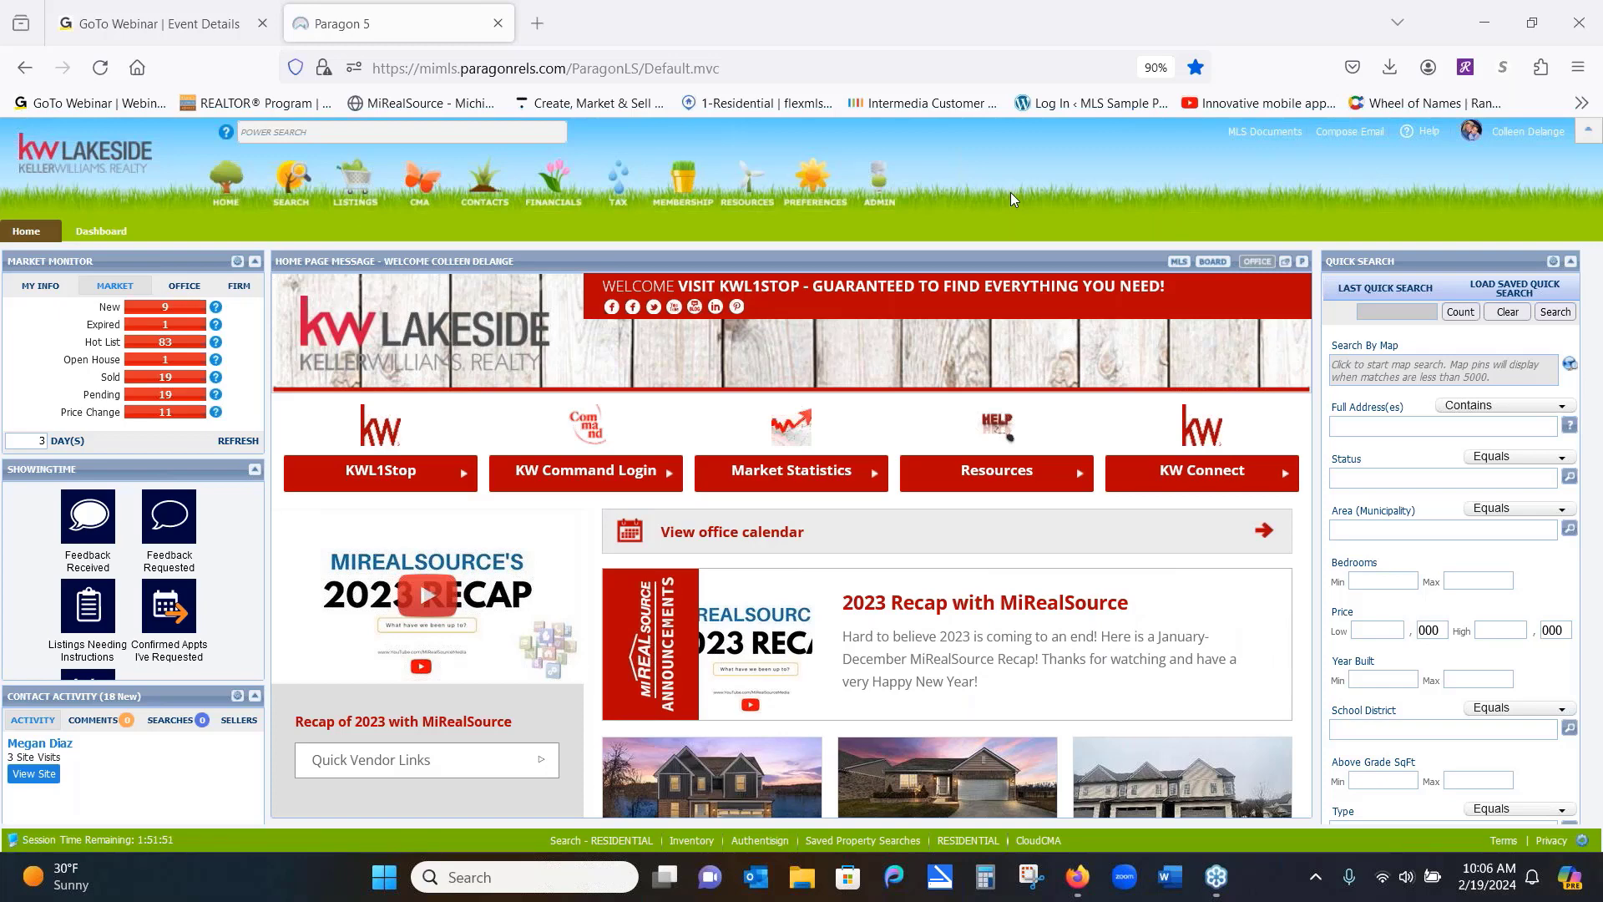
Start a new RESIDENTIAL property search and bring up the Customize Quick Action Links dialog
mouse_move(997, 476)
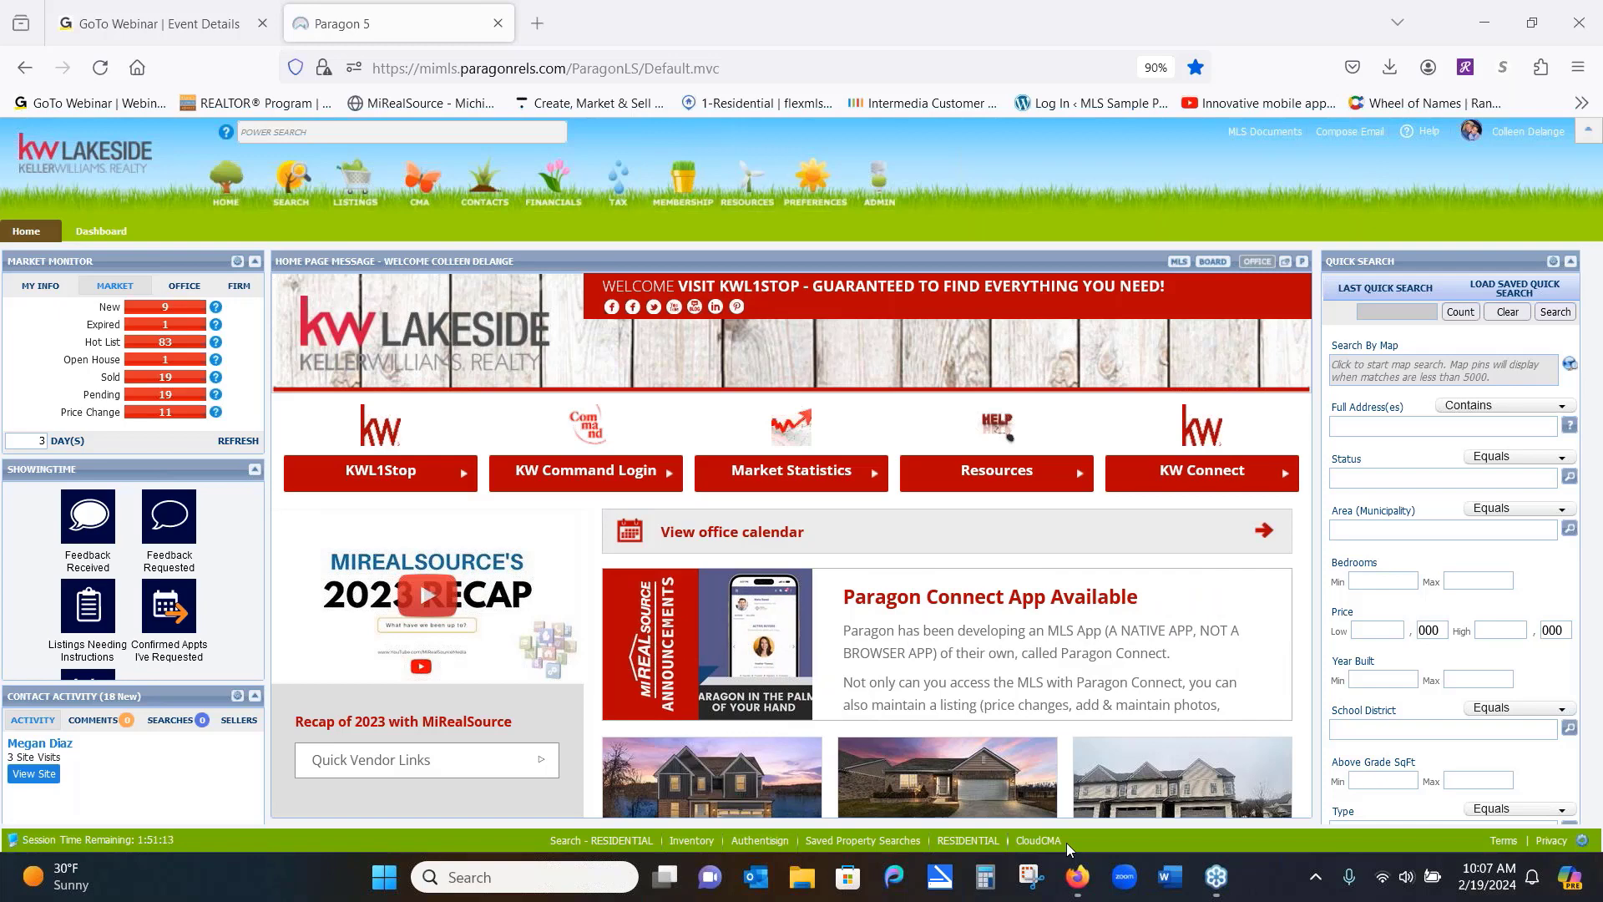
left_click(293, 189)
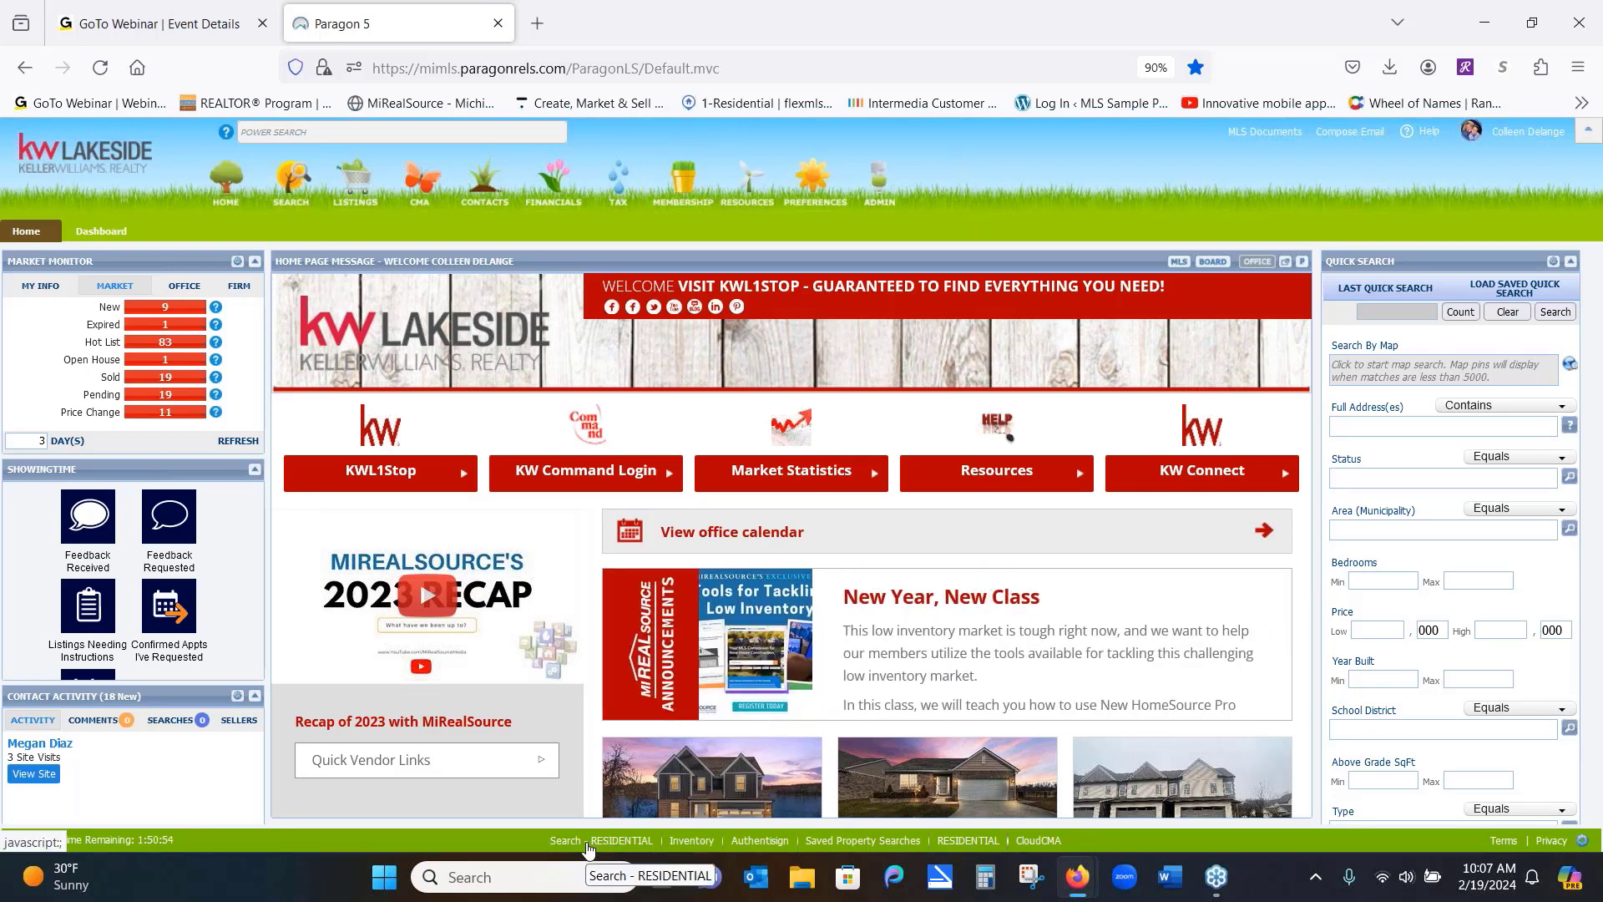
left_click(588, 843)
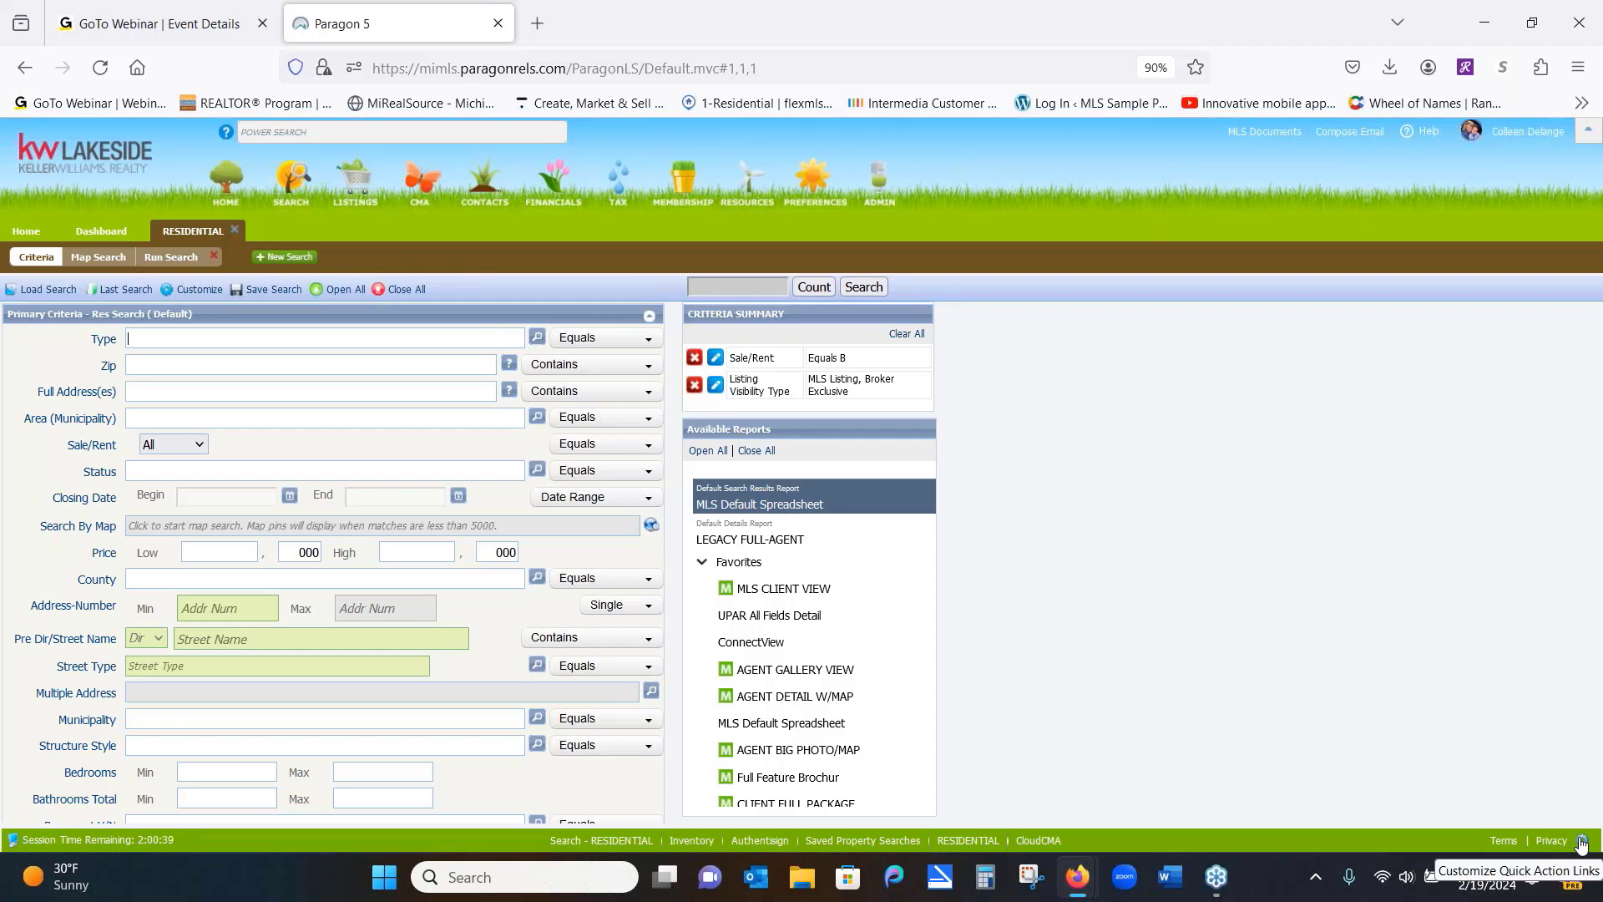
left_click(1581, 844)
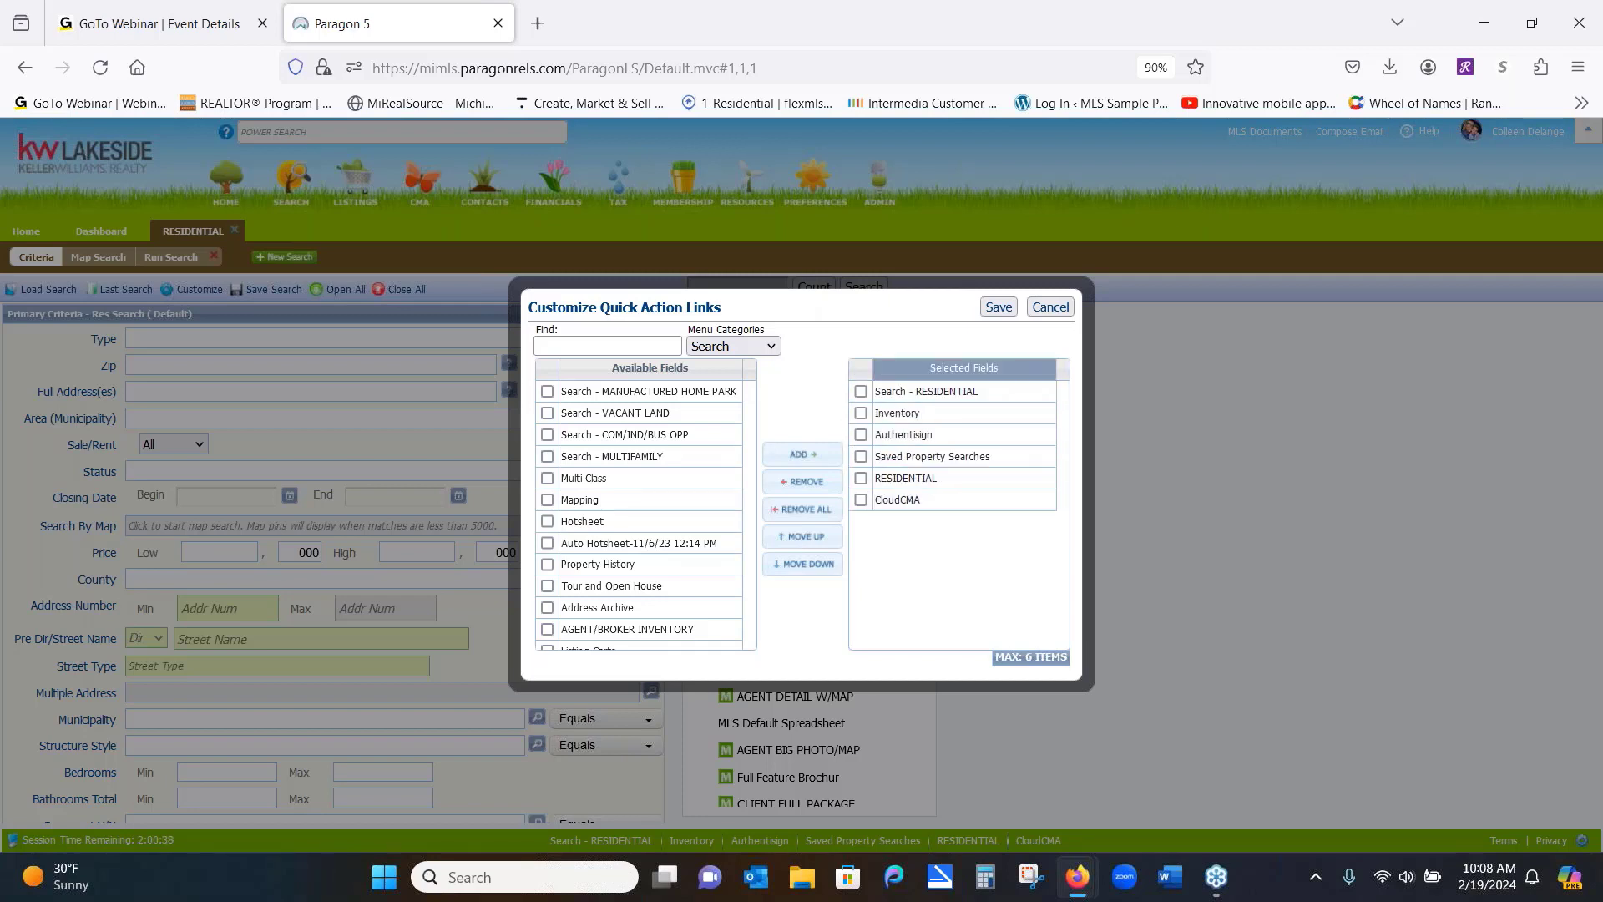
Remove Search - RESIDENTIAL from the quick links, re-add CloudCMA at the end, and save
left_click(860, 391)
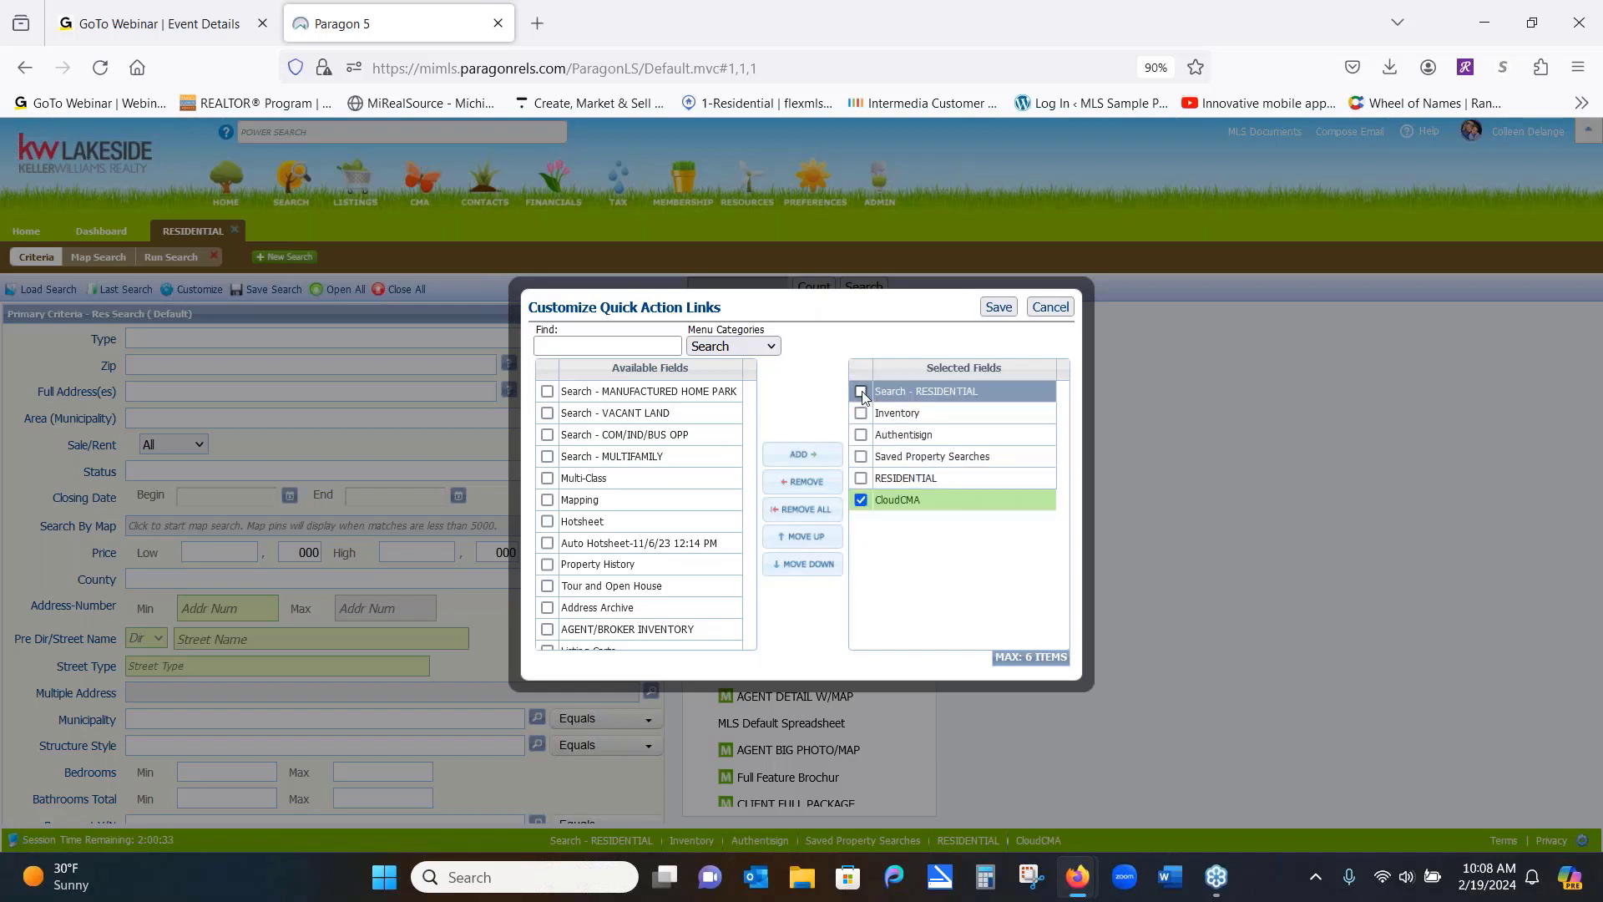
left_click(815, 488)
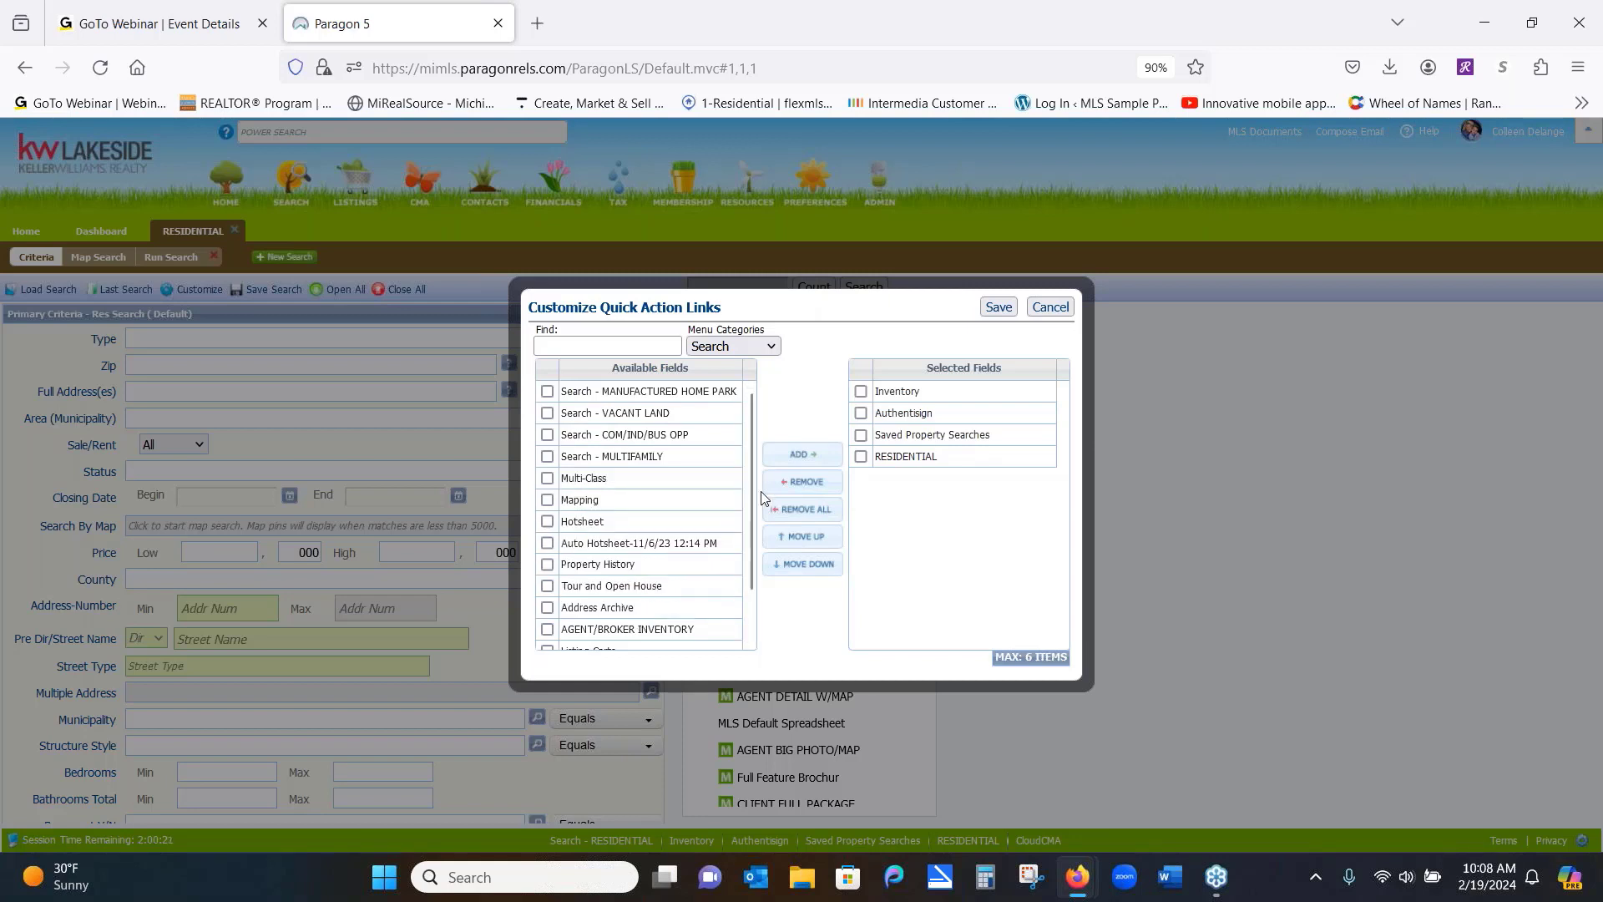
left_click_drag(749, 493, 760, 582)
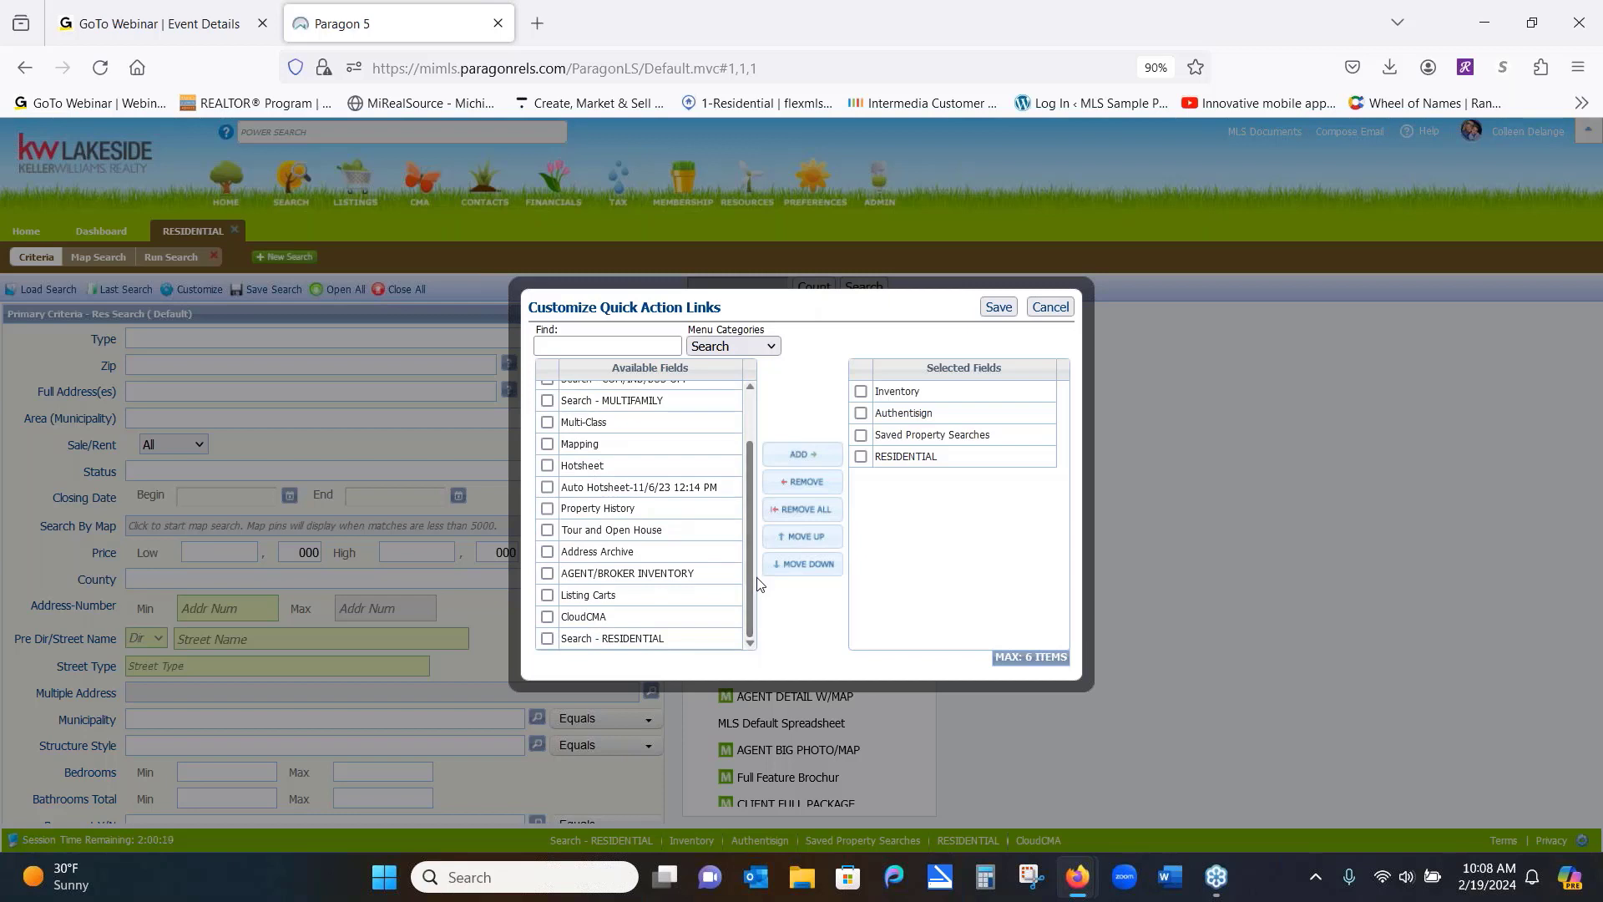
left_click(547, 618)
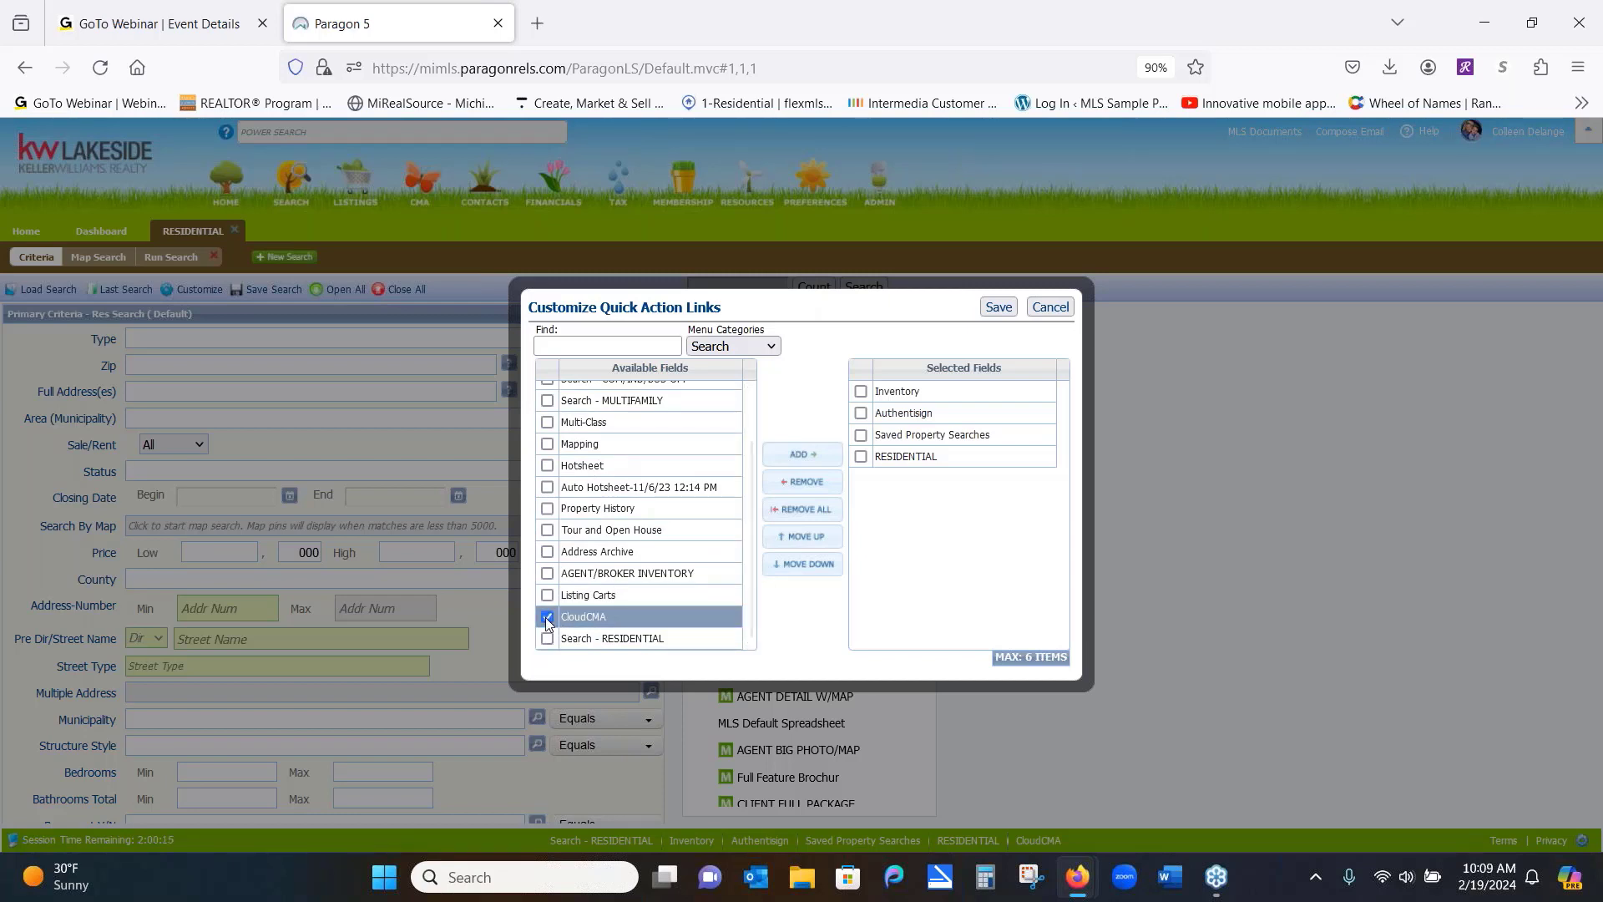
left_click(781, 457)
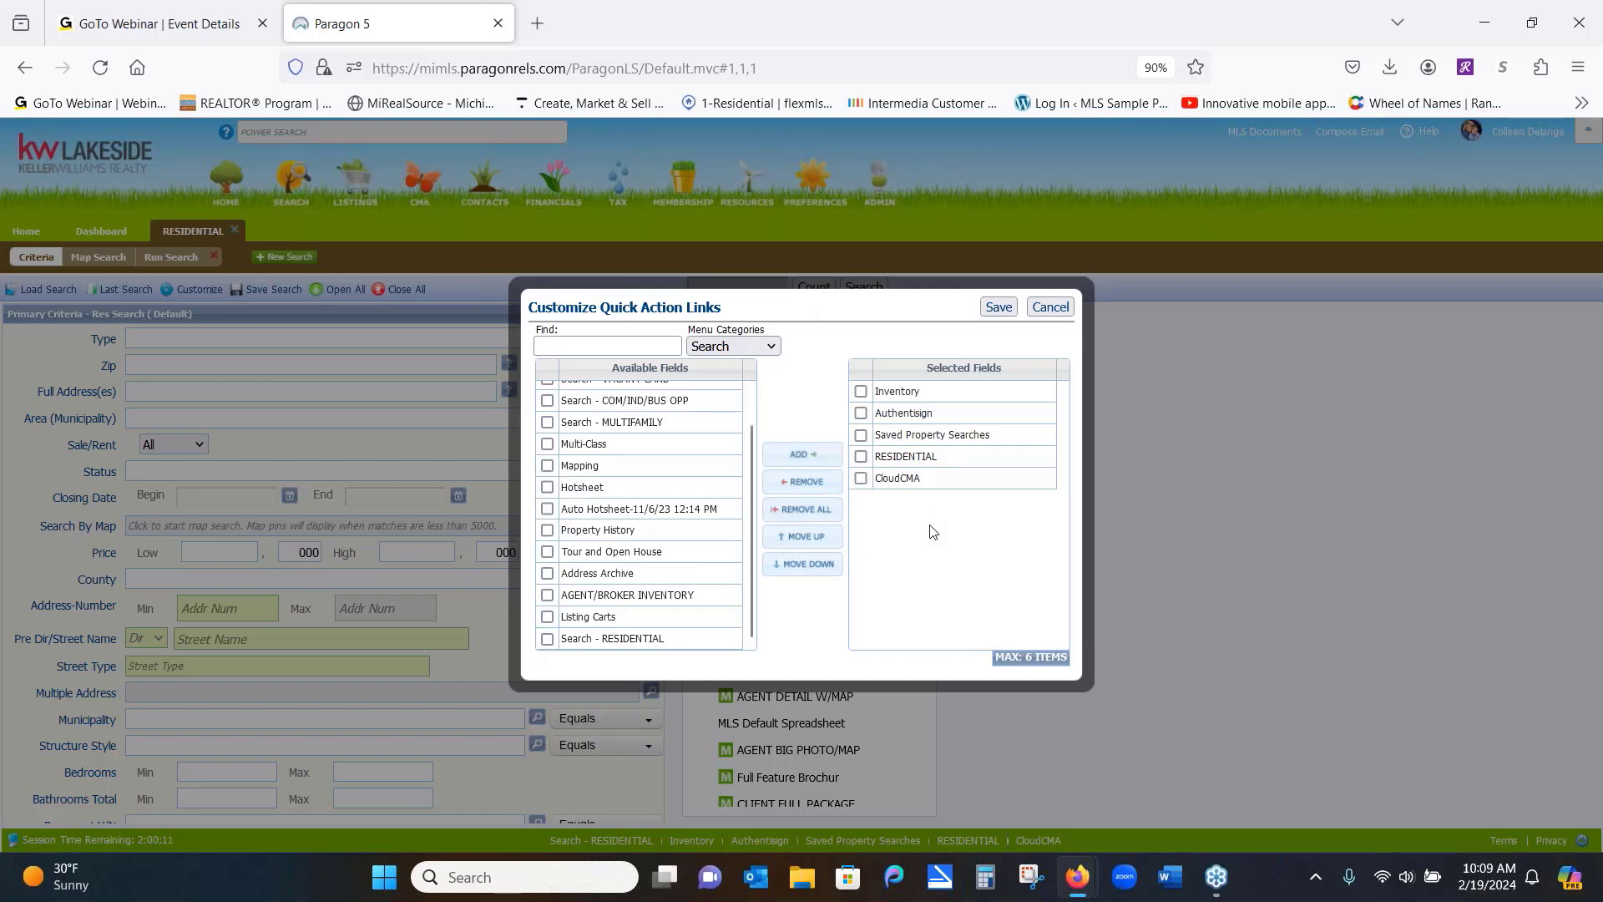
left_click(998, 307)
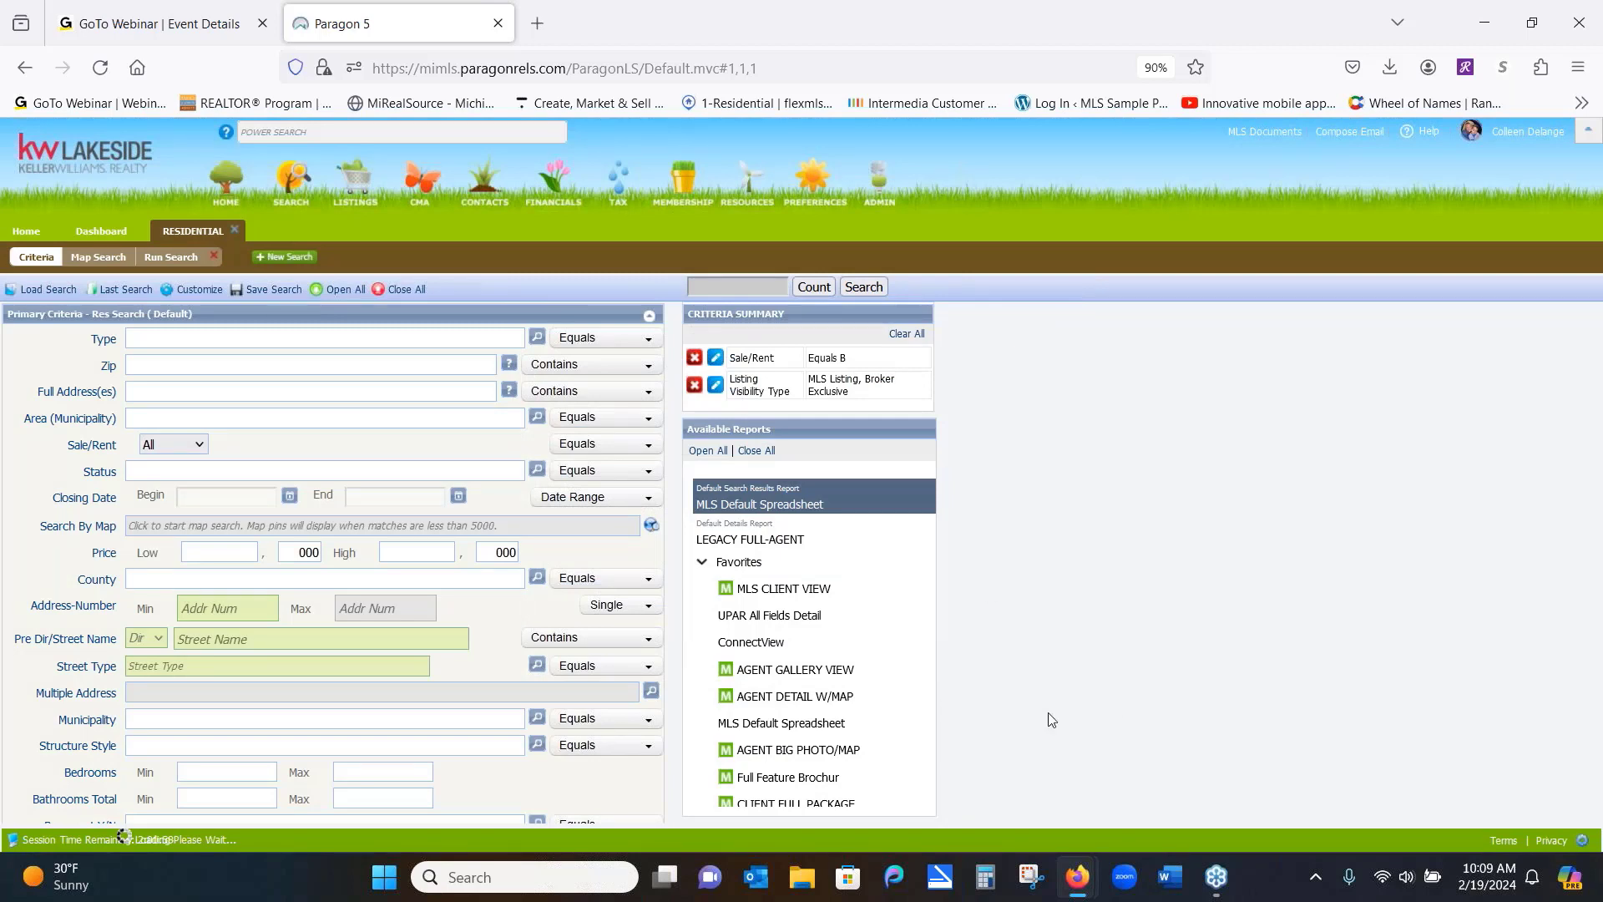
Launch CloudCMA's recent reports in a new tab, then return to the Paragon 5 tab
left_click(986, 842)
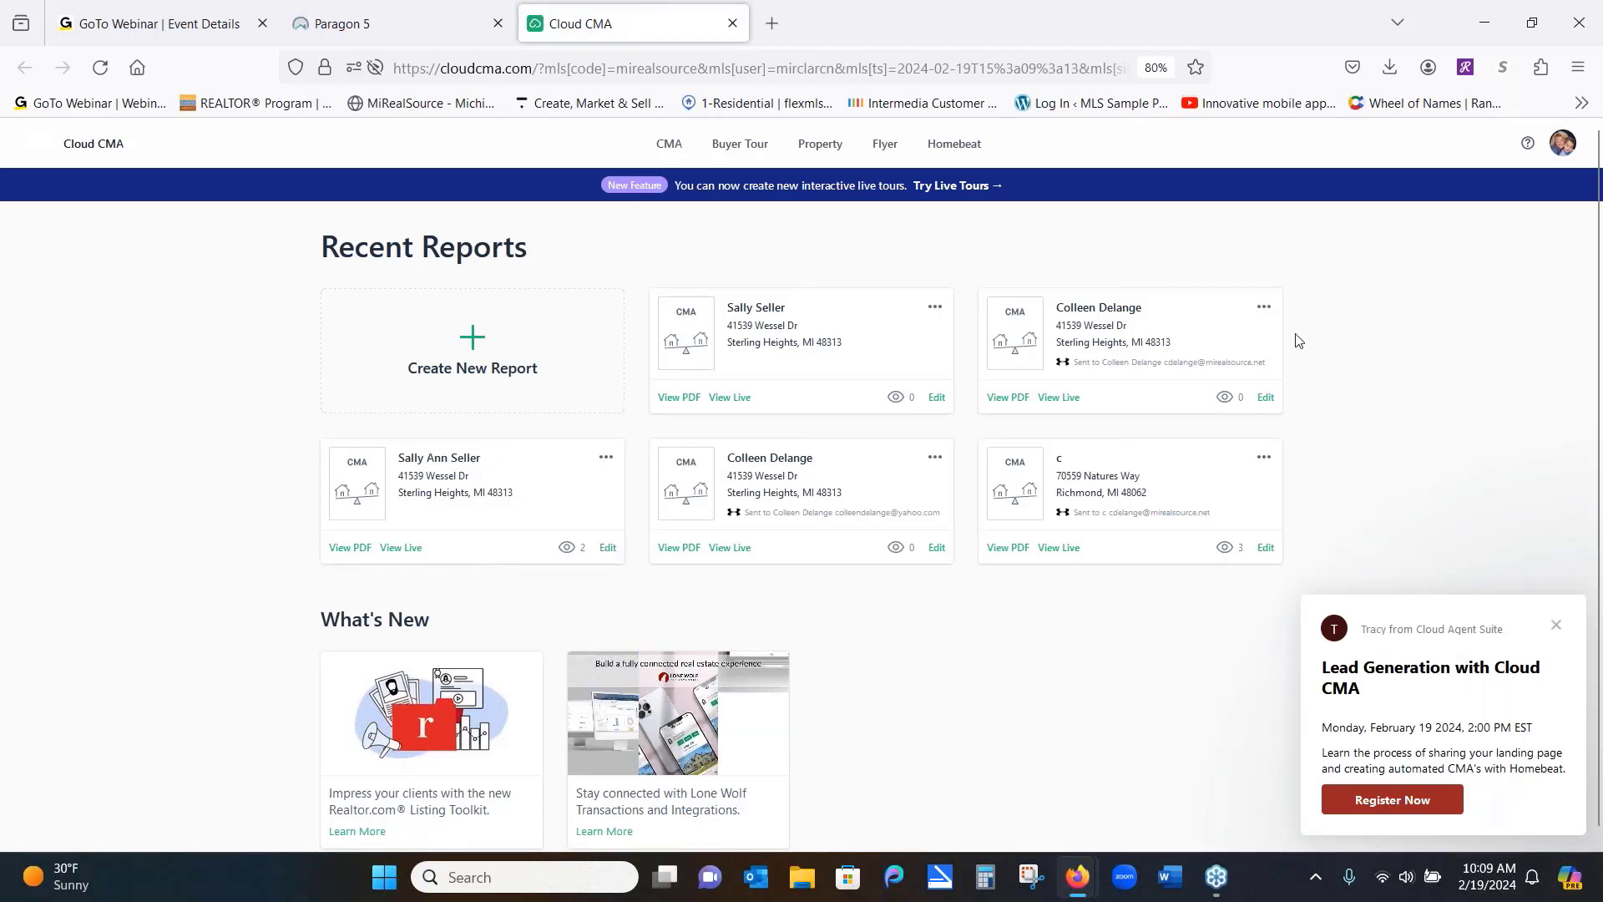
left_click(422, 35)
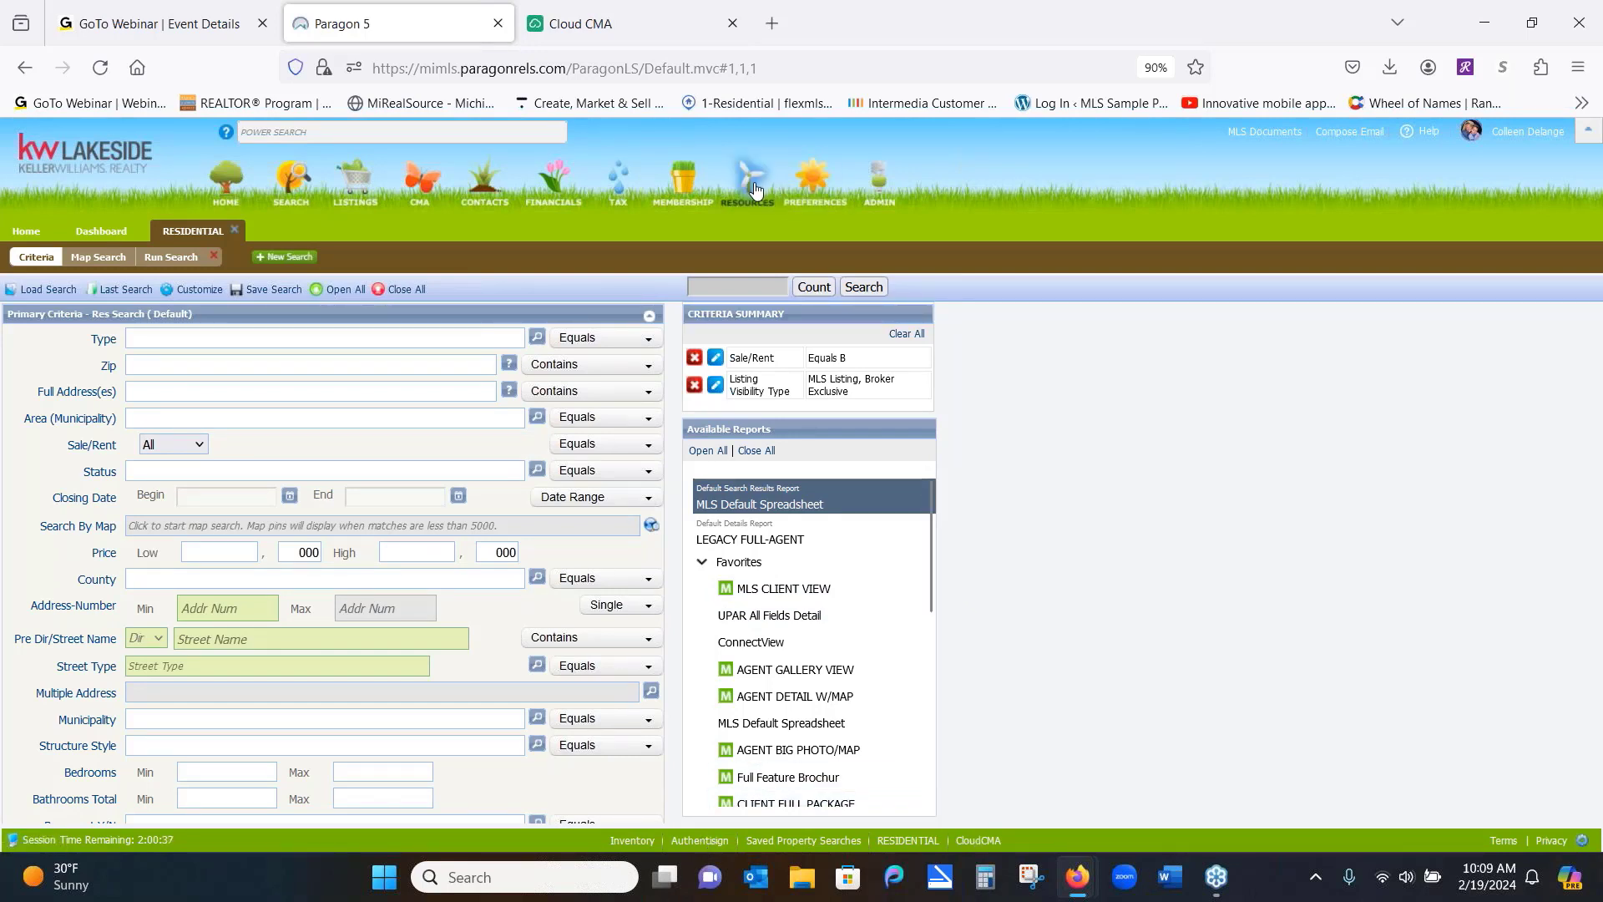
mouse_move(756, 193)
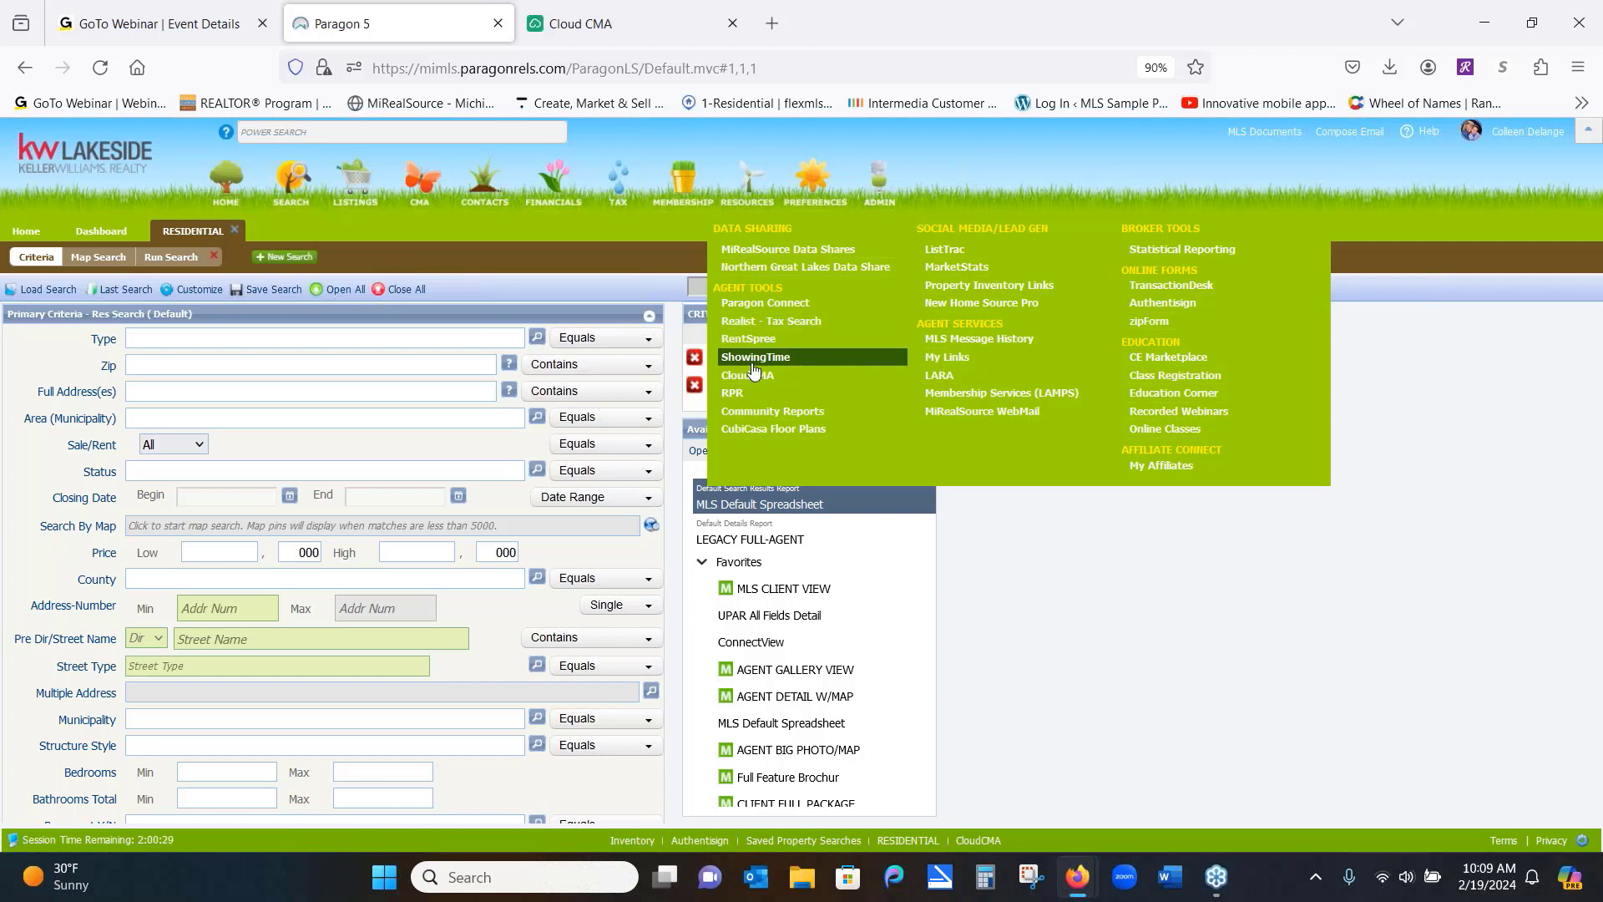
right_click(1148, 642)
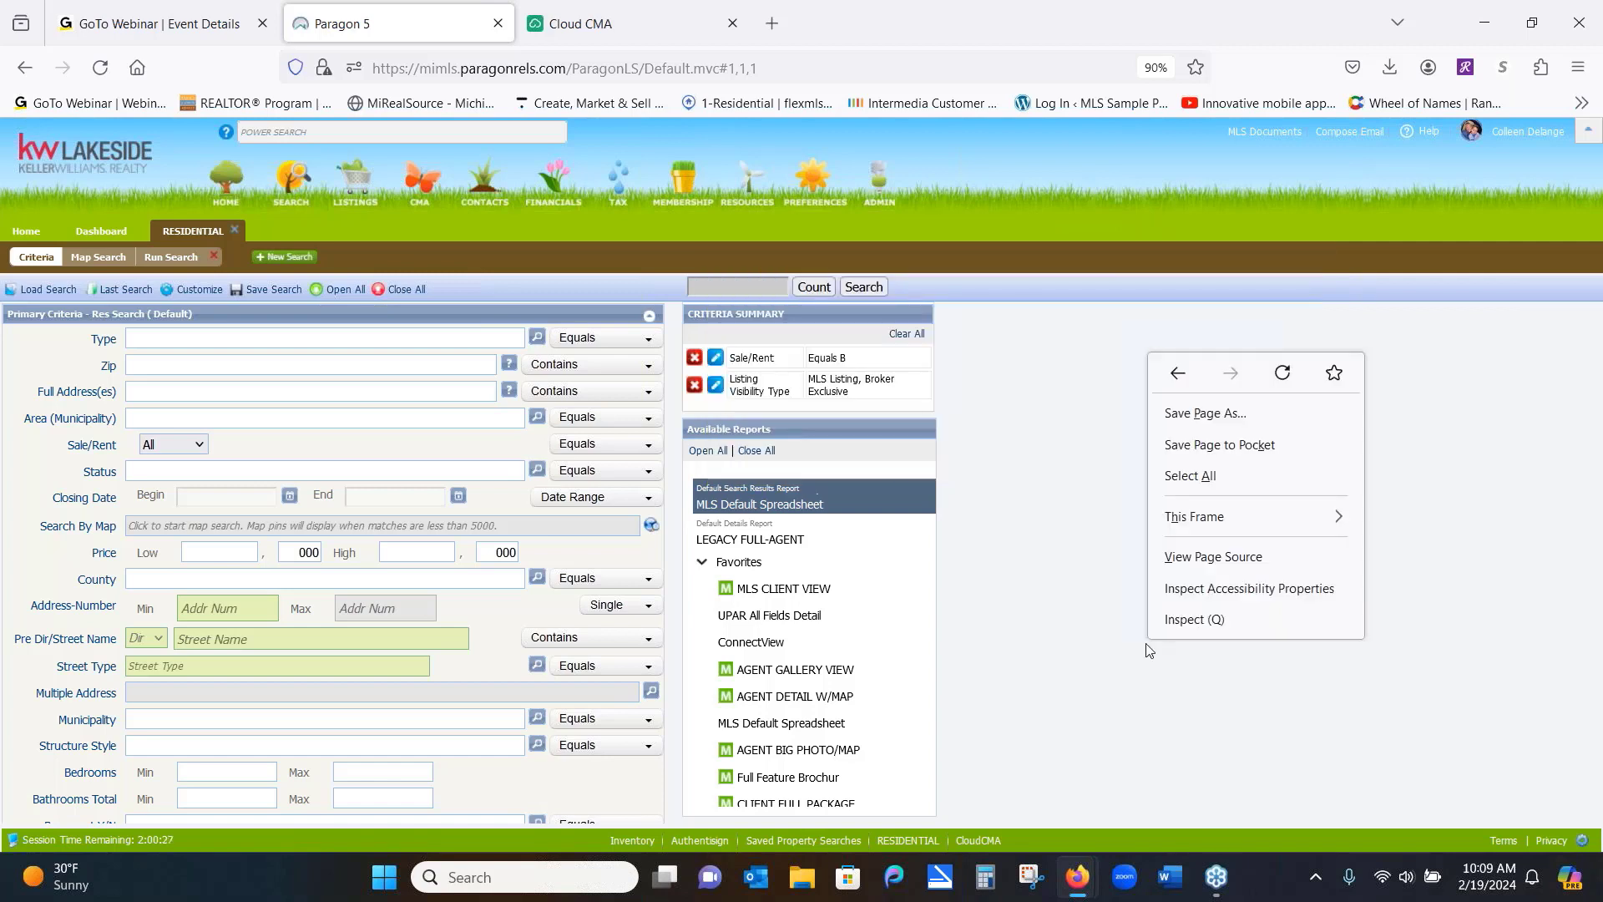
right_click(1062, 582)
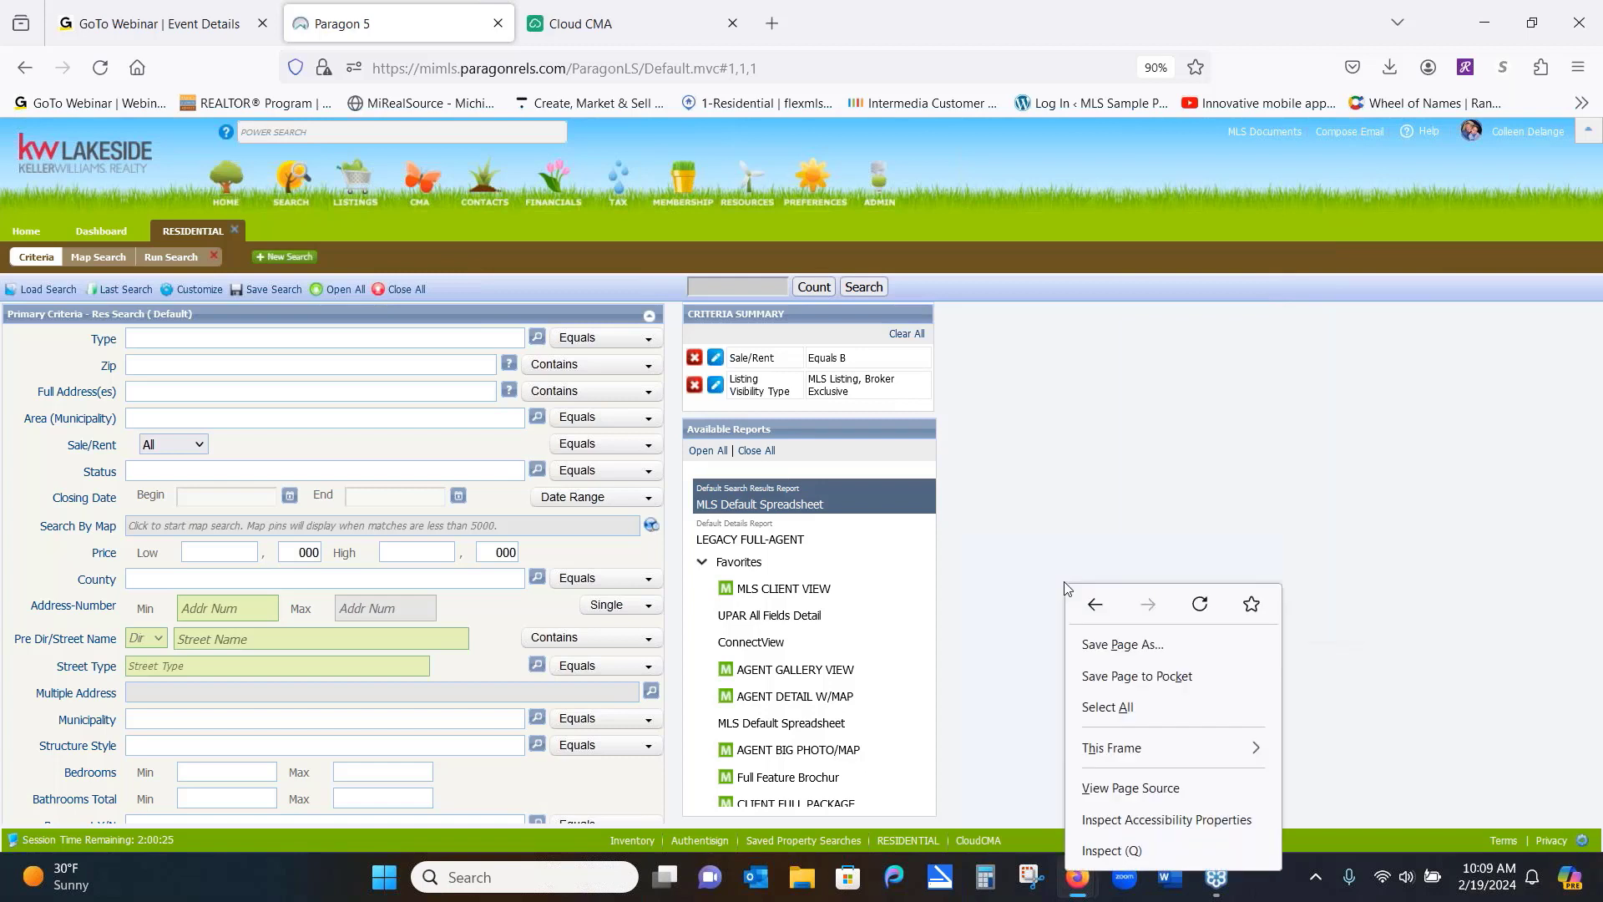
left_click(1035, 485)
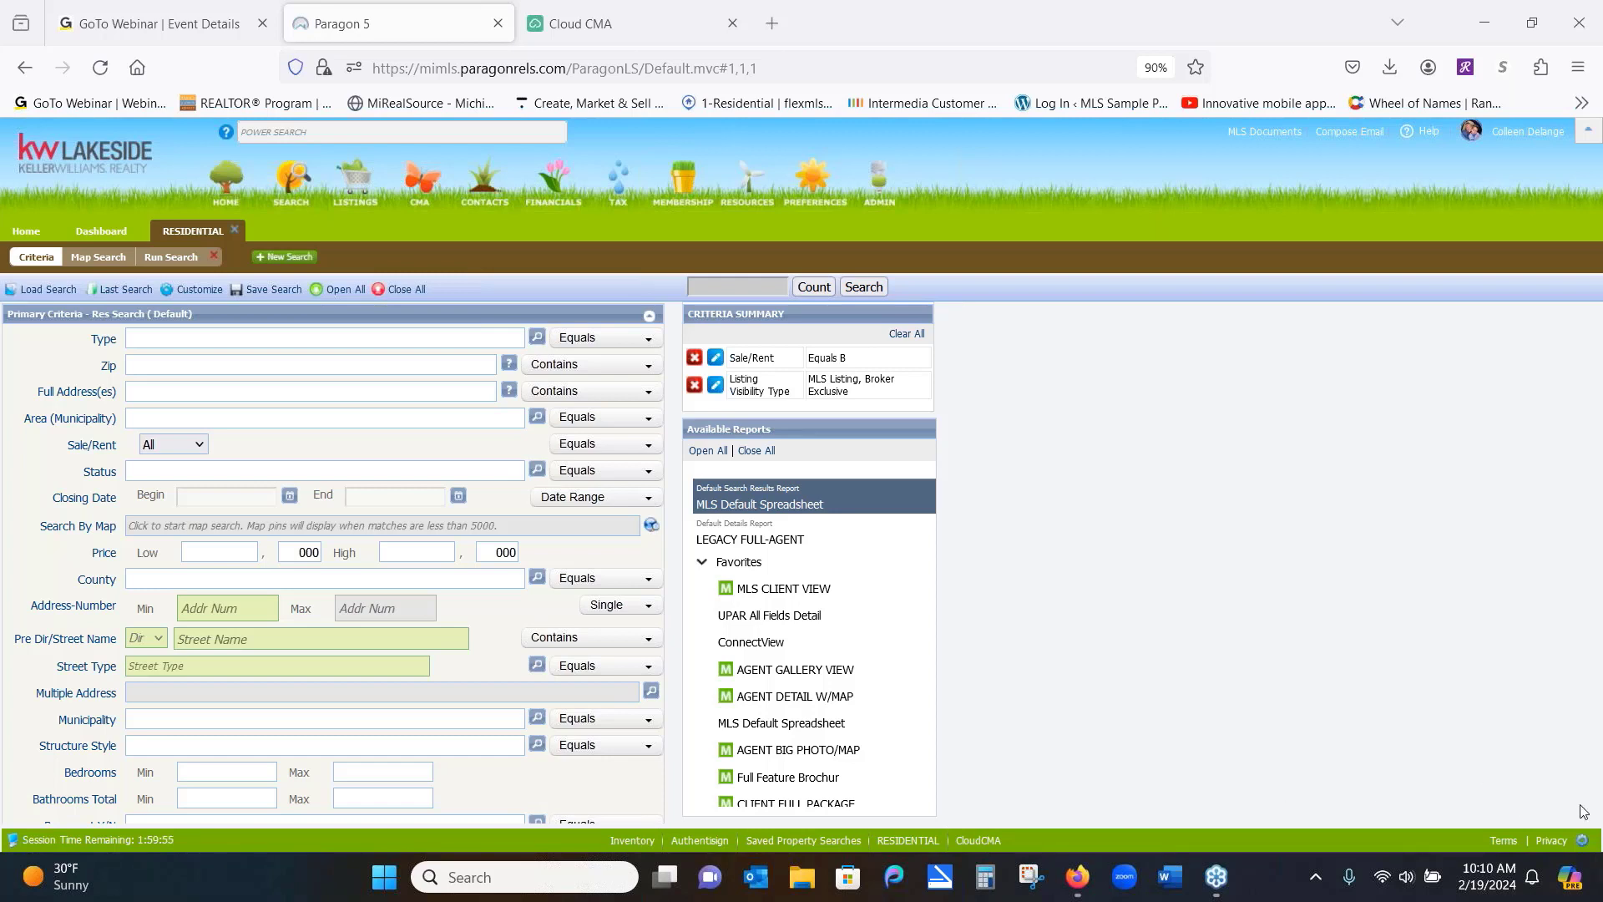
Add MarketStats from the Resources category to the quick links, save, and close the RESIDENTIAL tab
left_click(1583, 847)
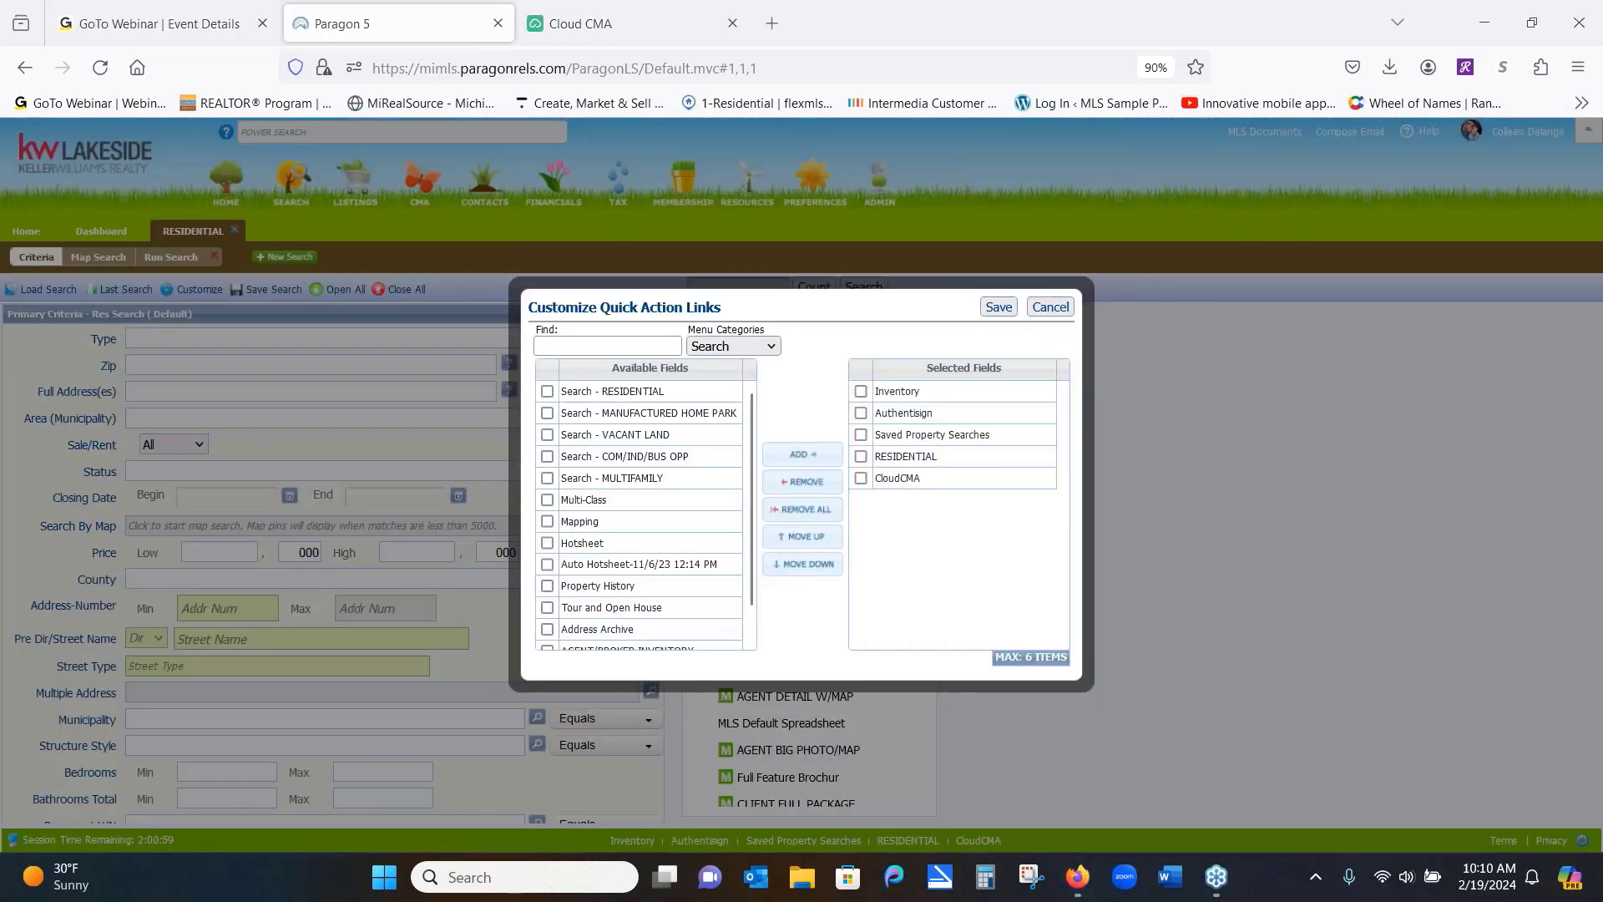
left_click(776, 349)
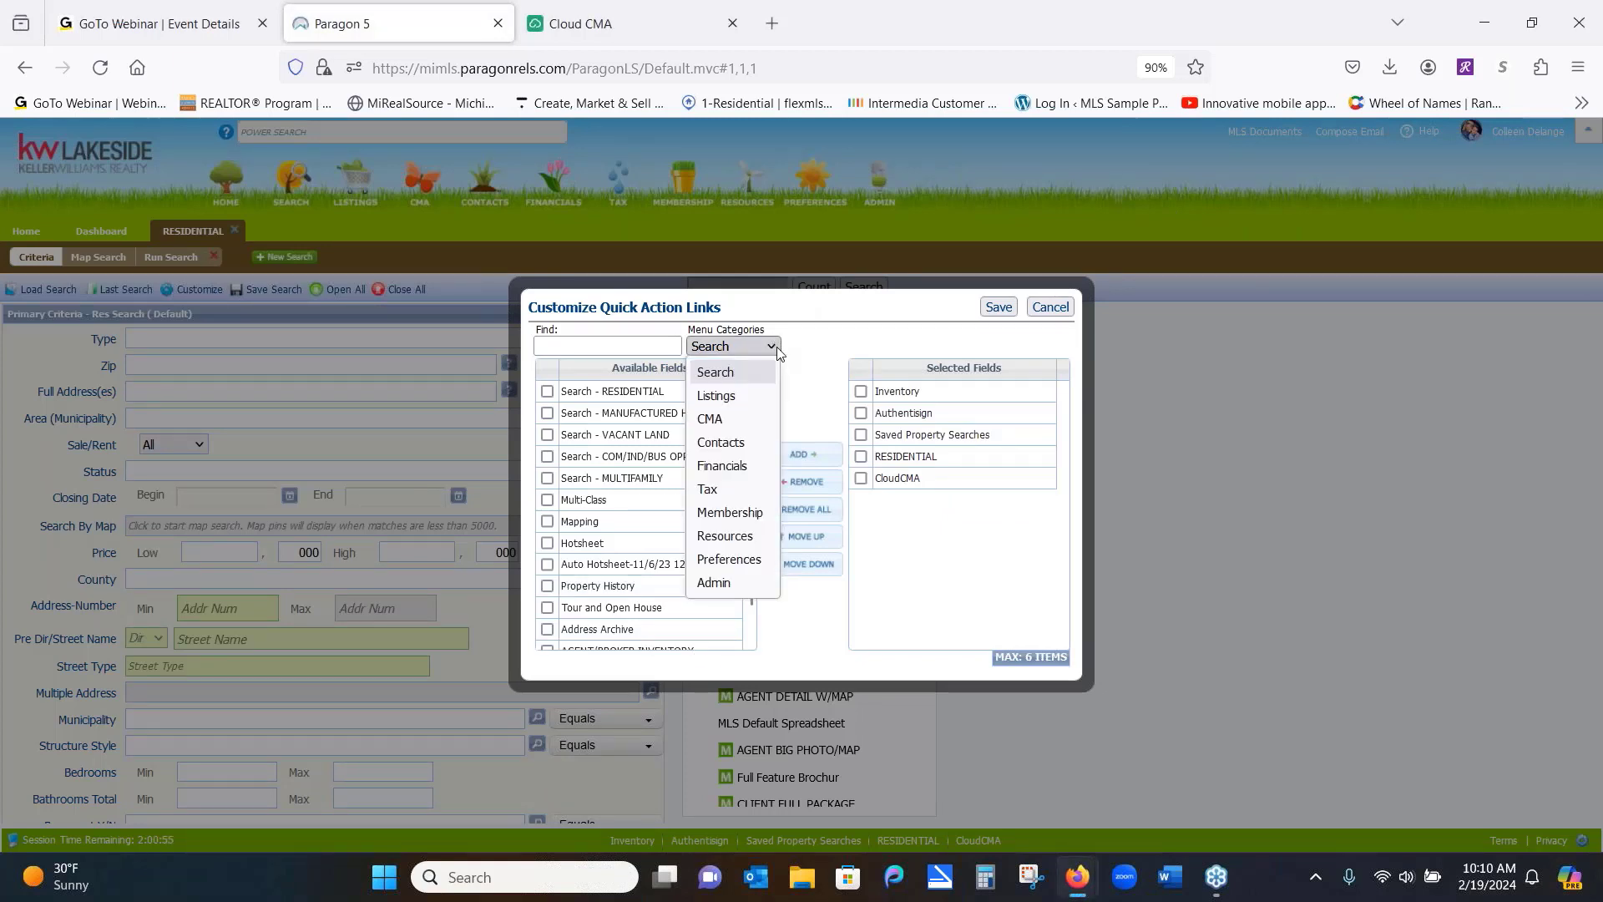
left_click(734, 536)
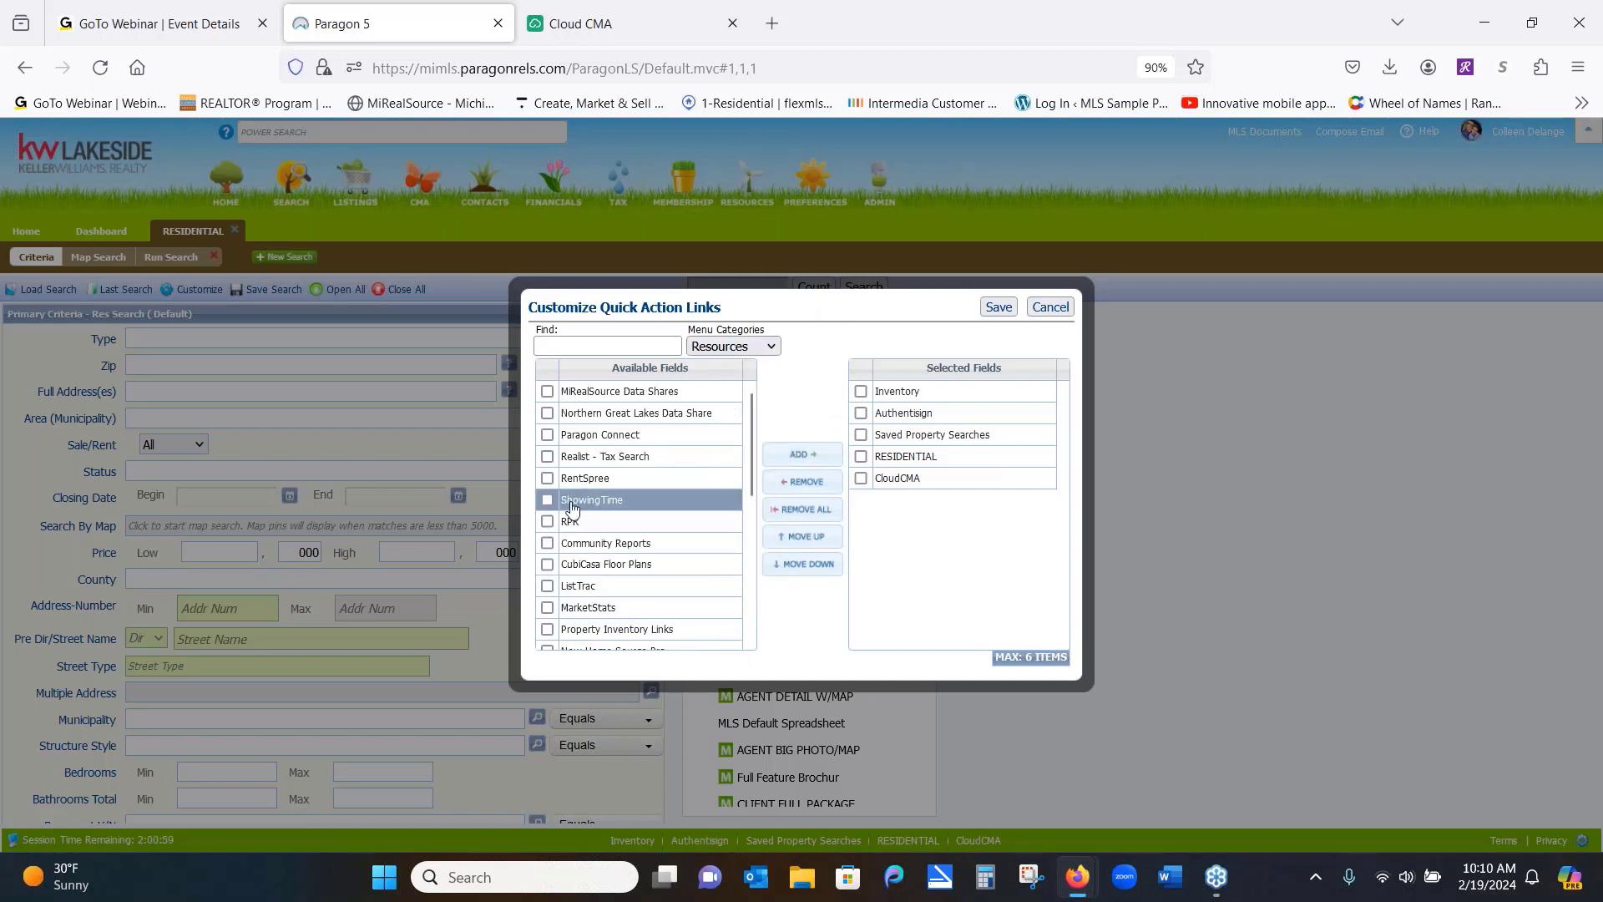
left_click(547, 608)
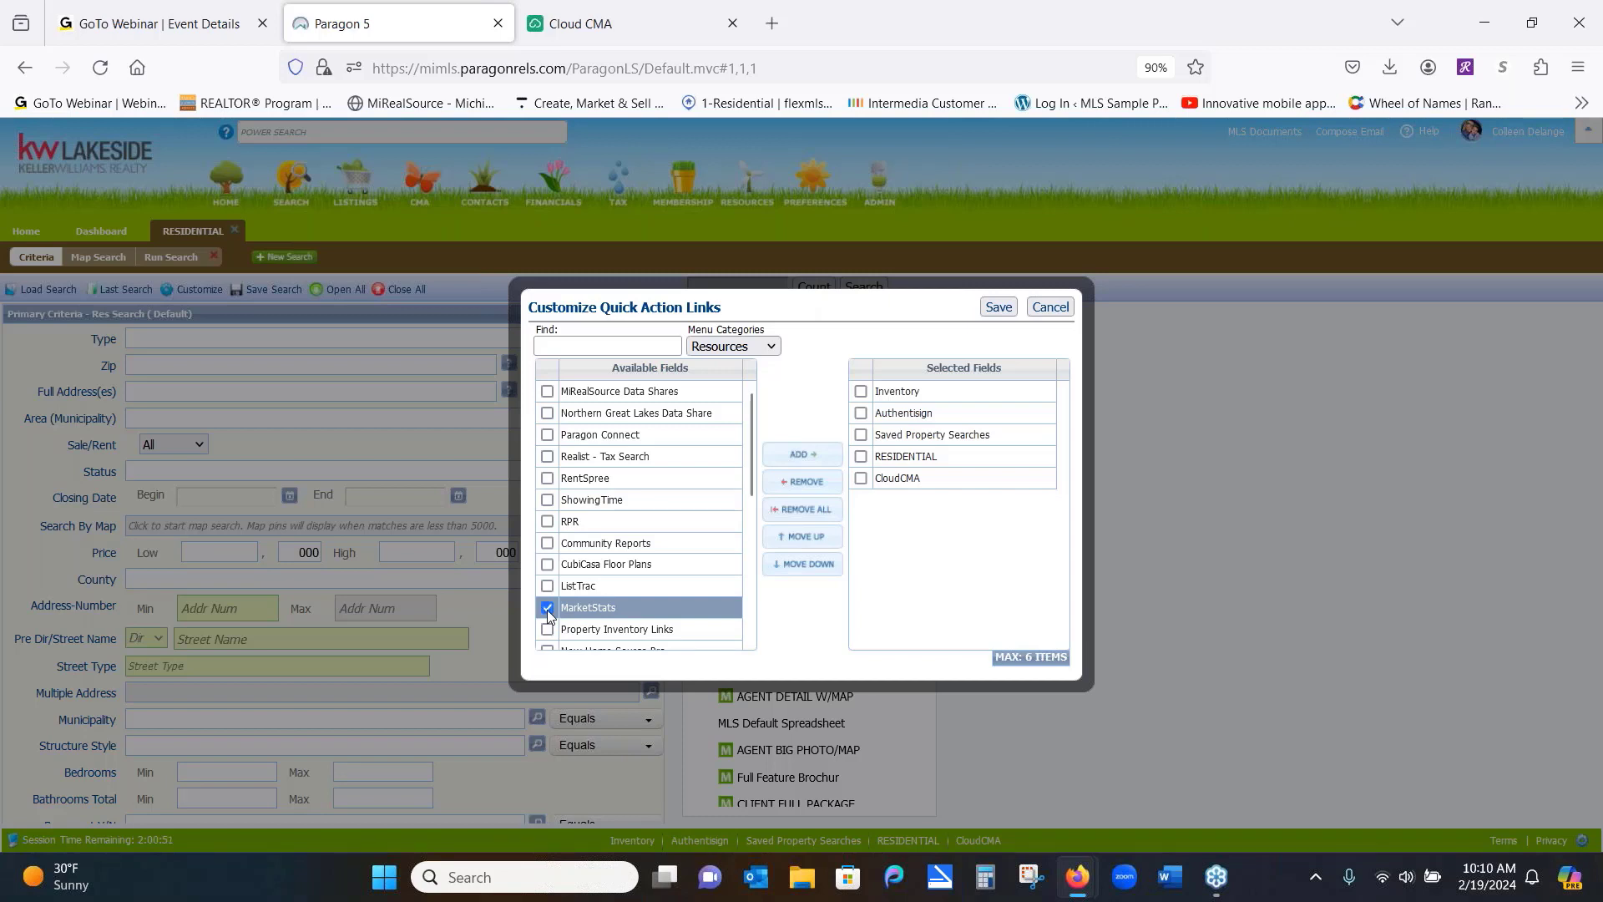
left_click(785, 456)
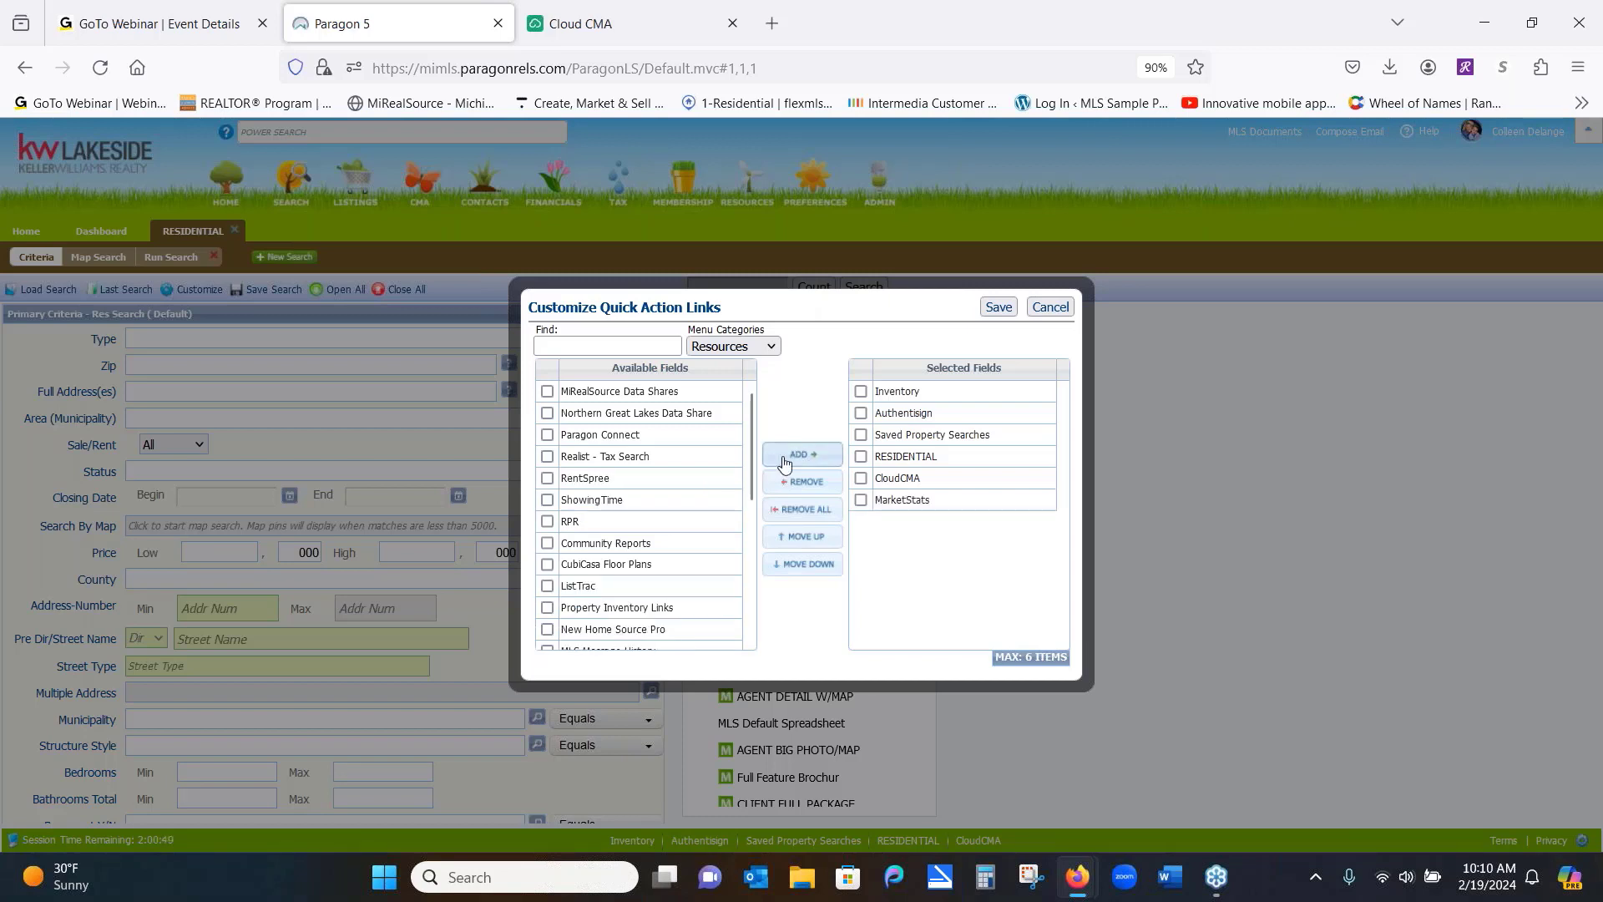
left_click(999, 307)
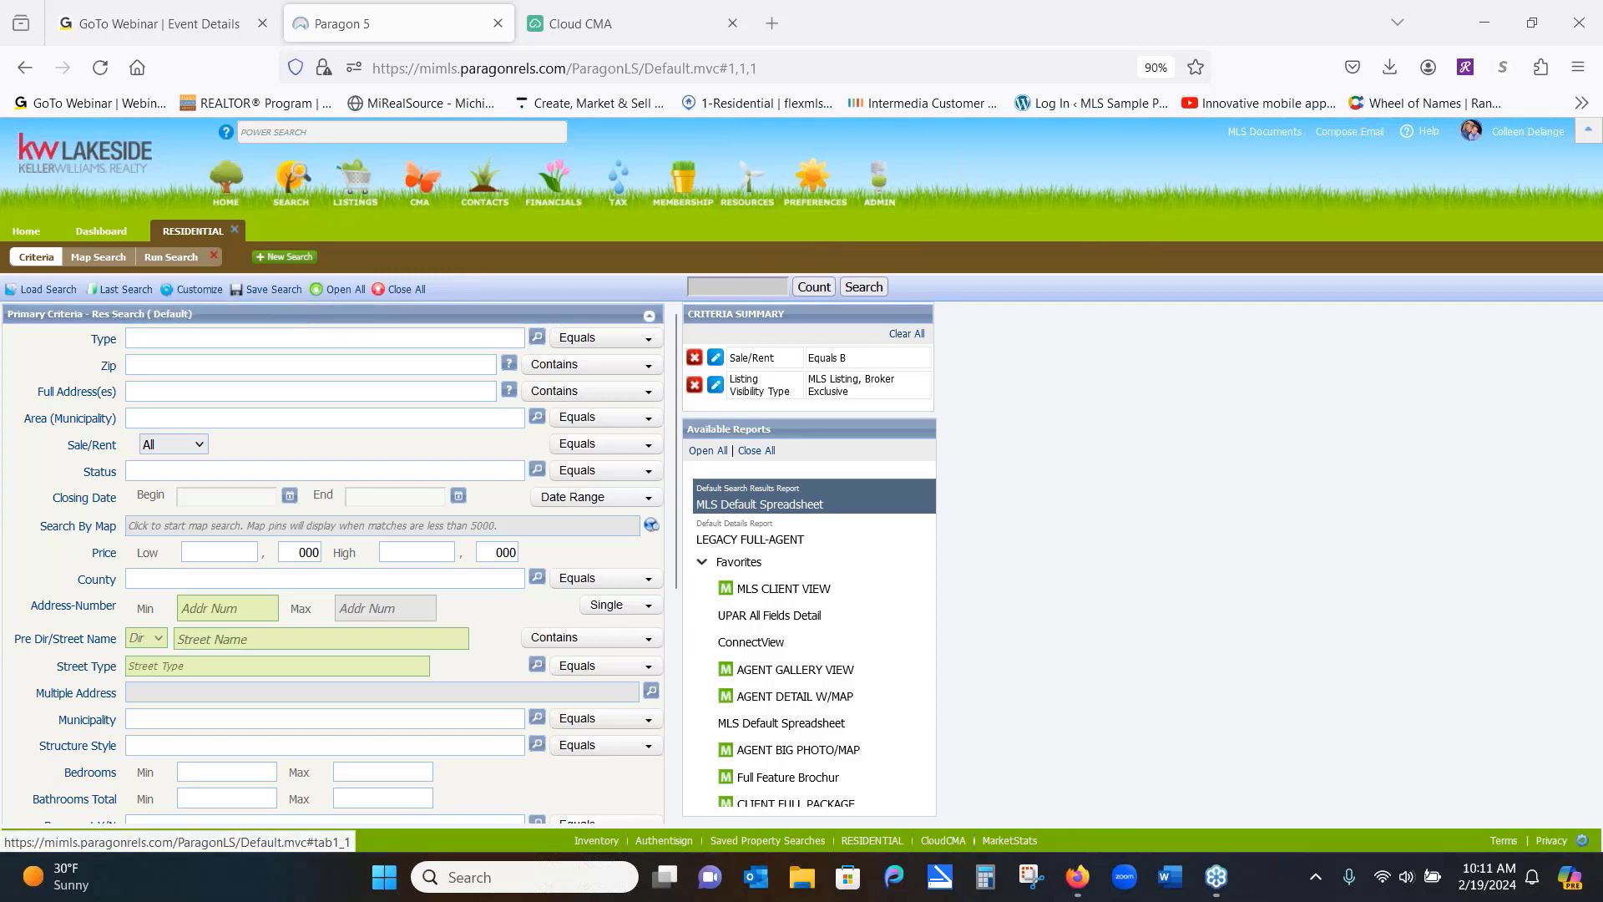
left_click(236, 231)
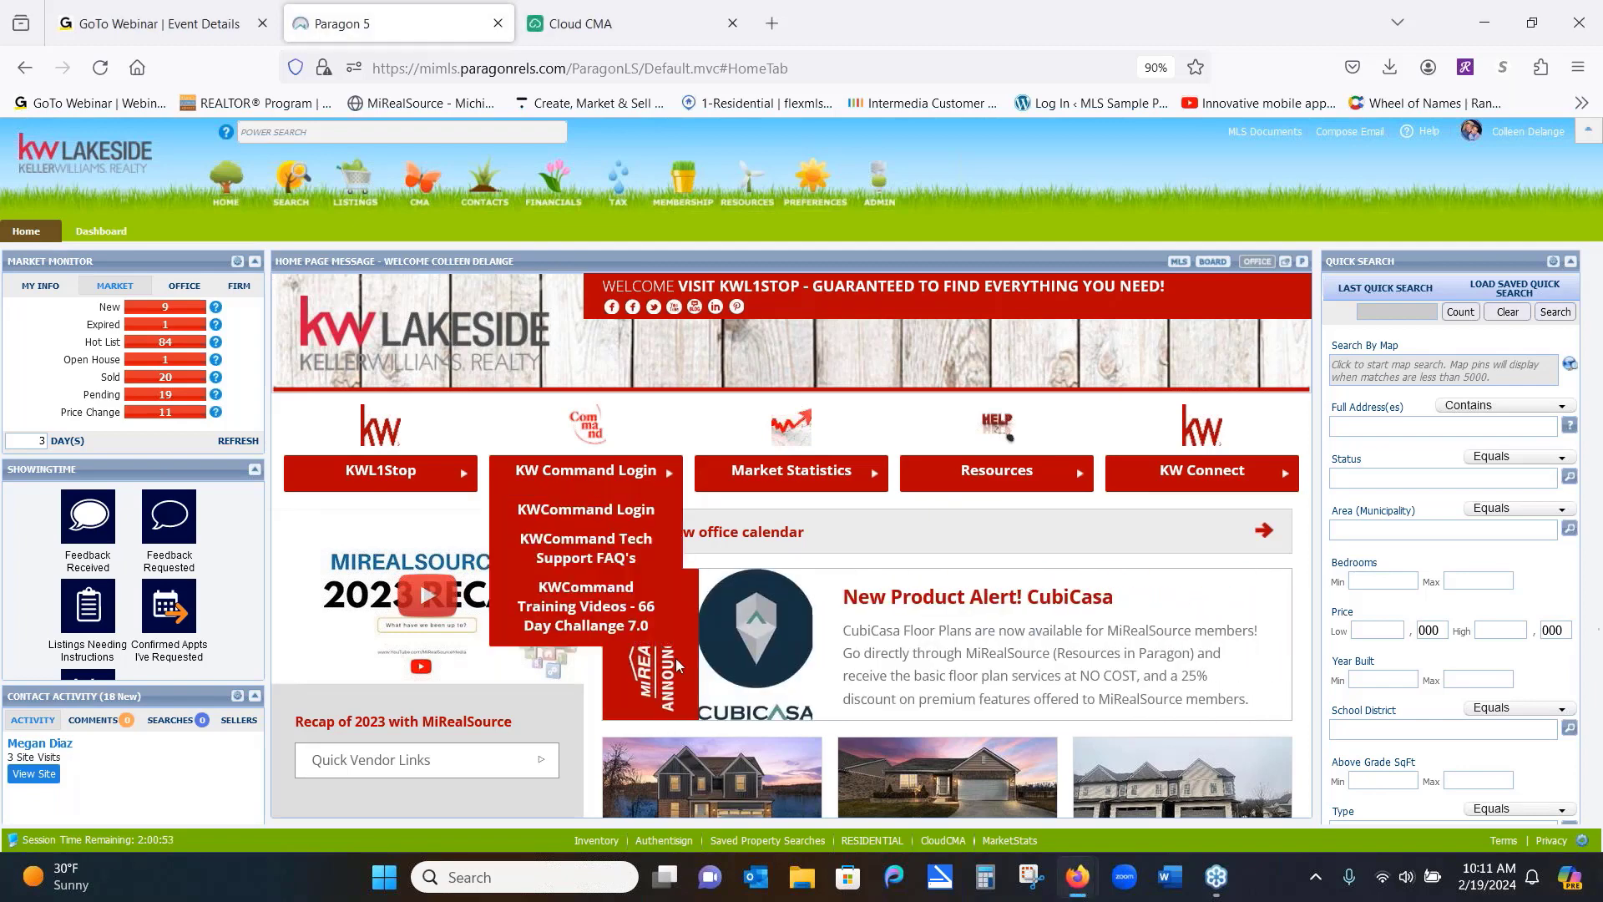
Switch the Home Page Message panel to the MLS tab showing MiRealSource announcements
left_click(1179, 262)
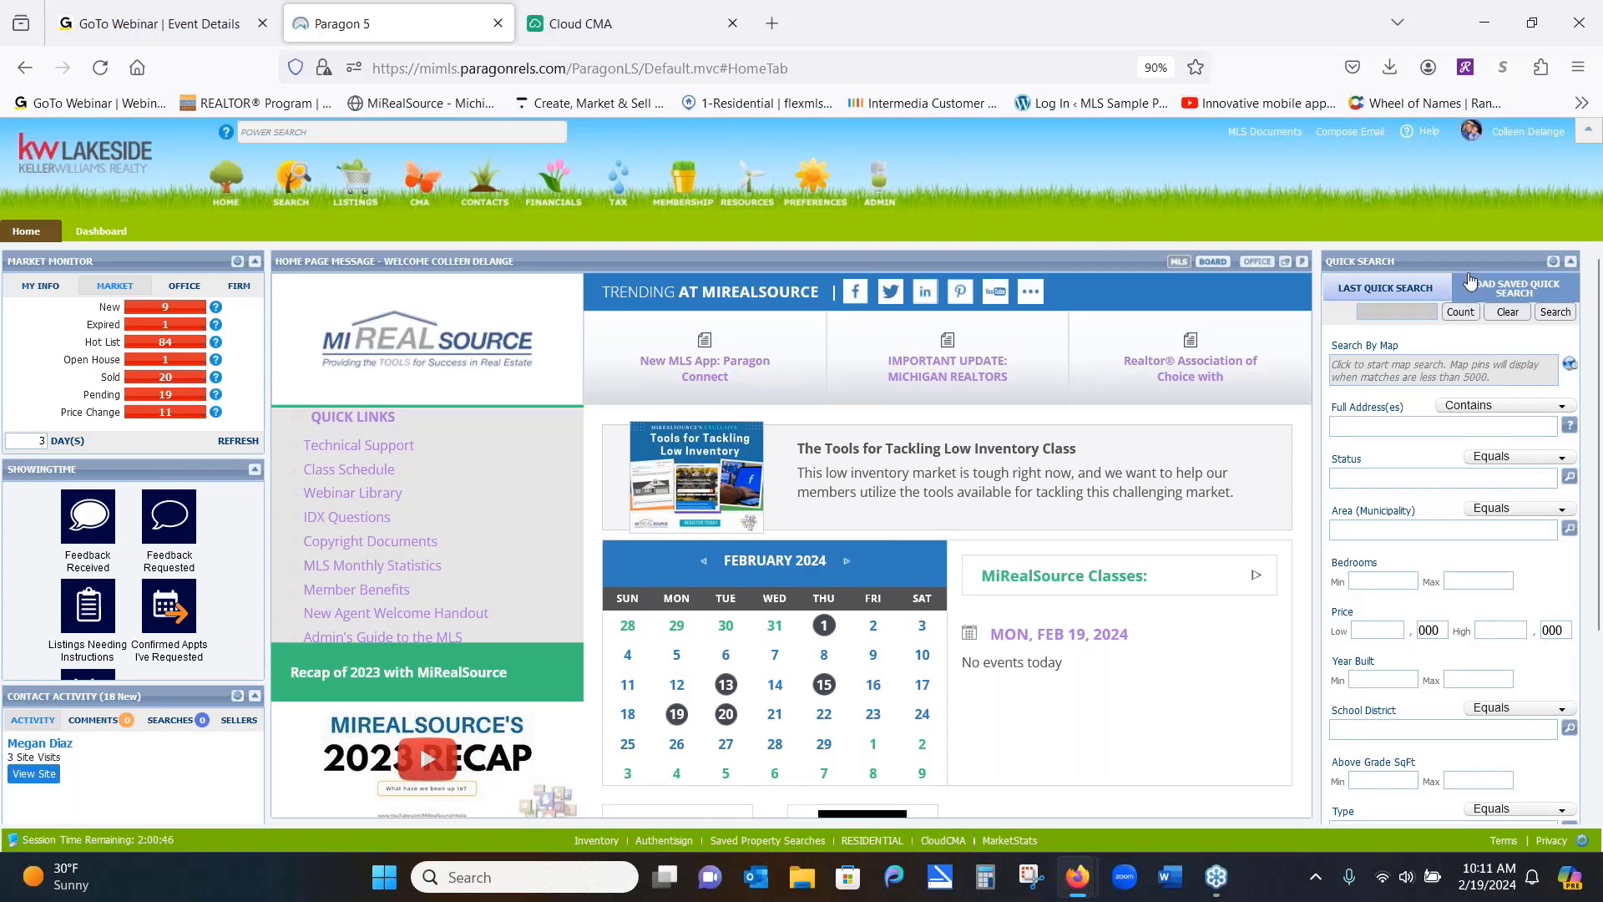
left_click_drag(1469, 257, 152, 115)
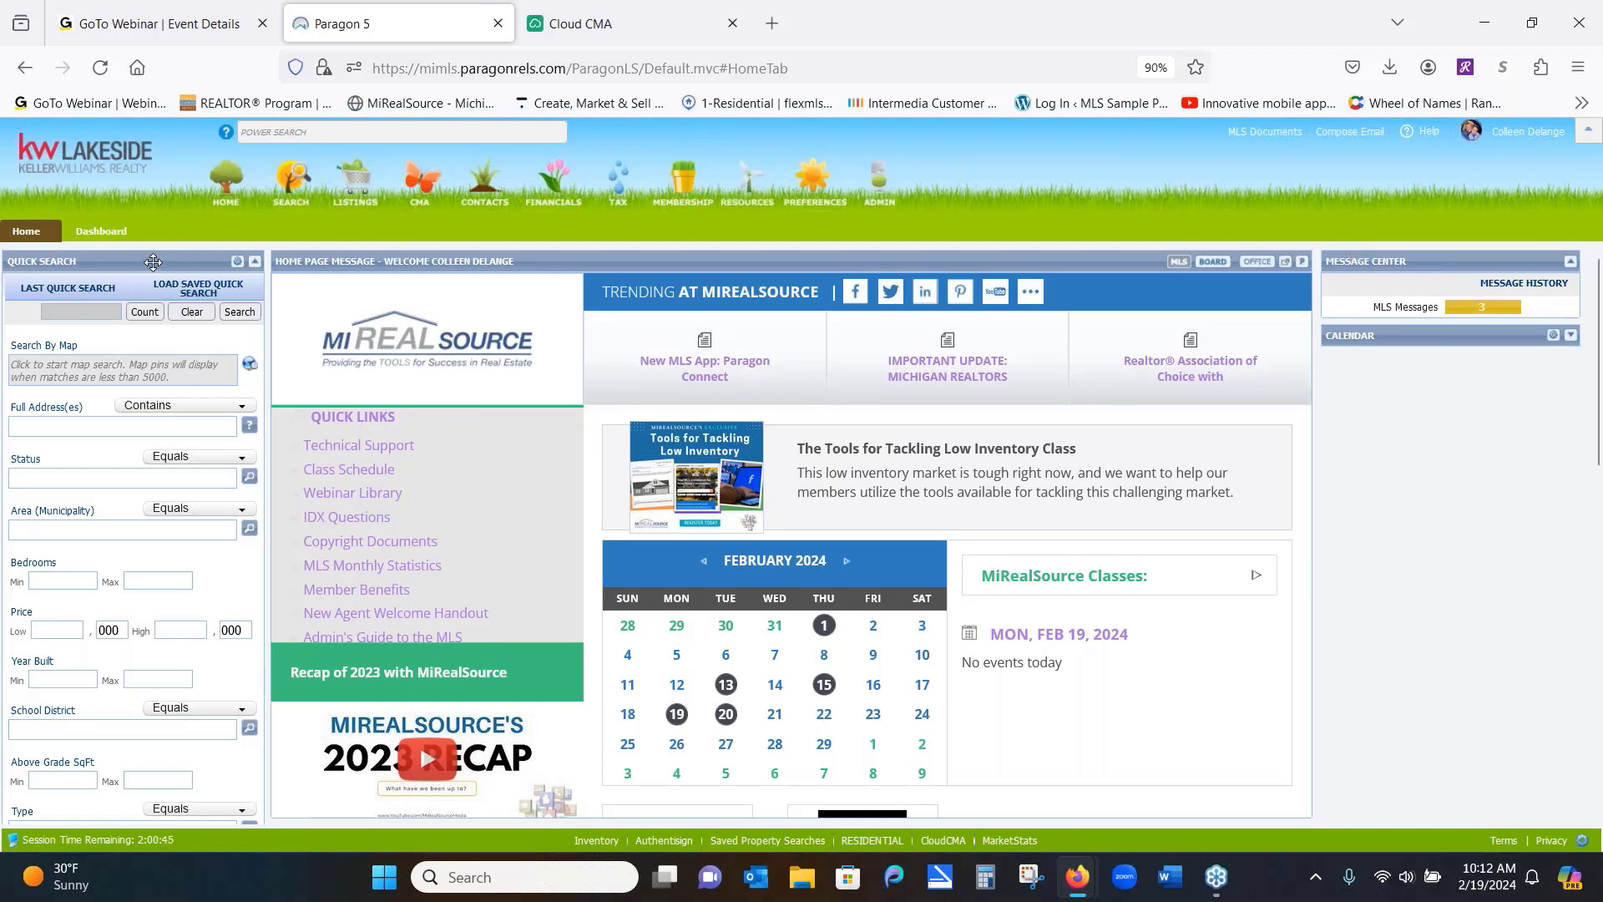
left_click_drag(154, 262, 1472, 214)
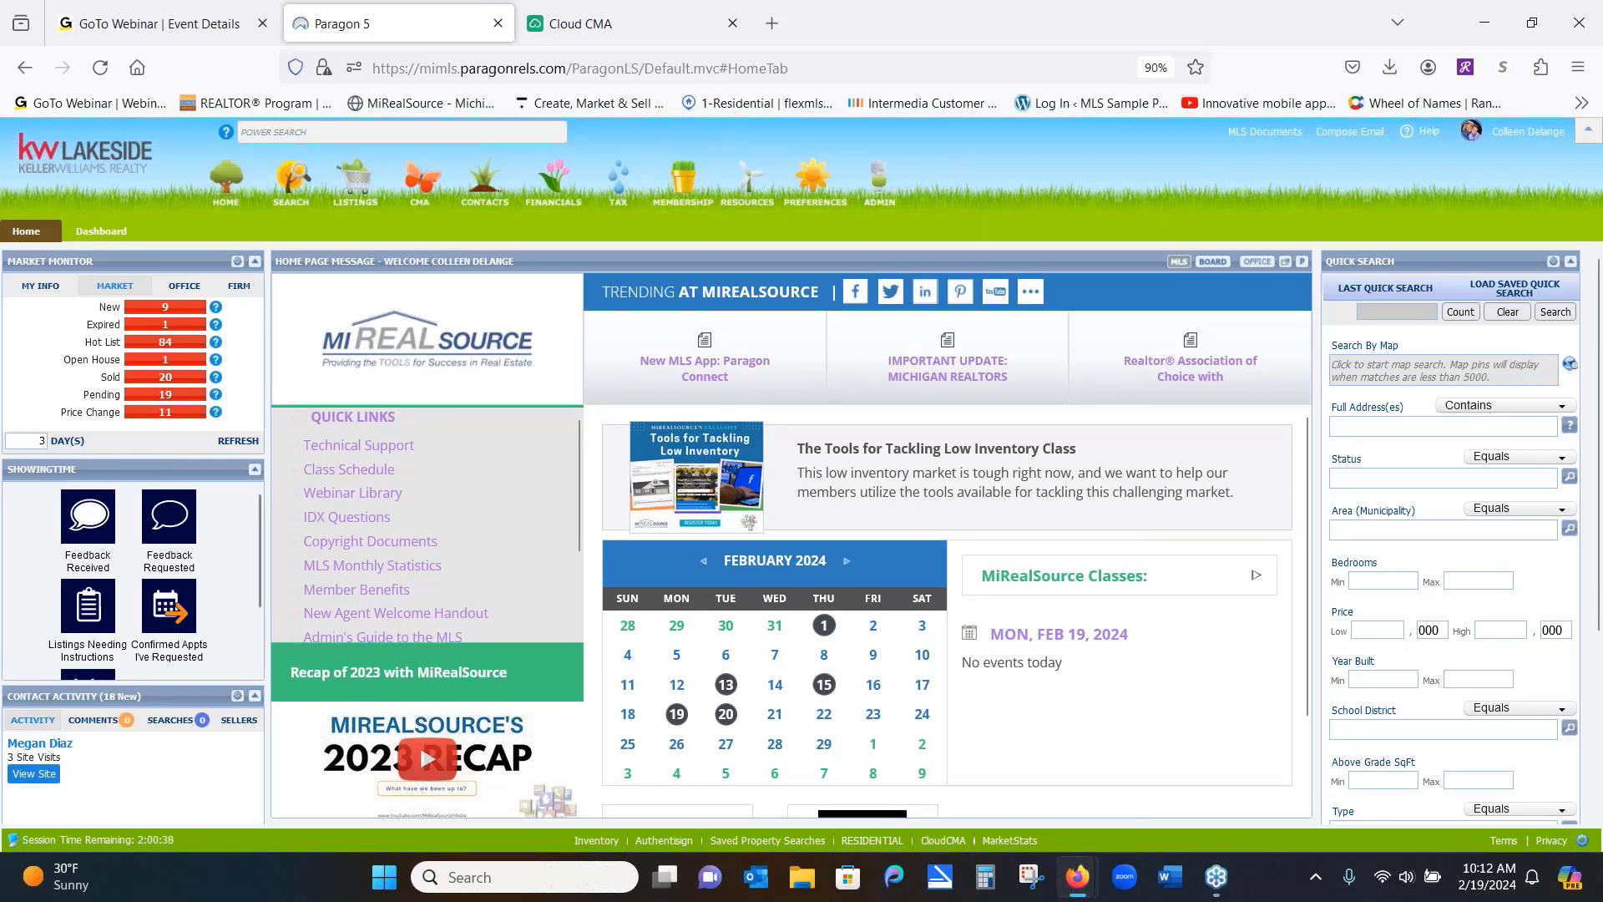
left_click_drag(1435, 247, 82, 208)
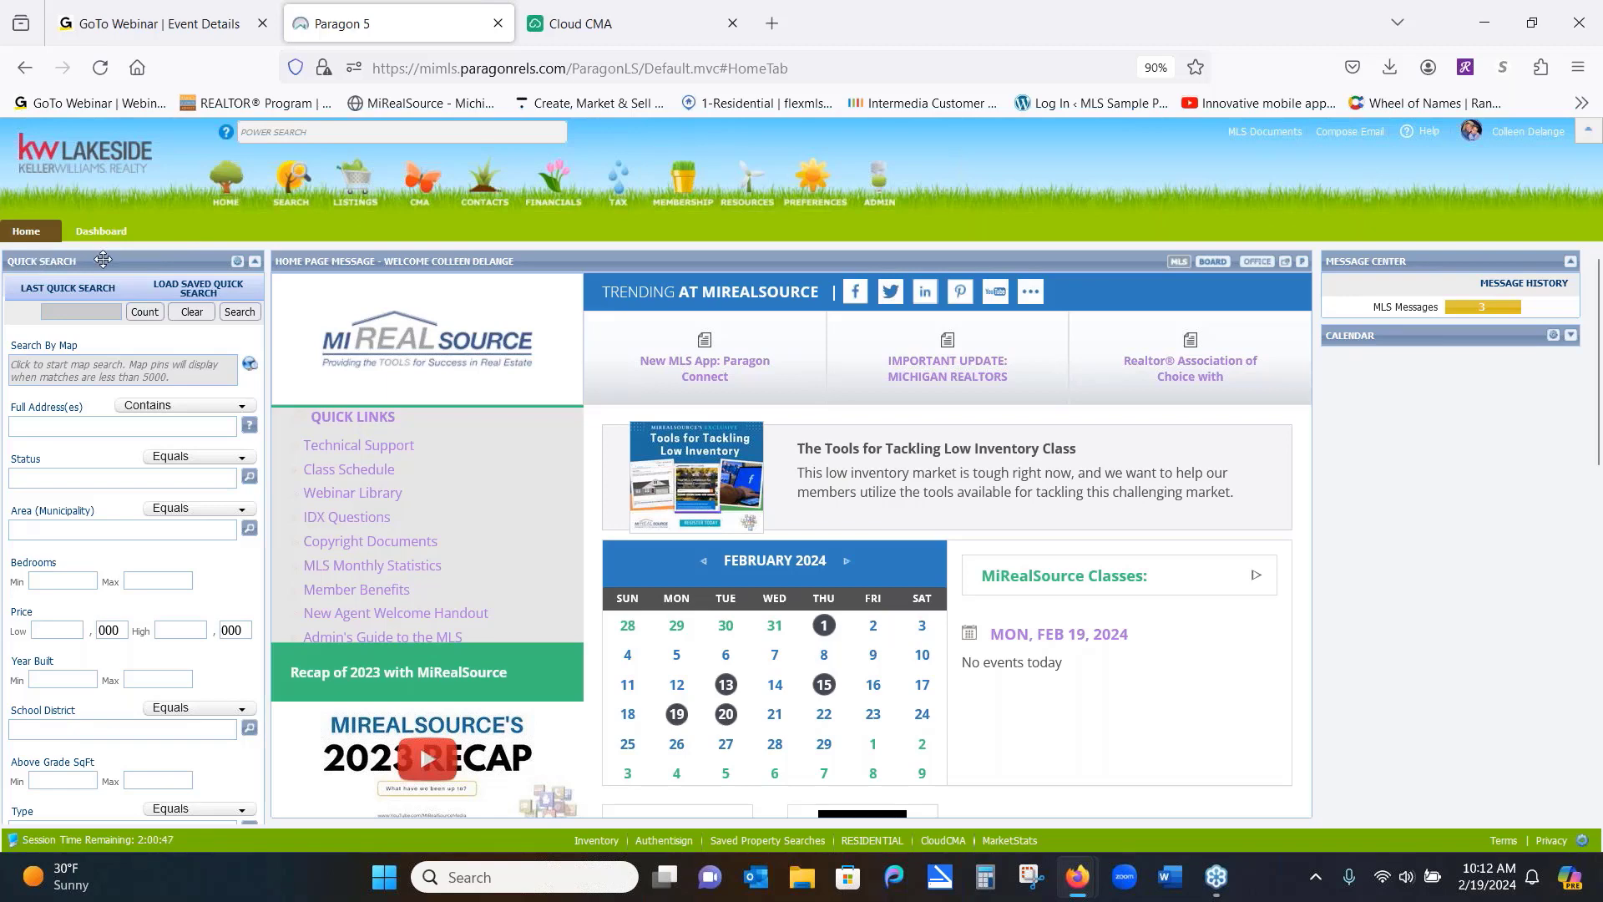
left_click_drag(103, 260, 1401, 163)
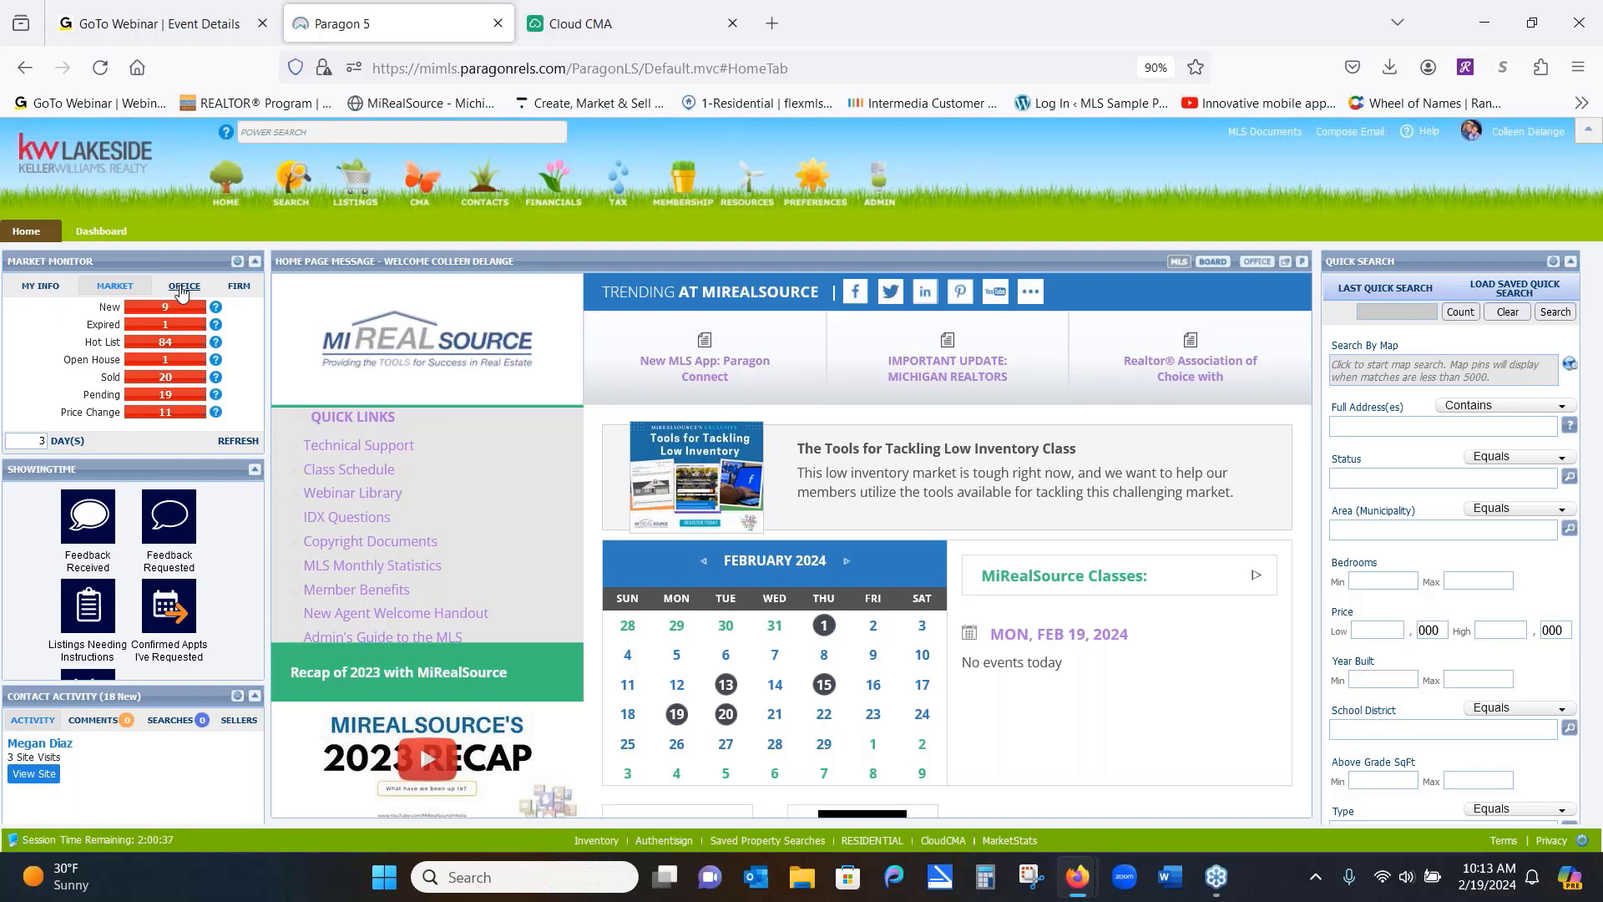
left_click(182, 287)
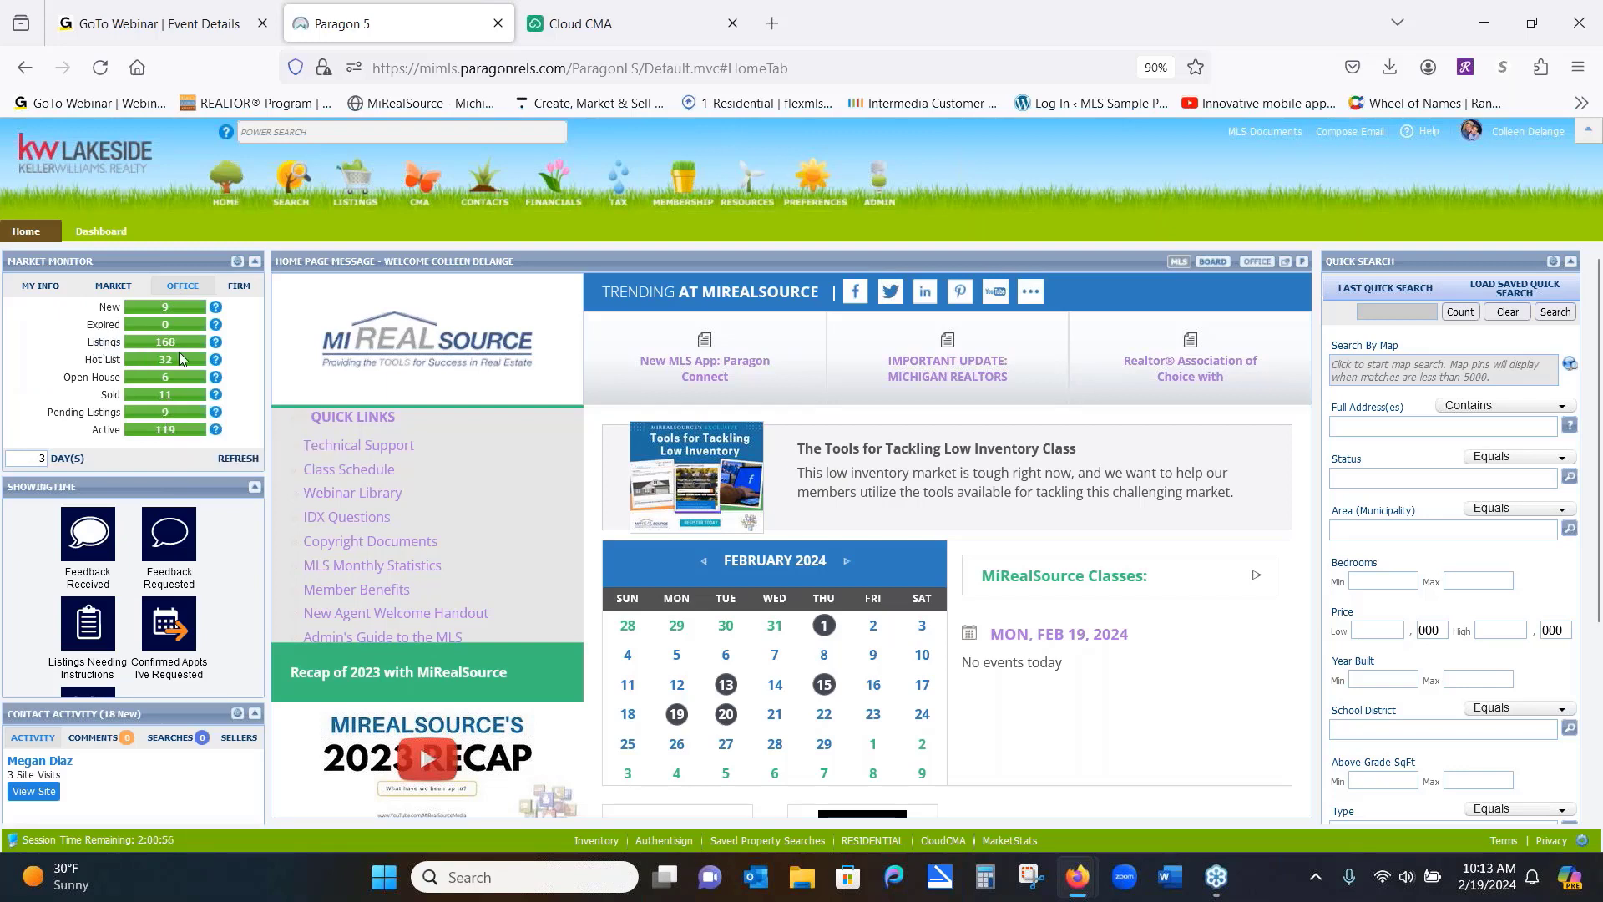
left_click(239, 287)
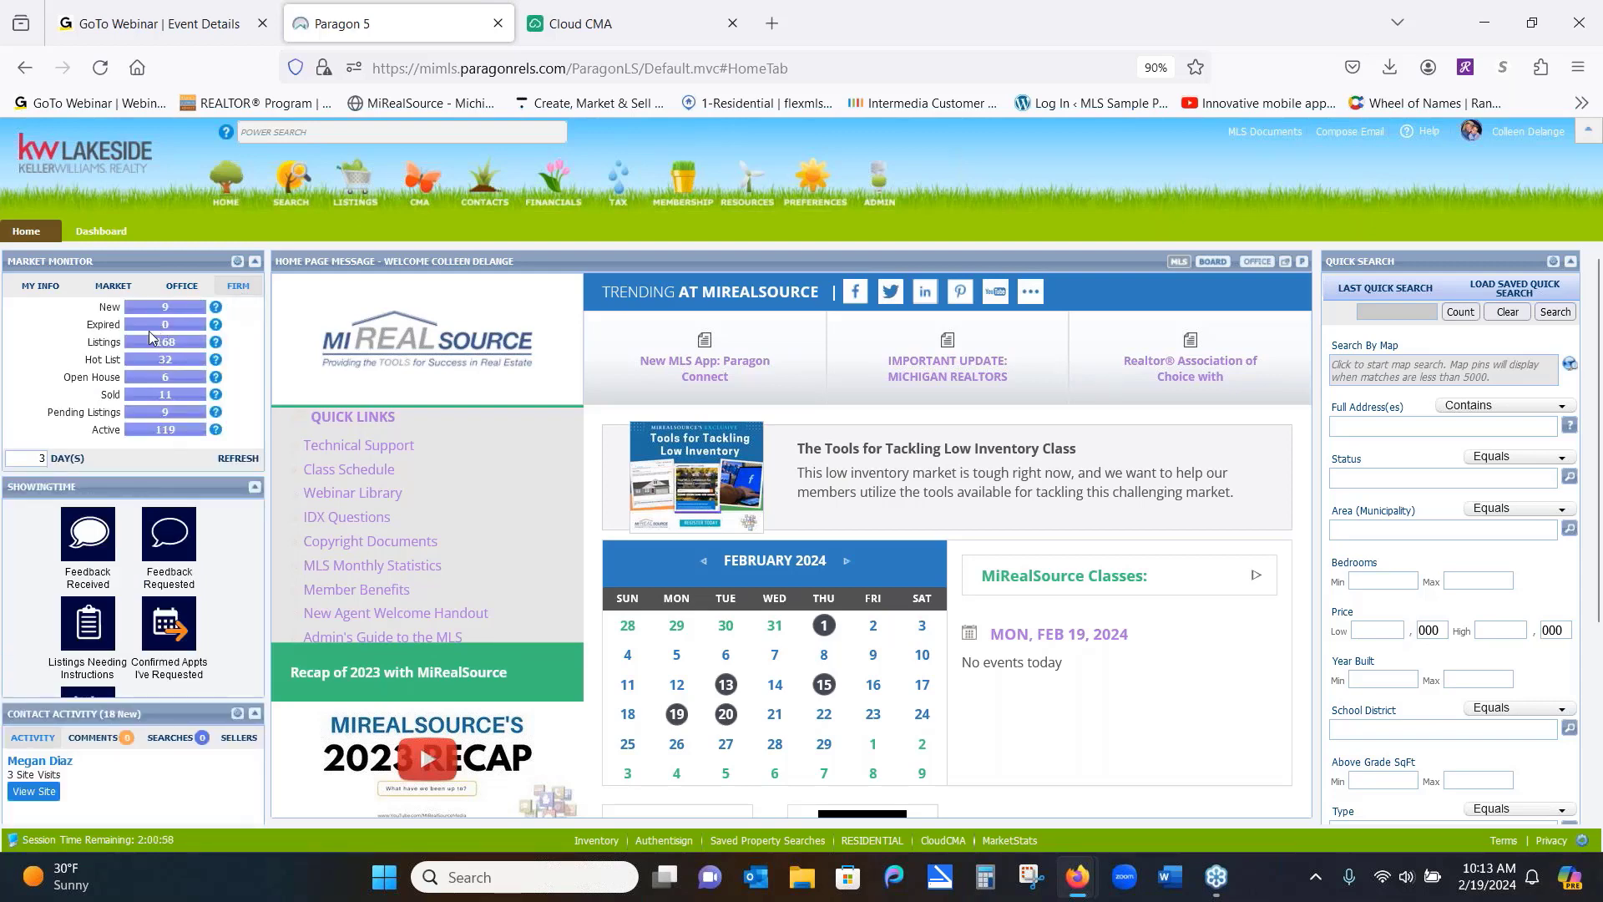
left_click(40, 293)
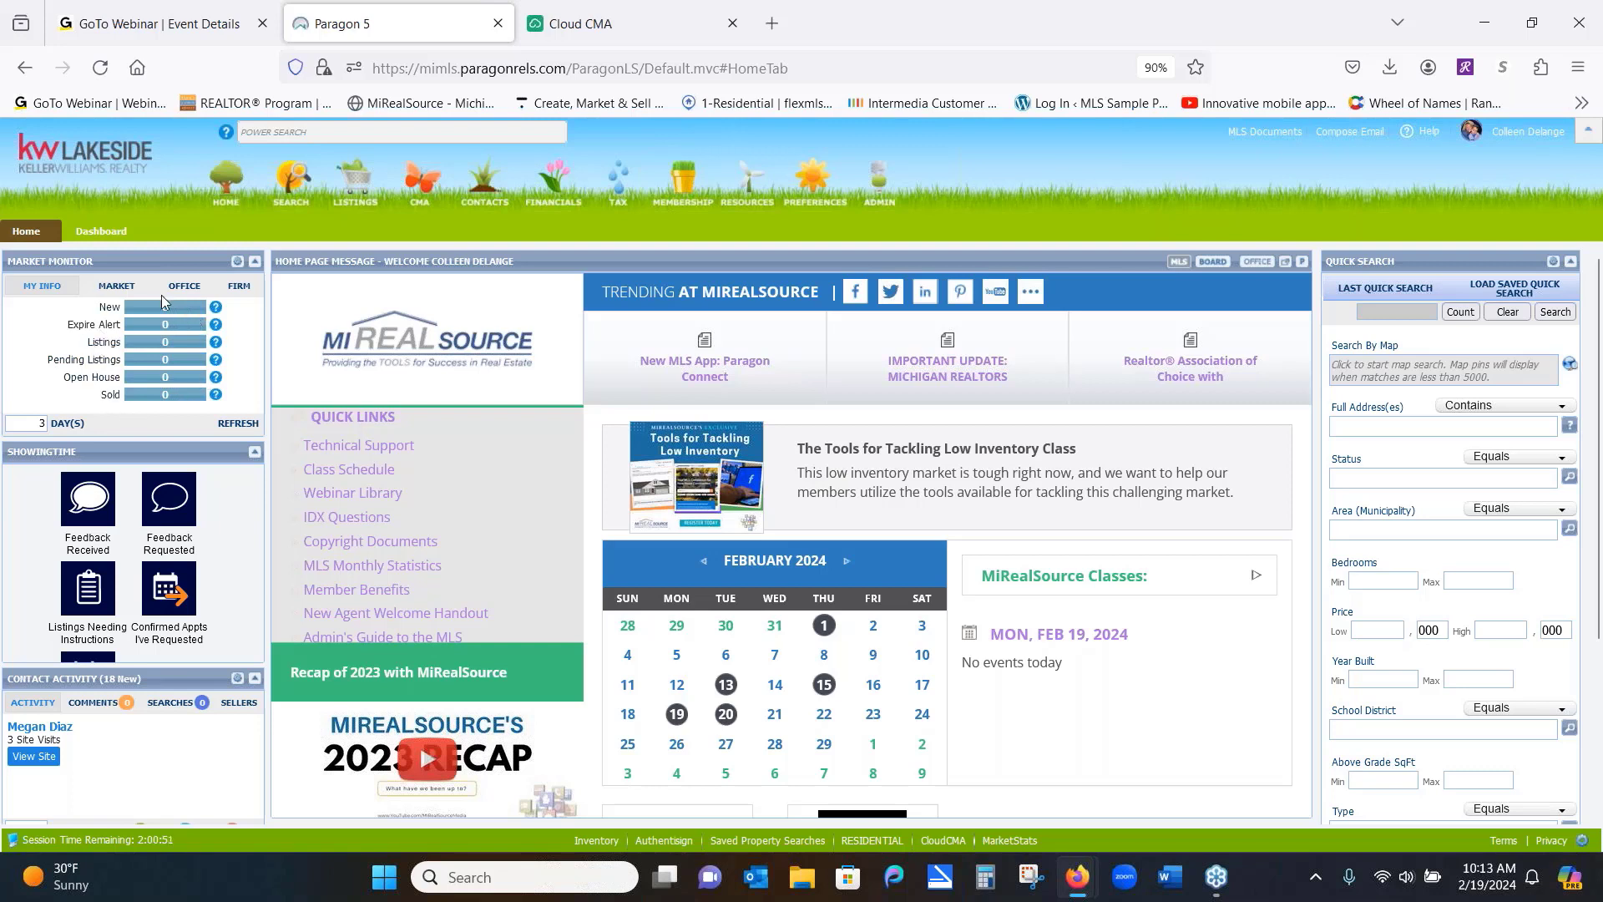
left_click(116, 287)
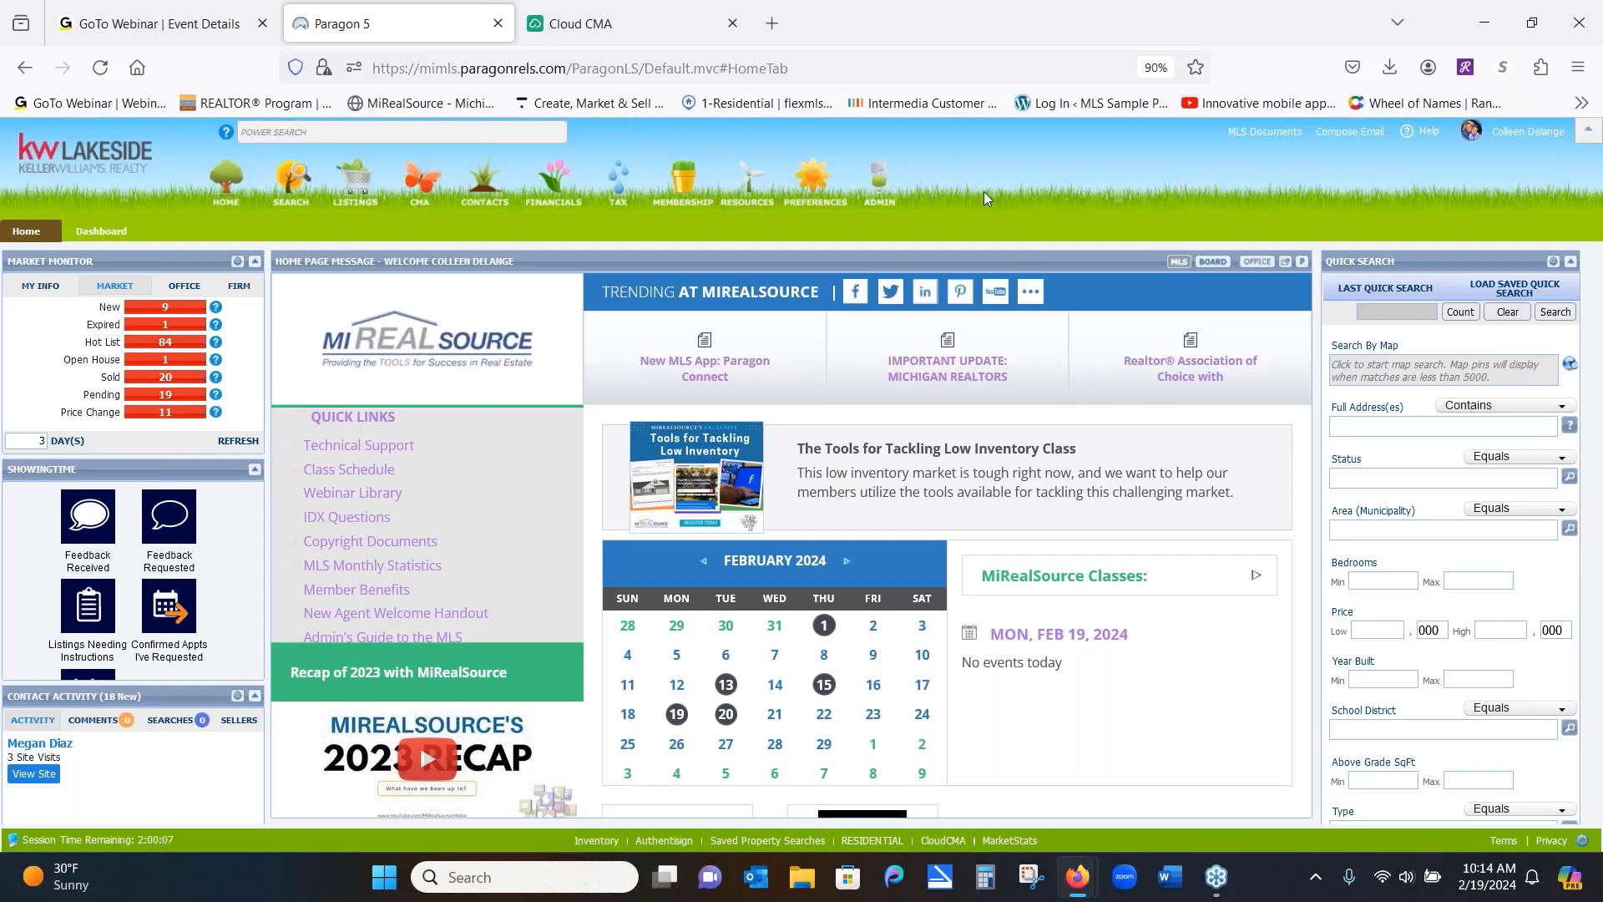
Power Search for '123 cherry' and open the 10 matching listings as a spreadsheet
left_click(324, 131)
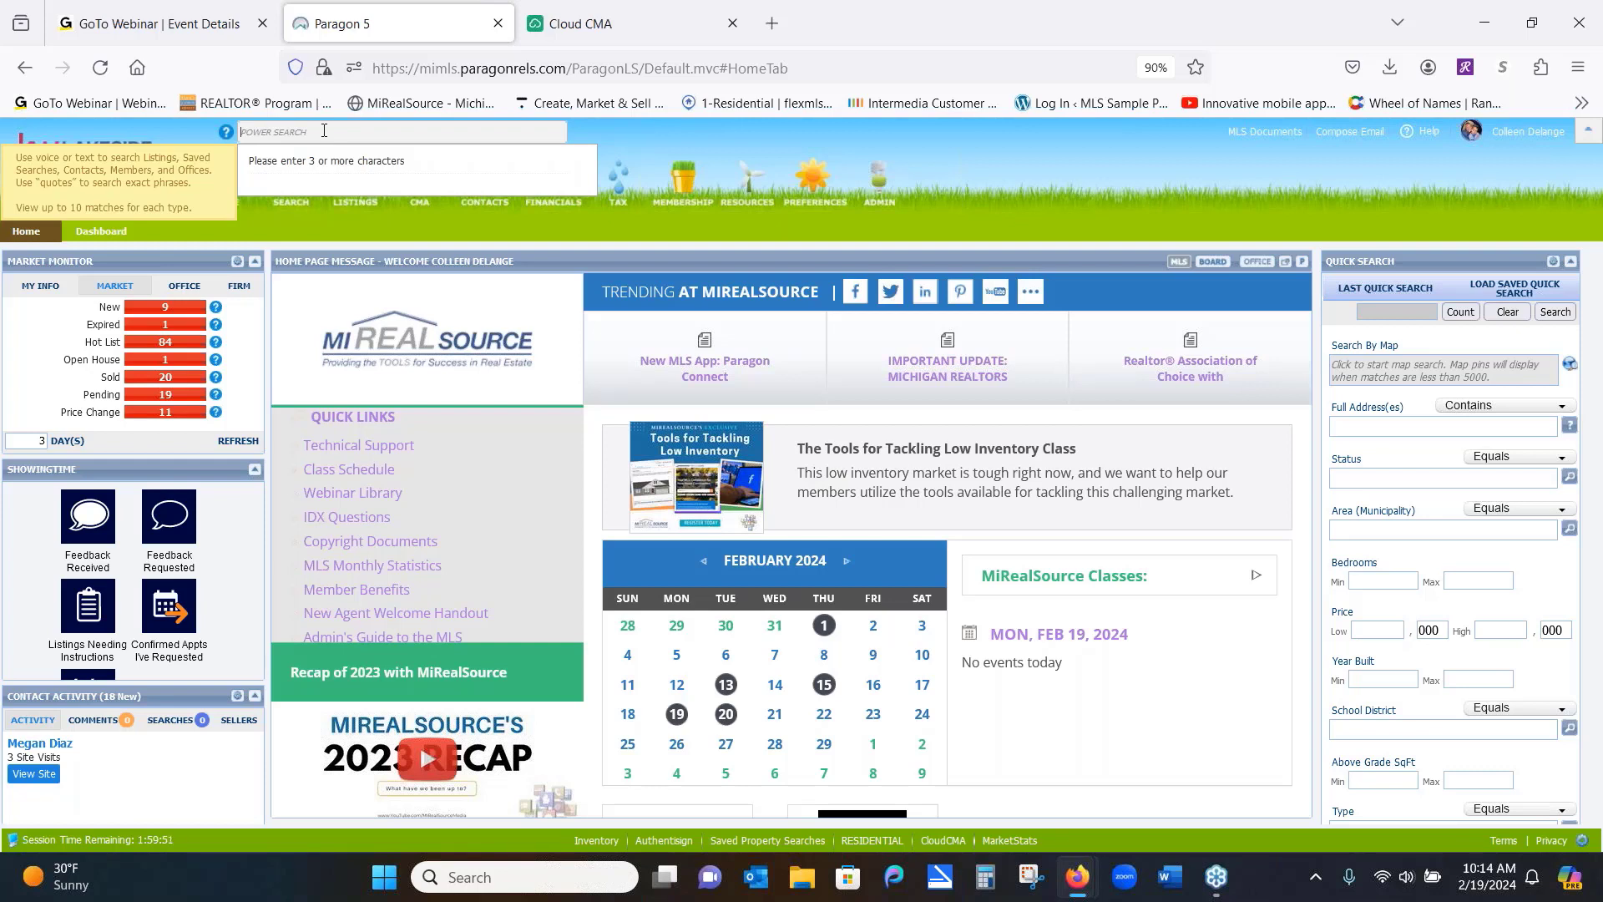
type("123 cherry")
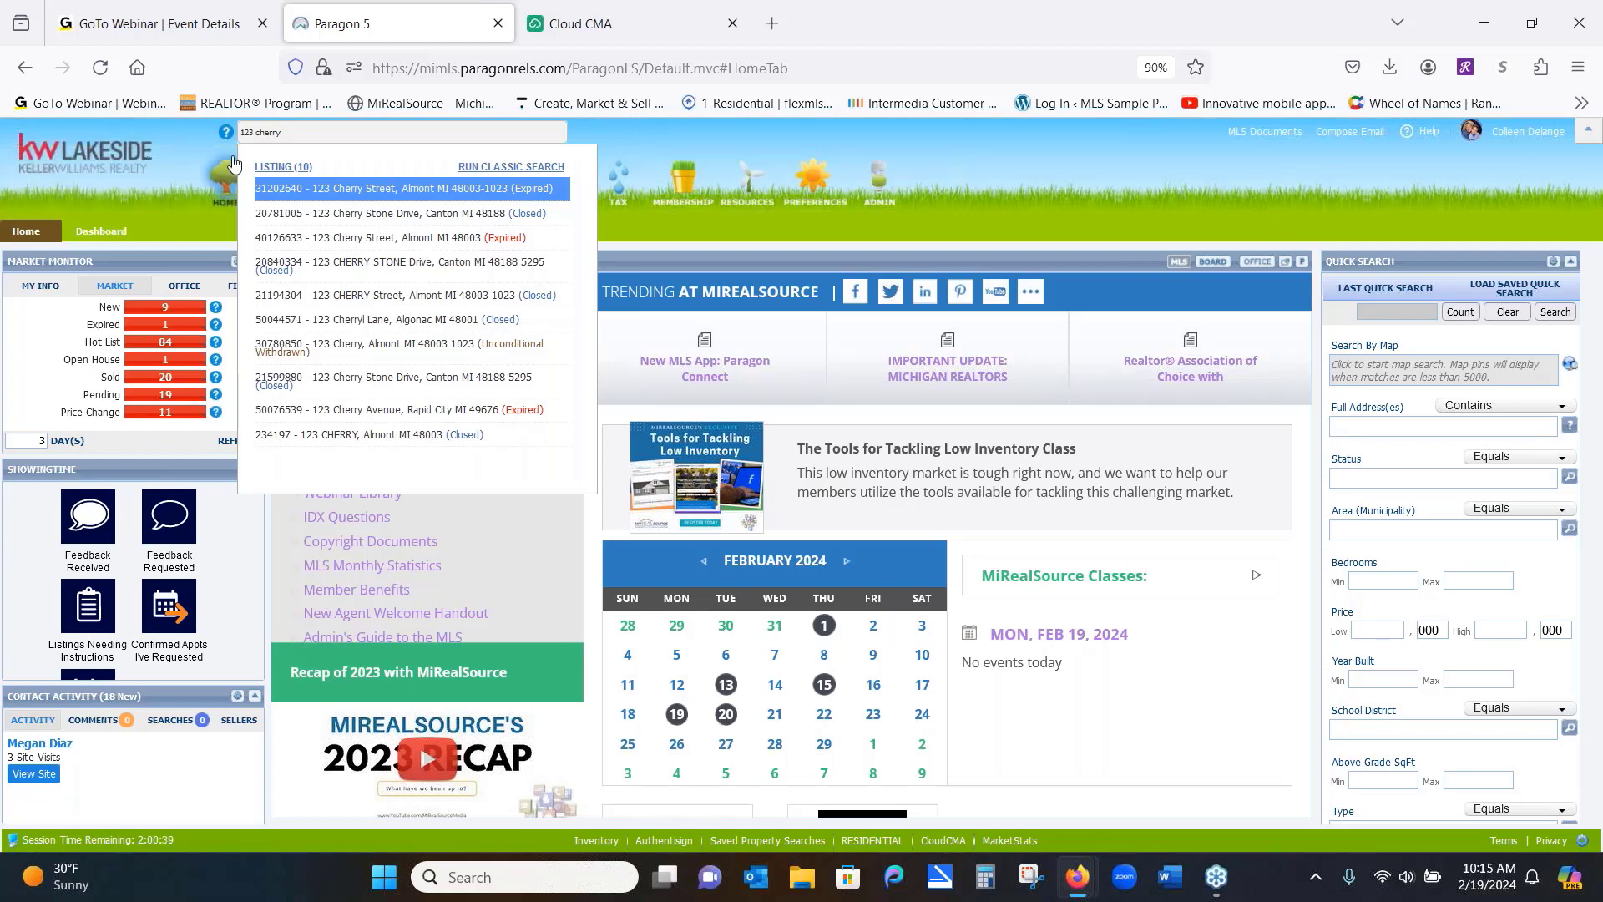
left_click(294, 168)
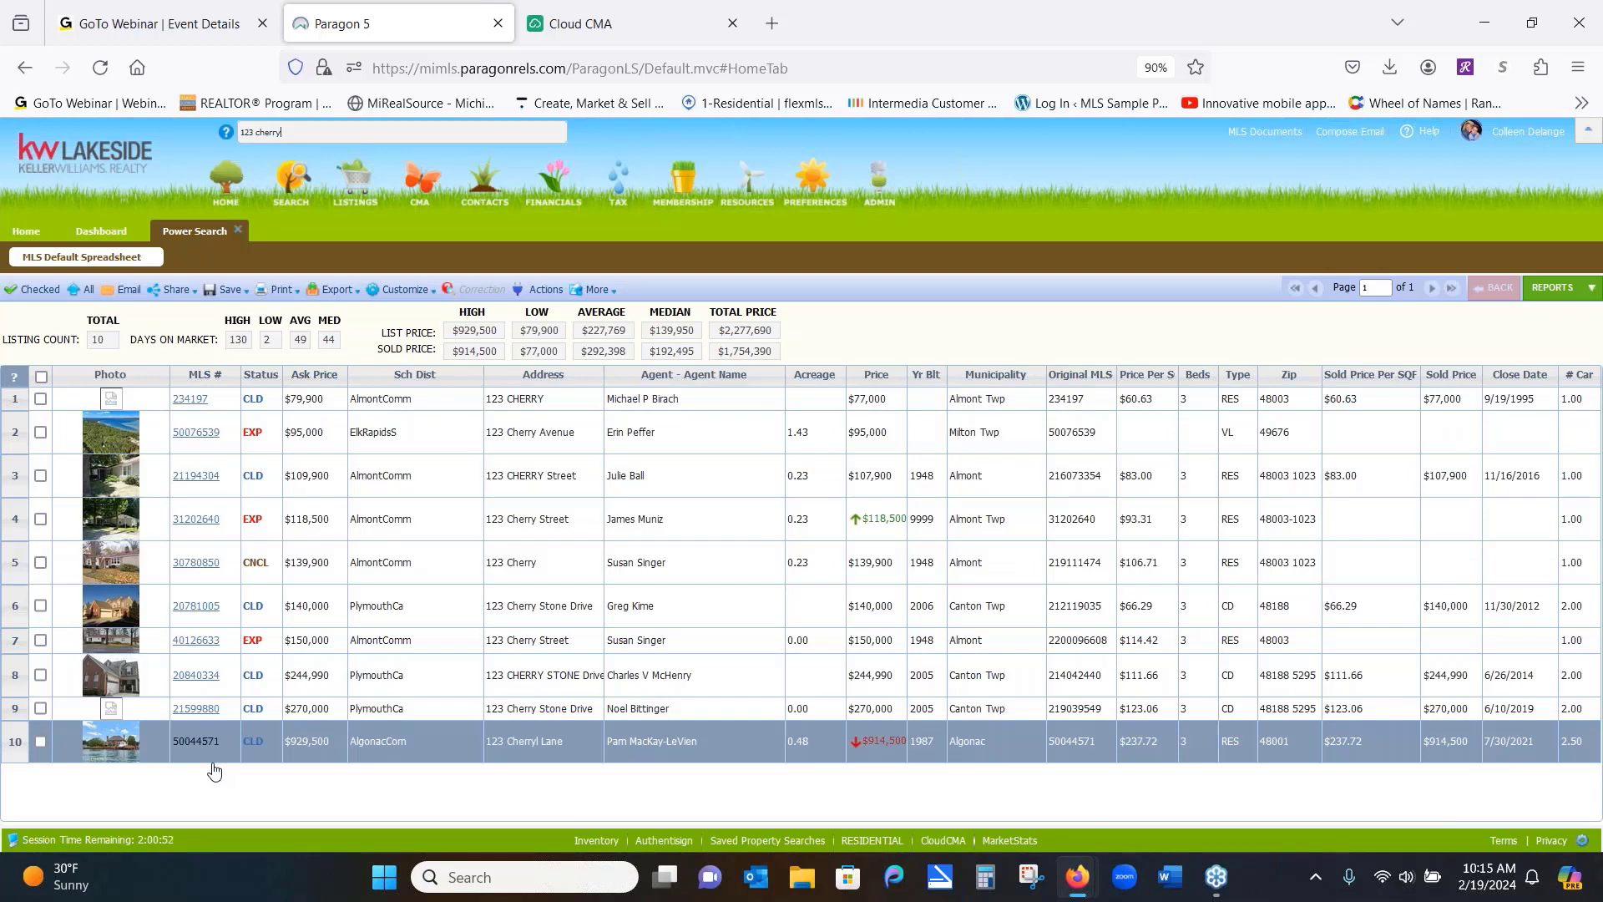
Close the Power Search results, look up a member by name, then return Home
left_click(240, 233)
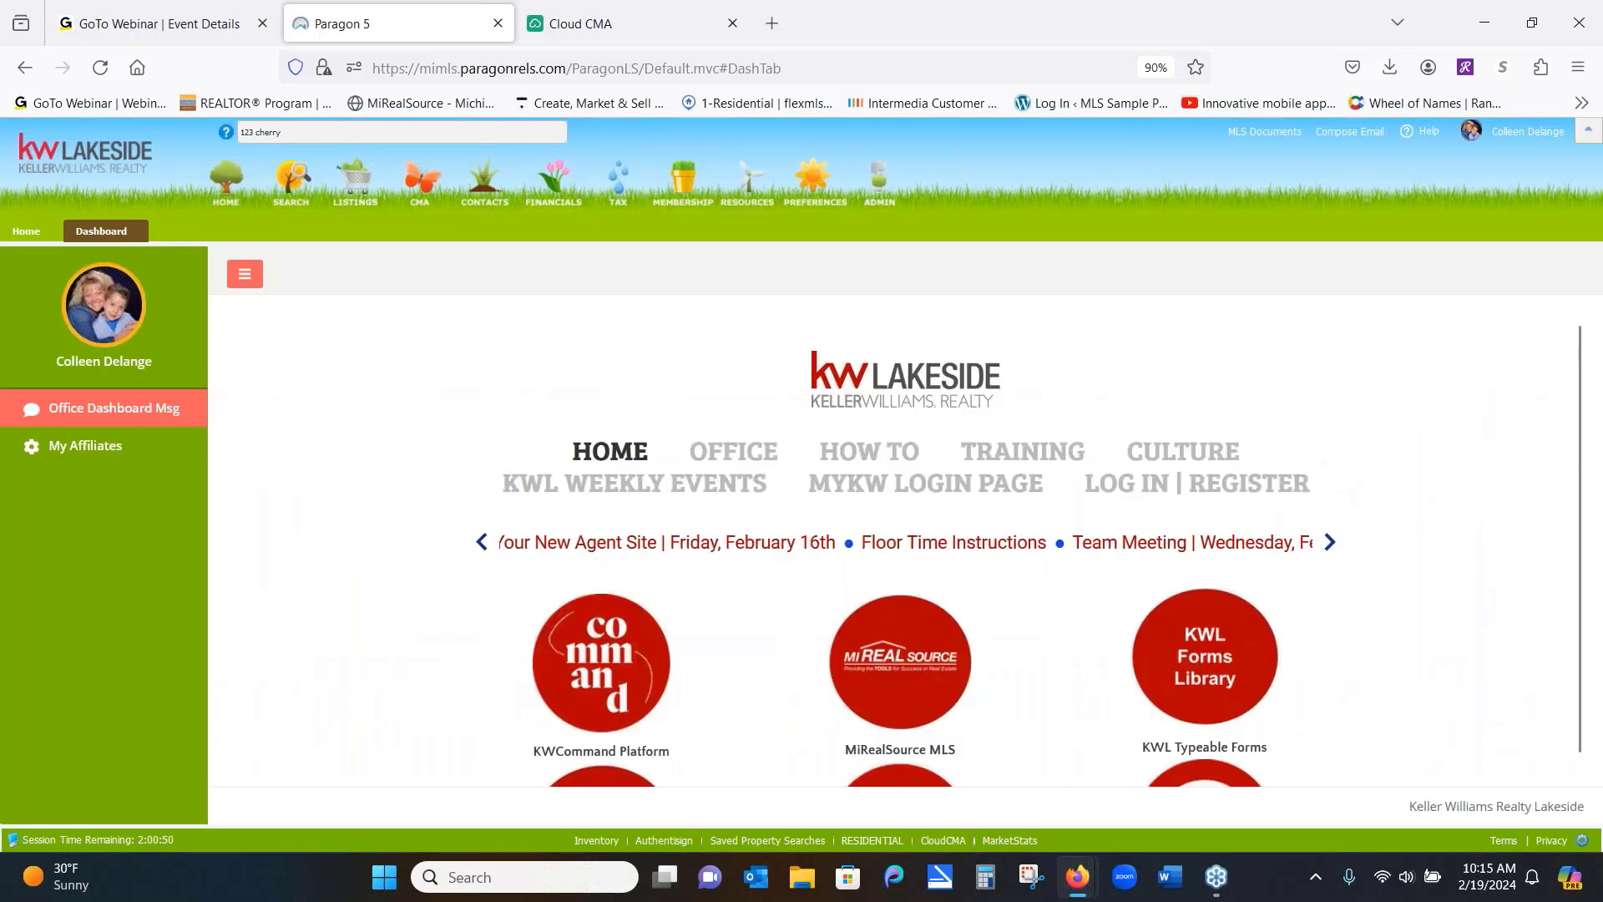
left_click(306, 132)
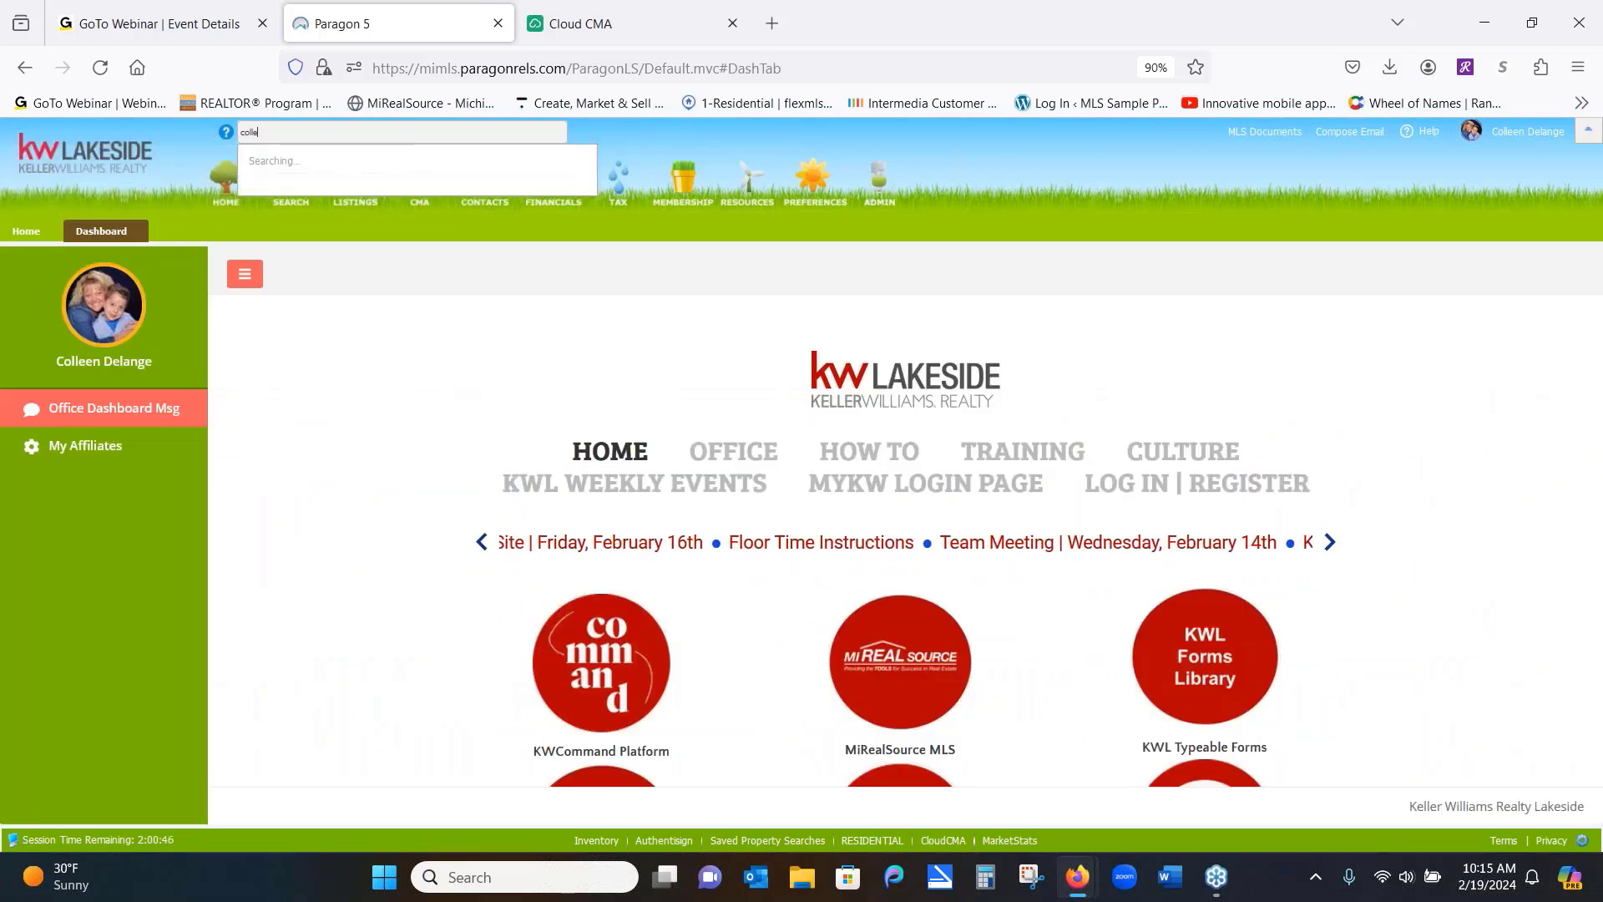
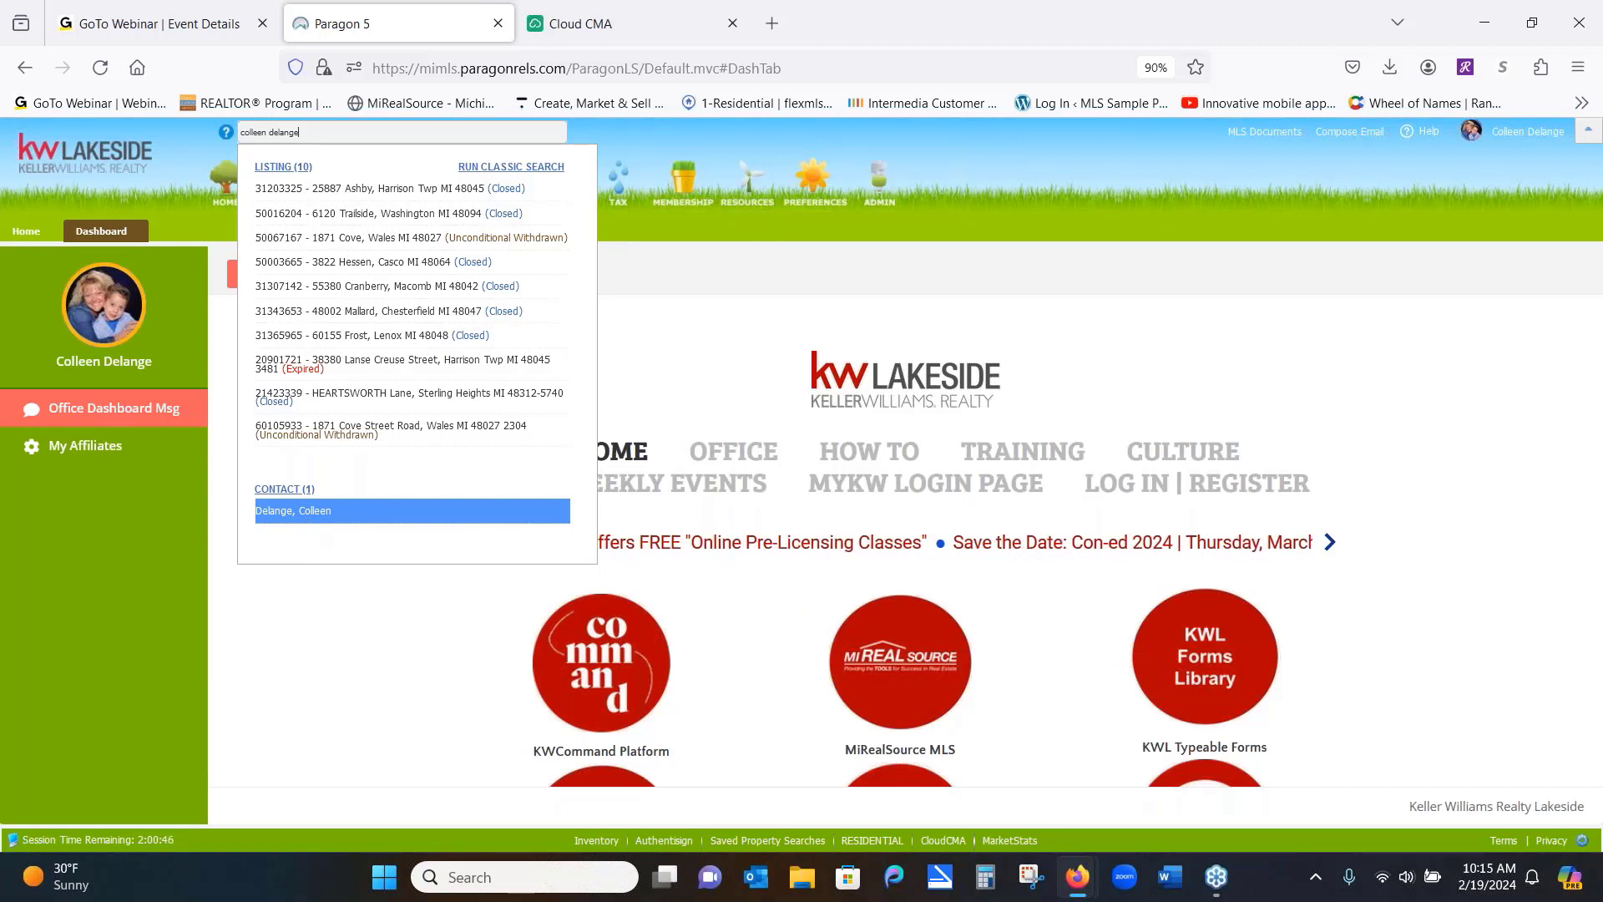
left_click(1076, 173)
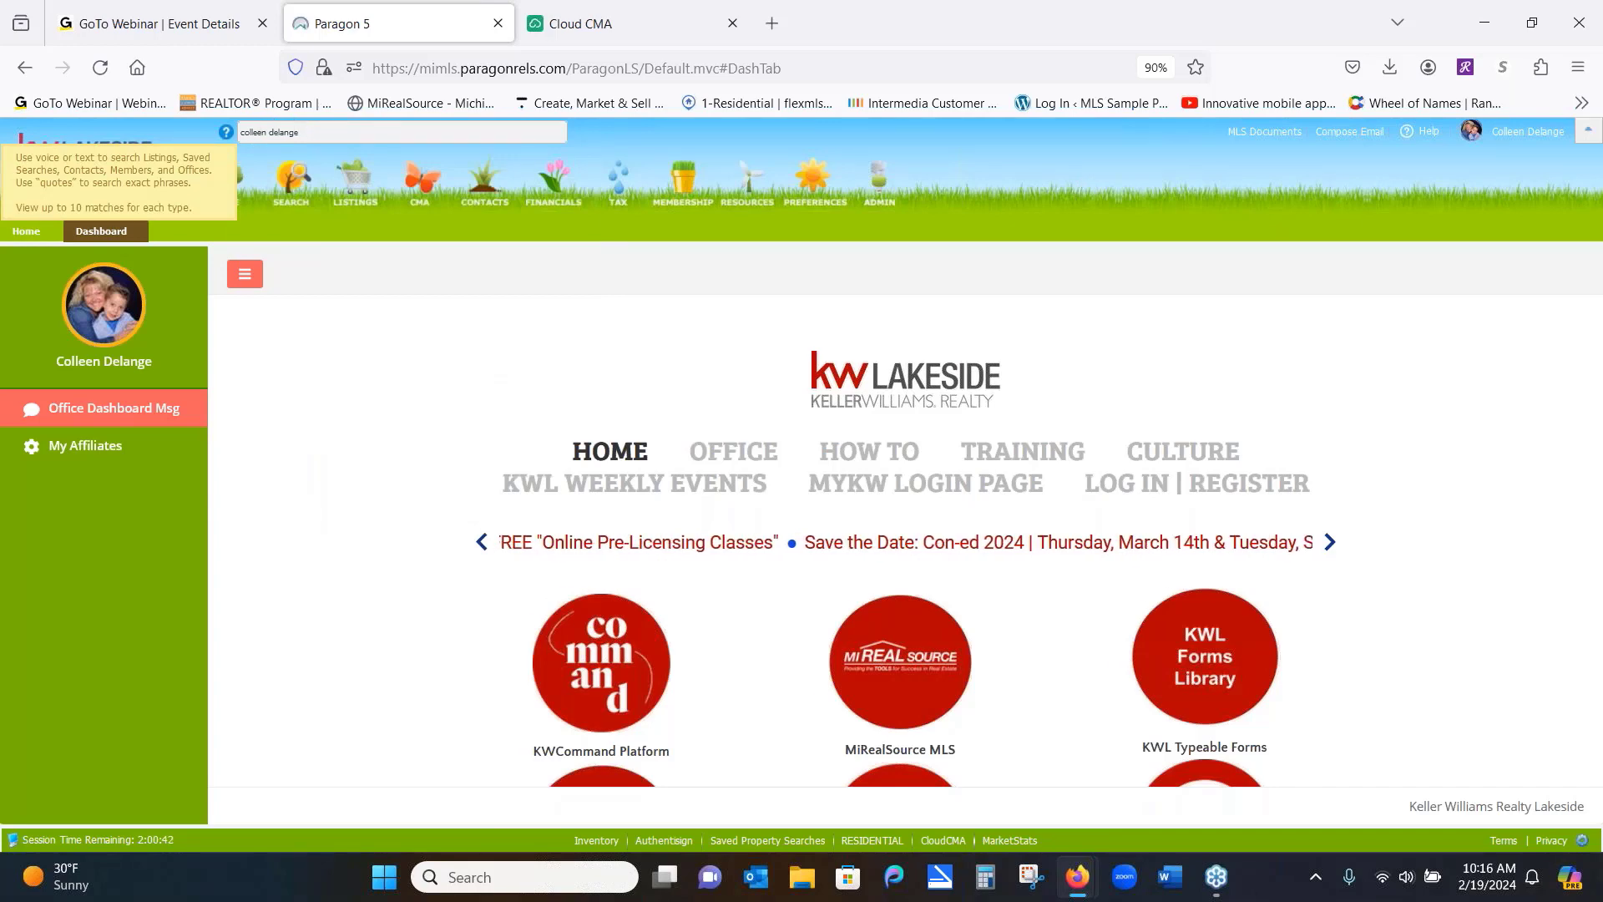
left_click(22, 232)
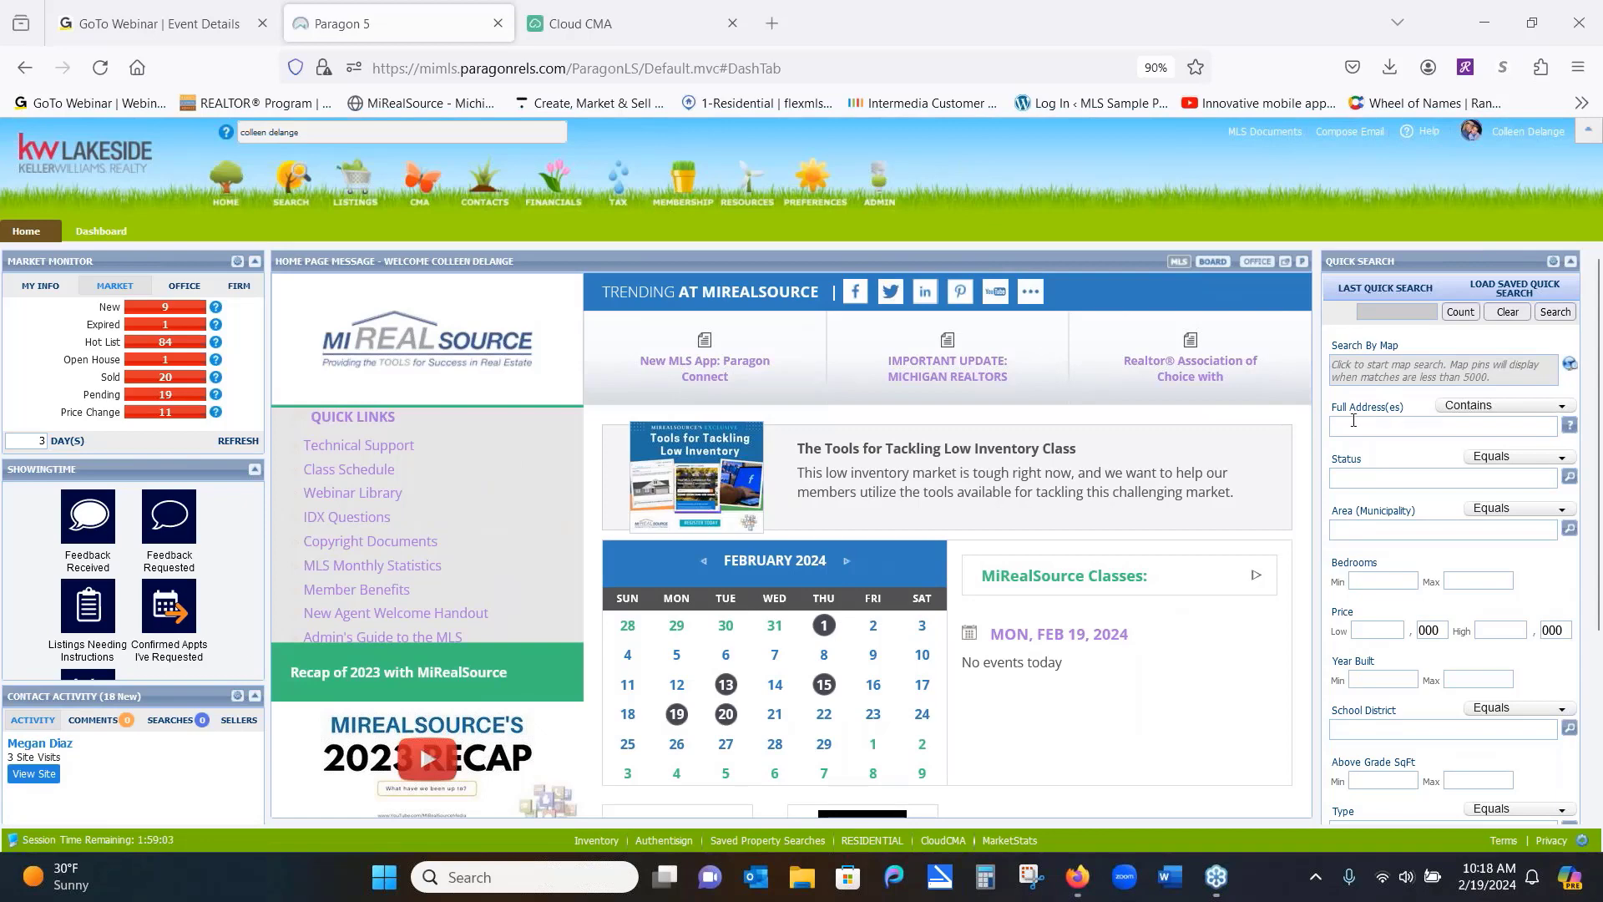
Show the Last Quick Search list with each search's criteria and date
left_click(1385, 289)
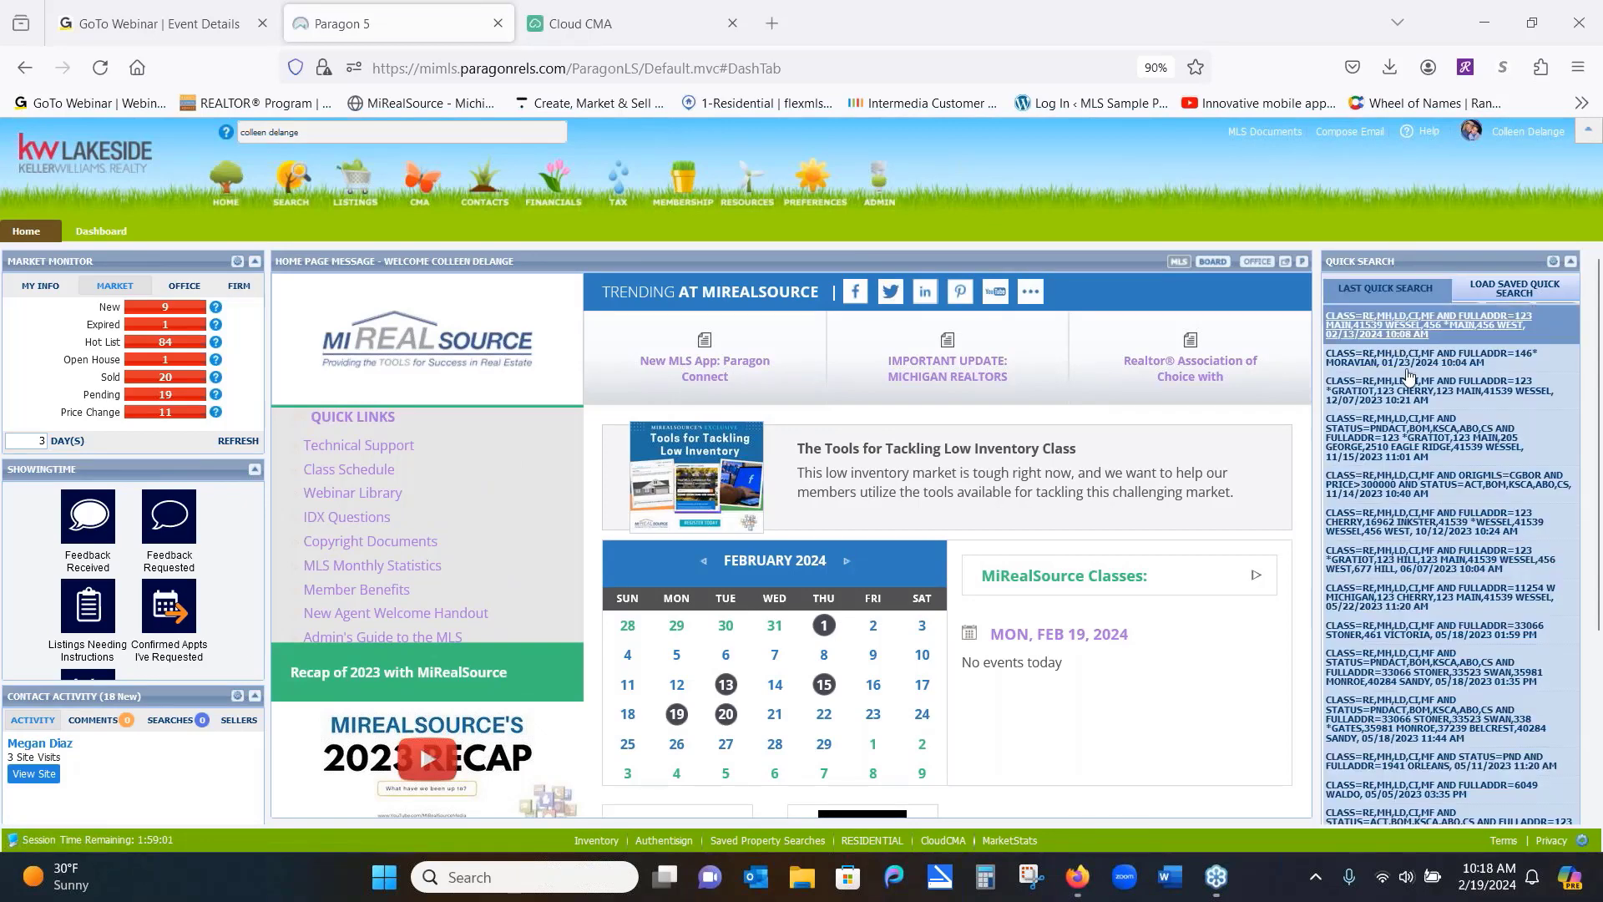
Switch back to the blank Quick Search criteria form
left_click(1411, 289)
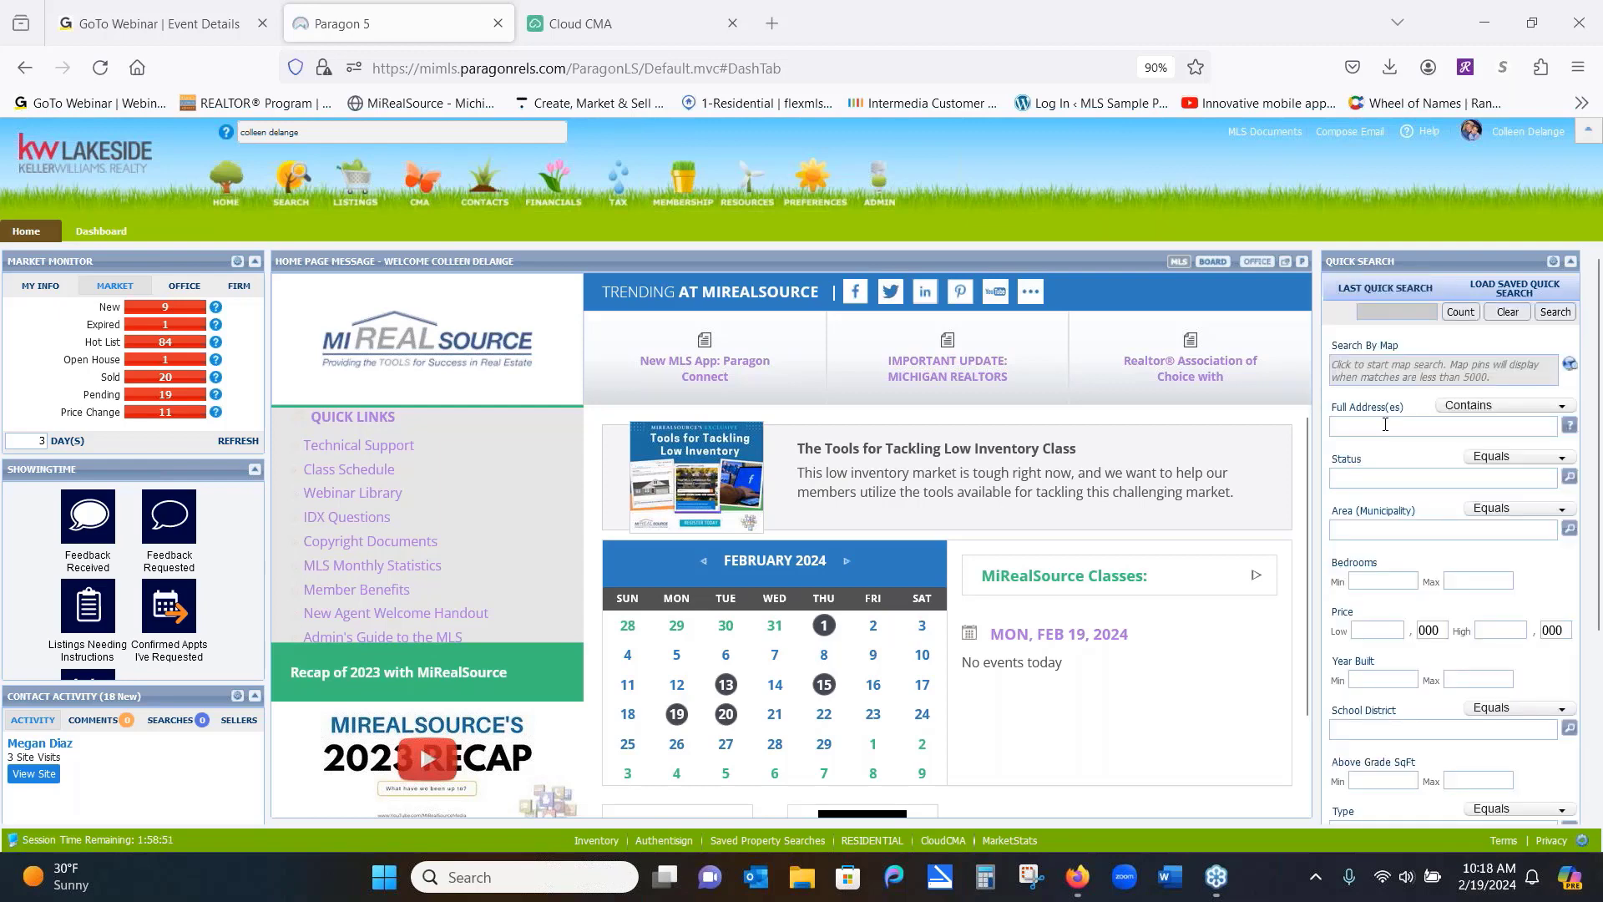
Enter four street-address criteria, including a wildcard Lake pattern, reaching a count of 278
left_click(1385, 424)
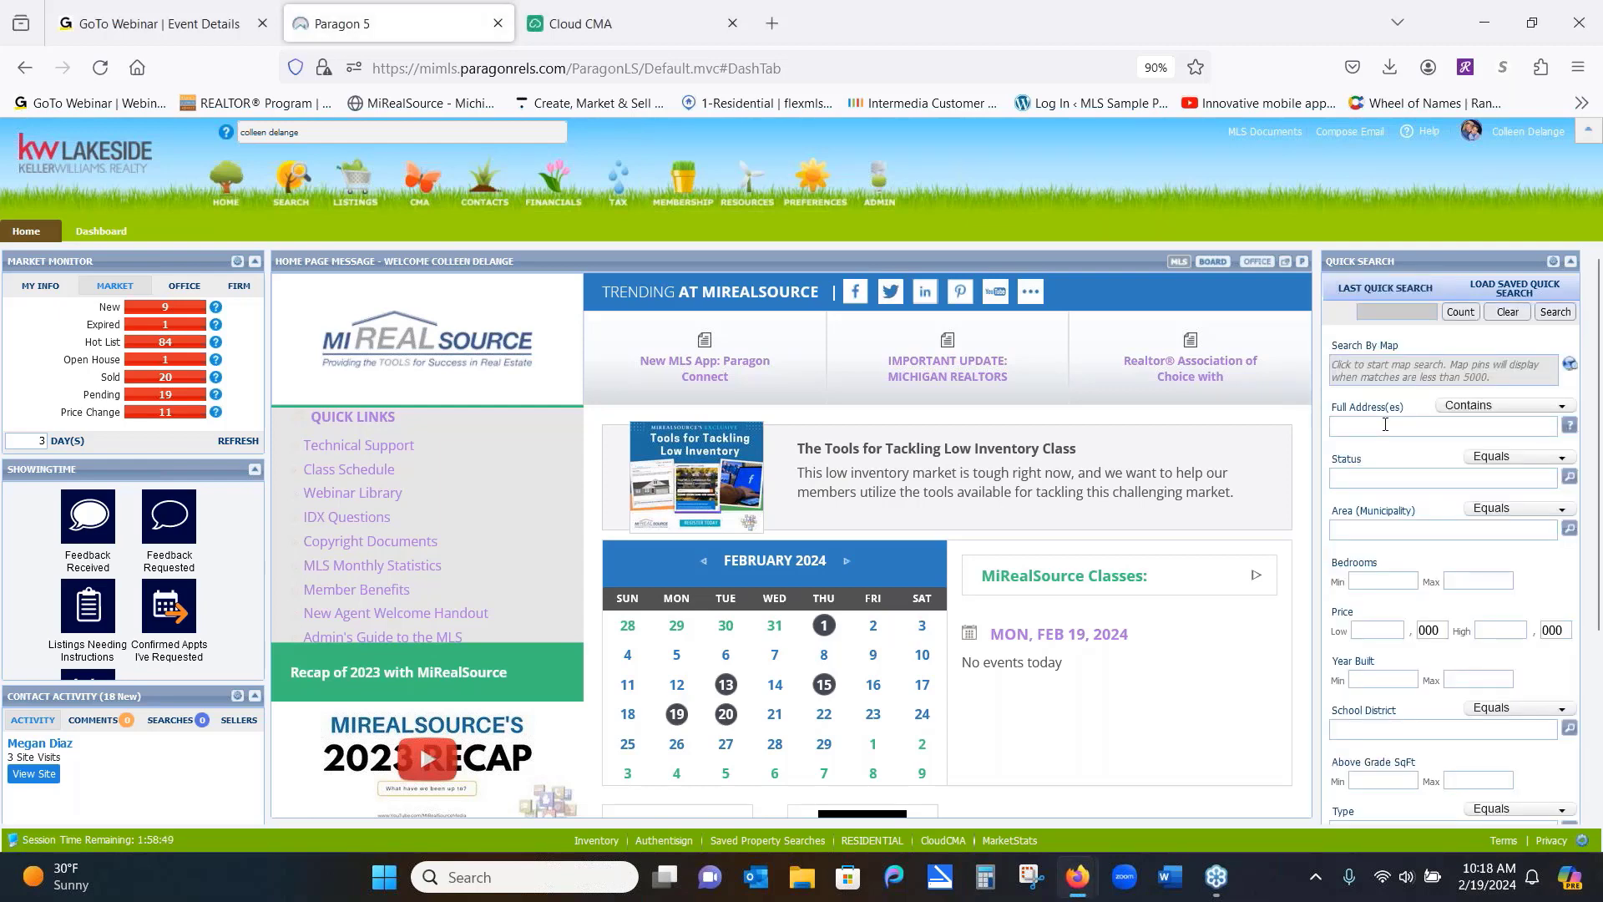
key("Return")
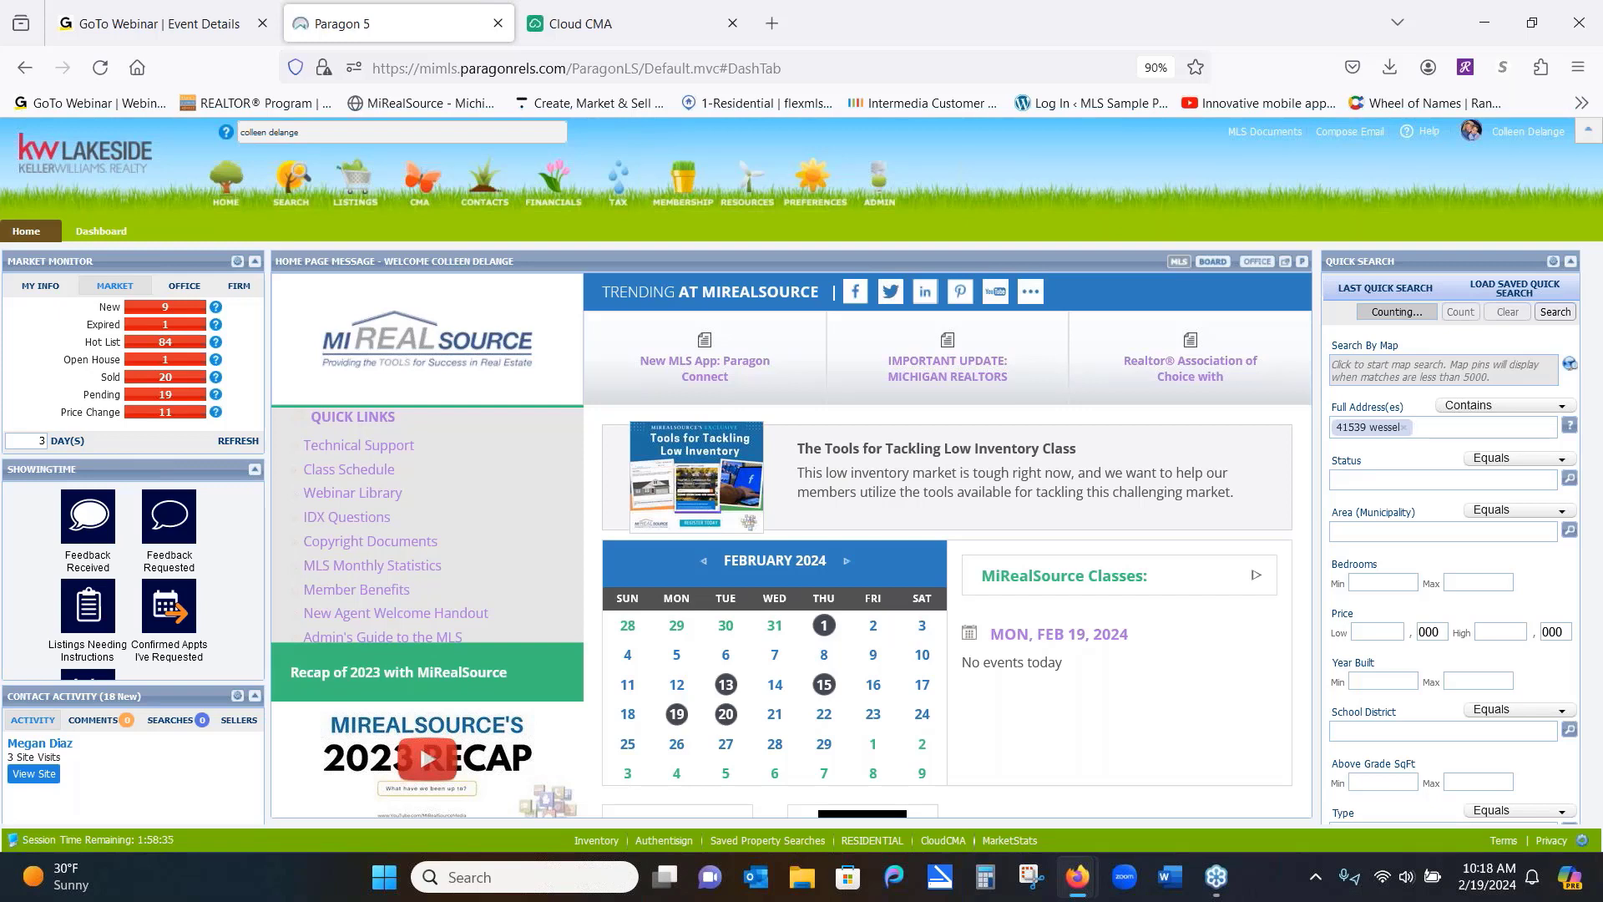
type("356 ")
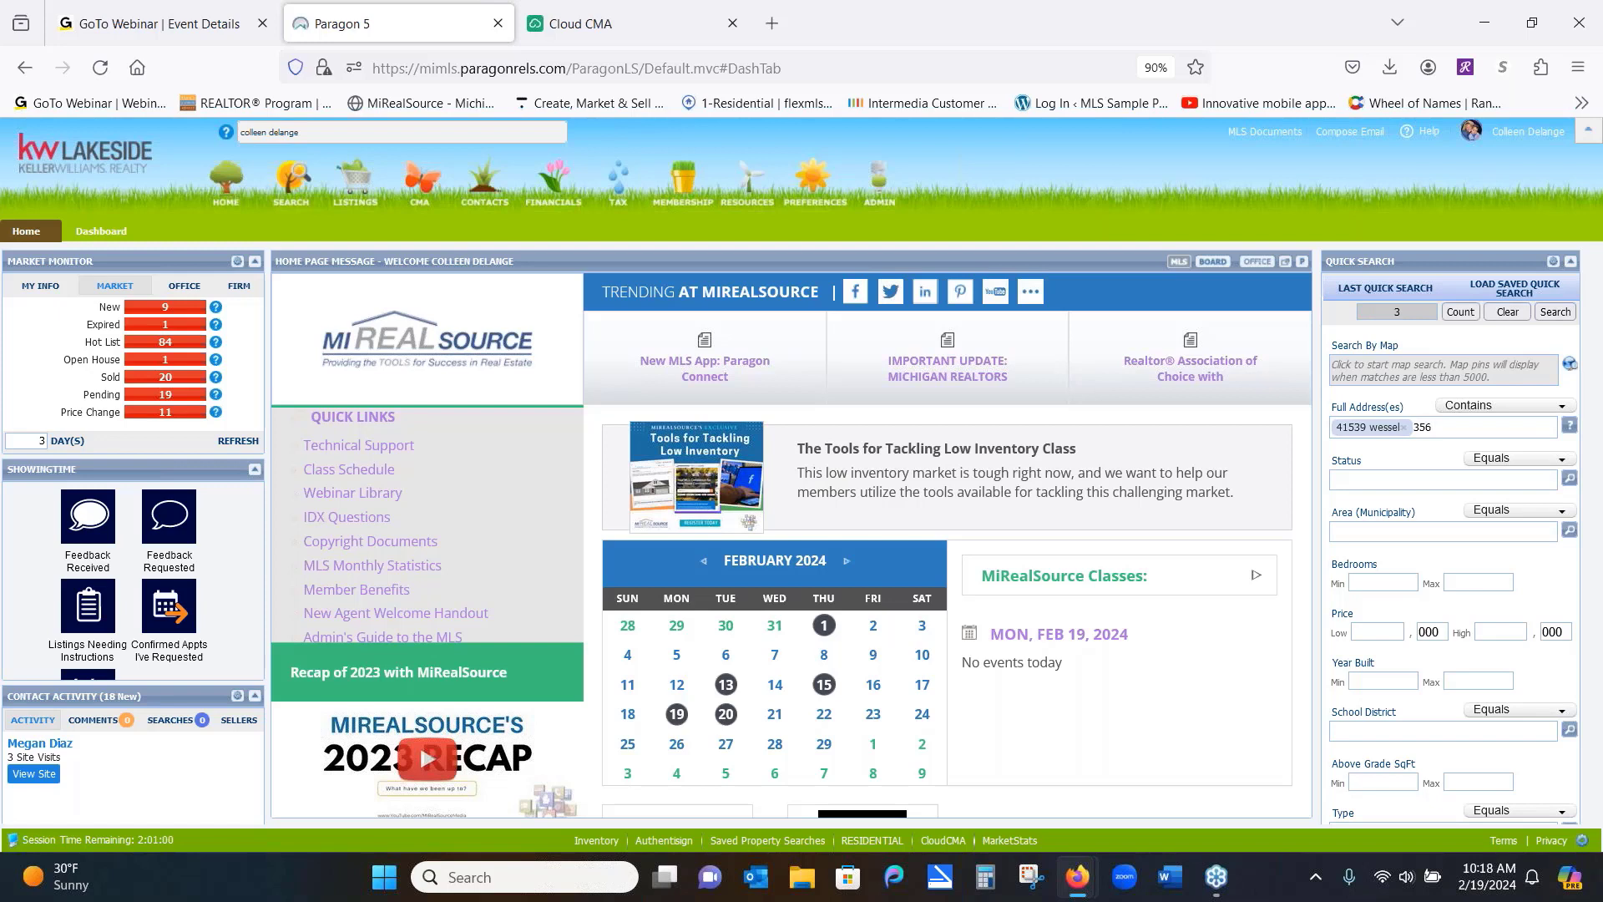
type("west")
key("Return")
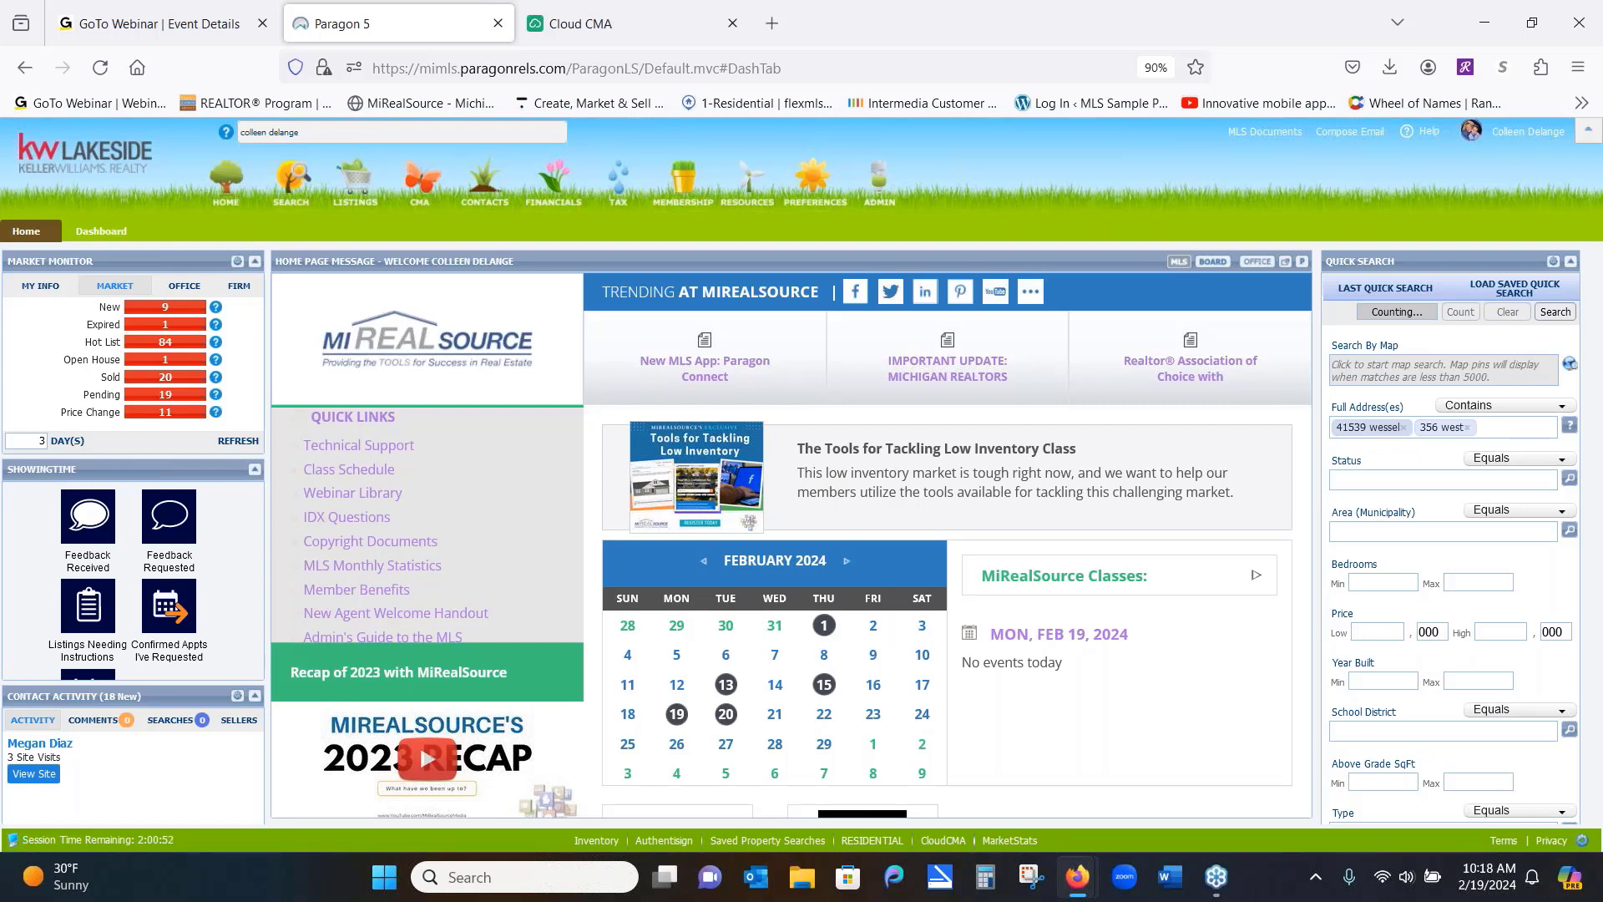
type("123 main")
key("Return")
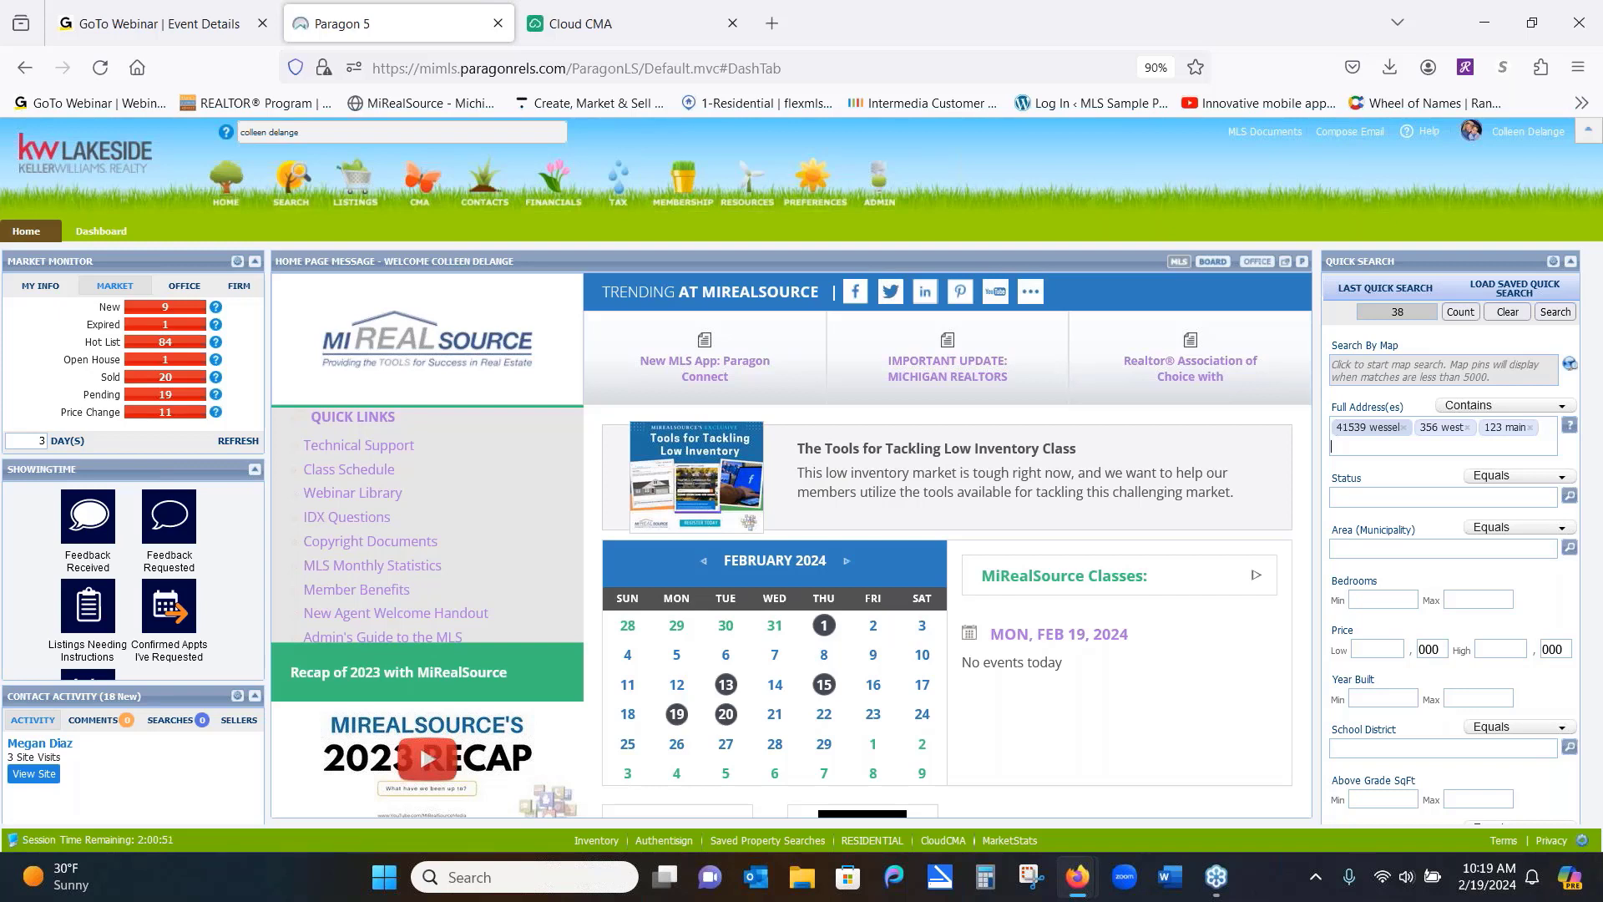
type("123 *")
type("Lake")
key("Return")
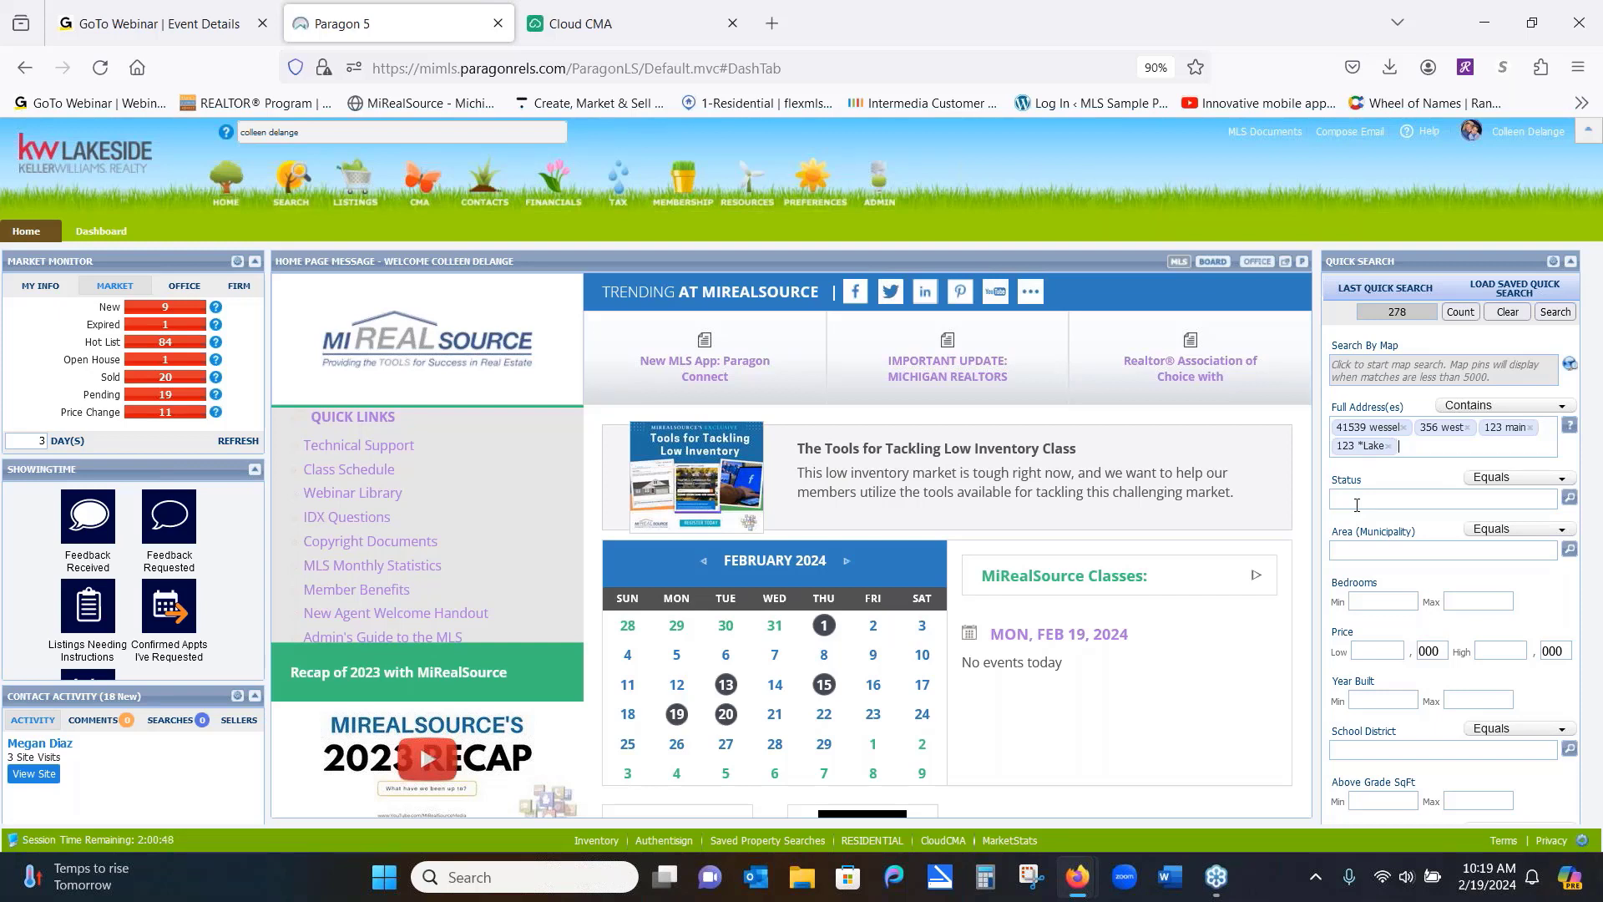
right_click(1356, 598)
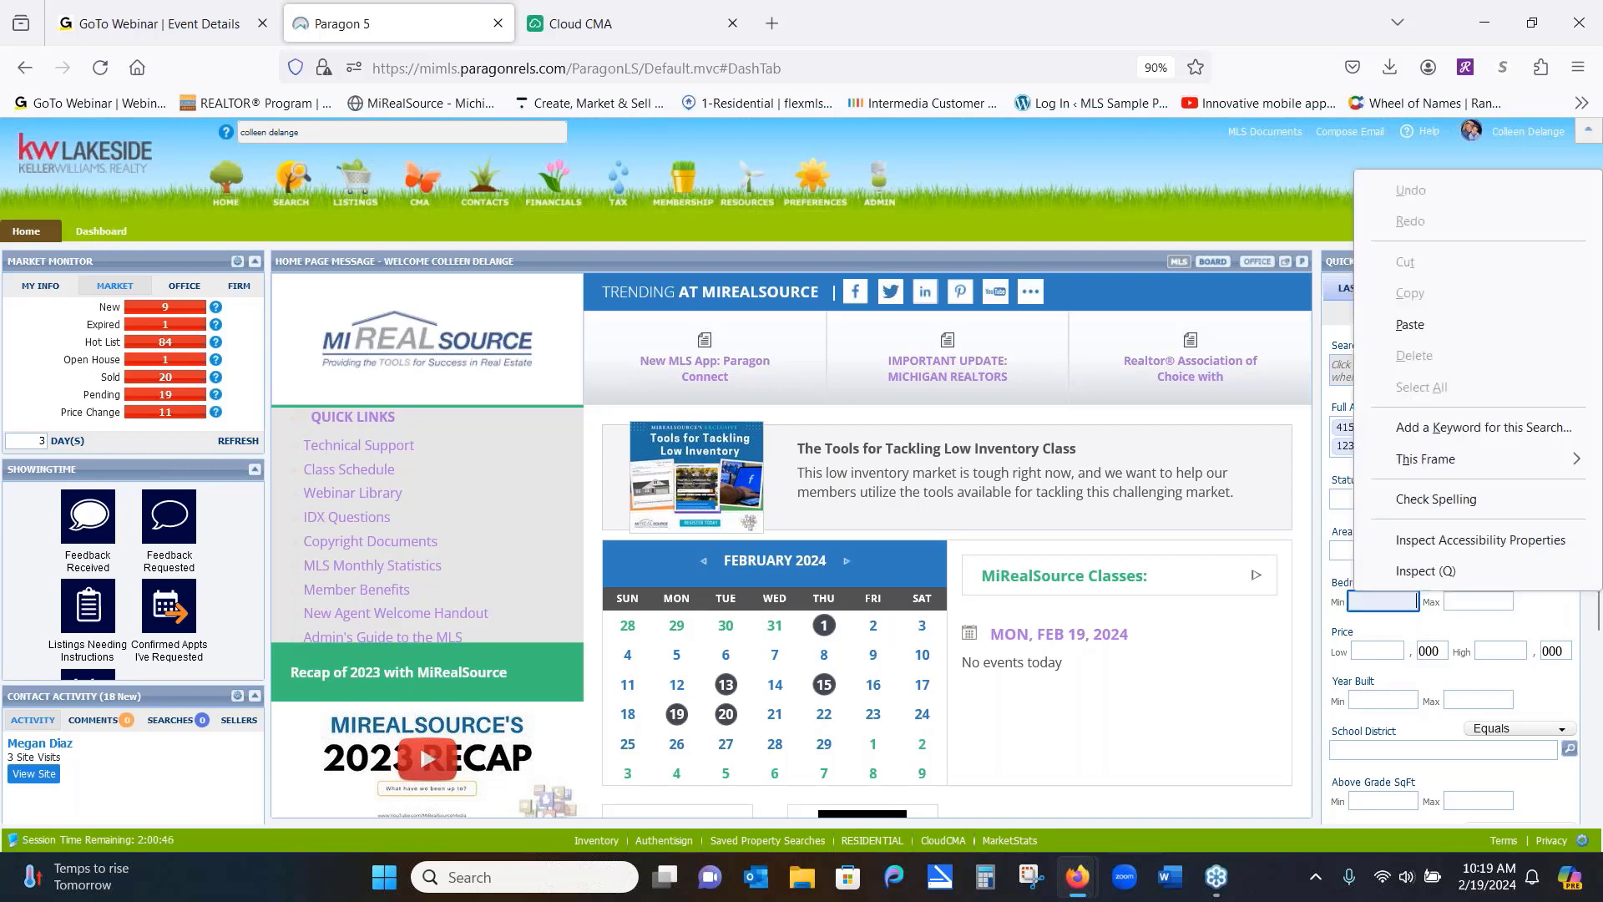
key("Escape")
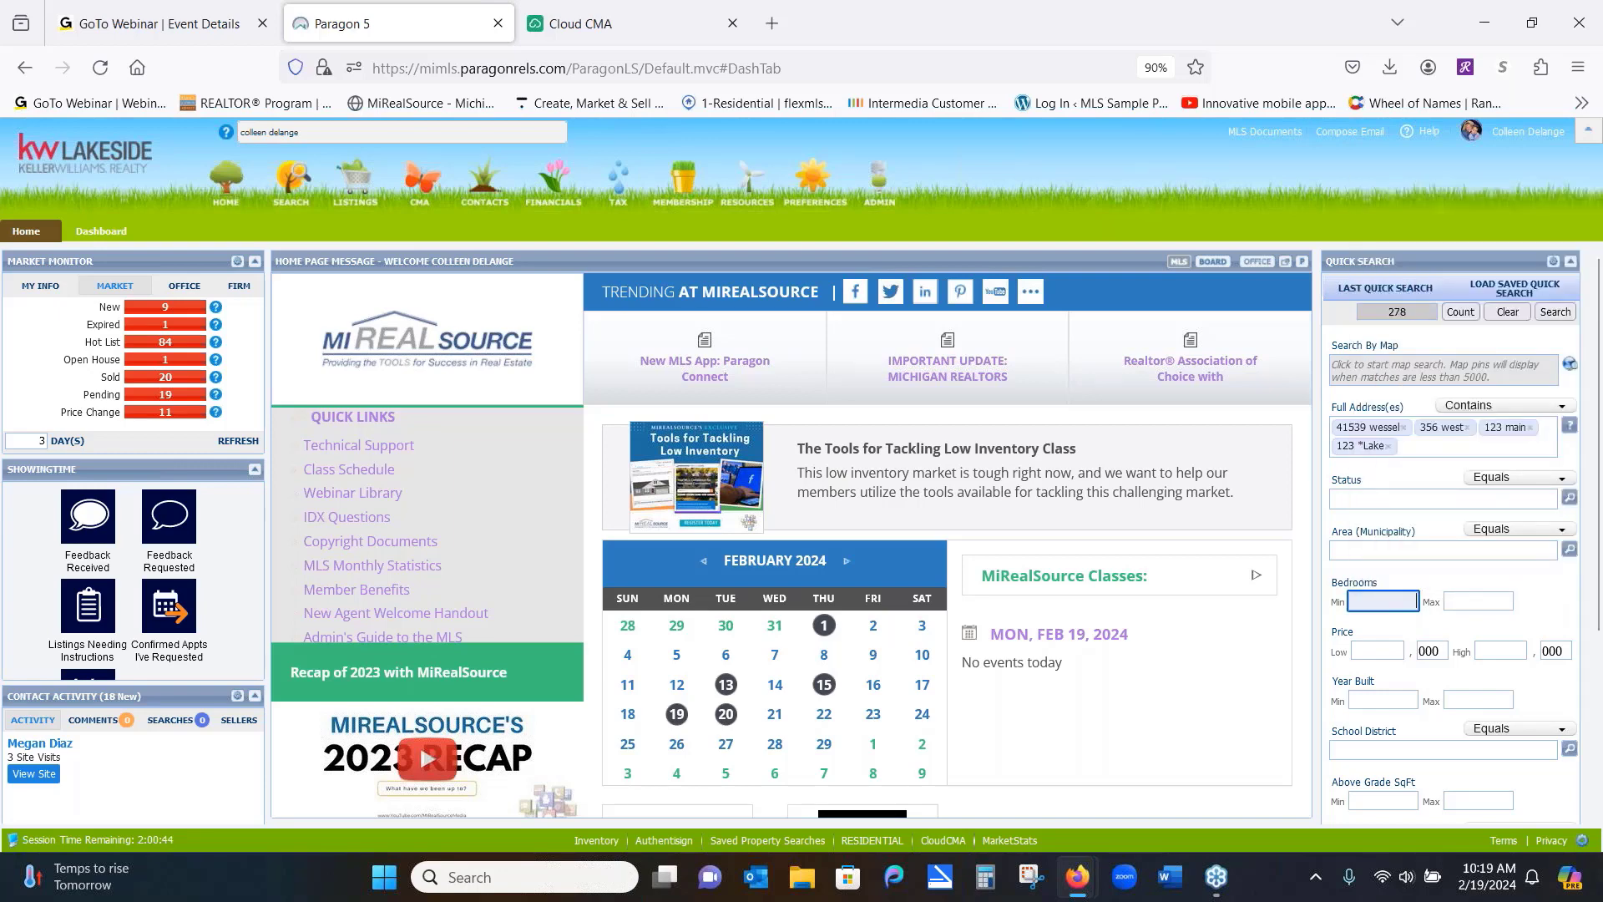
key("Tab")
key("Tab")
key("Tab")
key("Tab")
key("Tab")
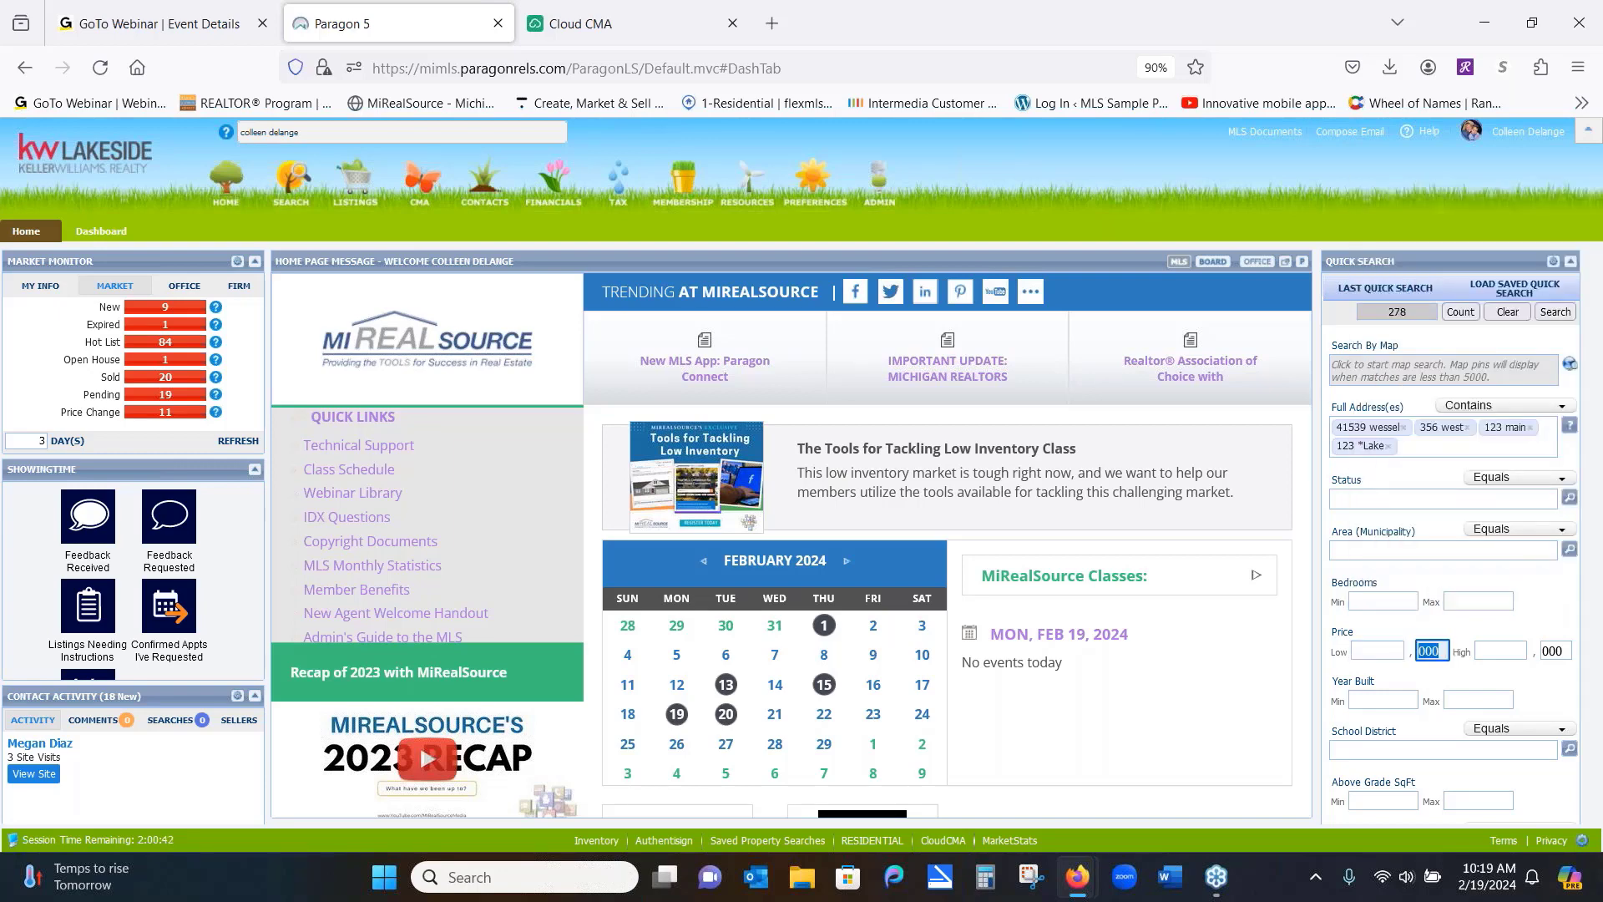
key("Tab")
key("Tab")
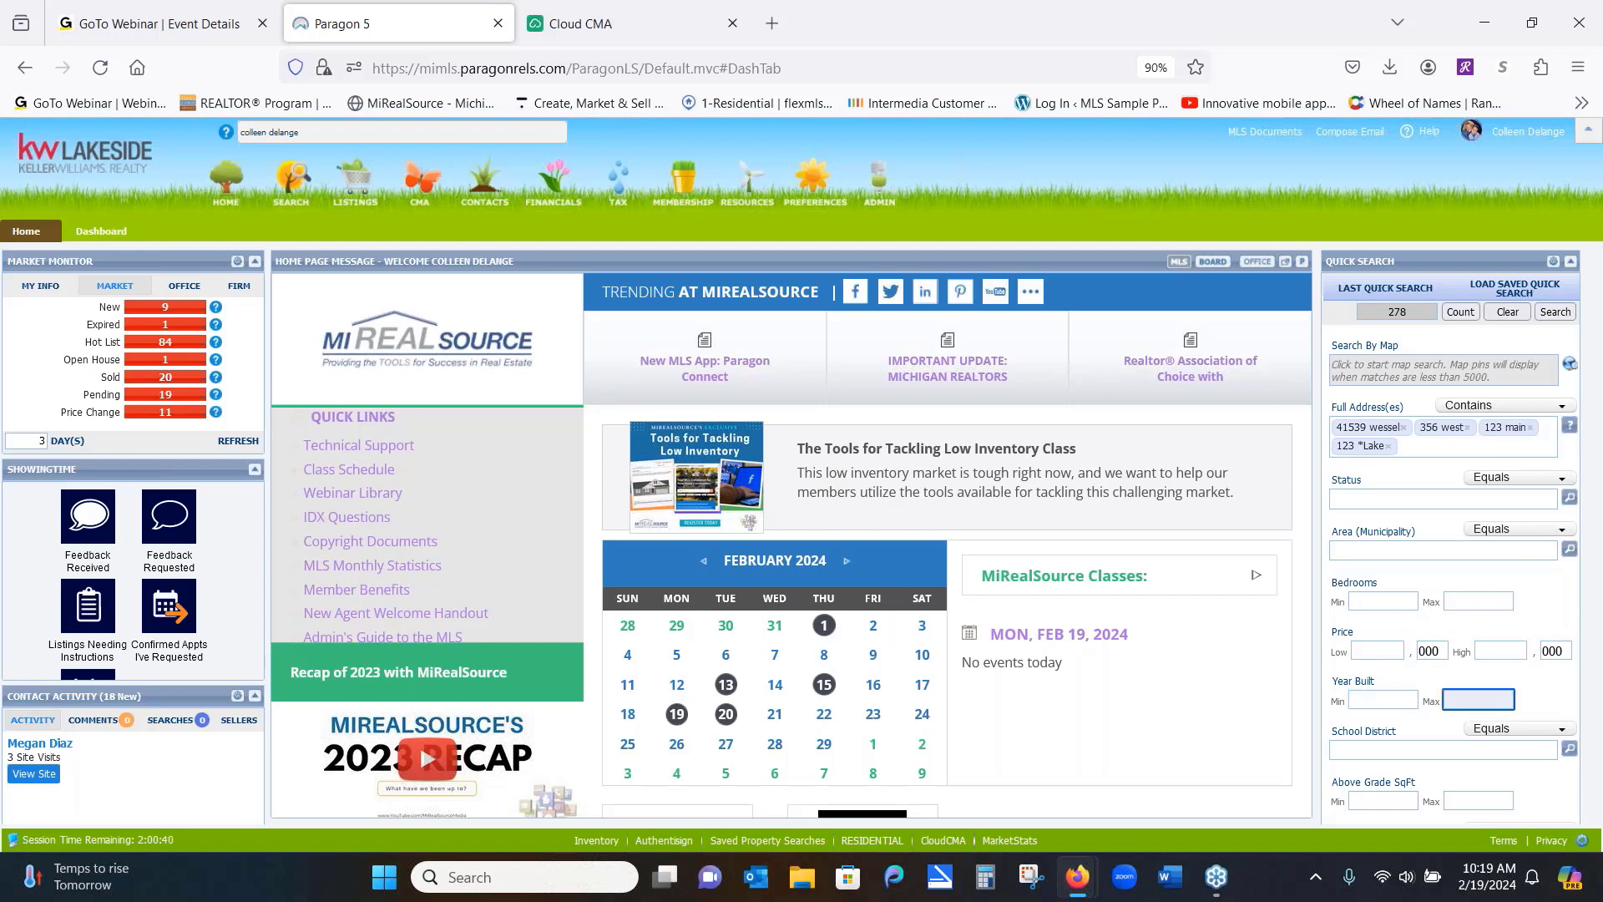
key("Tab")
key("Tab")
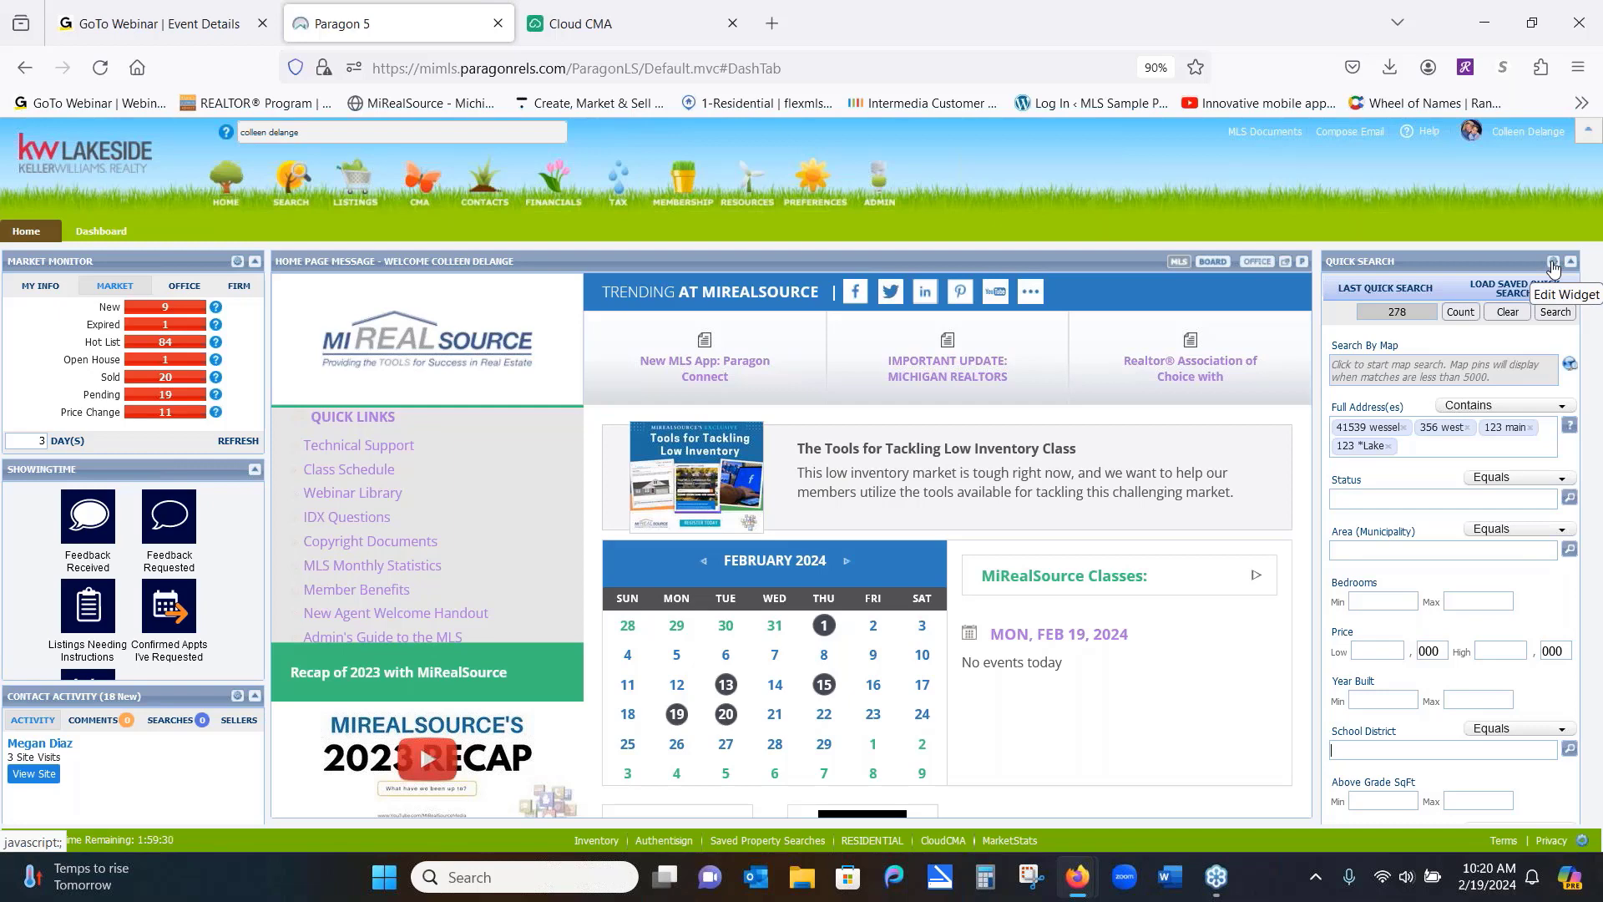
Swap Year Built for Acreage in Quick Search, placing Acreage right after Search By Map
left_click(1553, 265)
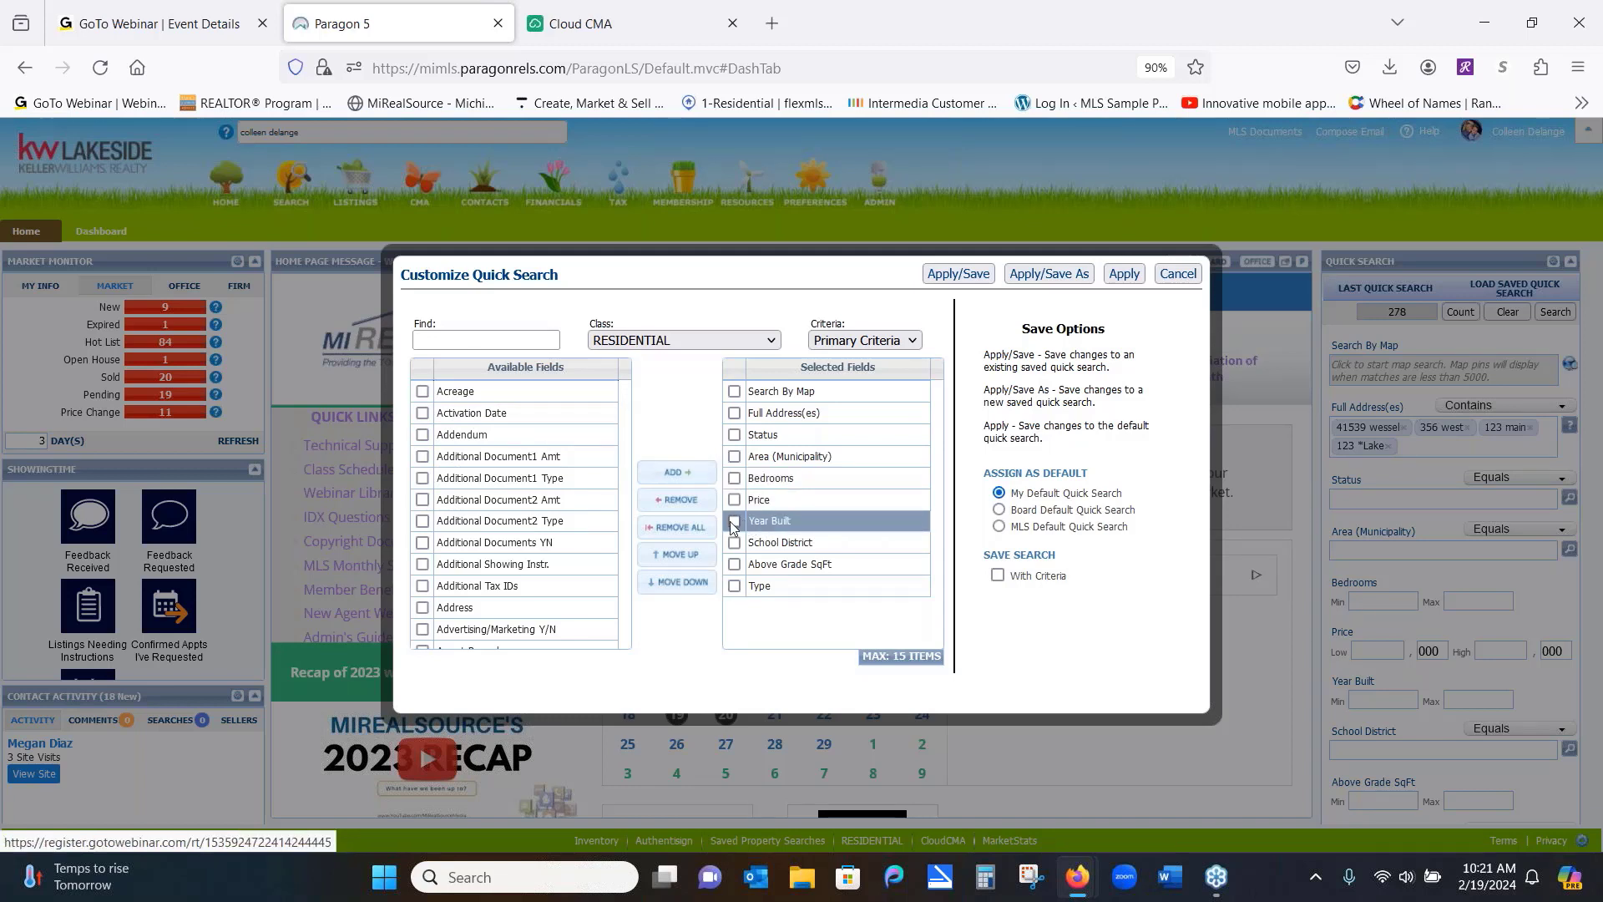
left_click(733, 522)
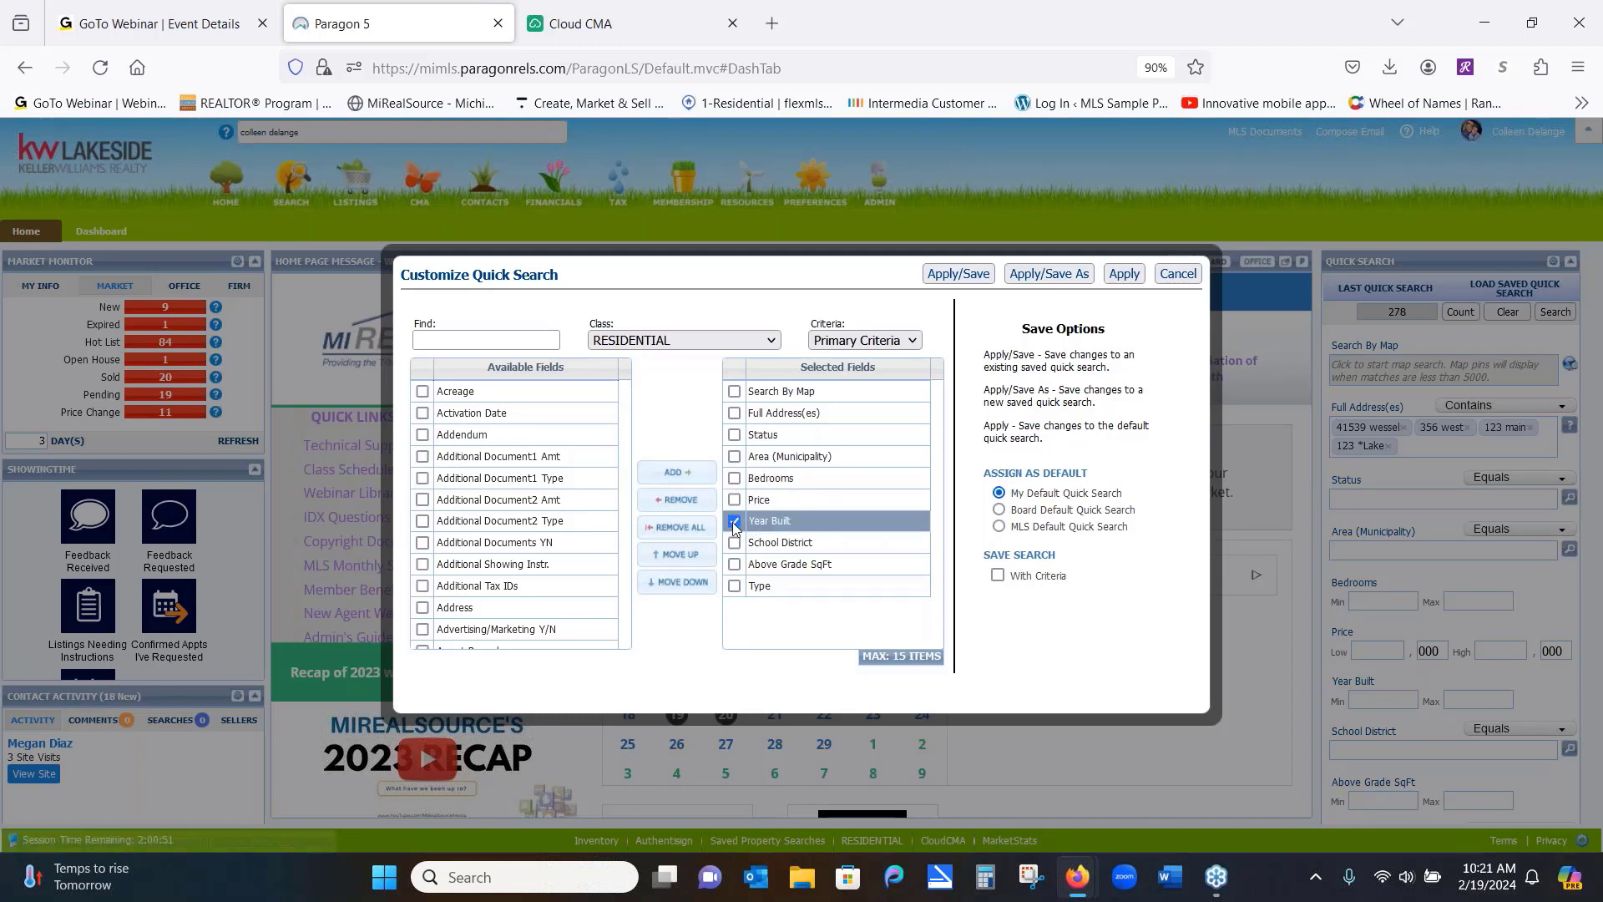
left_click(693, 503)
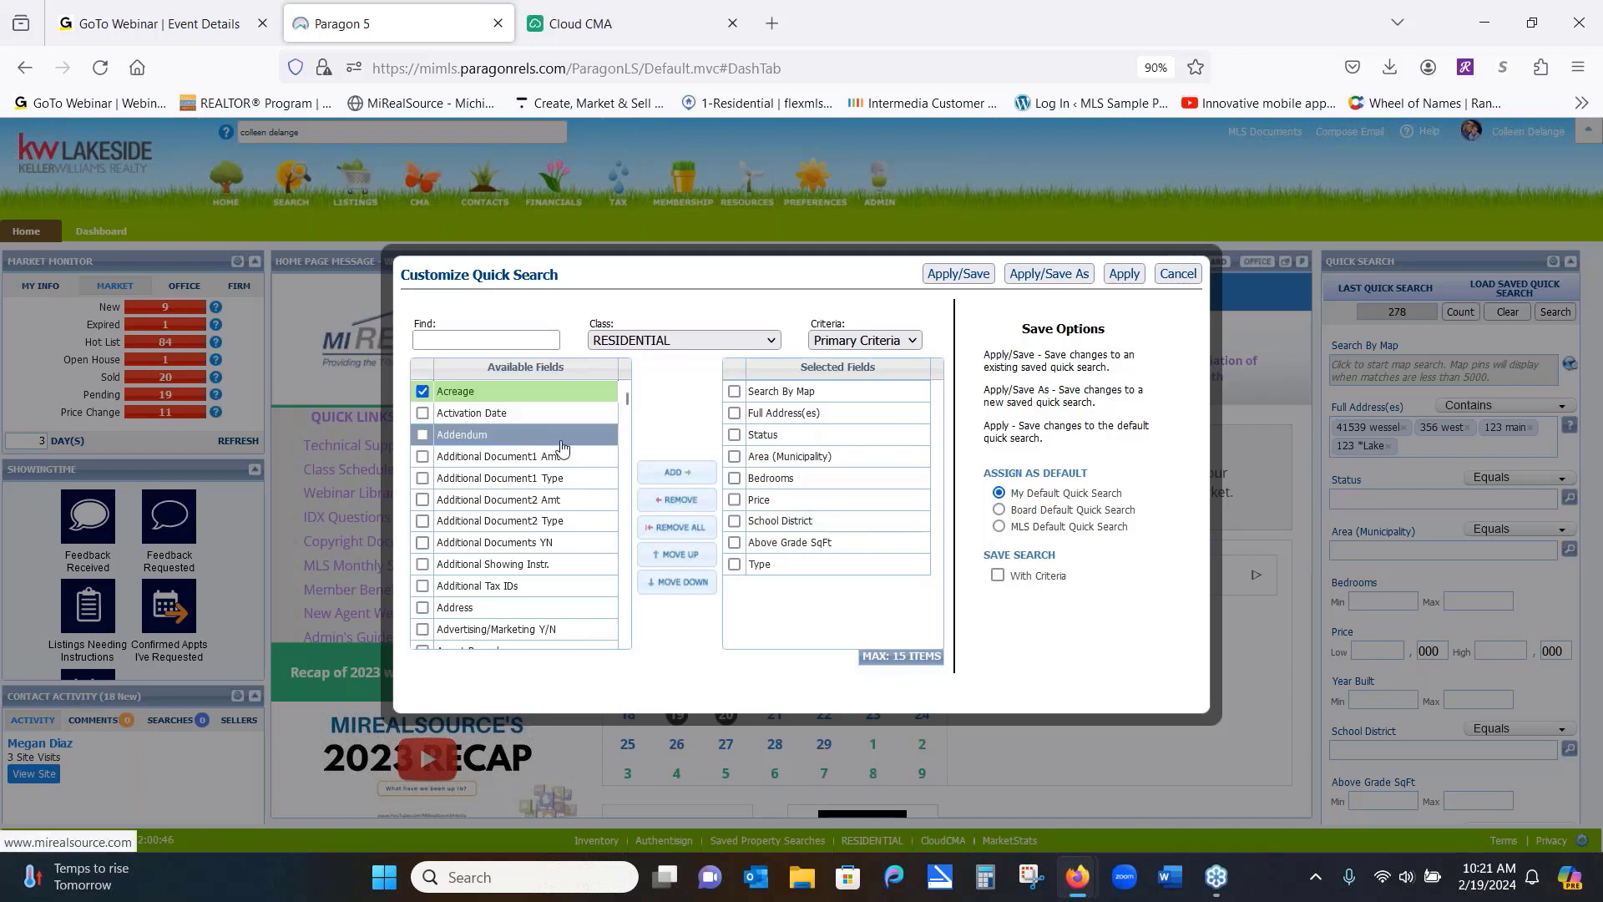
left_click(678, 480)
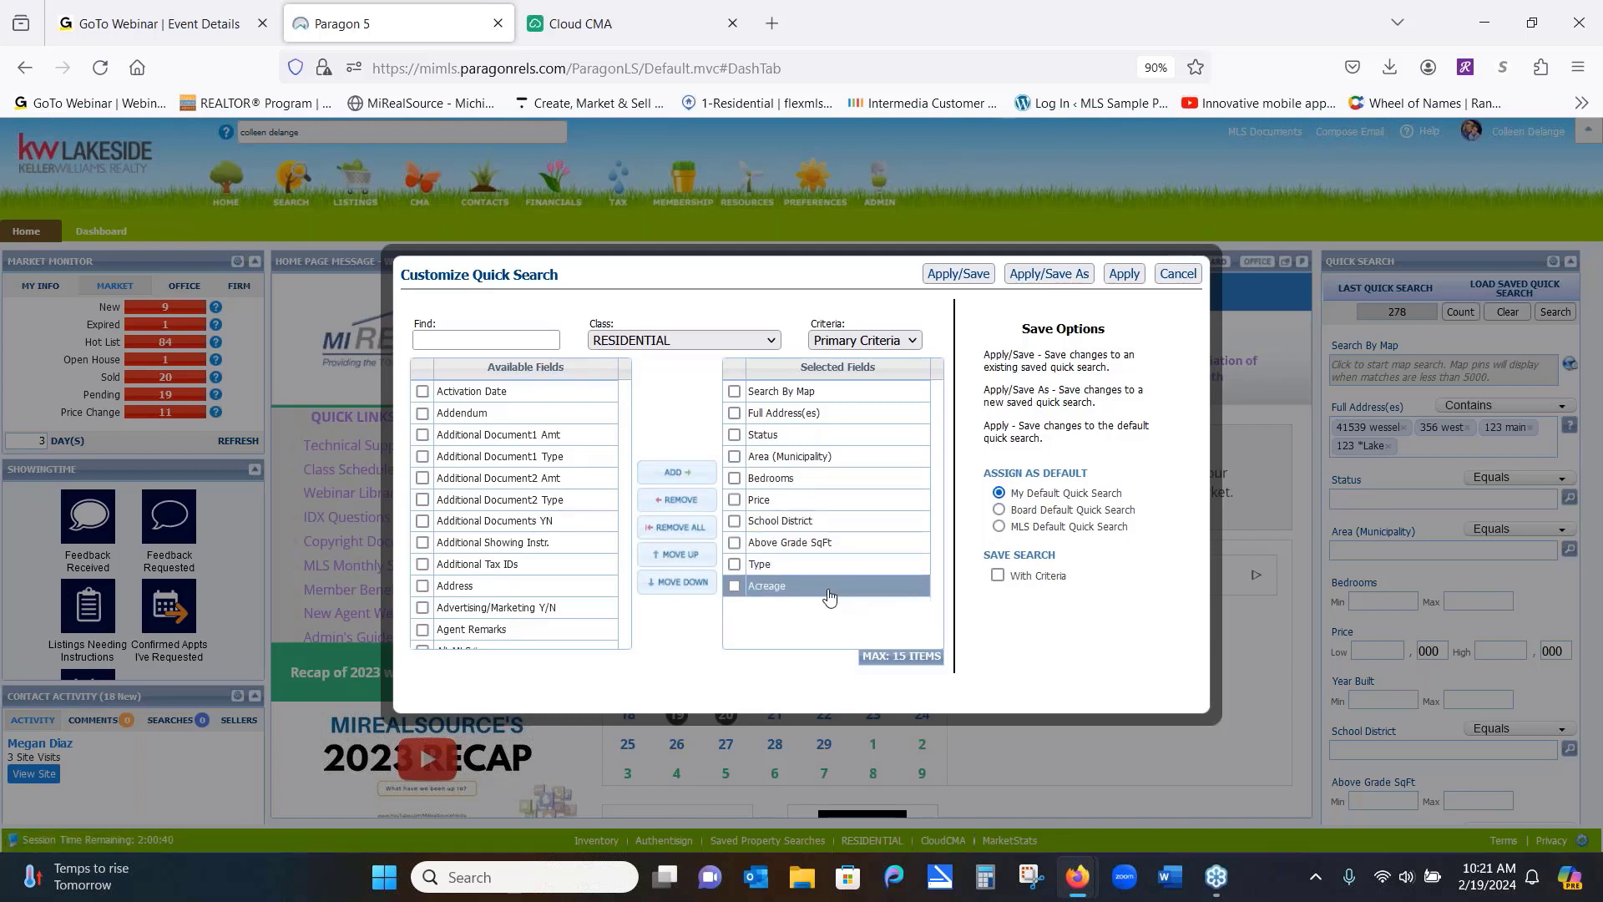
left_click_drag(829, 595, 853, 420)
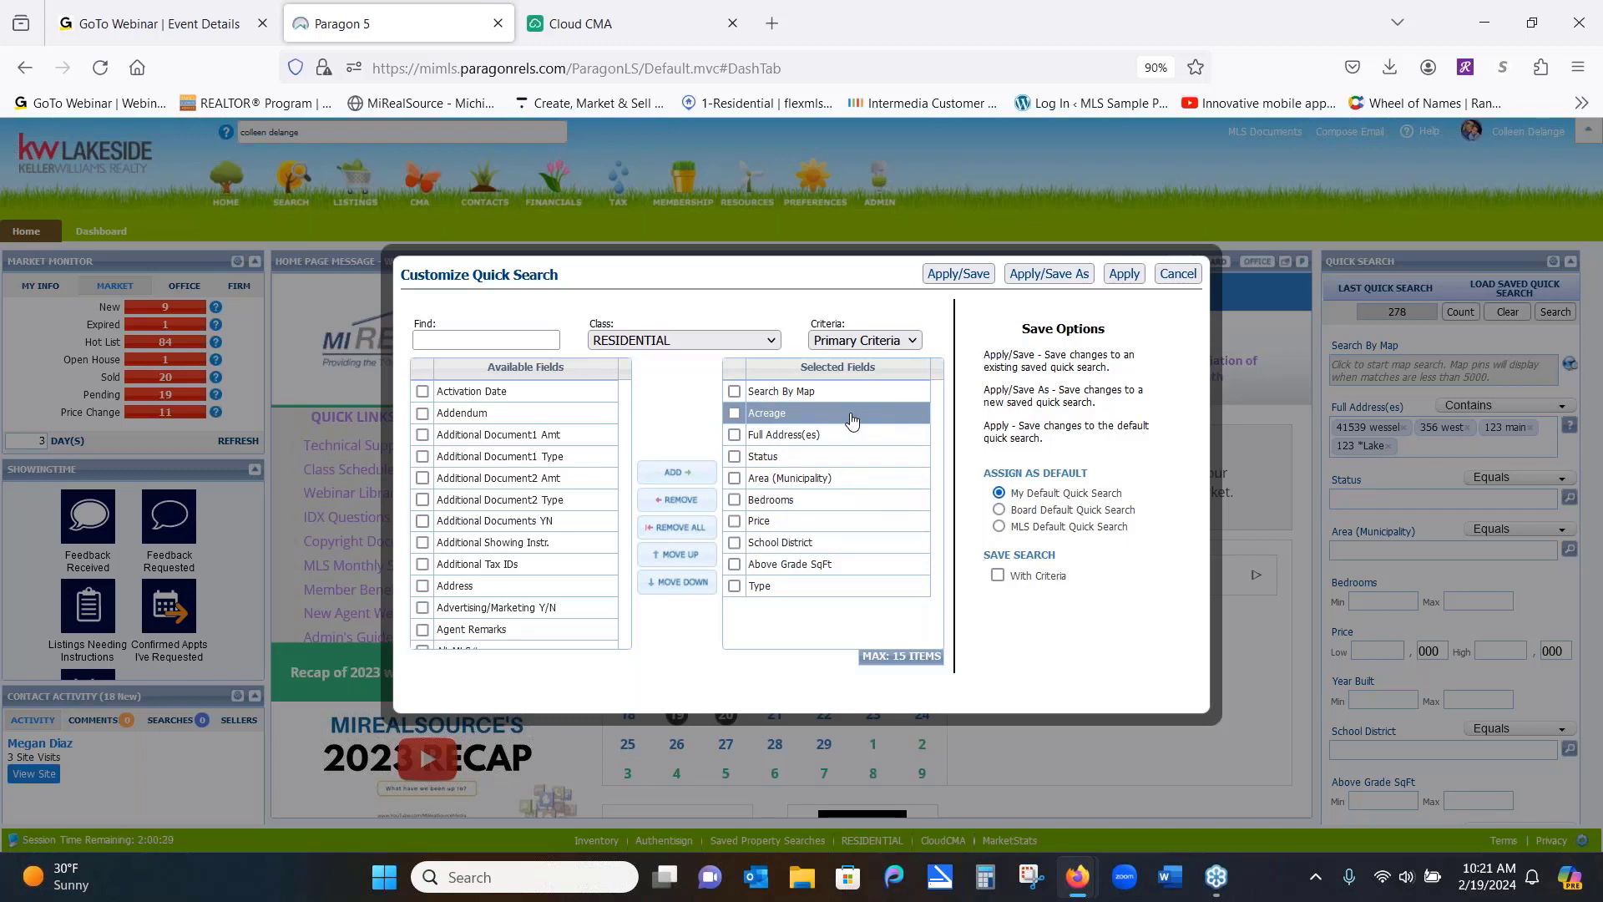
left_click(1124, 275)
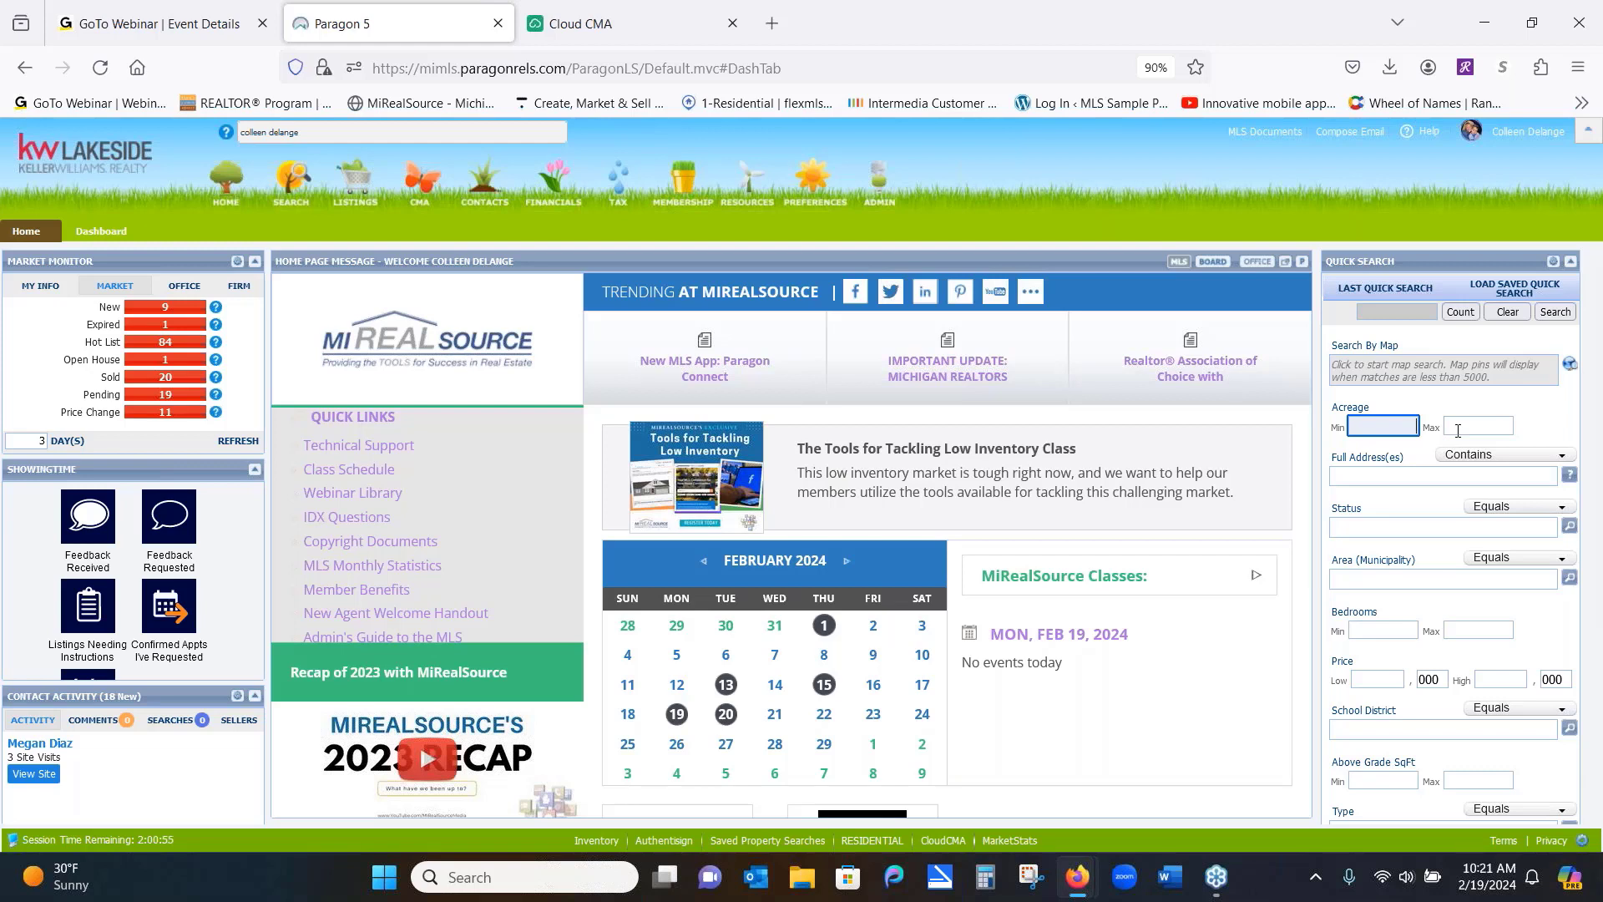
Remove Full Address(es) from the selected fields and re-add it by searching 'full'
left_click(1553, 263)
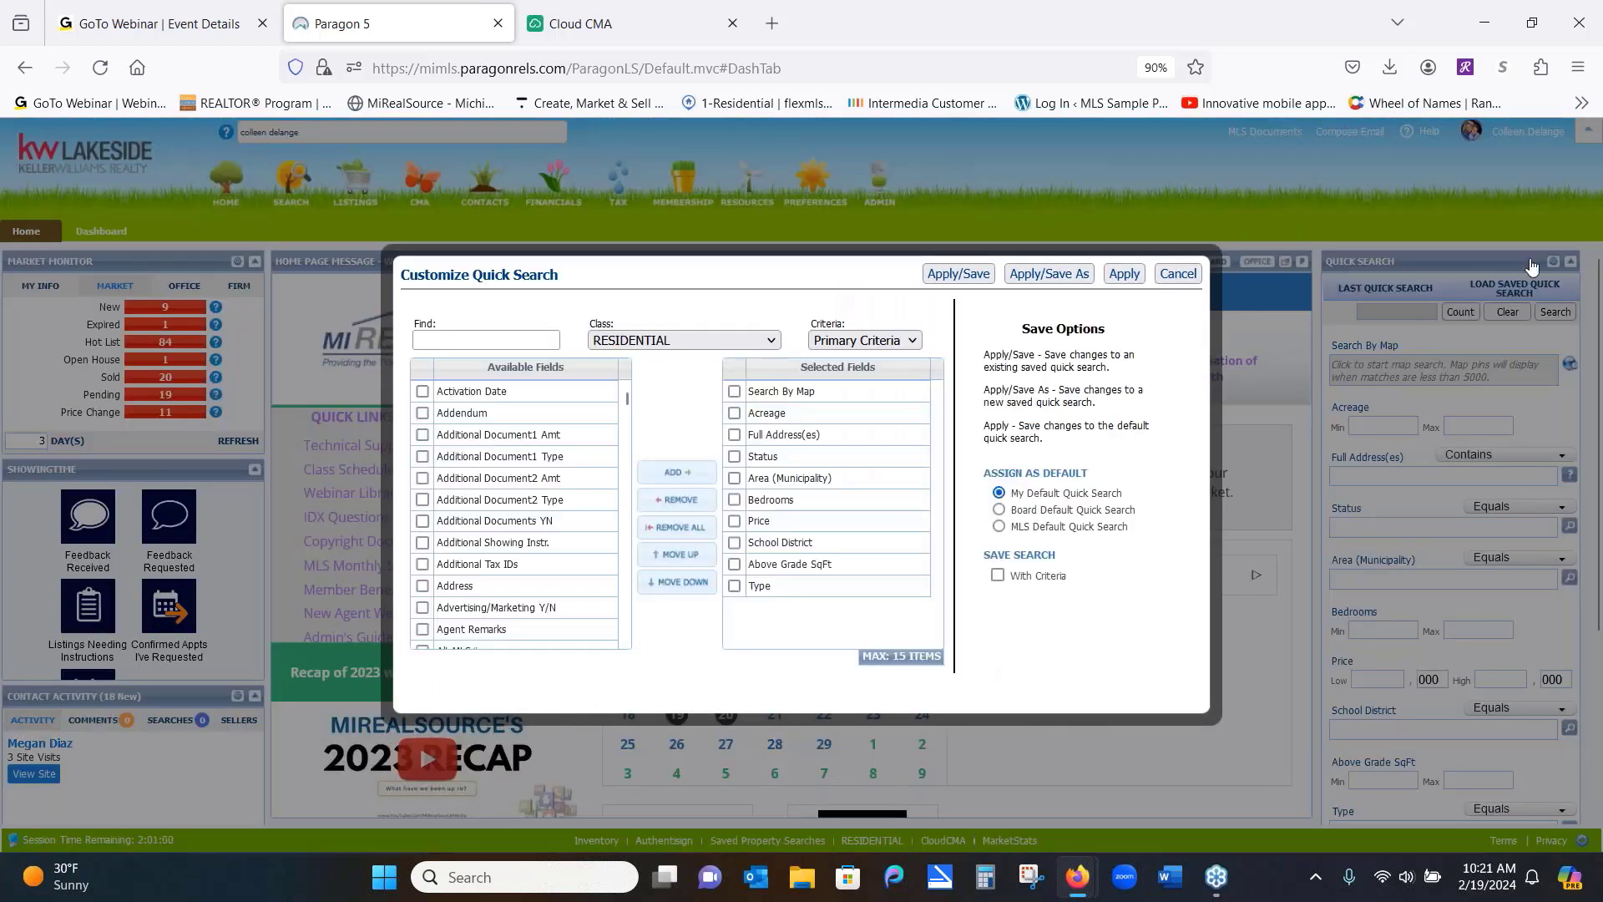
left_click(736, 436)
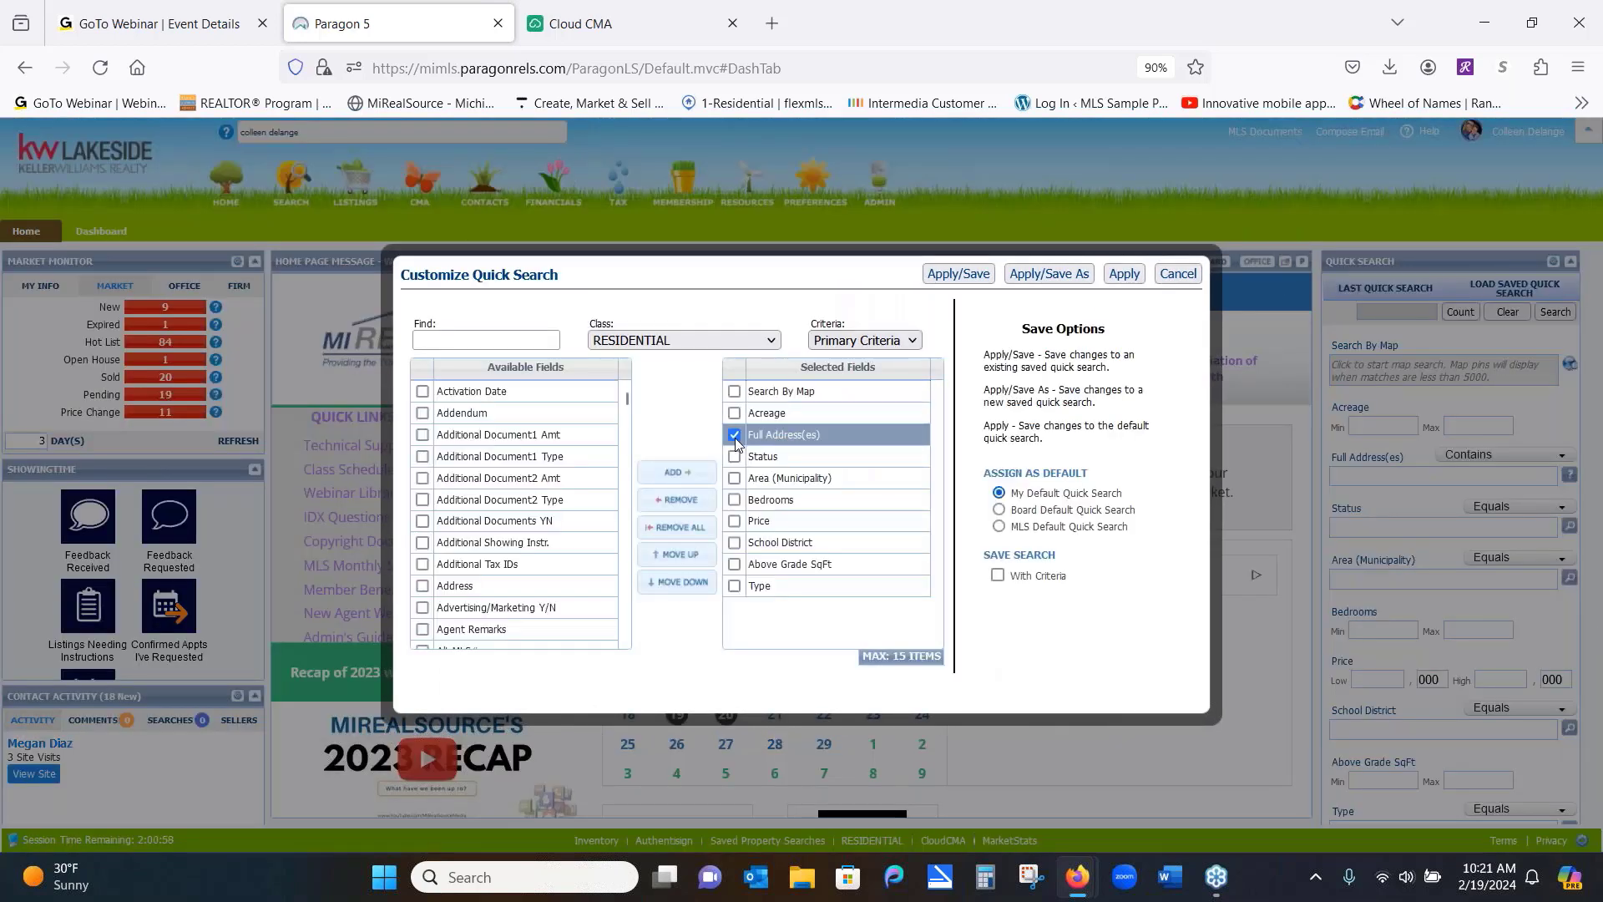
left_click(681, 501)
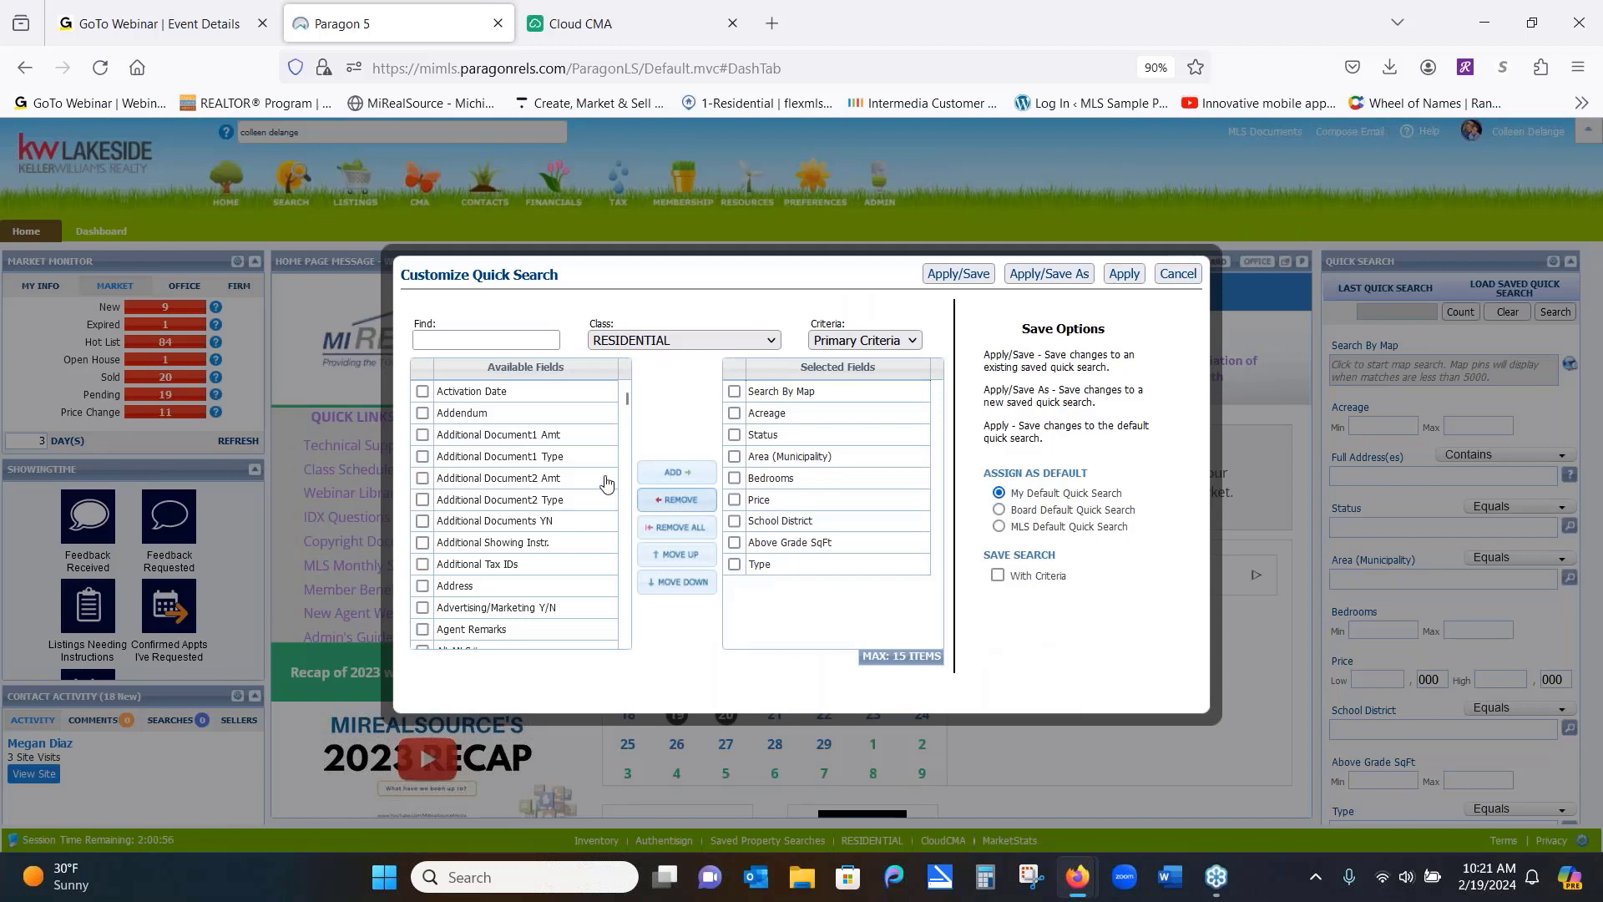
left_click(441, 338)
type("fu")
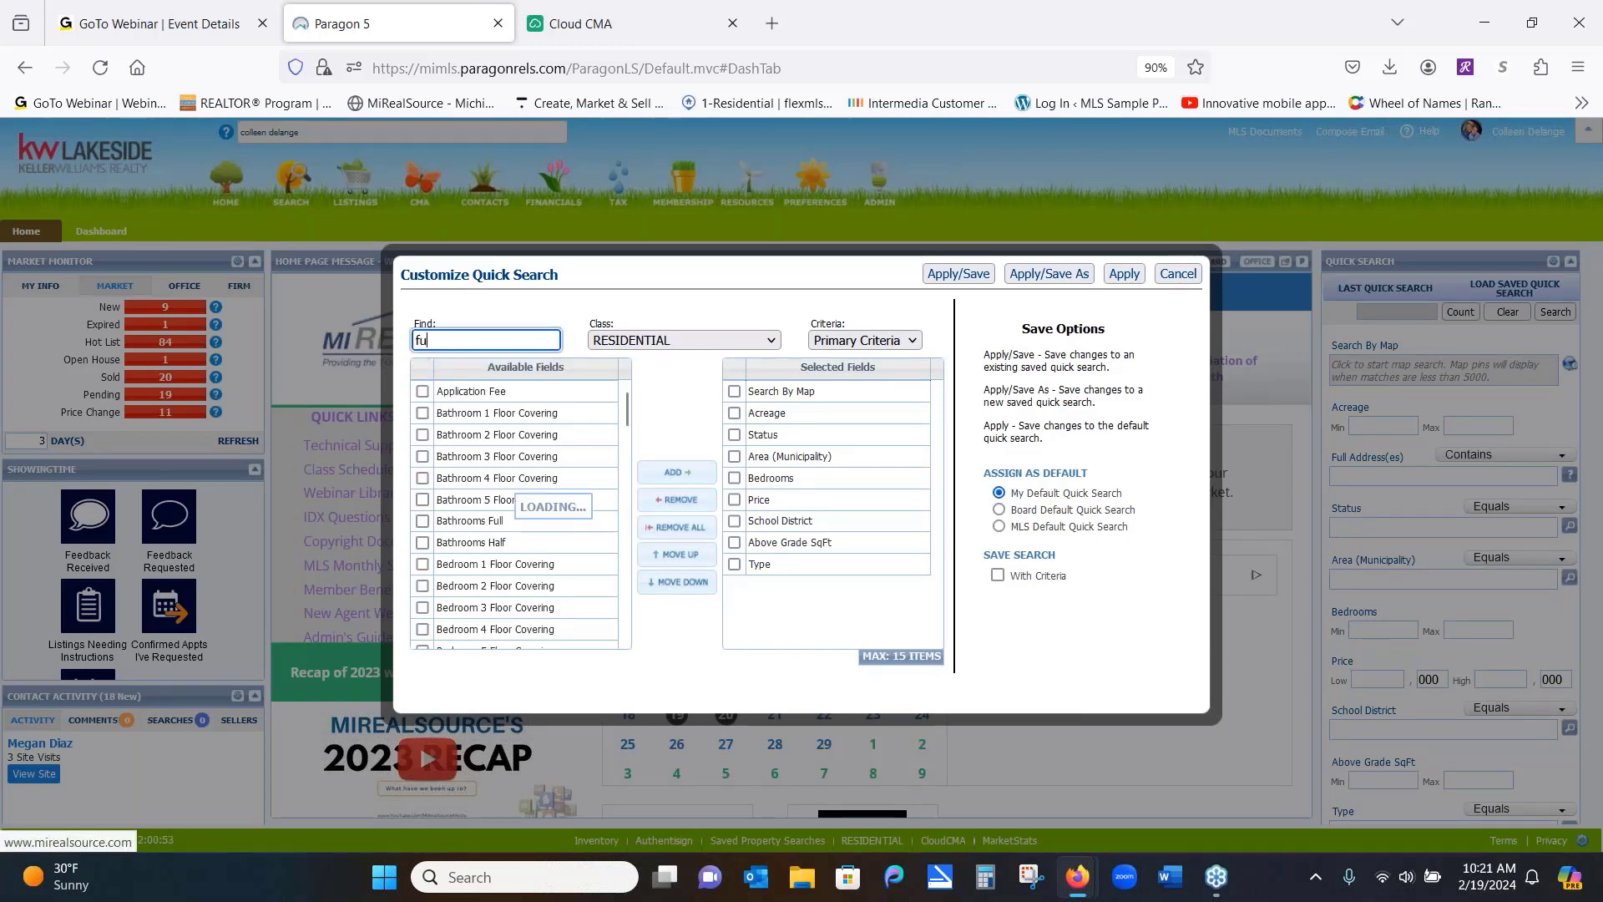
type("ll")
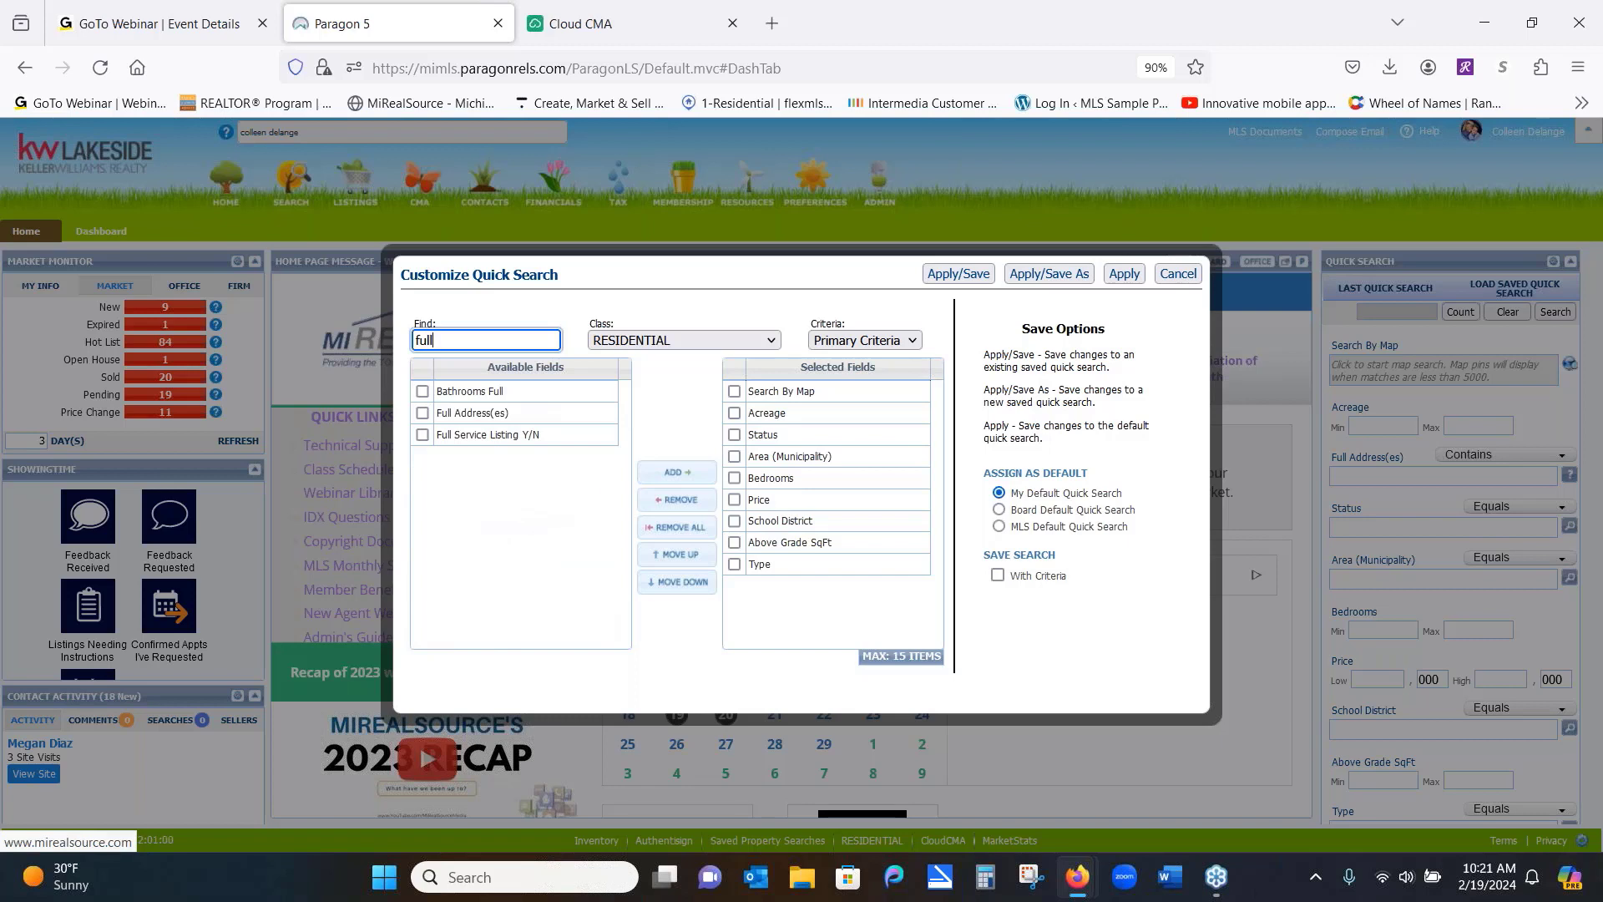
left_click(422, 414)
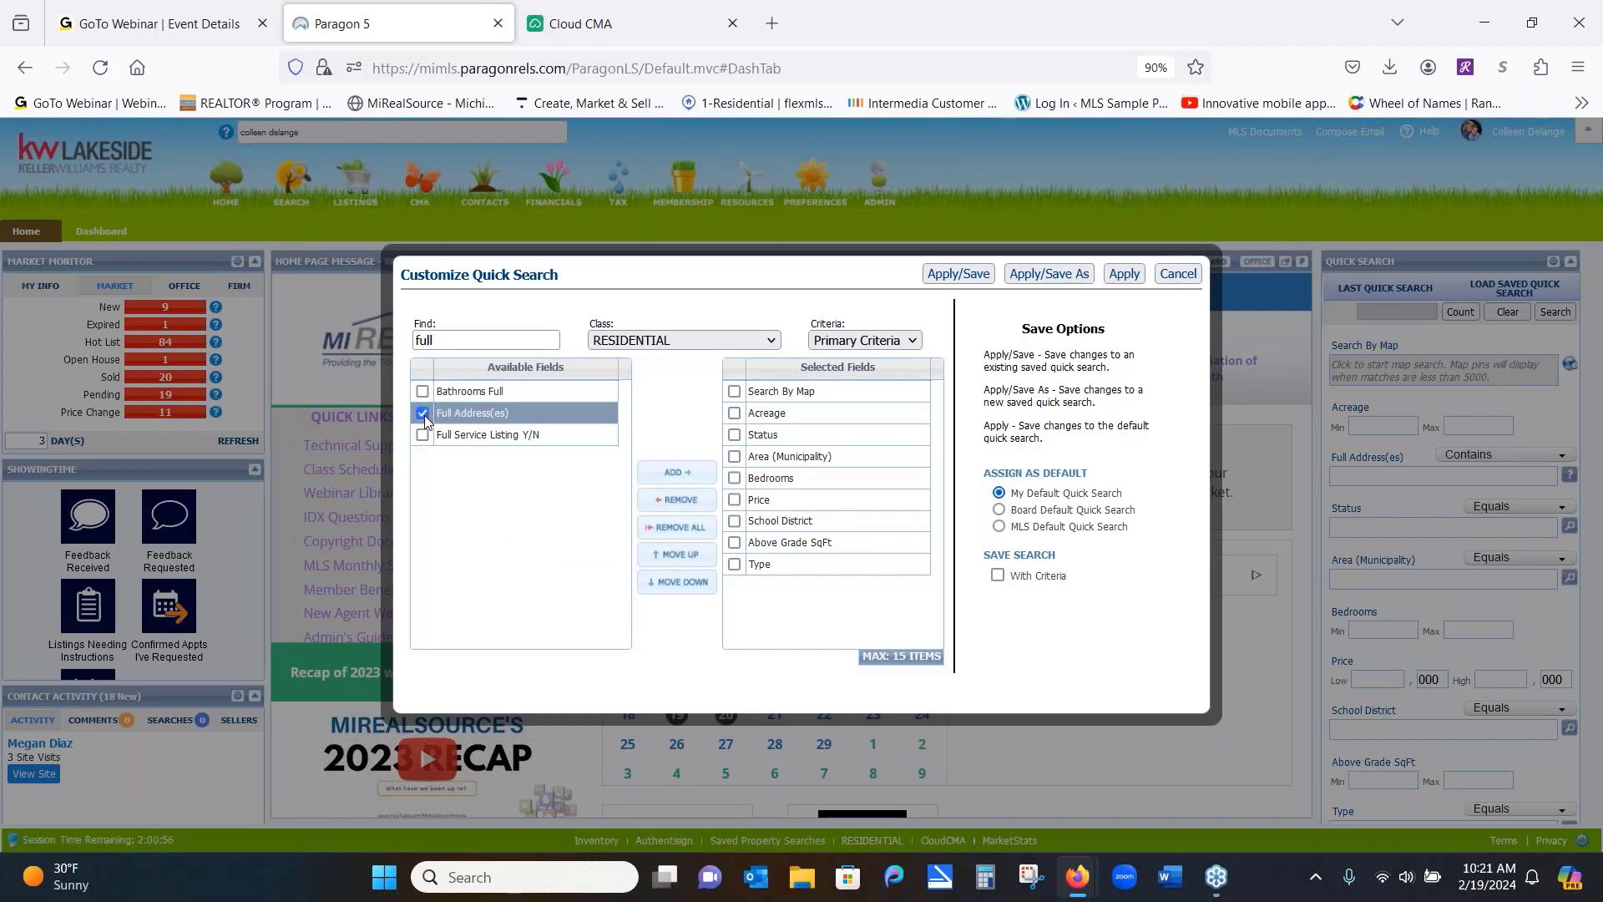
right_click(662, 479)
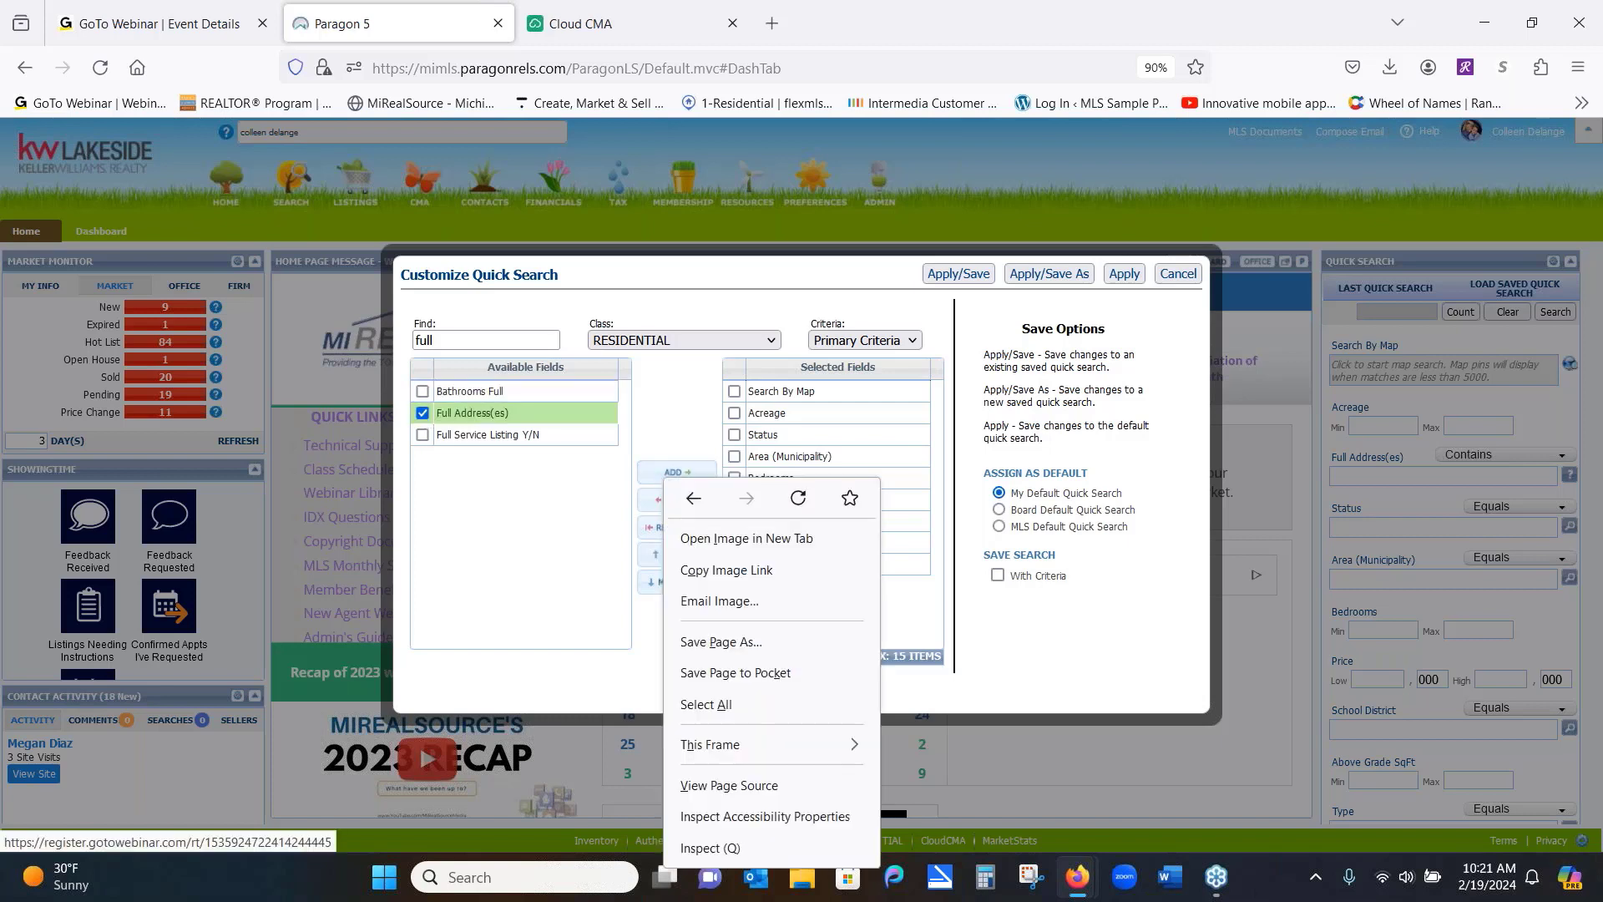
left_click(667, 474)
left_click(668, 474)
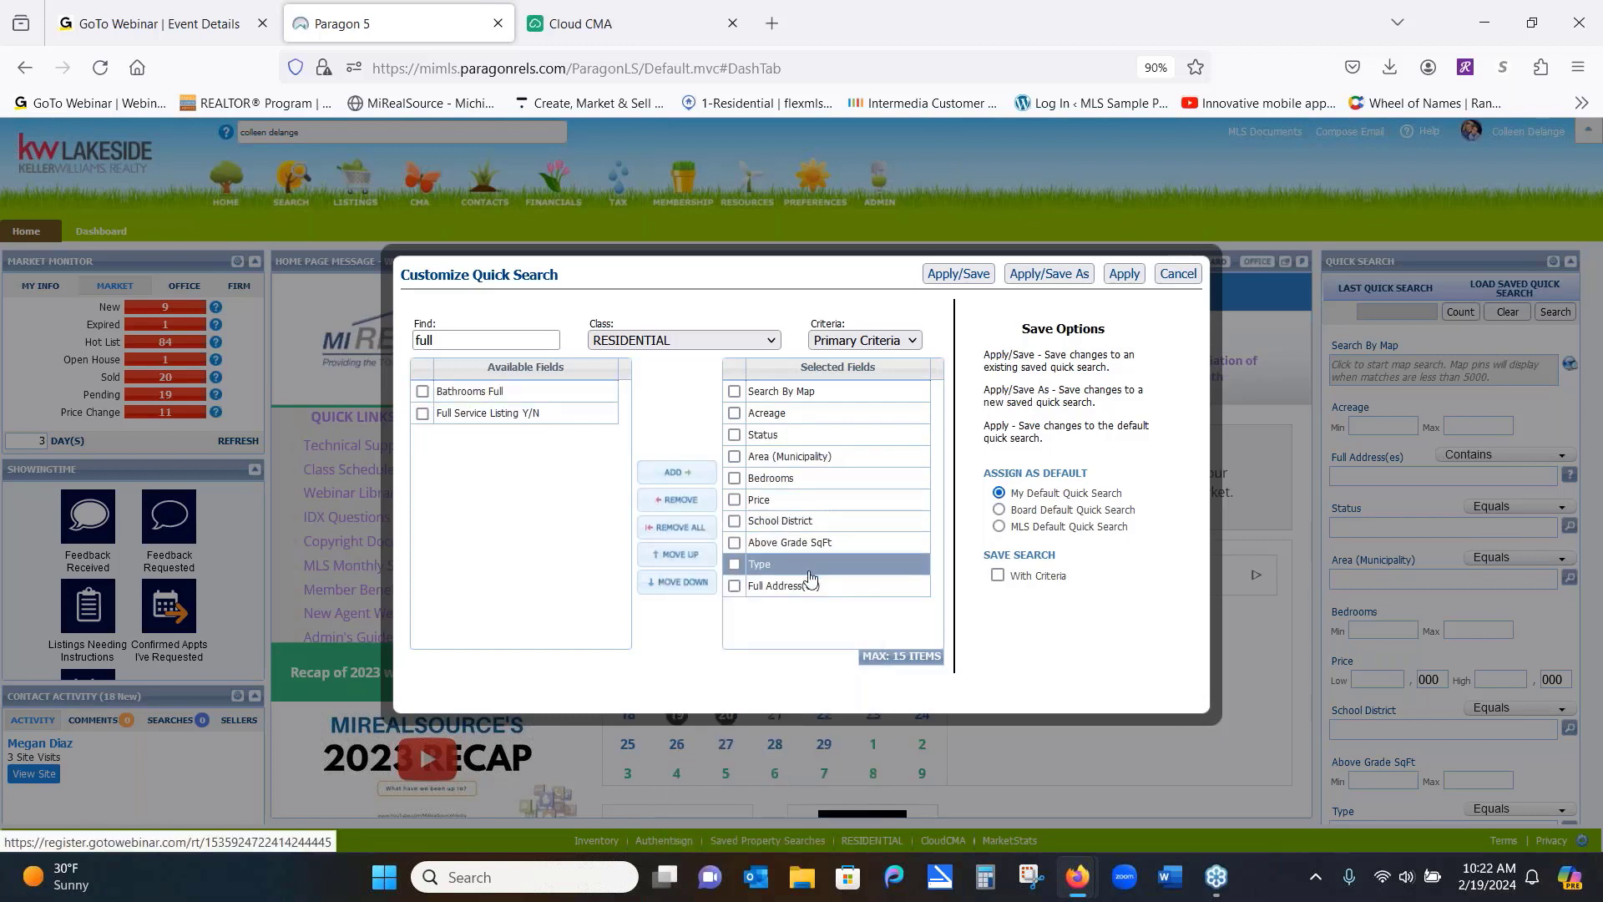
Move Full Address(es) directly below Search By Map and apply the new field order
right_click(829, 432)
left_click(756, 592)
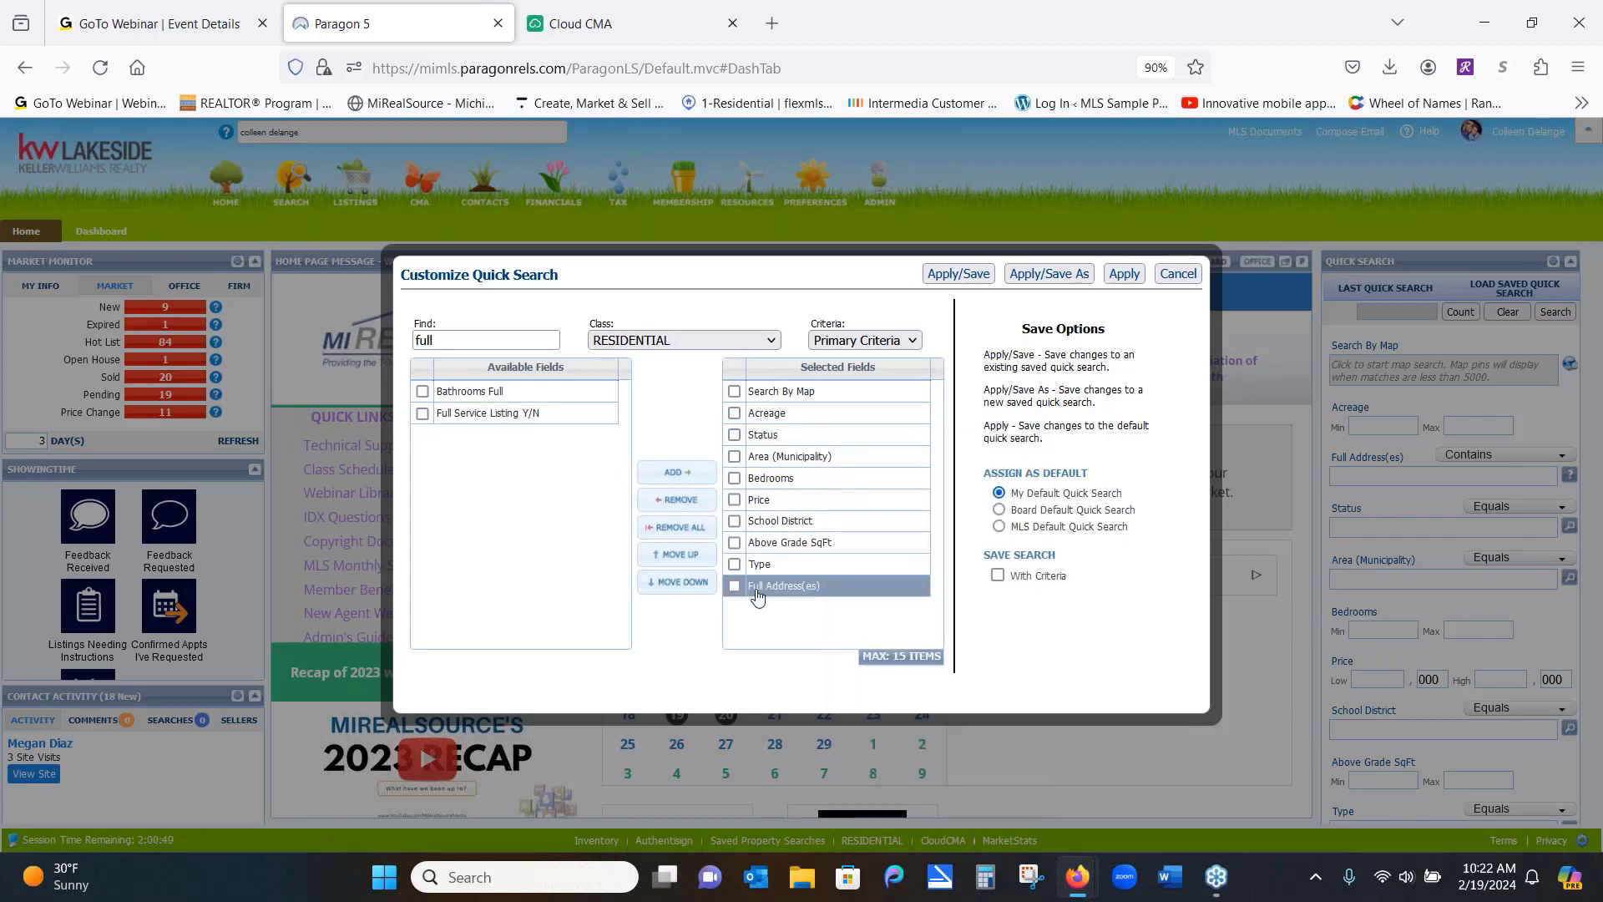
left_click(757, 594)
left_click_drag(757, 593, 794, 429)
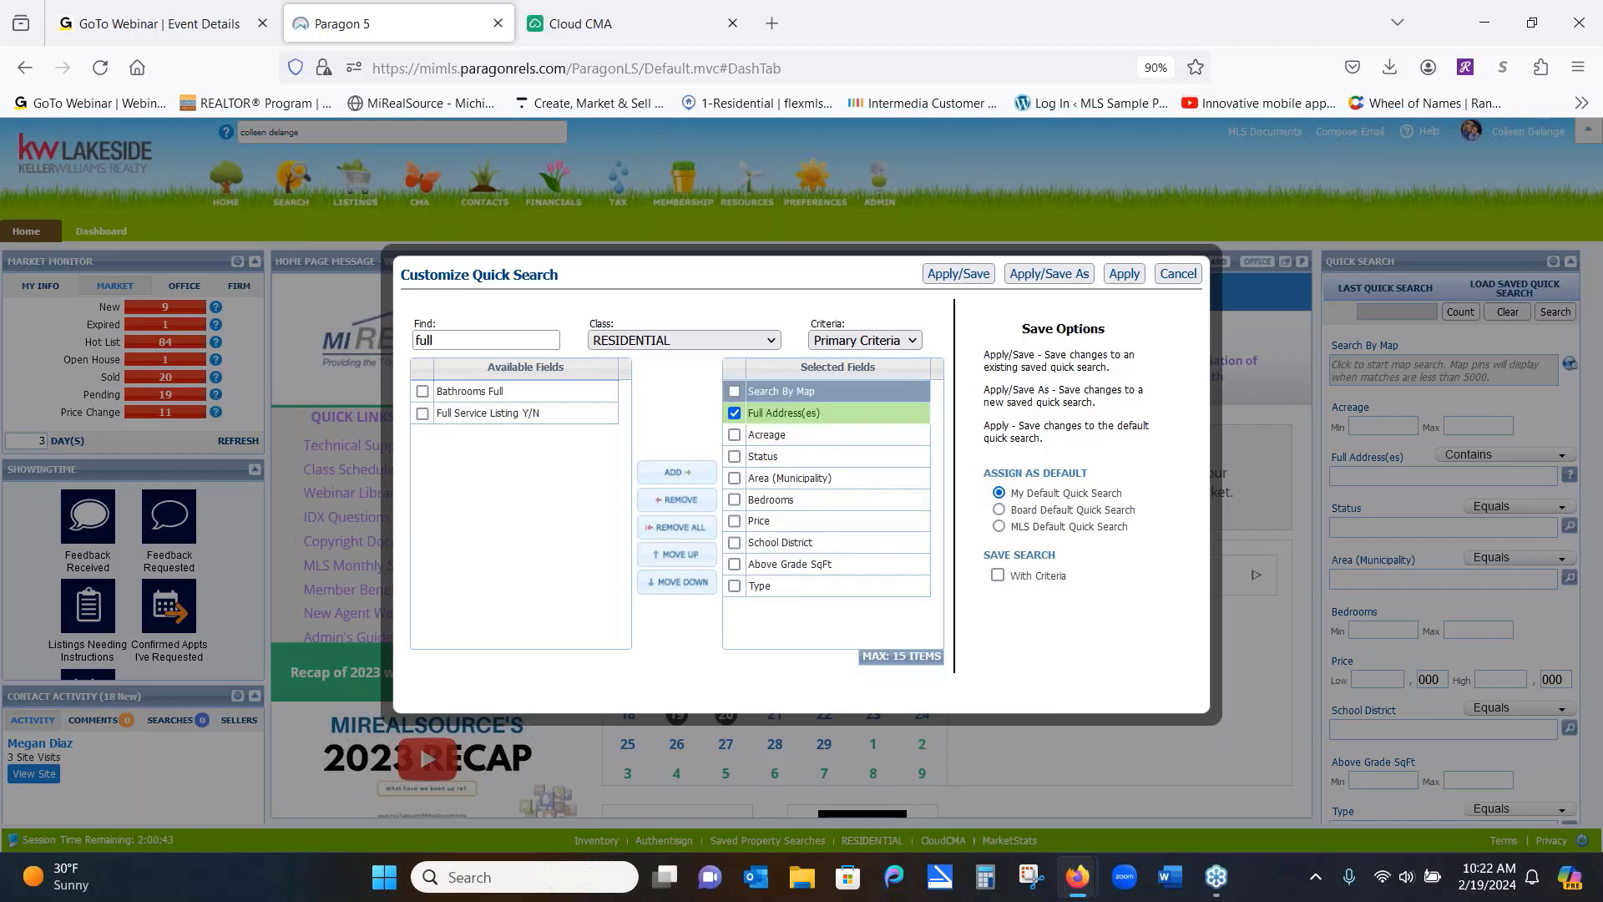
left_click(1124, 274)
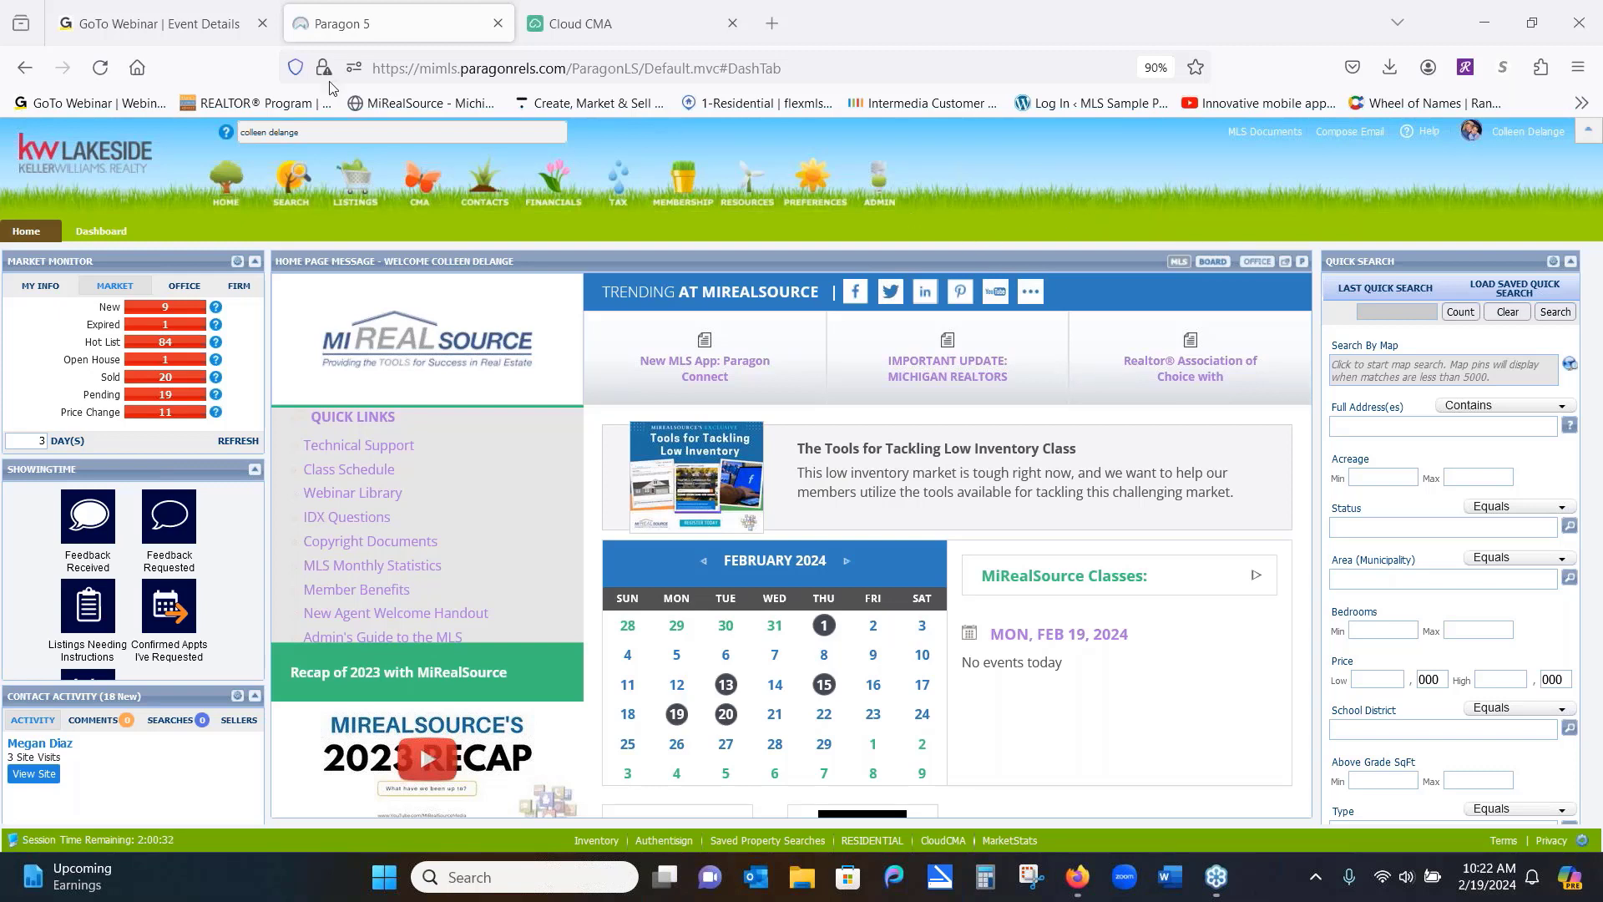
Replace the Power Search text with 'coll' to list matching listings and contacts
left_click(318, 131)
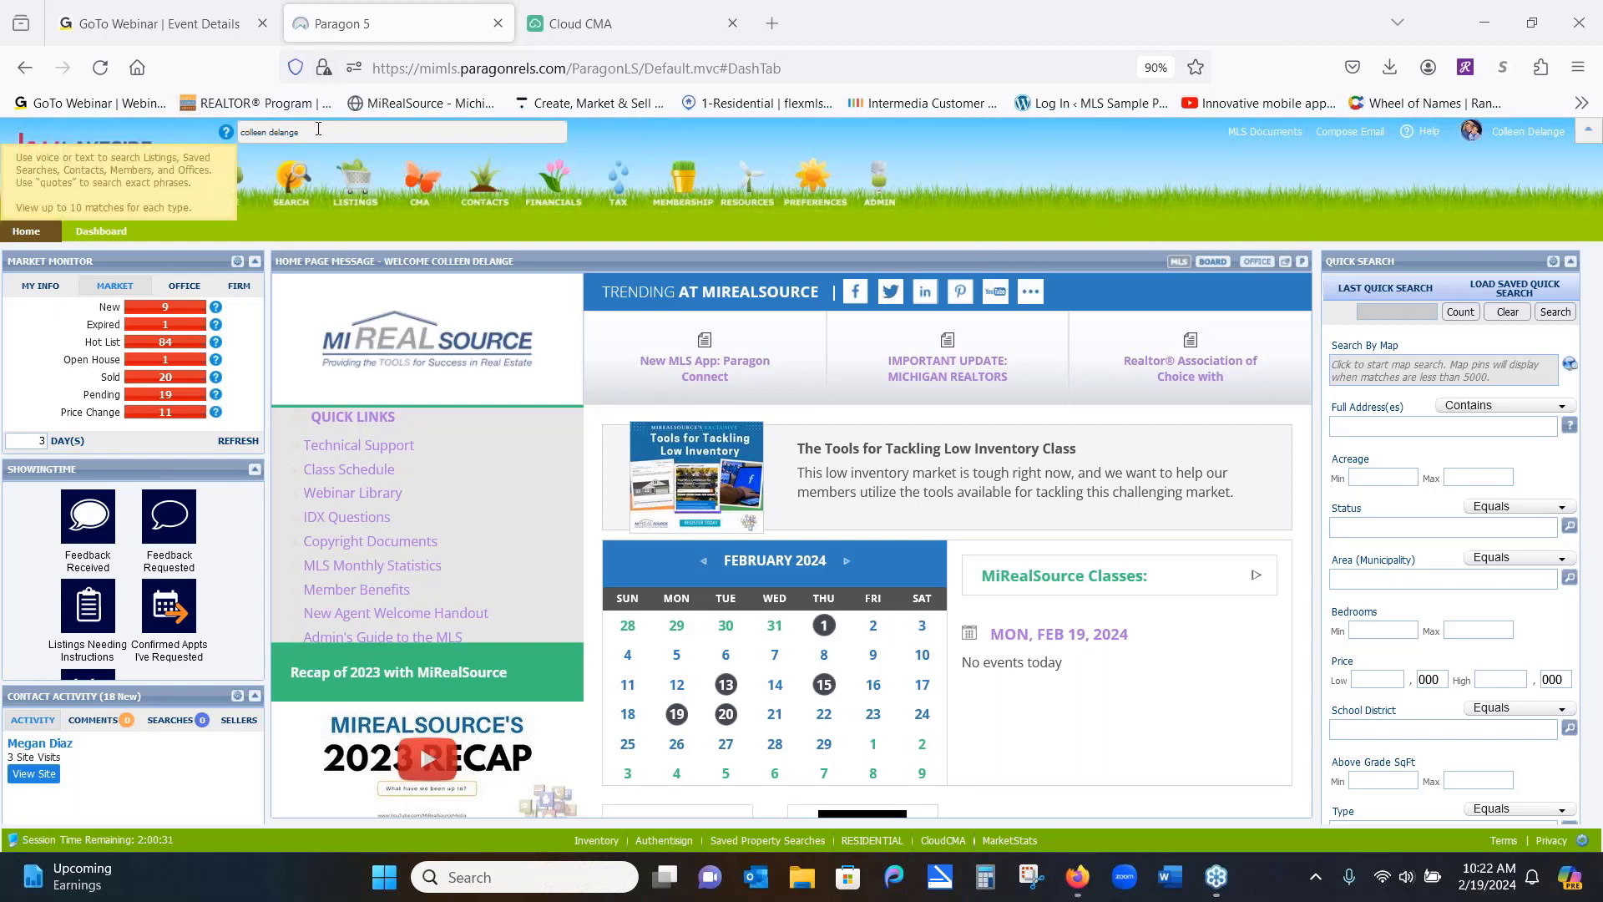
right_click(209, 145)
left_click_drag(345, 134, 231, 130)
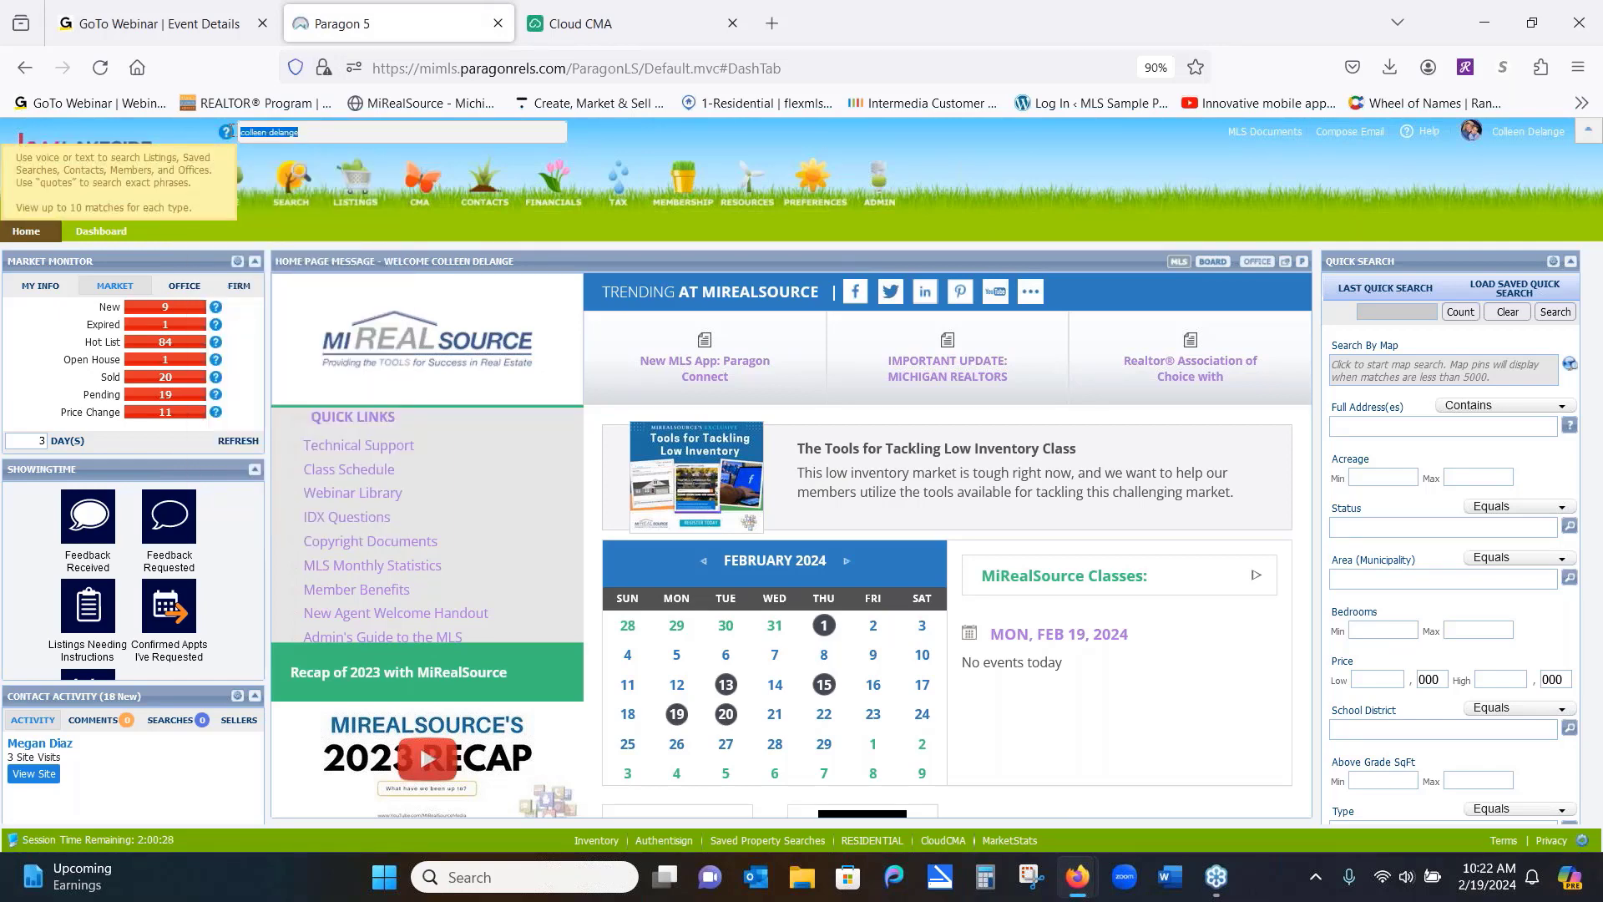
type("coll")
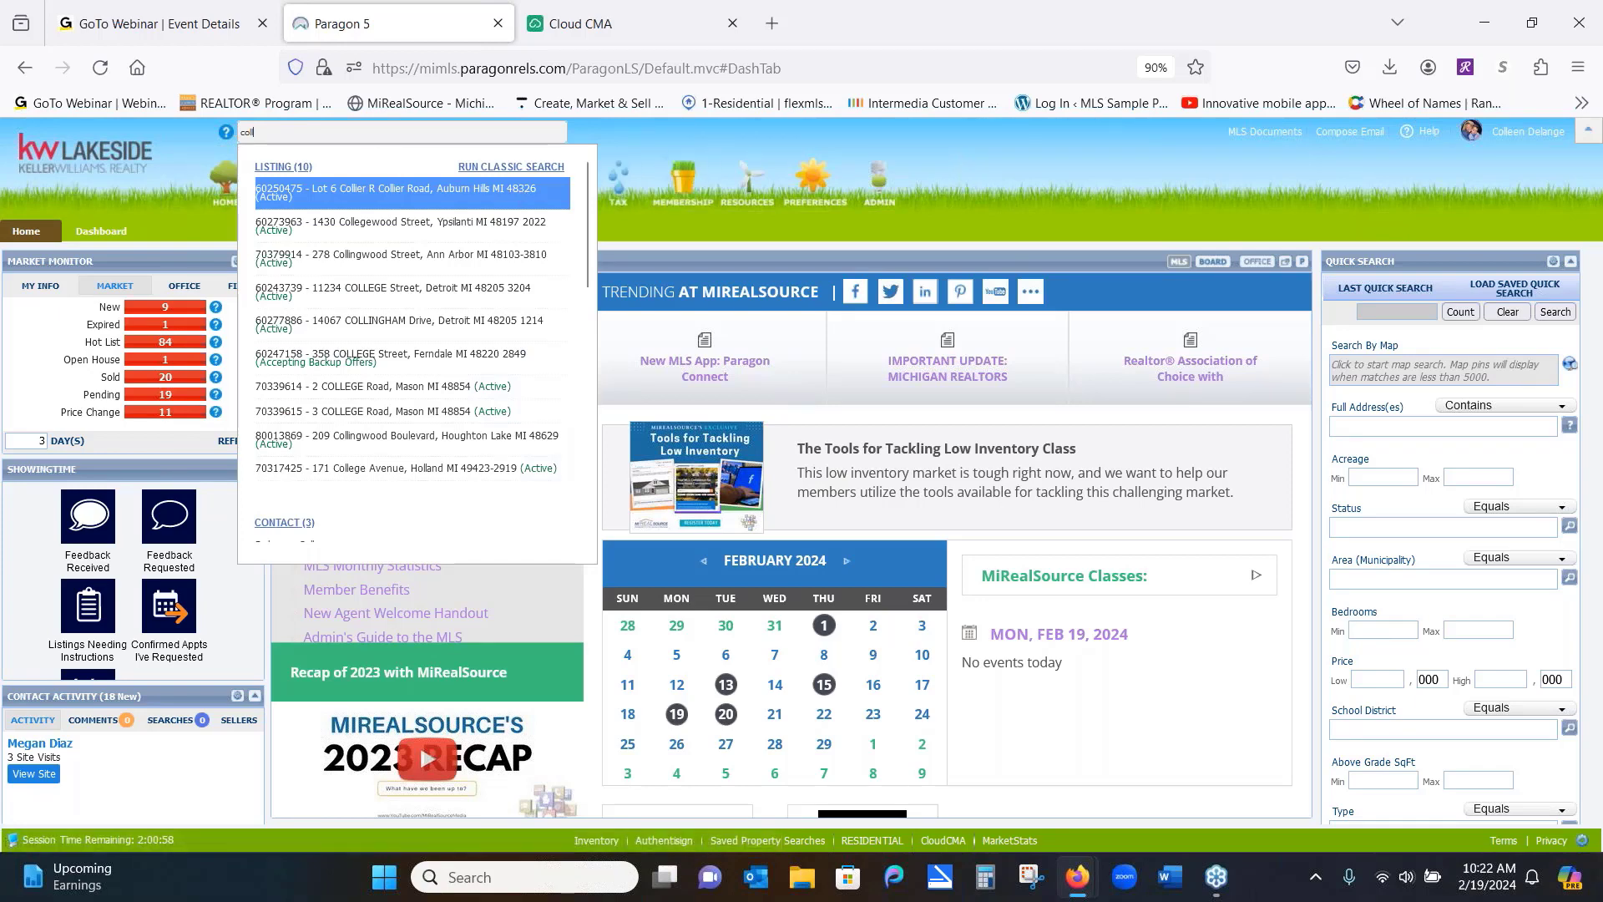
Dismiss the Power Search results dropdown, leaving the dashboard visible
left_click(956, 169)
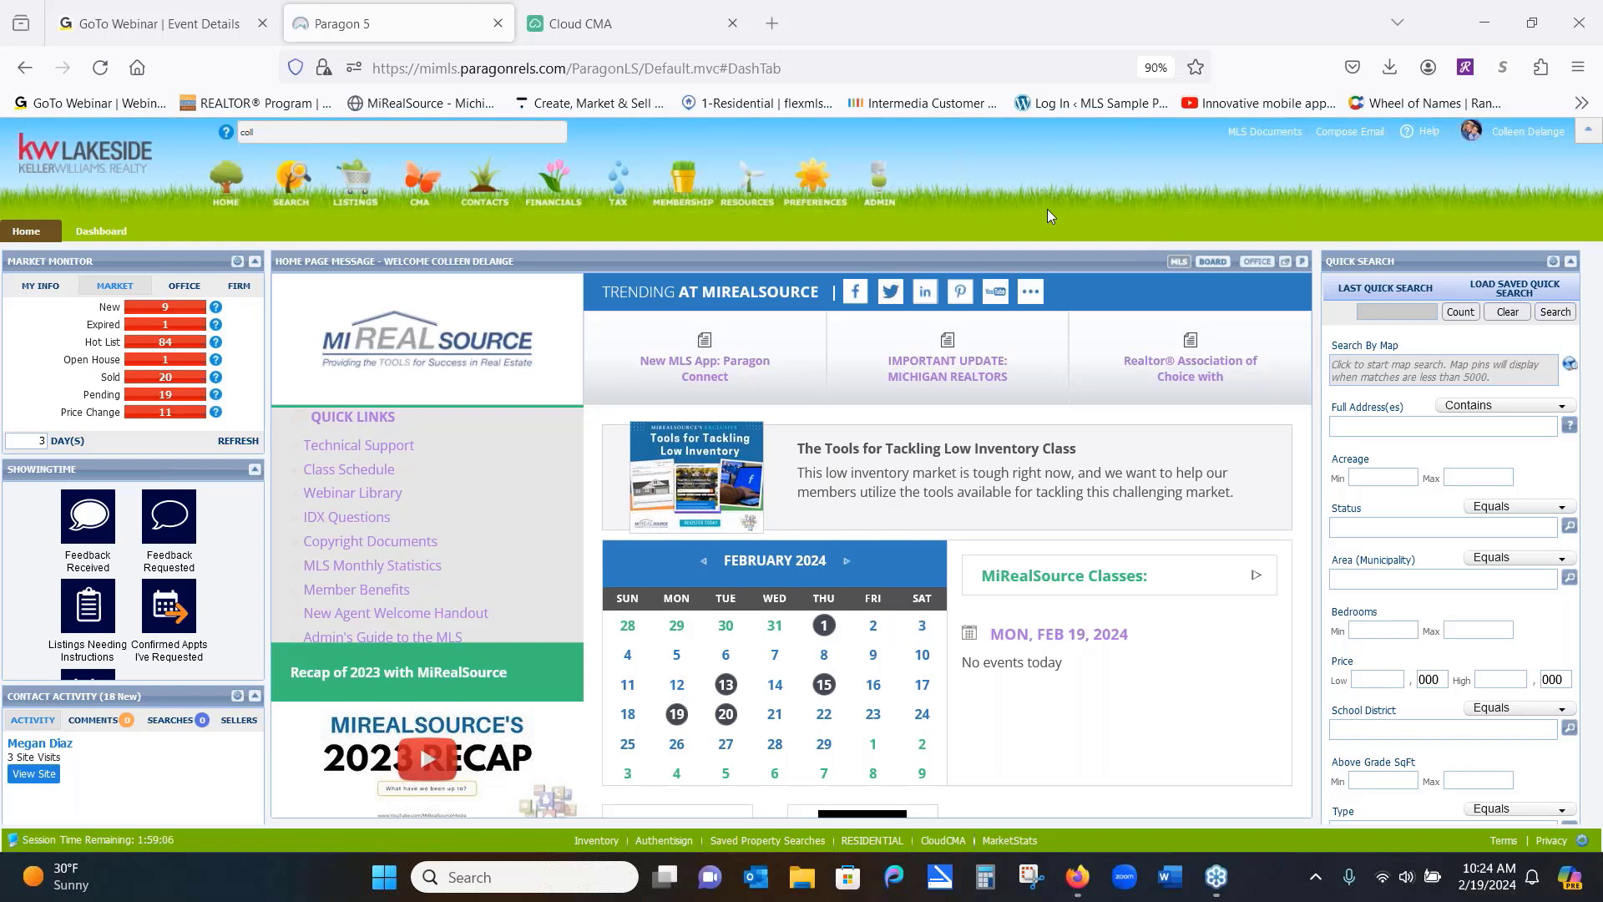
Open Agent/Broker Inventory from the Search menu's Specialty Search list
left_click(297, 187)
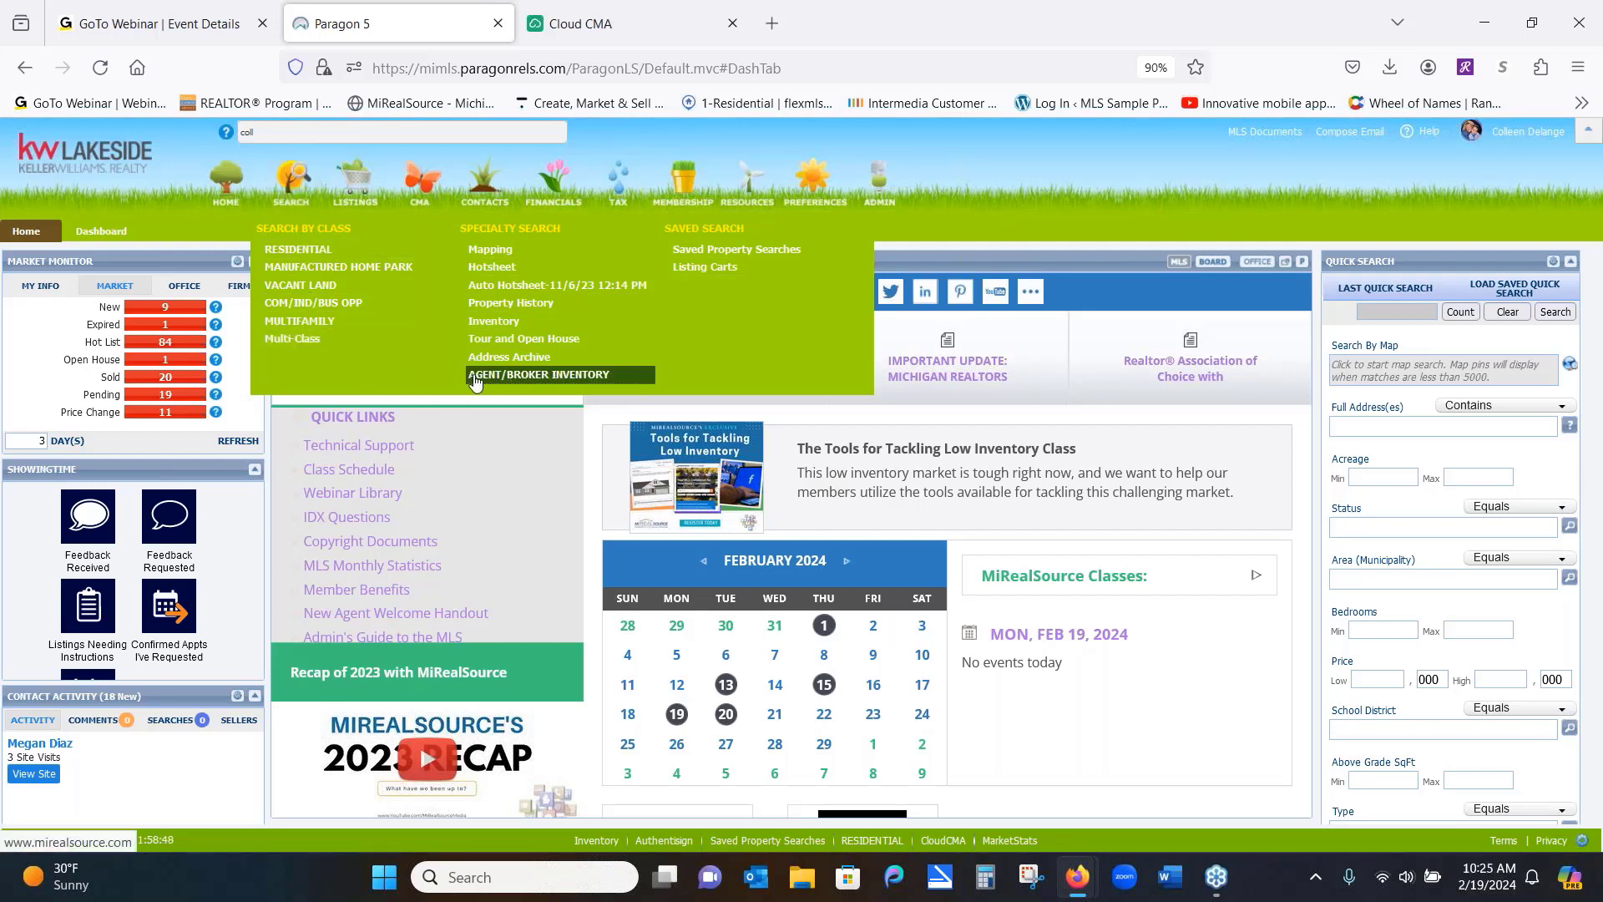
left_click(556, 384)
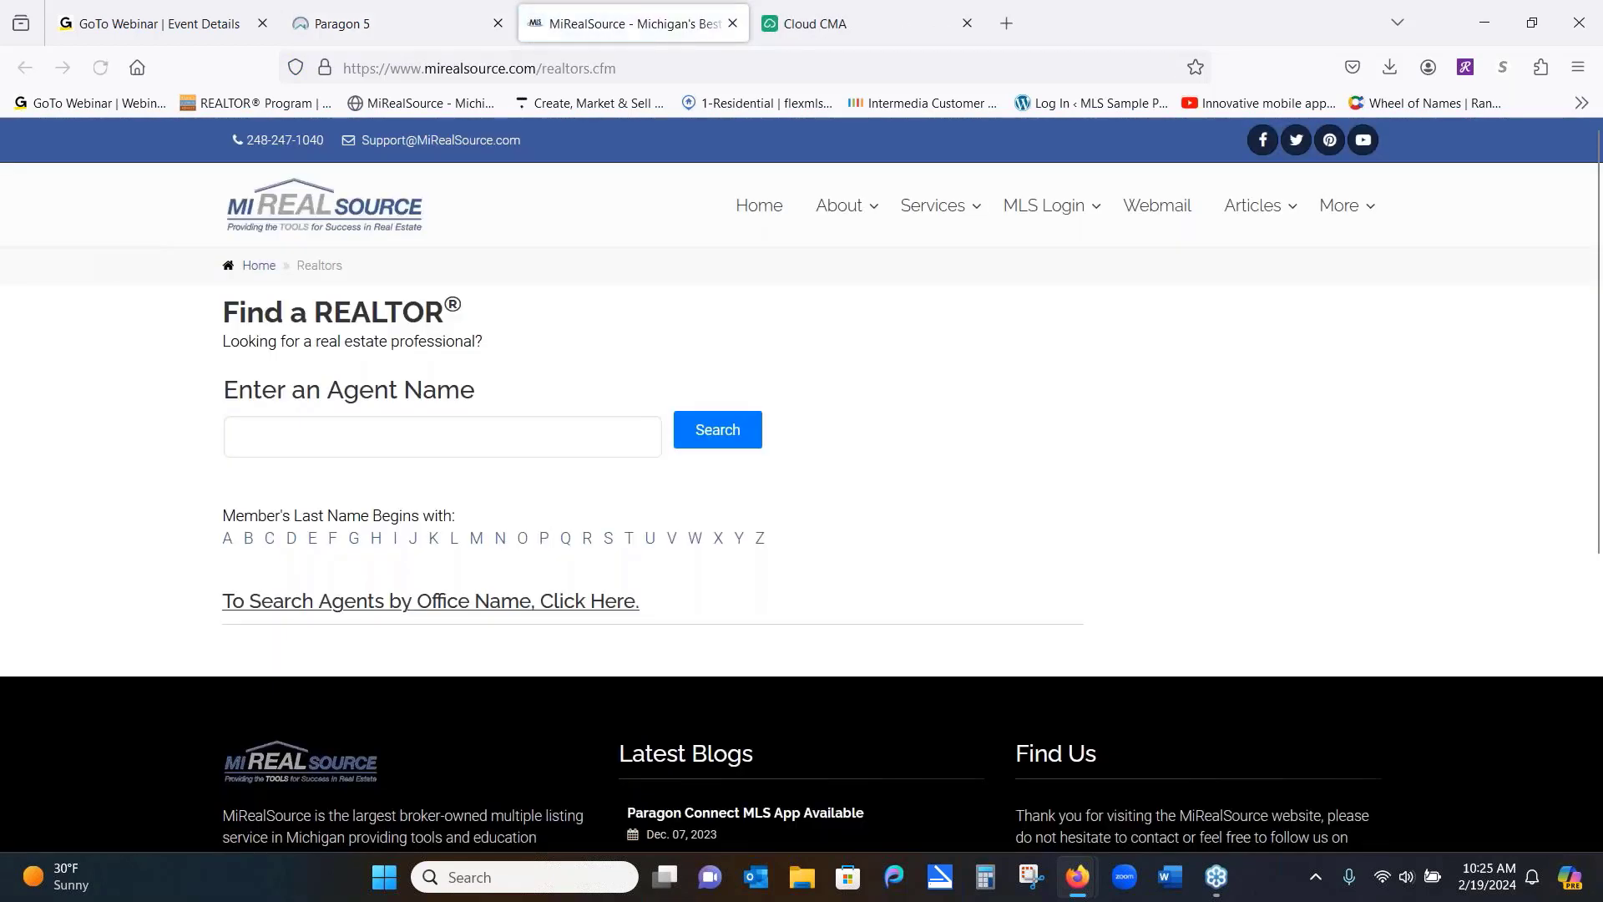
Search Find a REALTOR by the agent's full name, then return to the Paragon 5 tab
left_click(448, 432)
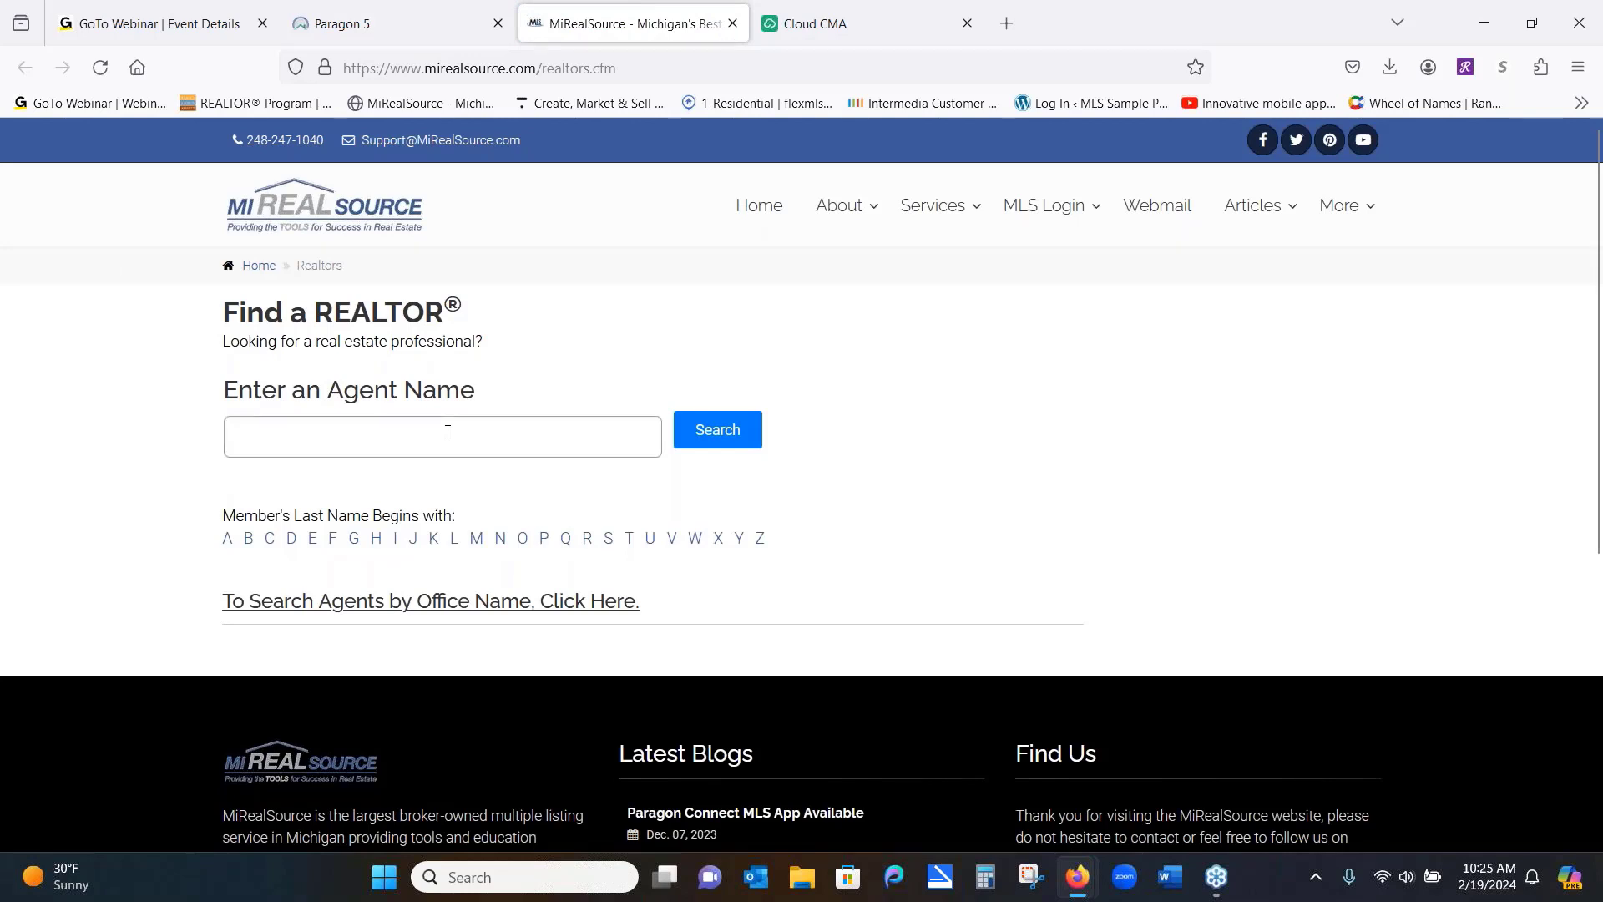
type("christo")
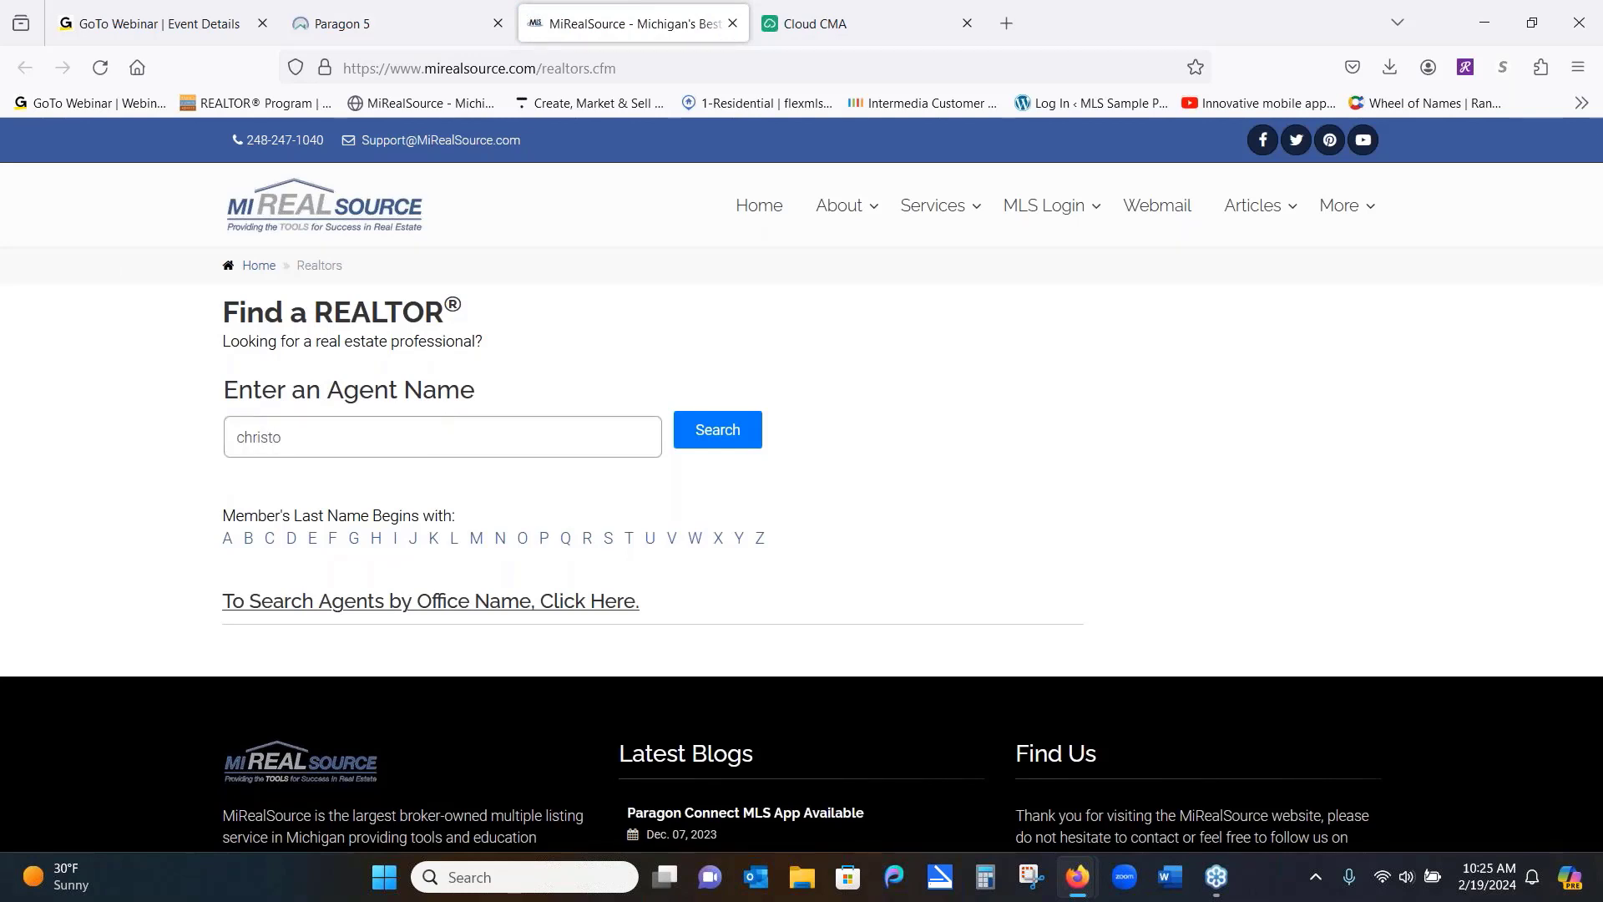
key("BackSpace")
key("BackSpace")
key("BackSpace")
key("BackSpace")
key("BackSpace")
key("BackSpace")
key("BackSpace")
left_click(739, 444)
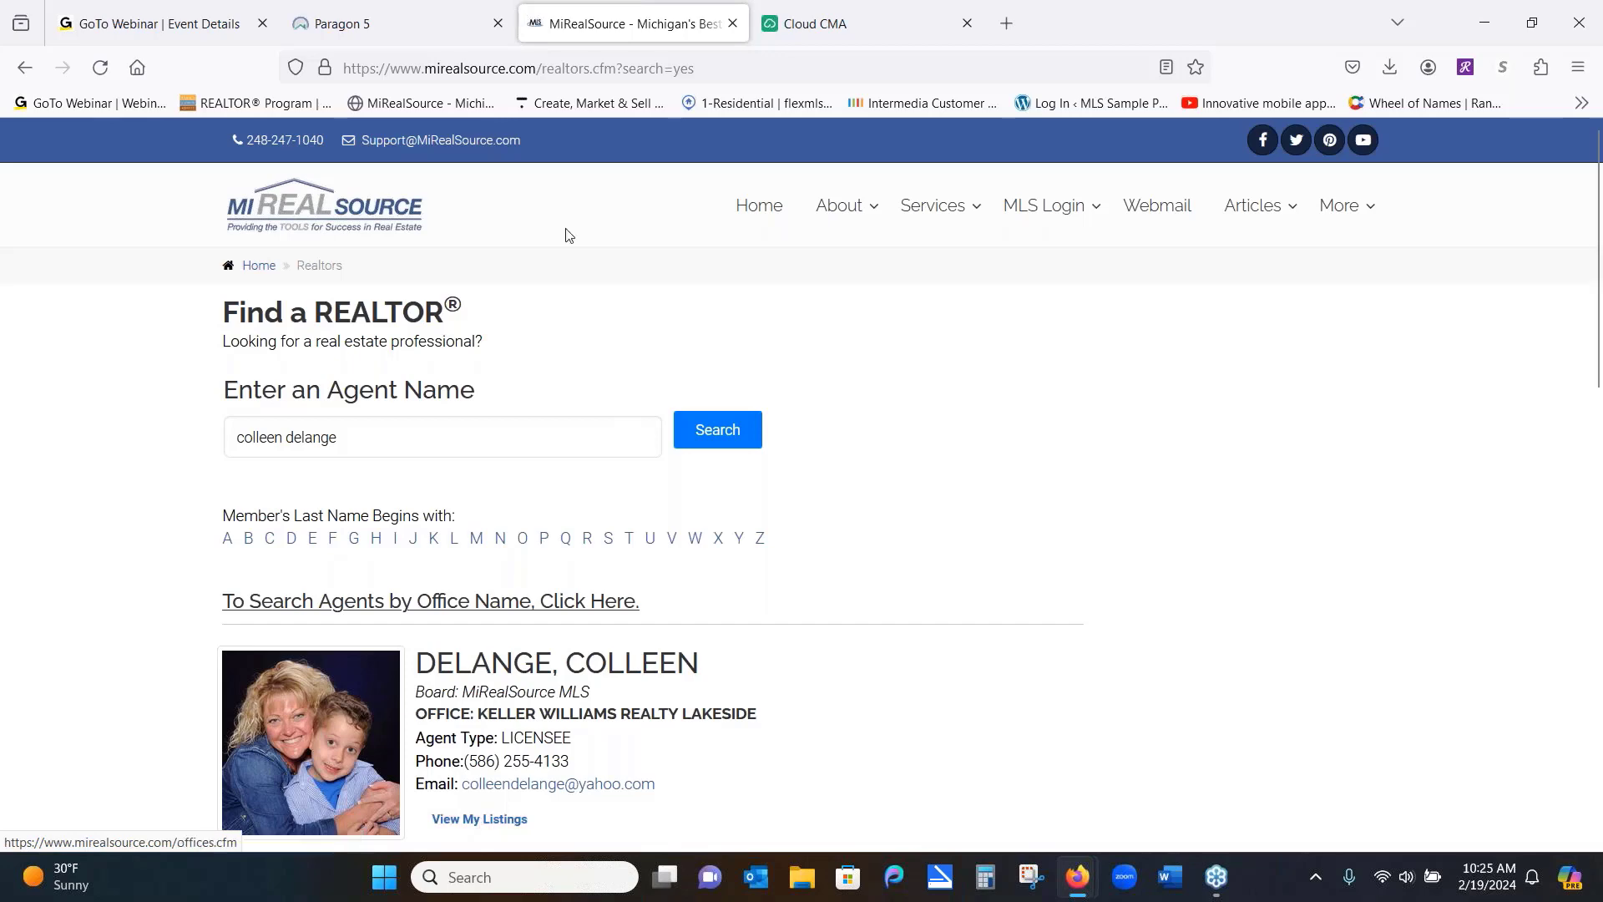
left_click(402, 23)
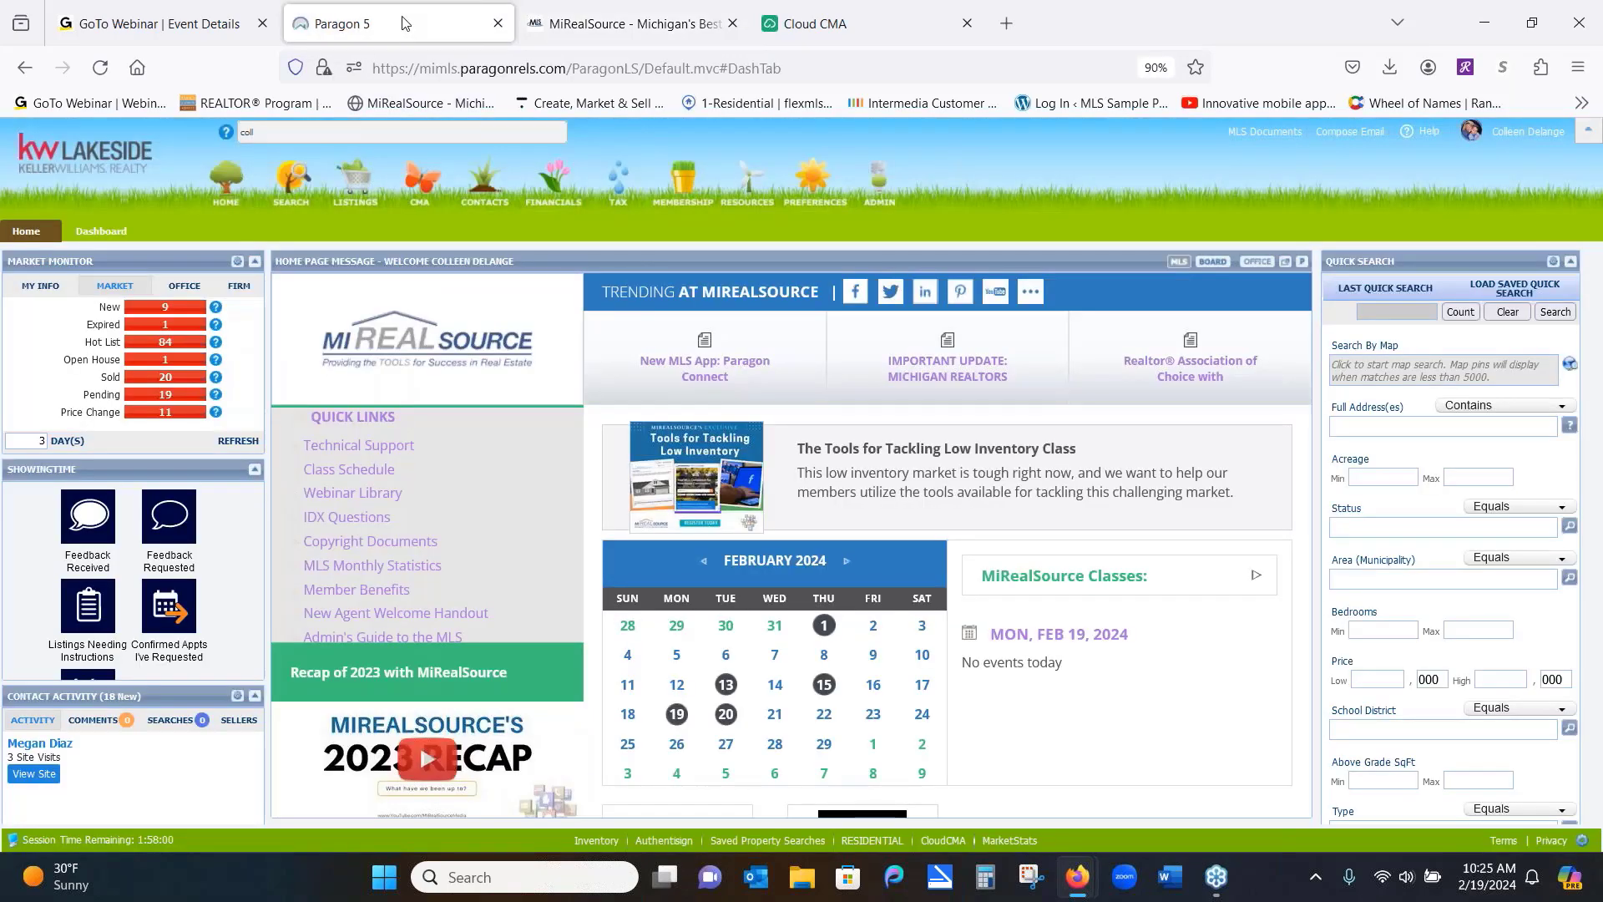
left_click(285, 183)
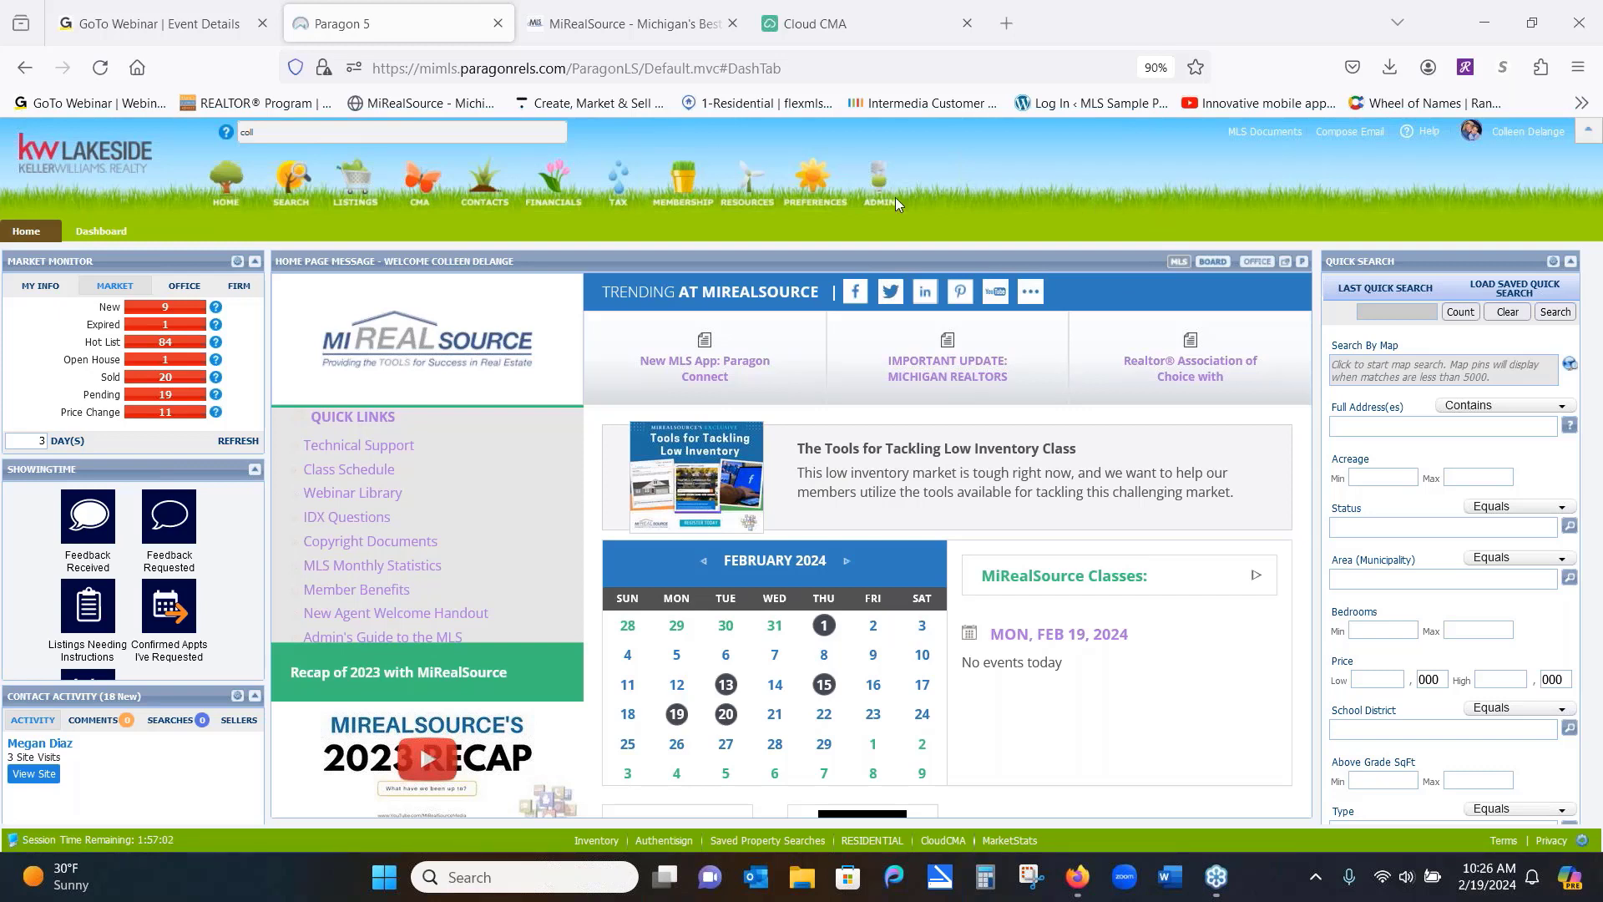
Clear the leftover Power Search text and bring up the Search menu's search types
double_click(244, 132)
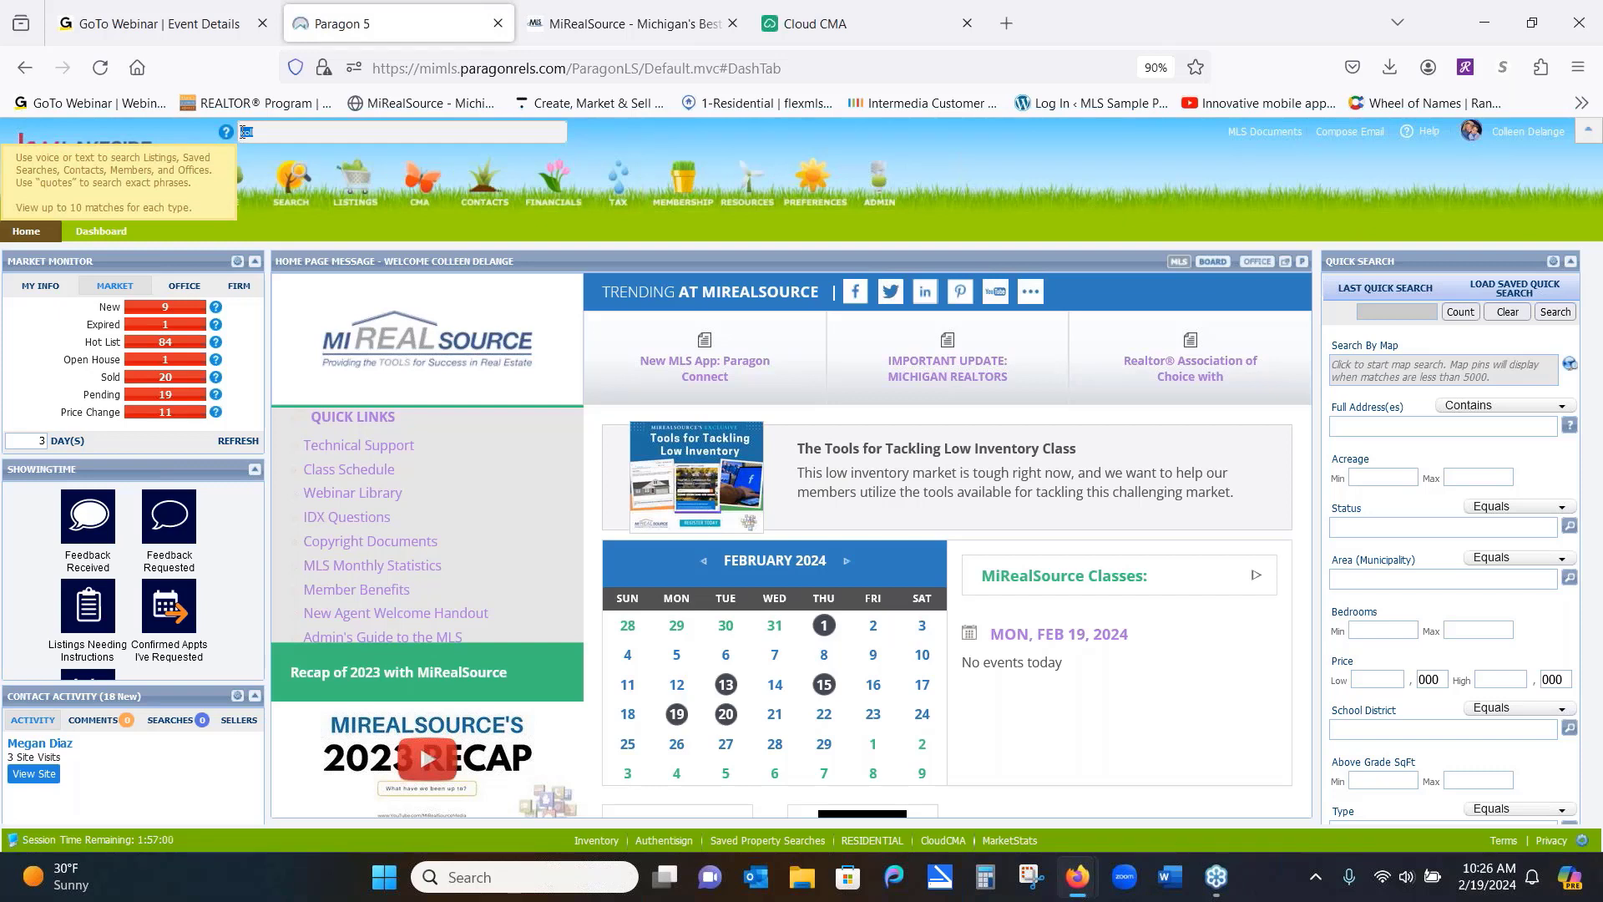
key("BackSpace")
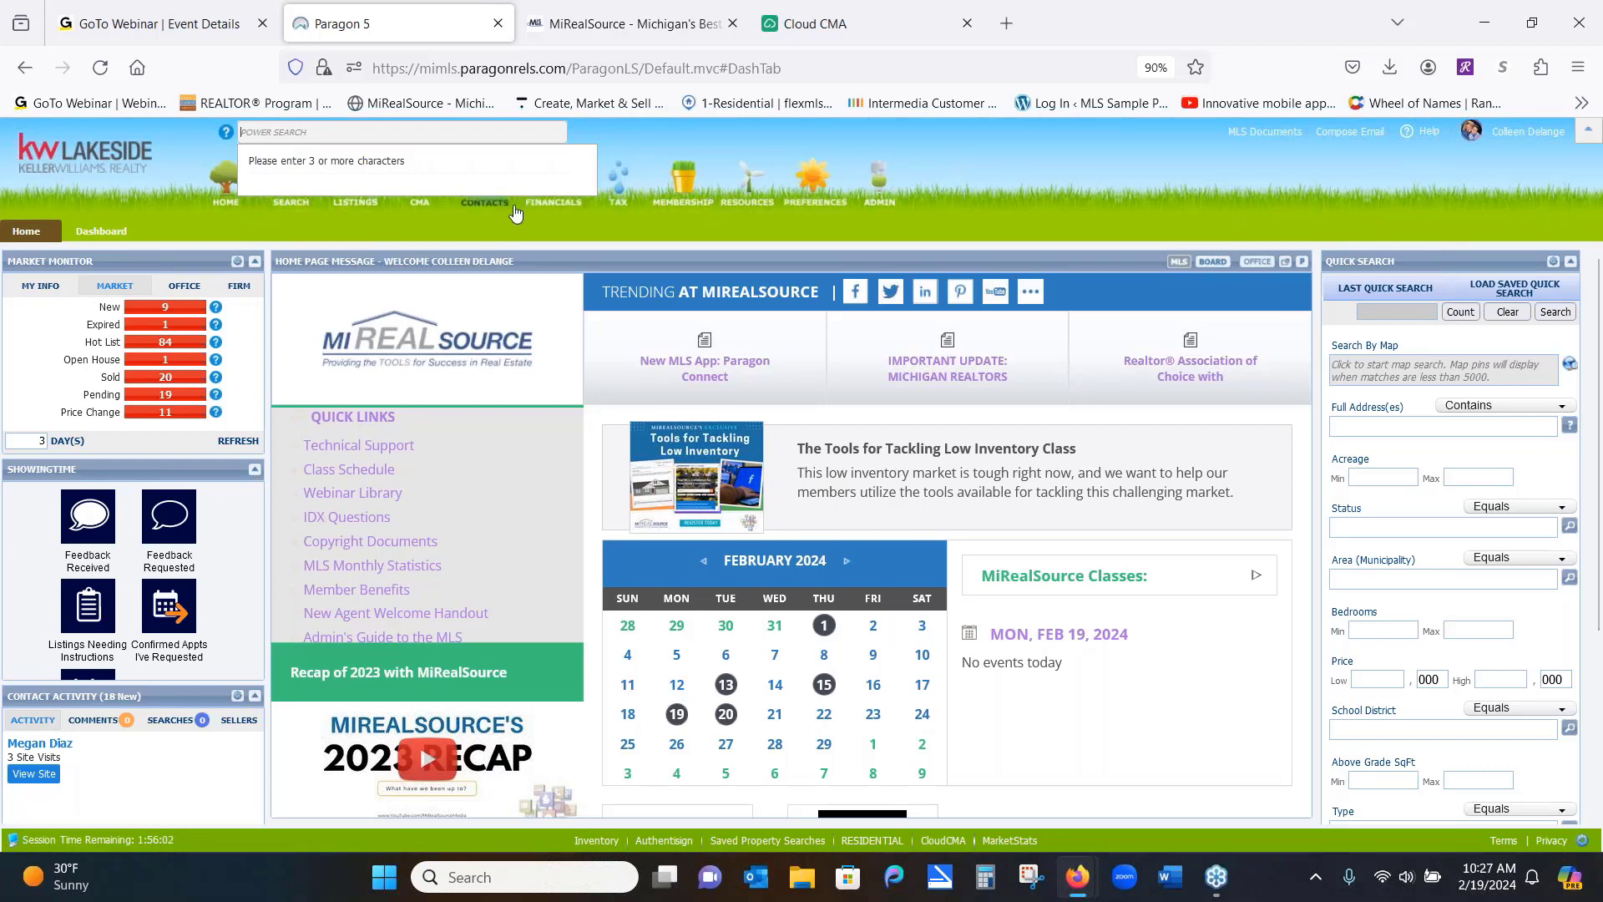
left_click(292, 210)
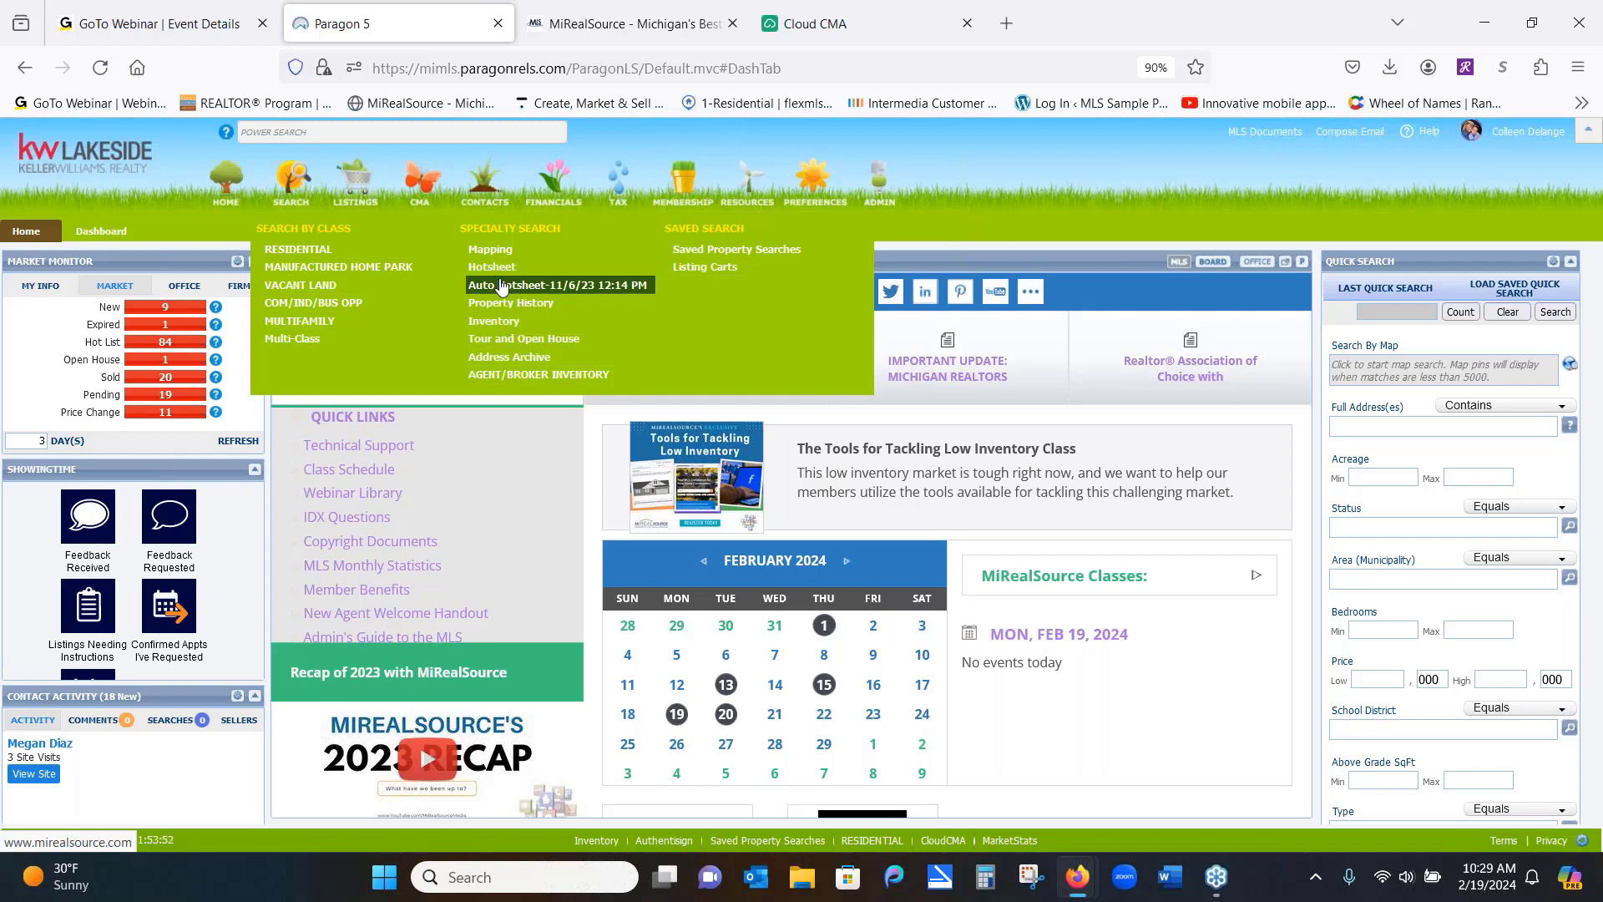
Start a Hotsheet search filtered to area 50012 Sterling Heights, showing 161 listings
left_click(491, 267)
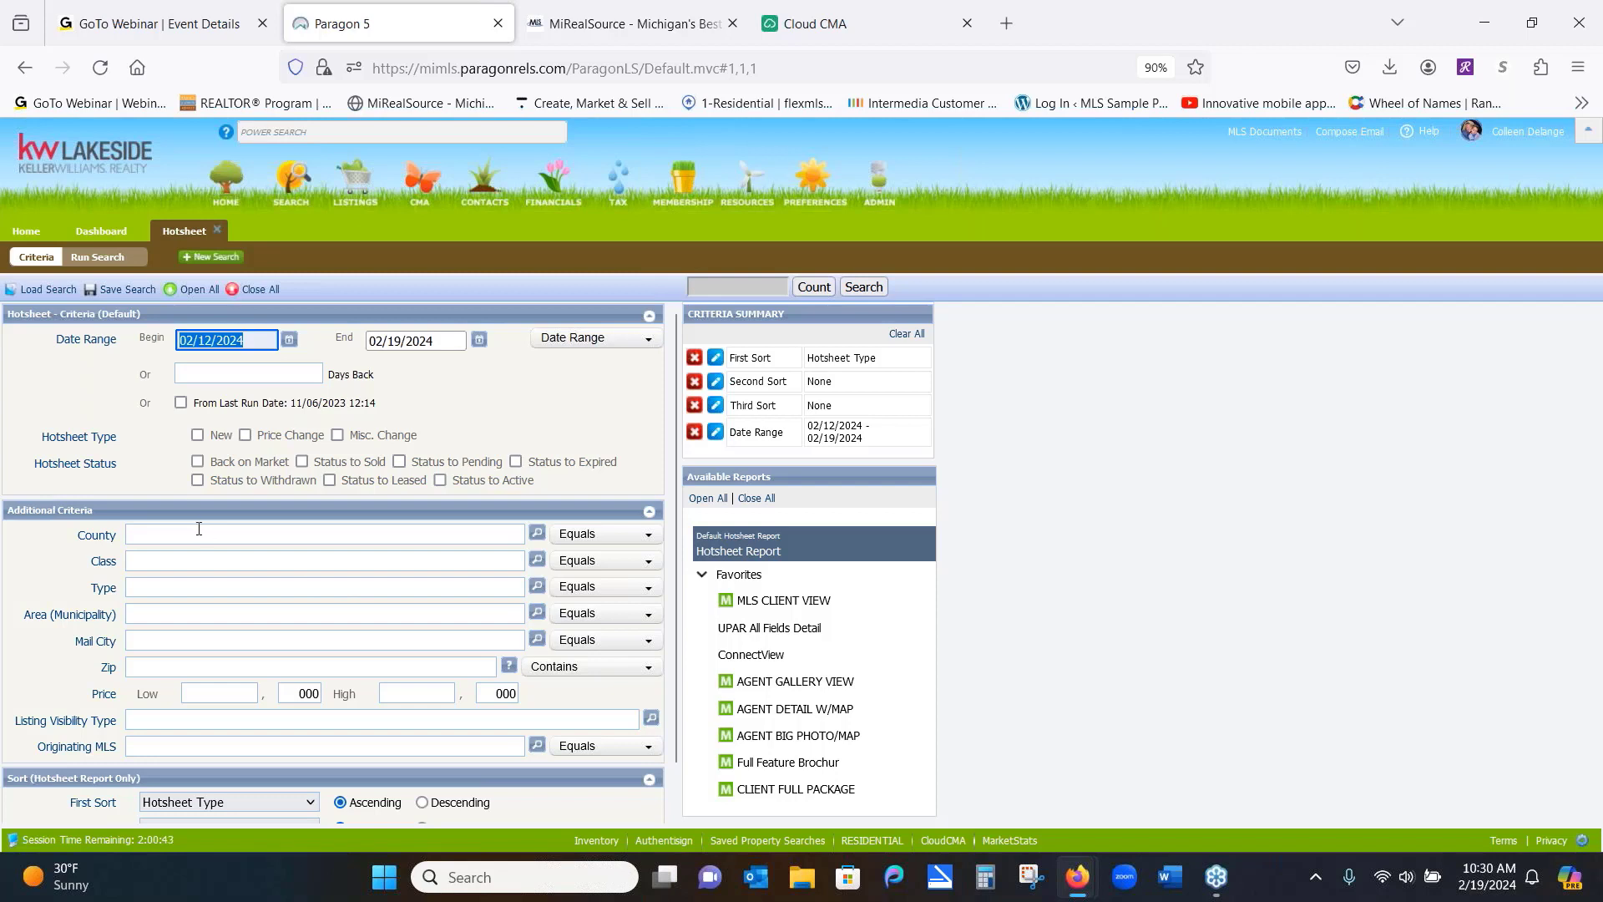
left_click(157, 614)
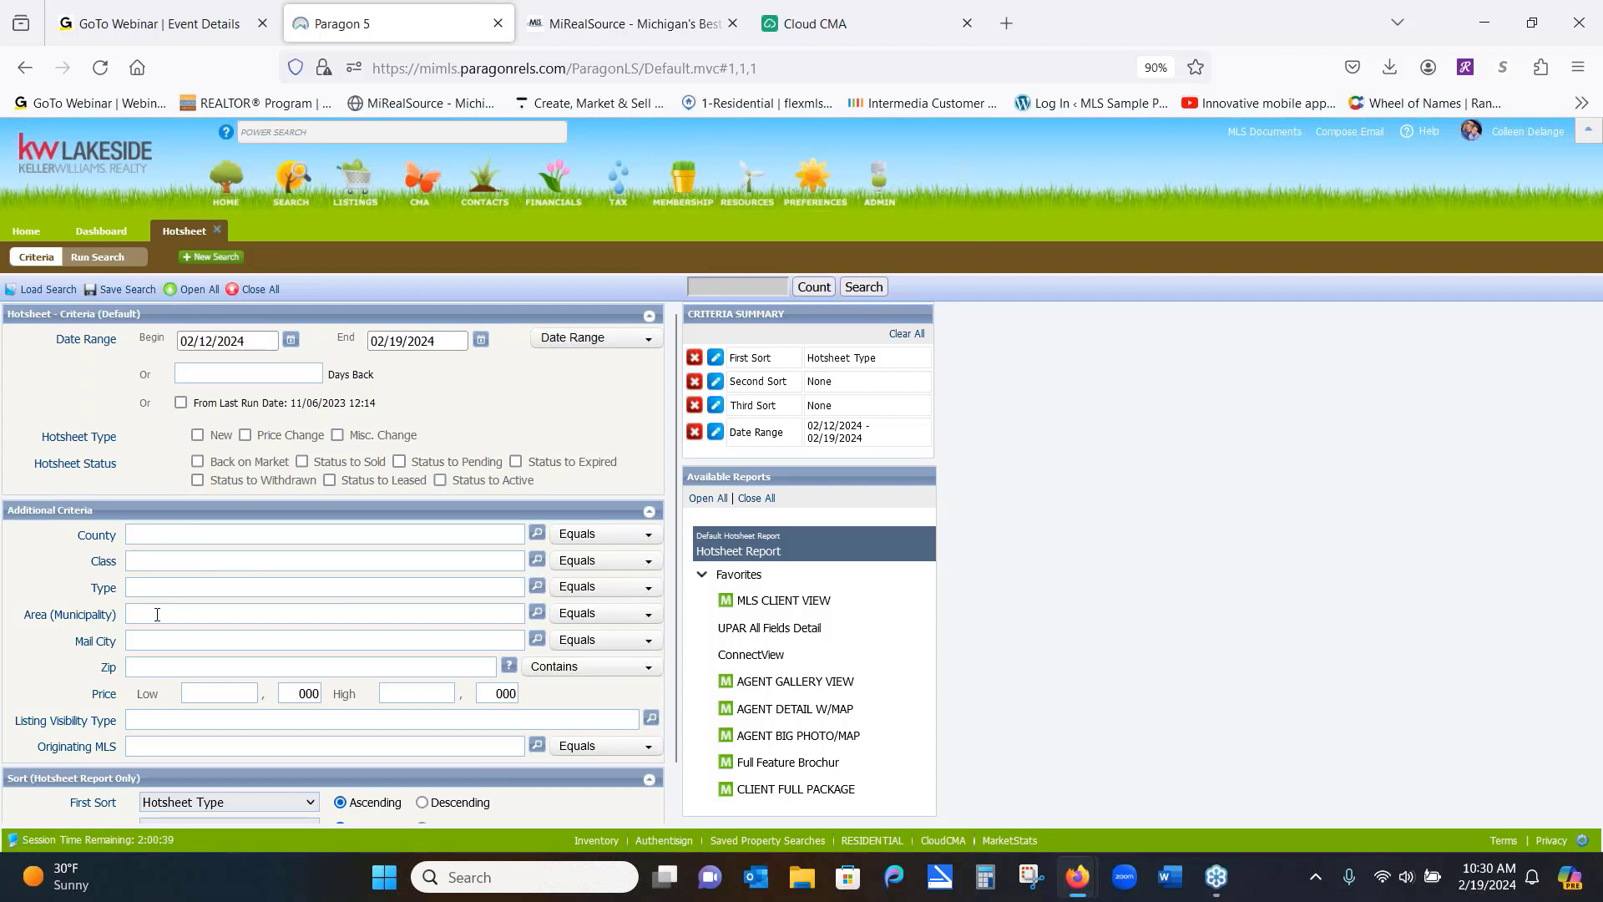
type("sterli")
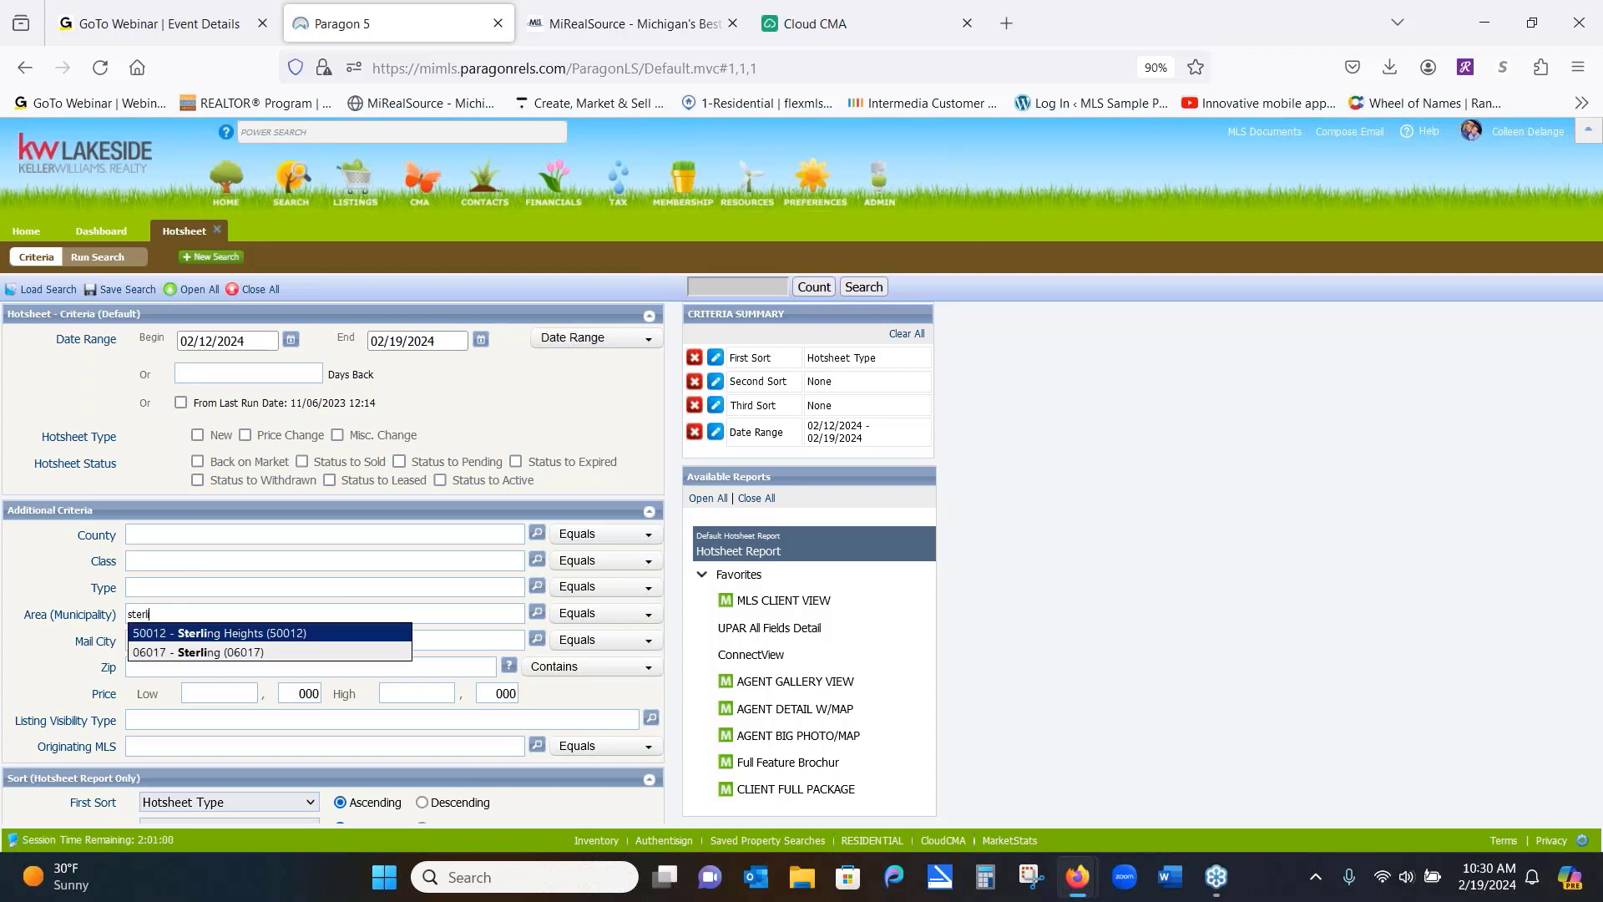
right_click(195, 640)
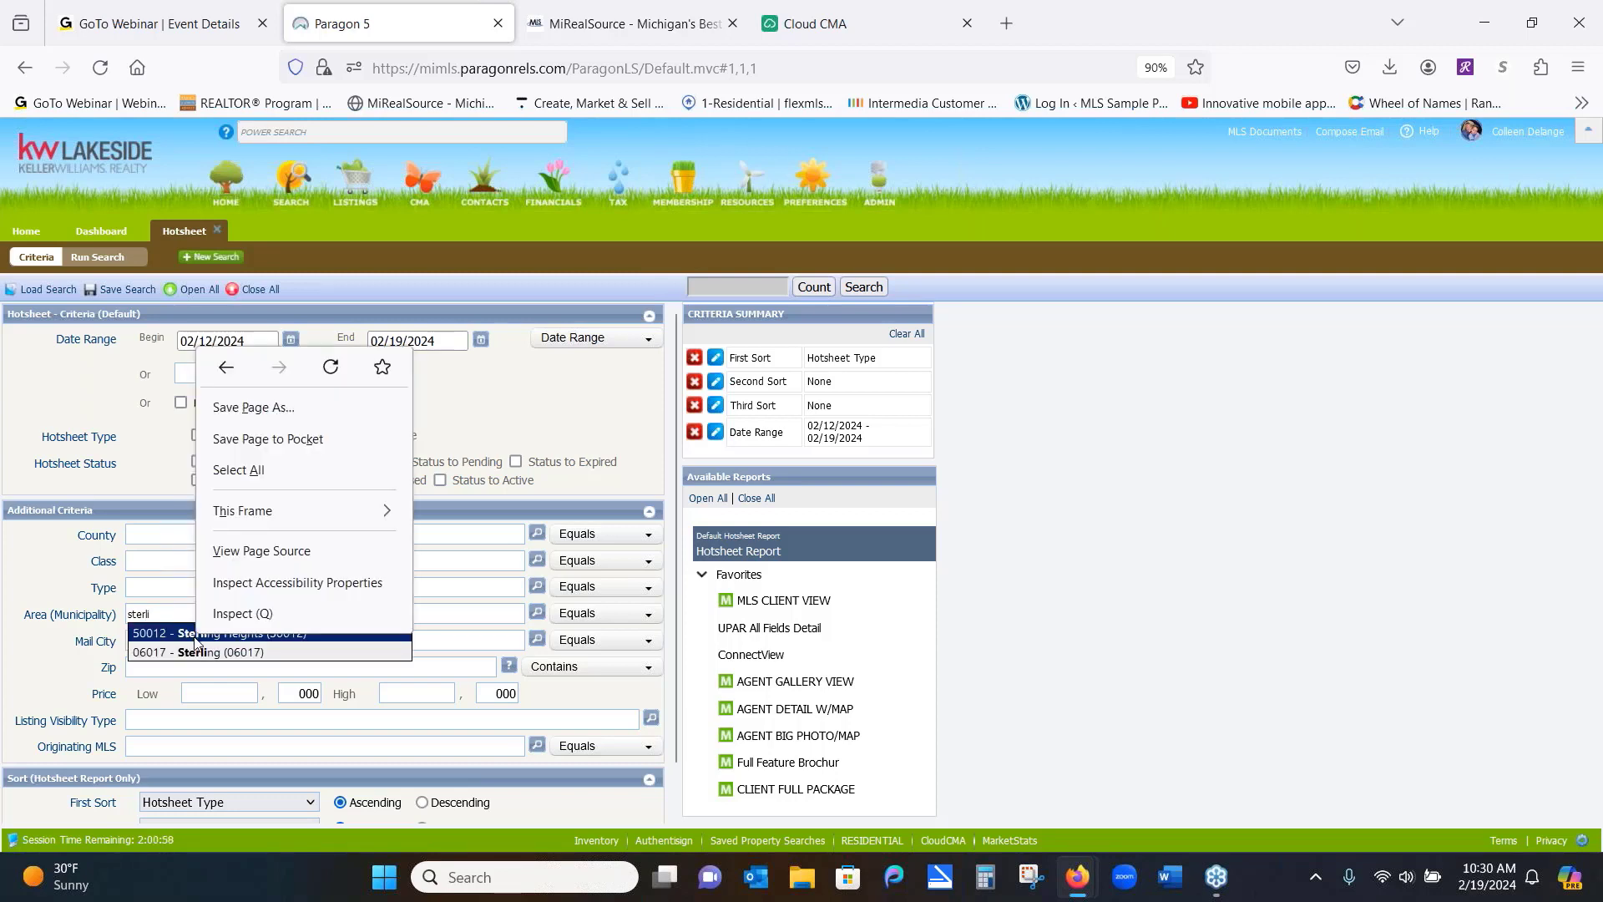
left_click(195, 640)
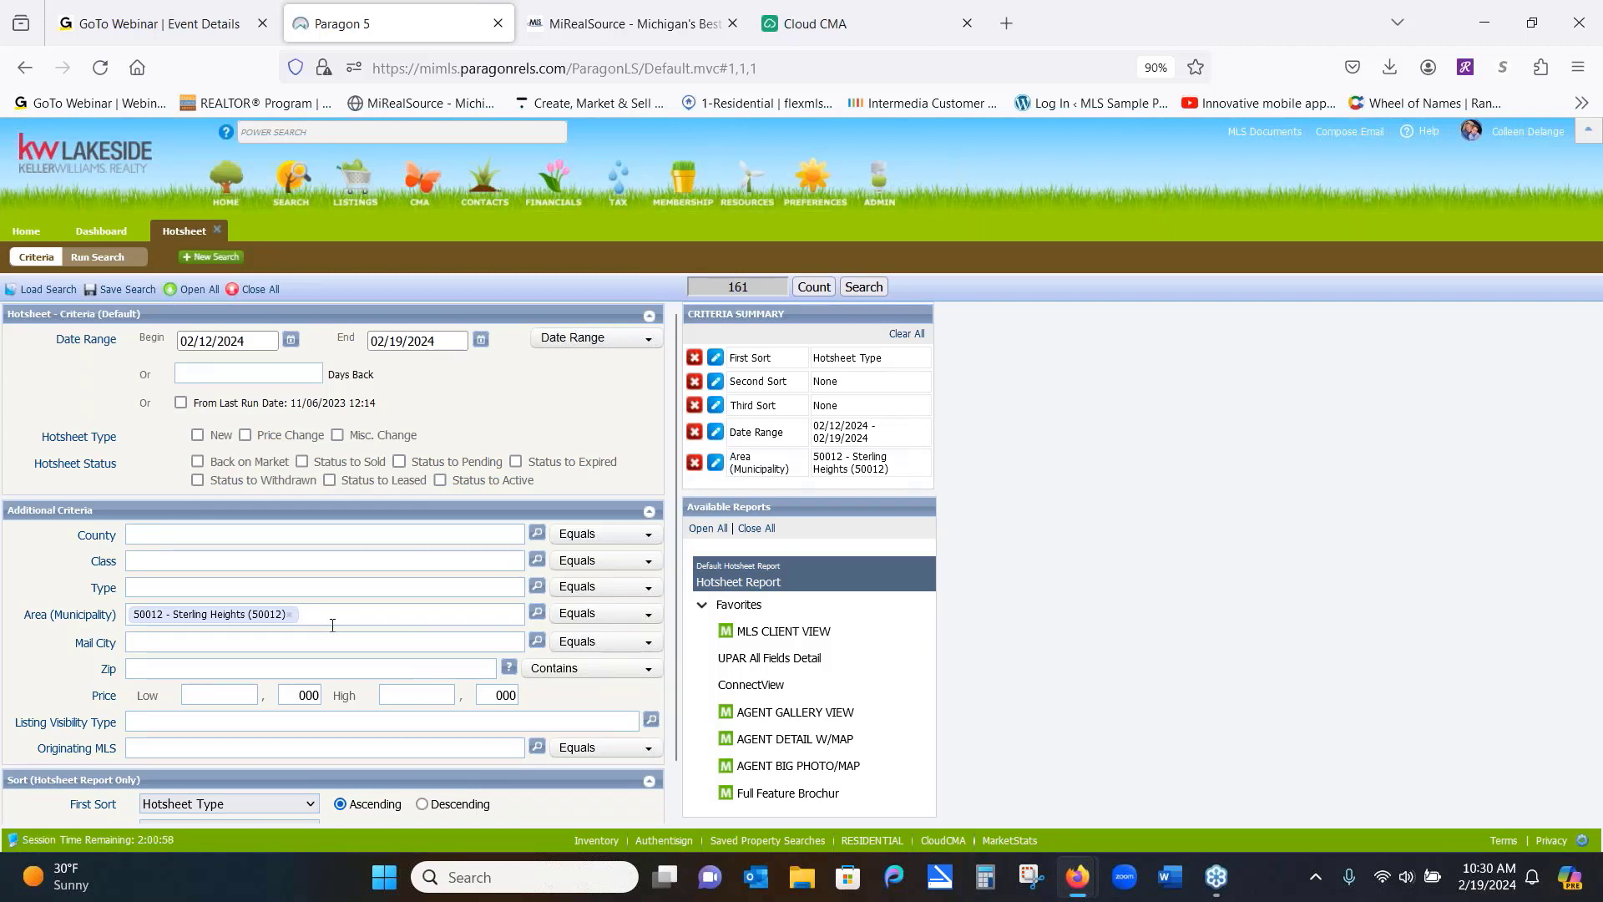
Remove the Sterling Heights area filter and close the Hotsheet search
left_click(292, 616)
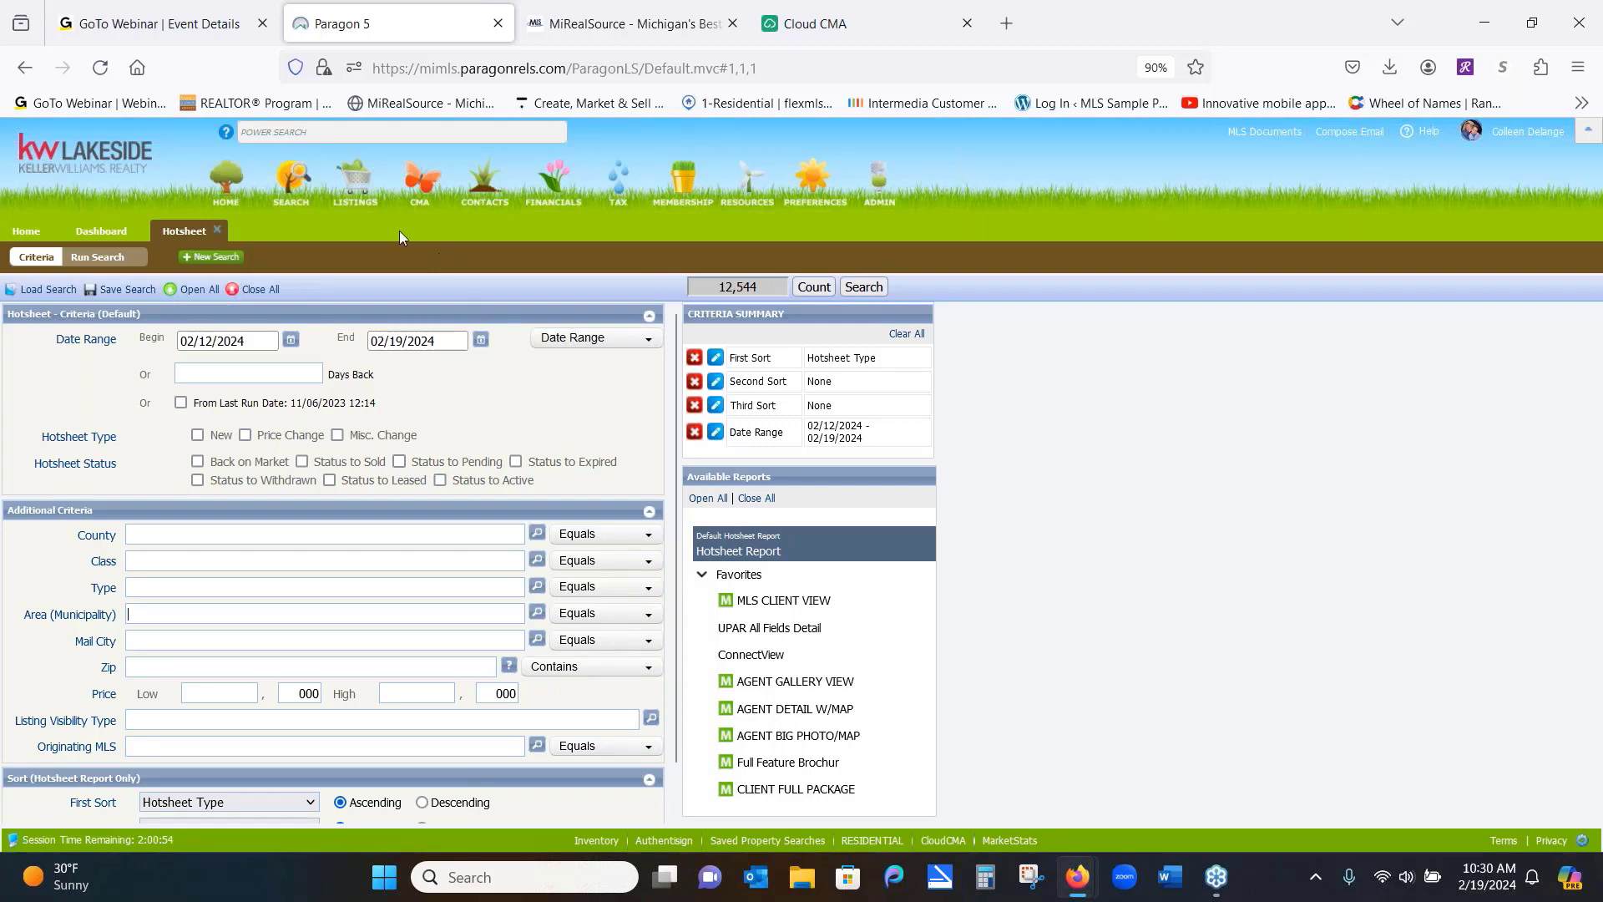
left_click(217, 233)
mouse_move(303, 187)
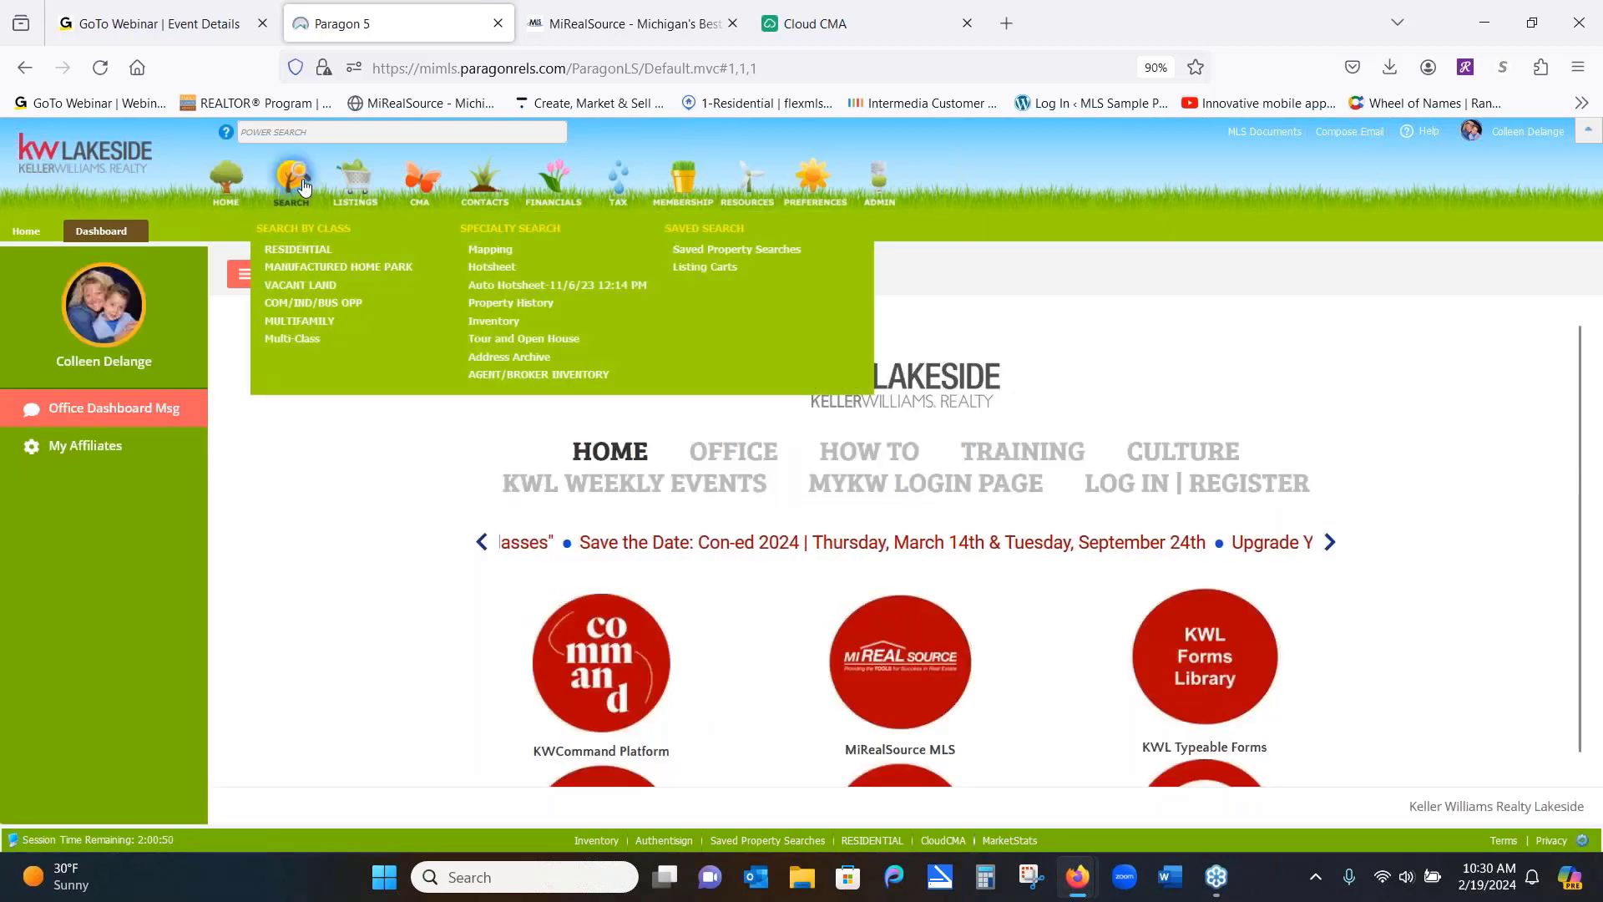
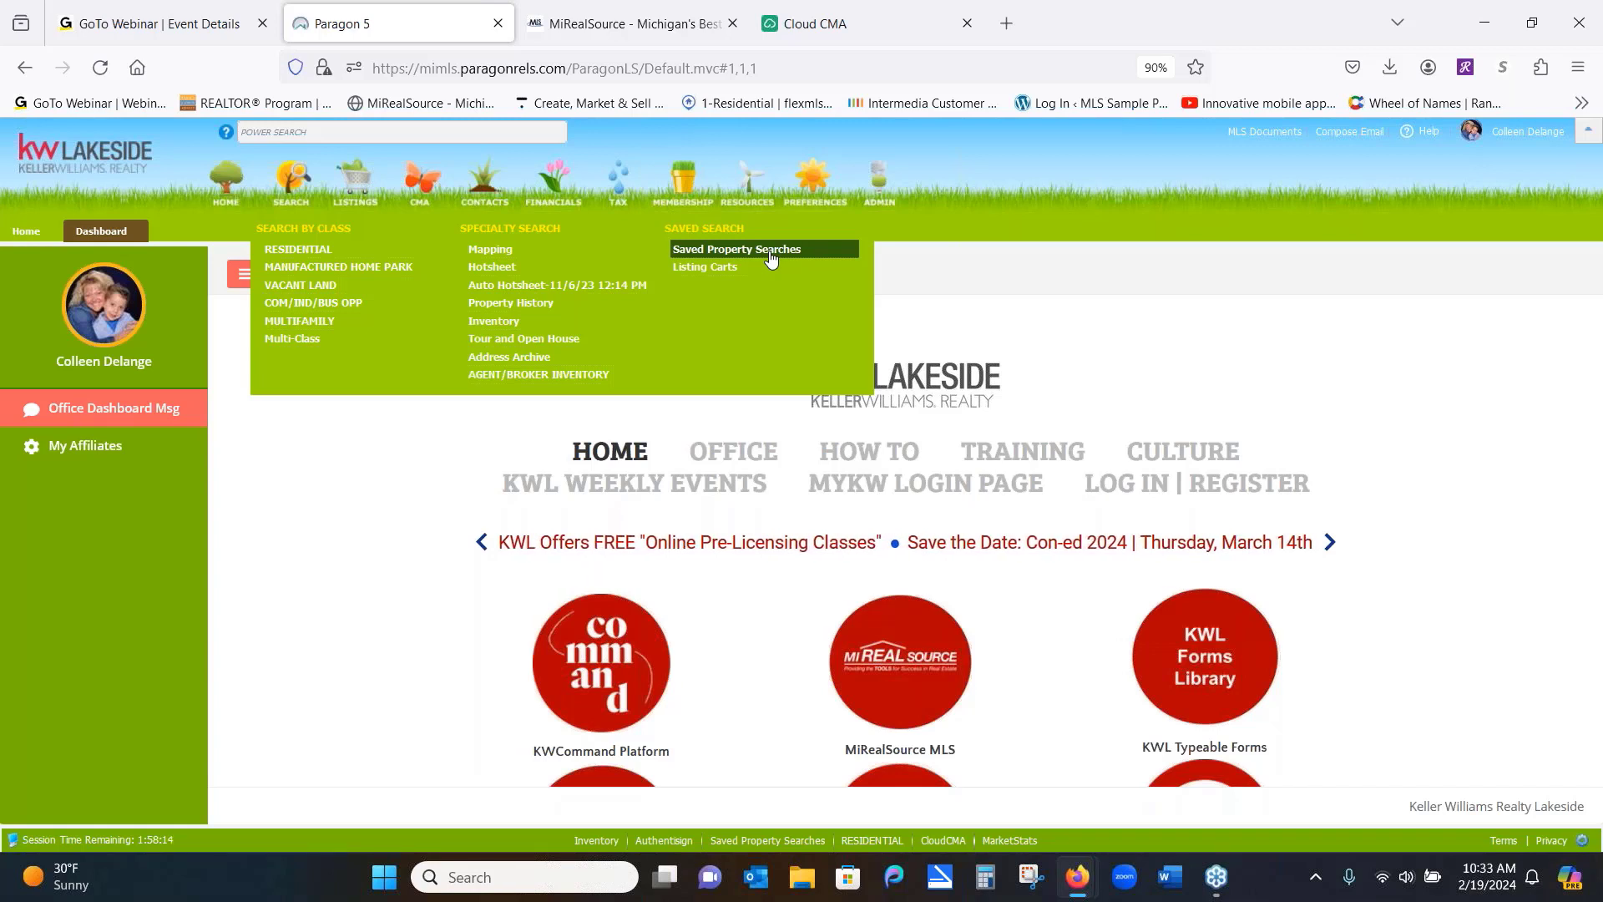
Choose Residential from the Search menu to bring up a new Residential criteria form
left_click(302, 251)
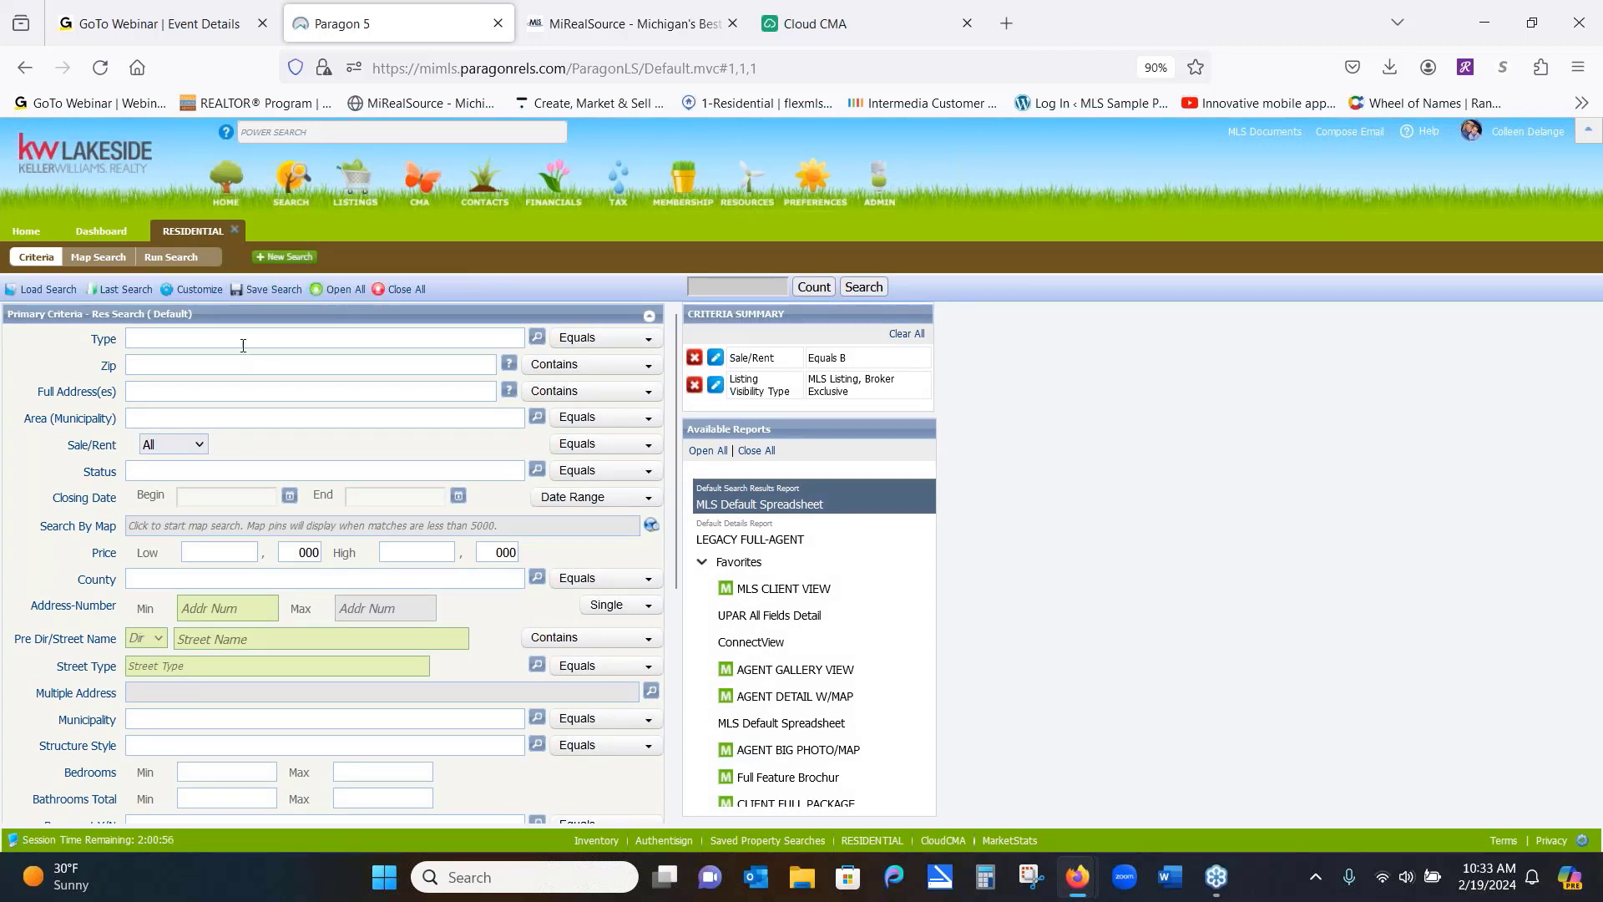
left_click(197, 292)
Set the property Type to RES - Single Family through the Type lookup
left_click(536, 338)
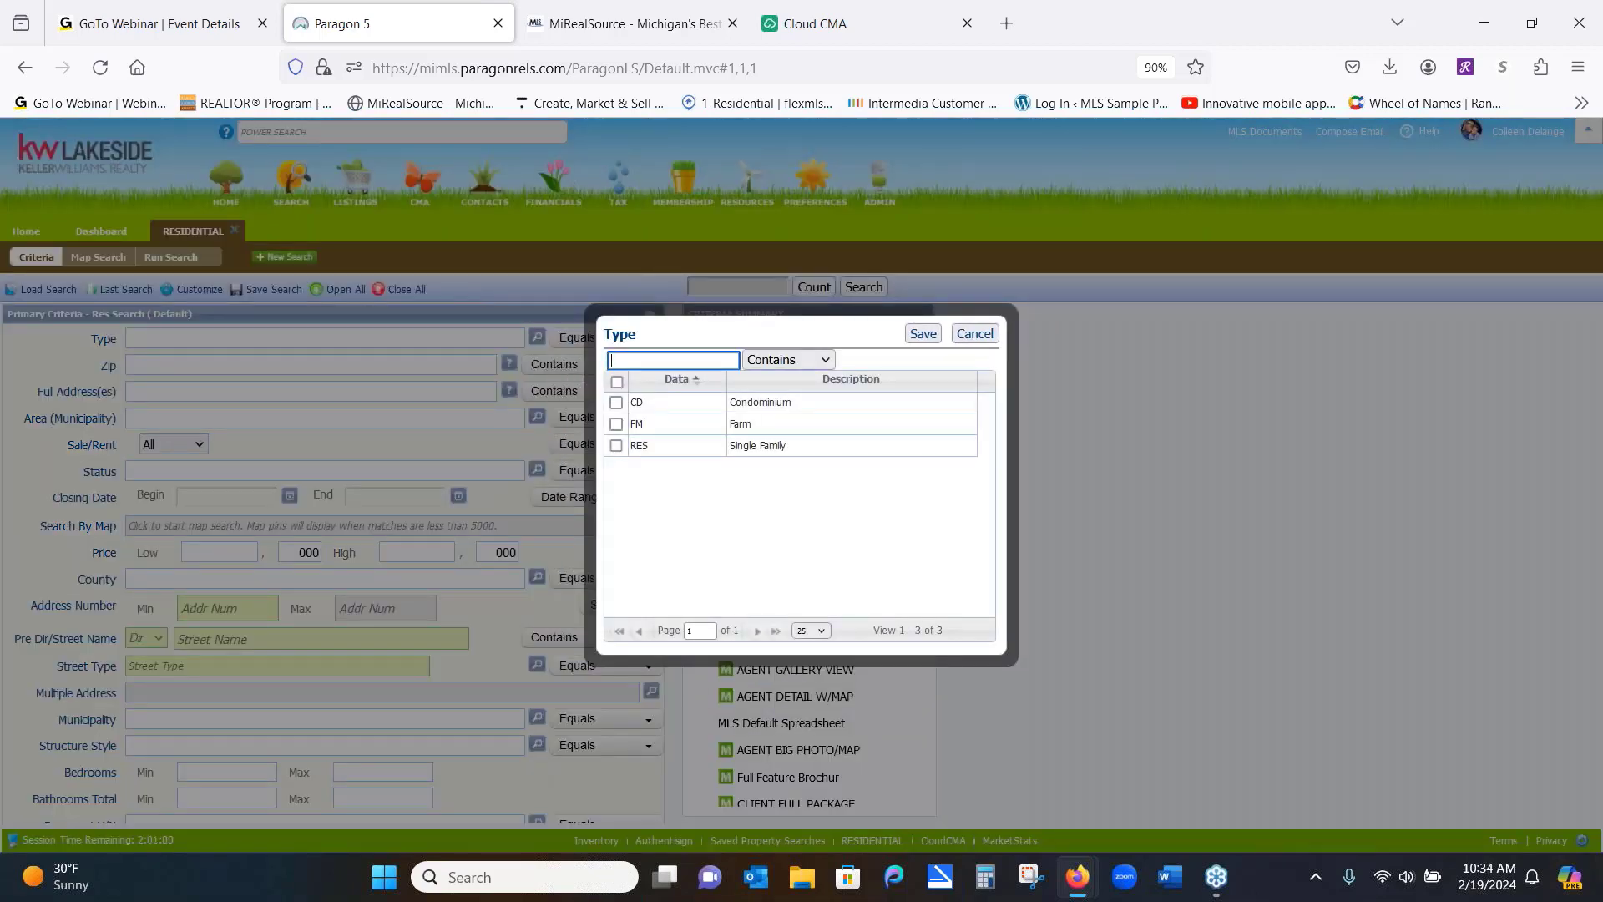
left_click(617, 445)
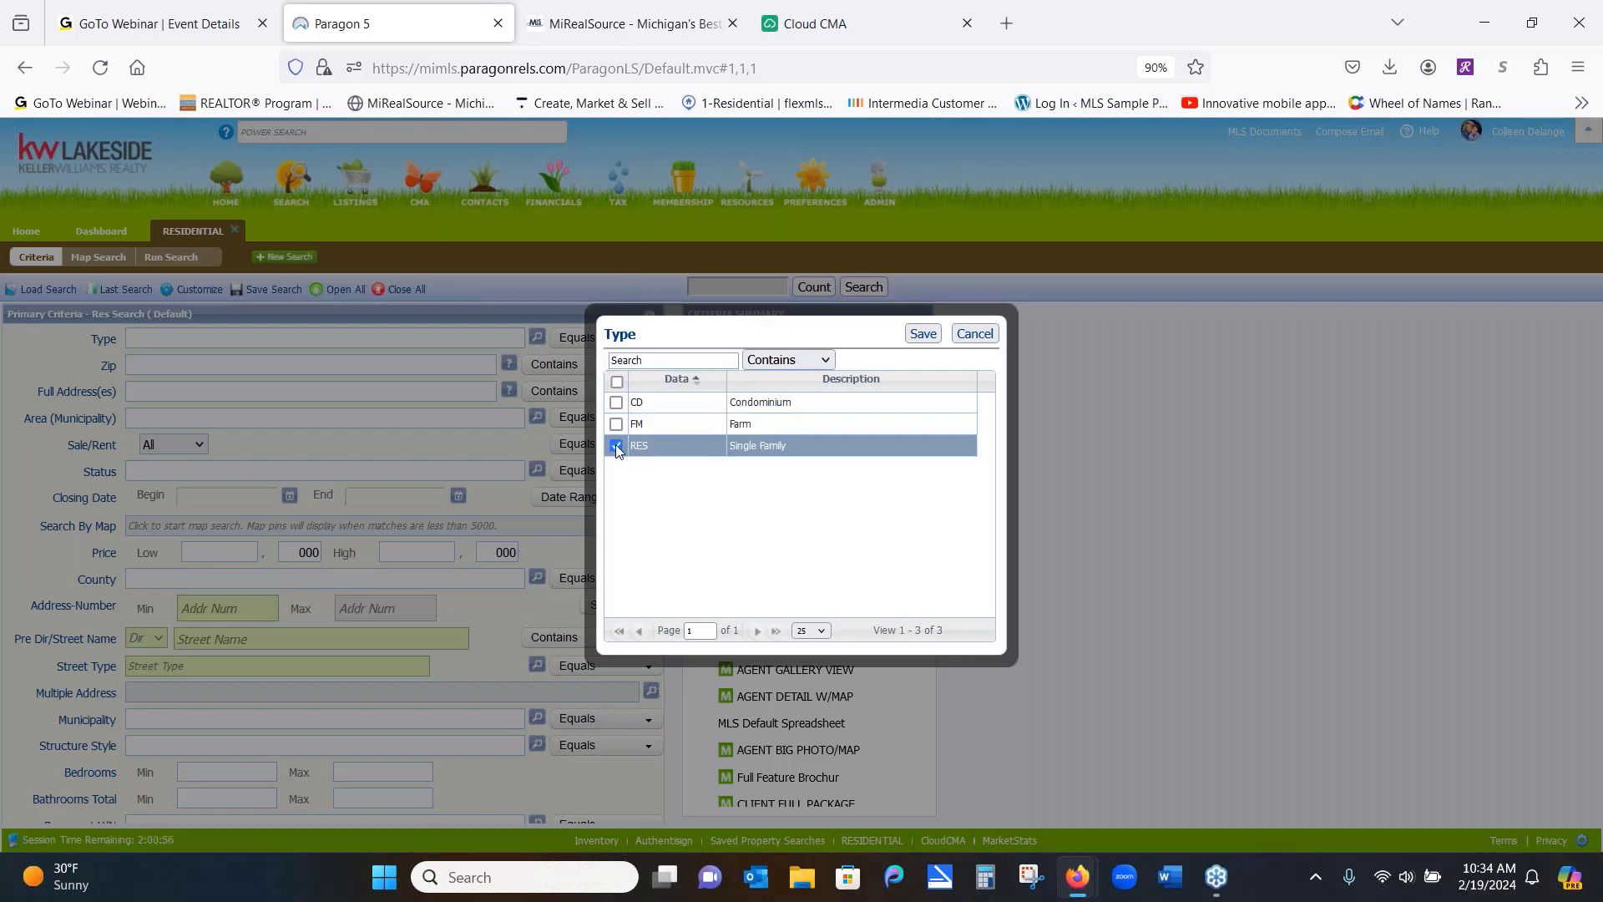
left_click(923, 333)
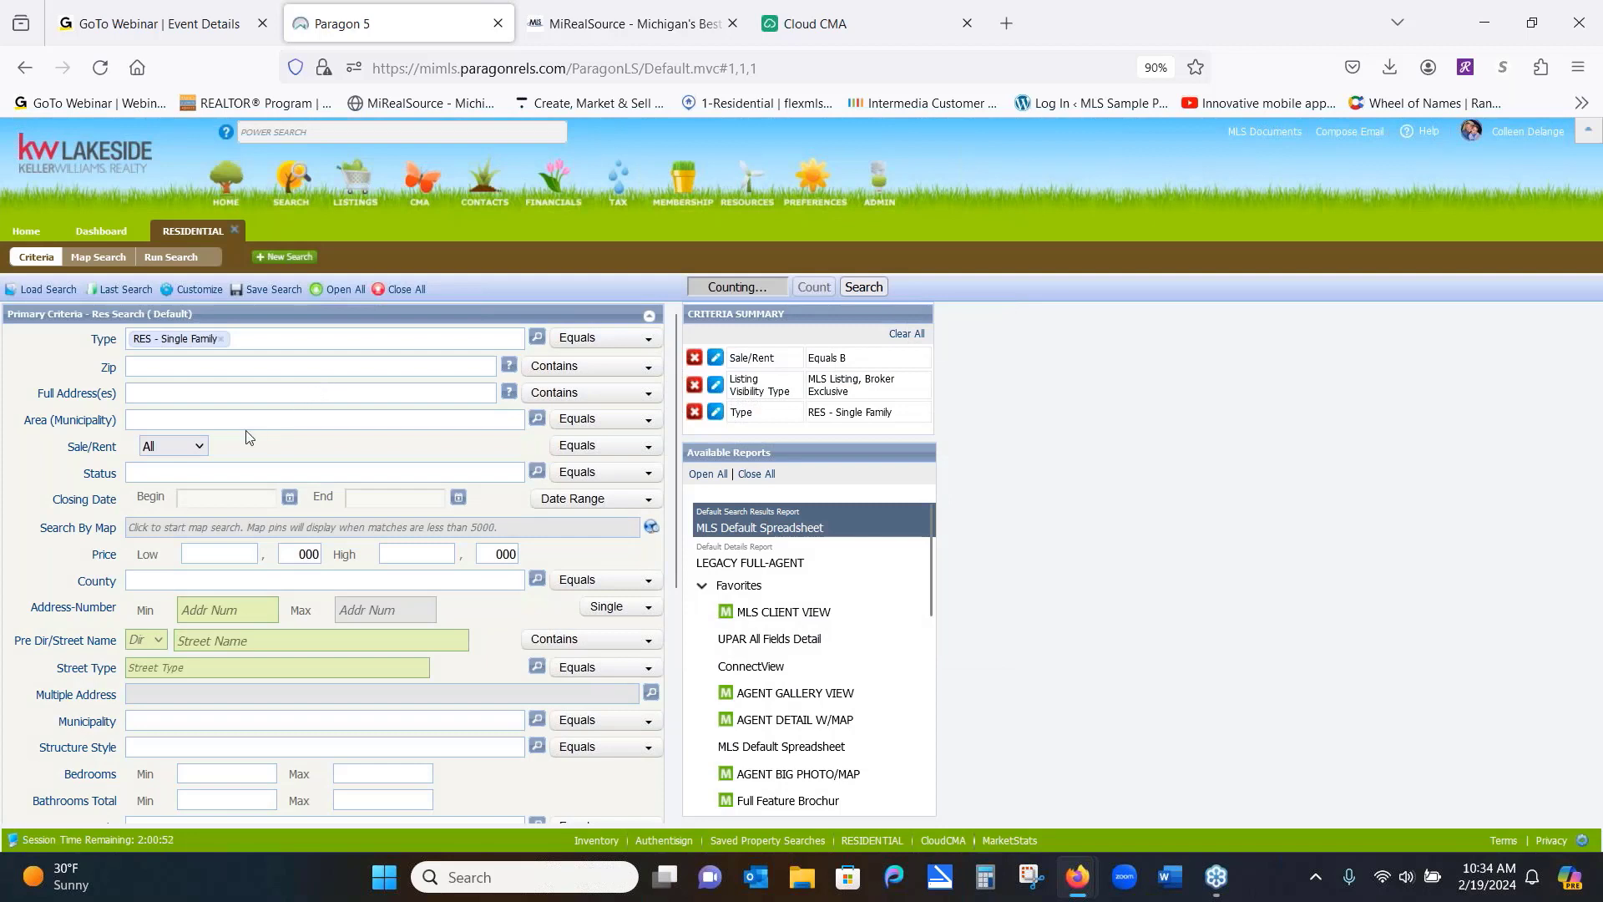
left_click(243, 420)
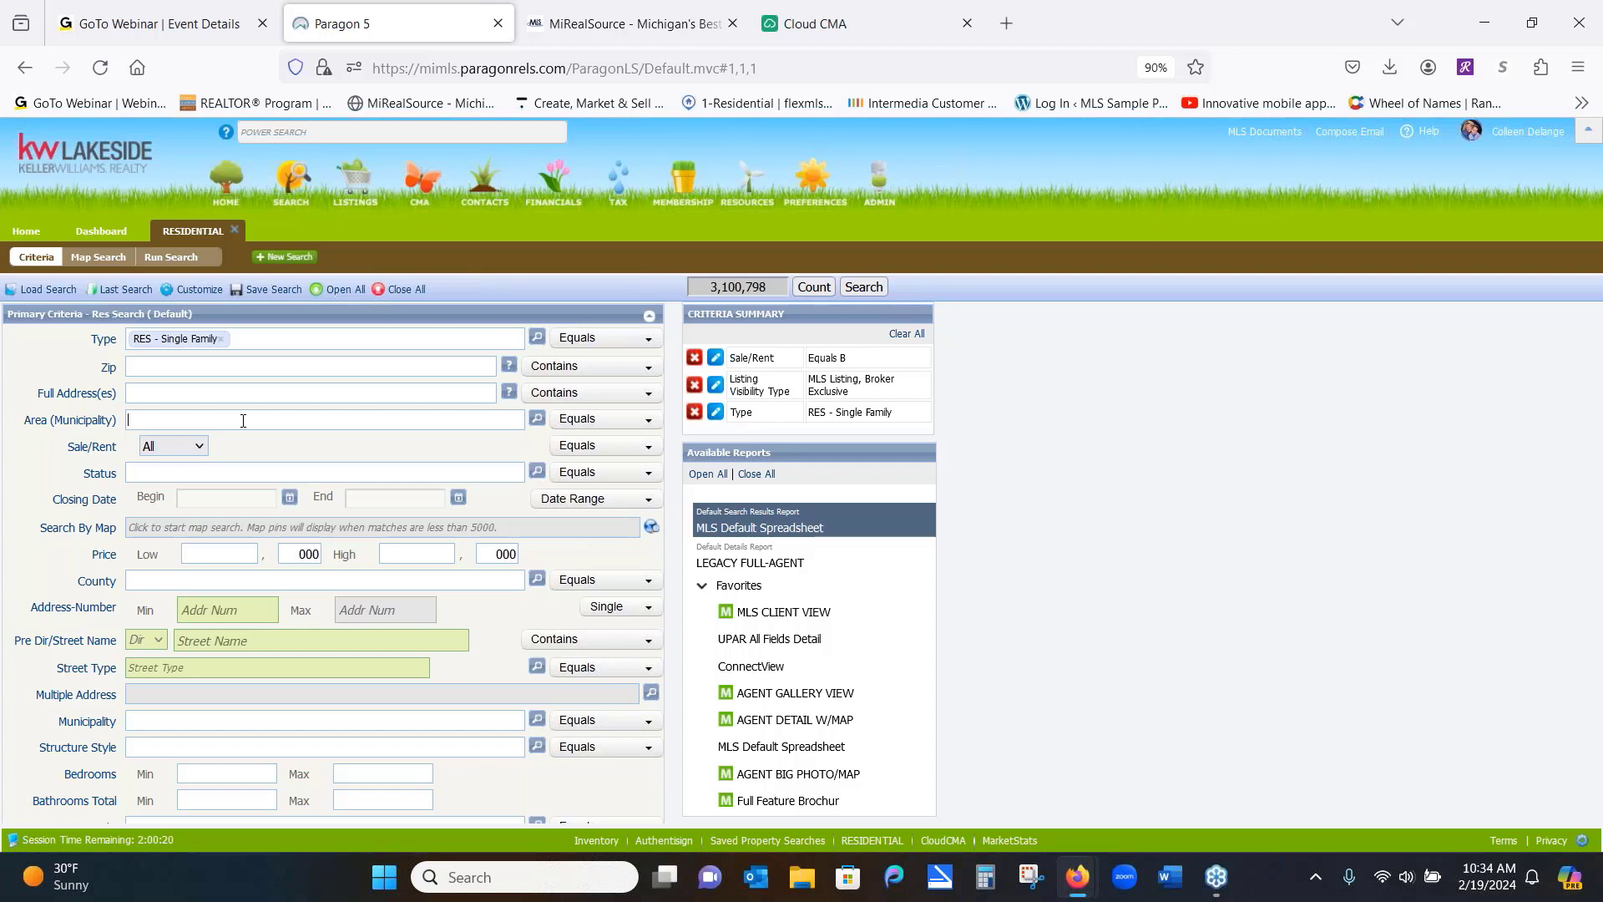
Try Clinton as the area and Macomb as the county, abandoning both entries
type("ton")
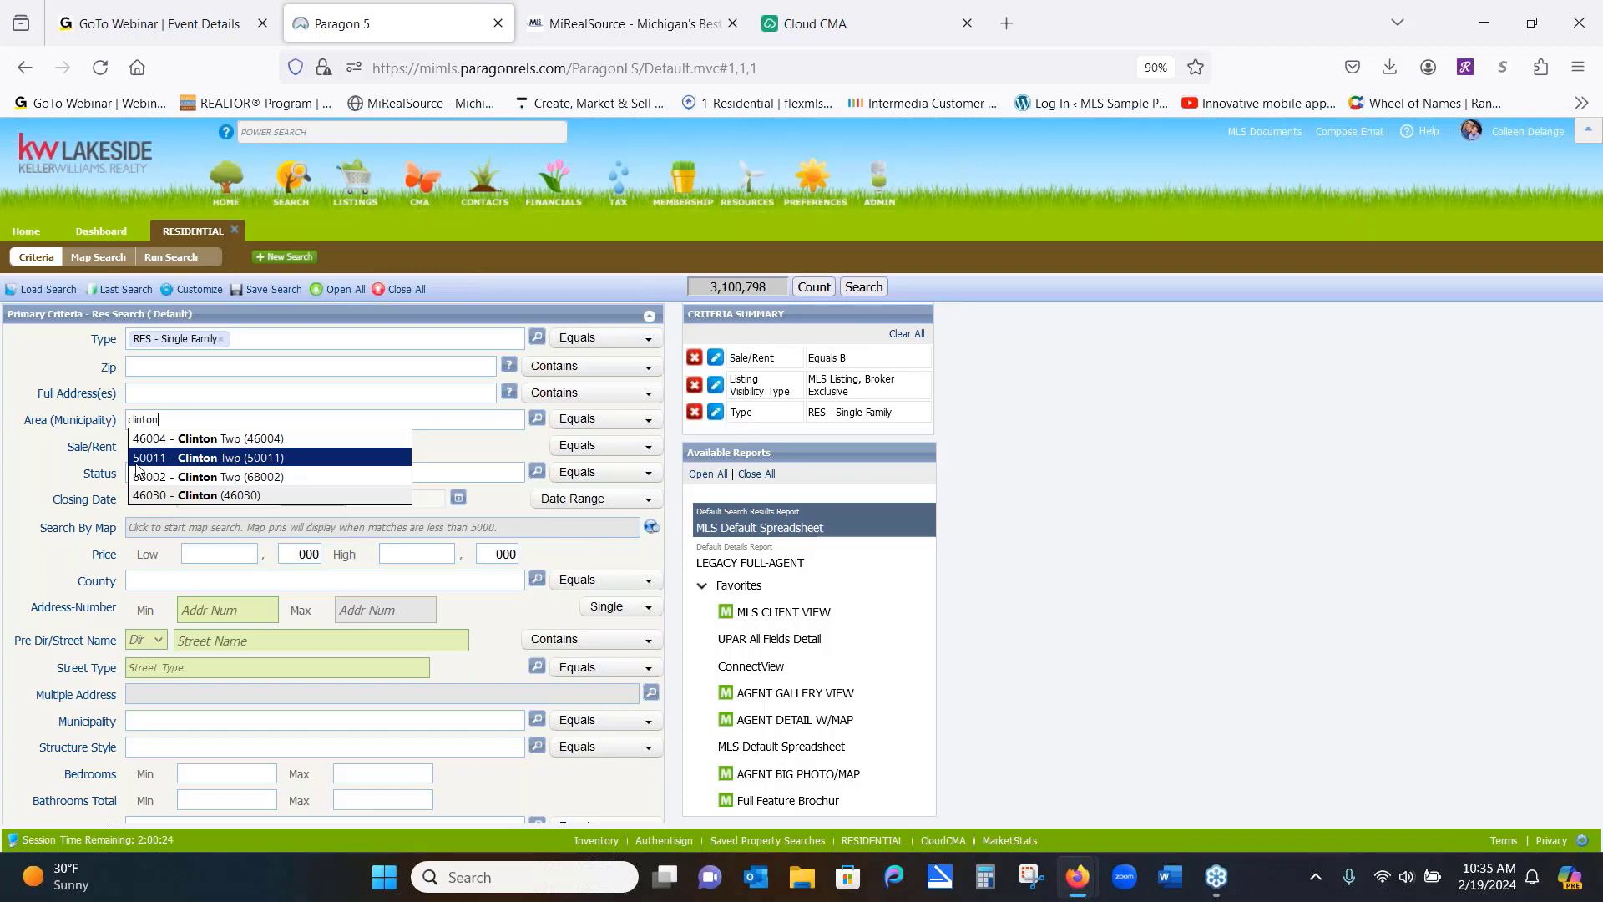
left_click(155, 578)
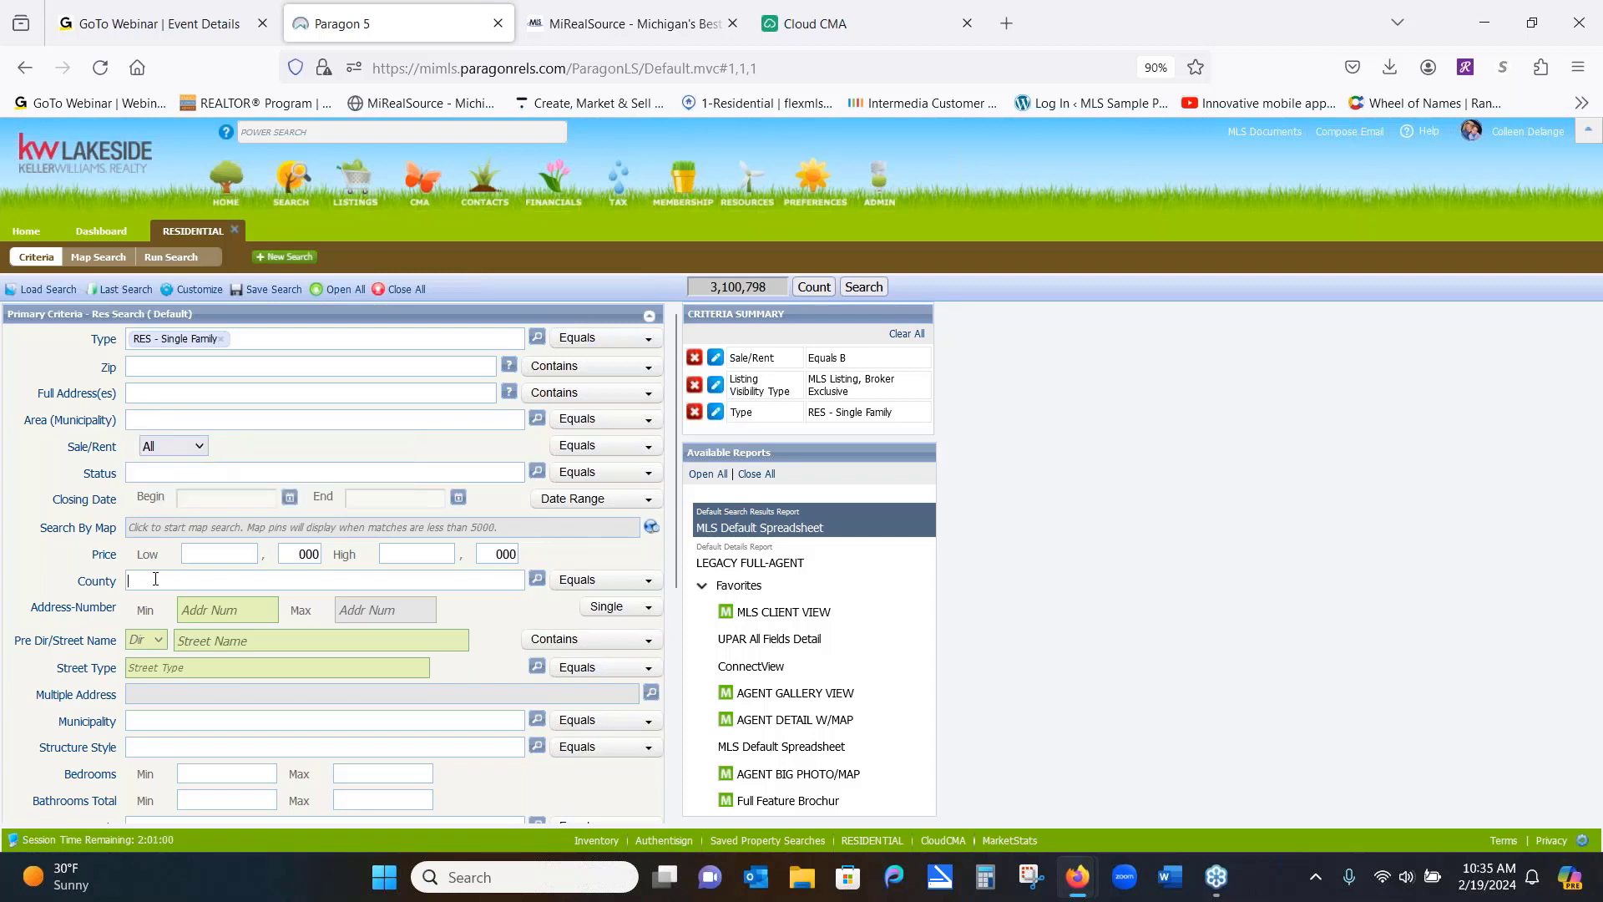
type("macom")
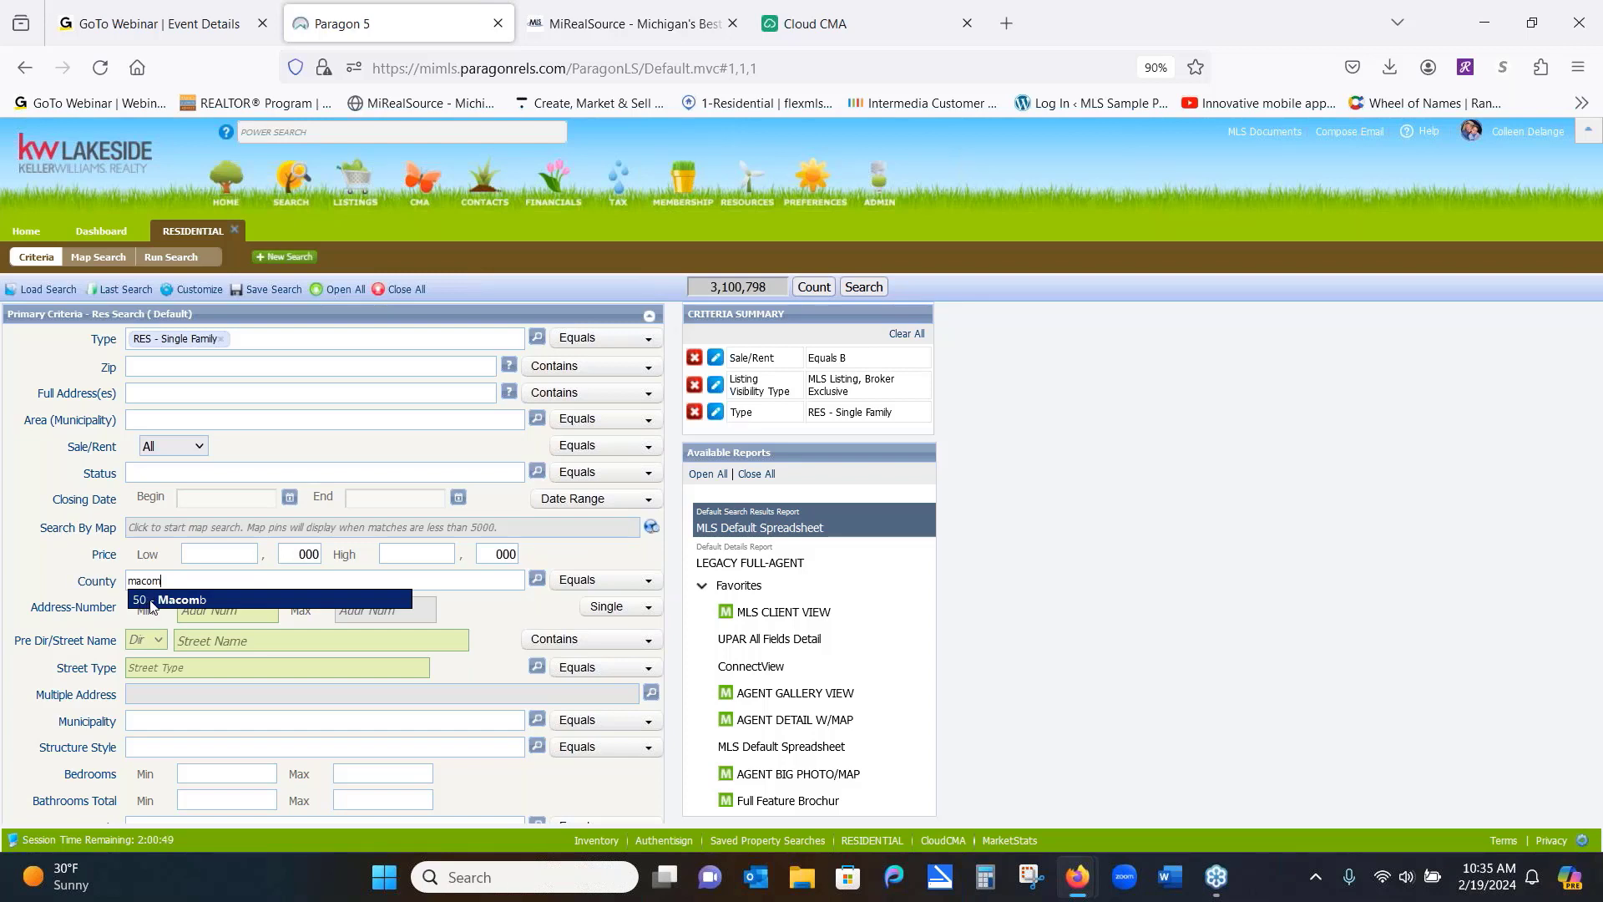
left_click(166, 420)
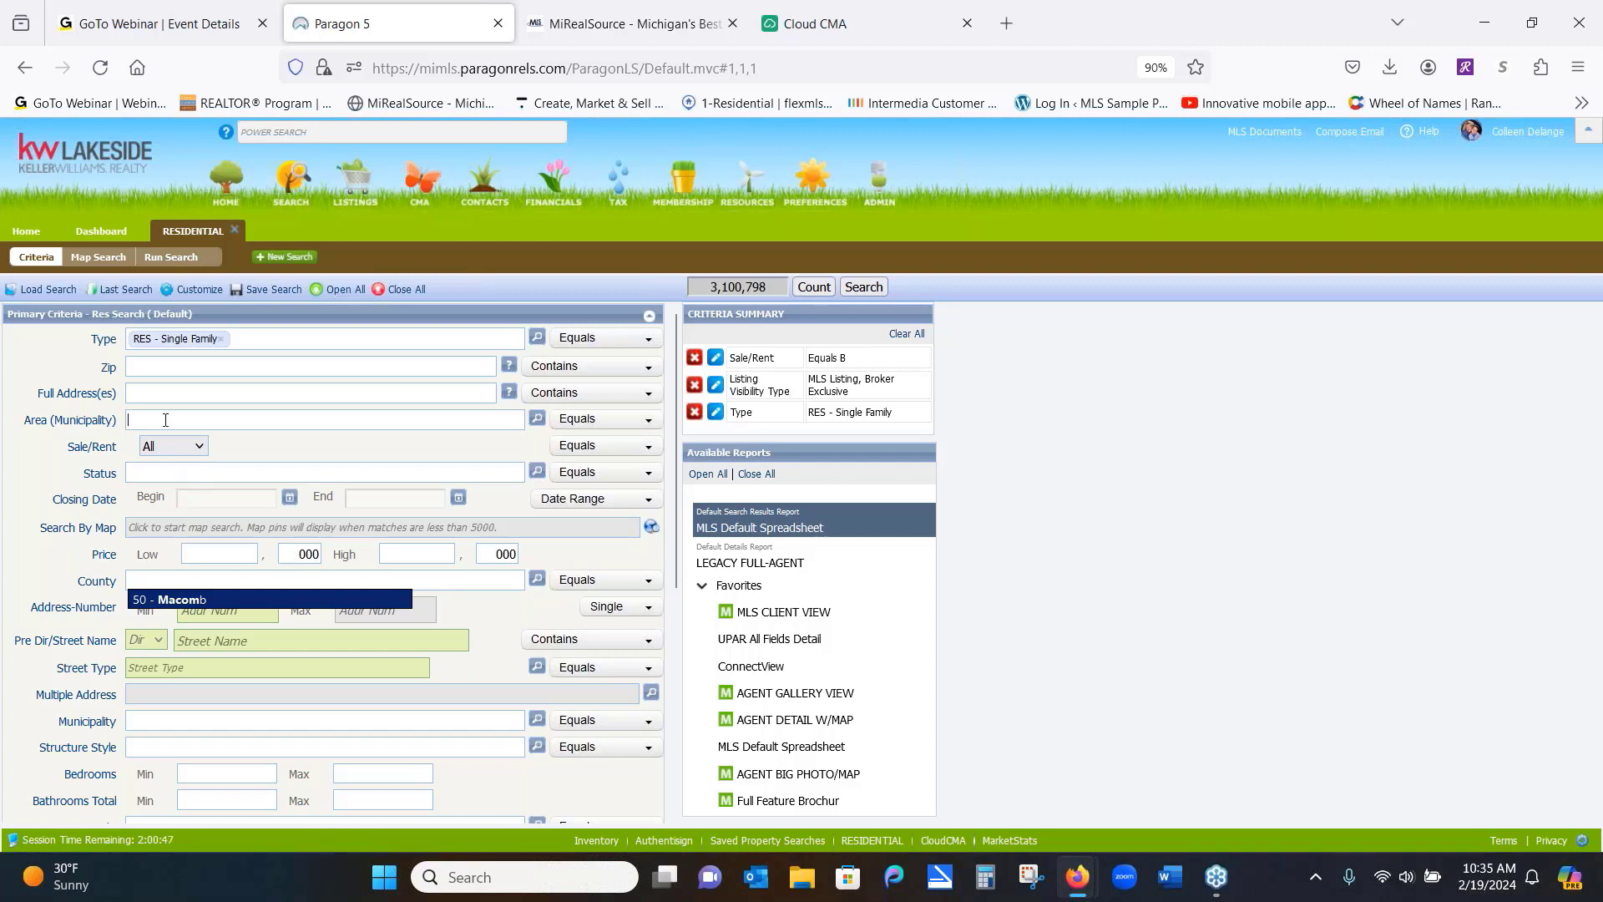
type("clin")
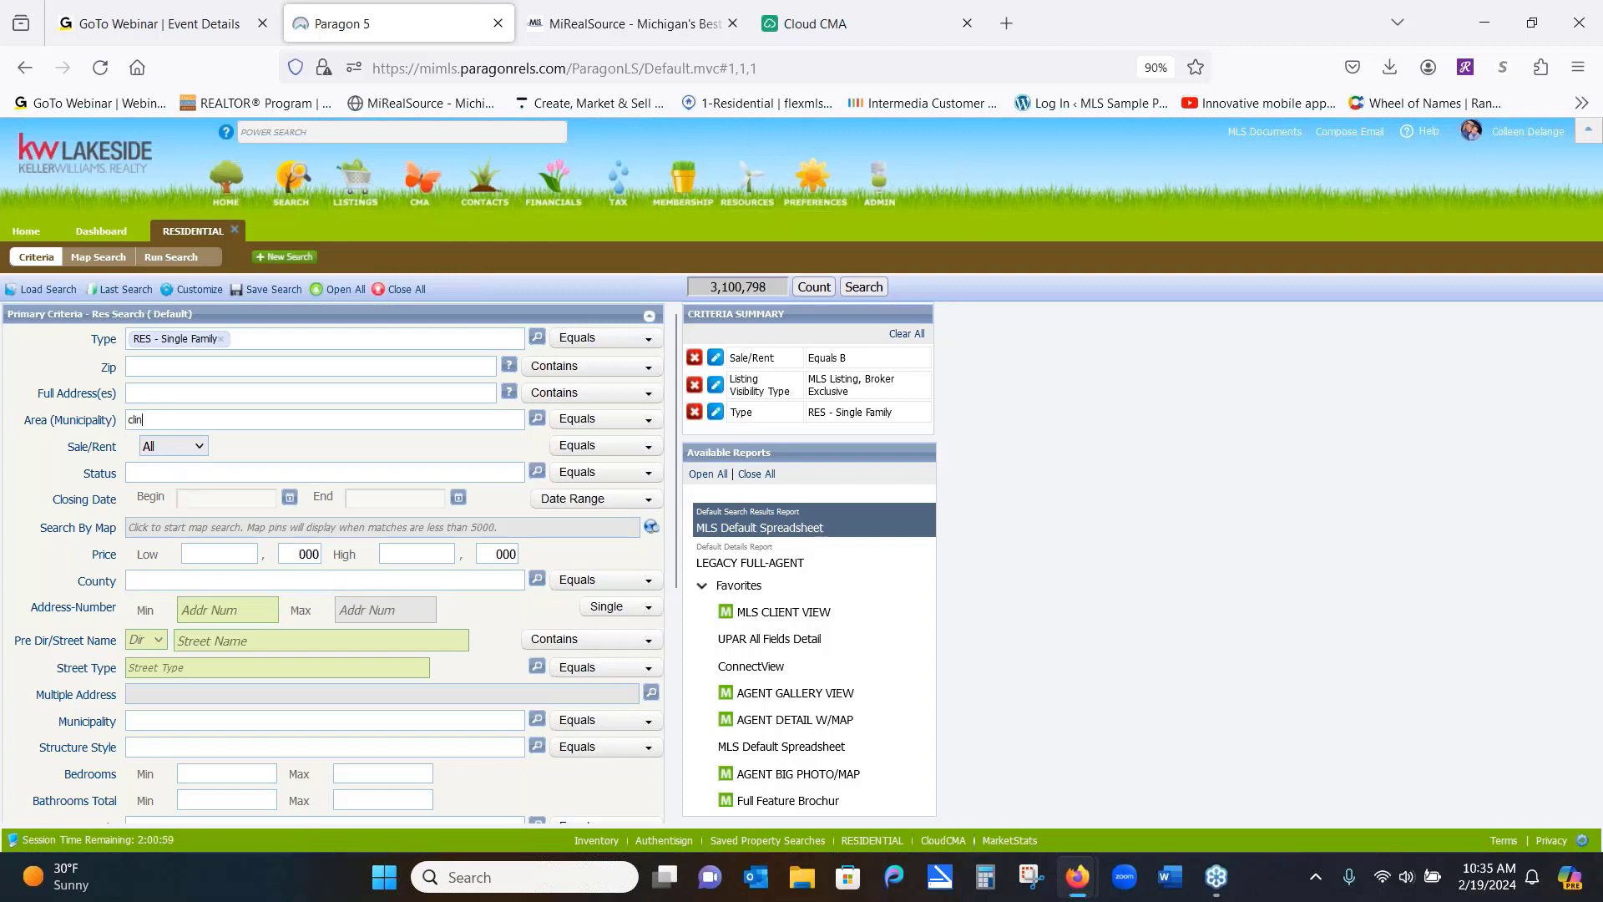
type("t")
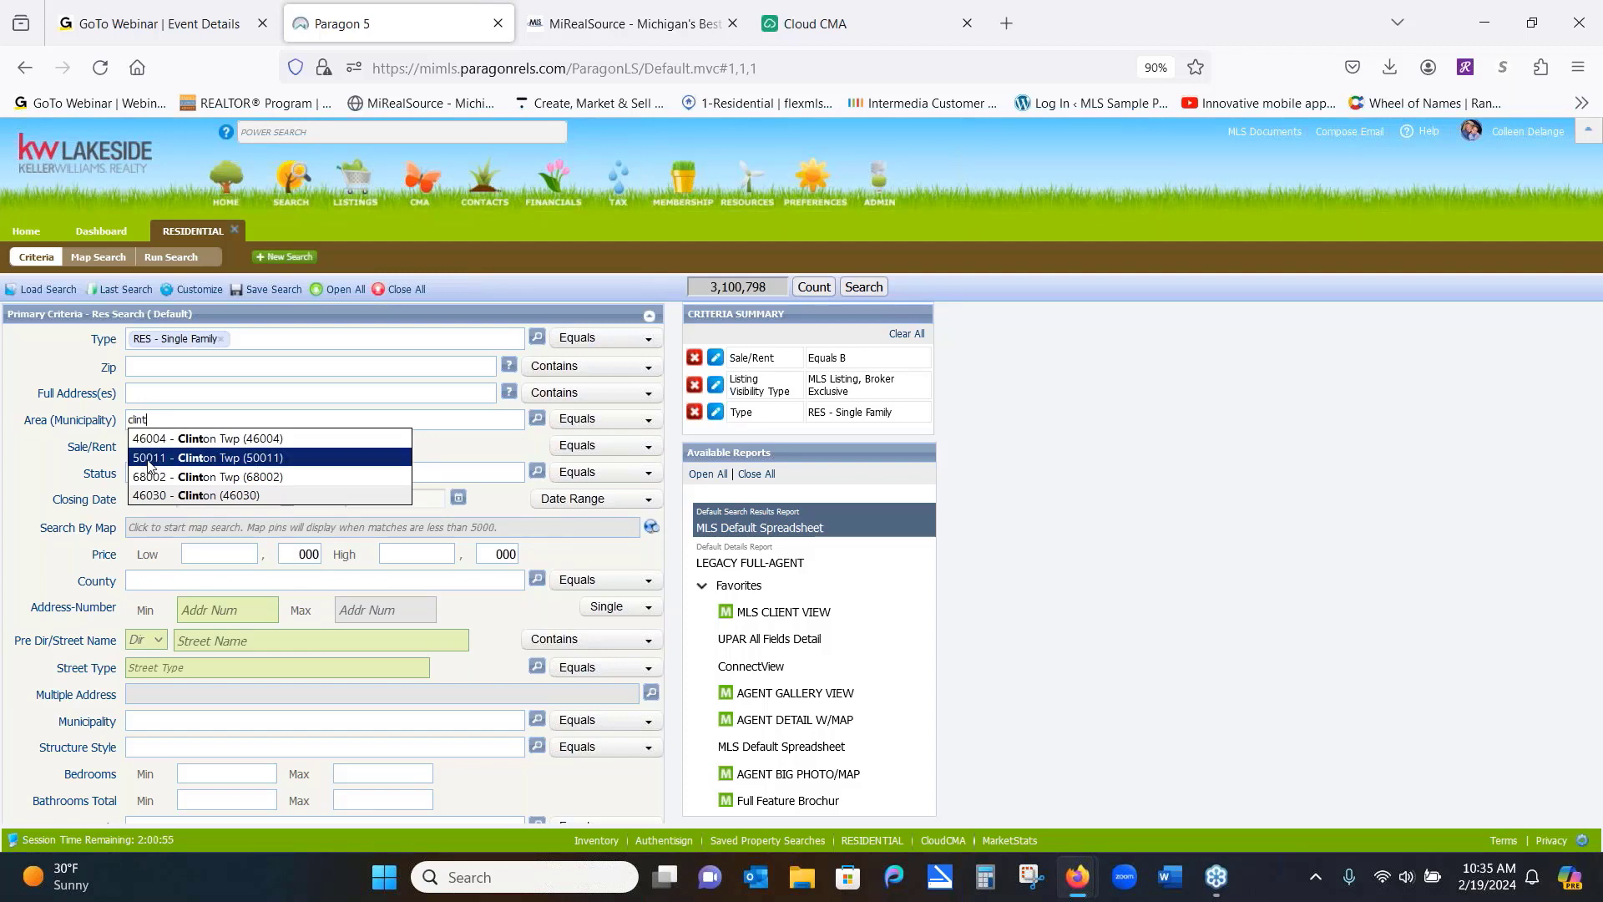
left_click(493, 451)
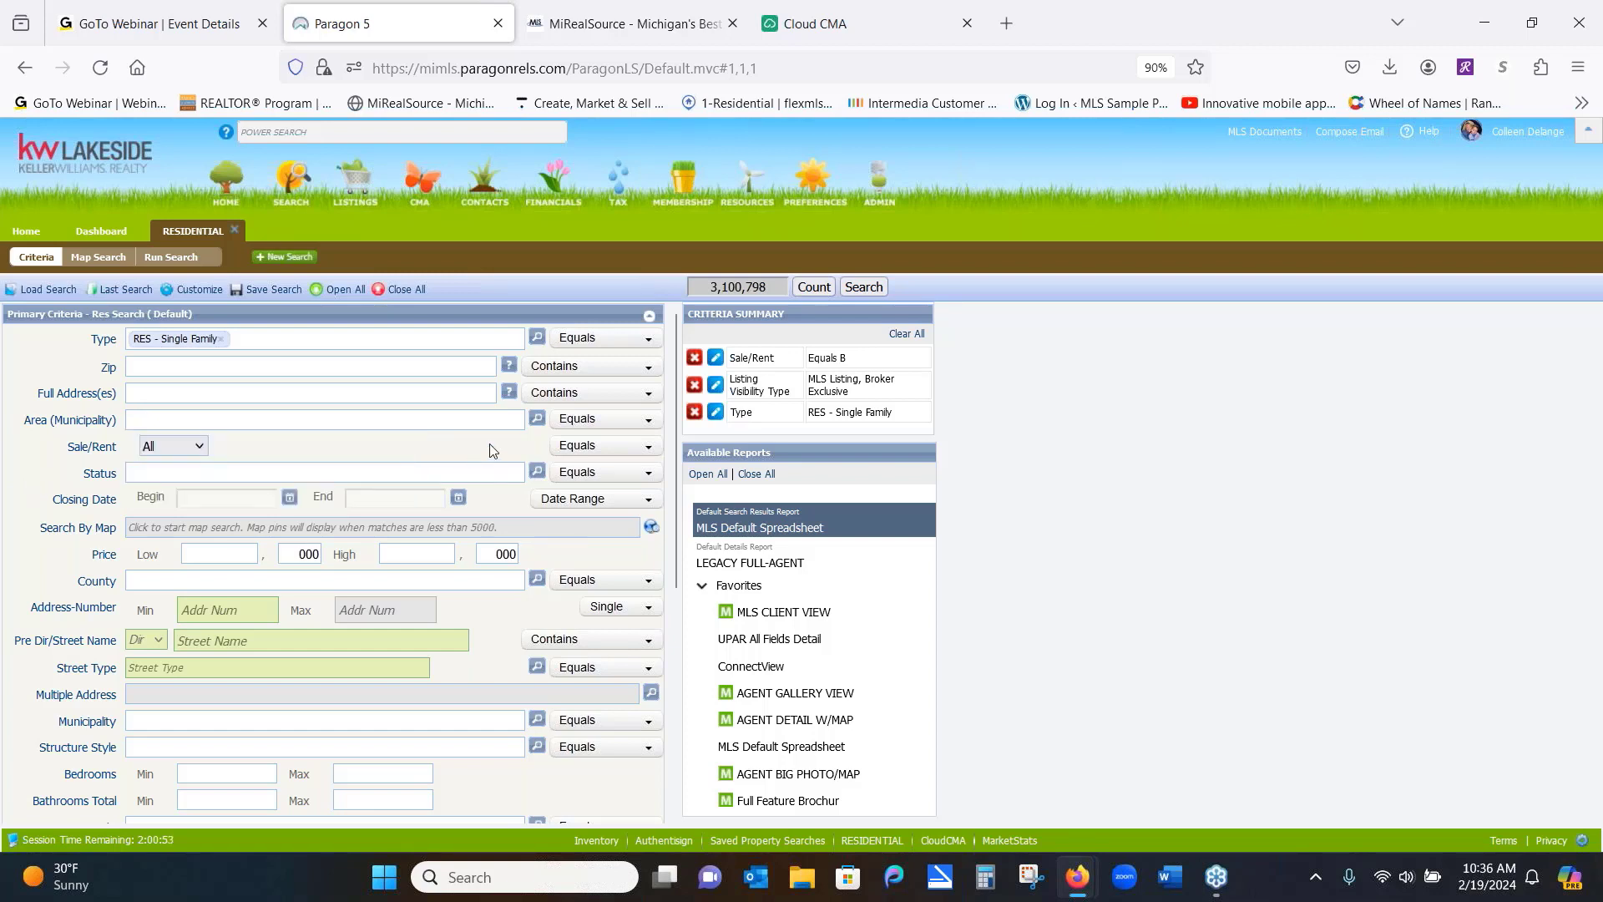
Set County to 50 - Macomb, narrowing matches to 469,828
left_click(206, 584)
type("maco")
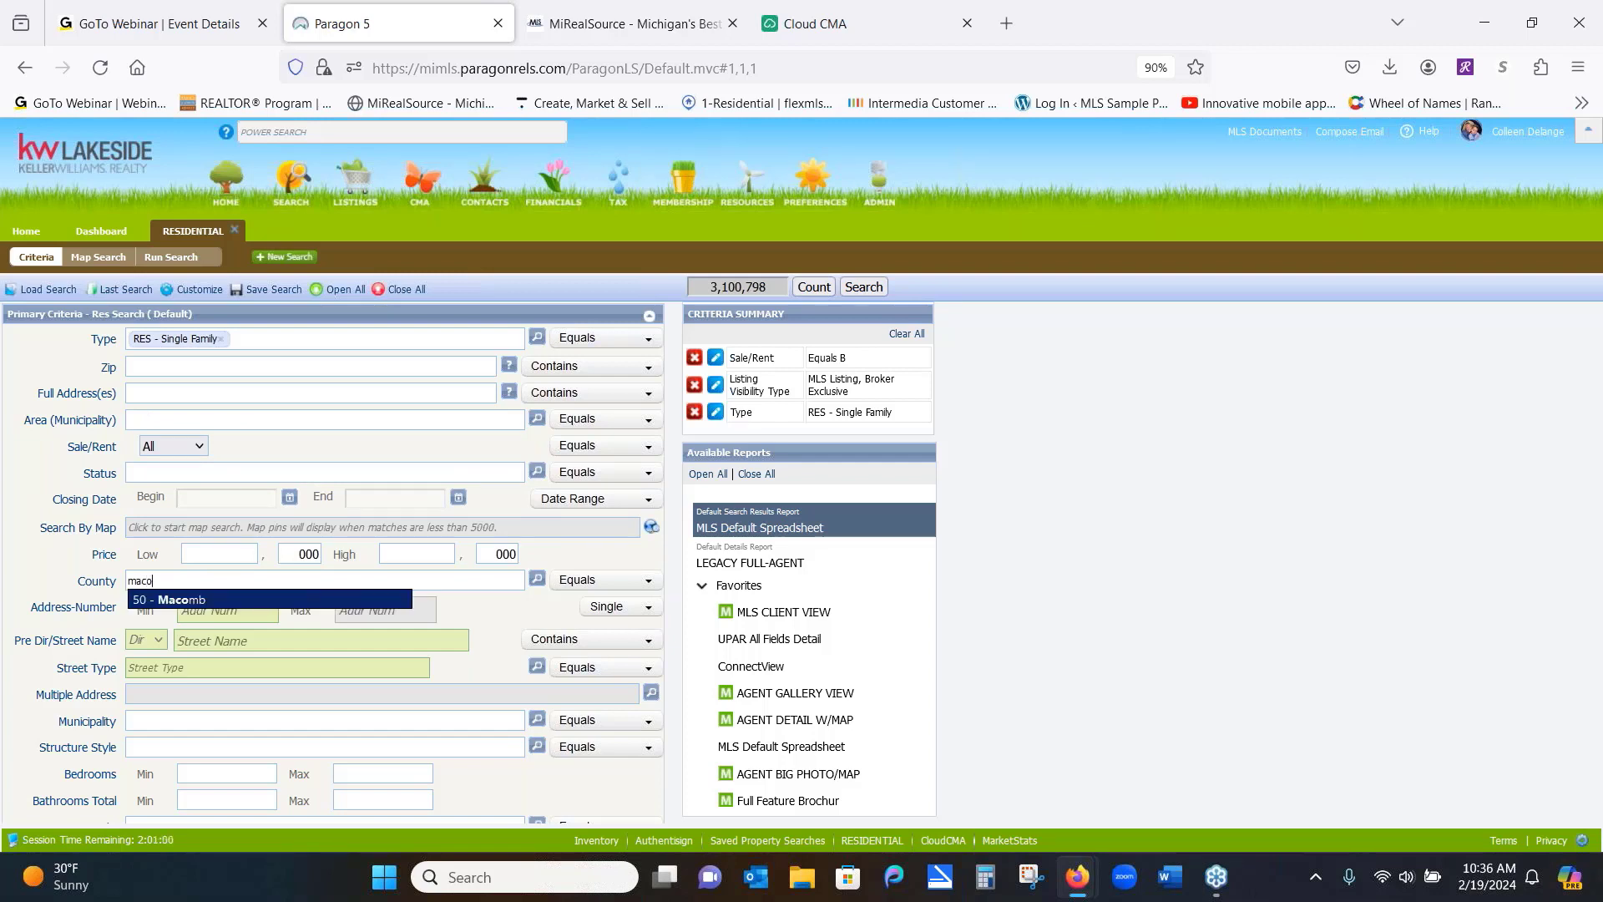
left_click(204, 601)
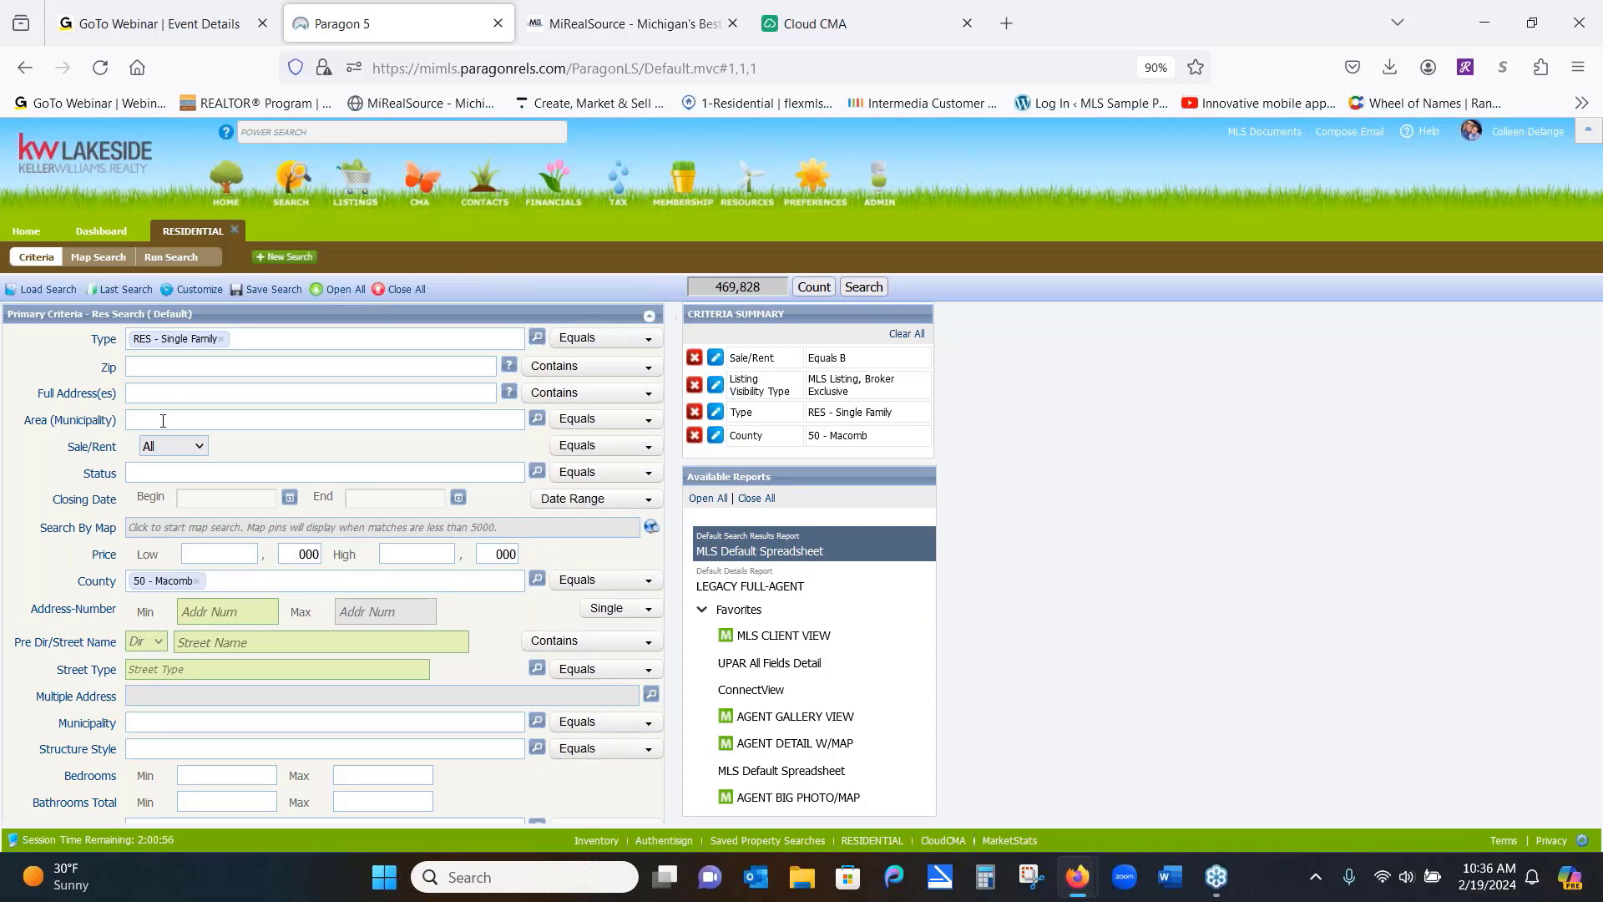
Remove the 50 - Macomb county tag, restoring the count to 3,100,799
type("cl")
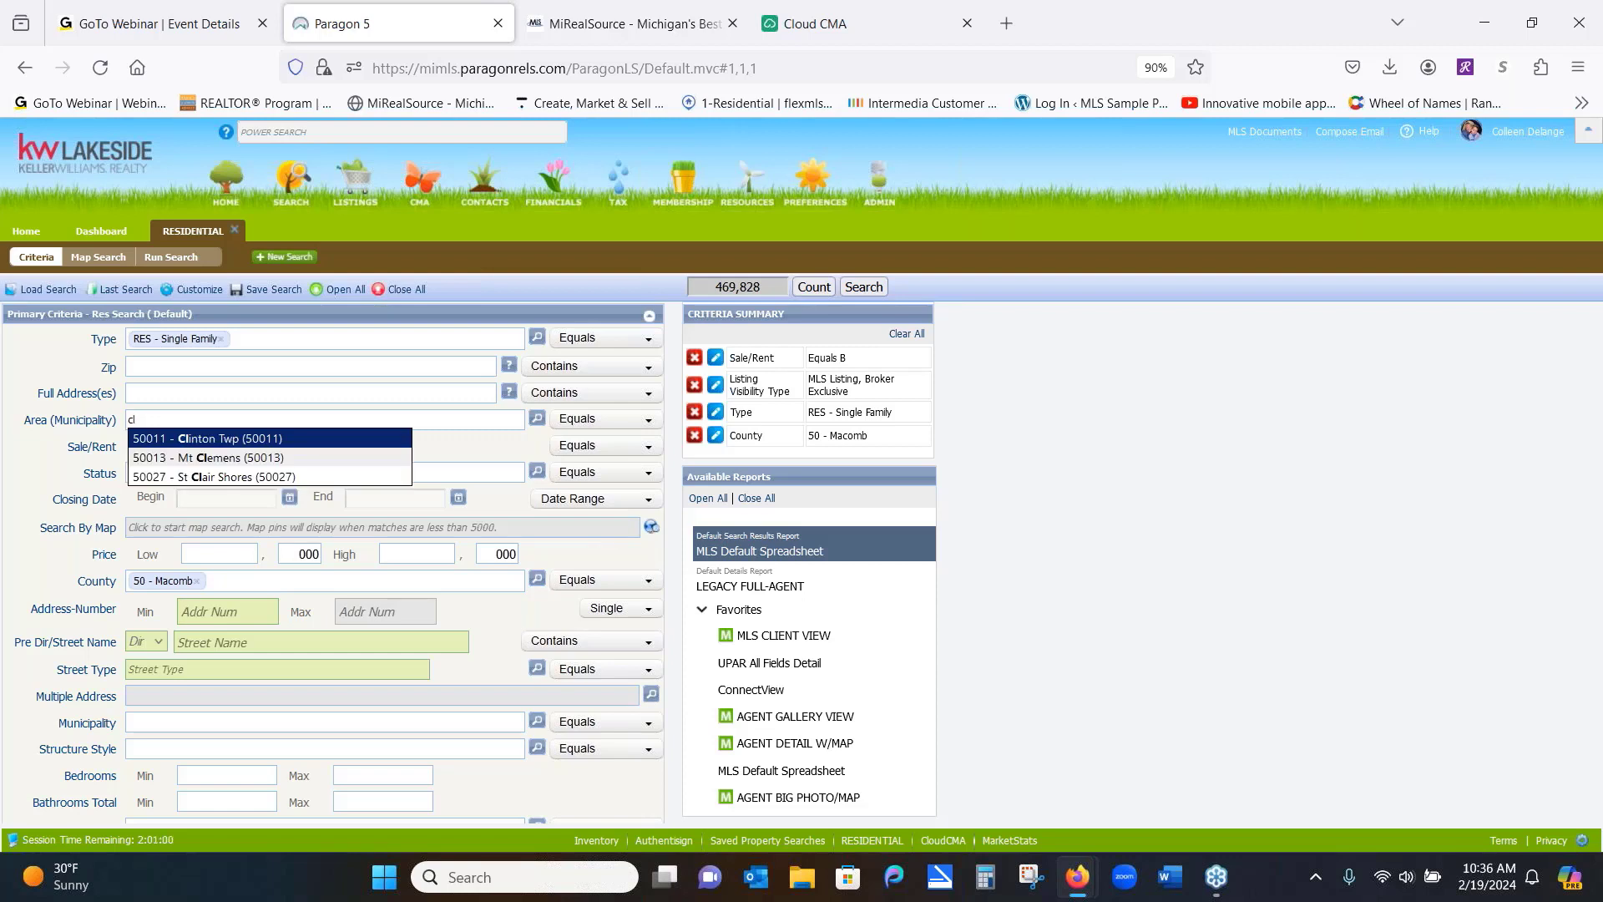
type("in")
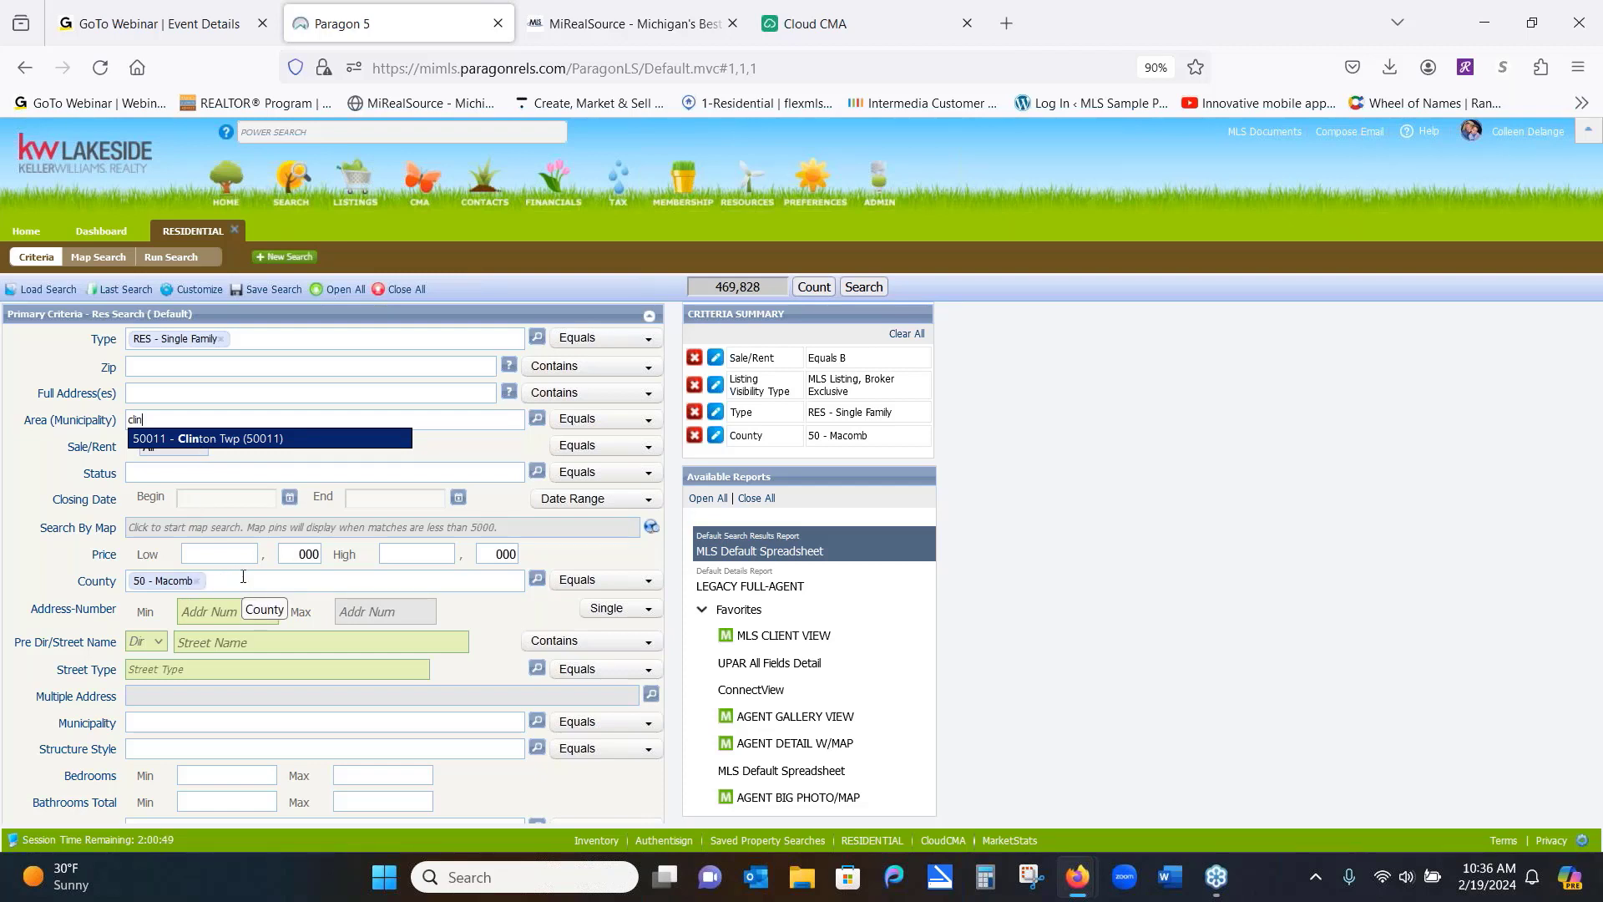
right_click(199, 585)
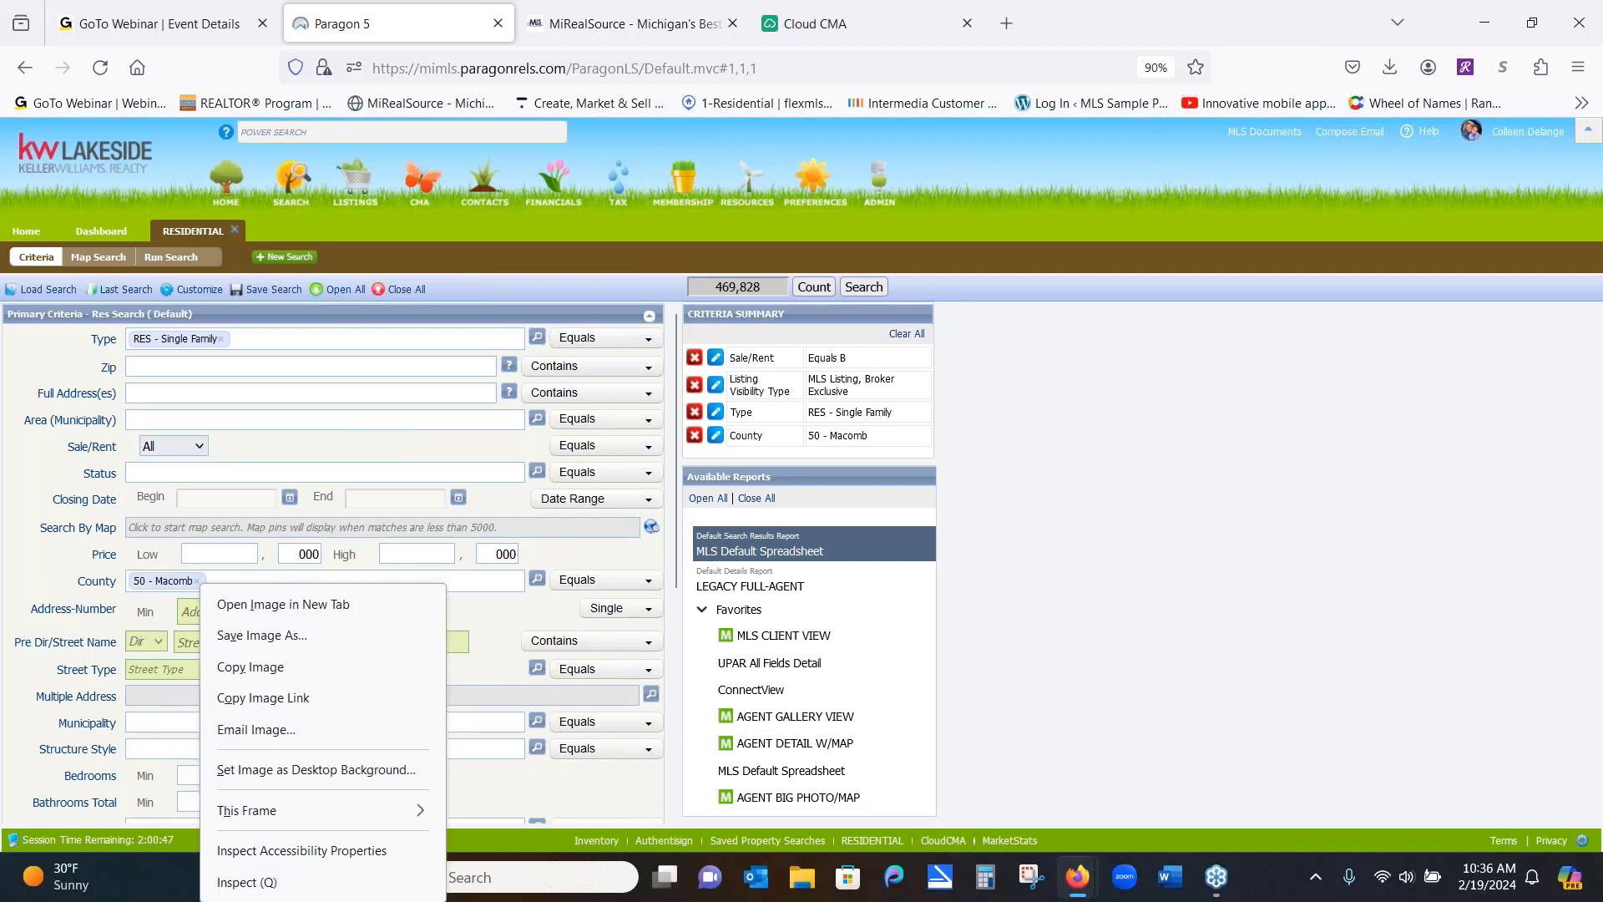
left_click(199, 583)
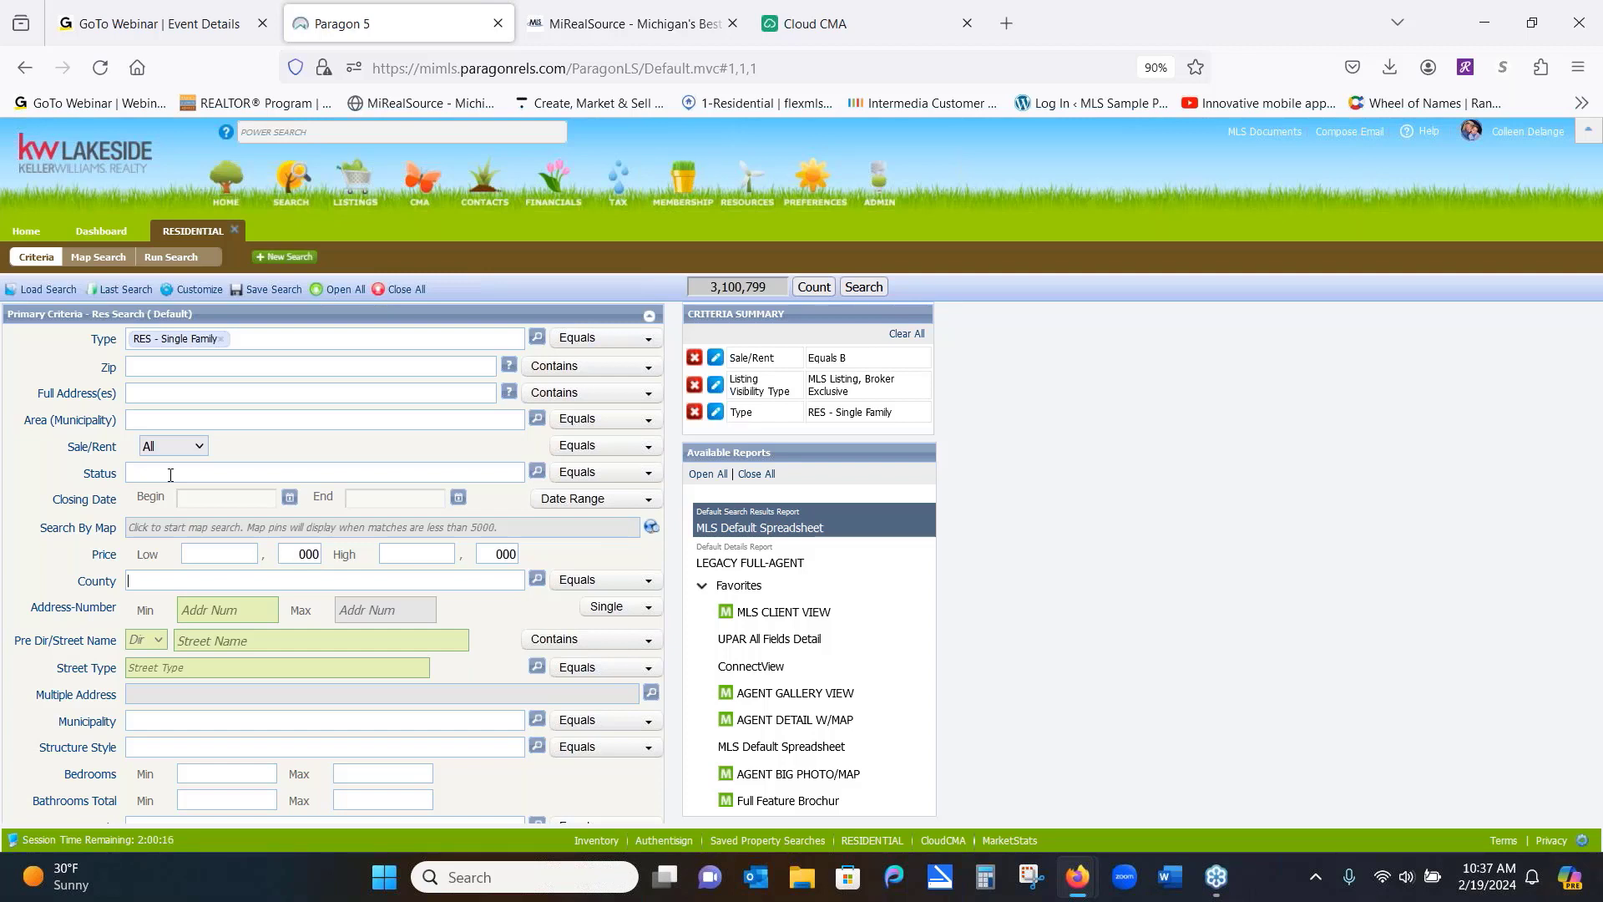
Set Sale/Rent to For Sale and enter 'ster' as the area municipality
left_click(201, 445)
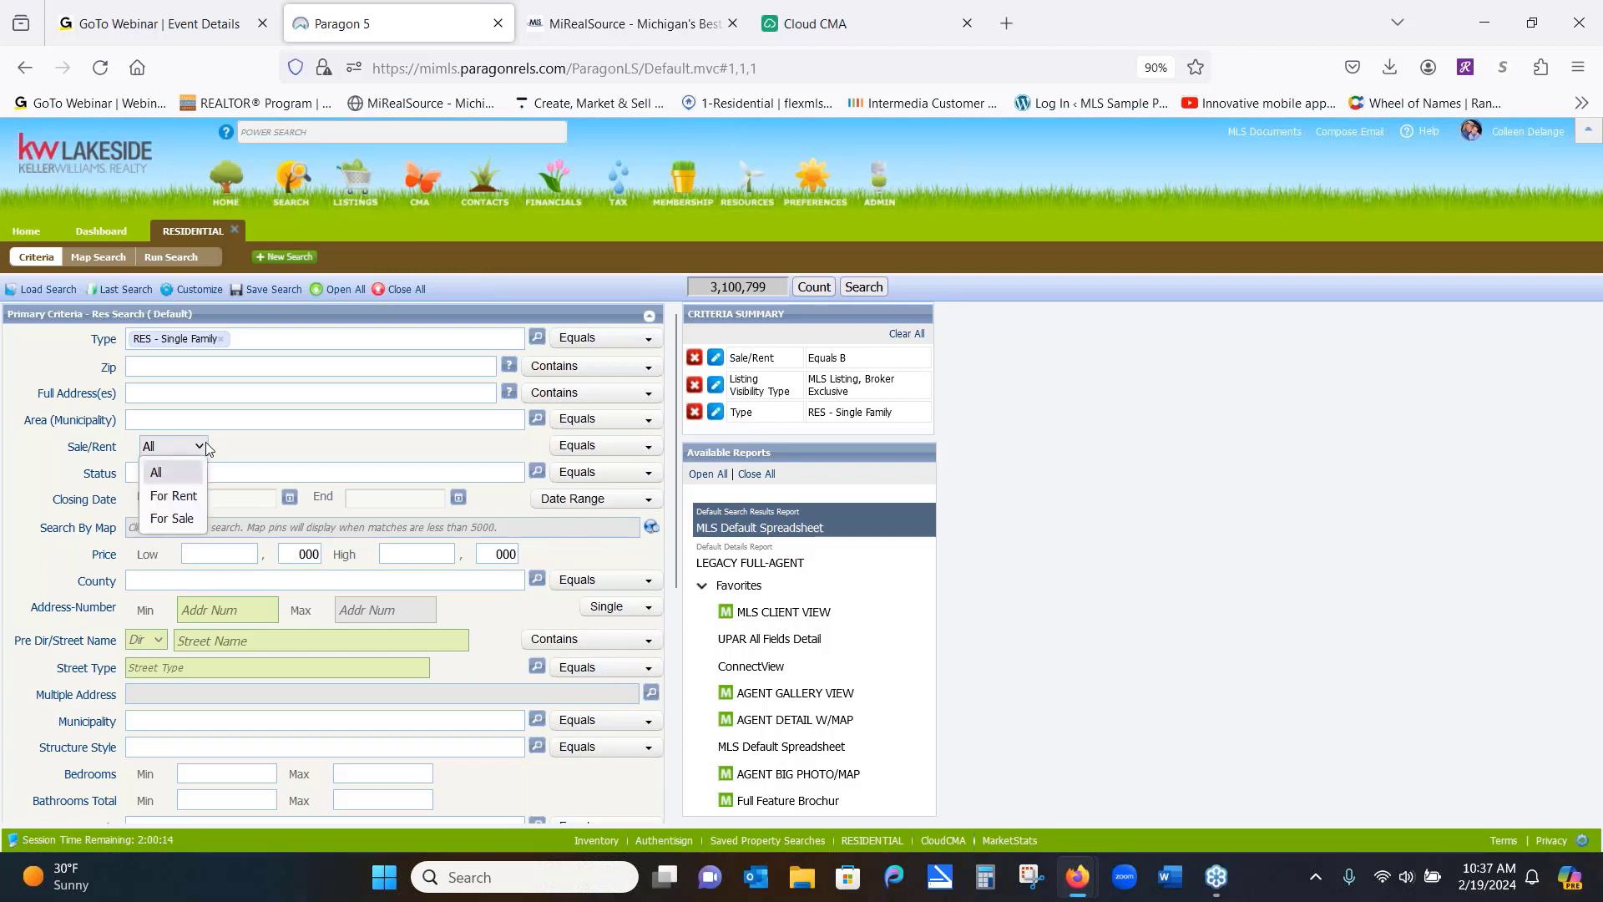
left_click(187, 518)
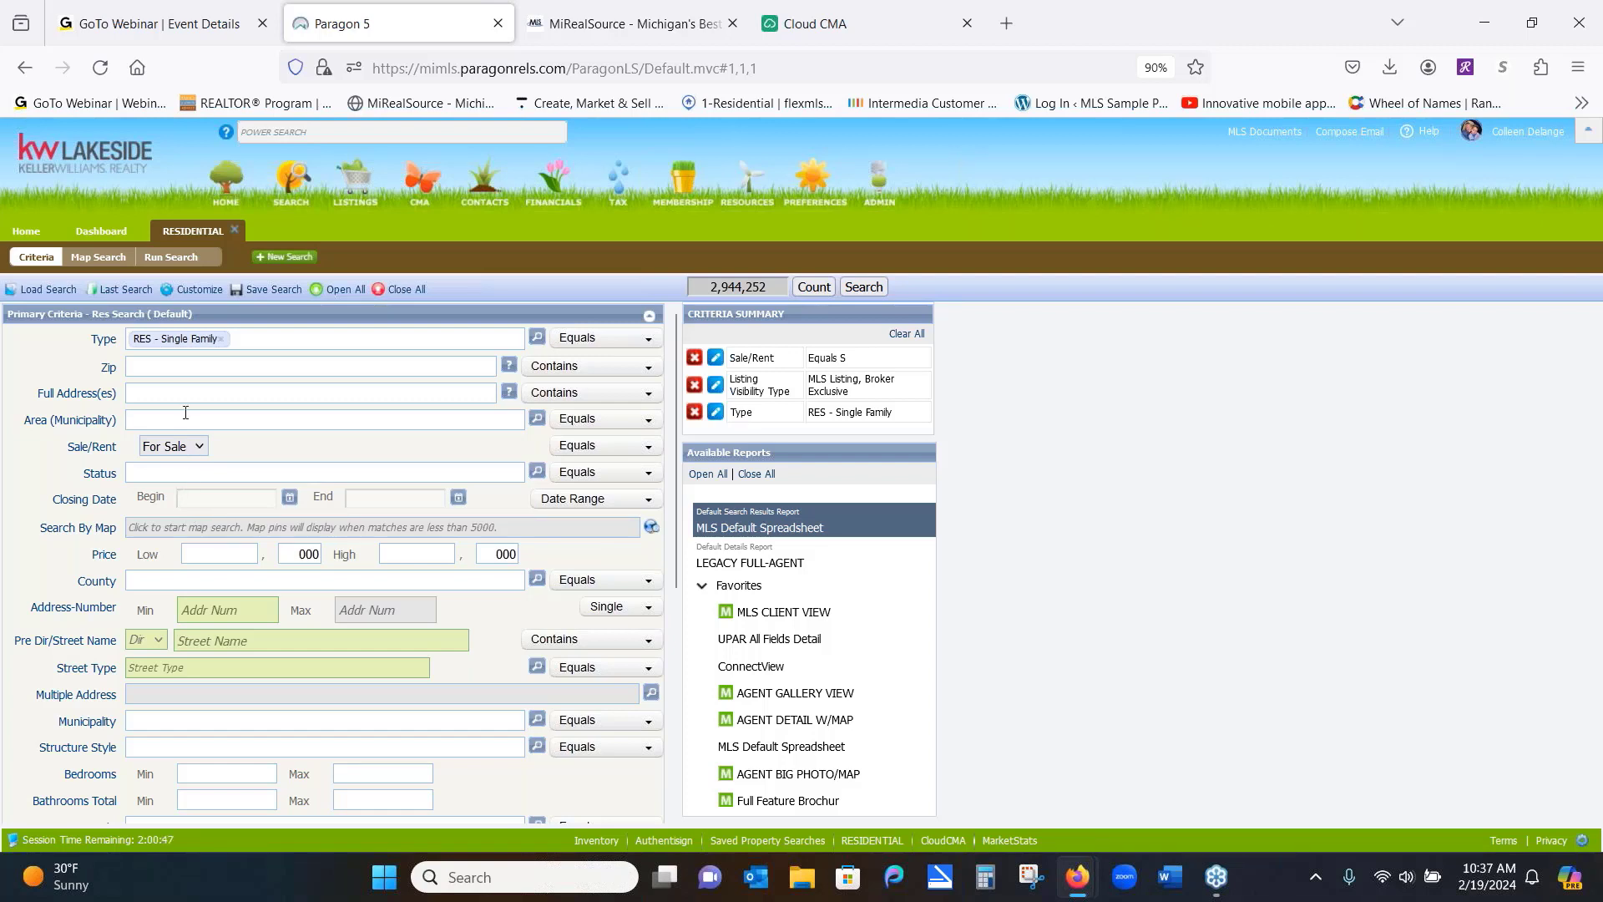
type("ter")
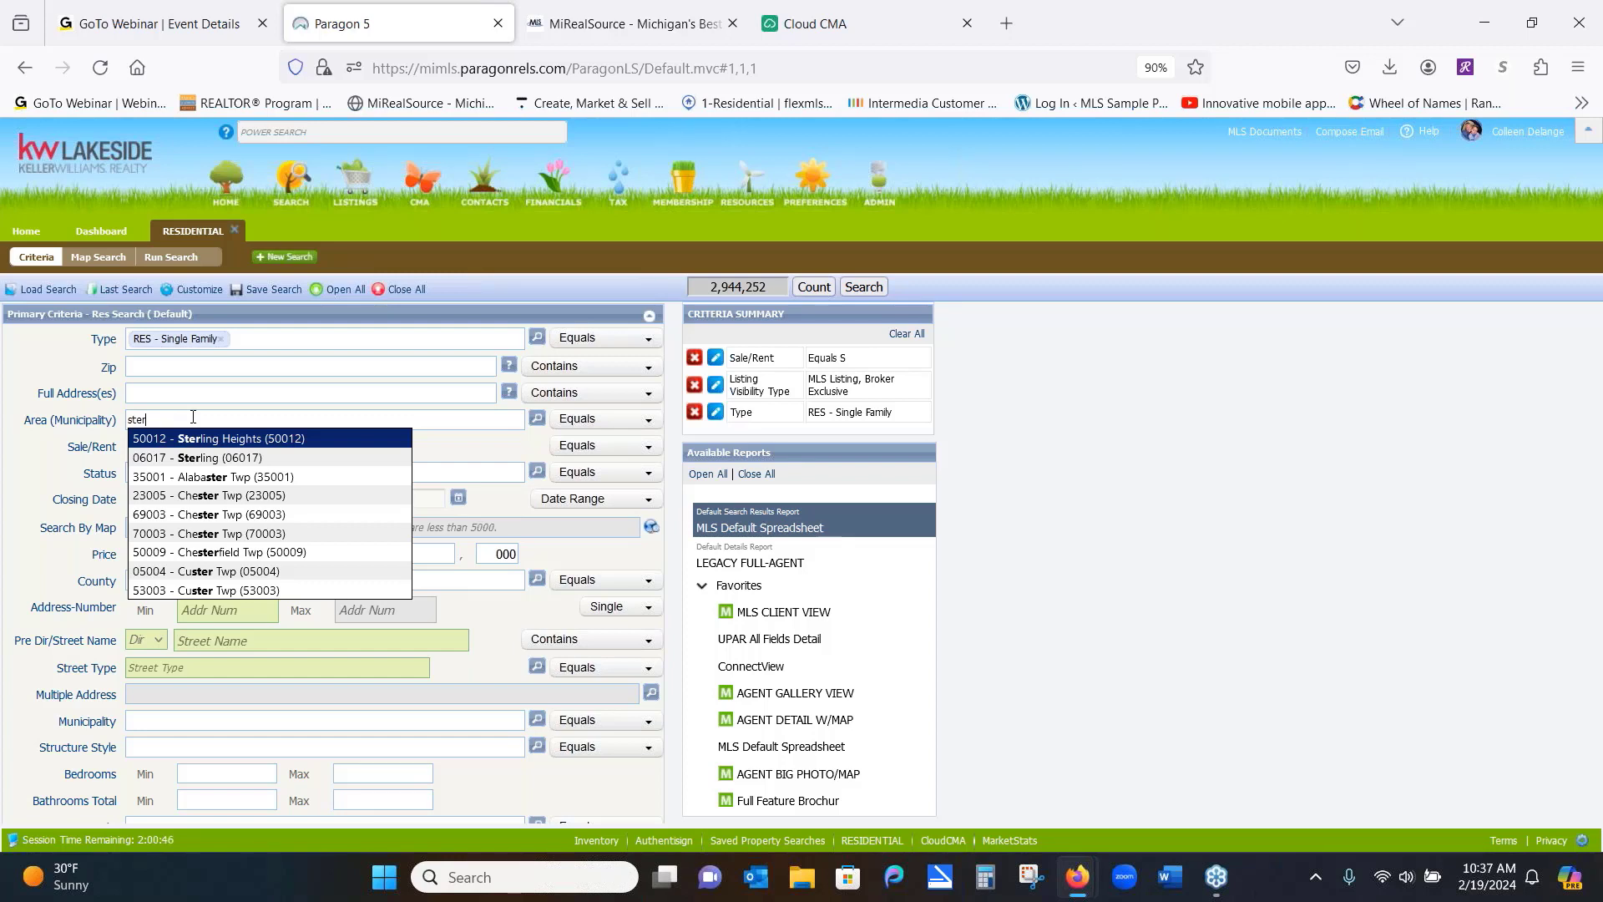
key("BackSpace")
key("BackSpace")
key("BackSpace")
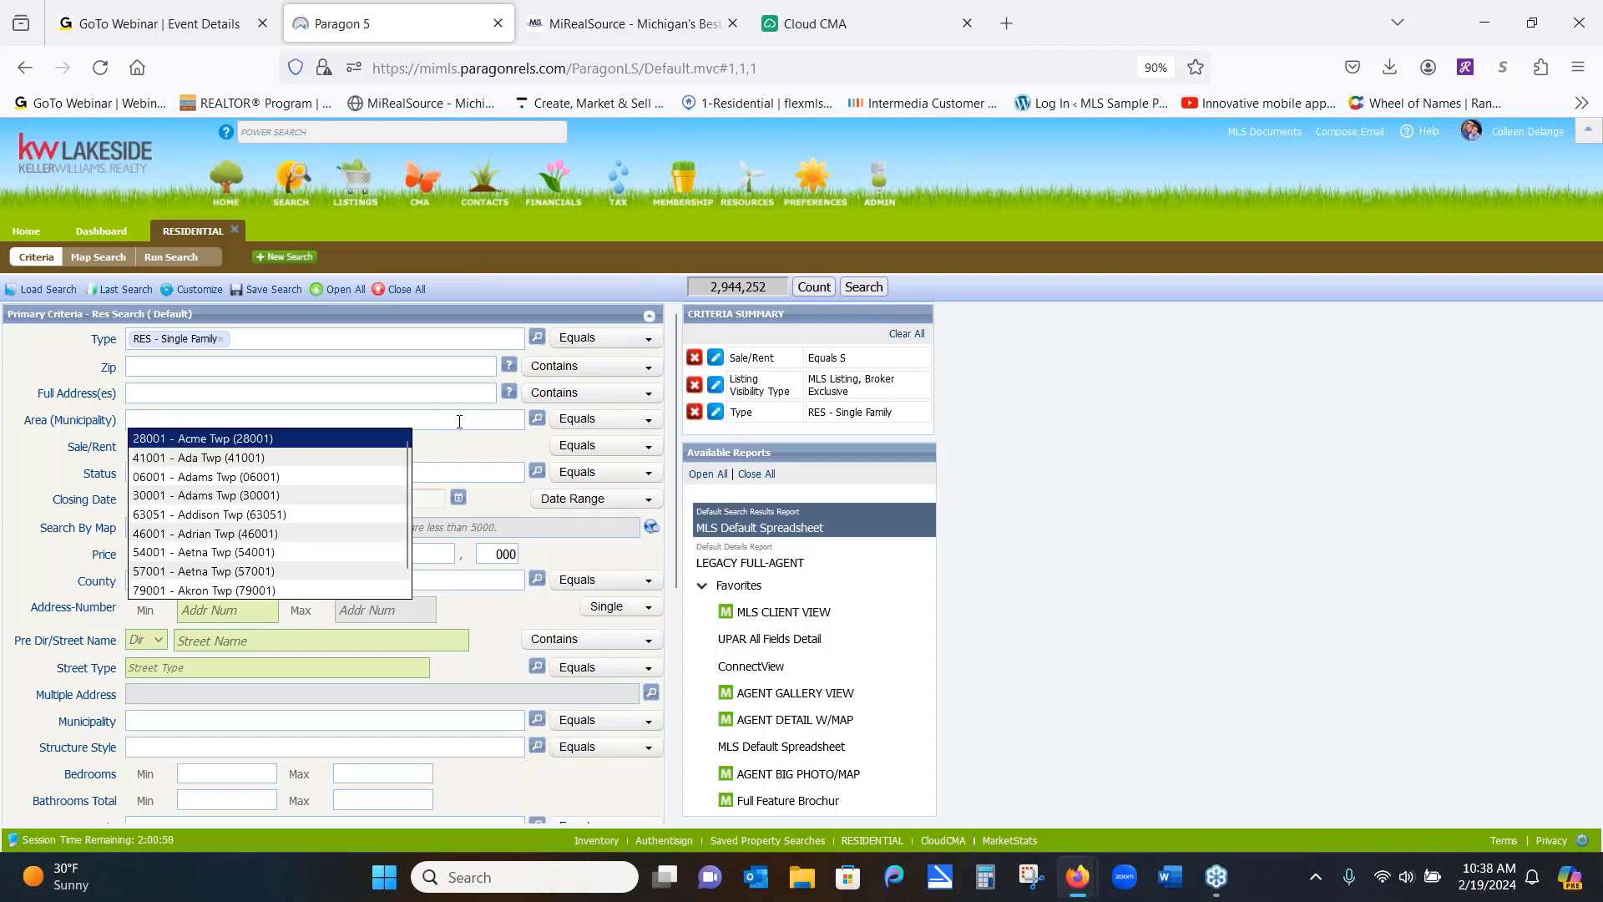
In the Area lookup, search for areas that begin with 50
left_click(536, 420)
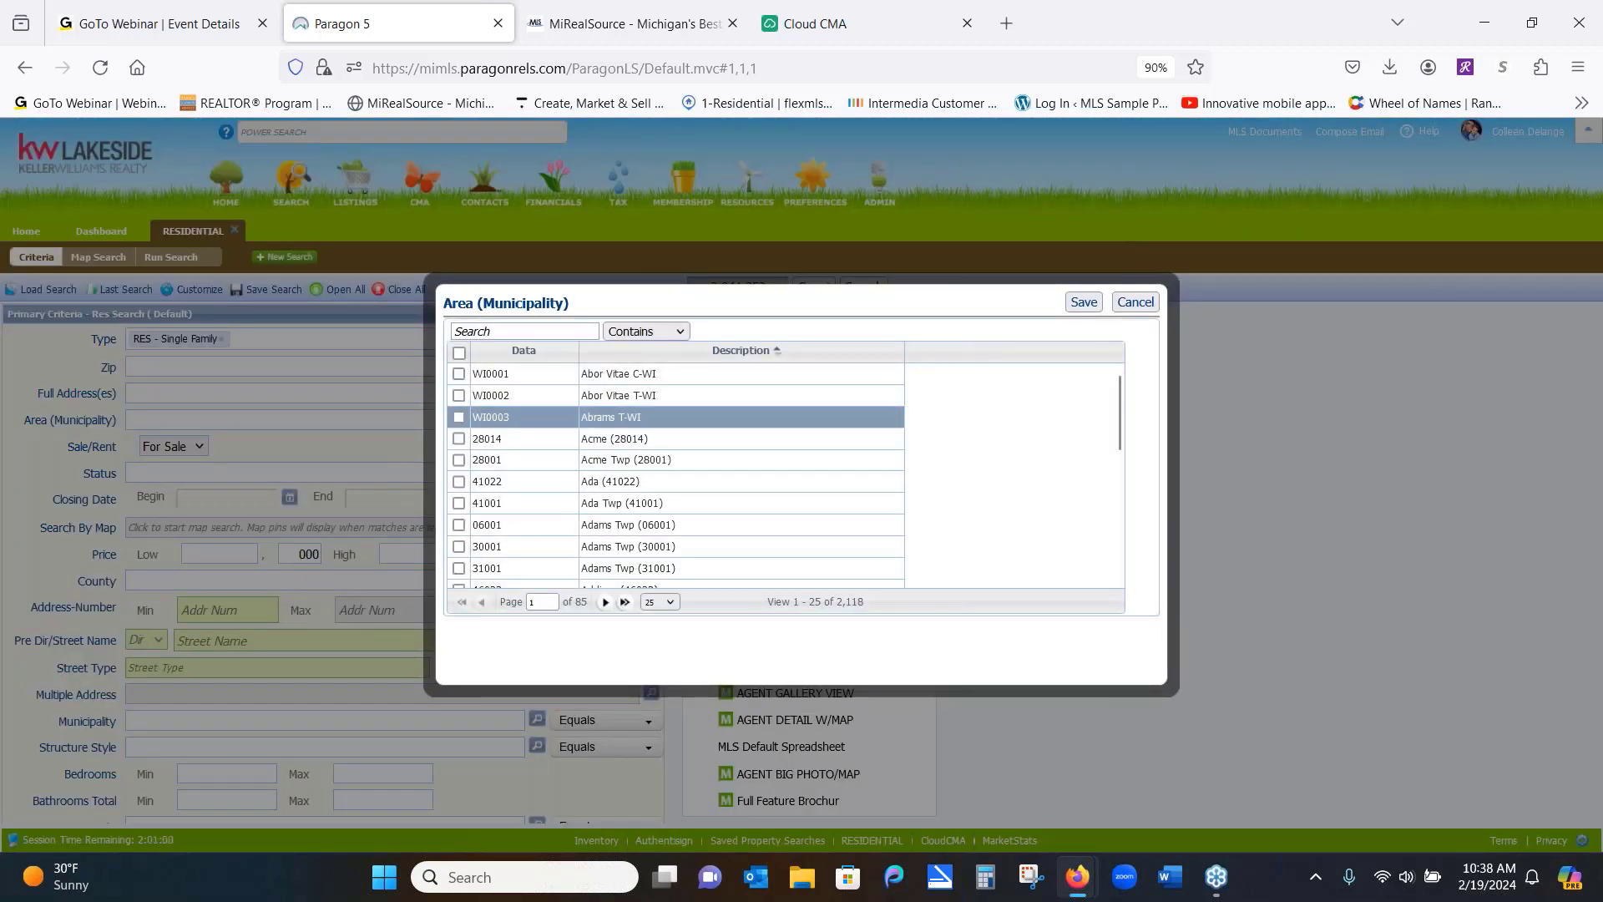
left_click(480, 328)
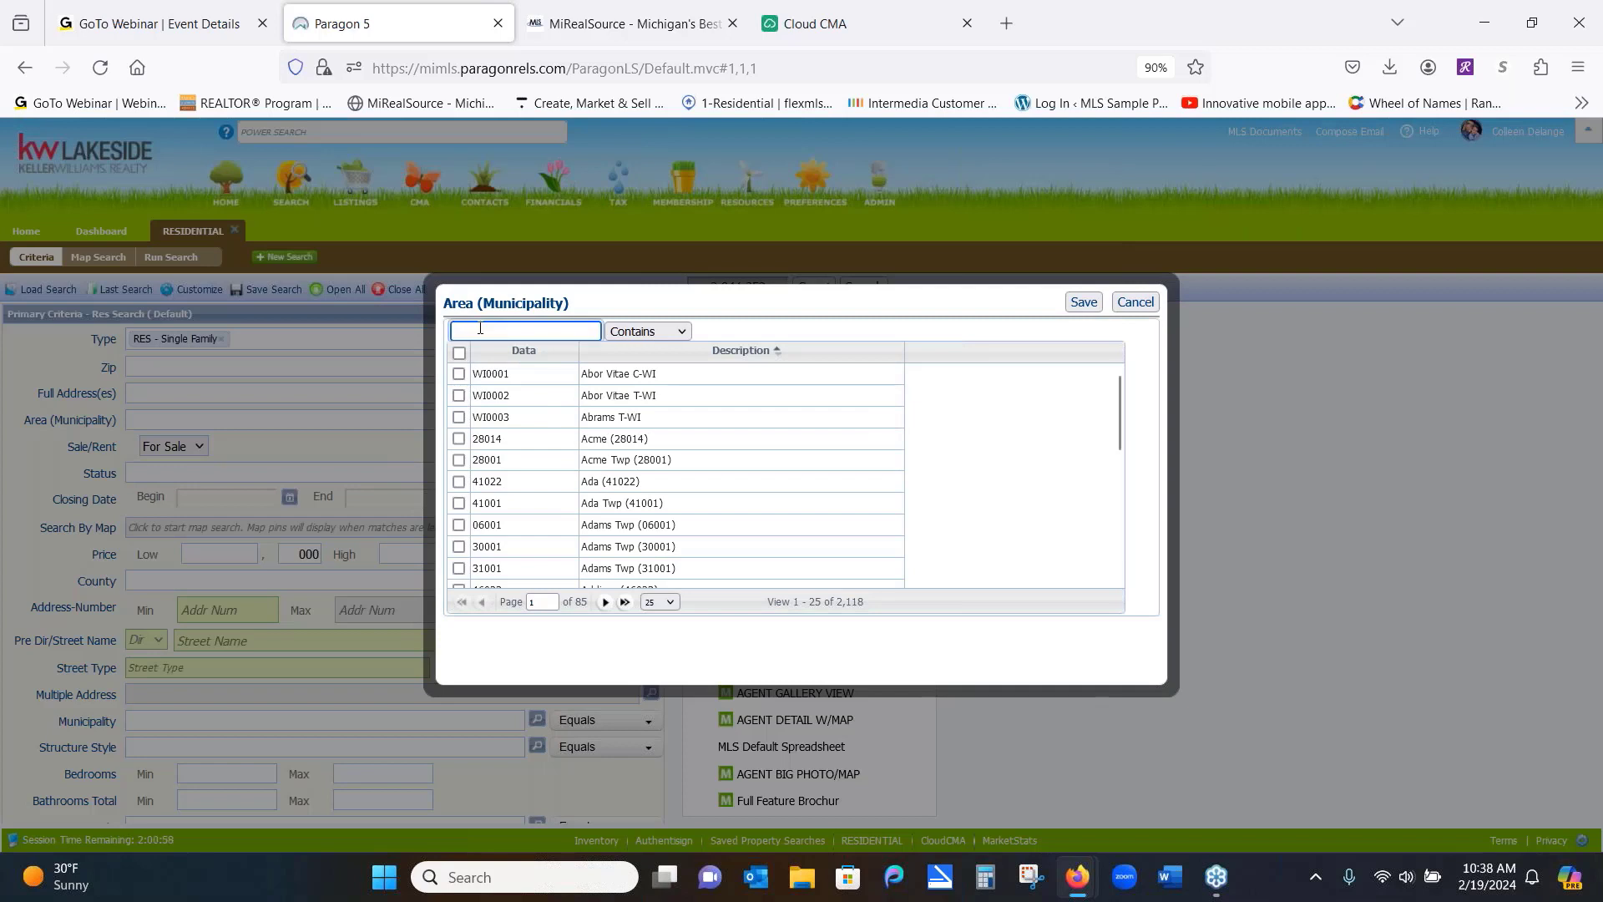
type("50")
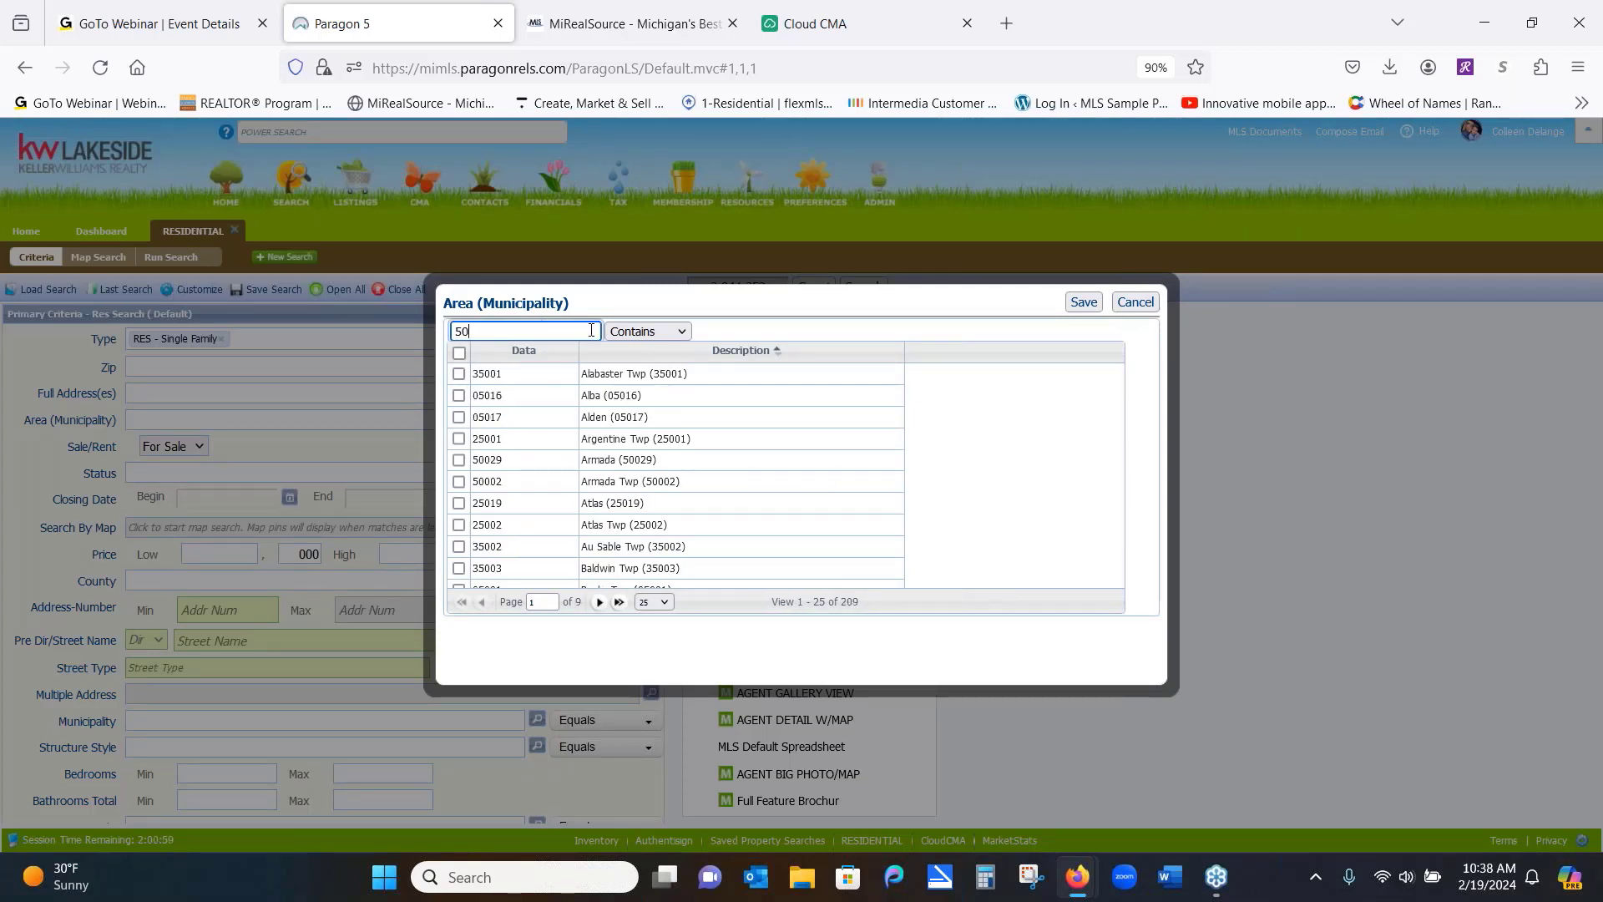
left_click(659, 334)
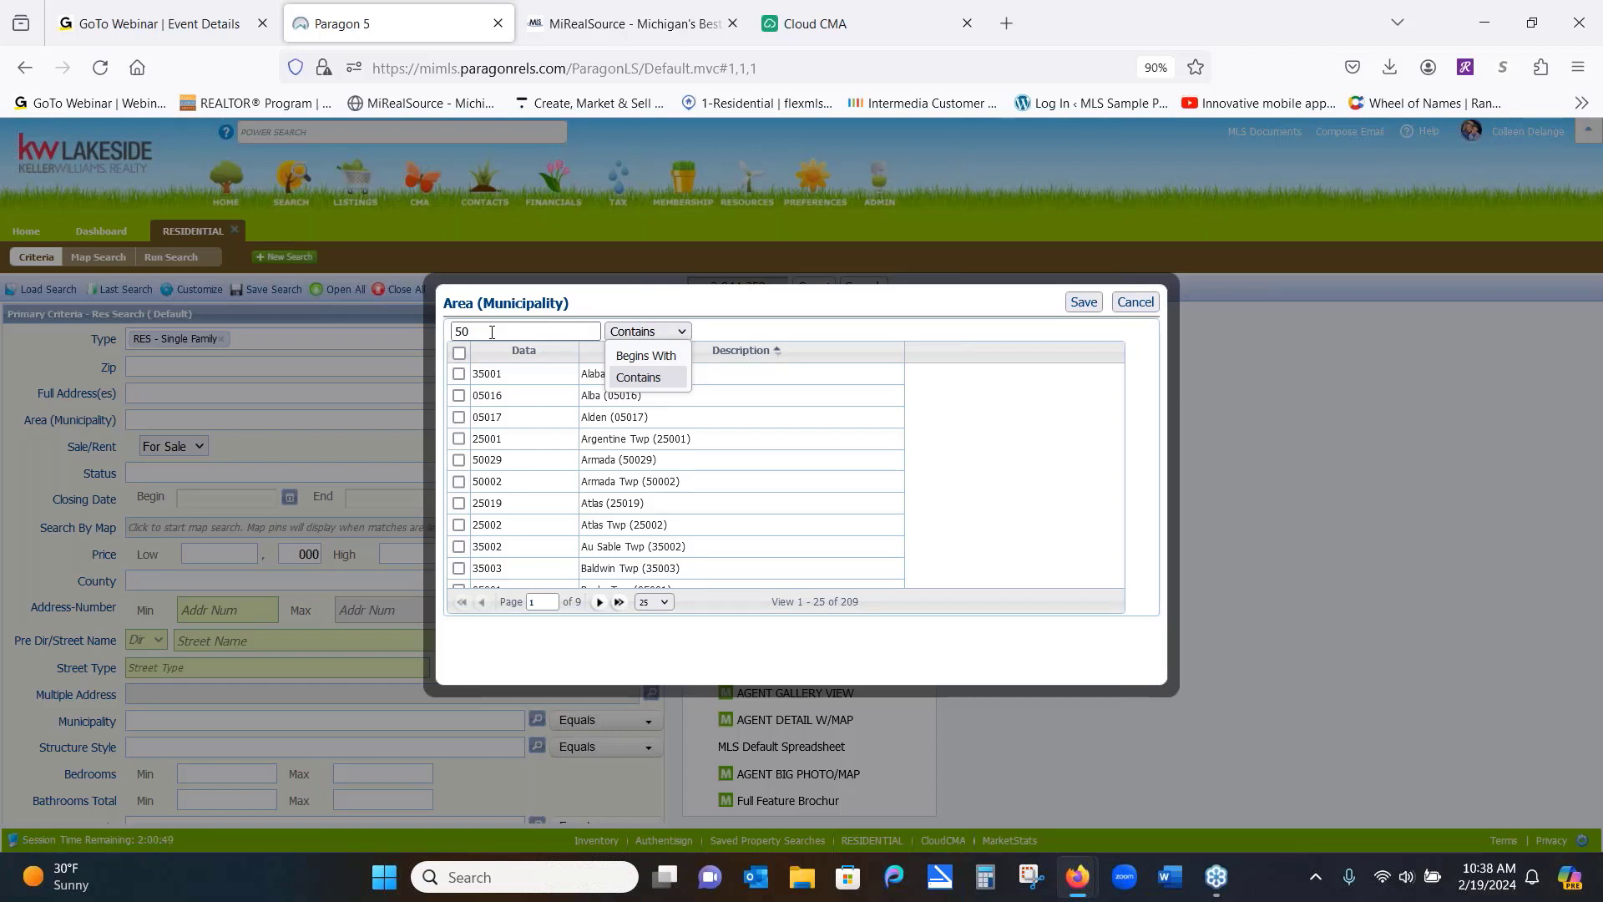
left_click(640, 356)
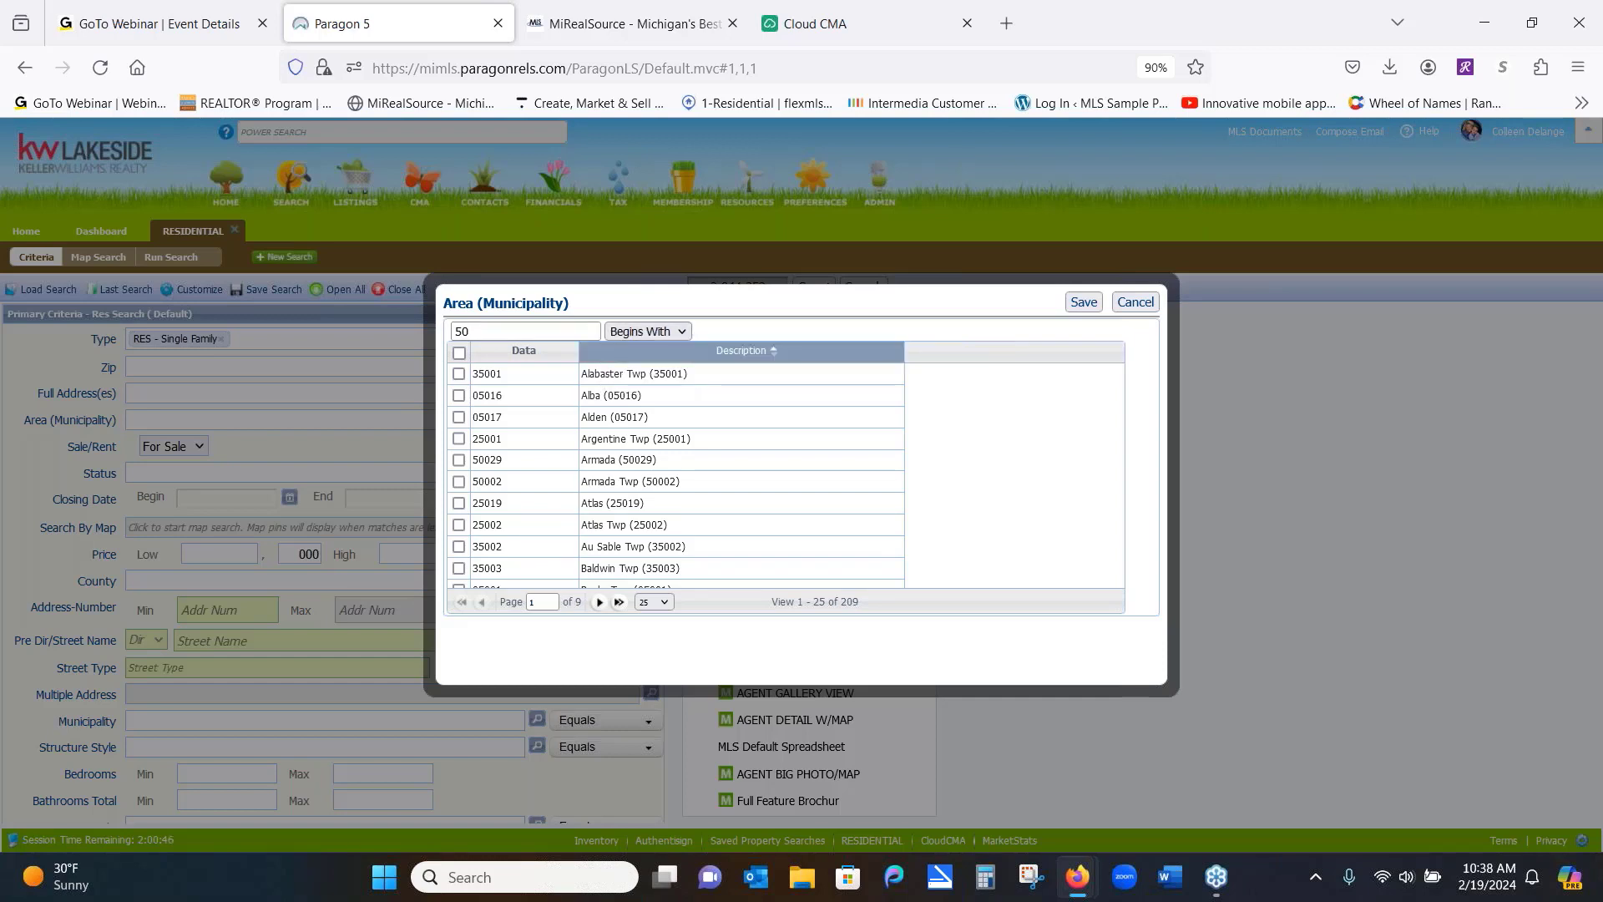
left_click(535, 332)
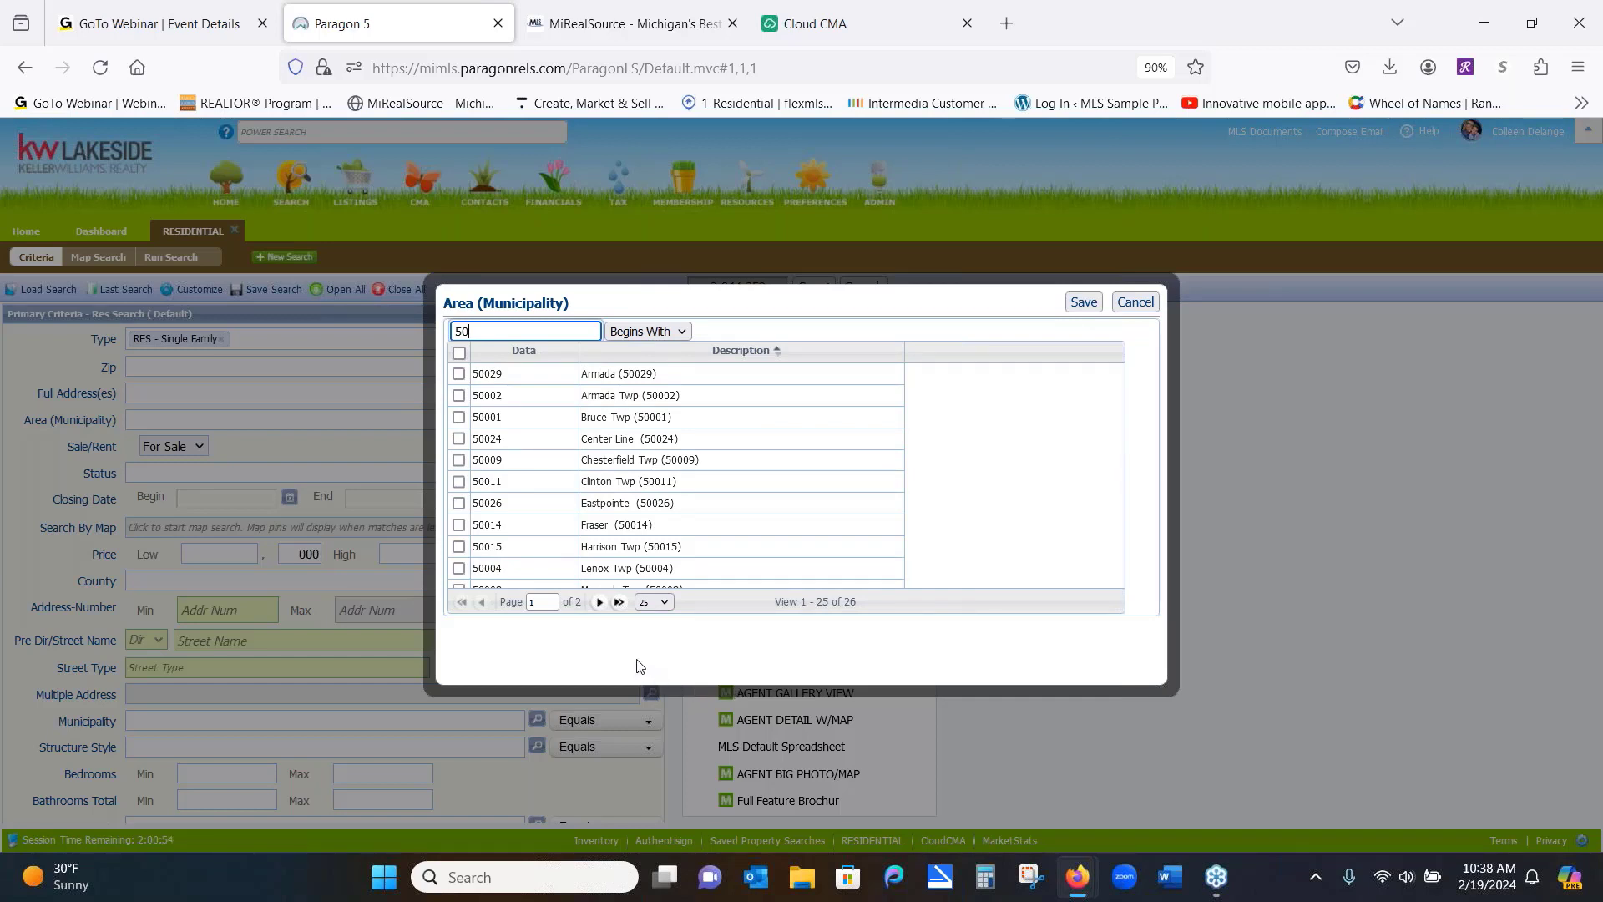
Show 50 rows per page, select the 50-coded municipalities, and save them (394,425 matches)
right_click(666, 606)
left_click(670, 604)
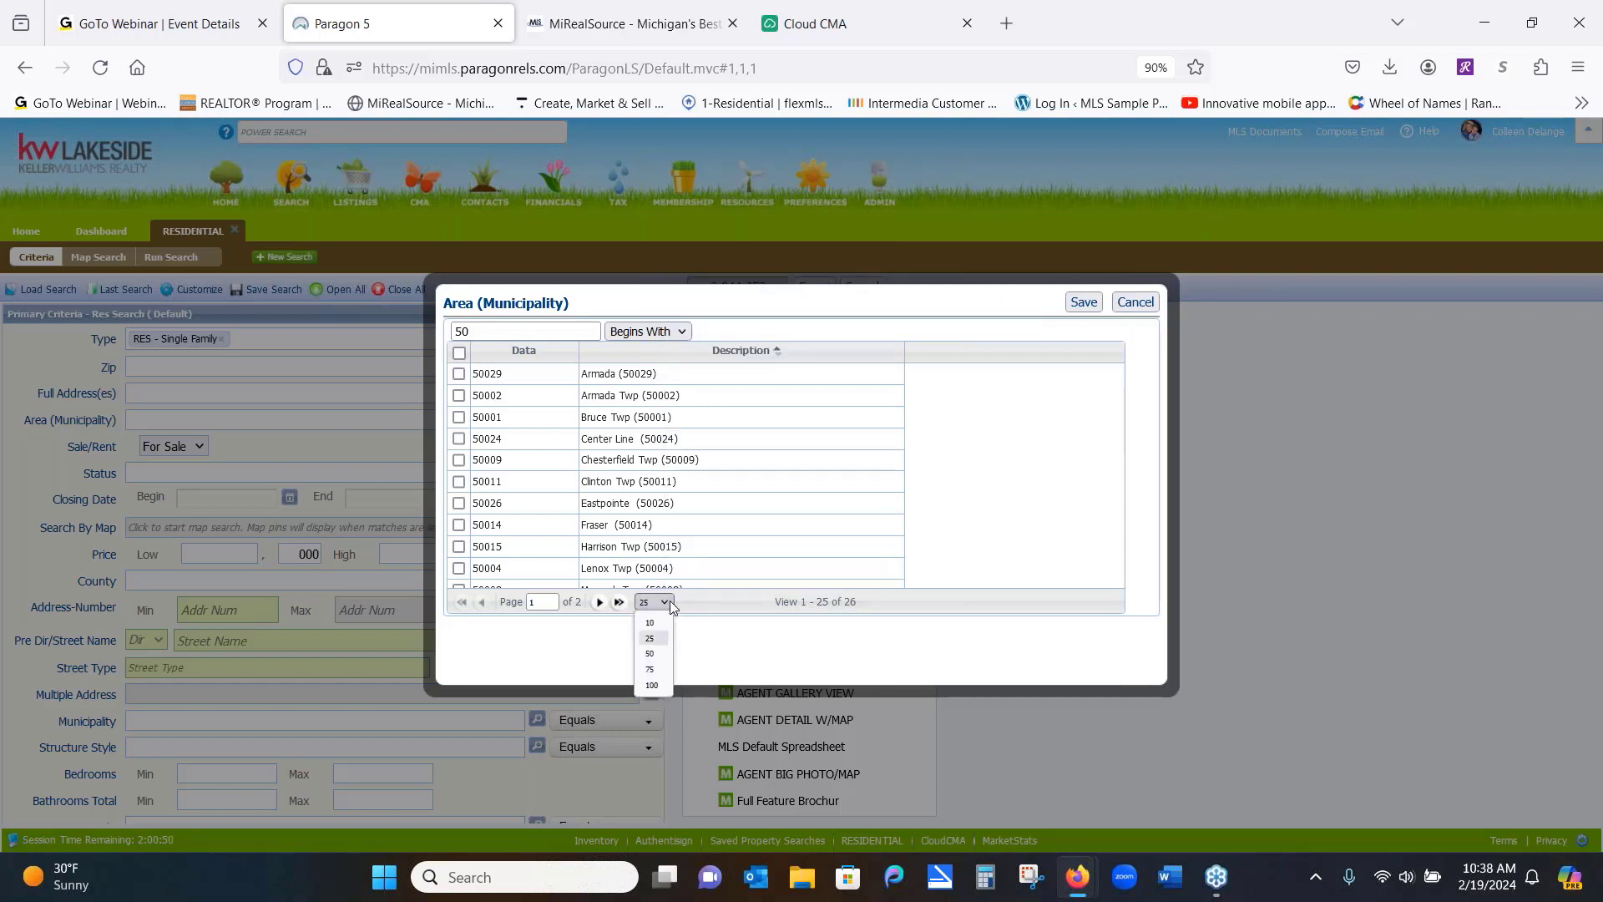
left_click(651, 653)
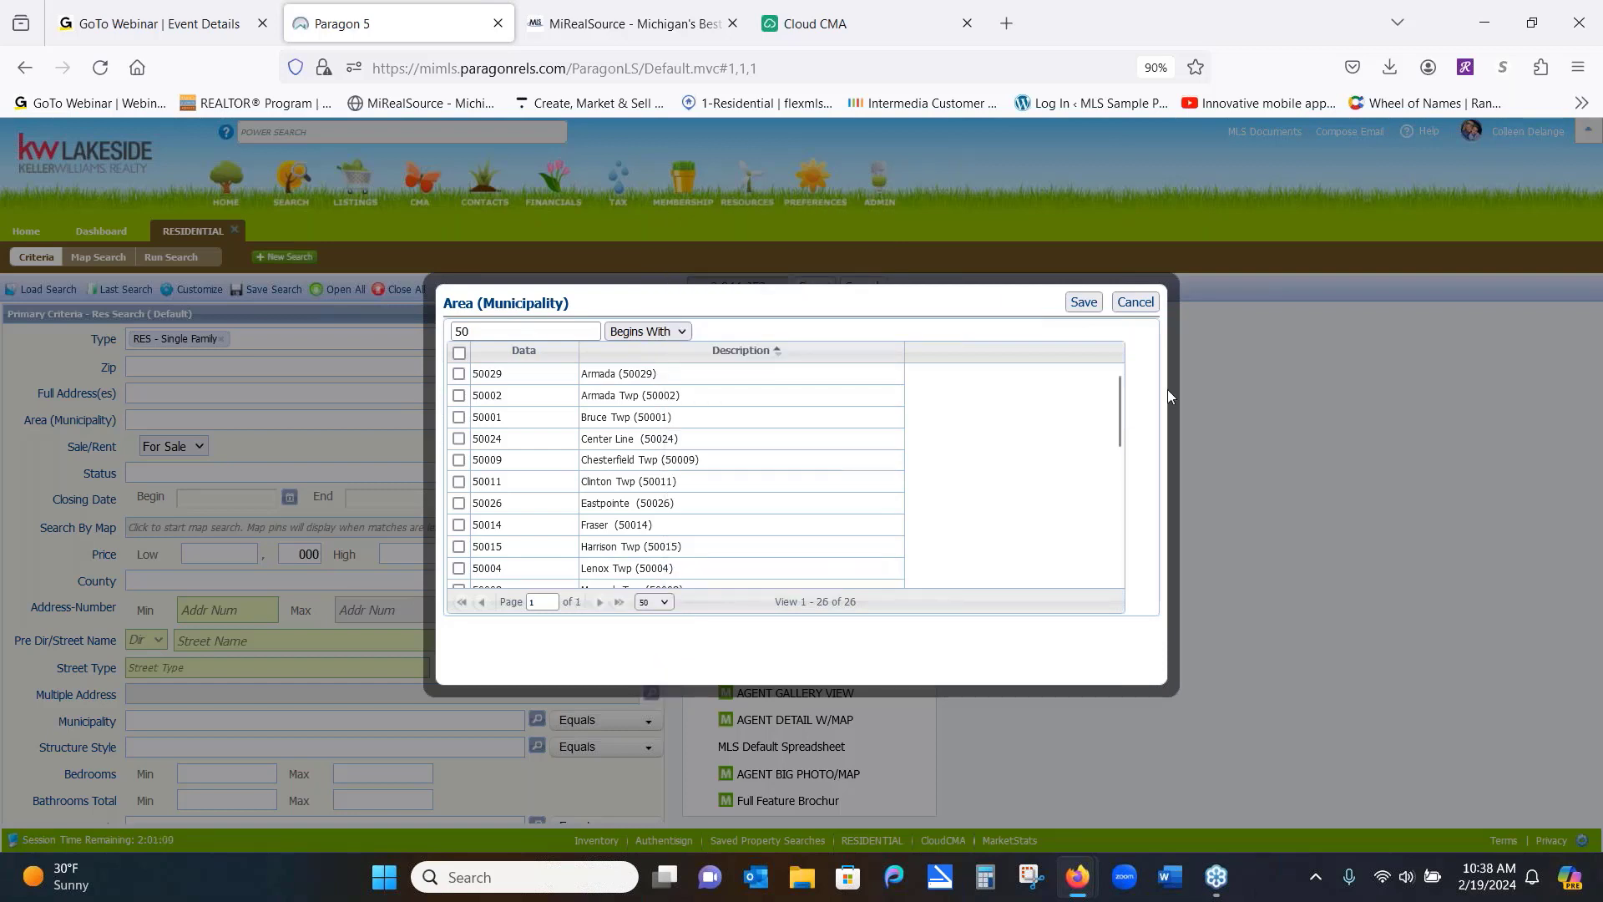
left_click_drag(1119, 397, 1122, 356)
left_click(459, 352)
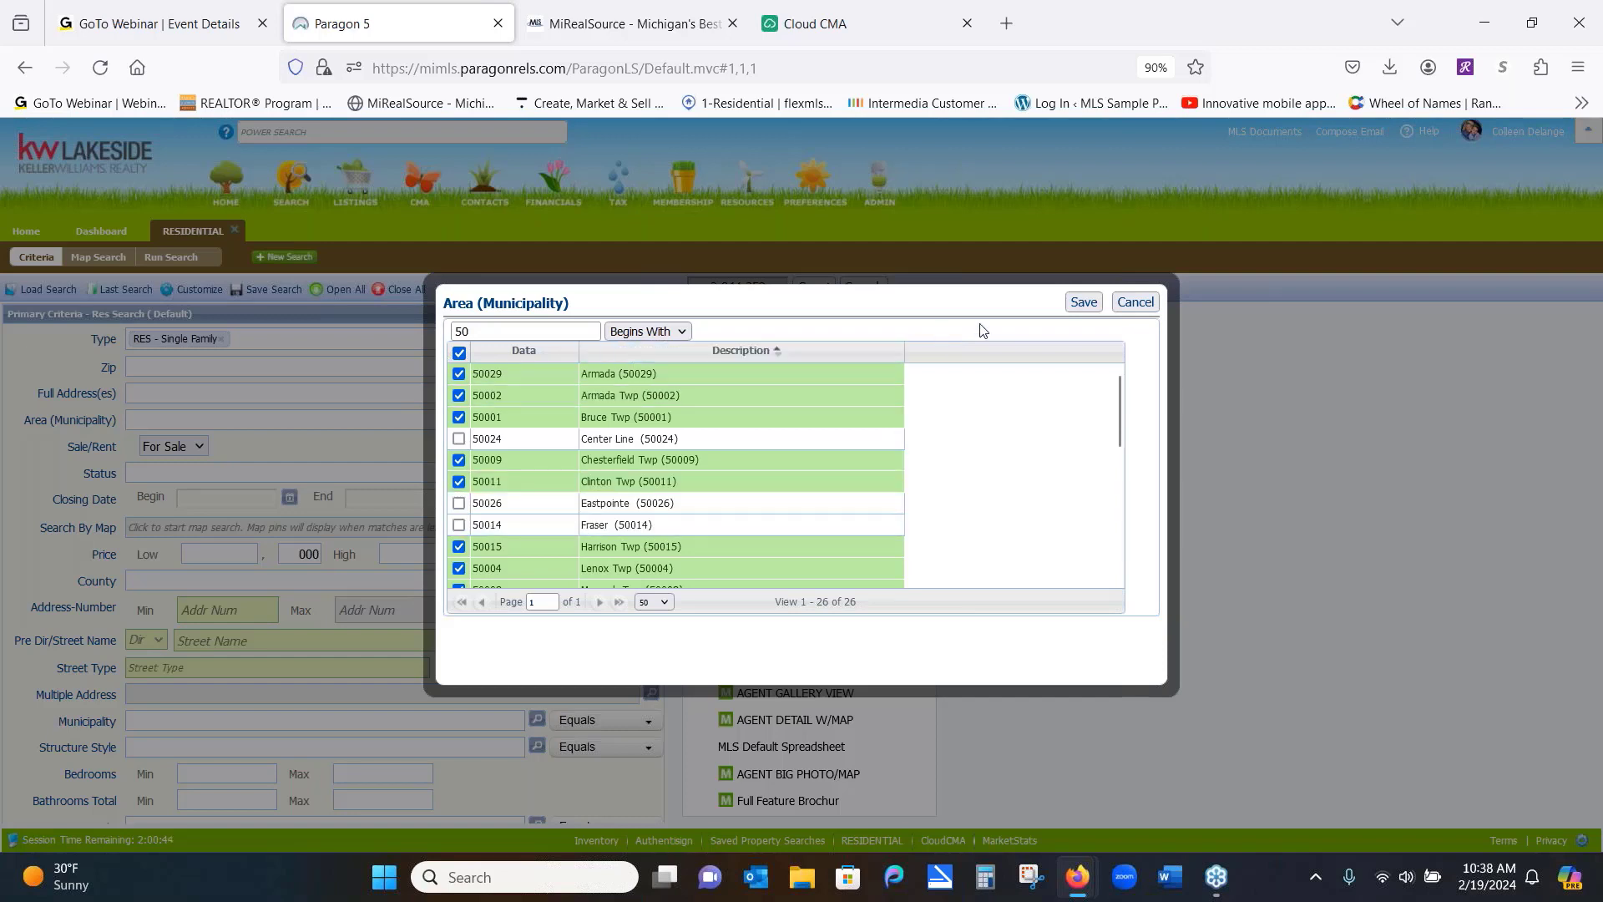
left_click(1083, 302)
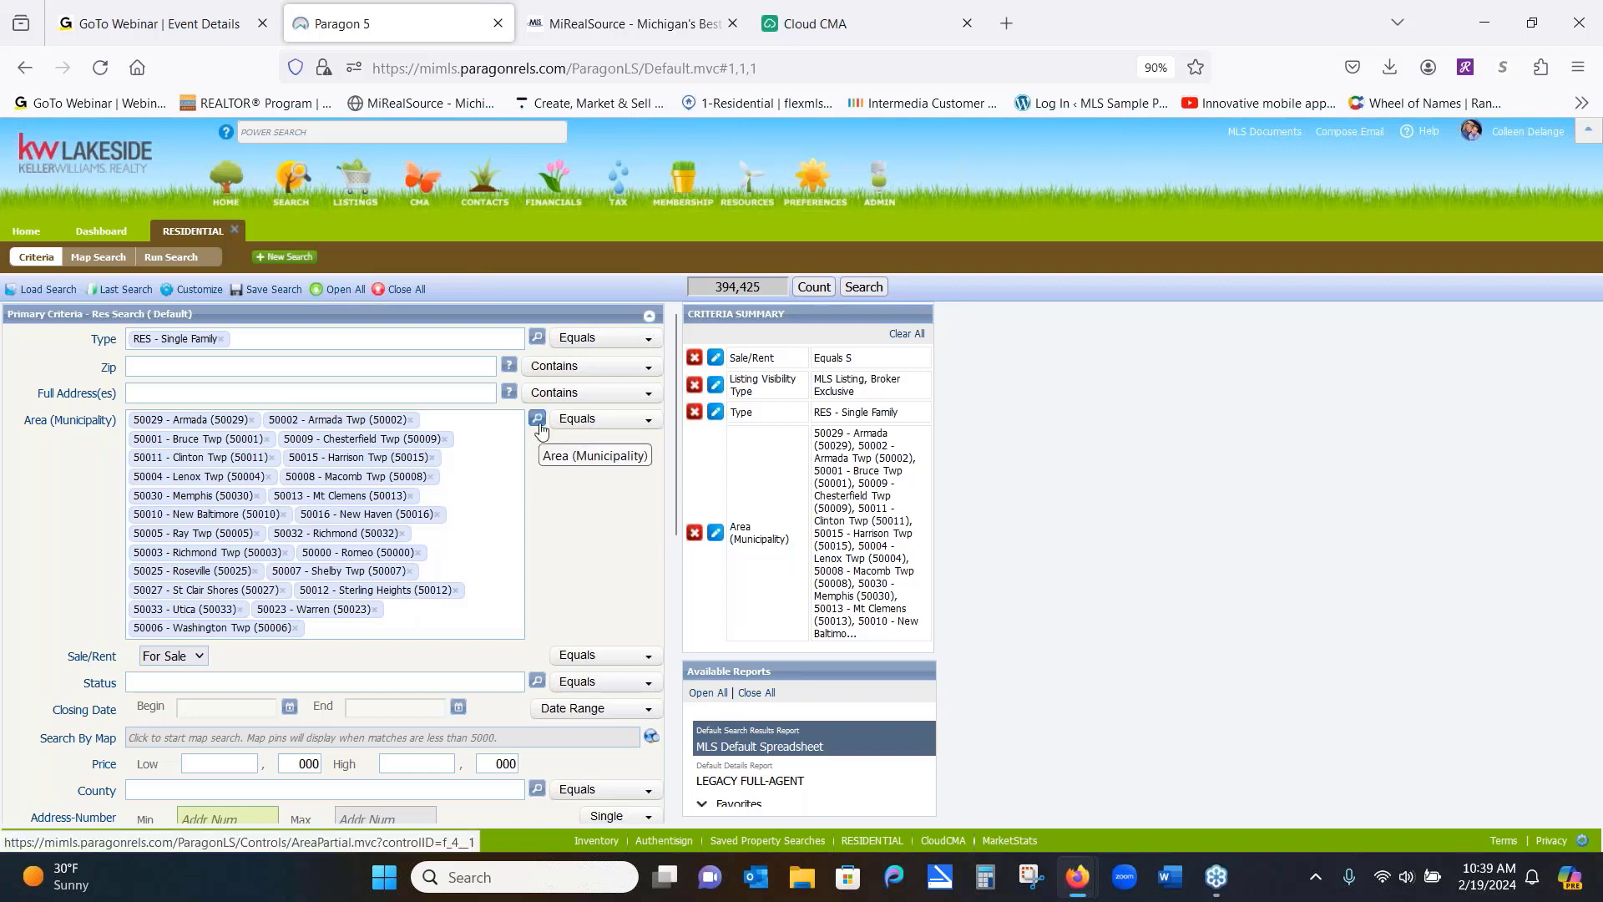
Type and erase stray 'hou' letters in the County field
left_click(235, 784)
type("hou")
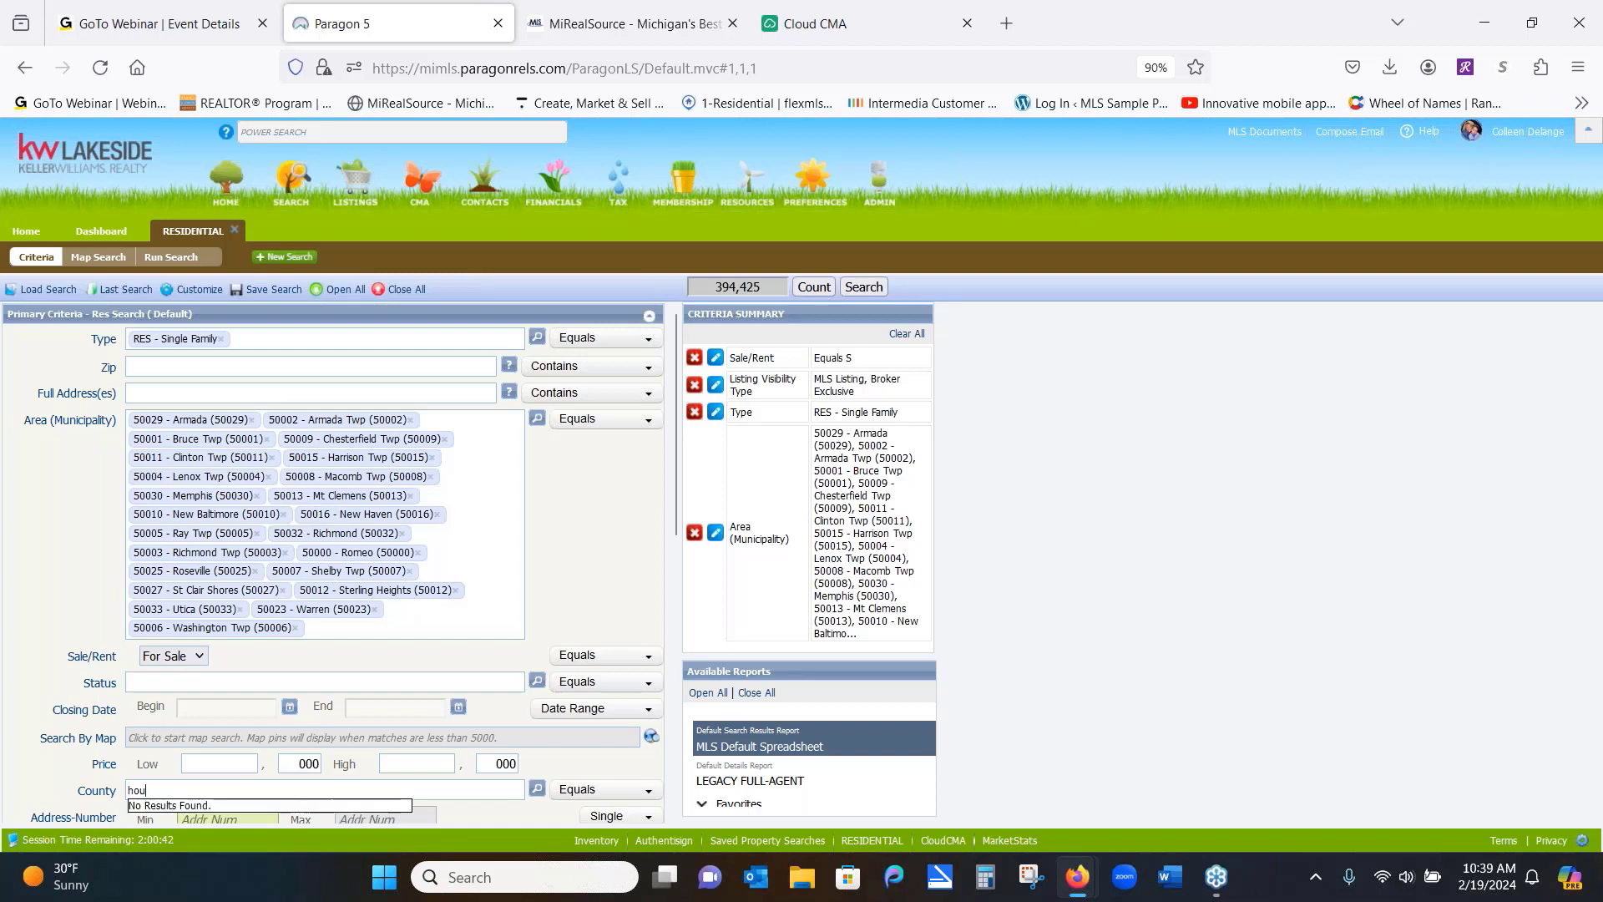
key("BackSpace")
key("BackSpace")
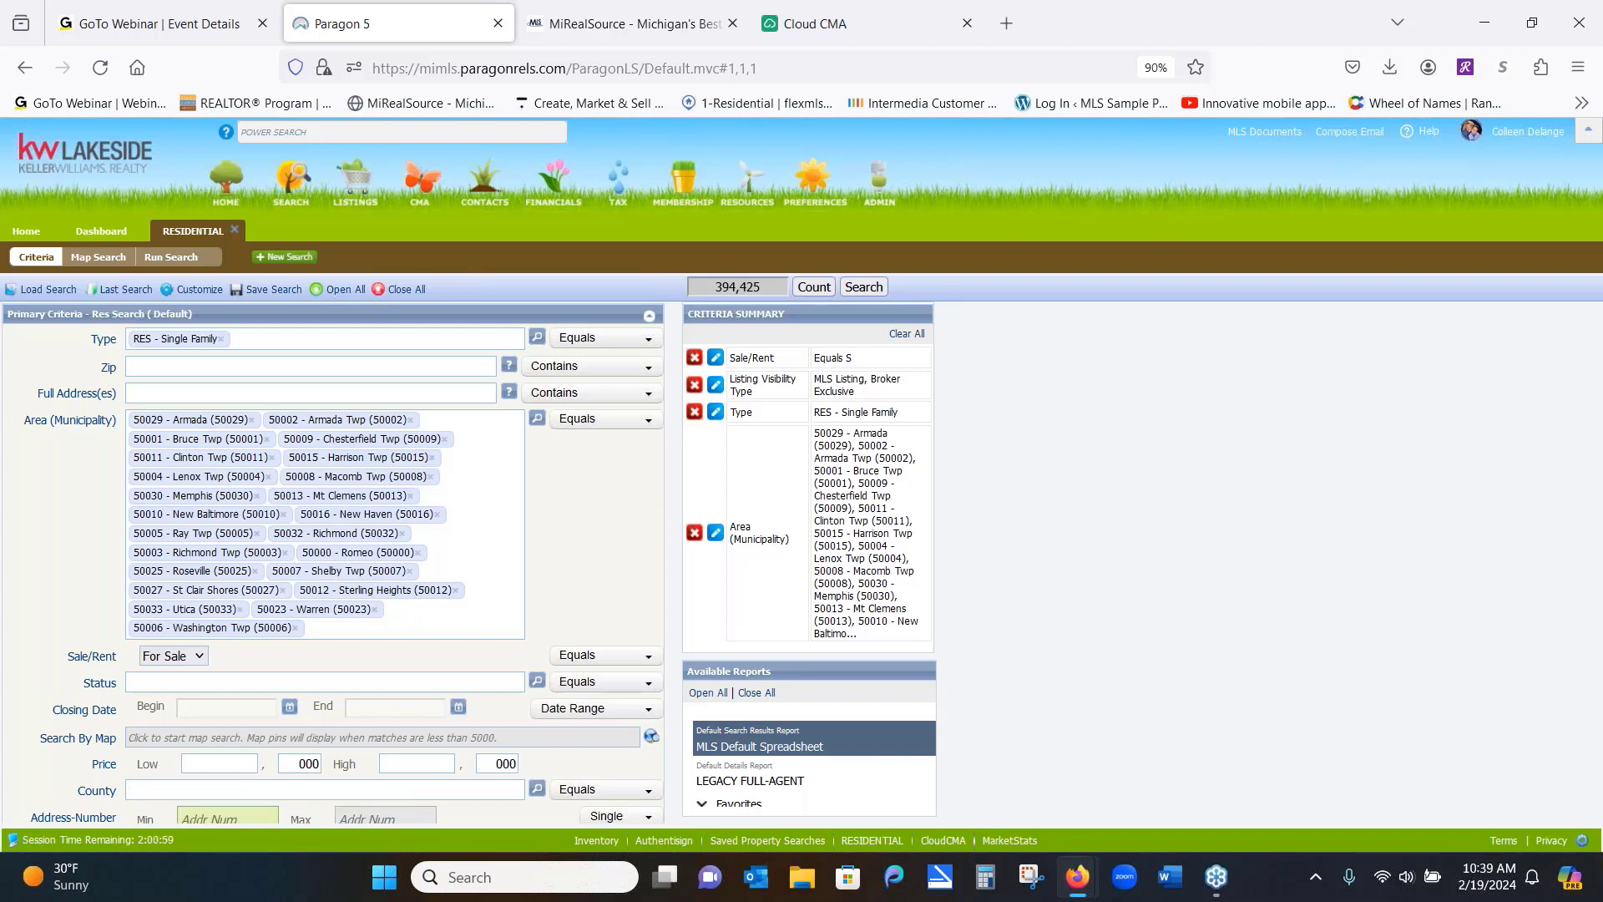
type("h")
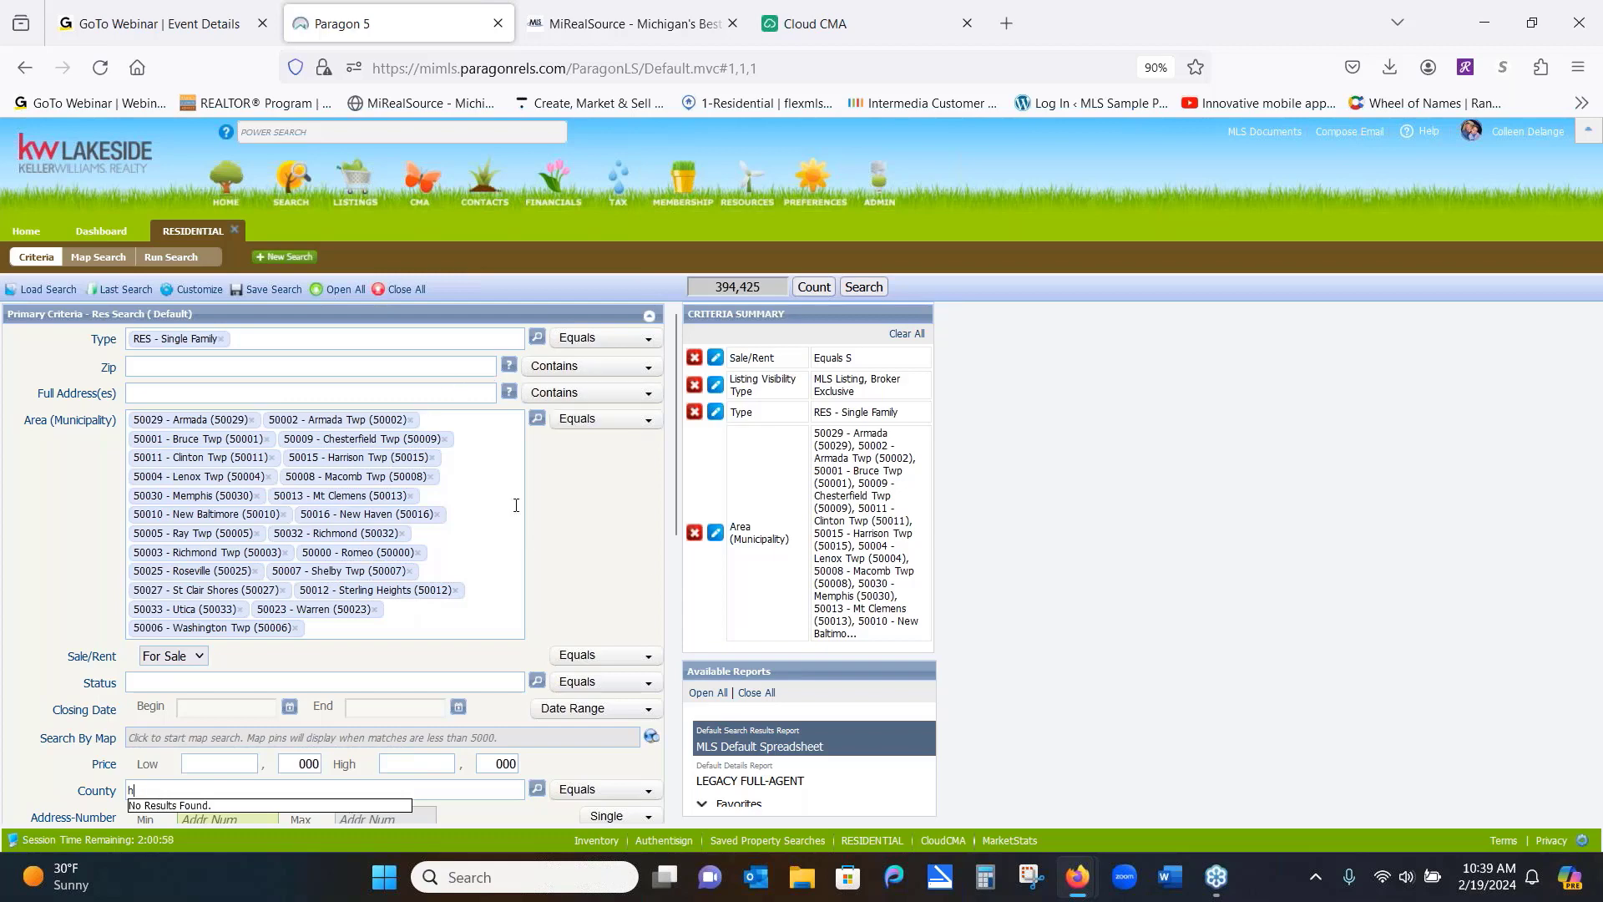
Remove the Area (Municipality) criterion and enter 'hou' in the Area field
left_click(694, 532)
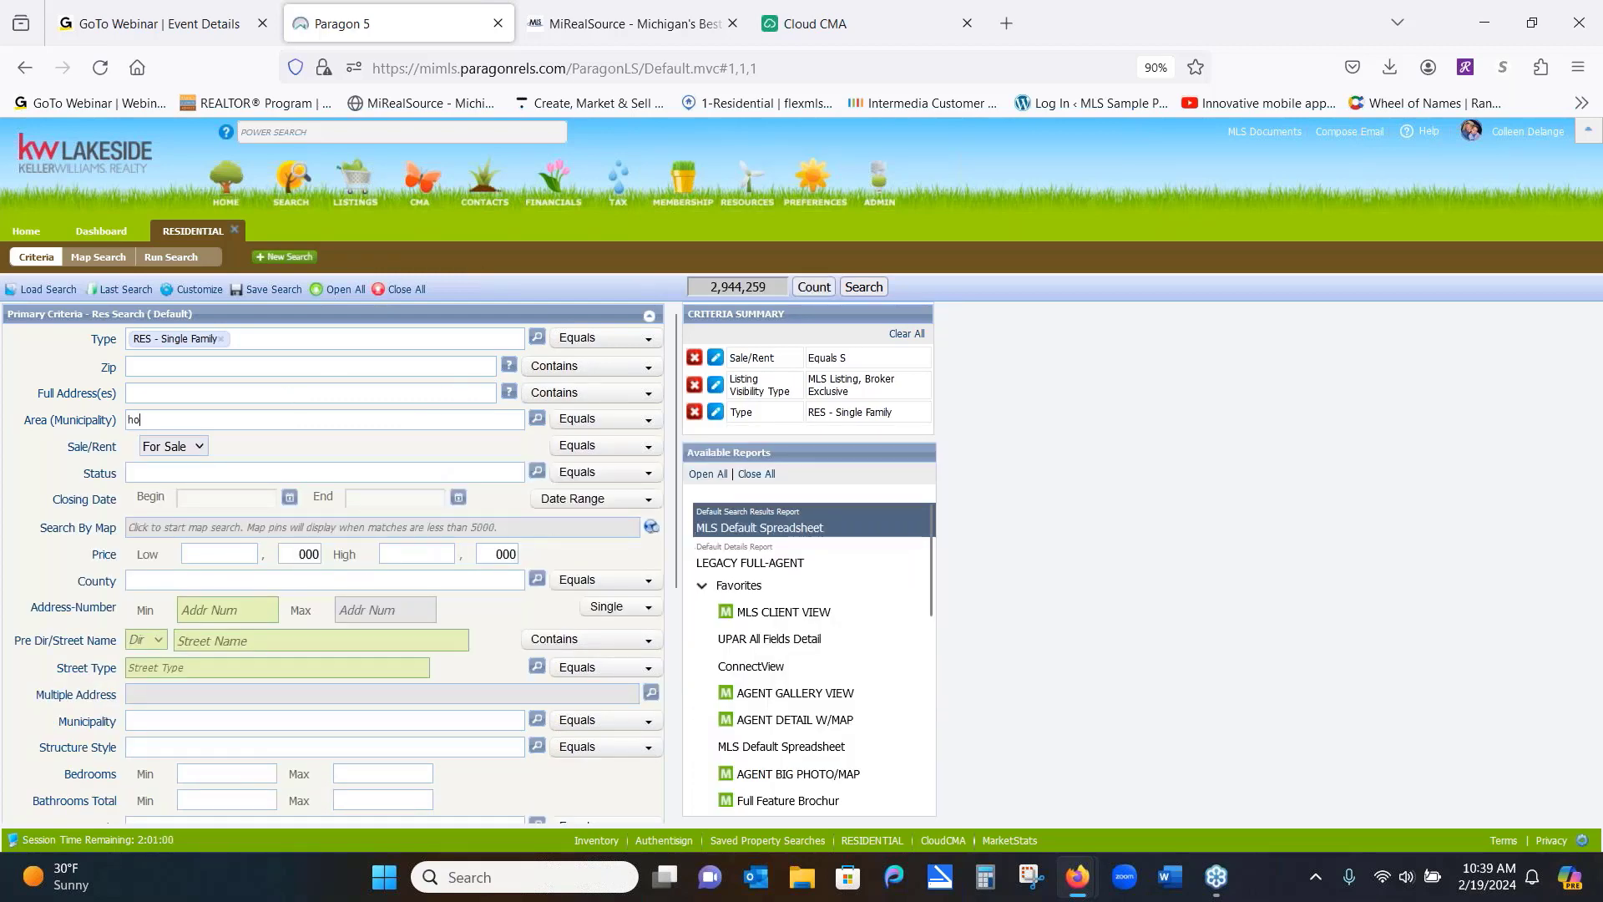
type("hou")
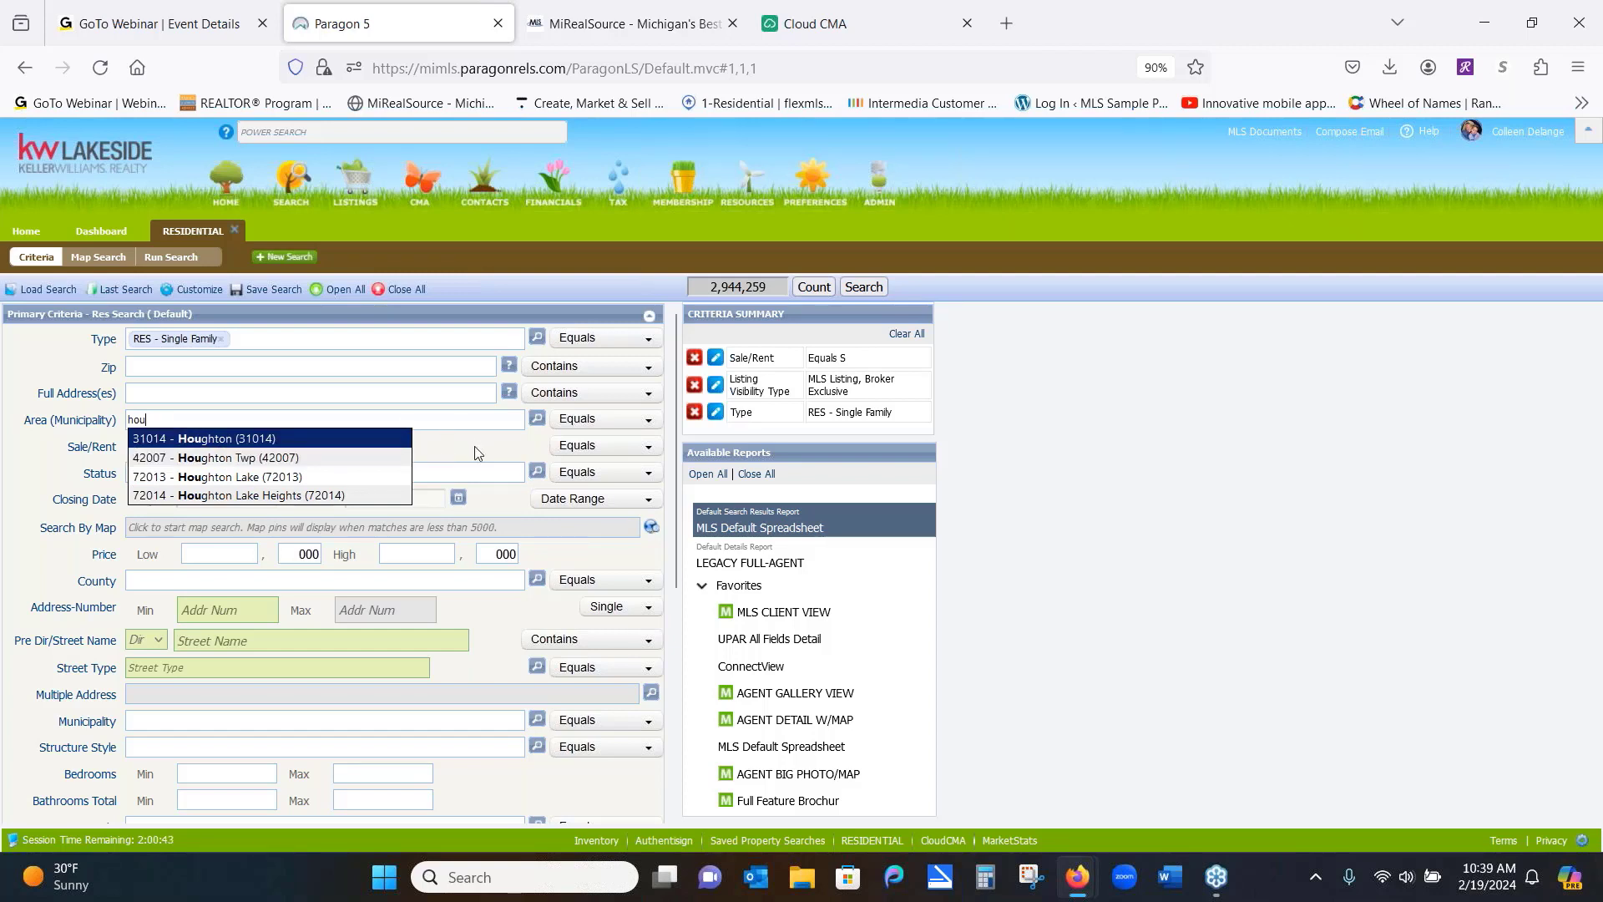
key("BackSpace")
key("BackSpace")
key("BackSpace")
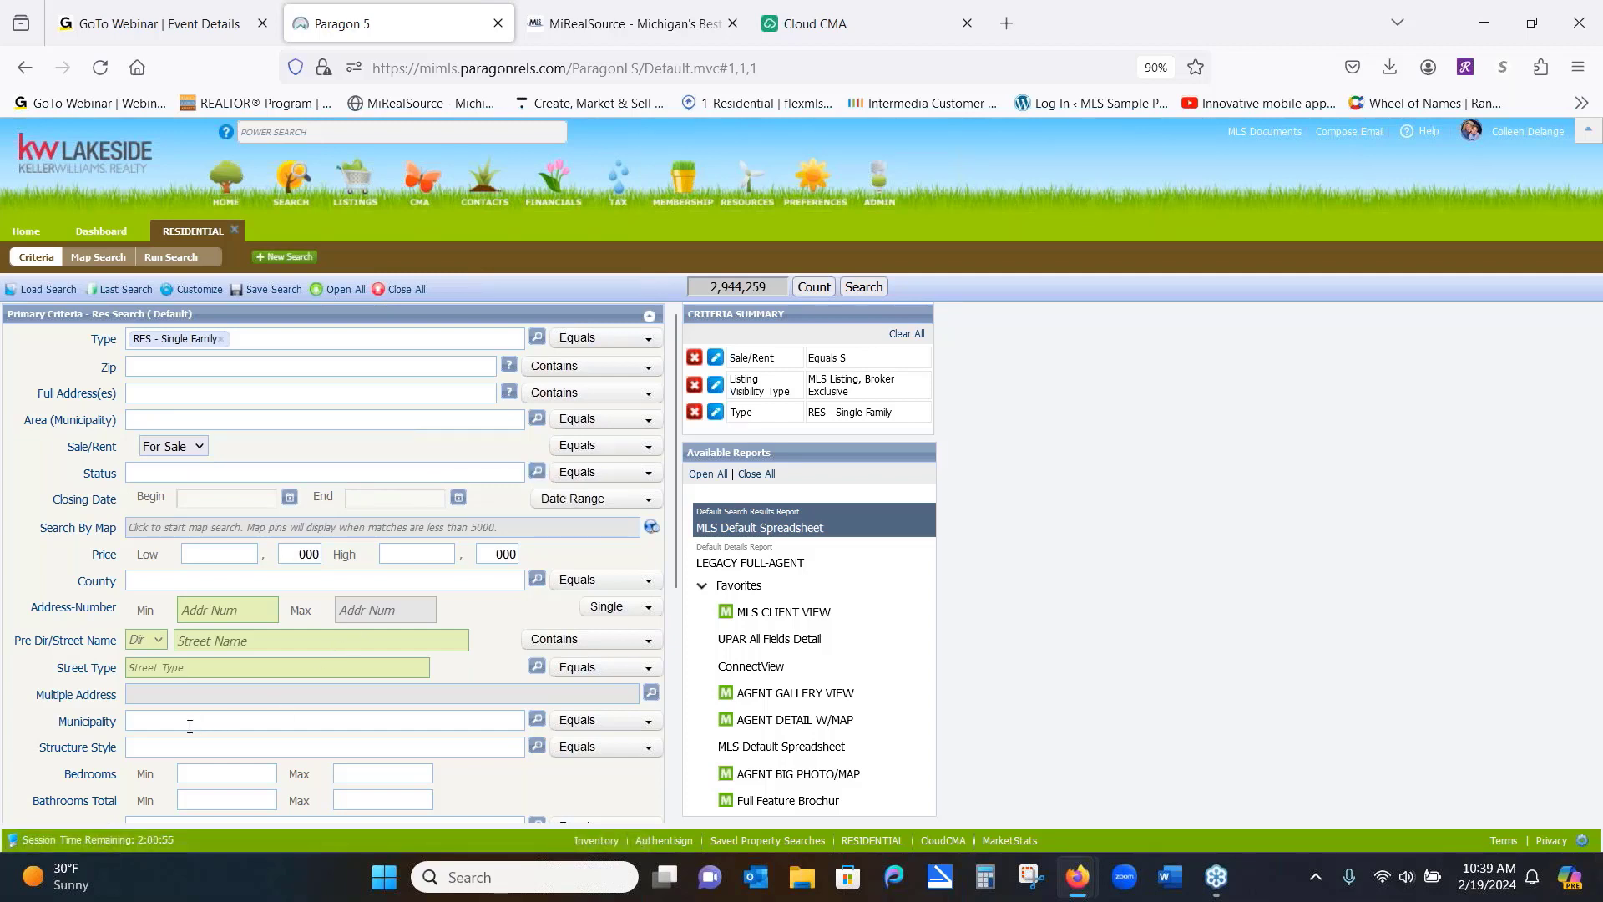
left_click(162, 586)
type("42")
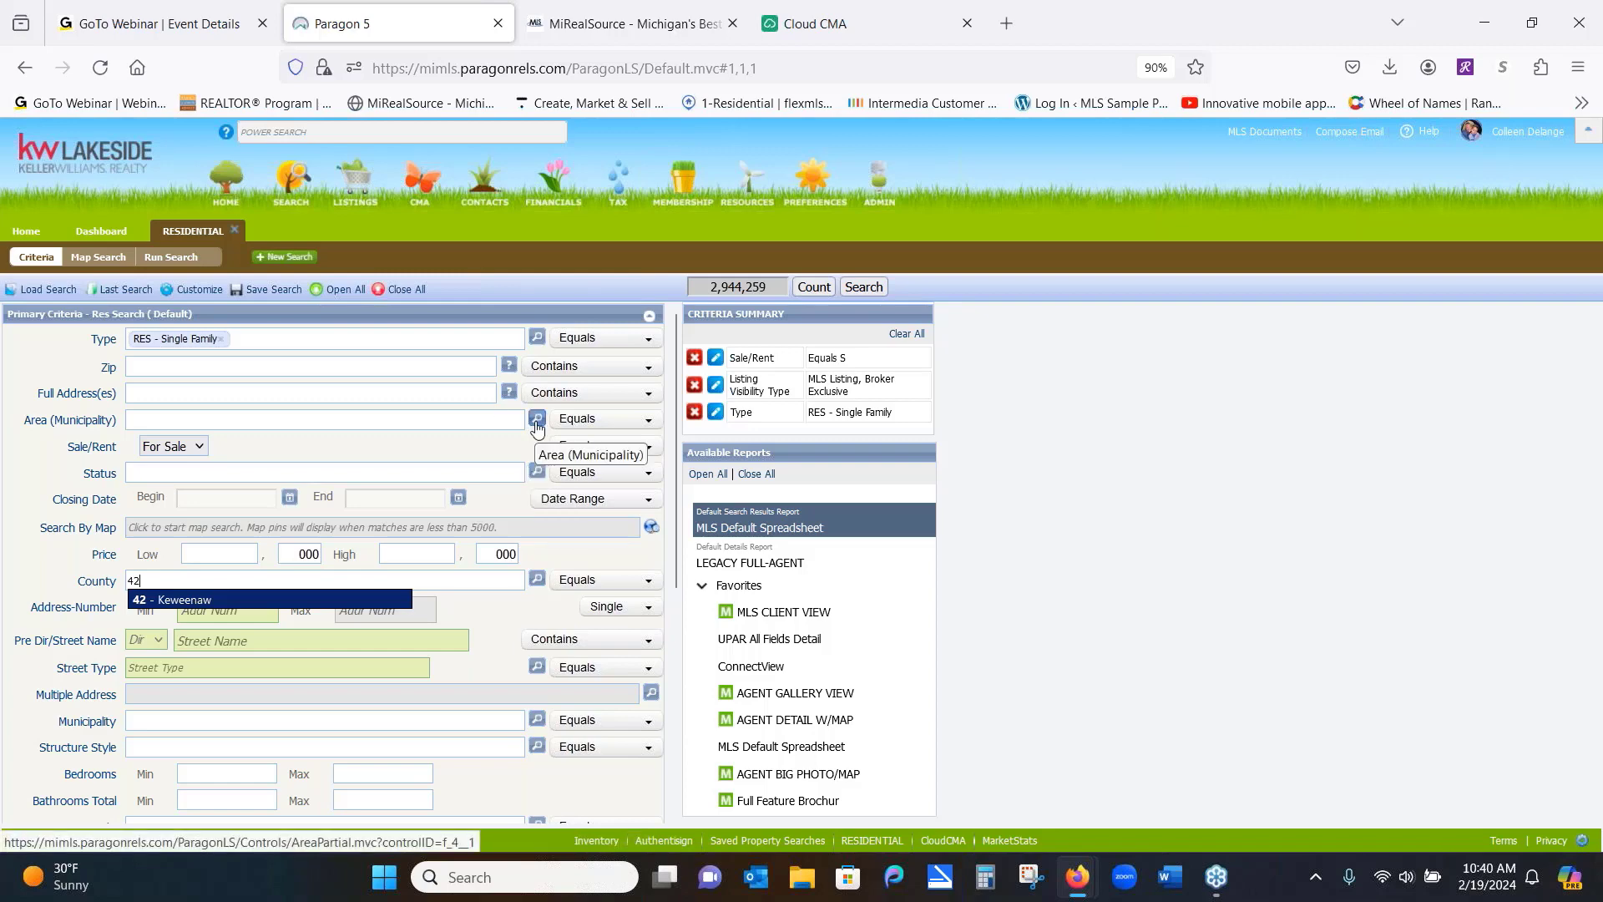
left_click(537, 425)
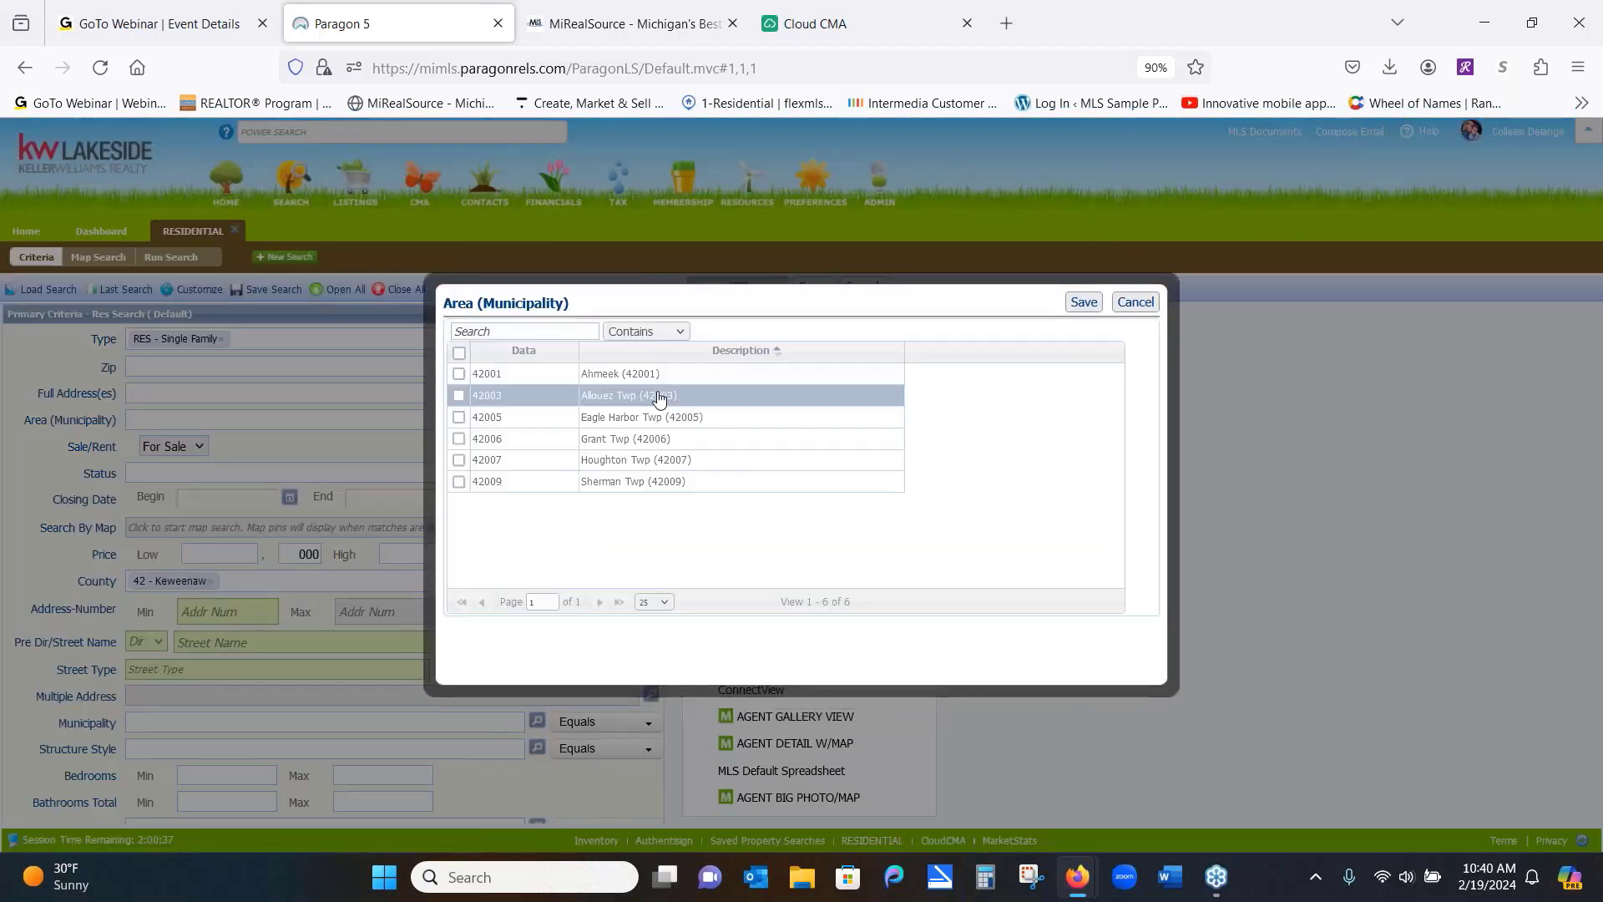
left_click(650, 333)
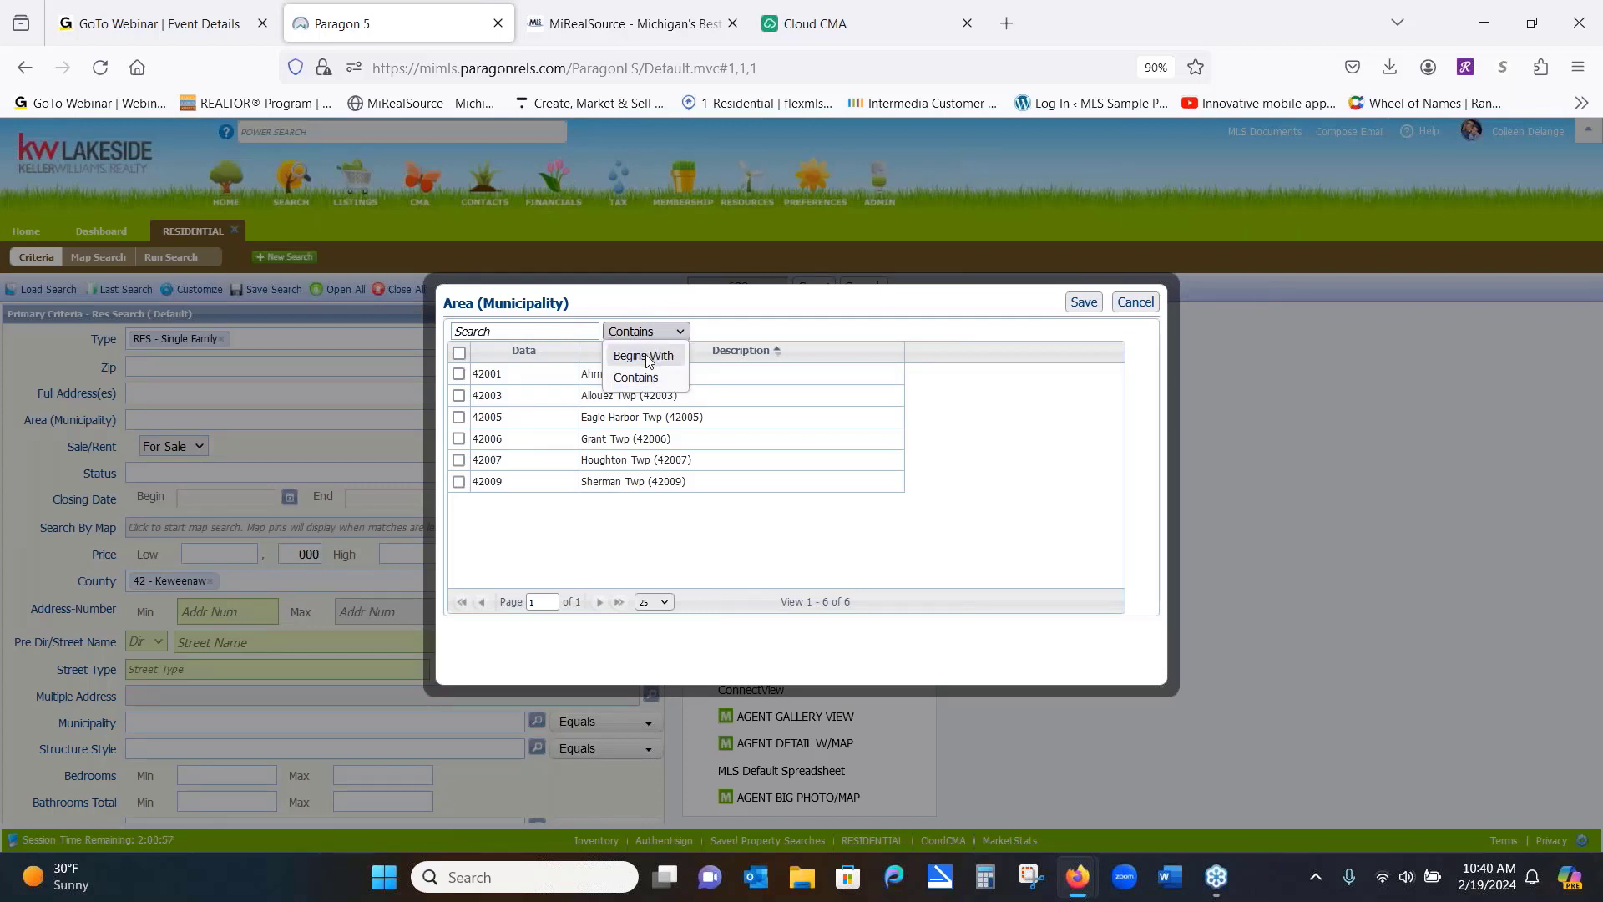
left_click(649, 357)
left_click(546, 329)
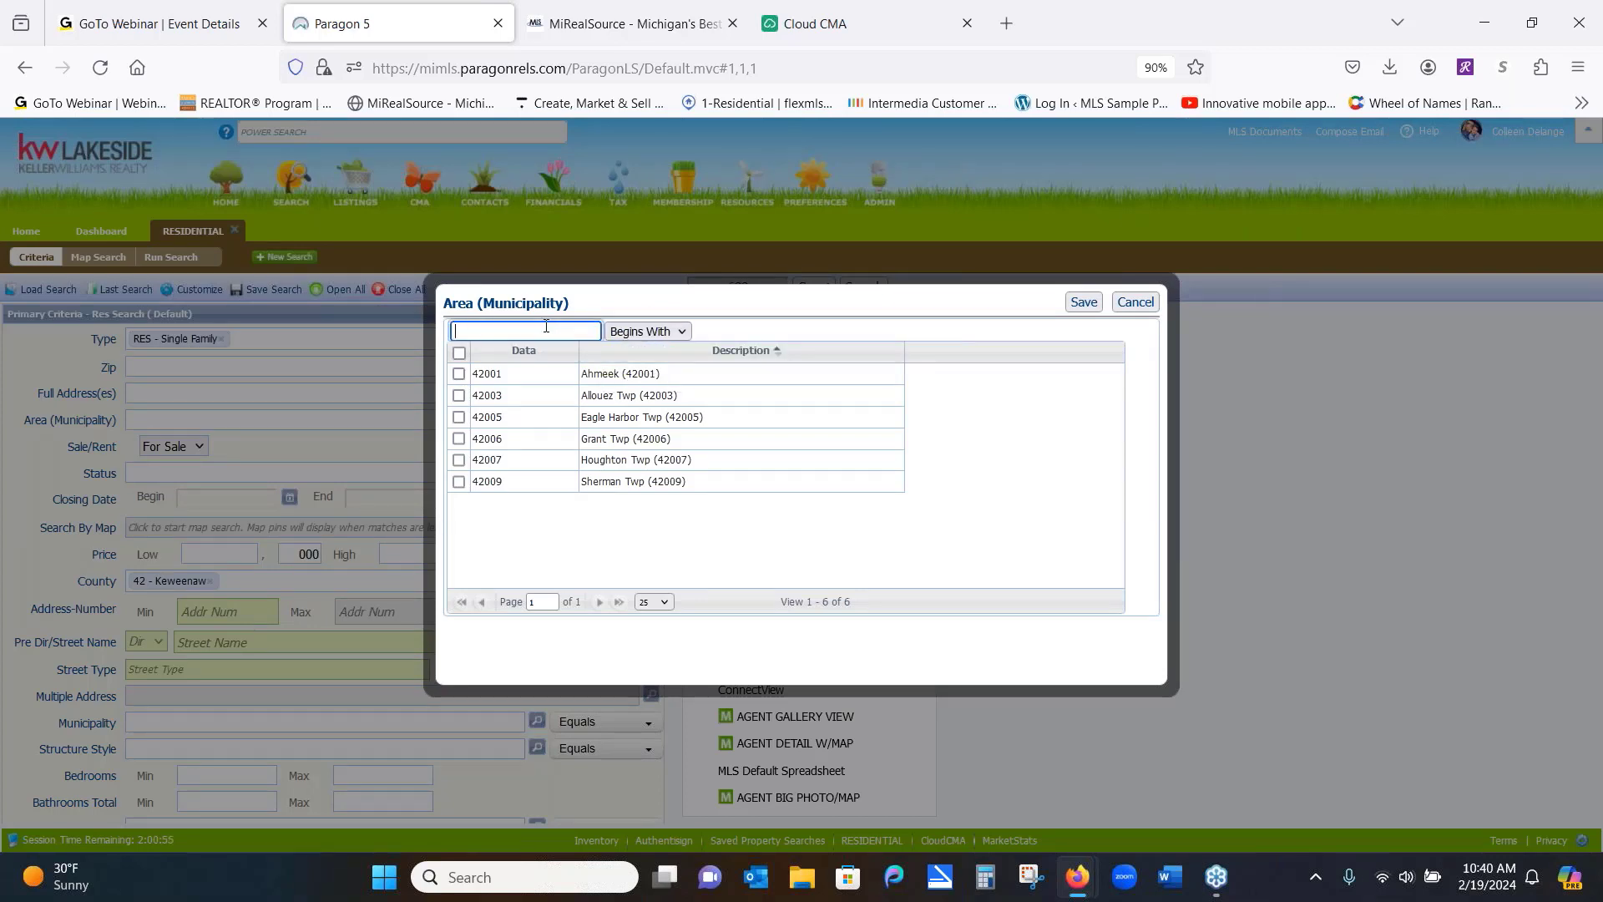
left_click(1134, 303)
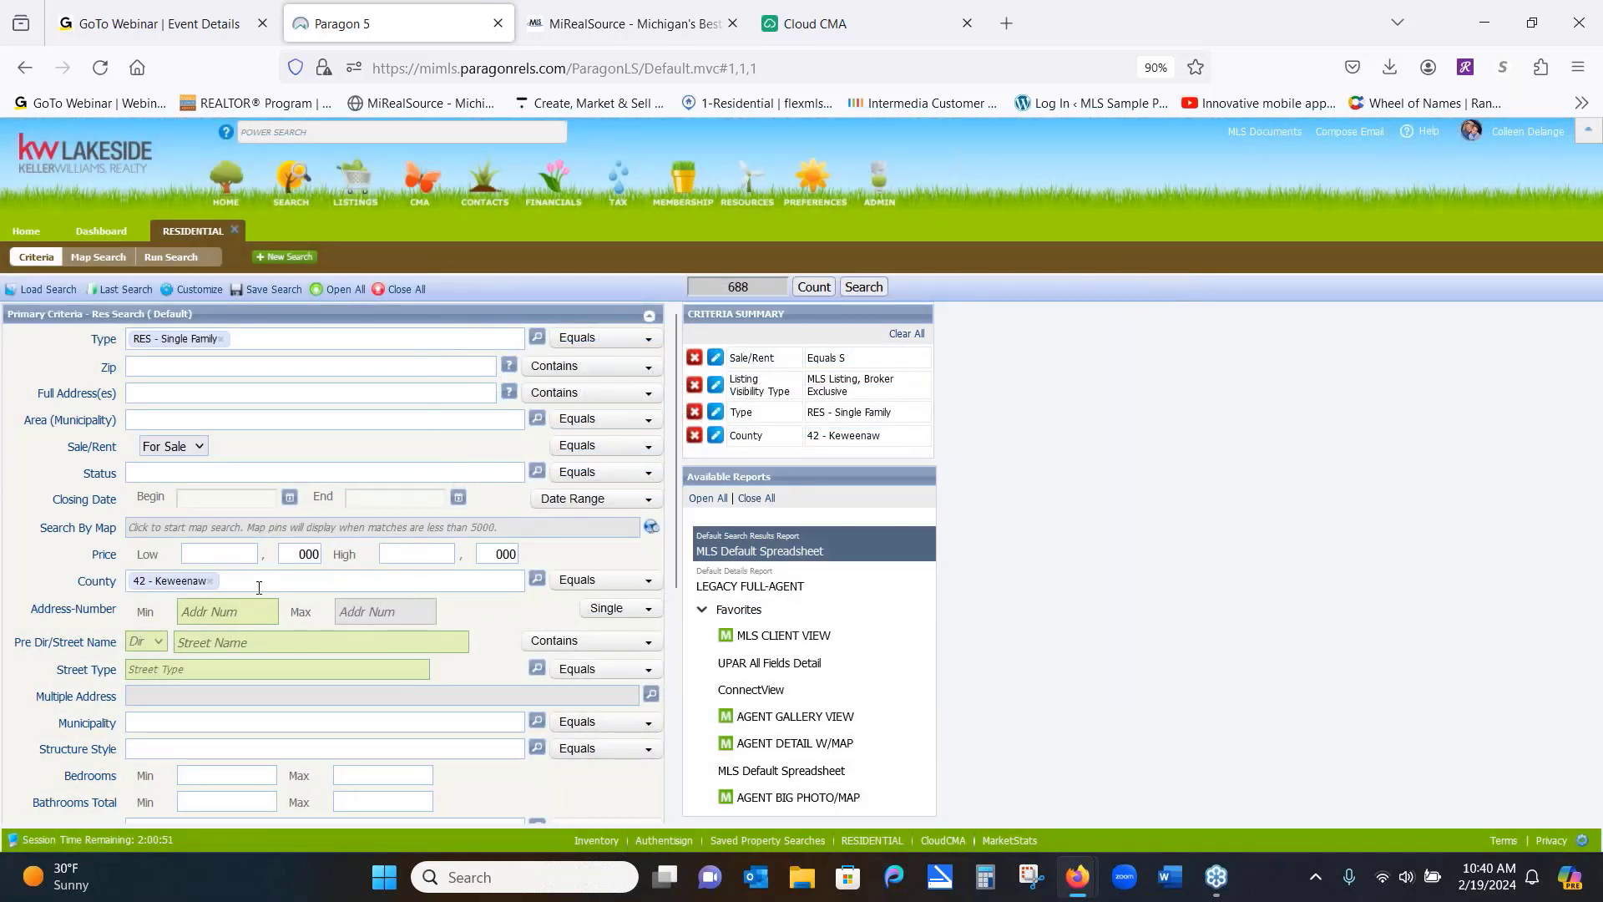
left_click(211, 582)
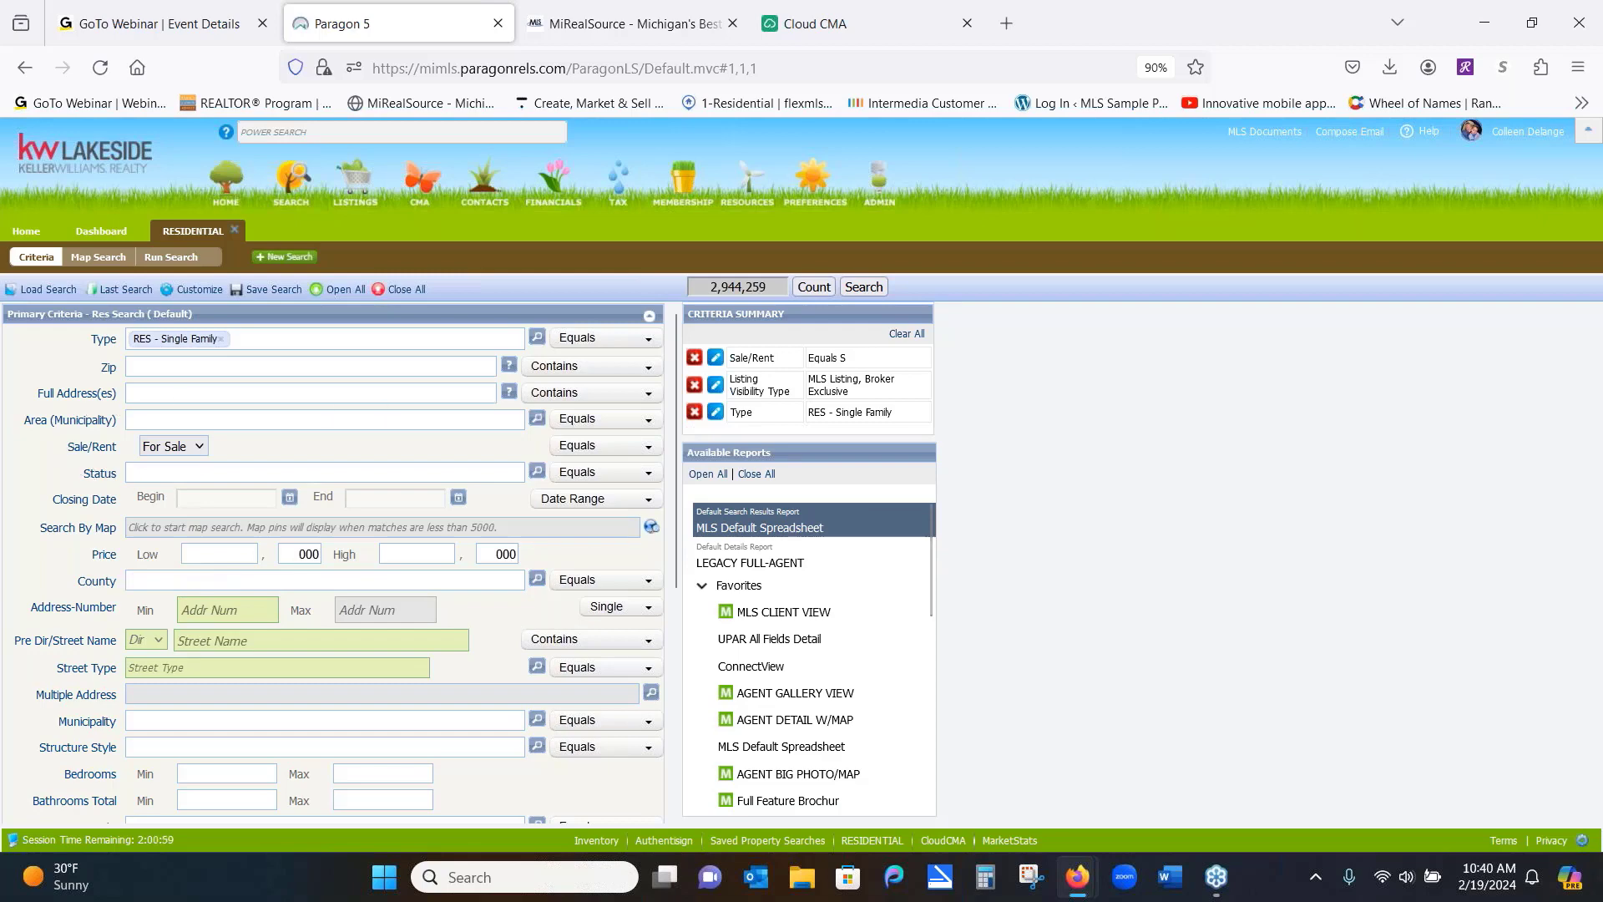
Save the 42-coded townships except Eagle Harbor Twp as the Area criterion, leaving 510 matches
left_click(538, 419)
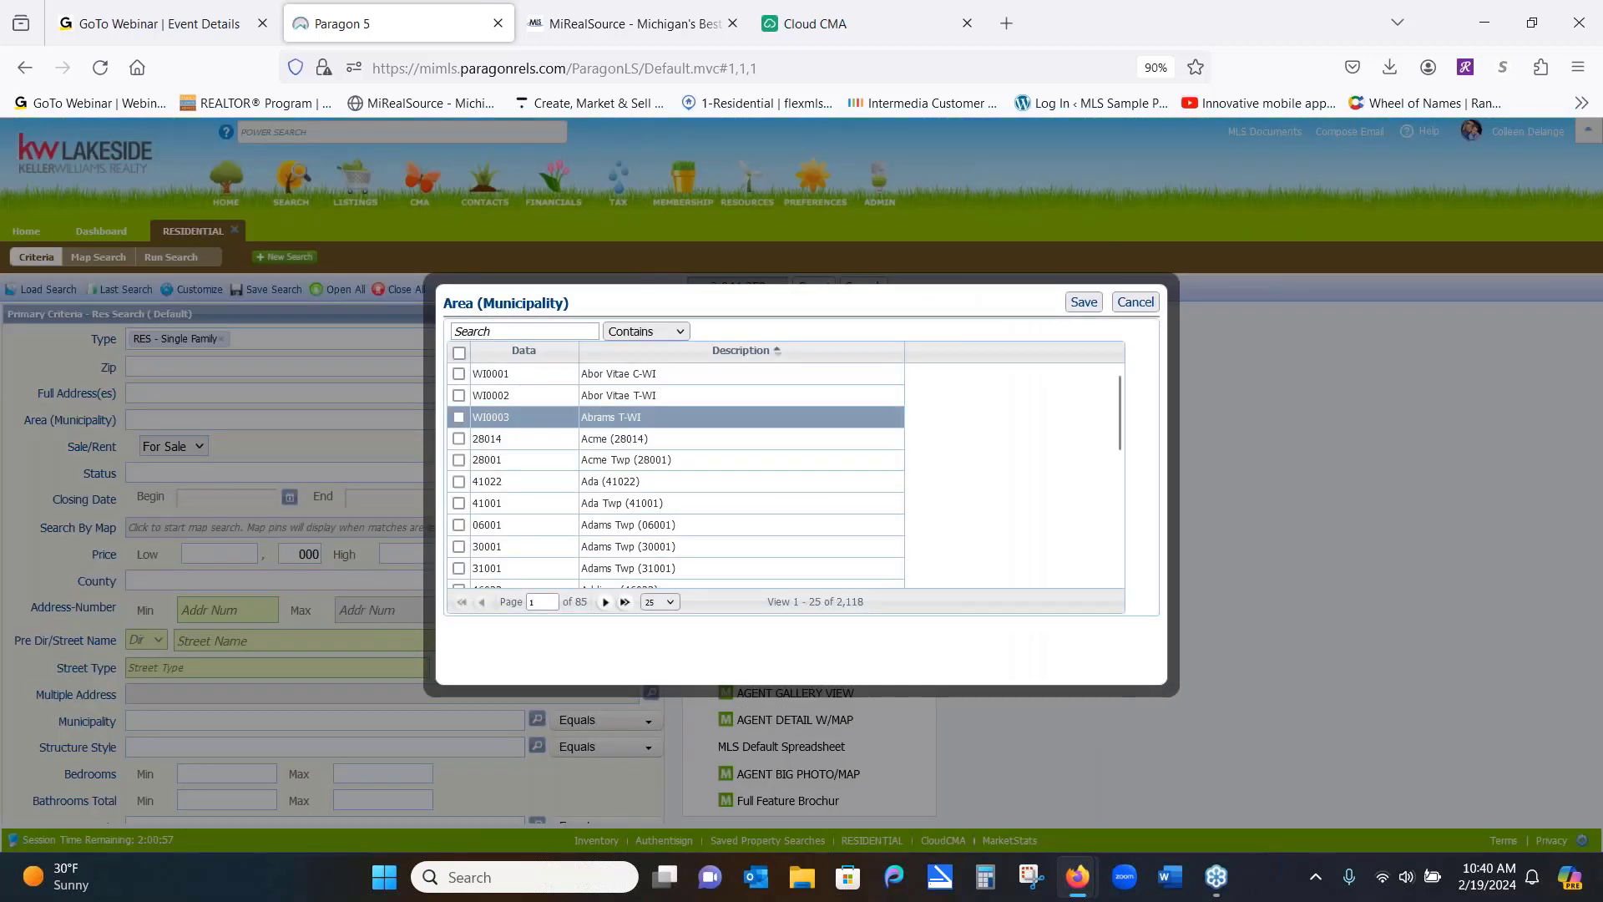
left_click(623, 334)
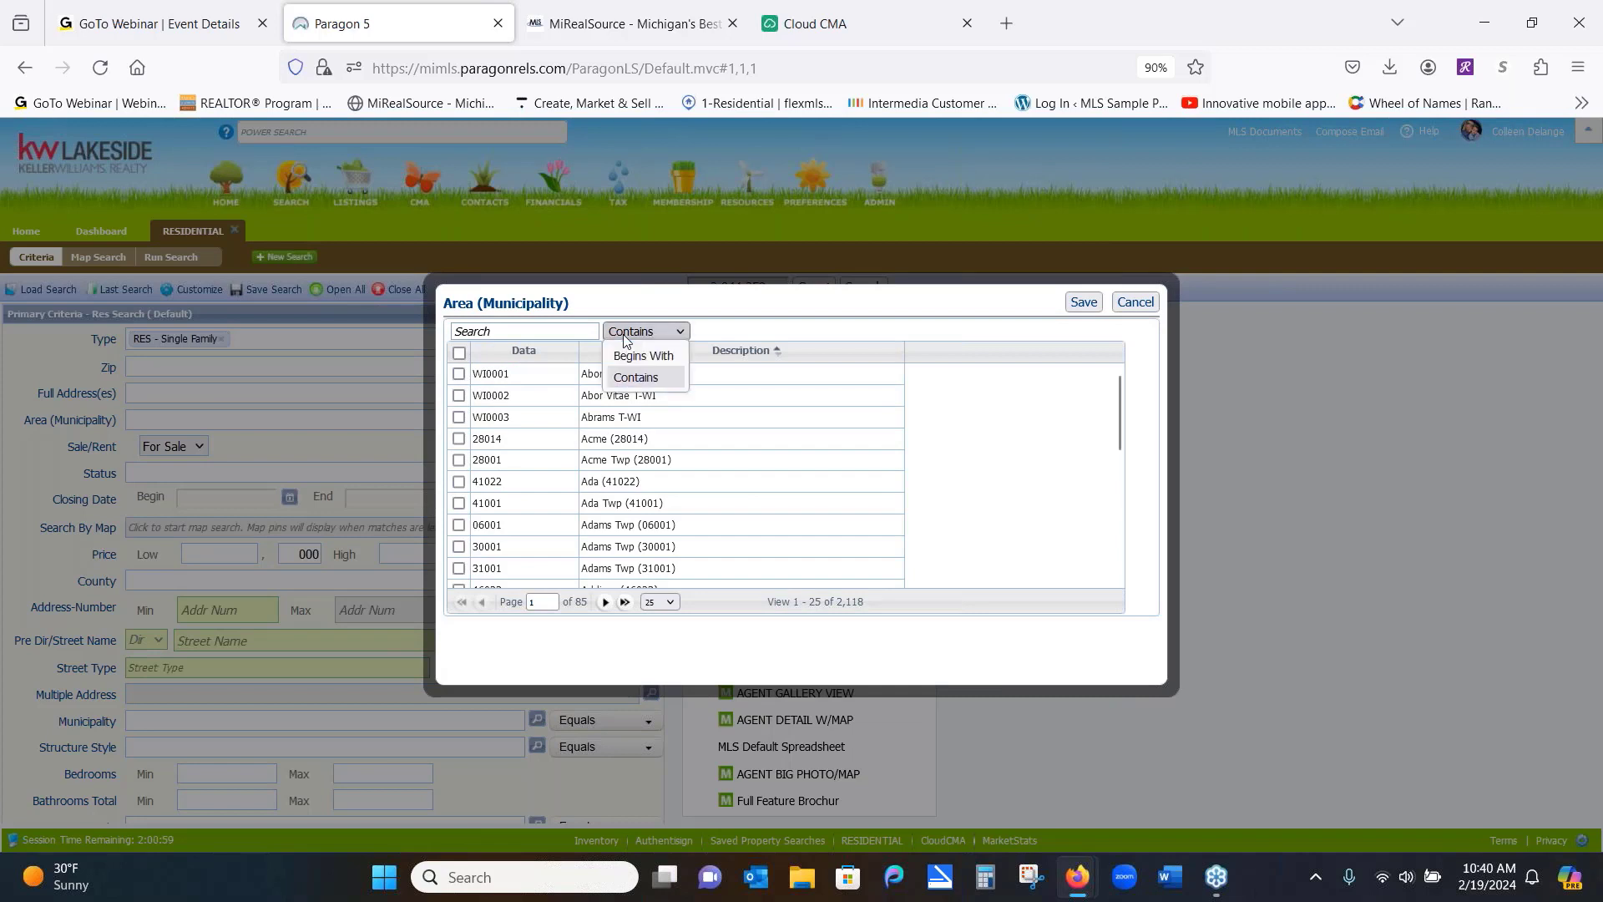
left_click(639, 350)
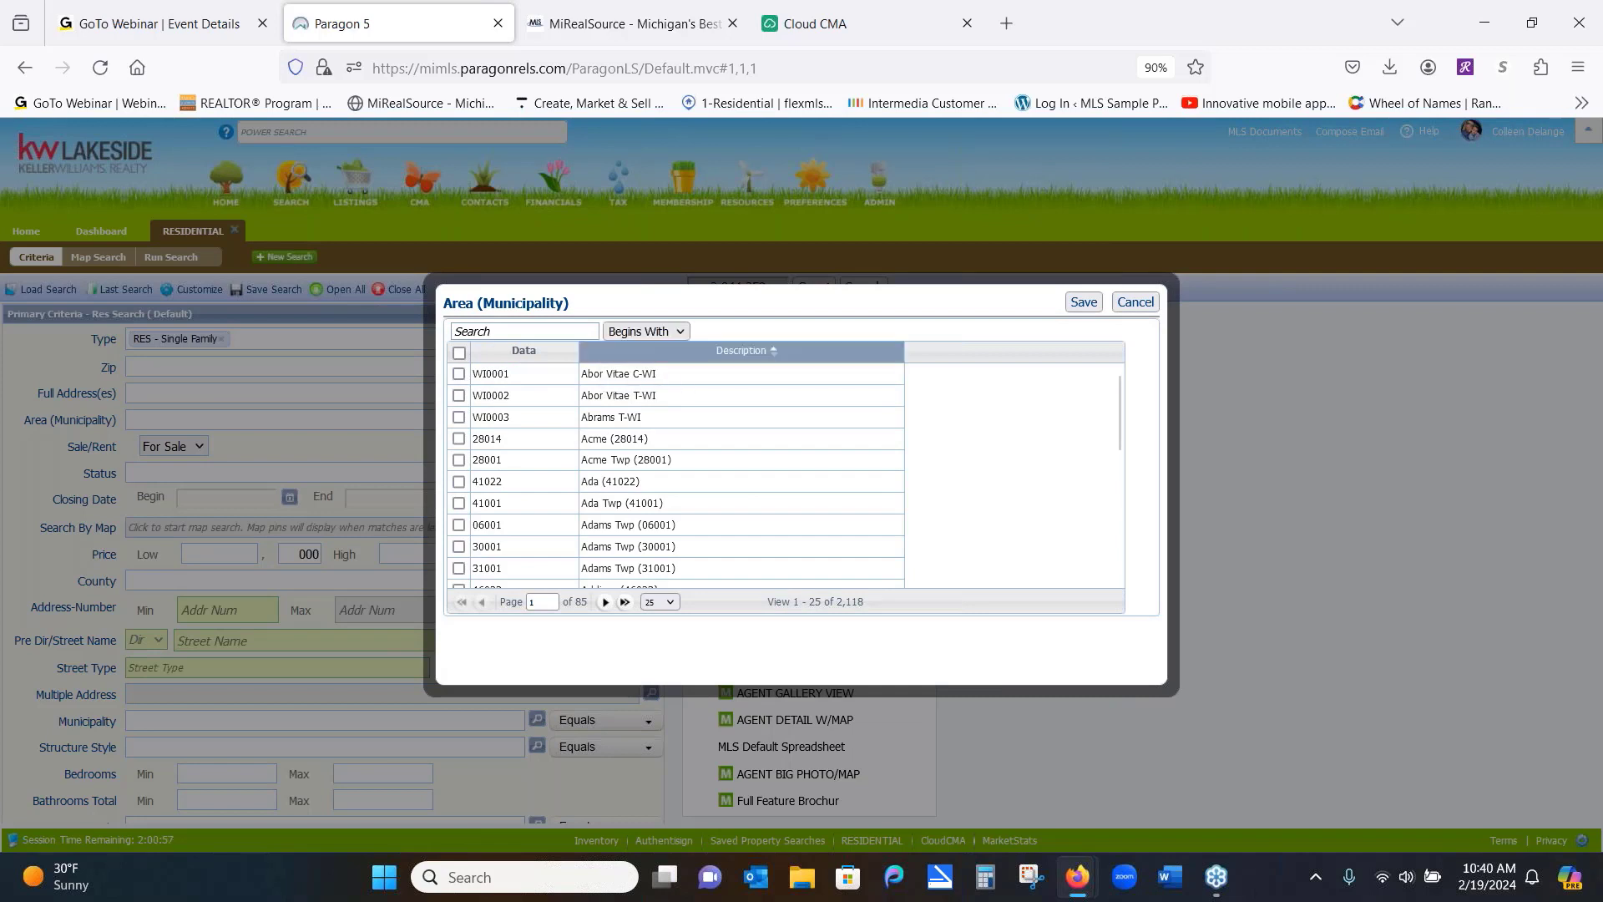
left_click(524, 331)
type("42")
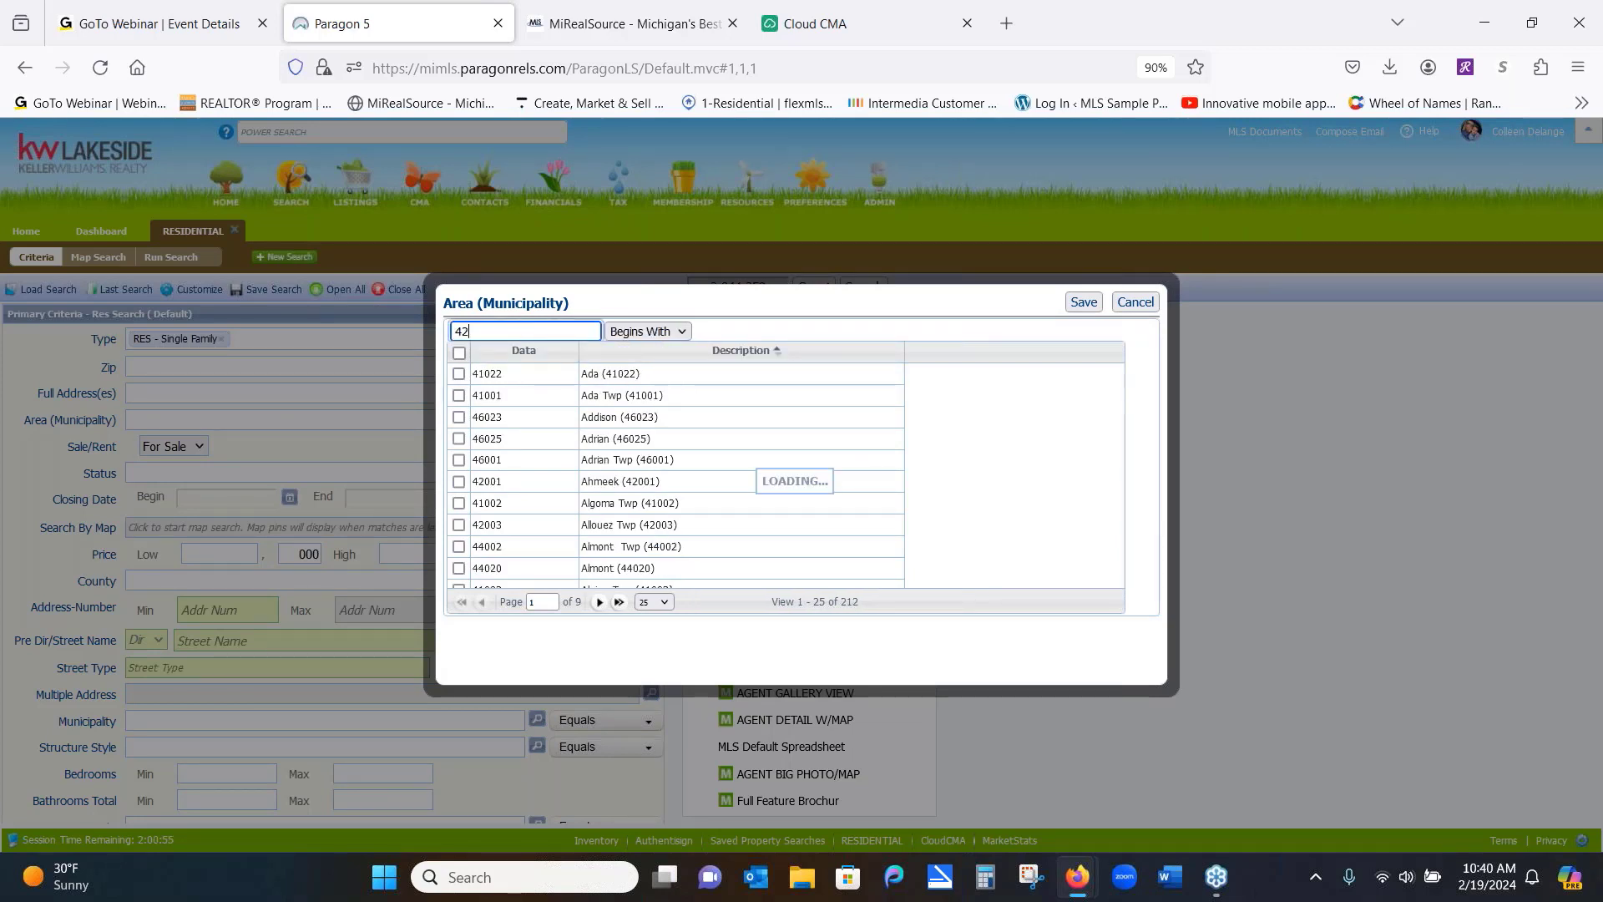
left_click(459, 354)
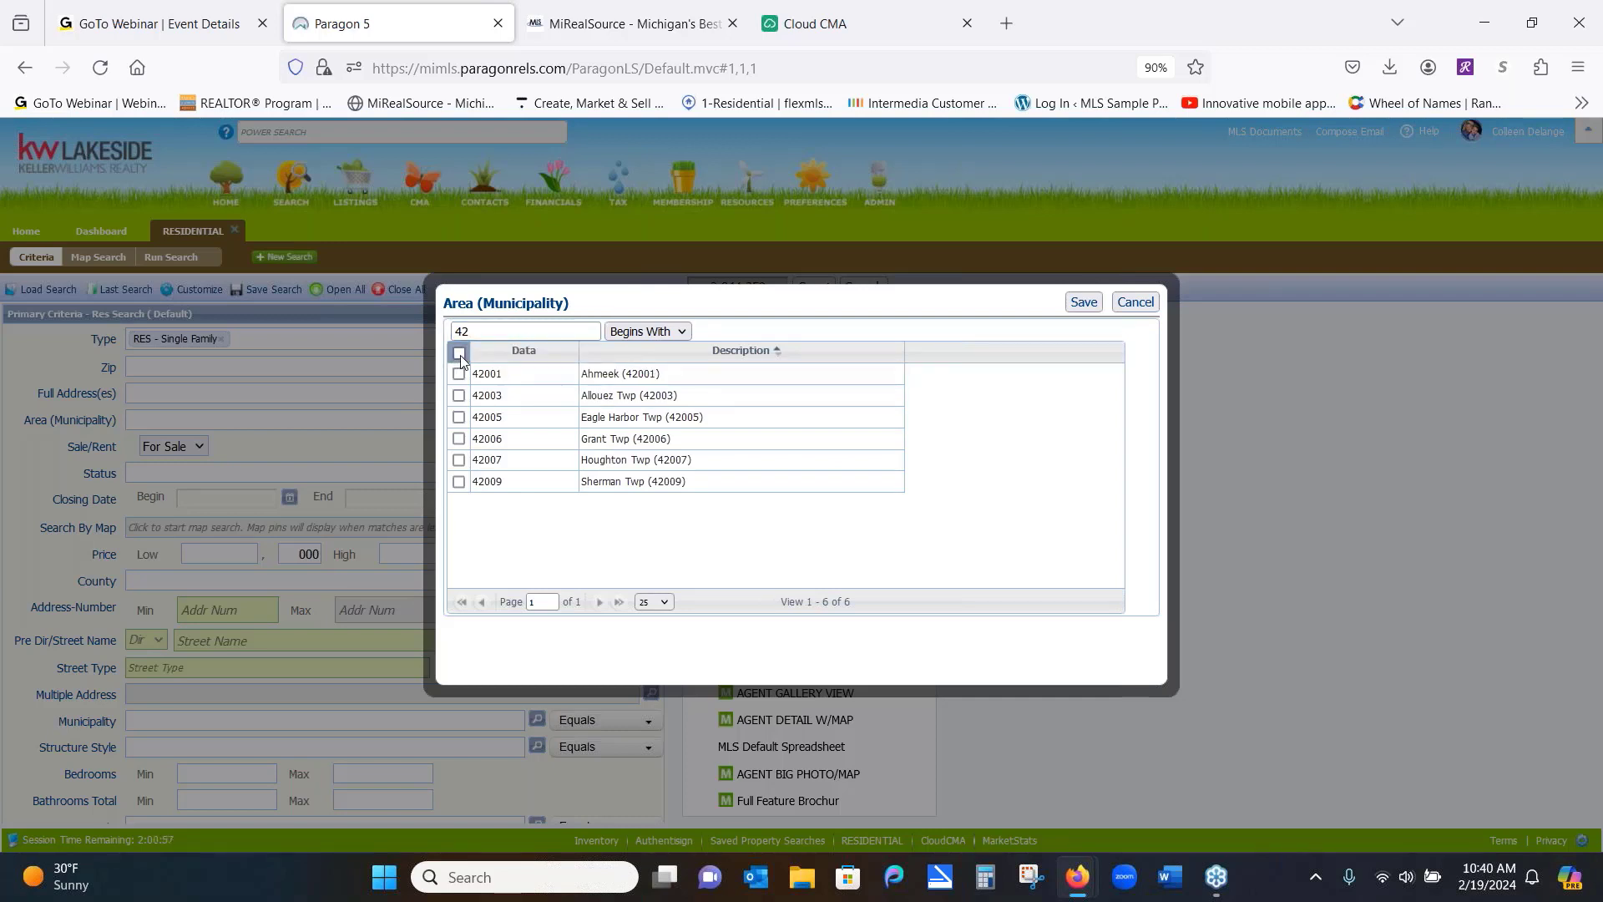
left_click(459, 417)
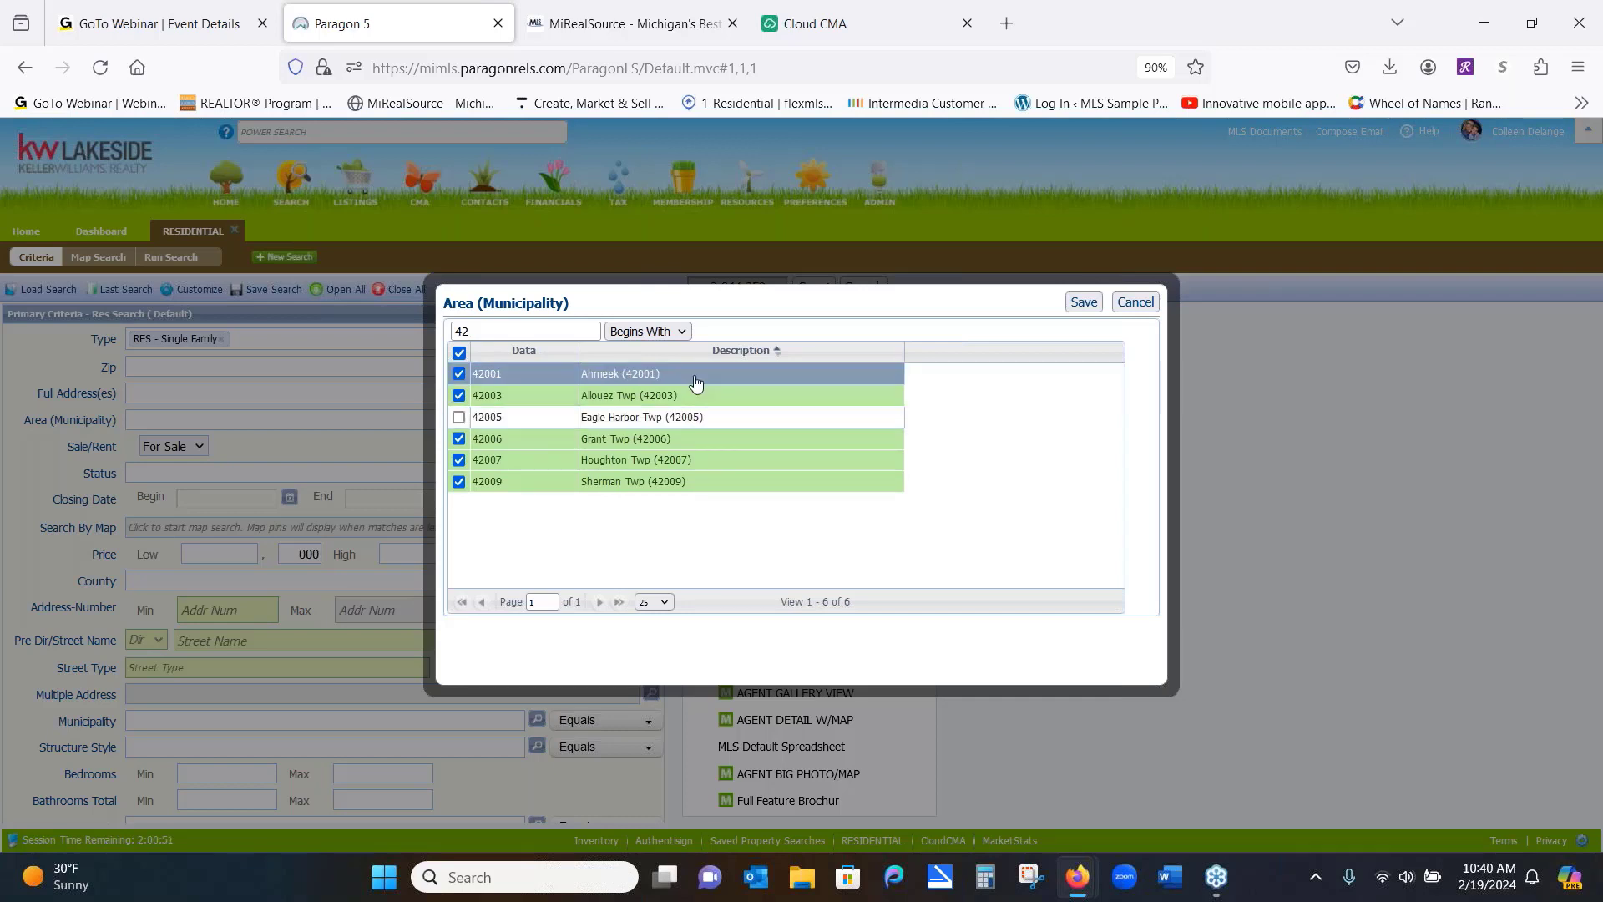
right_click(1084, 307)
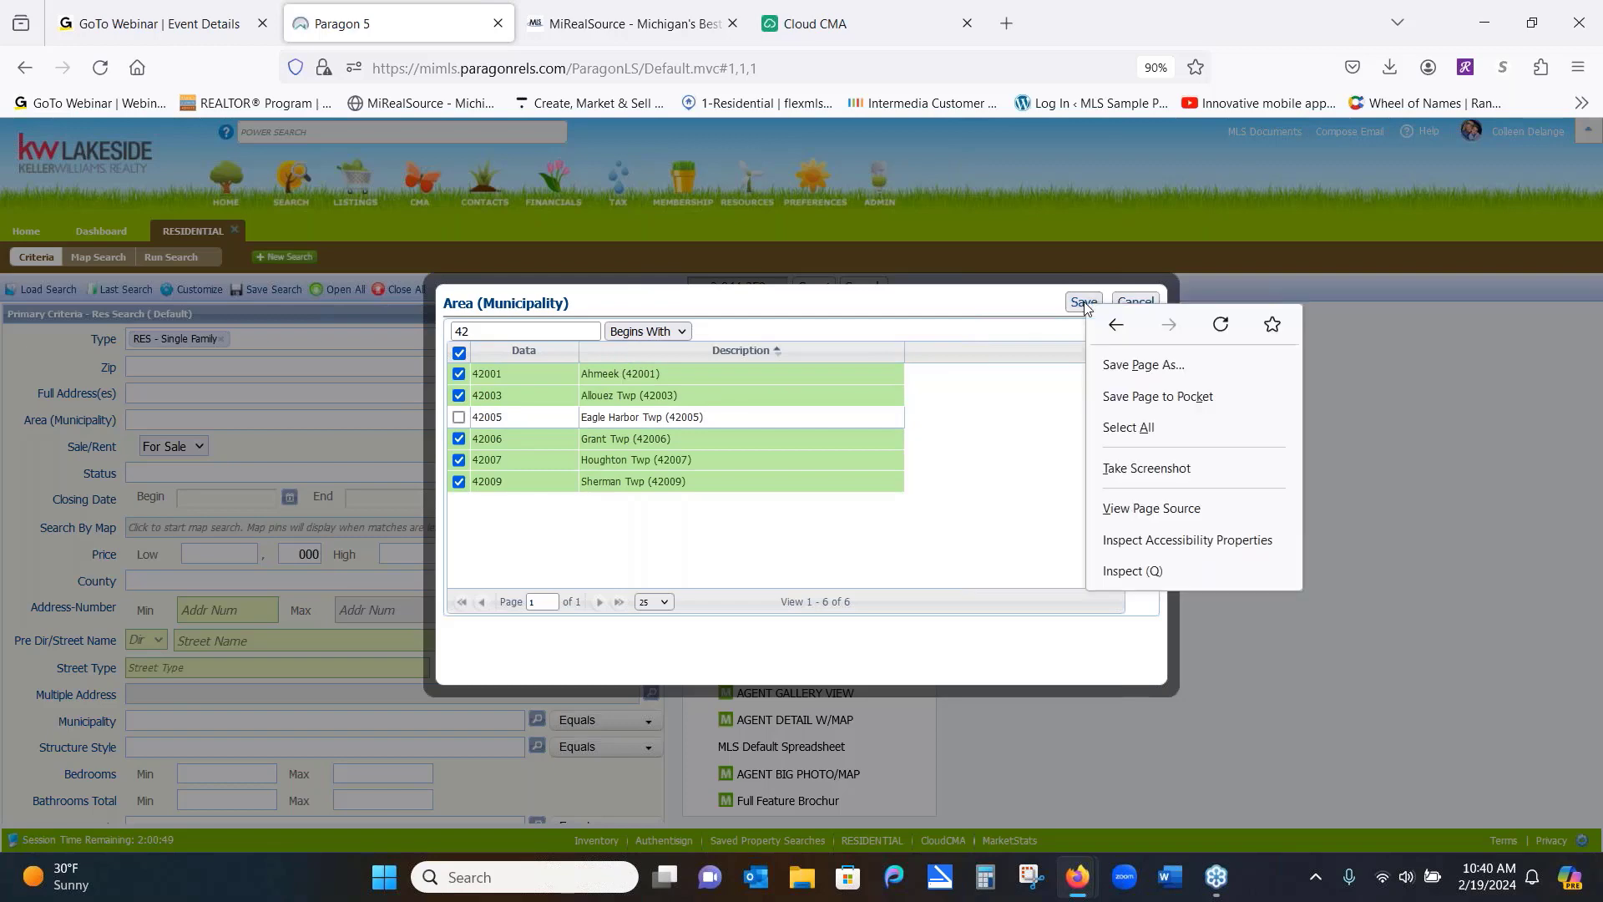
left_click(1082, 309)
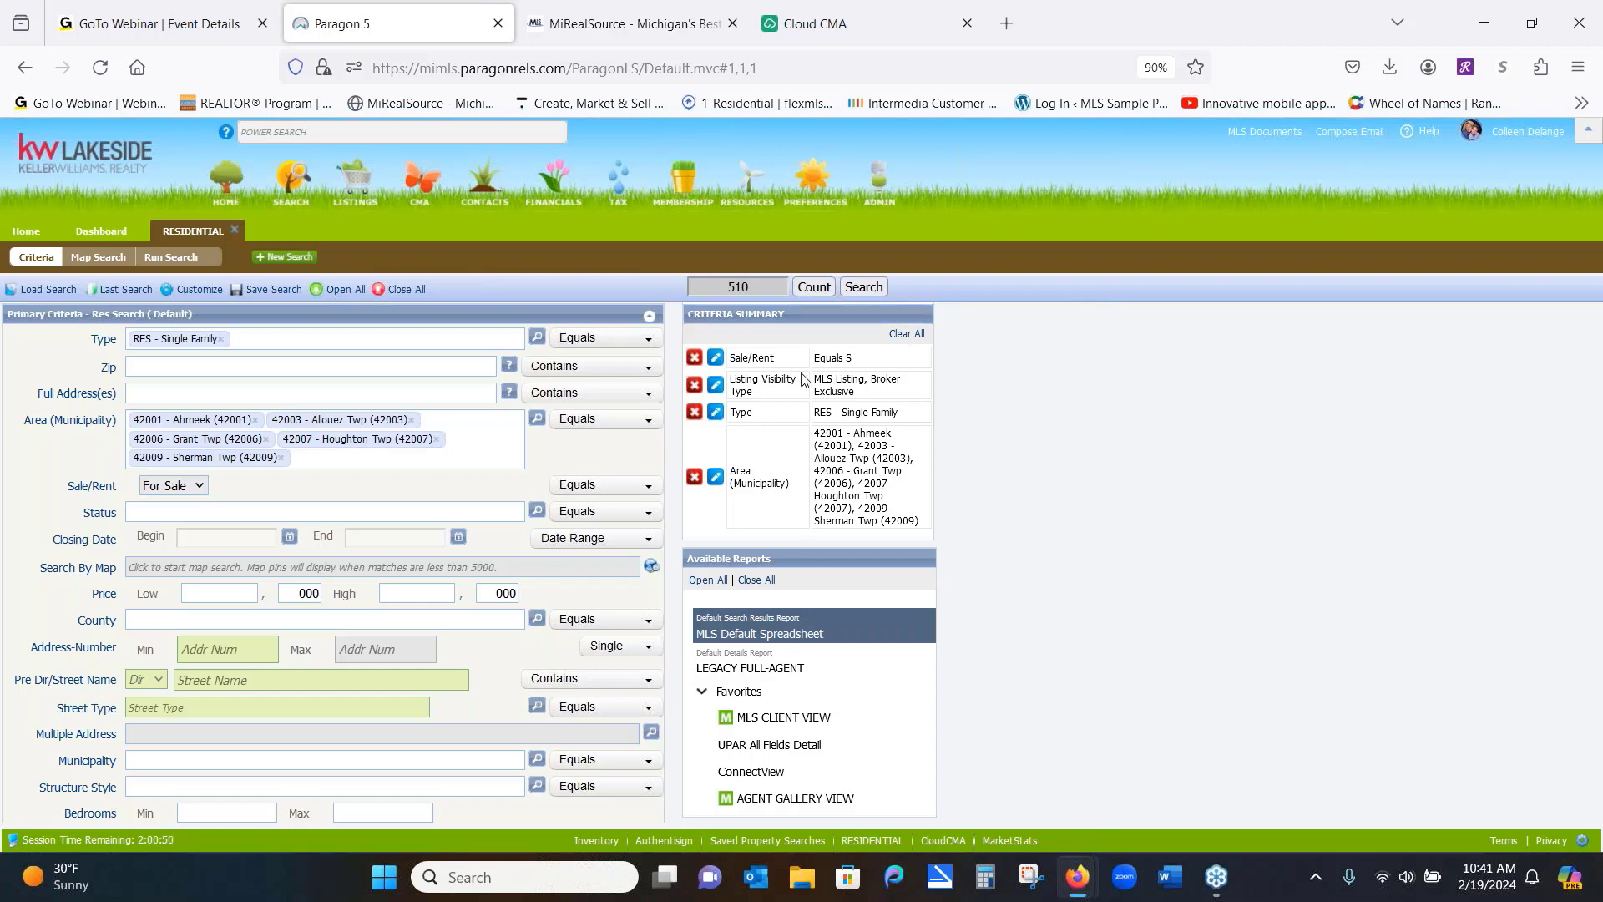
Remove the Area criterion and add 1S - 1 Story as the structure style
left_click(694, 477)
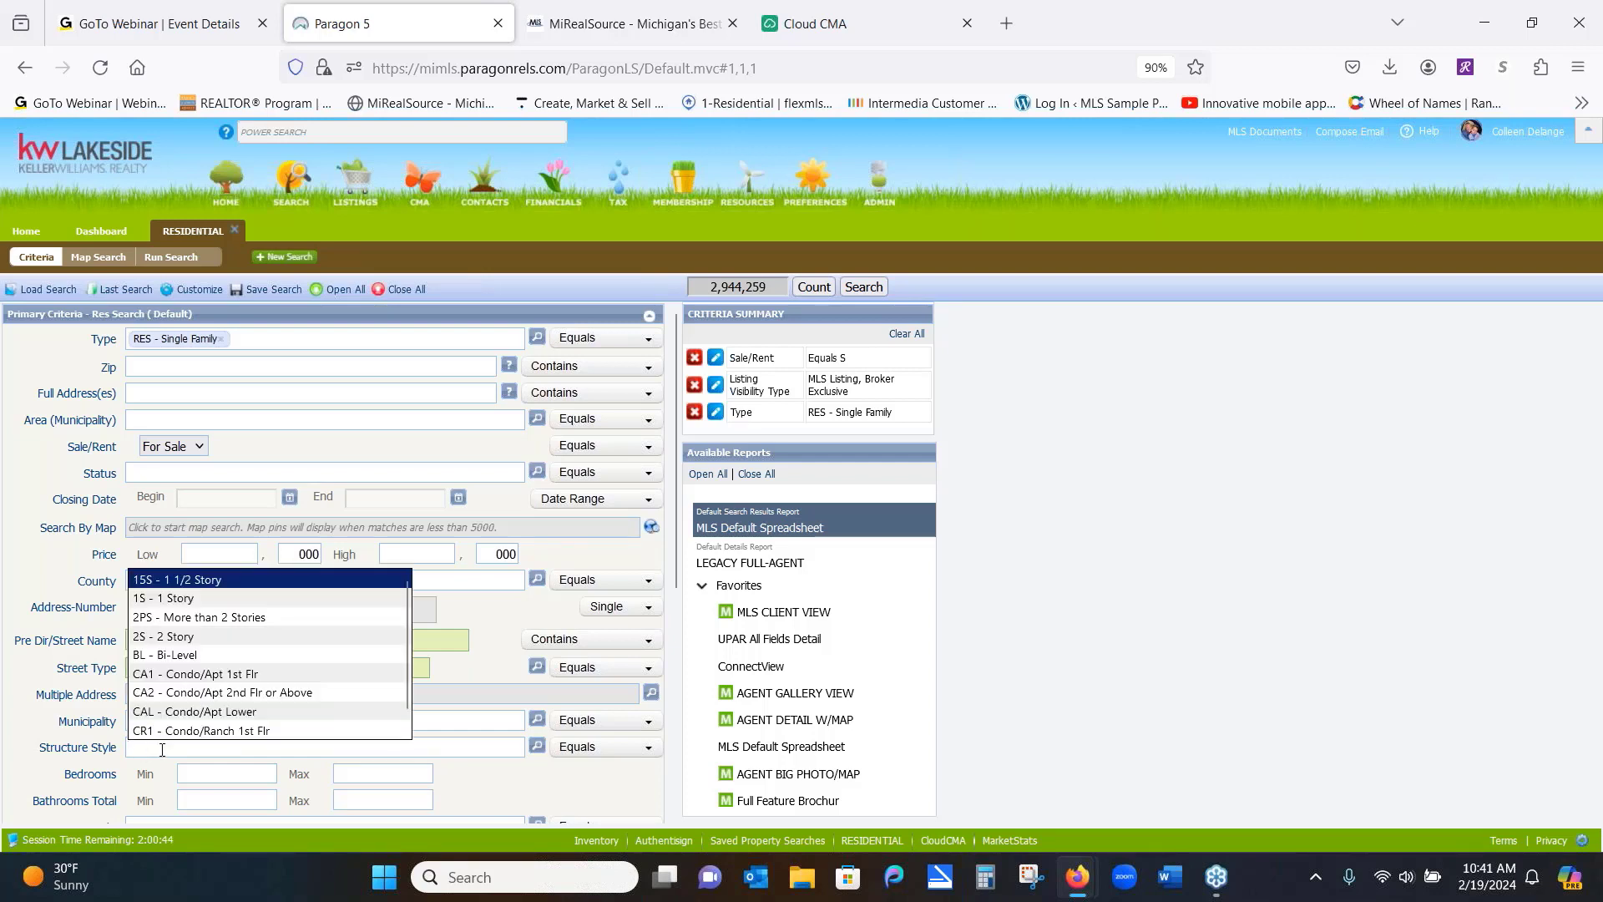
type("1")
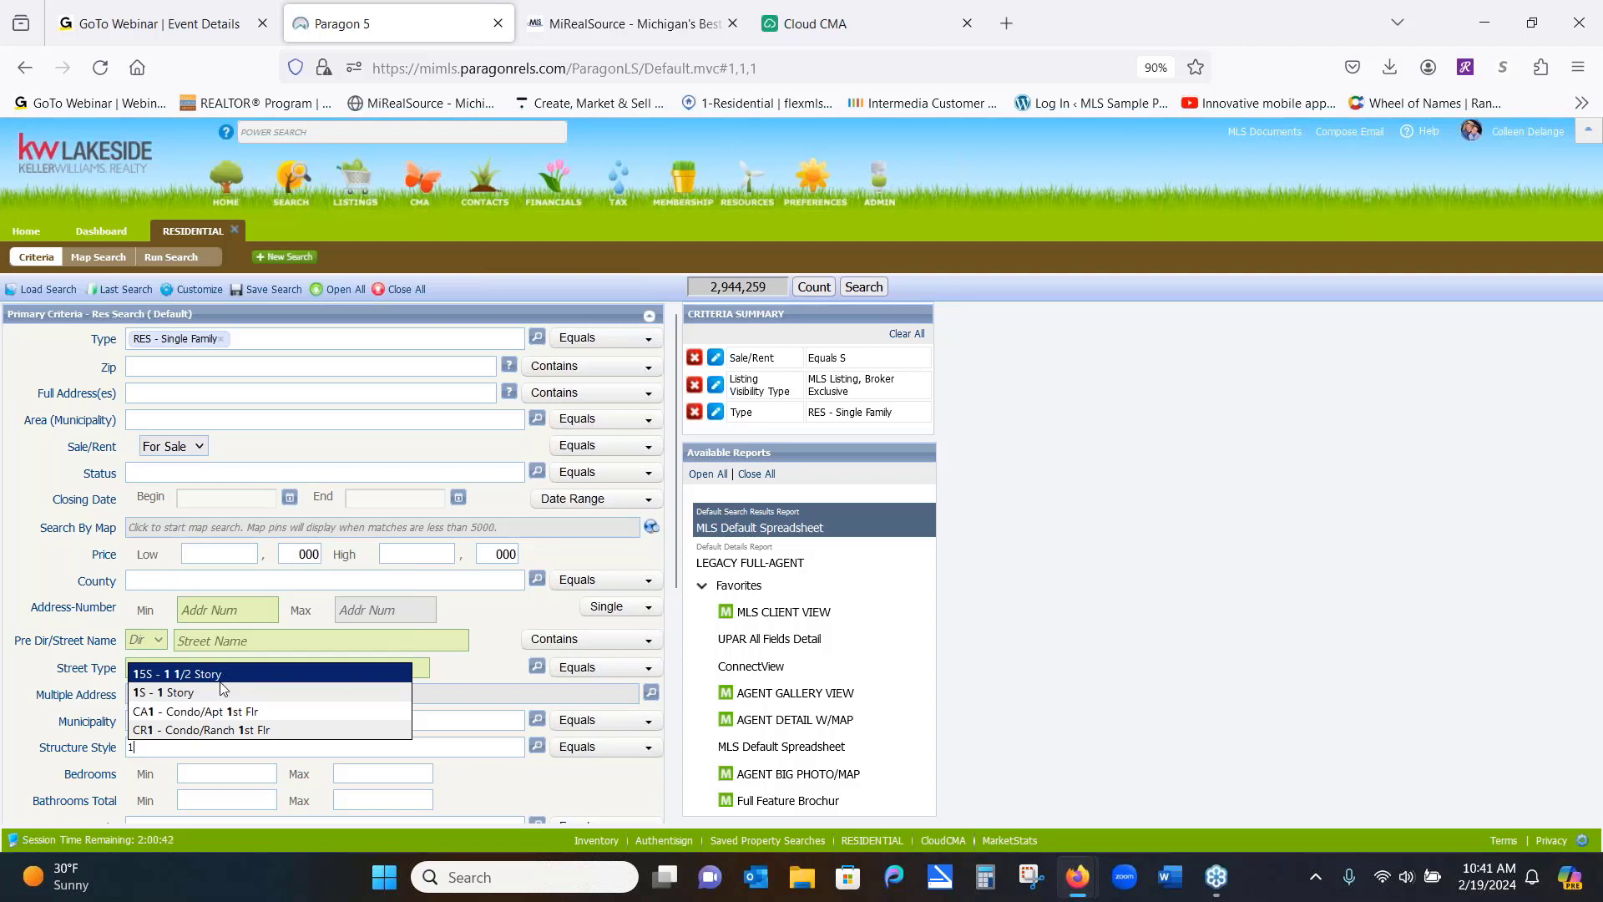
left_click(221, 693)
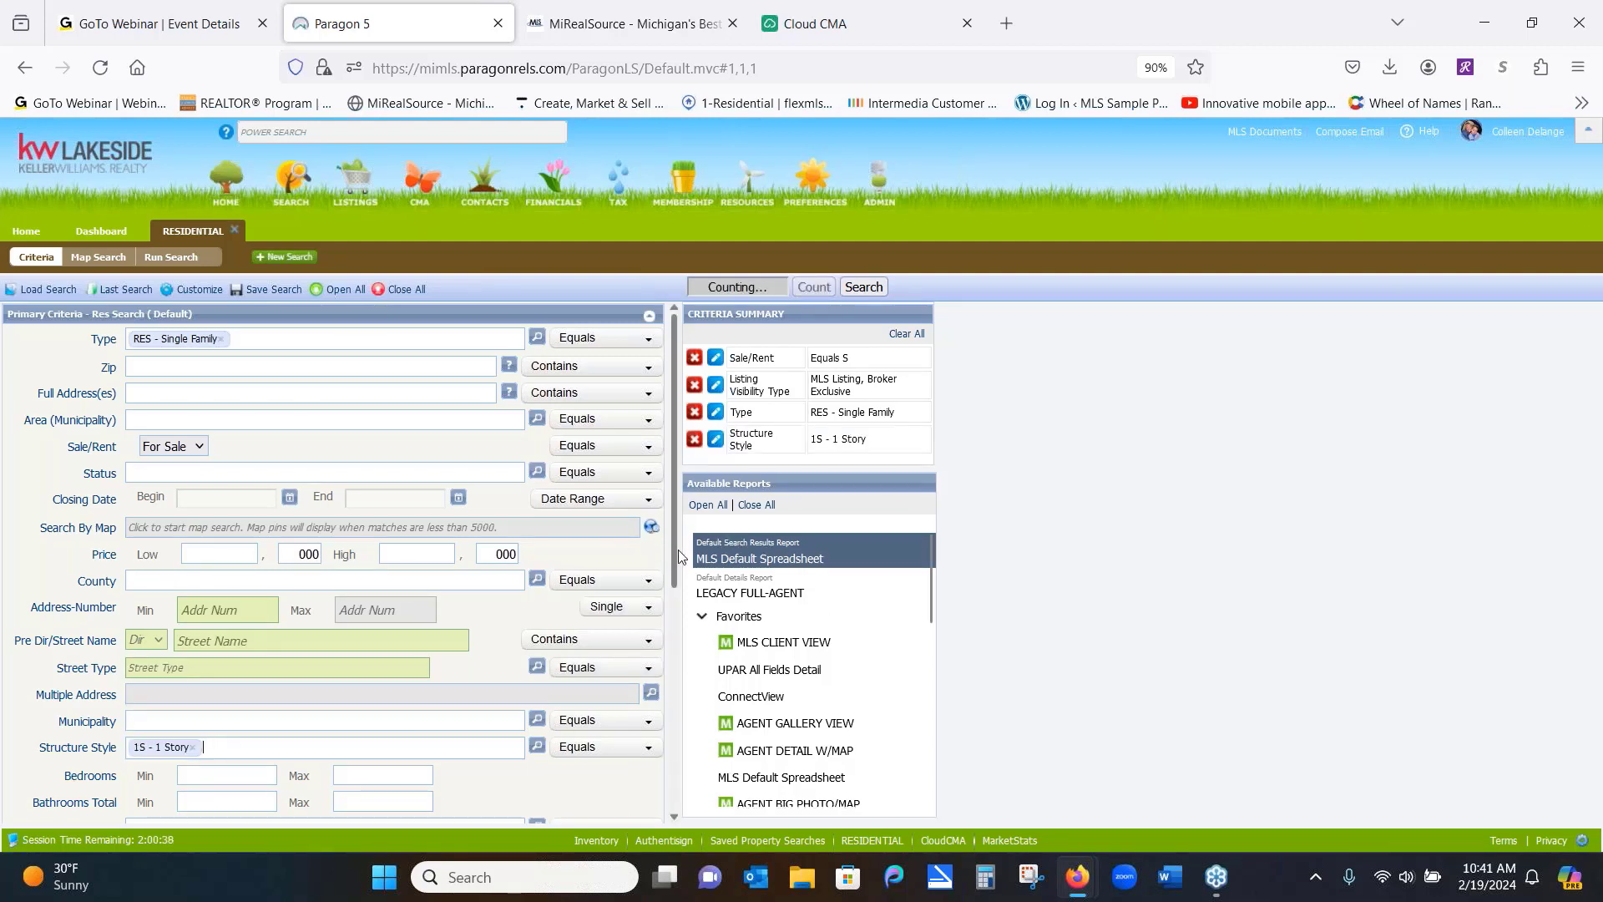
left_click_drag(674, 551, 643, 696)
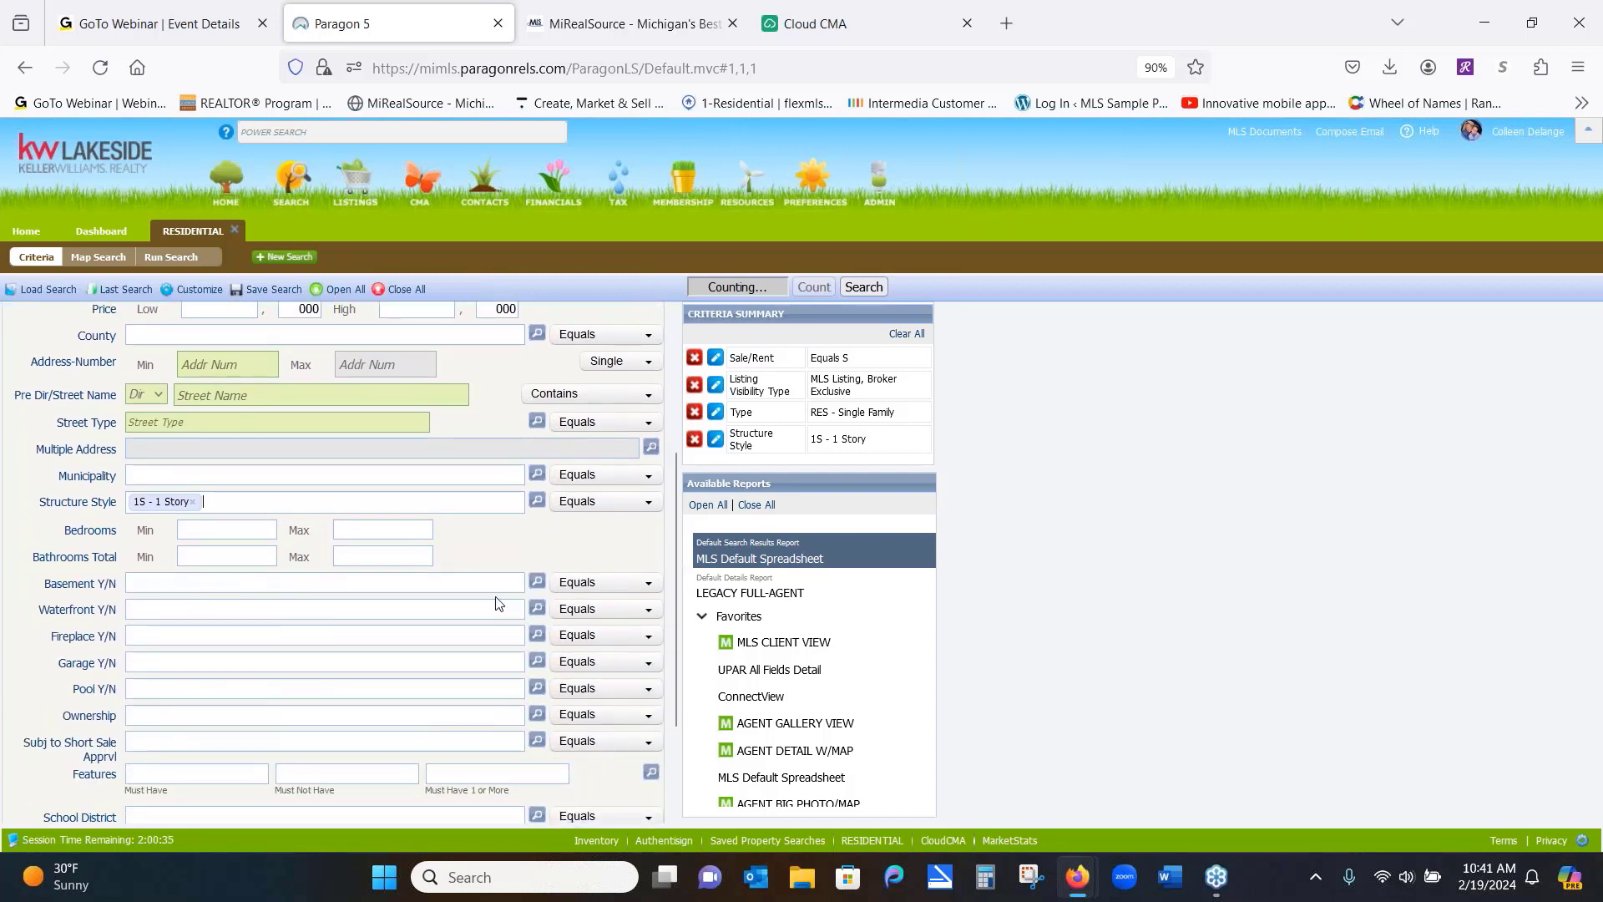
Set Bedrooms to 3–4 and Bathrooms Total to 2–3
left_click(223, 531)
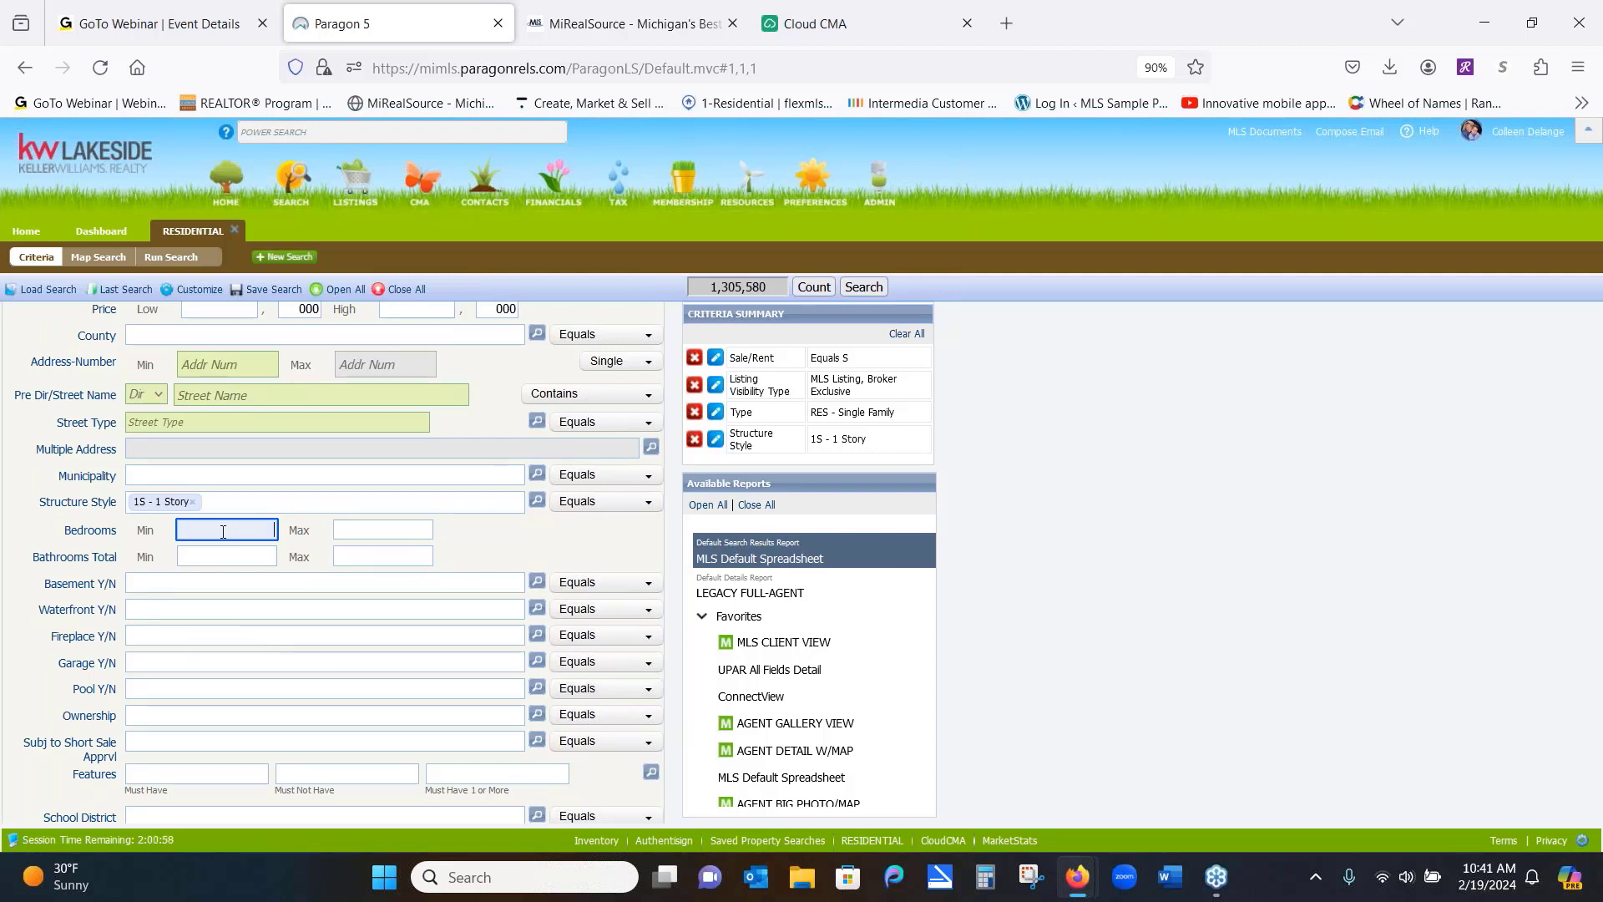
left_click(373, 531)
type("4")
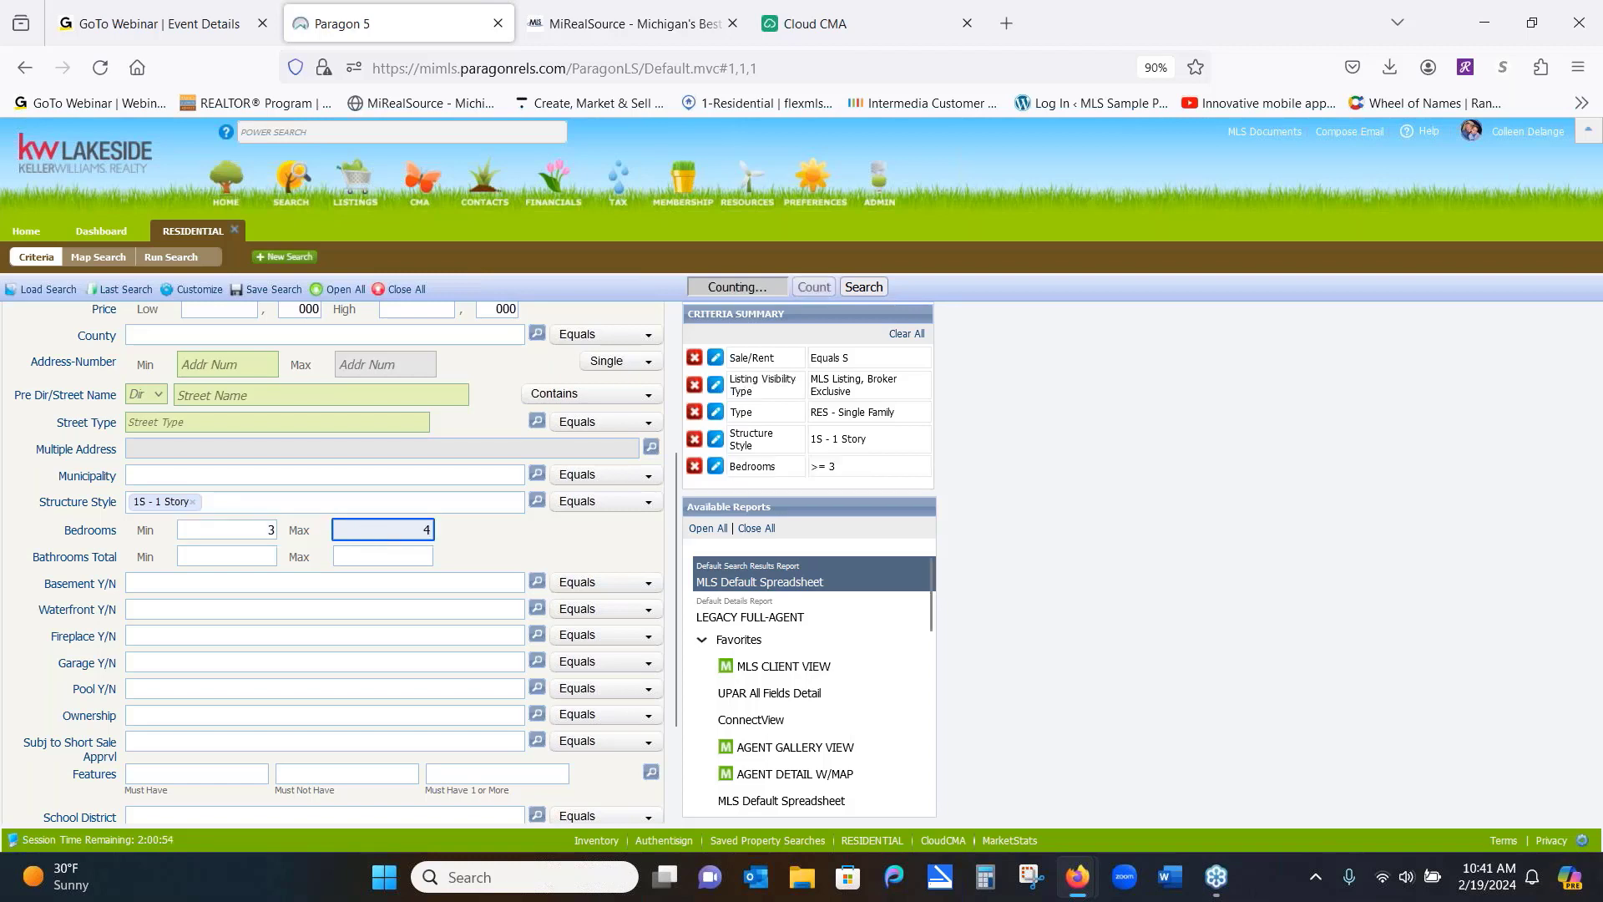
left_click(262, 555)
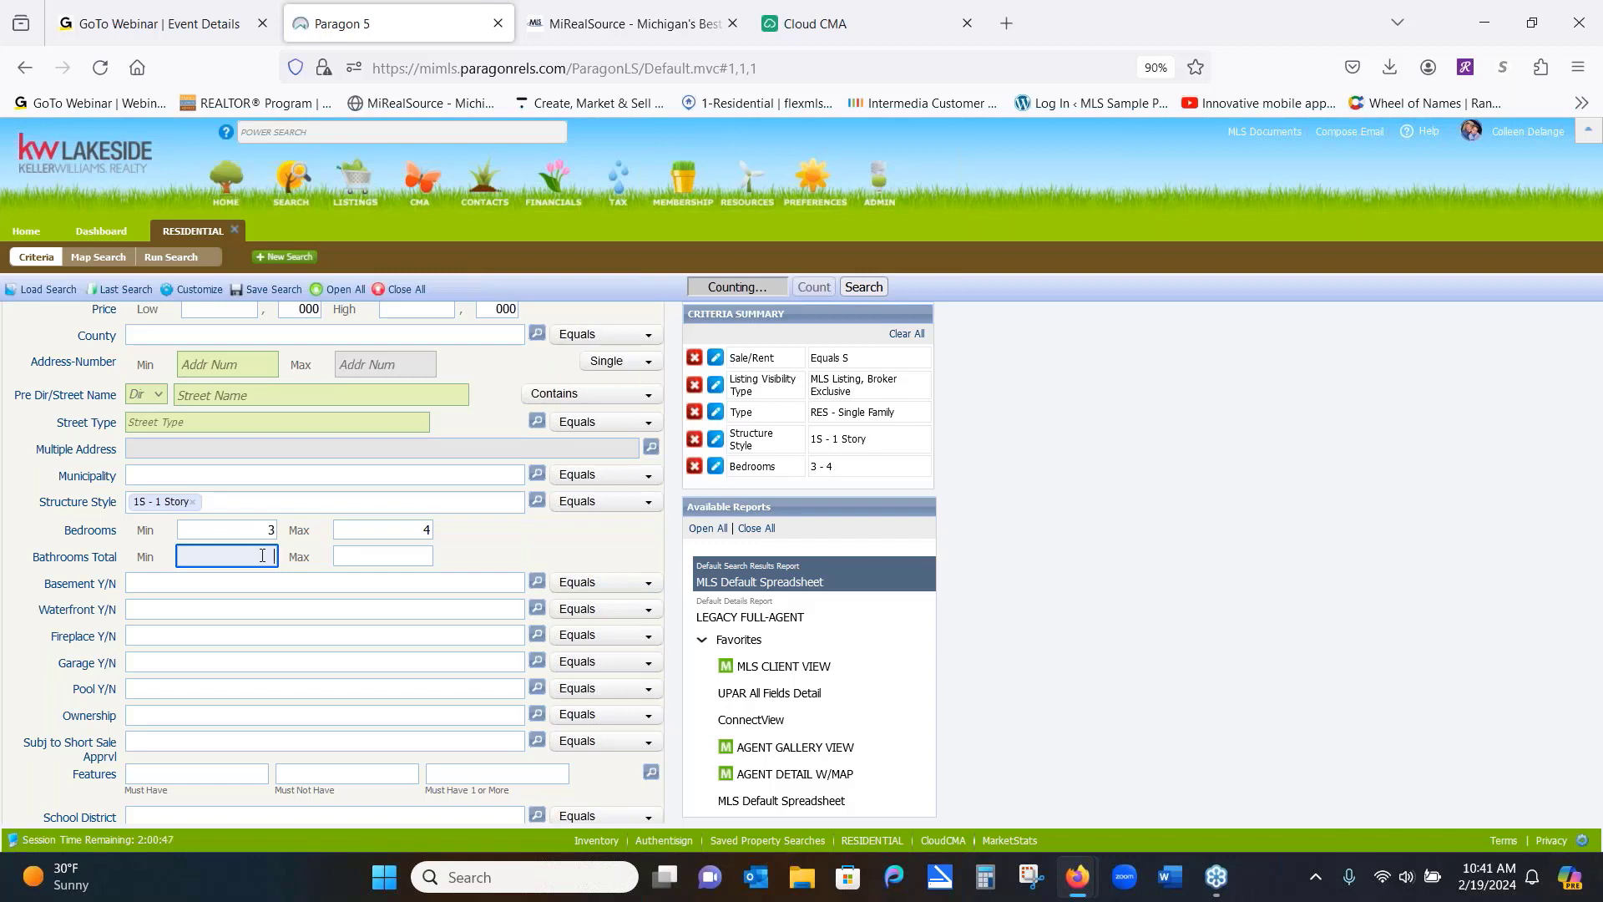
key("Tab")
type("3")
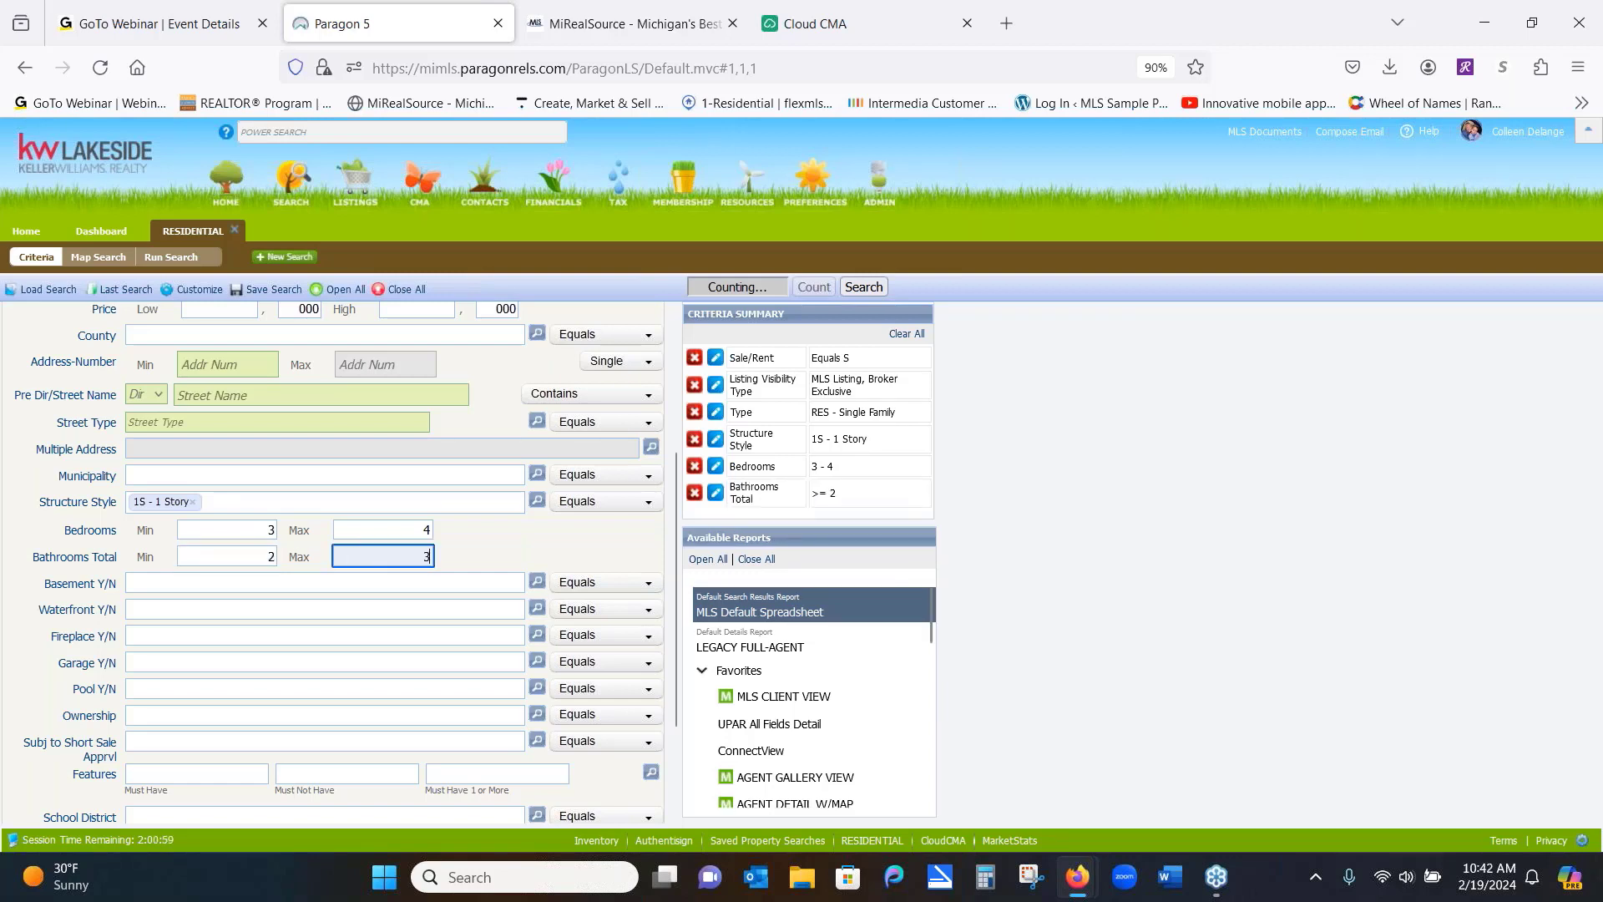
left_click(249, 585)
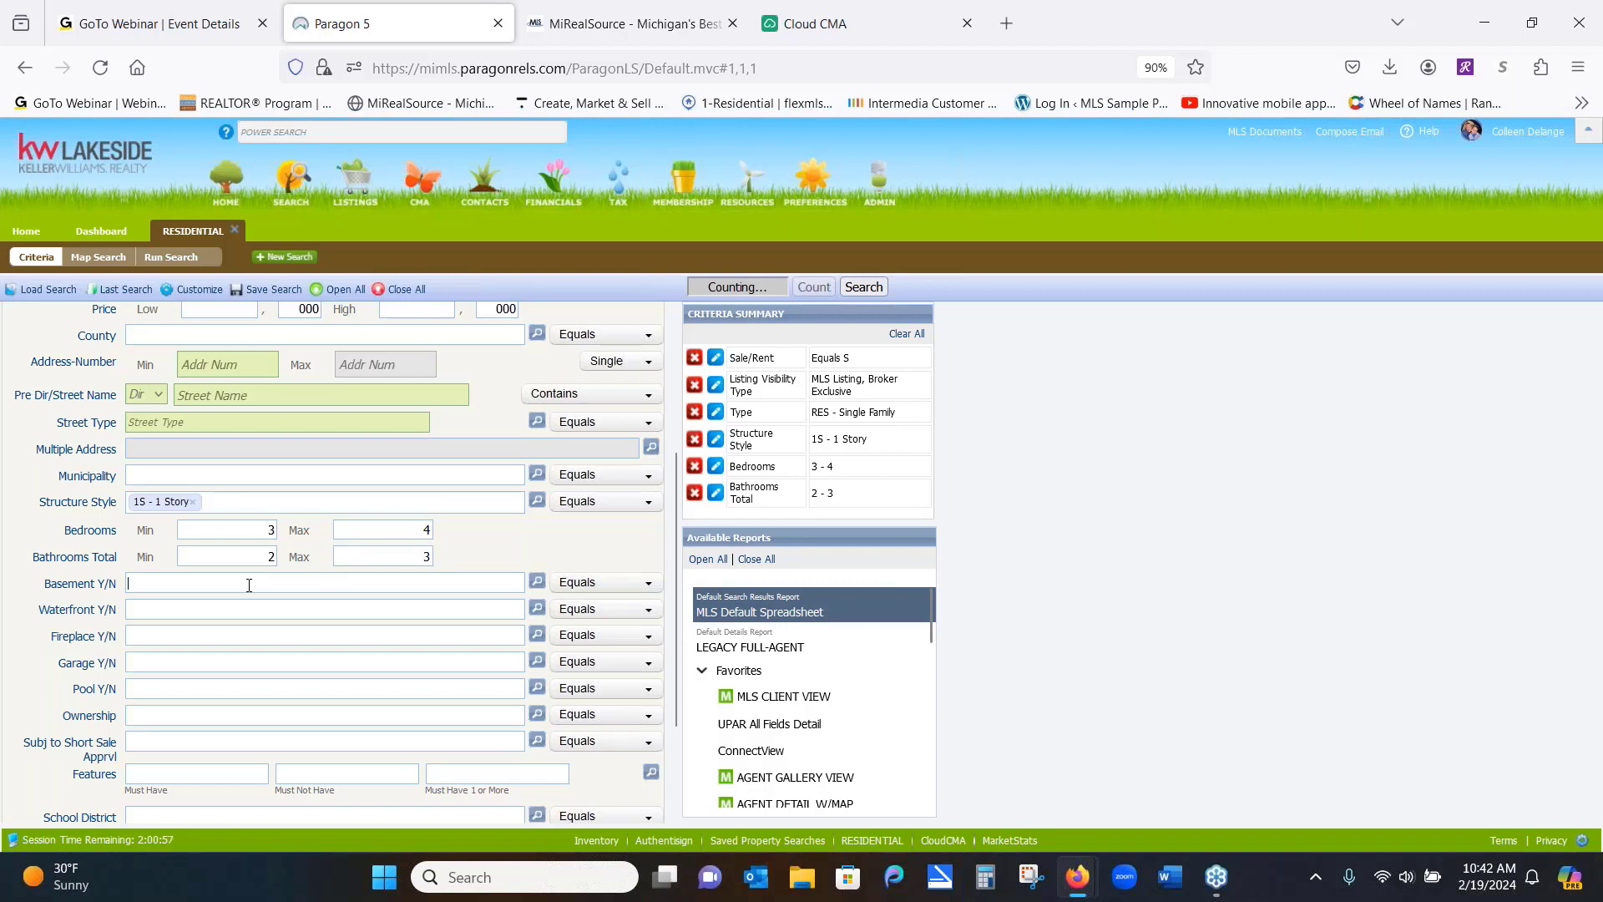
Set both Basement Y/N and Garage Y/N to Y - Yes
type("y")
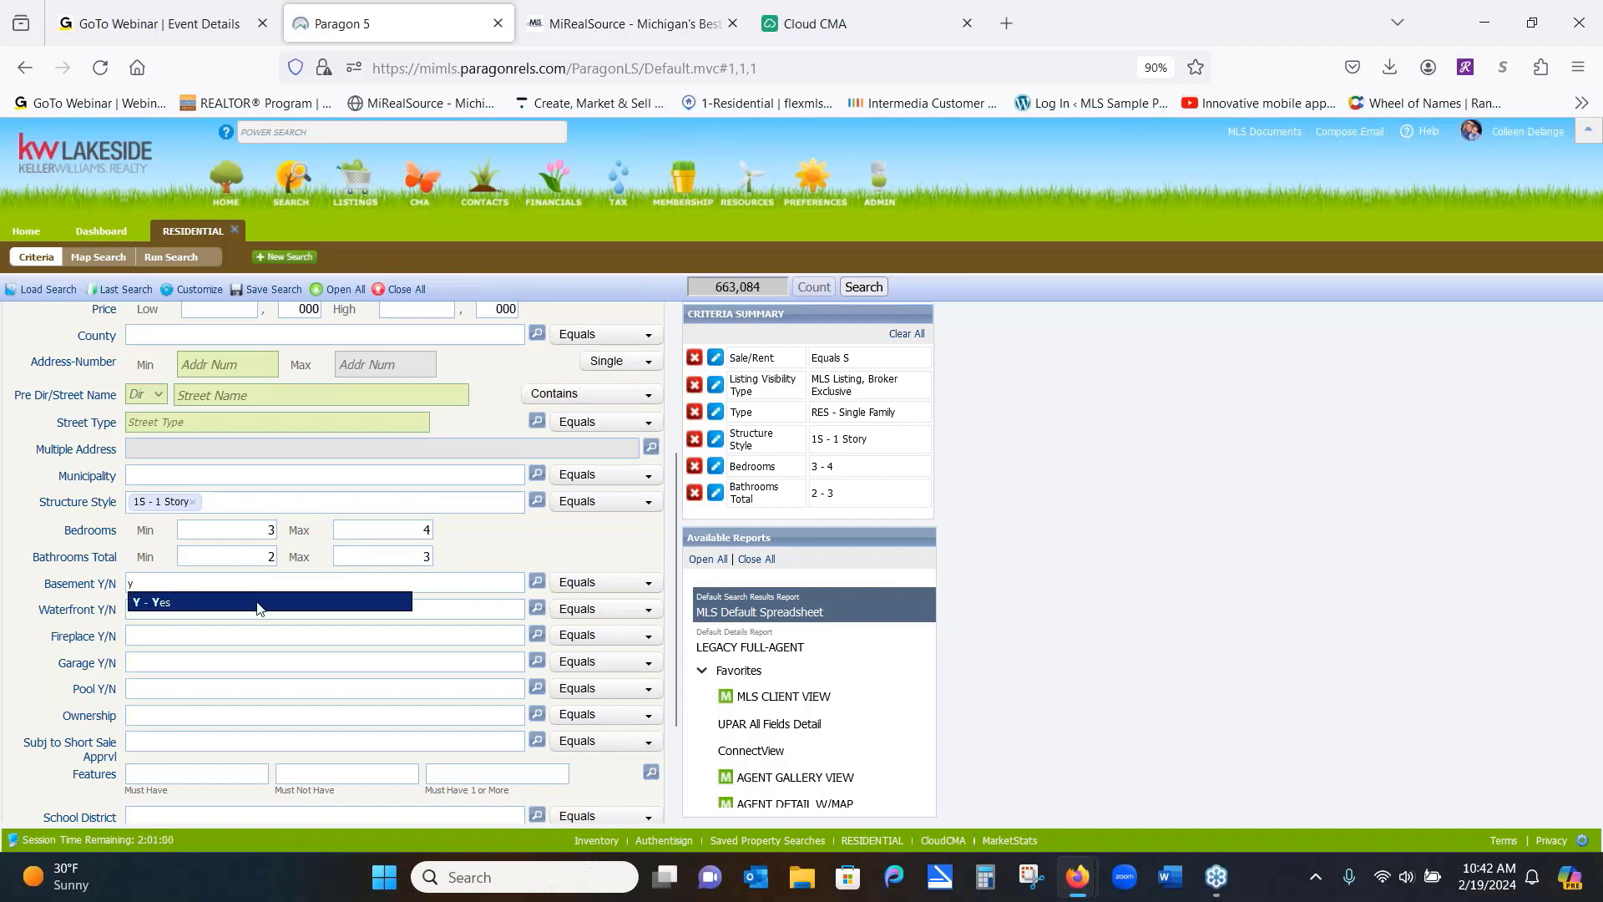
left_click(255, 603)
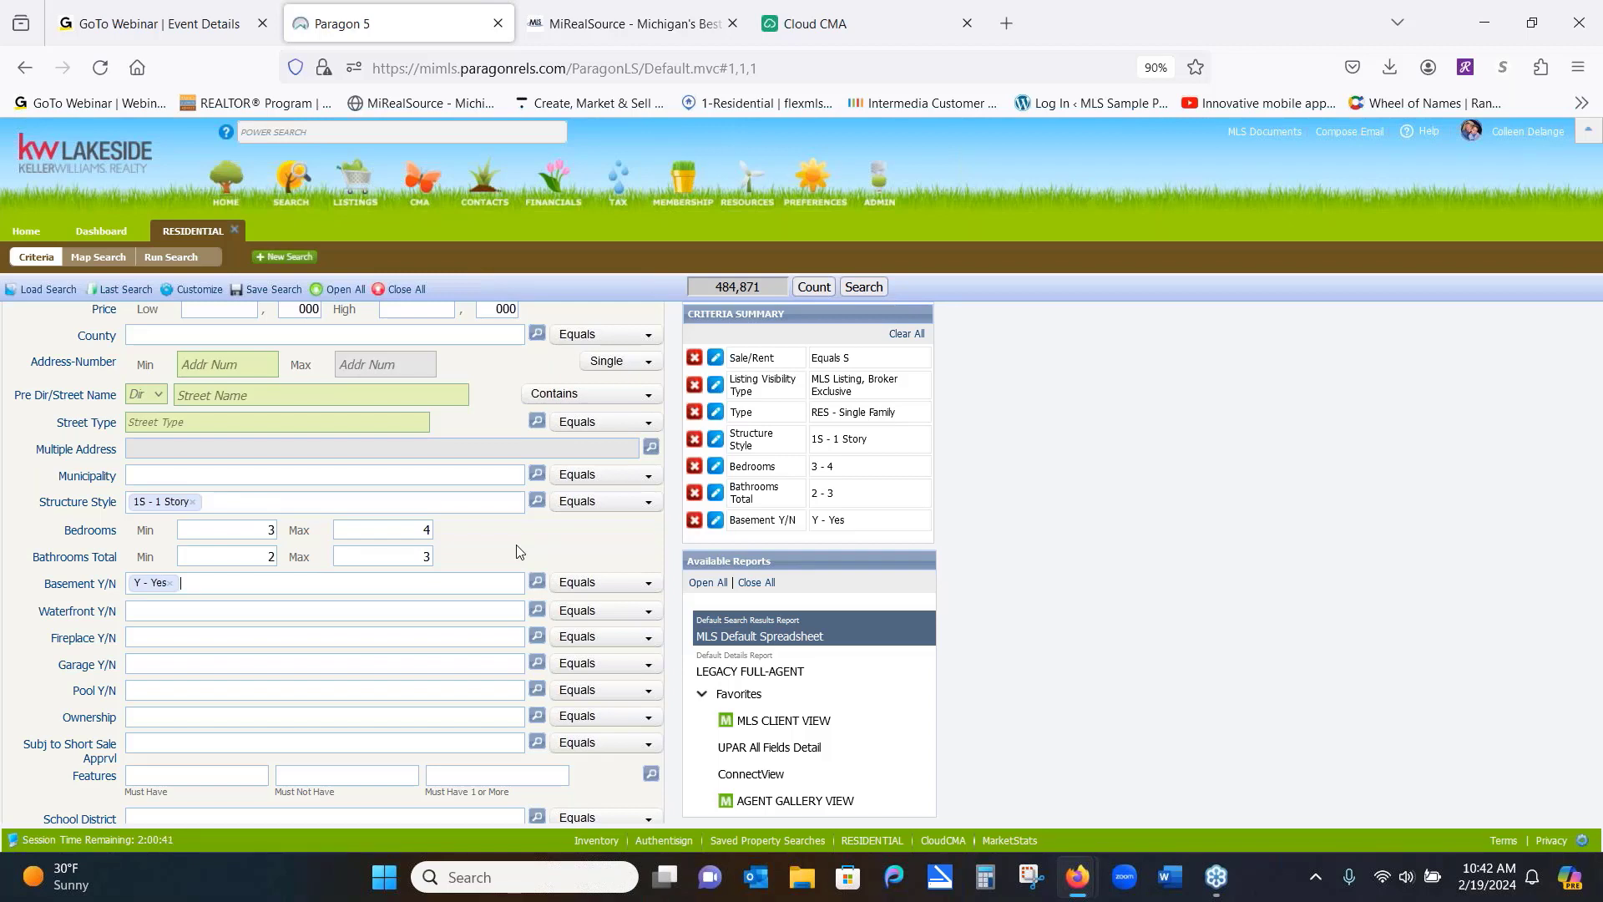
left_click(223, 659)
type("y")
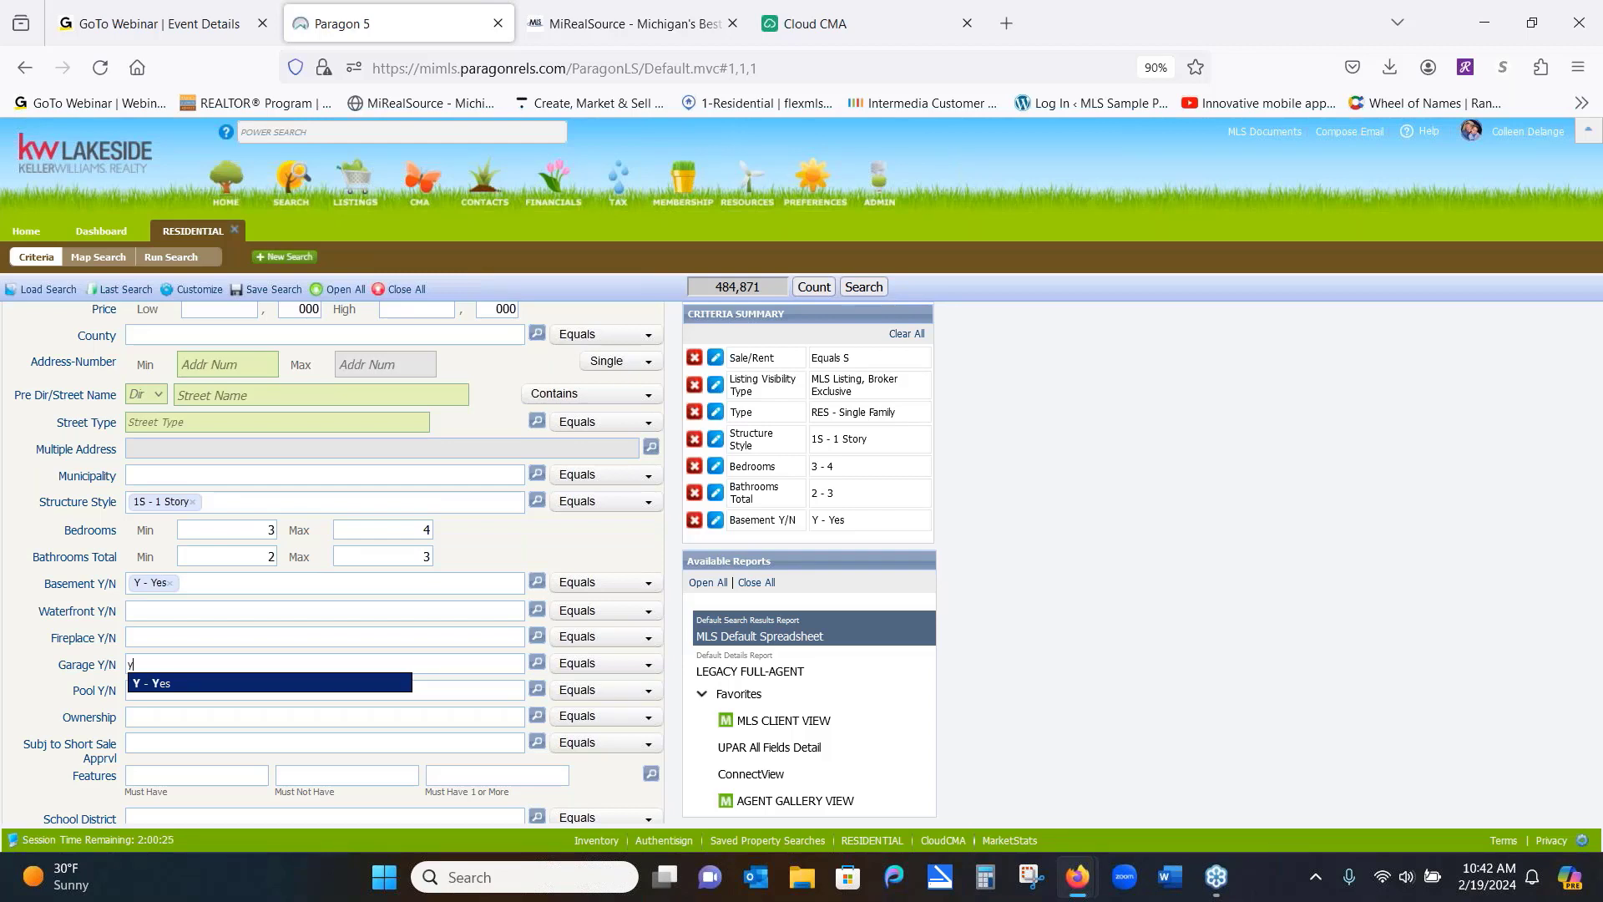
left_click(238, 684)
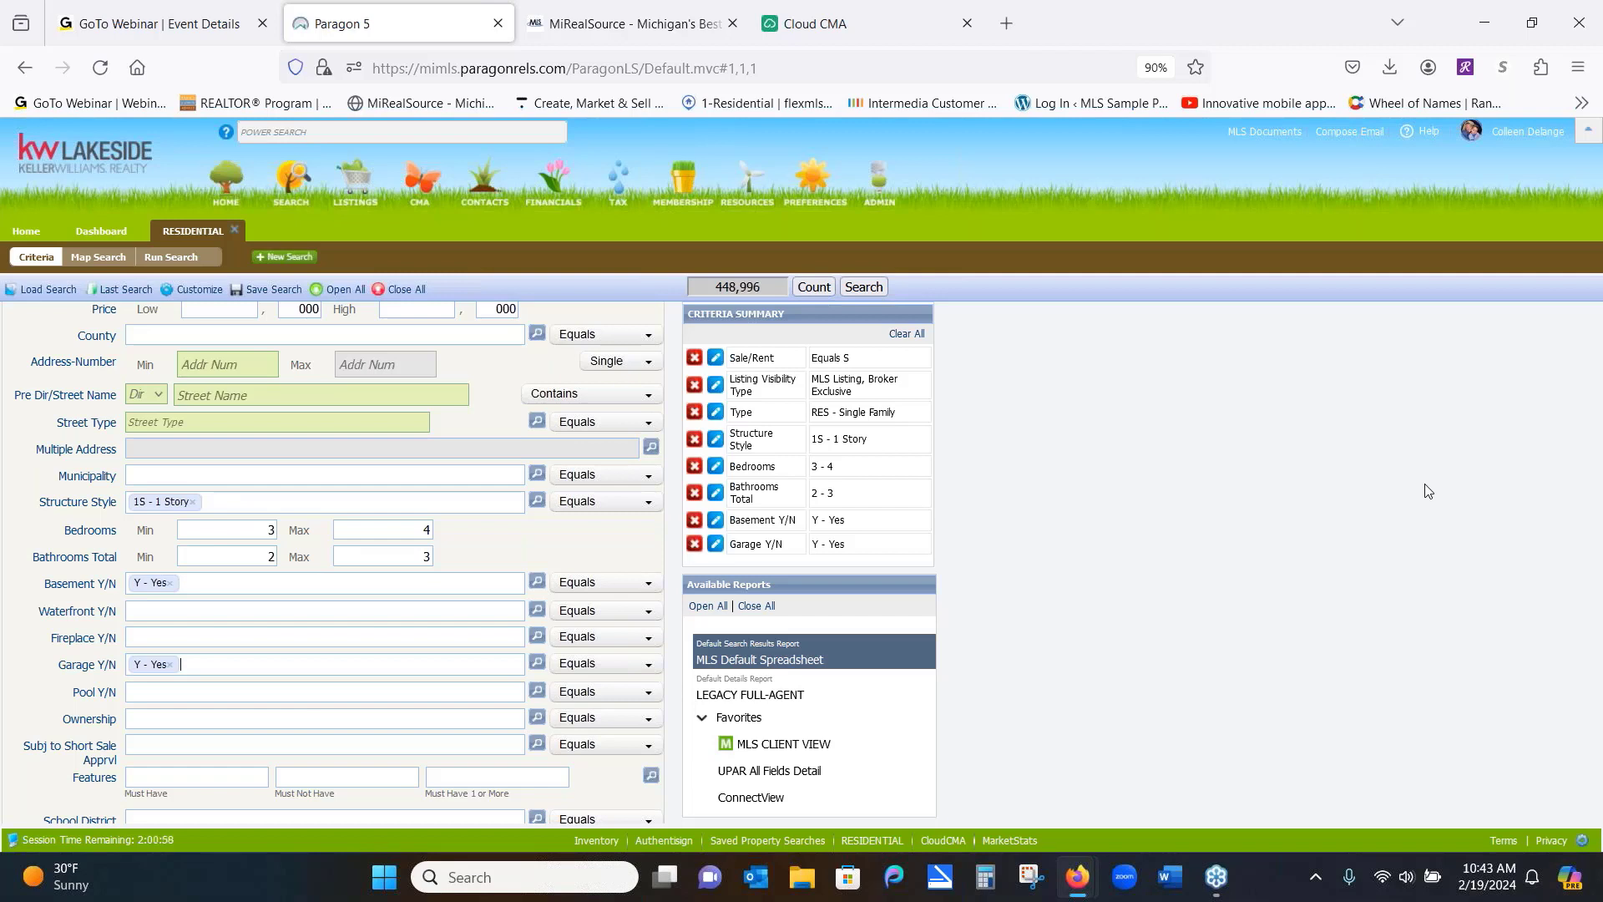
left_click(154, 783)
left_click(212, 769)
type("att")
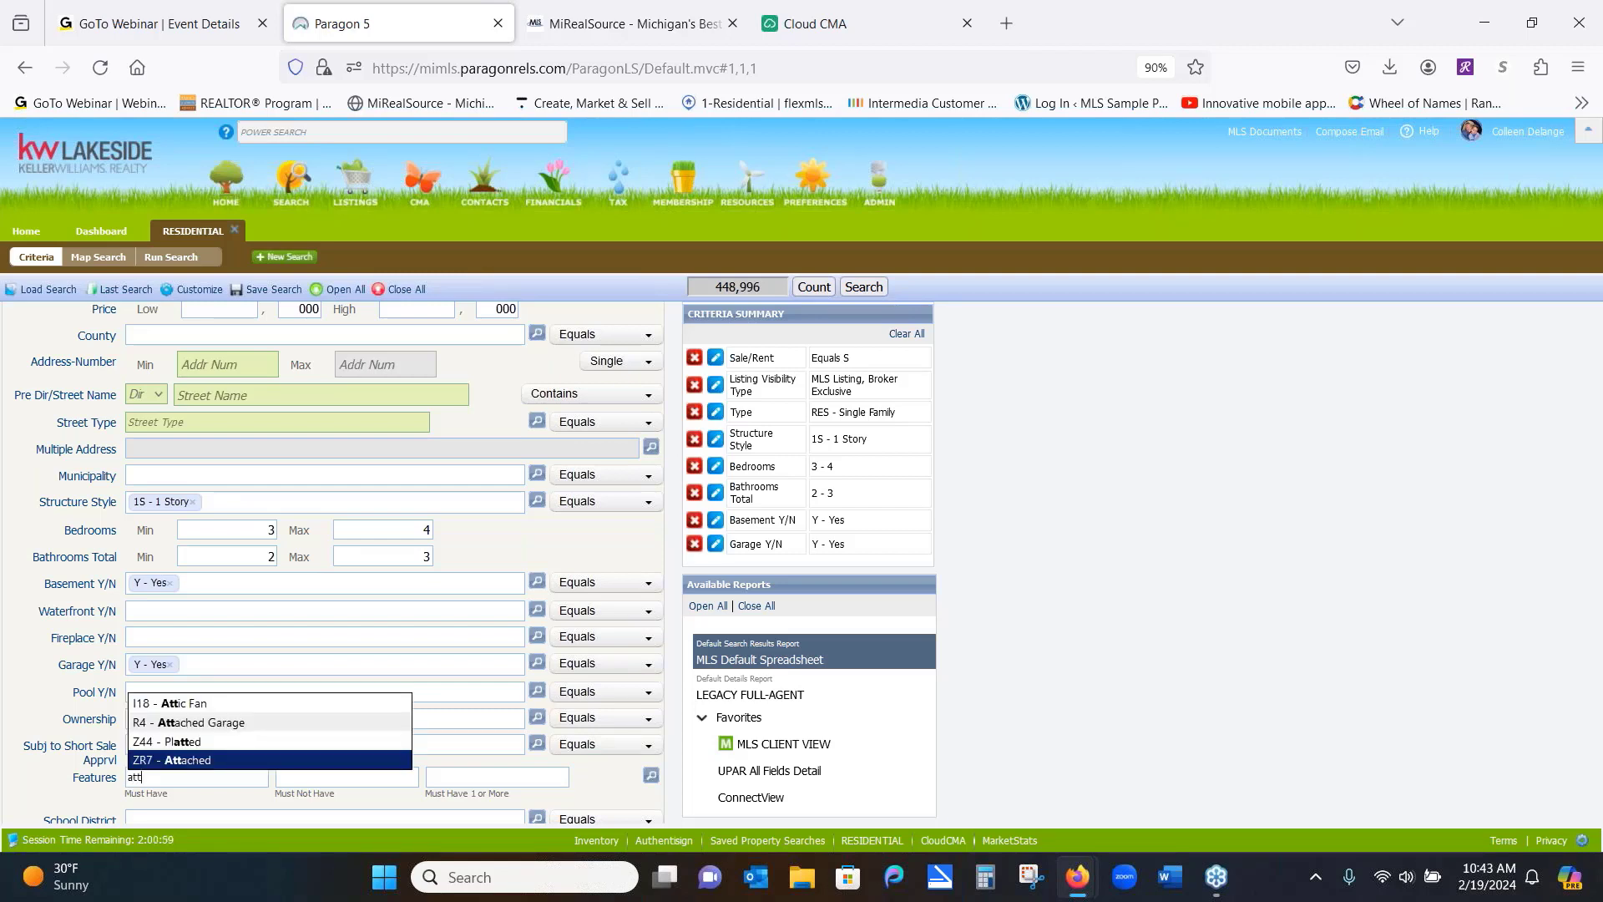
left_click(264, 725)
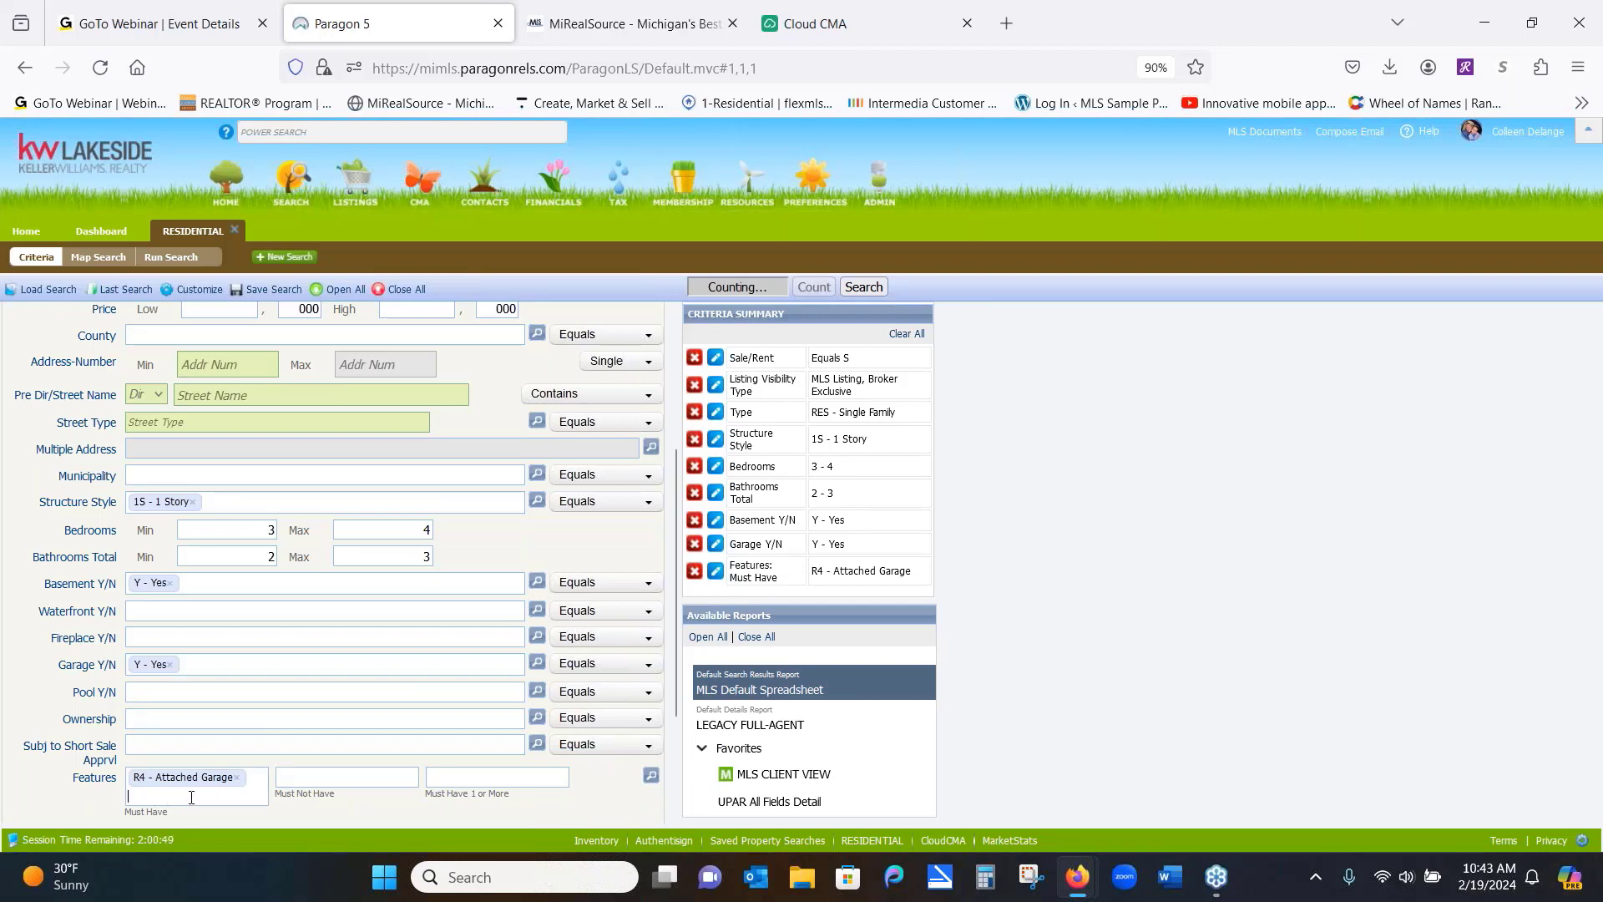
left_click(237, 778)
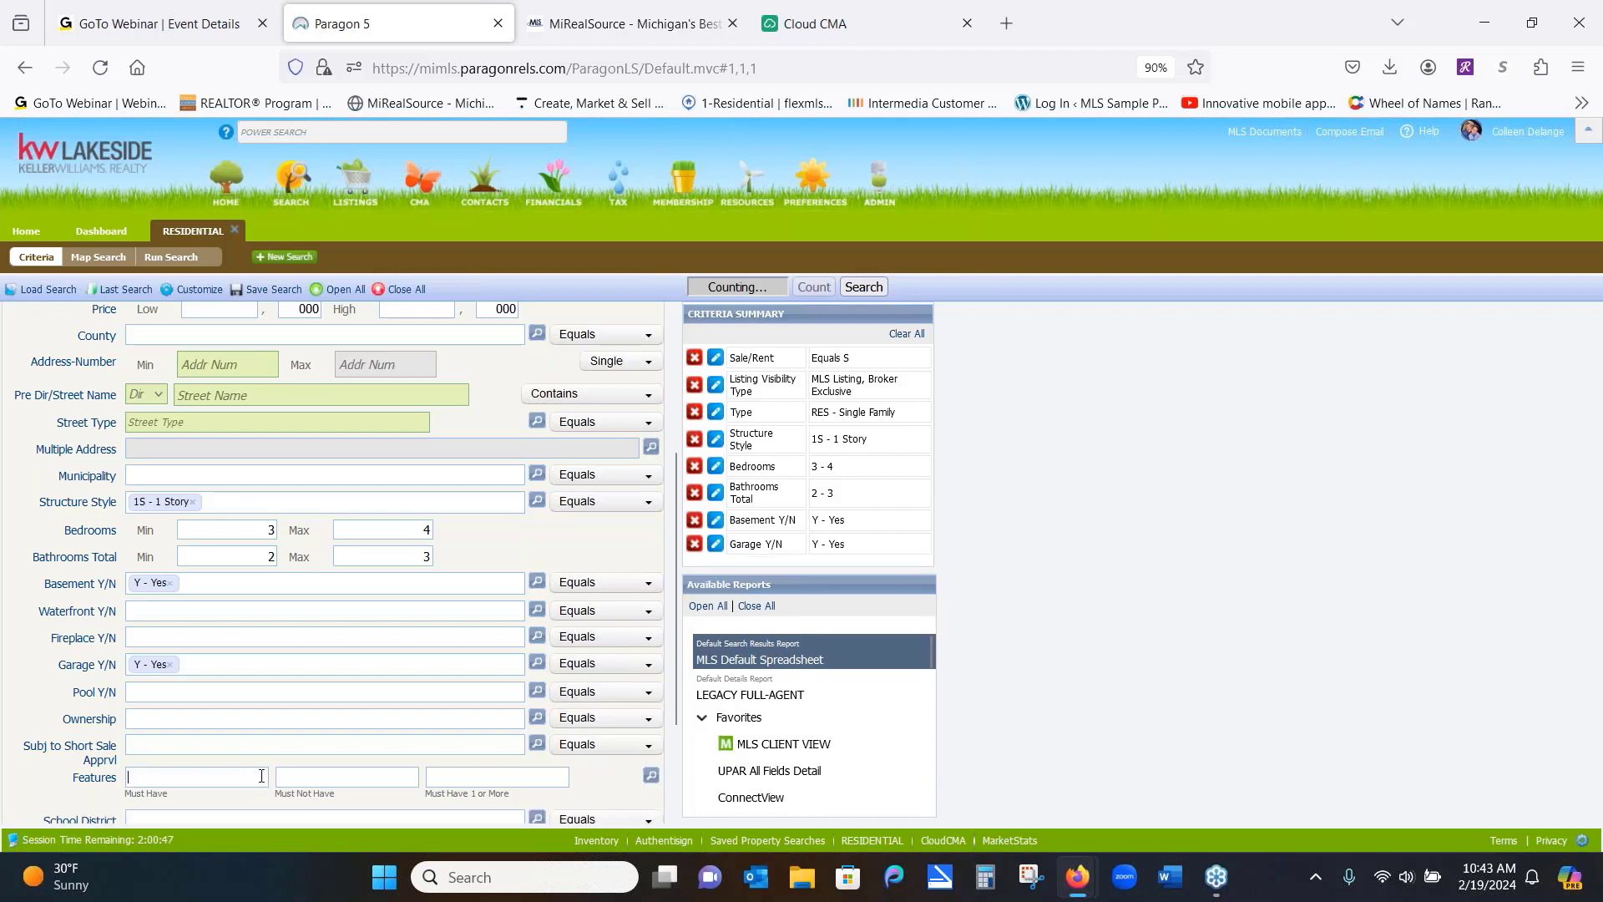
left_click(313, 781)
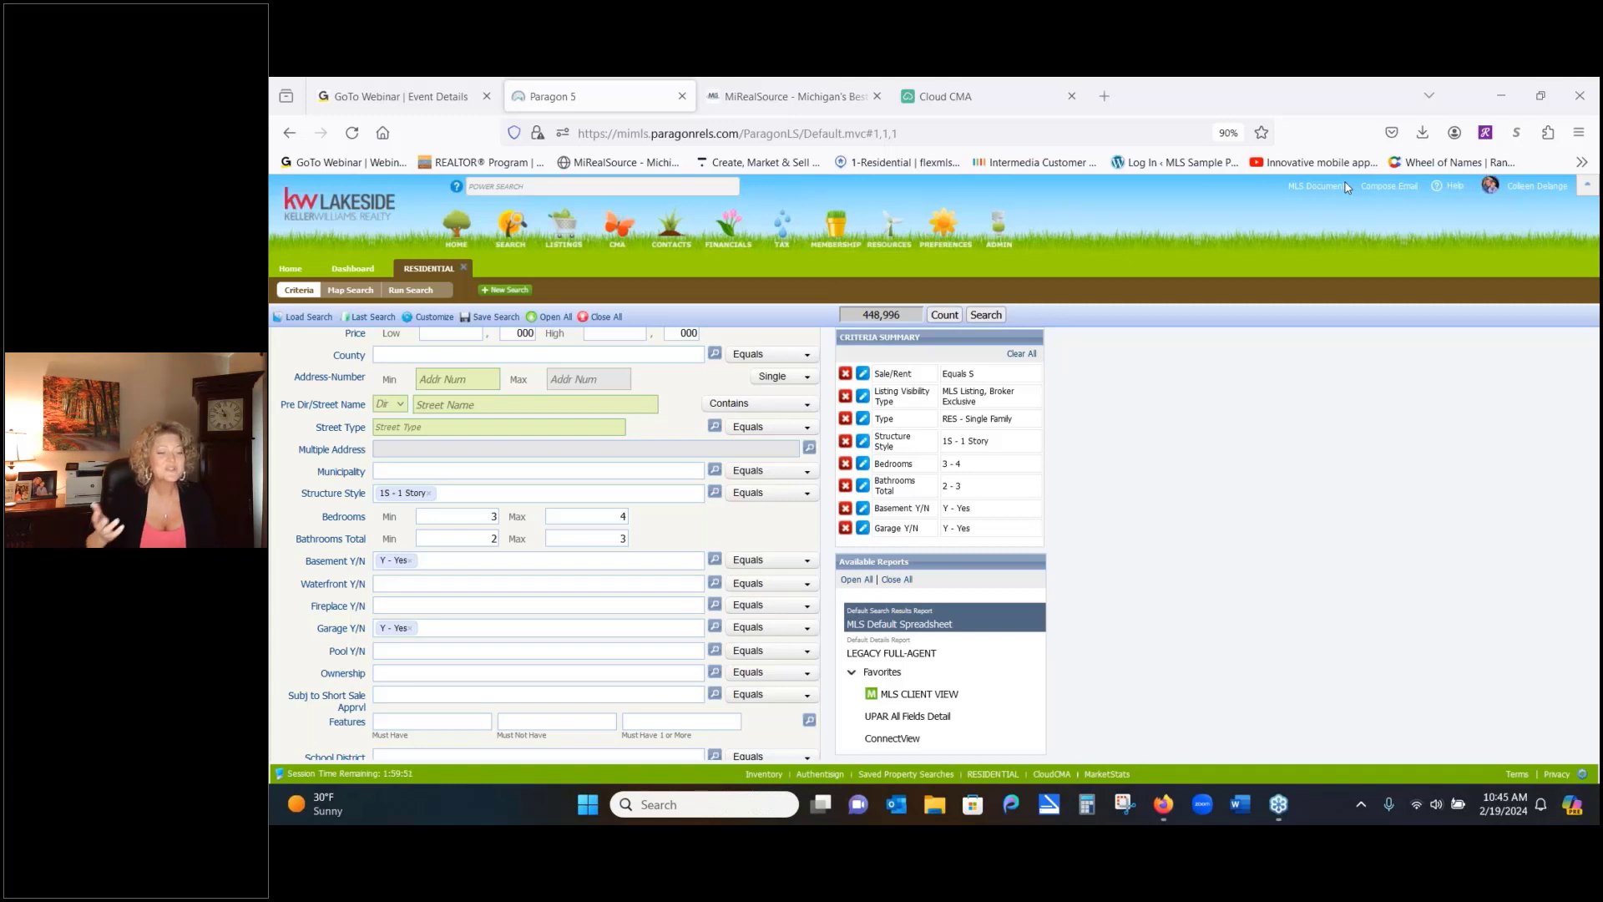
Add ZI8 - Septic to Features Must Not Have by searching 'sep'
left_click(533, 724)
type("sep")
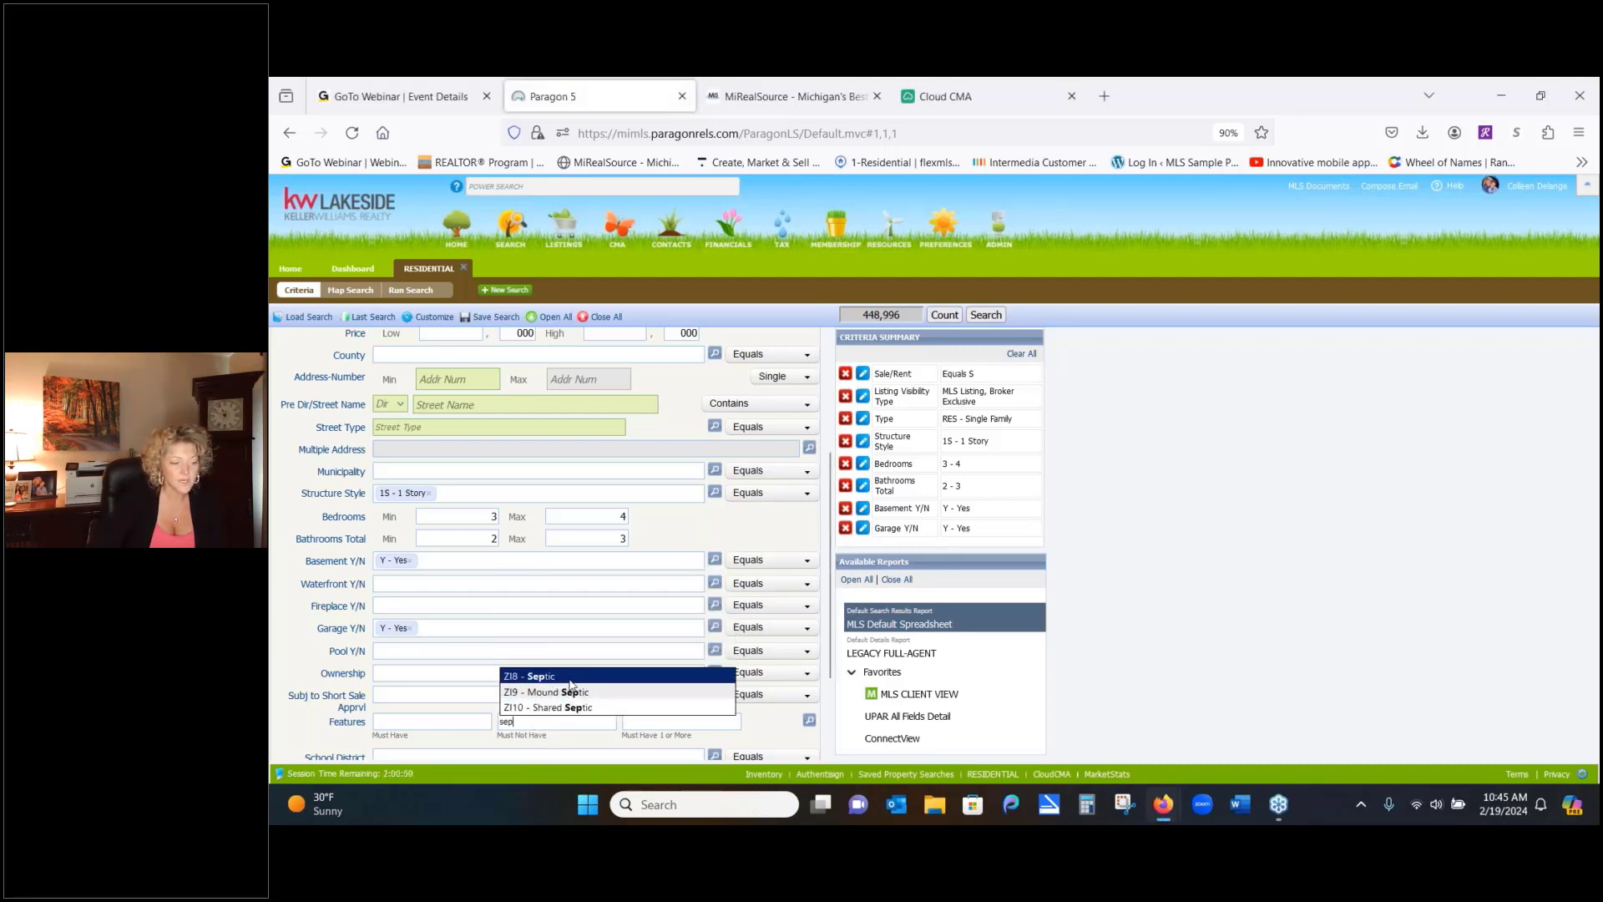
left_click(561, 676)
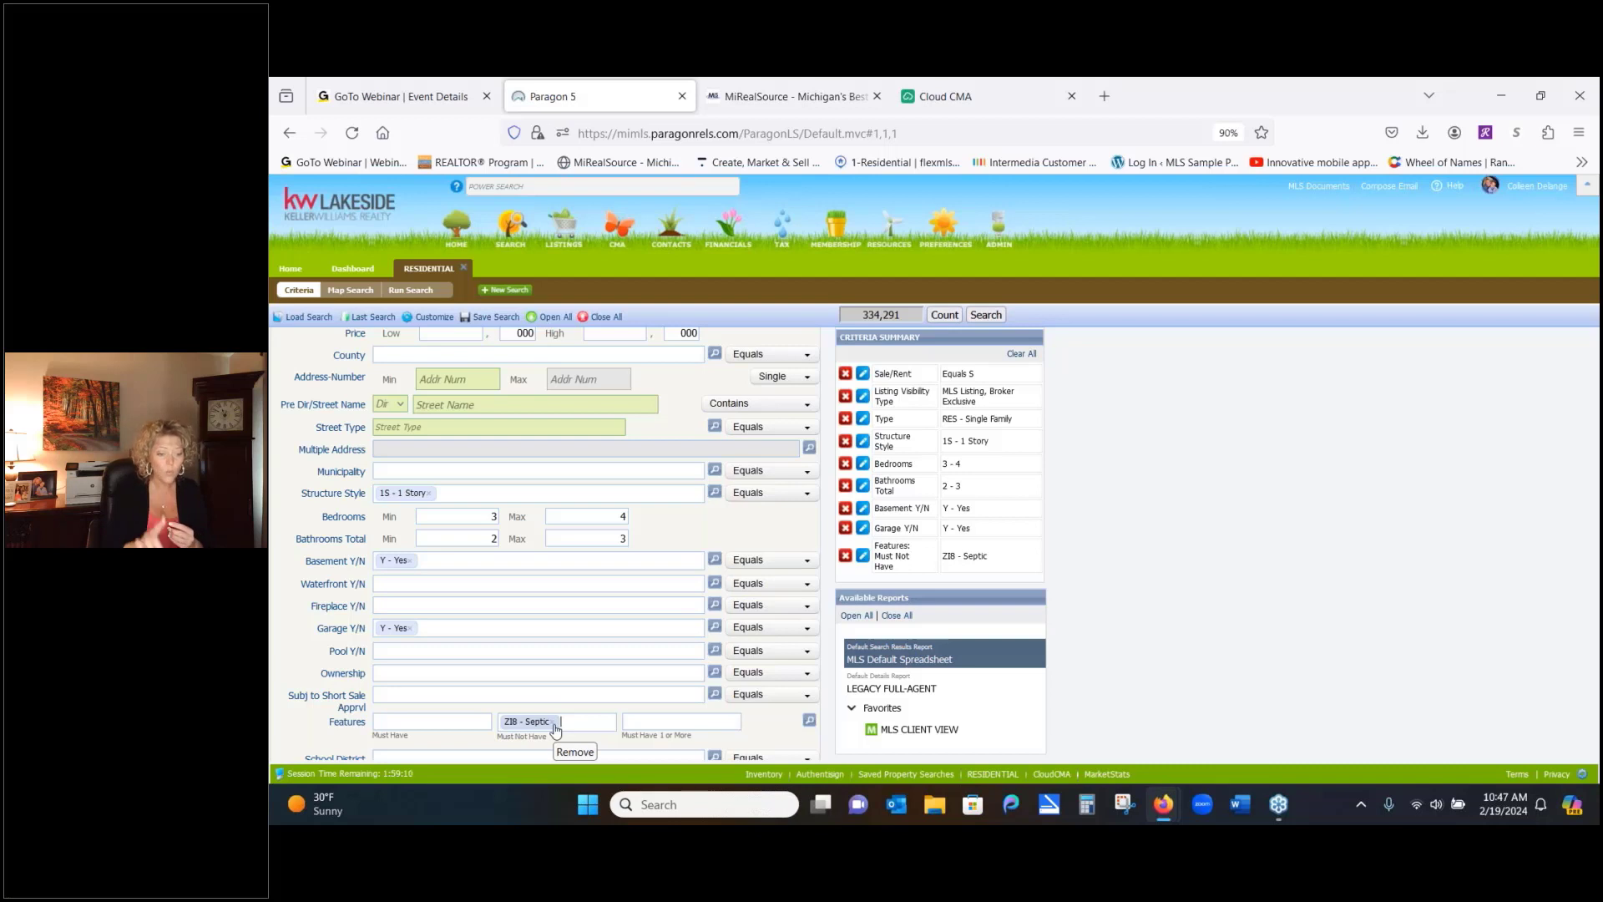
Remove the Septic exclusion, then add and remove ZP10 - Pole Barn as a must-have feature
left_click(554, 723)
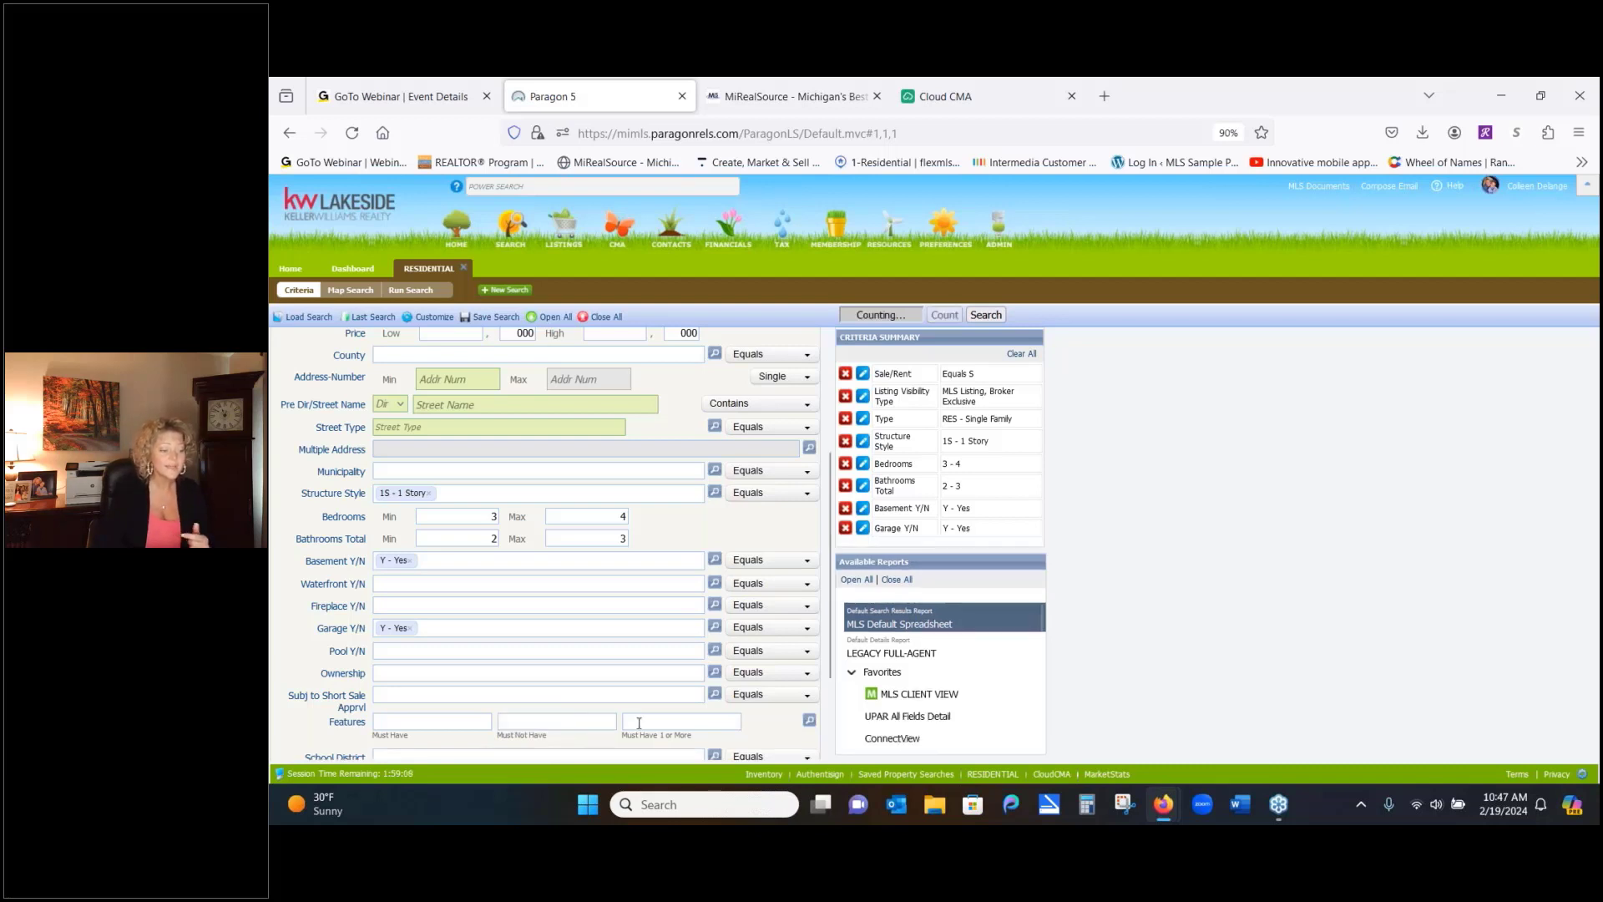
type("pole")
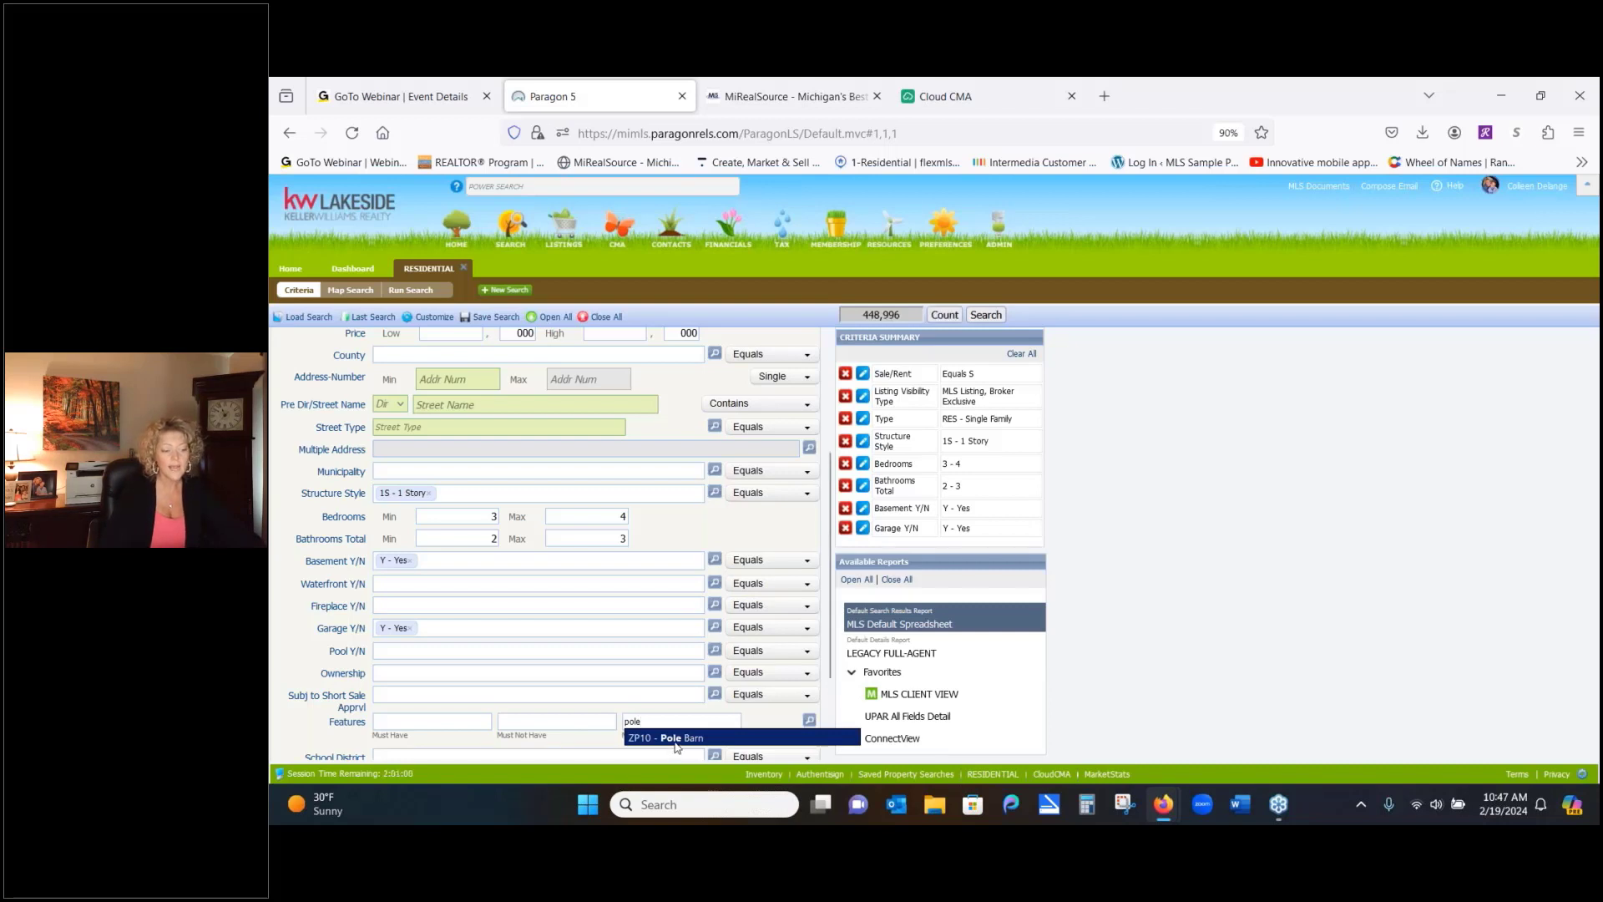
left_click(676, 738)
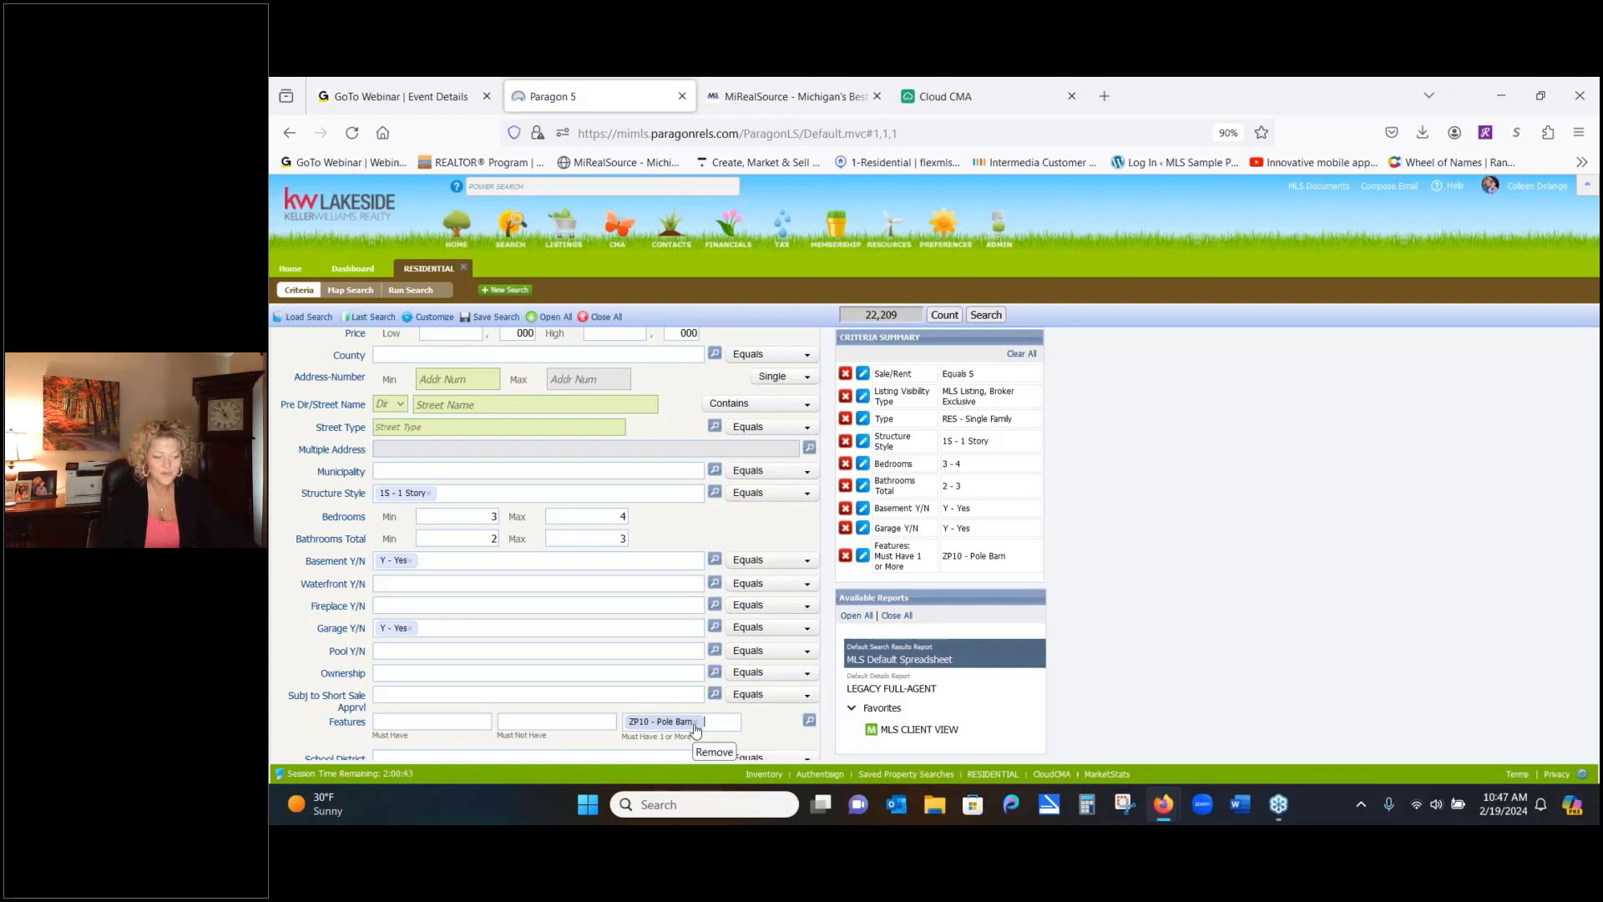
left_click(696, 723)
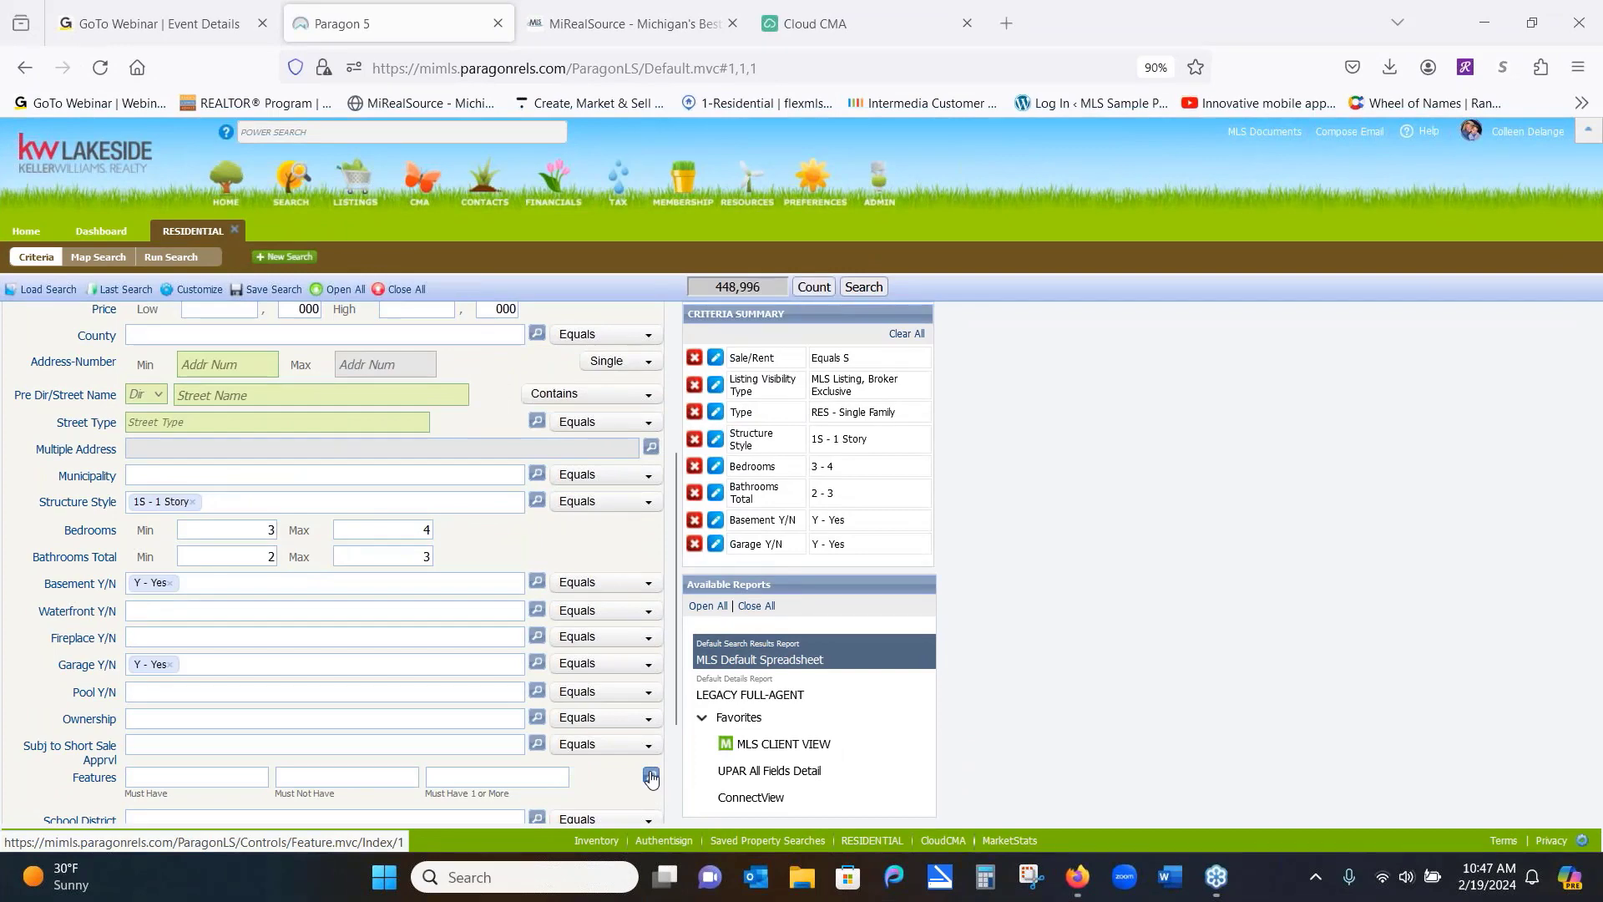
In the Features picker, toggle a finished basement on and off, and view the Basement and Garage type features
left_click(652, 777)
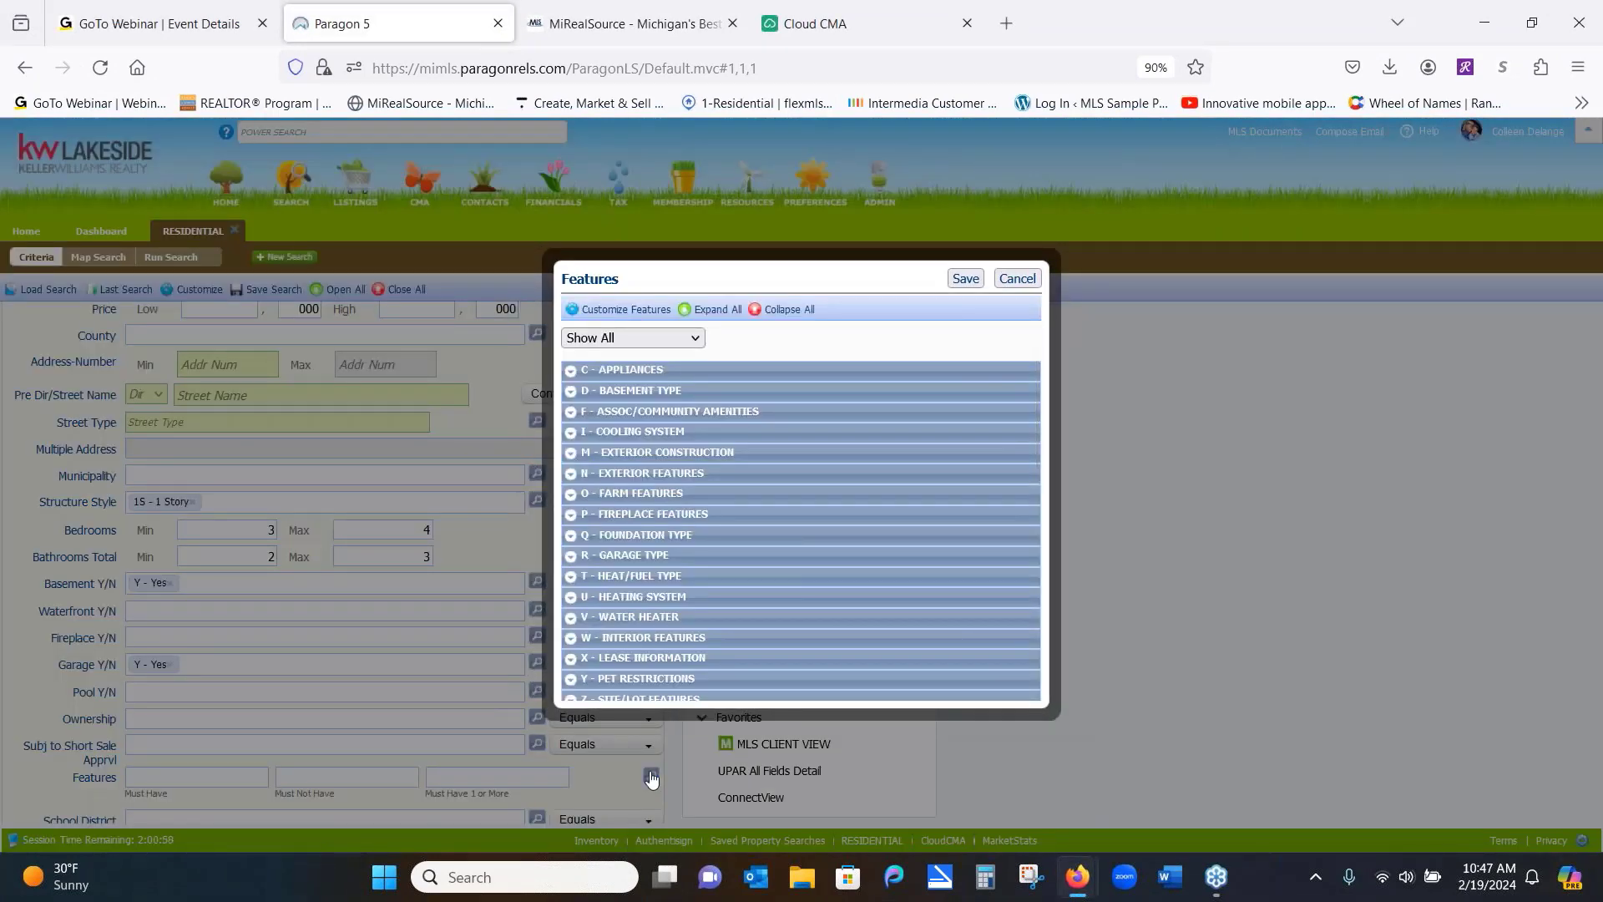
left_click(571, 393)
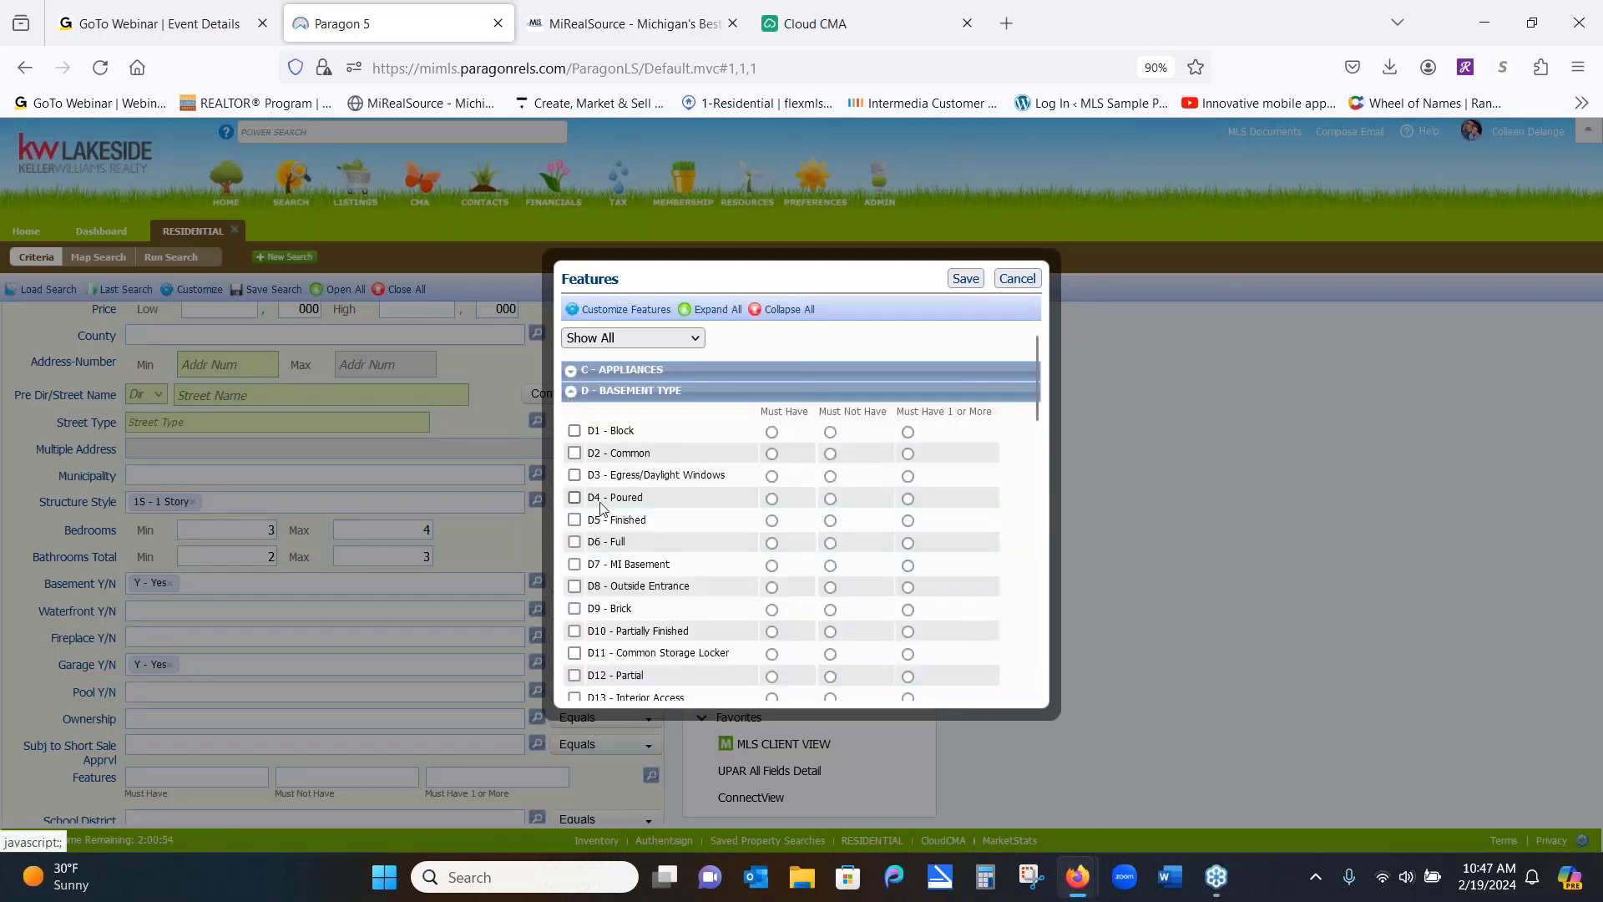
left_click(771, 521)
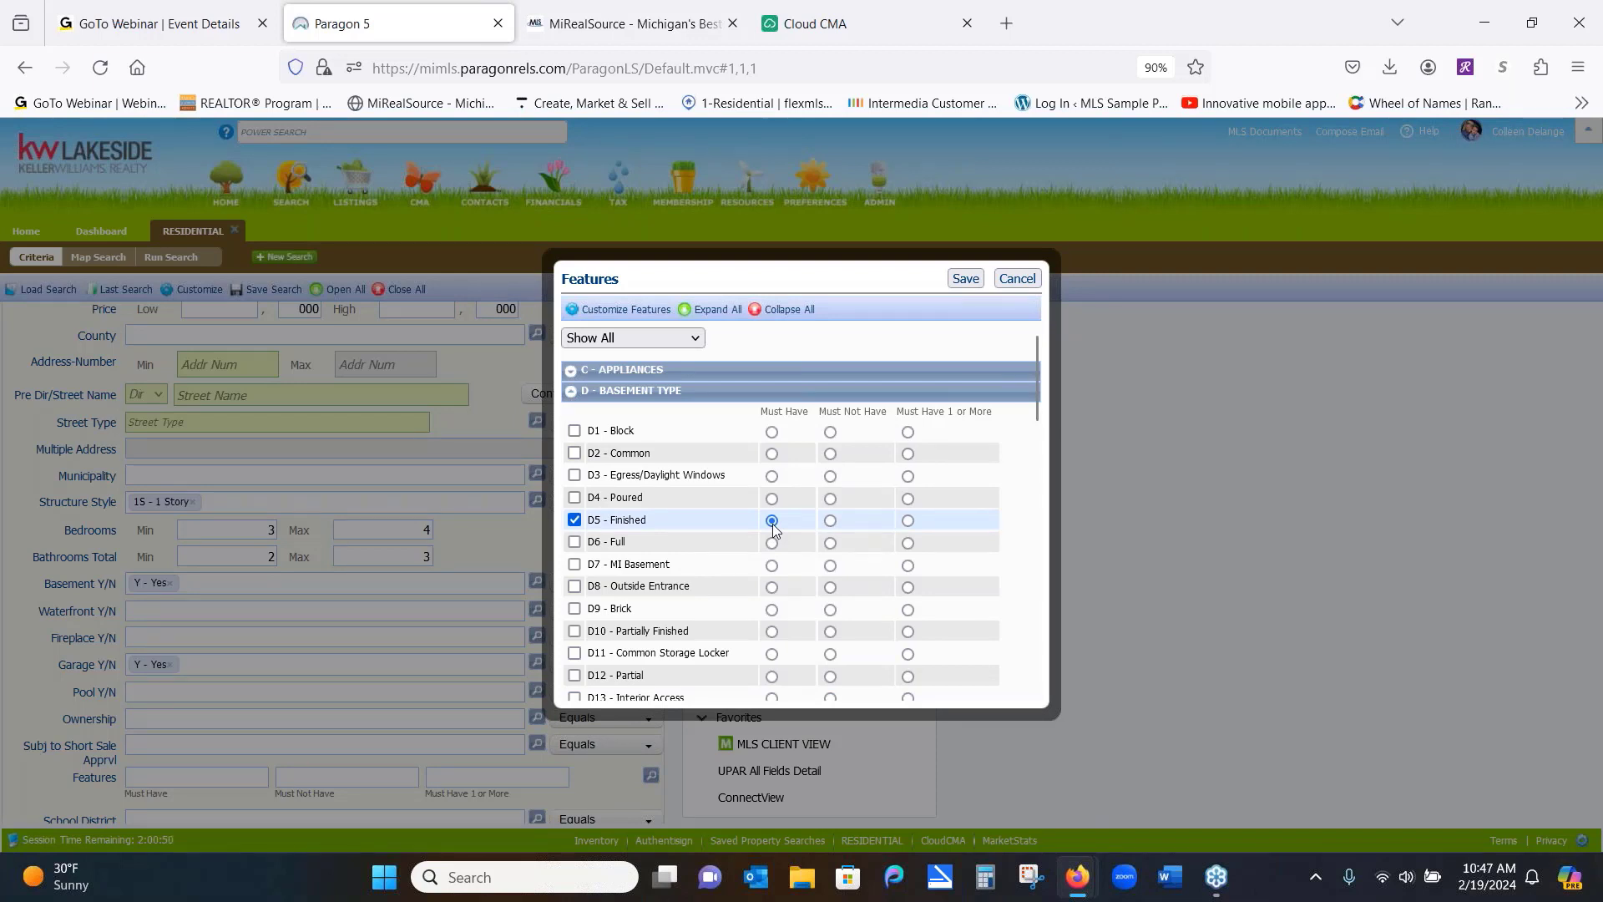
left_click(573, 520)
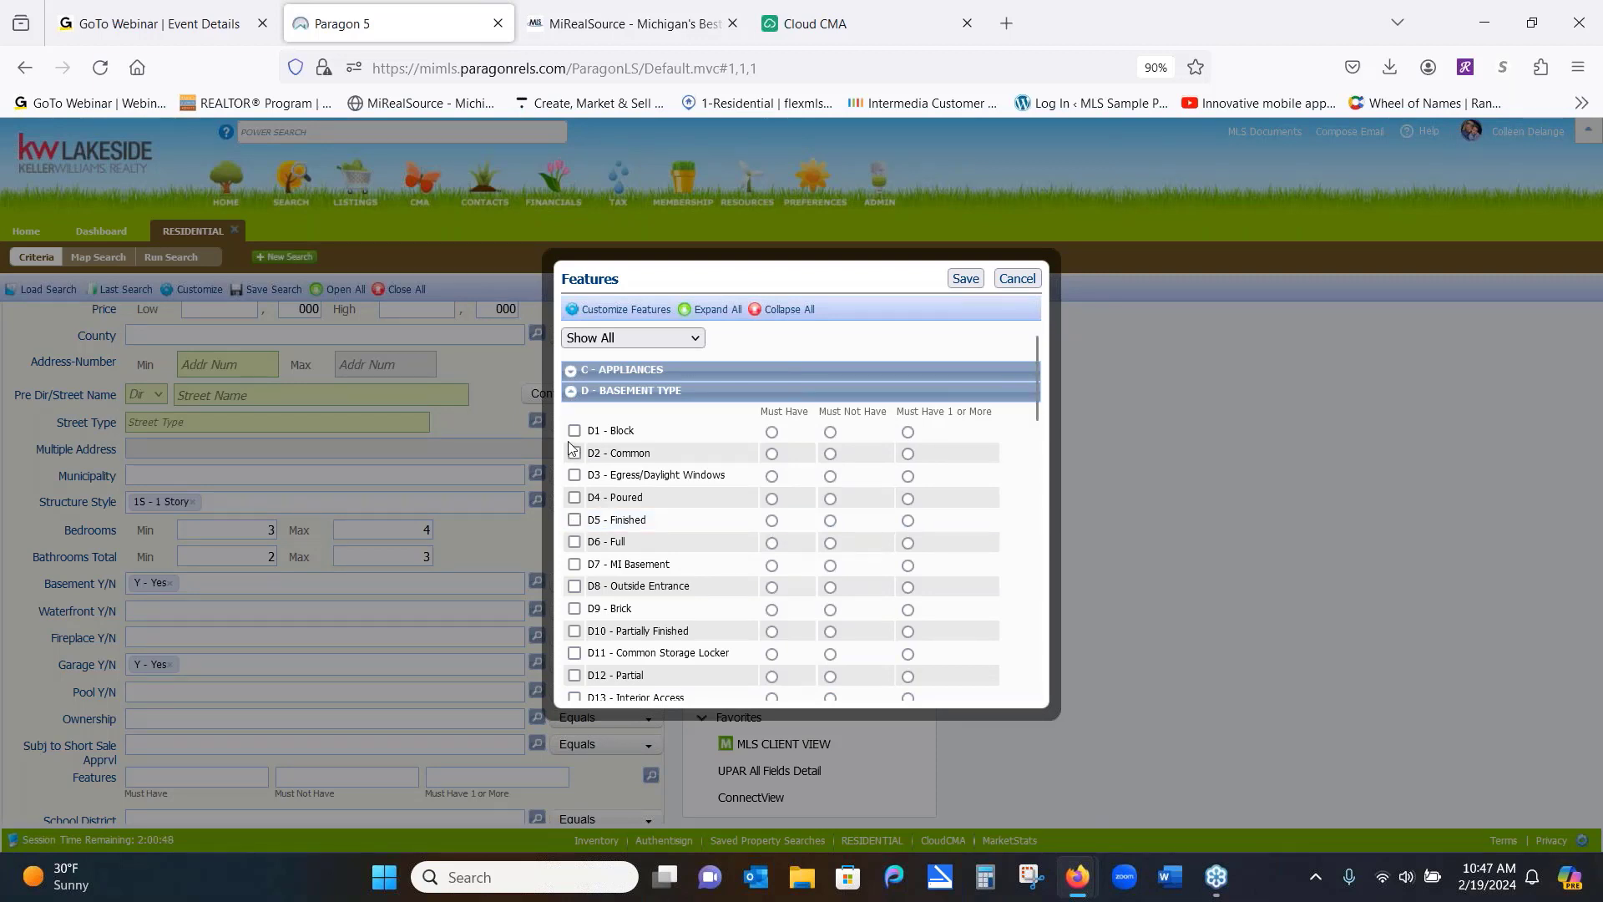
left_click(572, 392)
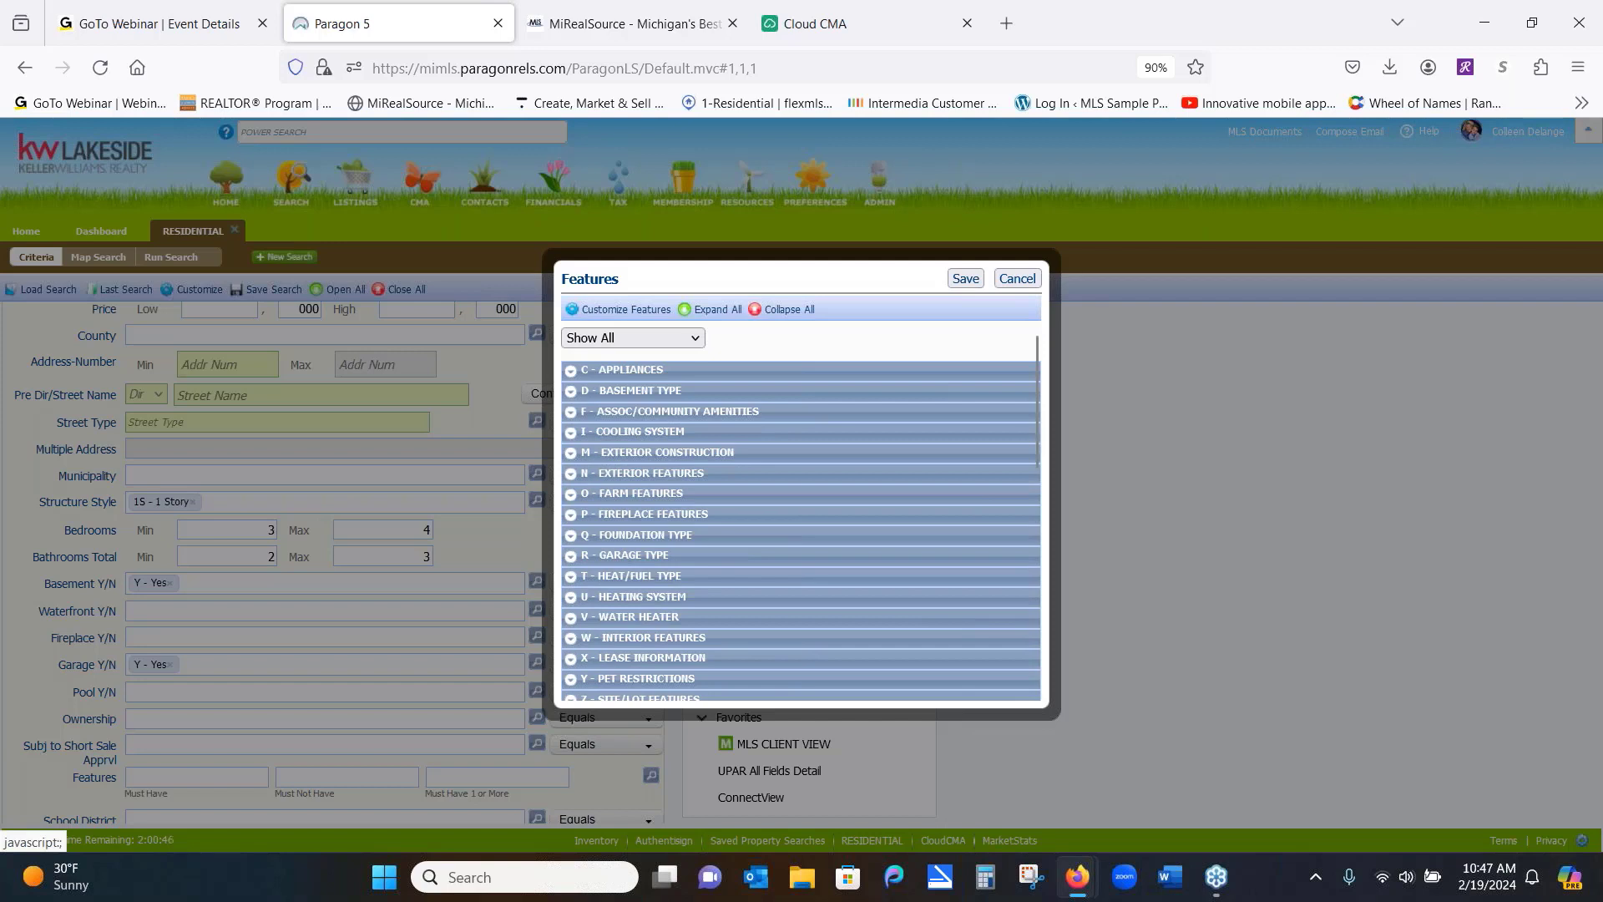
left_click(572, 557)
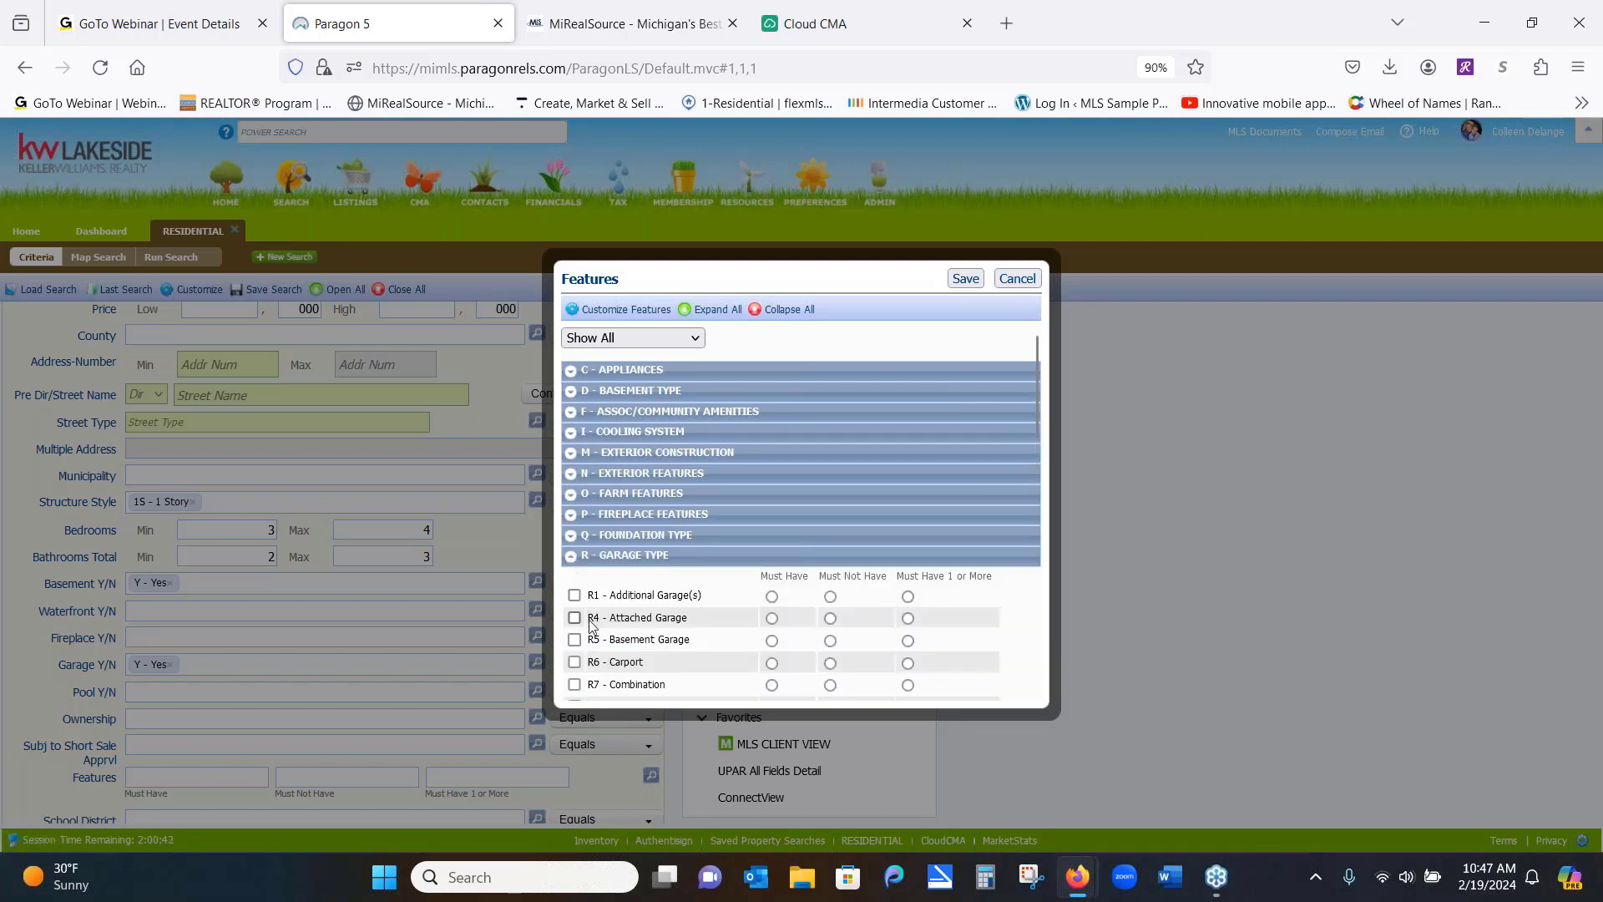
left_click(572, 556)
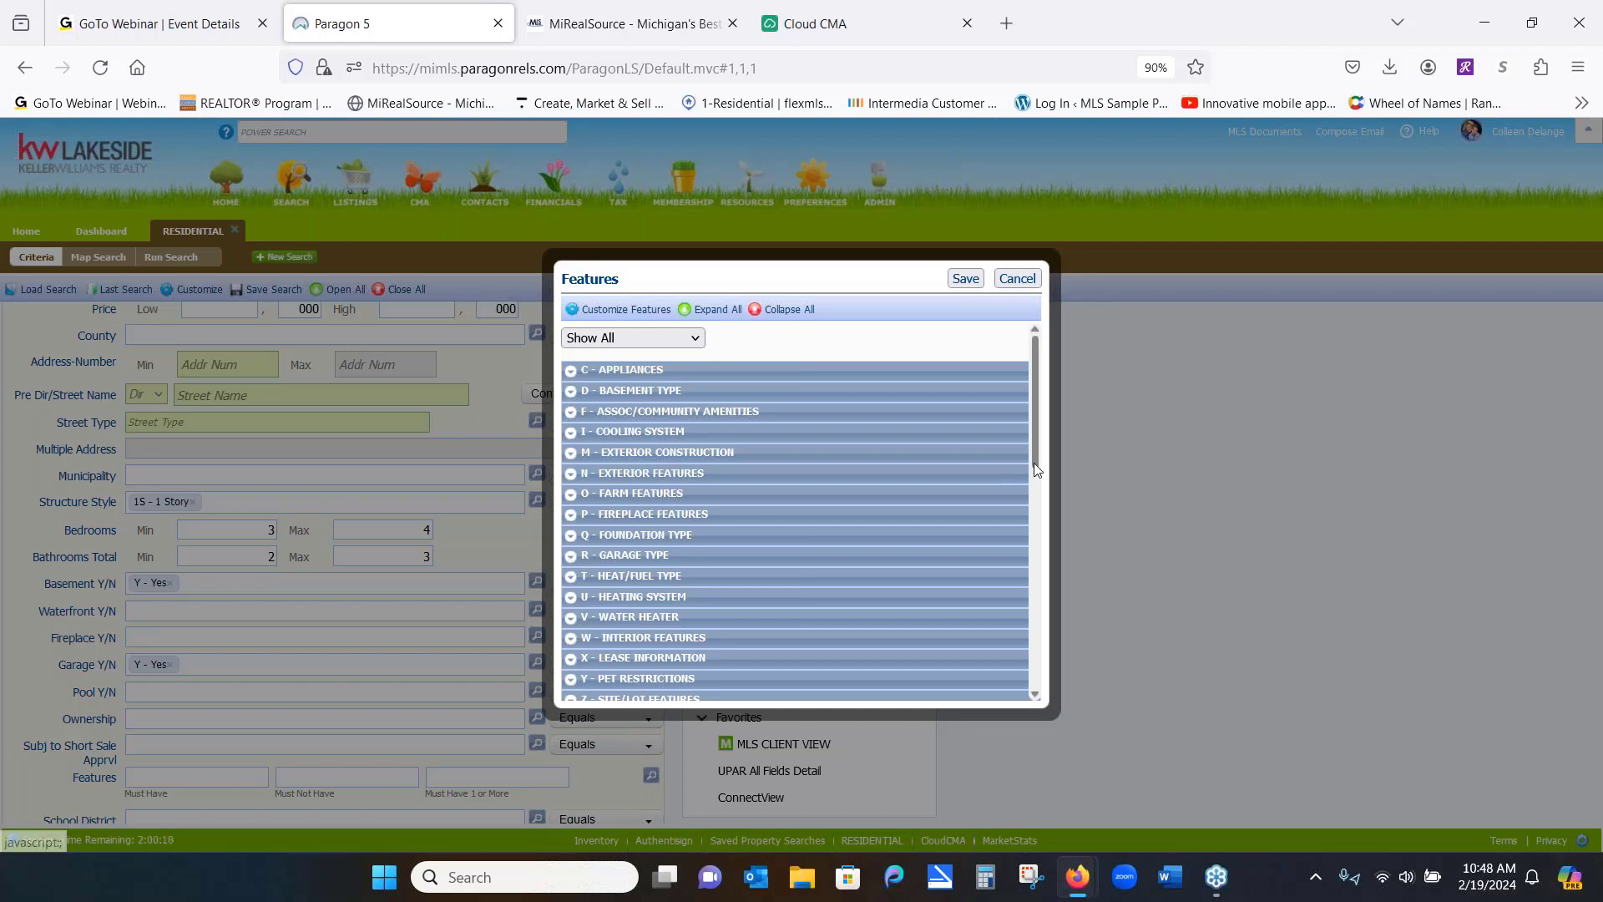
Under ZU - Water Features, mark Canal Frontage, Lake Frontage and Lake/River Access as must-have
left_click_drag(1034, 411, 1069, 614)
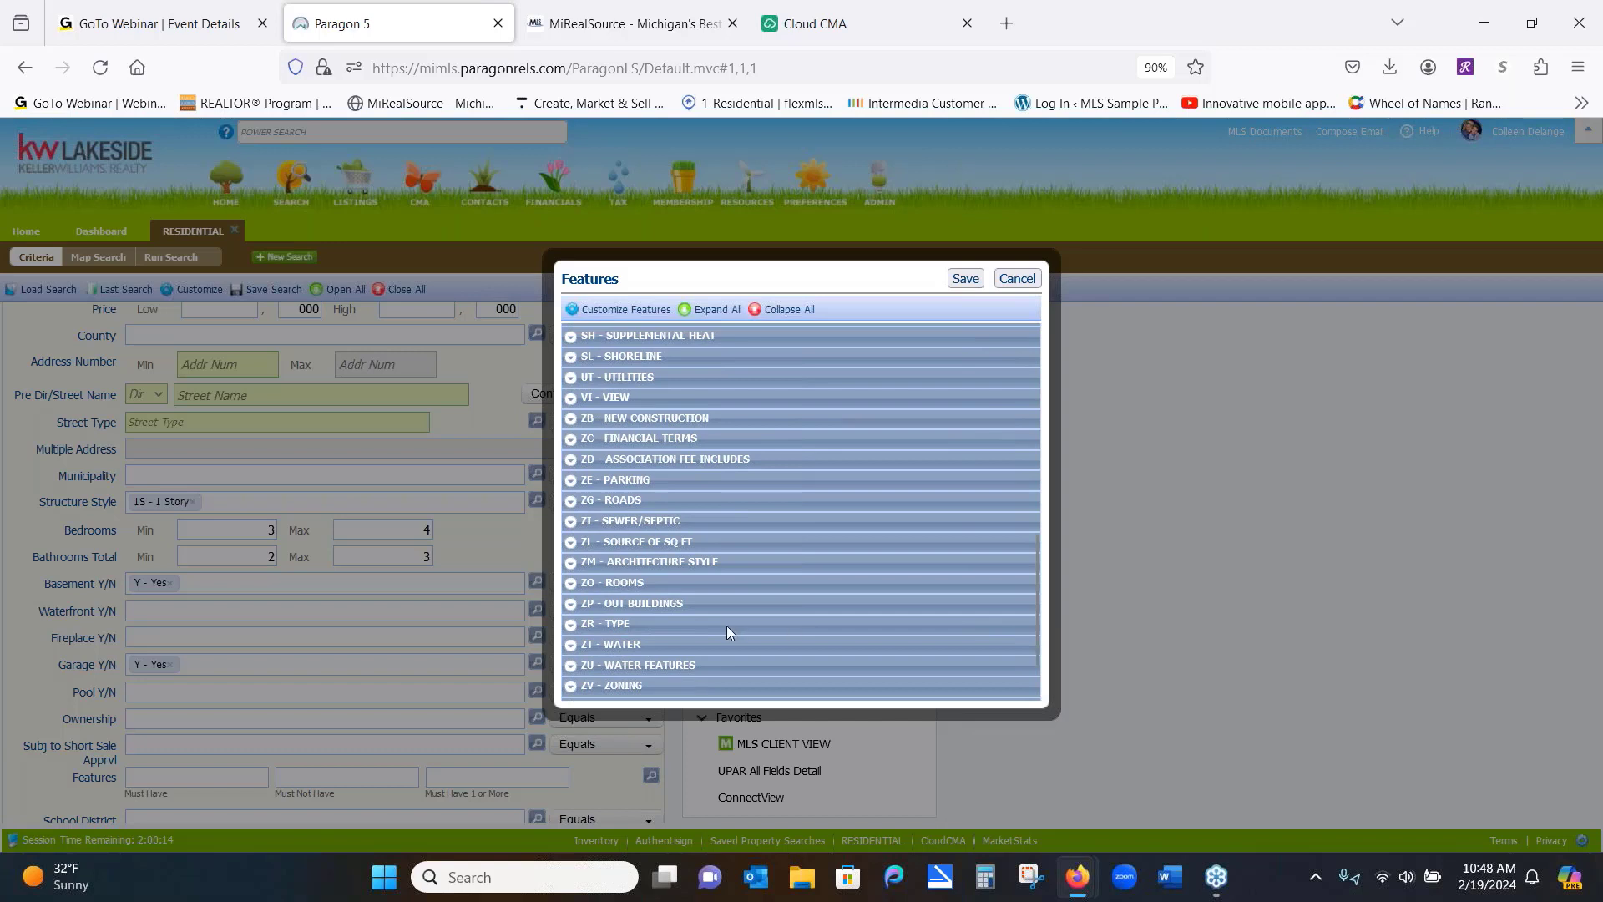
left_click(582, 661)
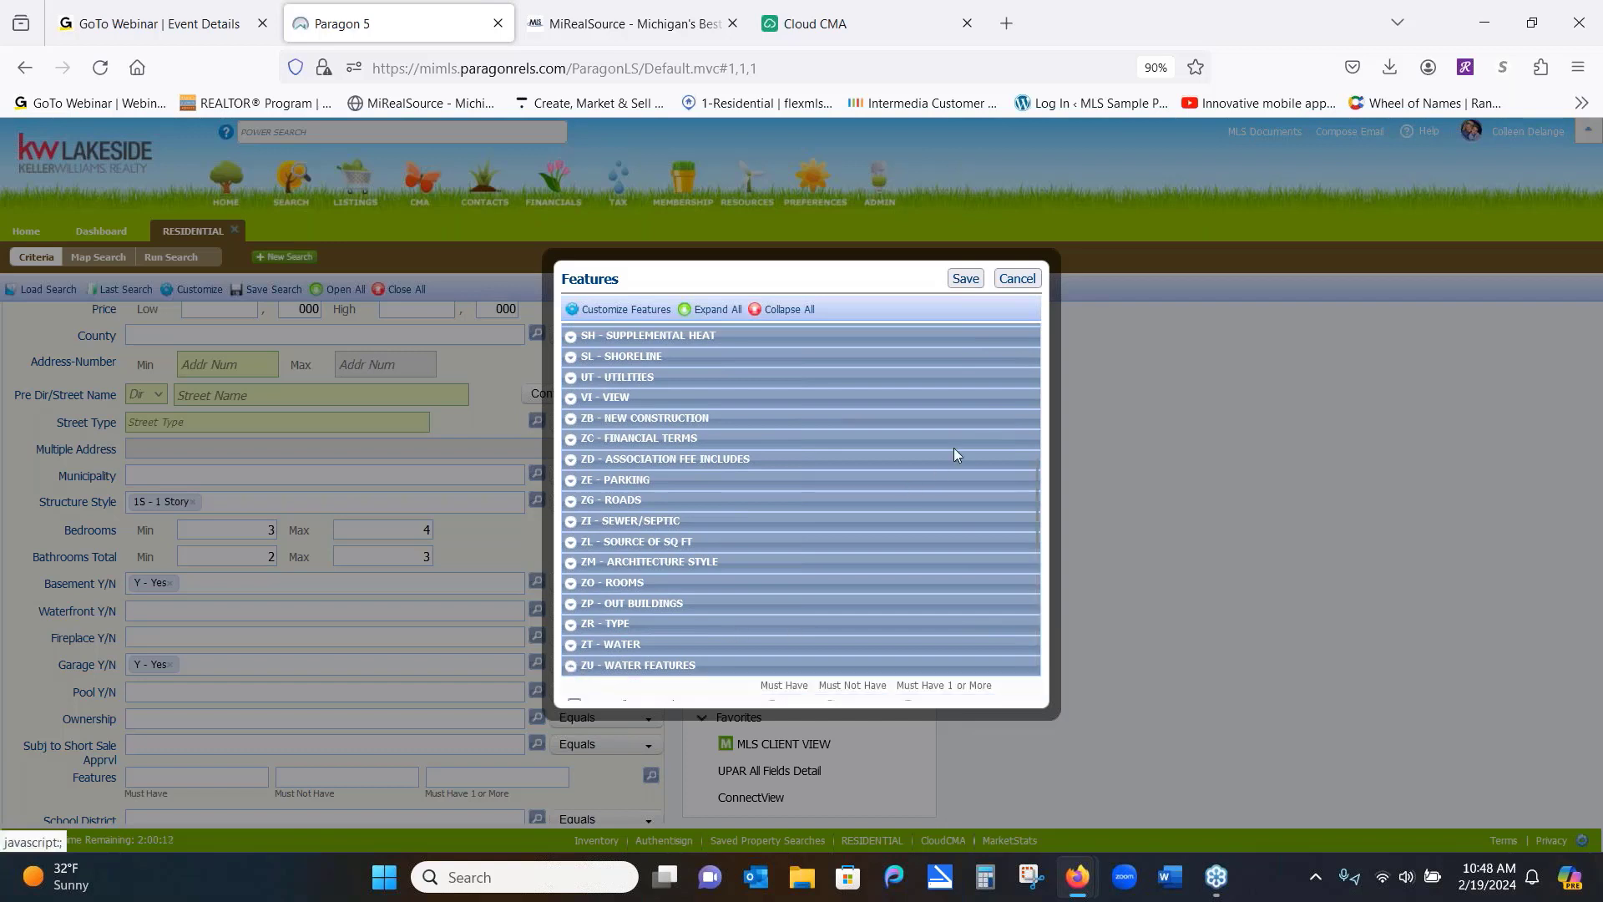
left_click_drag(1046, 470, 1045, 541)
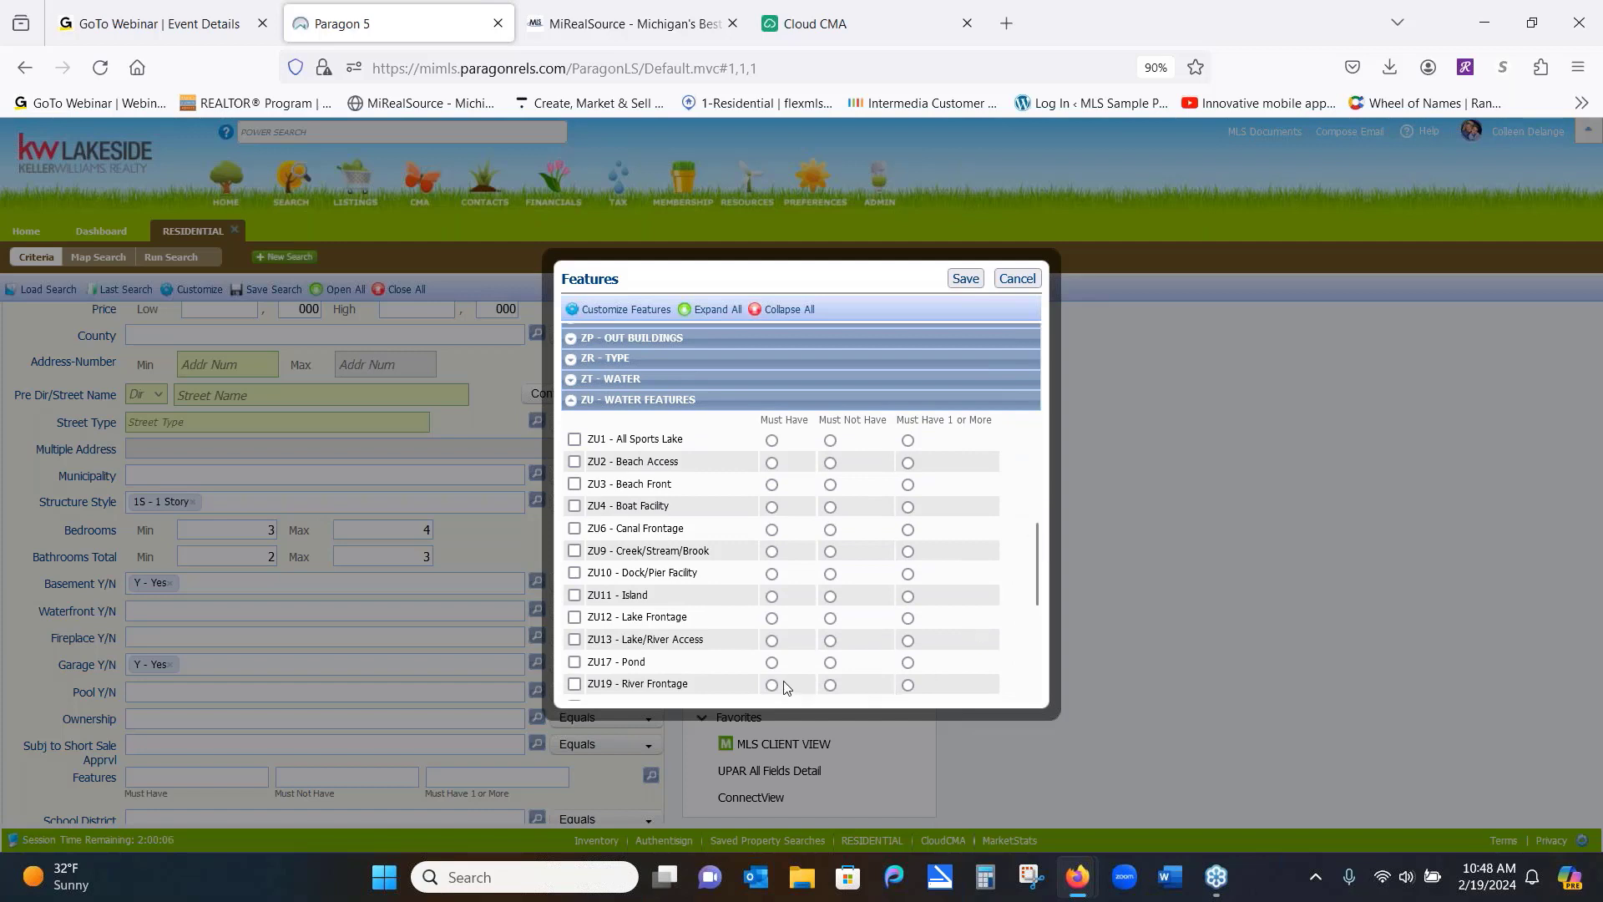
left_click_drag(1033, 533, 1041, 598)
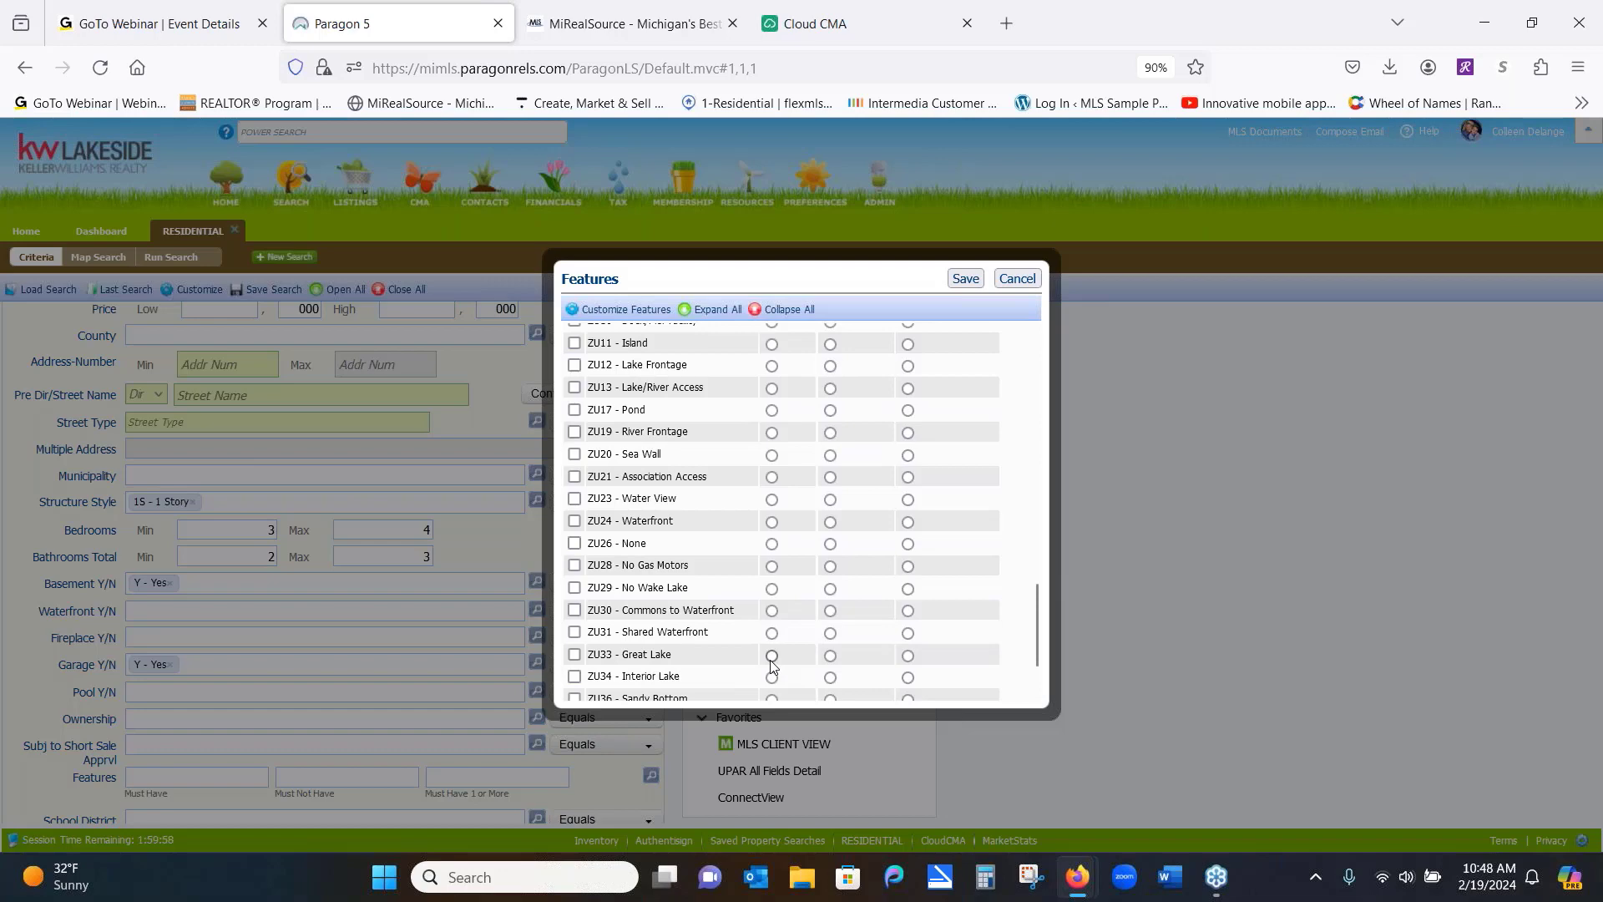
left_click_drag(1033, 627, 1047, 568)
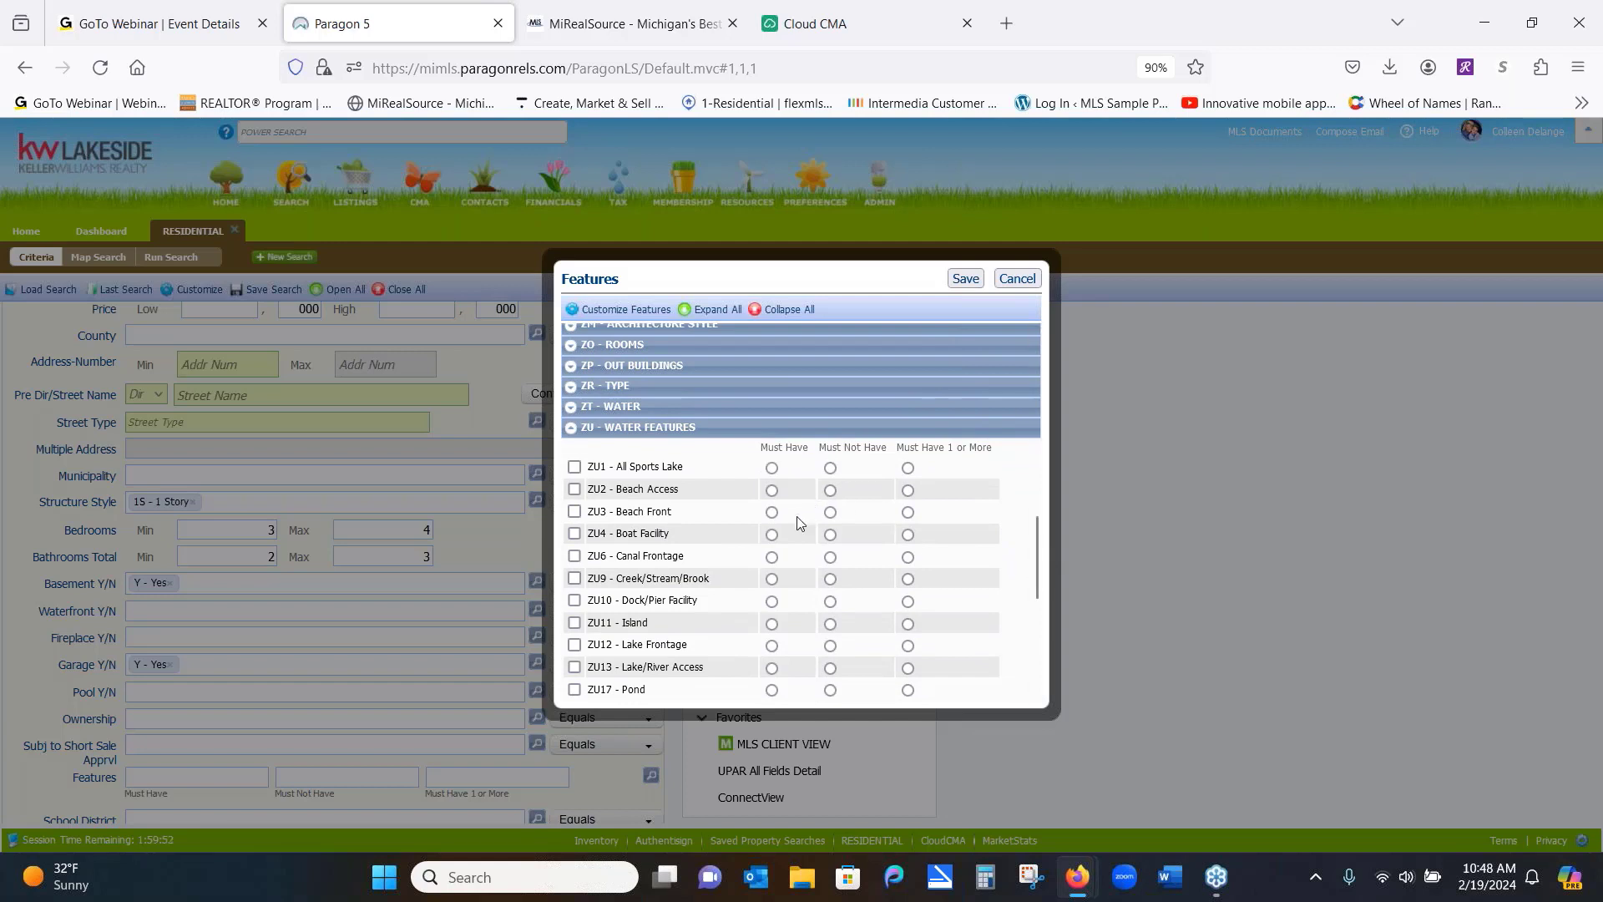
left_click(908, 558)
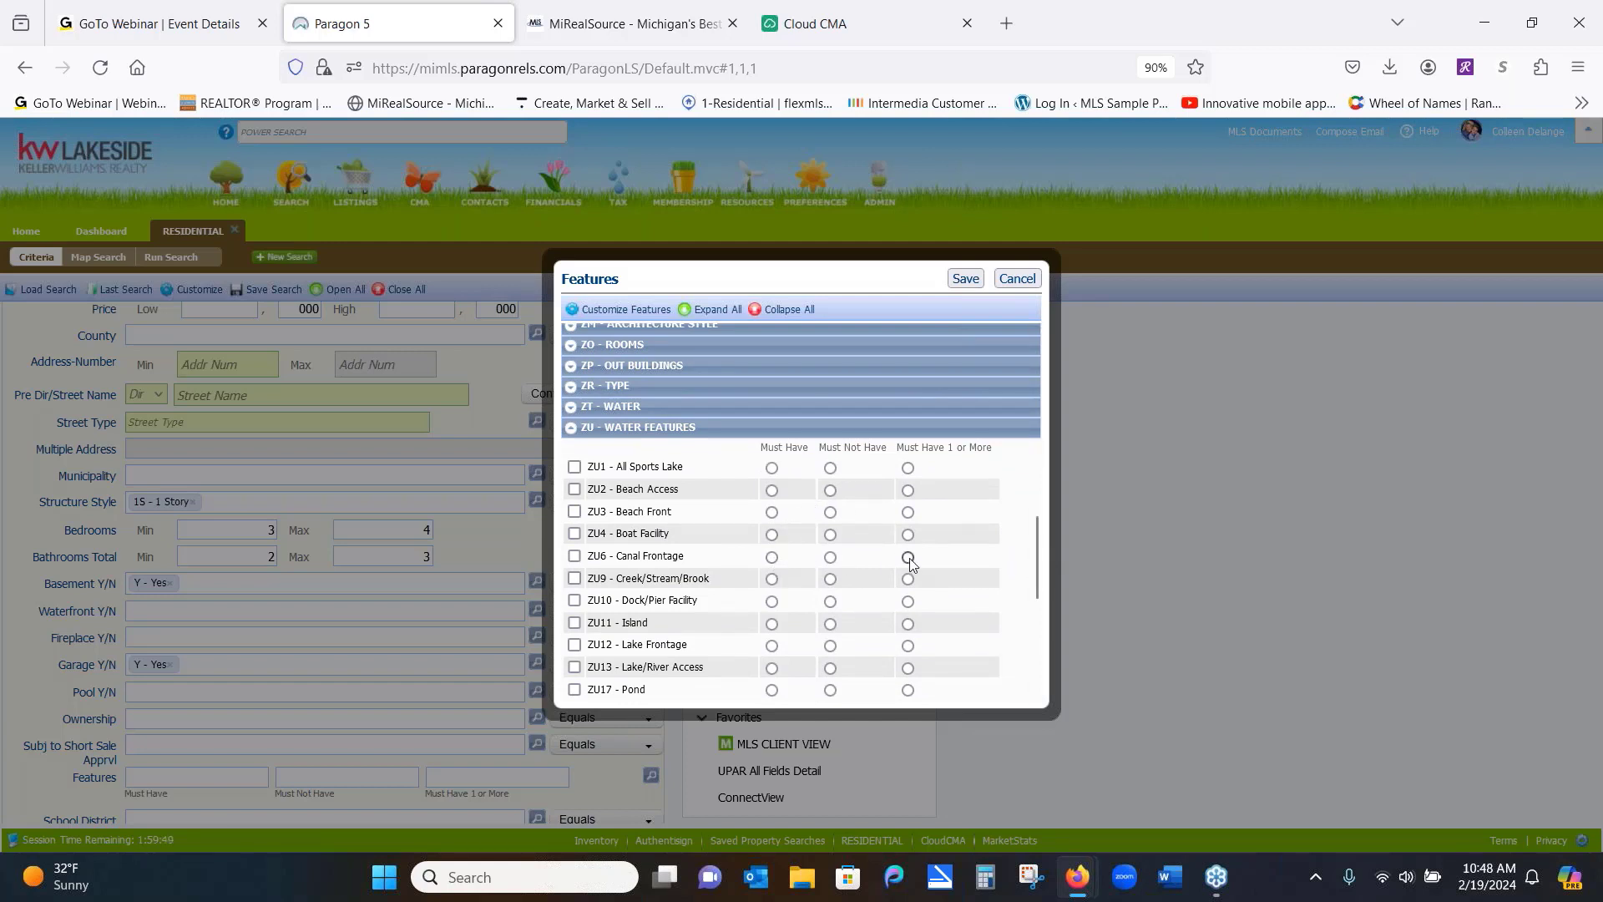
left_click(909, 645)
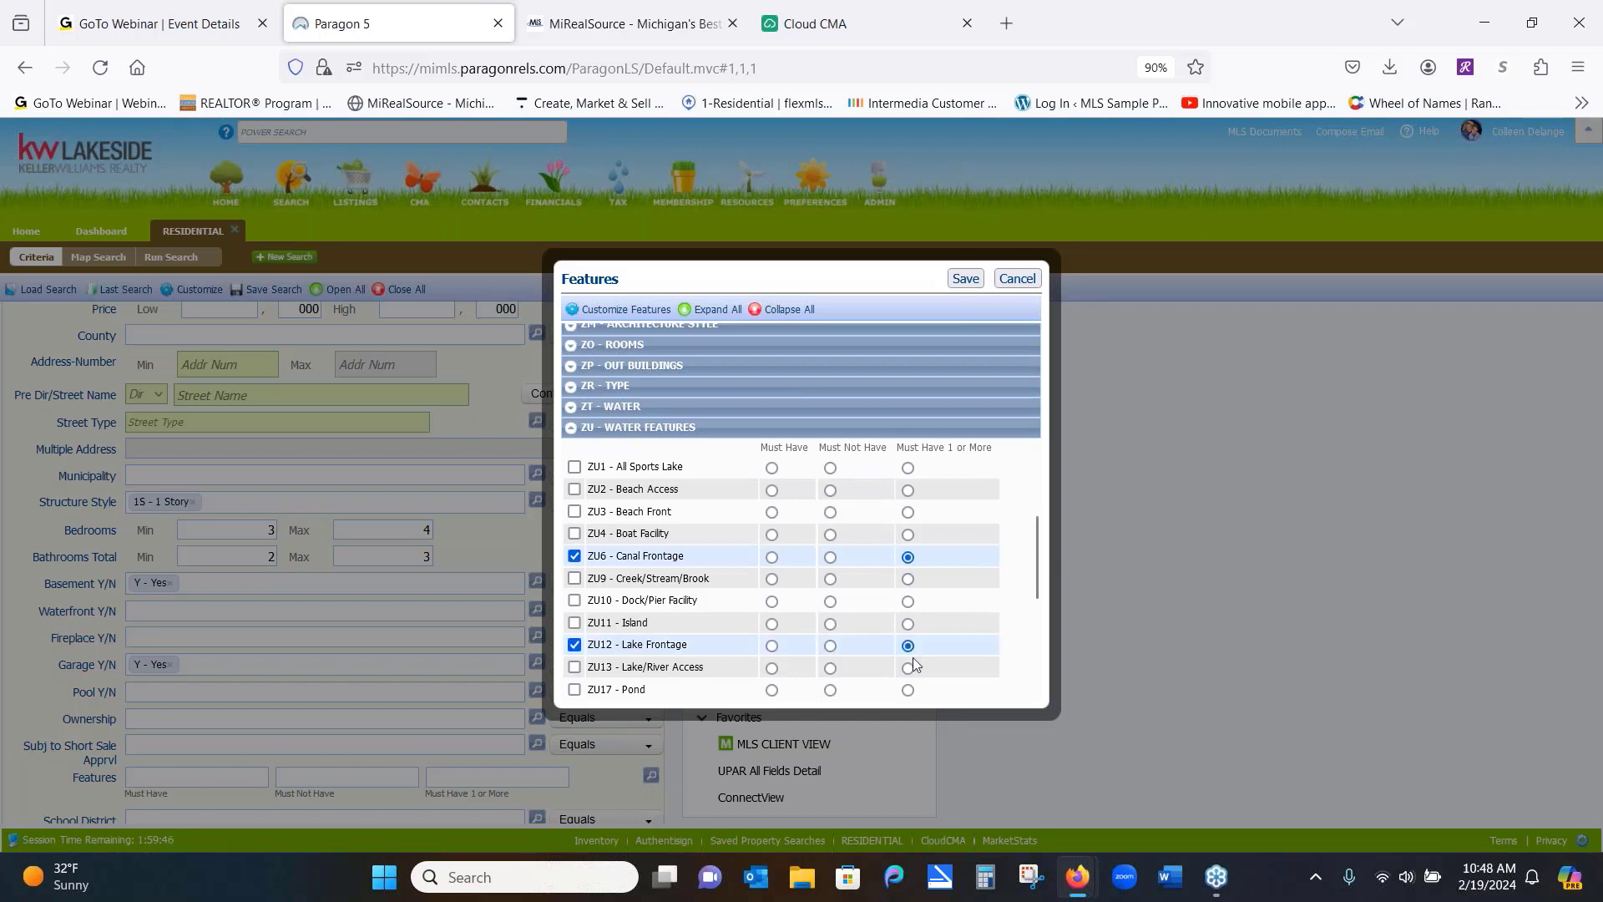
left_click(909, 669)
Drop Canal Frontage and Lake/River Access, then close the Features picker without saving
left_click(575, 556)
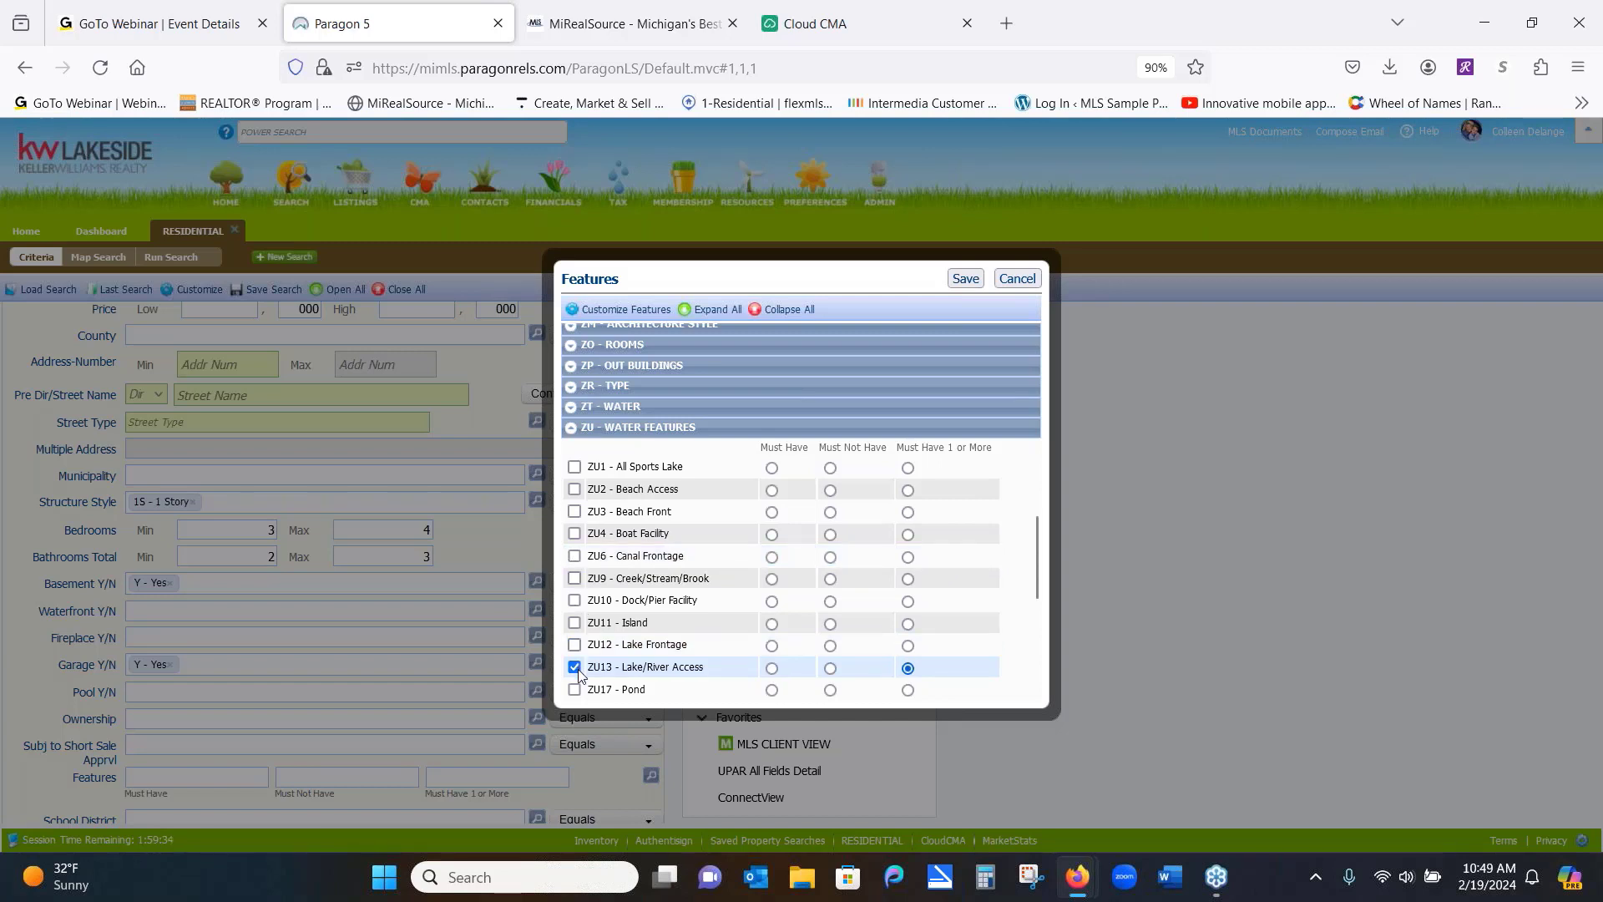
left_click(575, 668)
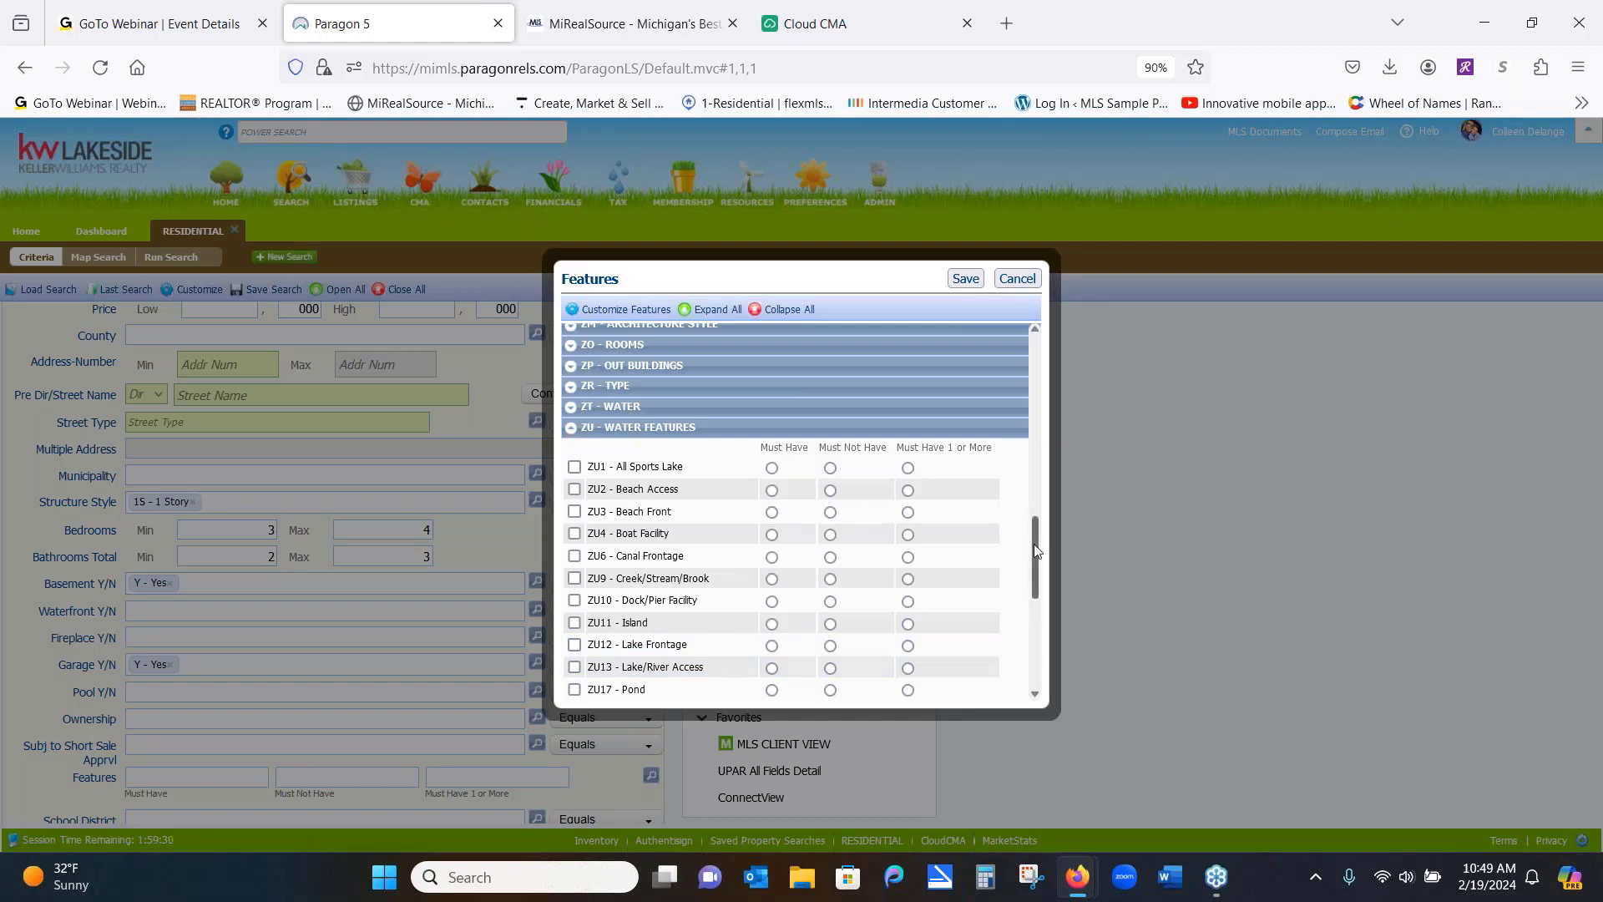
left_click_drag(1034, 549, 1038, 643)
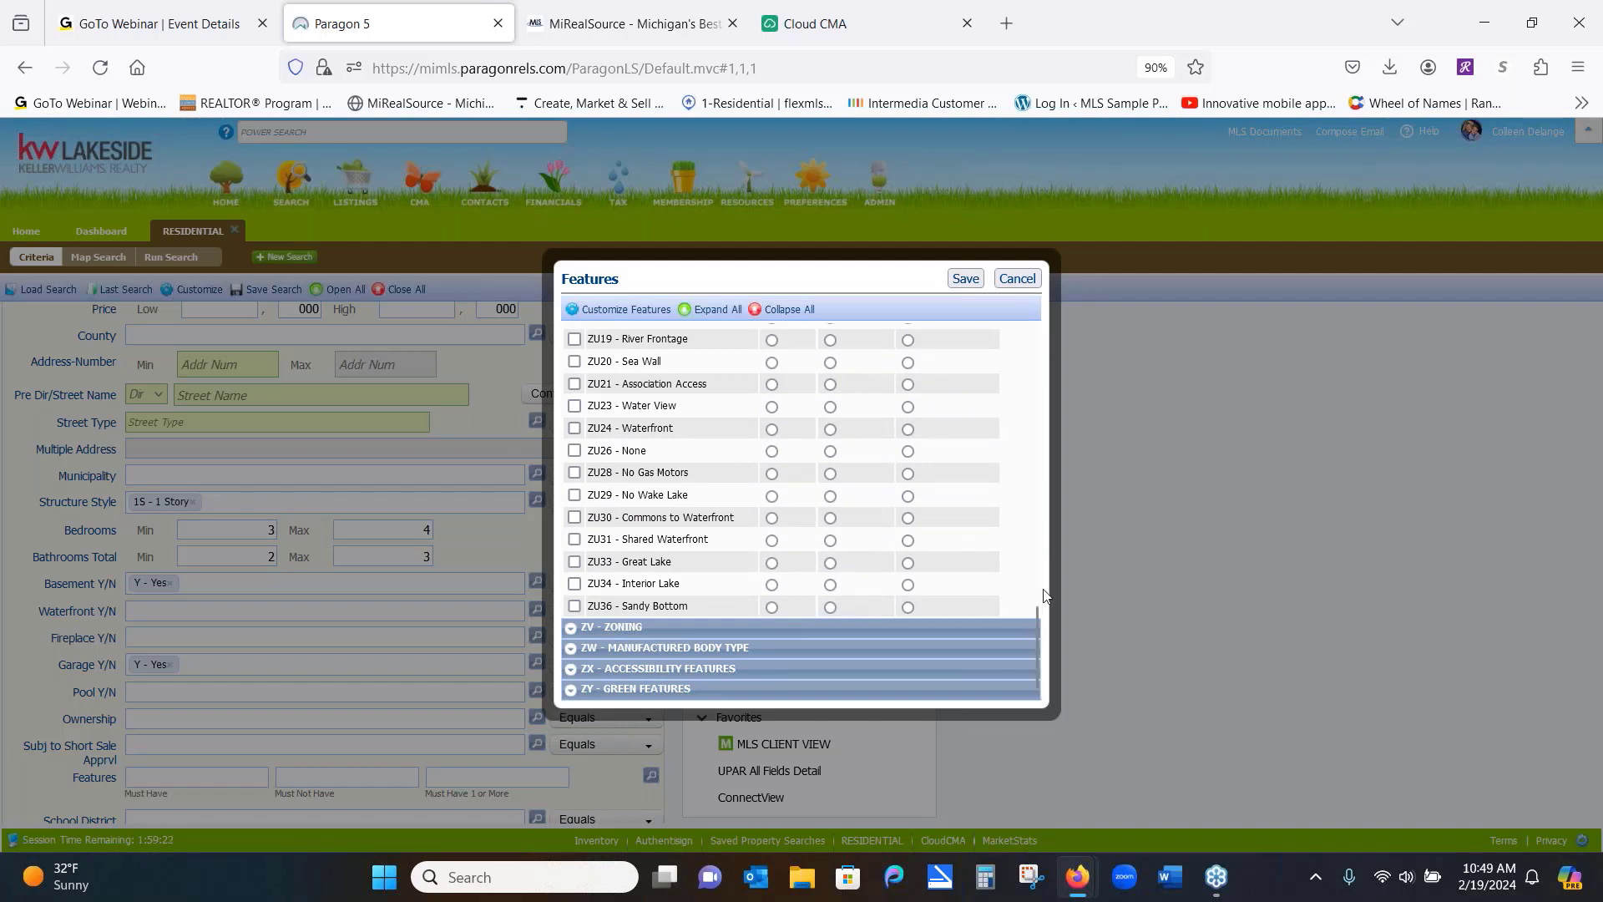
right_click(1049, 552)
left_click(1078, 632)
left_click(1078, 632)
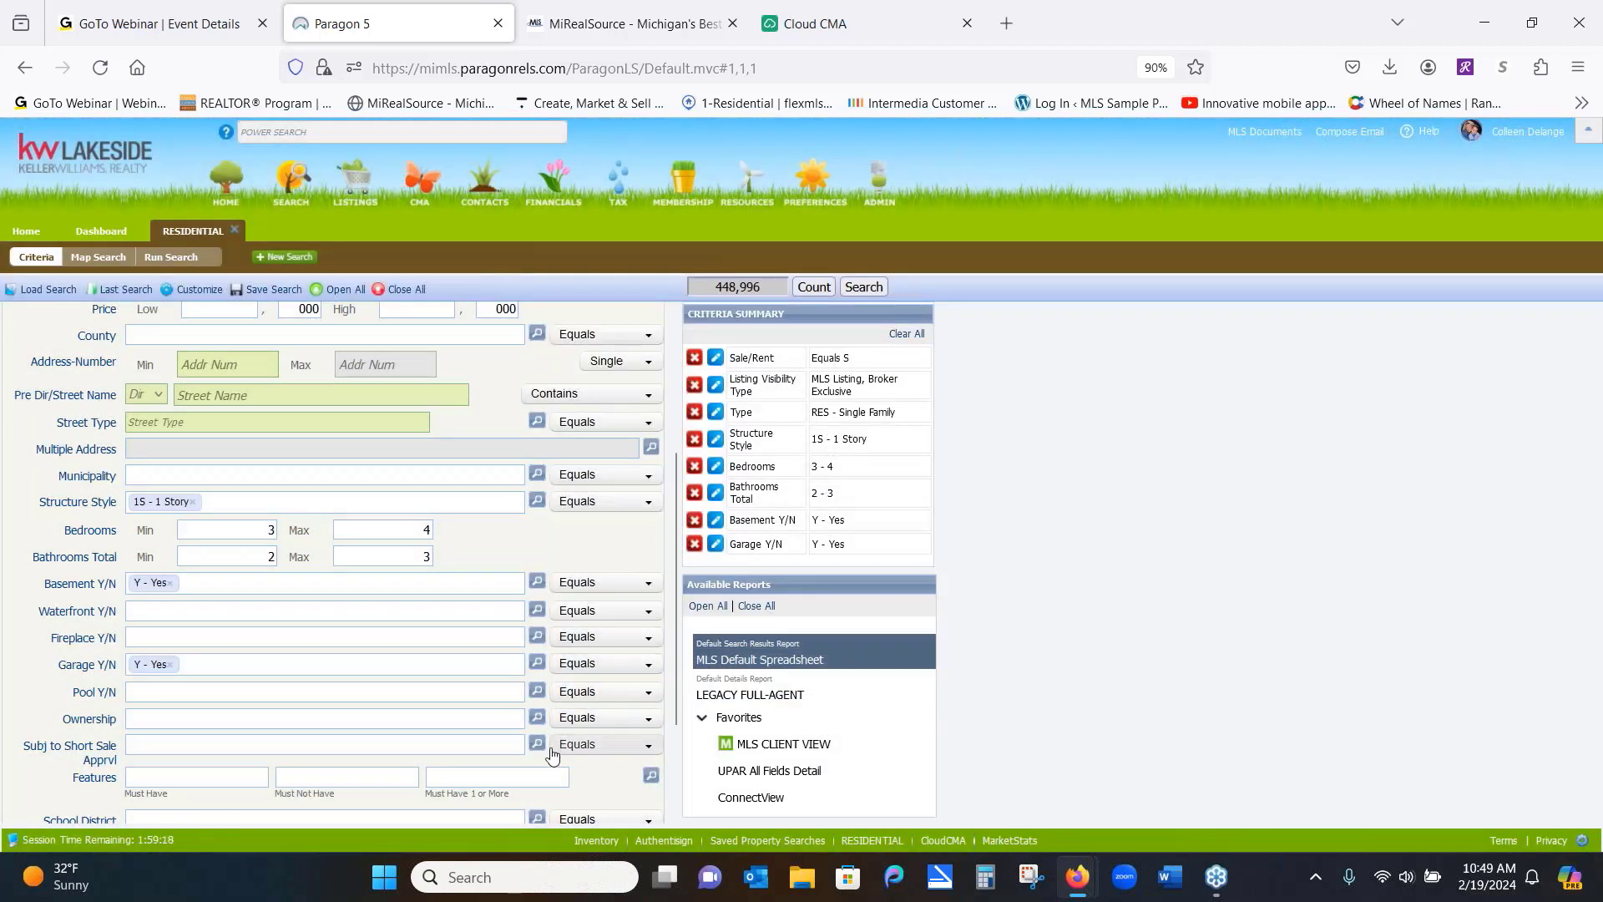
left_click(652, 779)
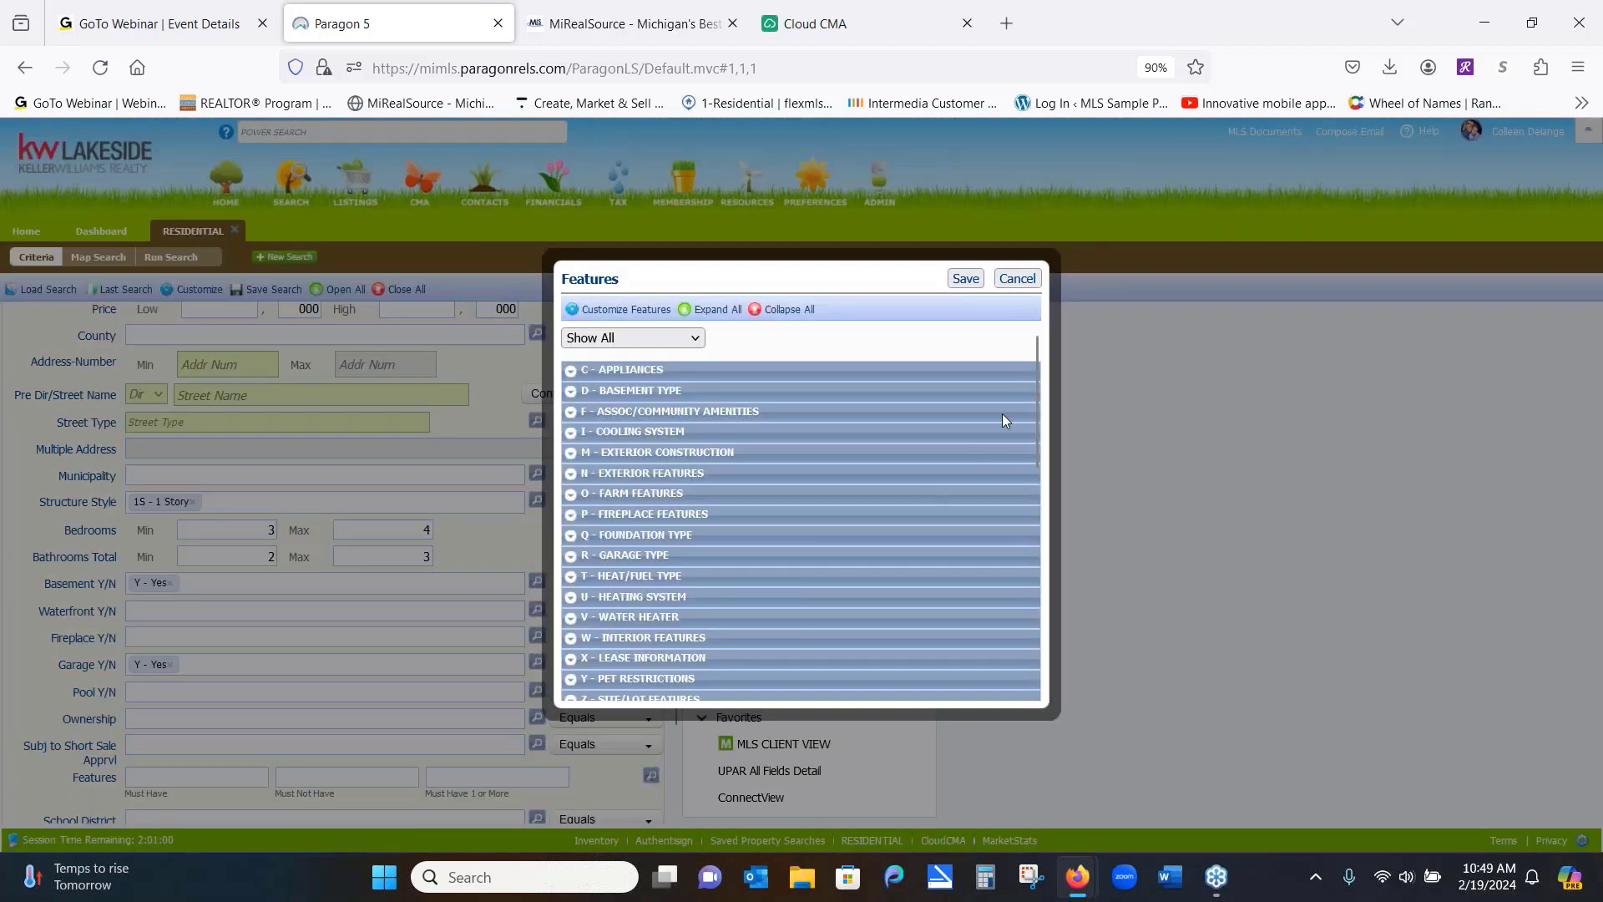
left_click_drag(1034, 394, 1074, 643)
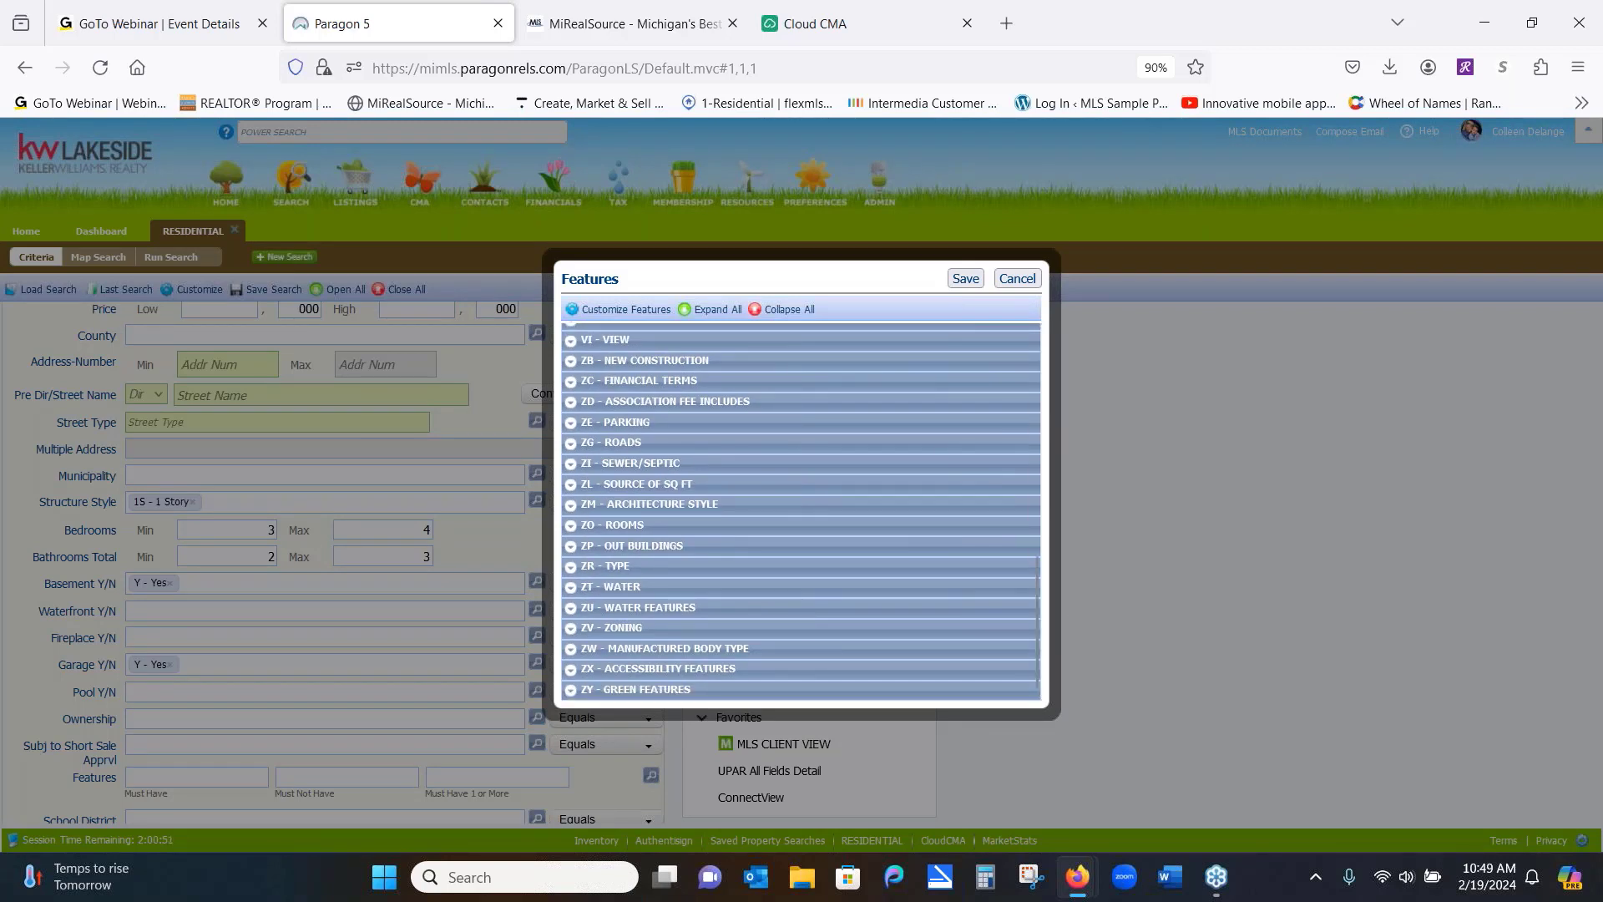
left_click(571, 382)
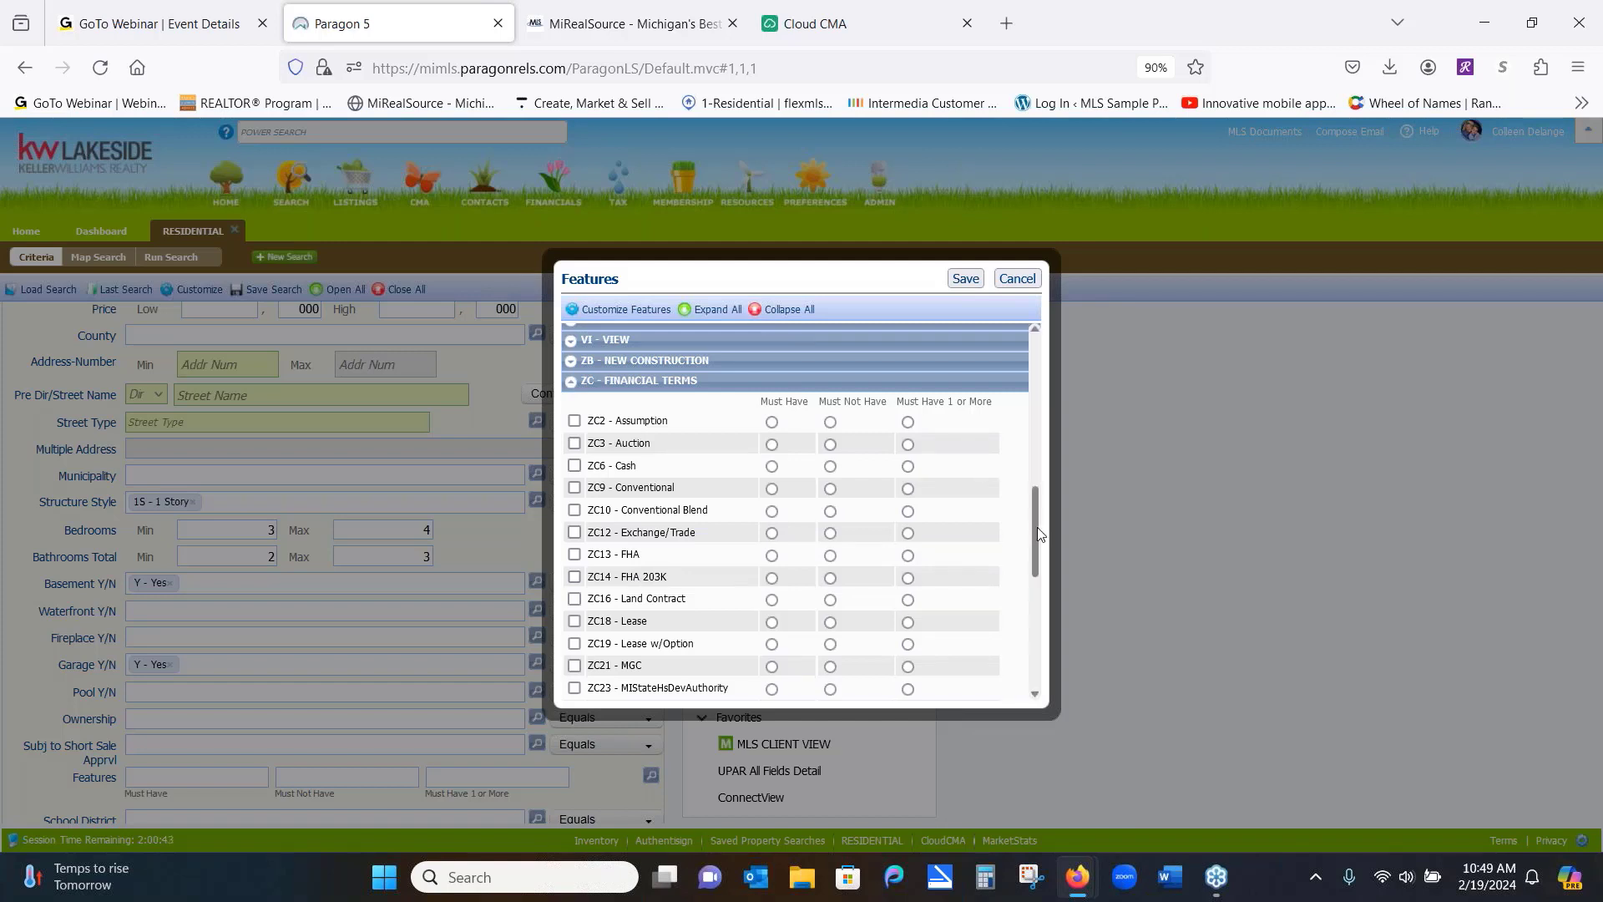
left_click_drag(1037, 528, 1039, 571)
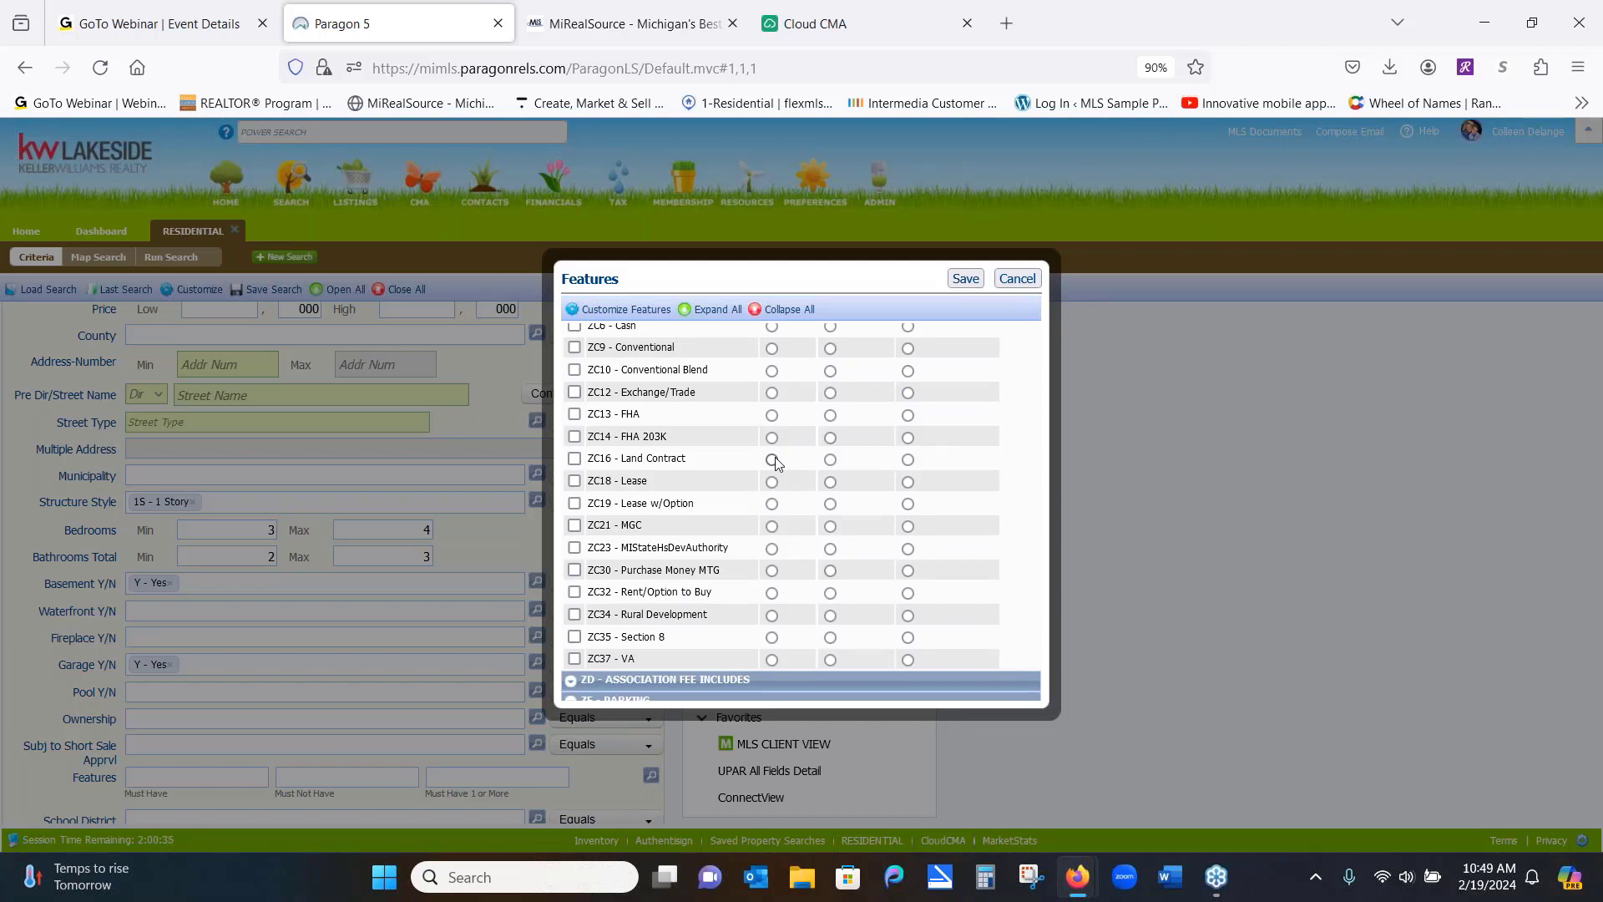
left_click(1032, 282)
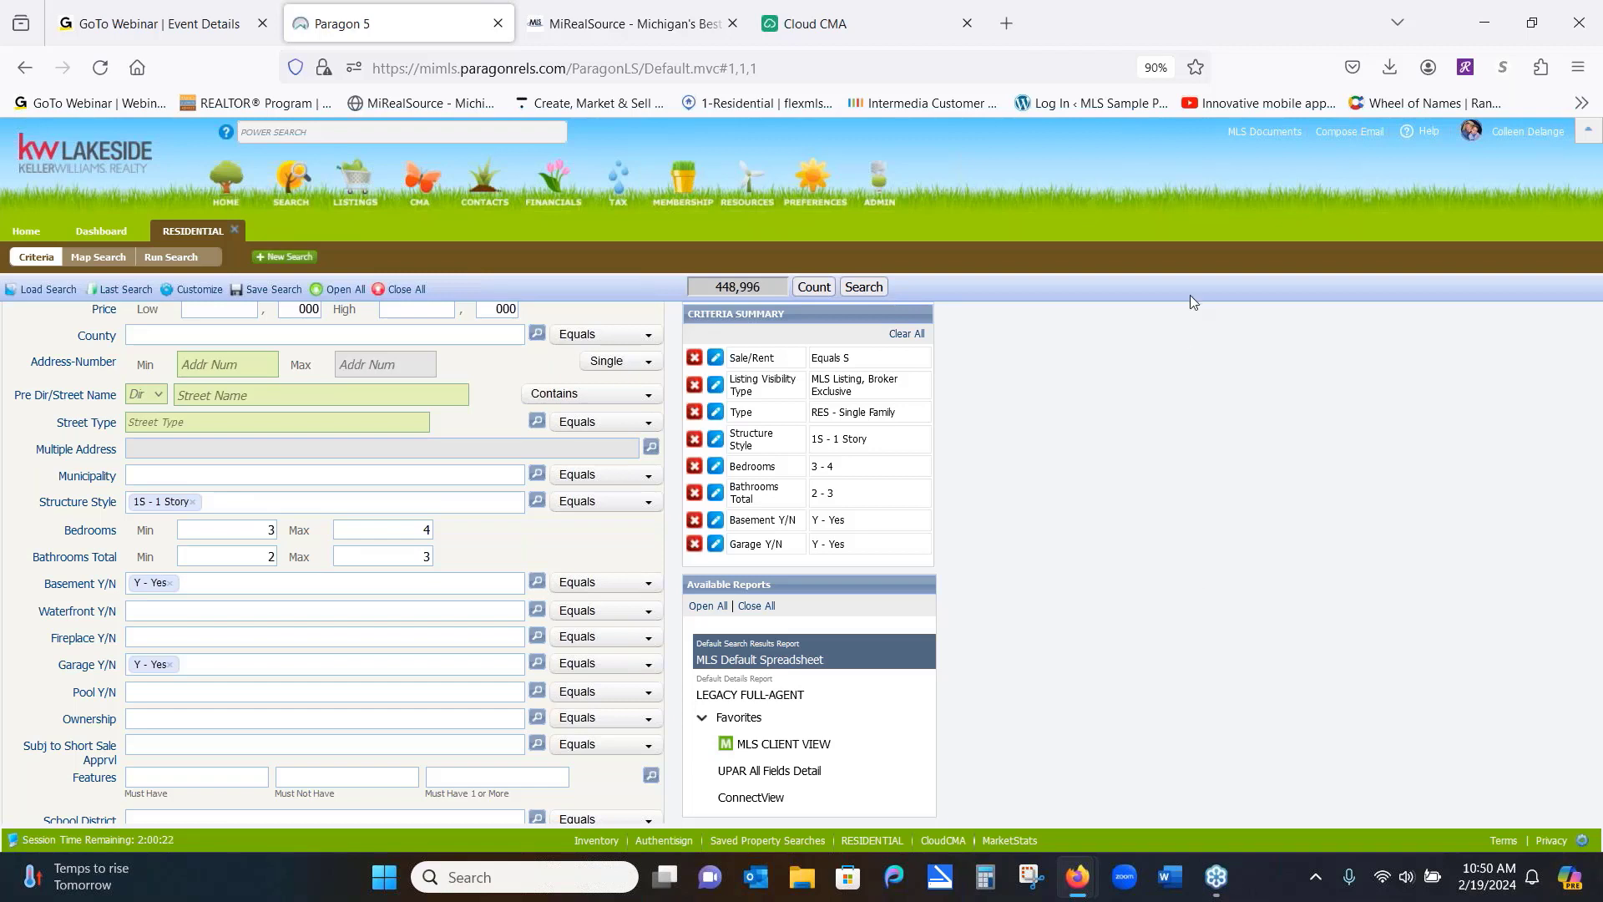
Scroll down the criteria form and expand the Secondary Criteria section to reveal its fields
left_click(1296, 64)
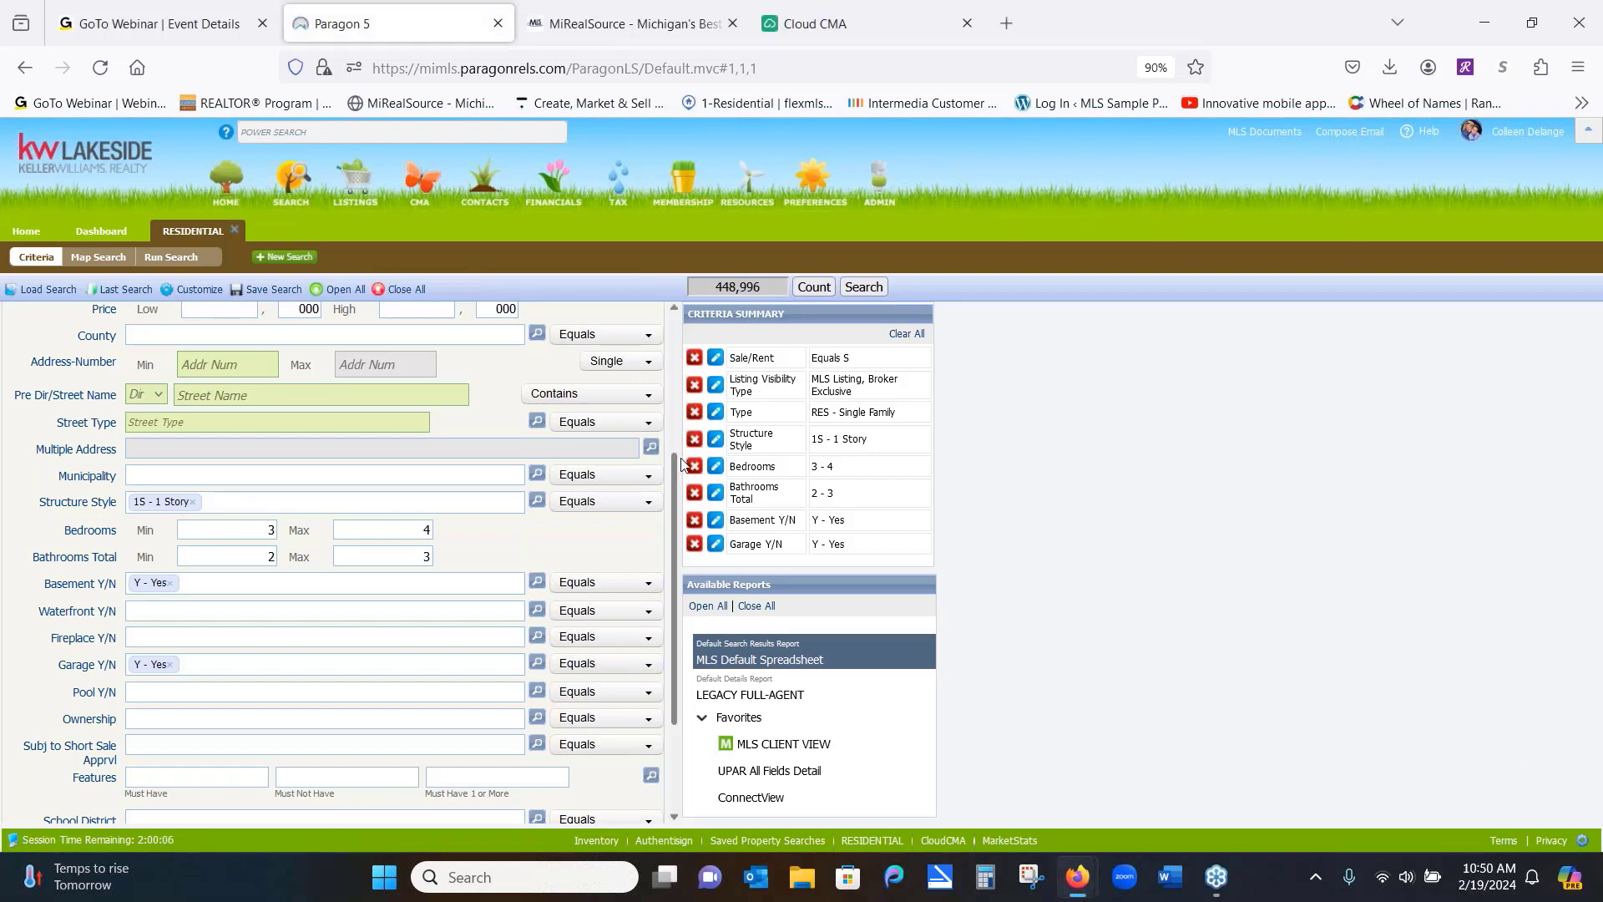
left_click_drag(676, 462, 681, 586)
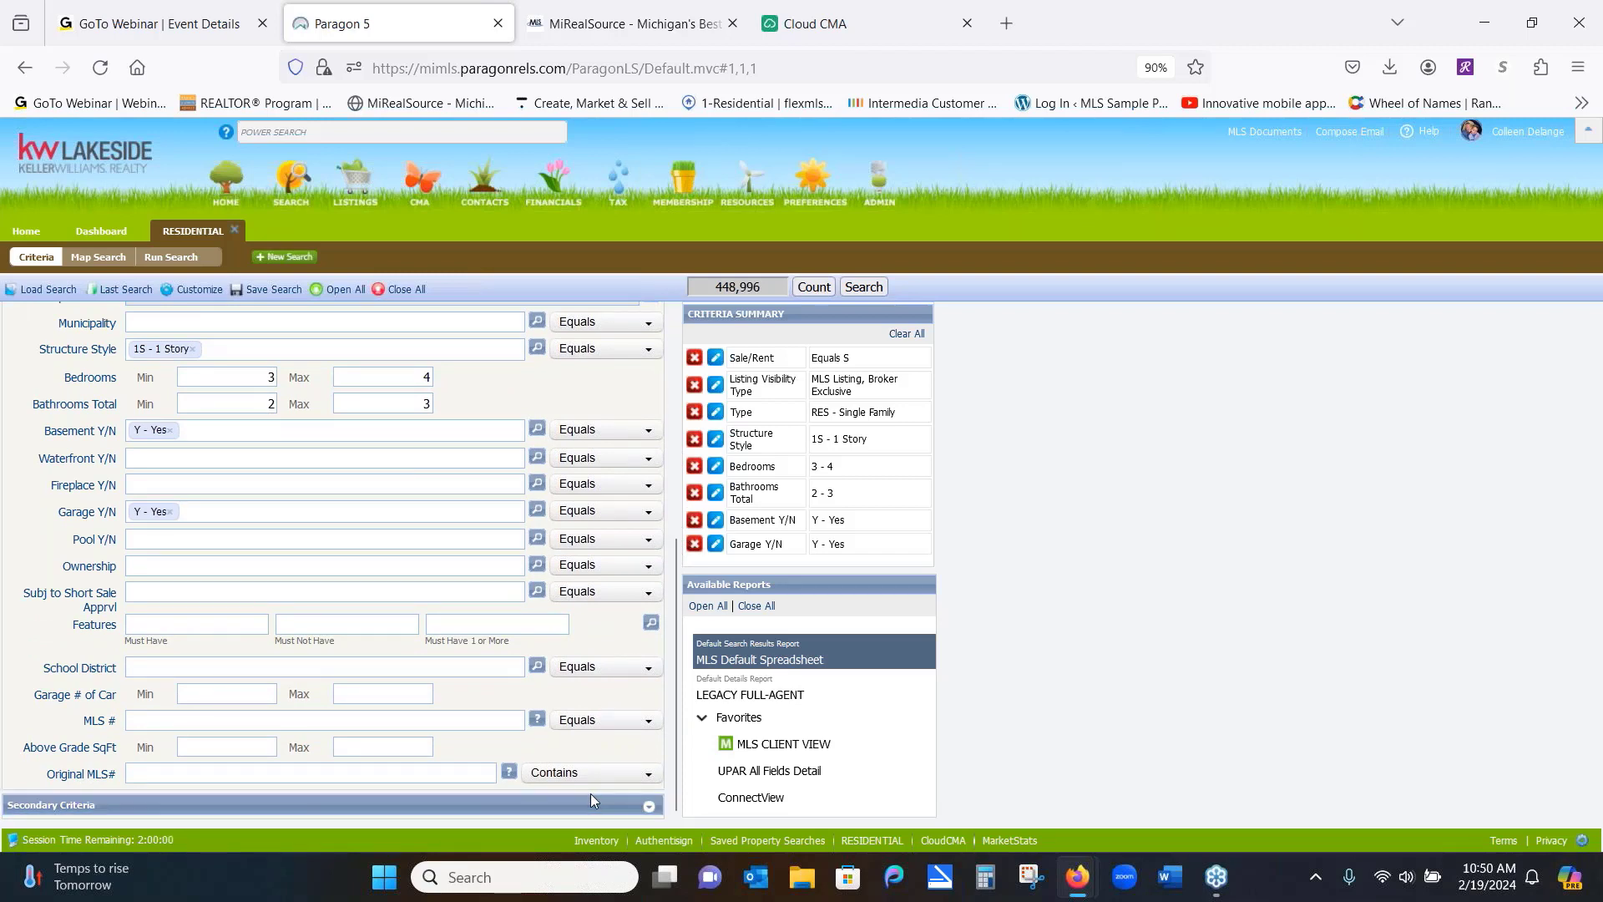
left_click(649, 808)
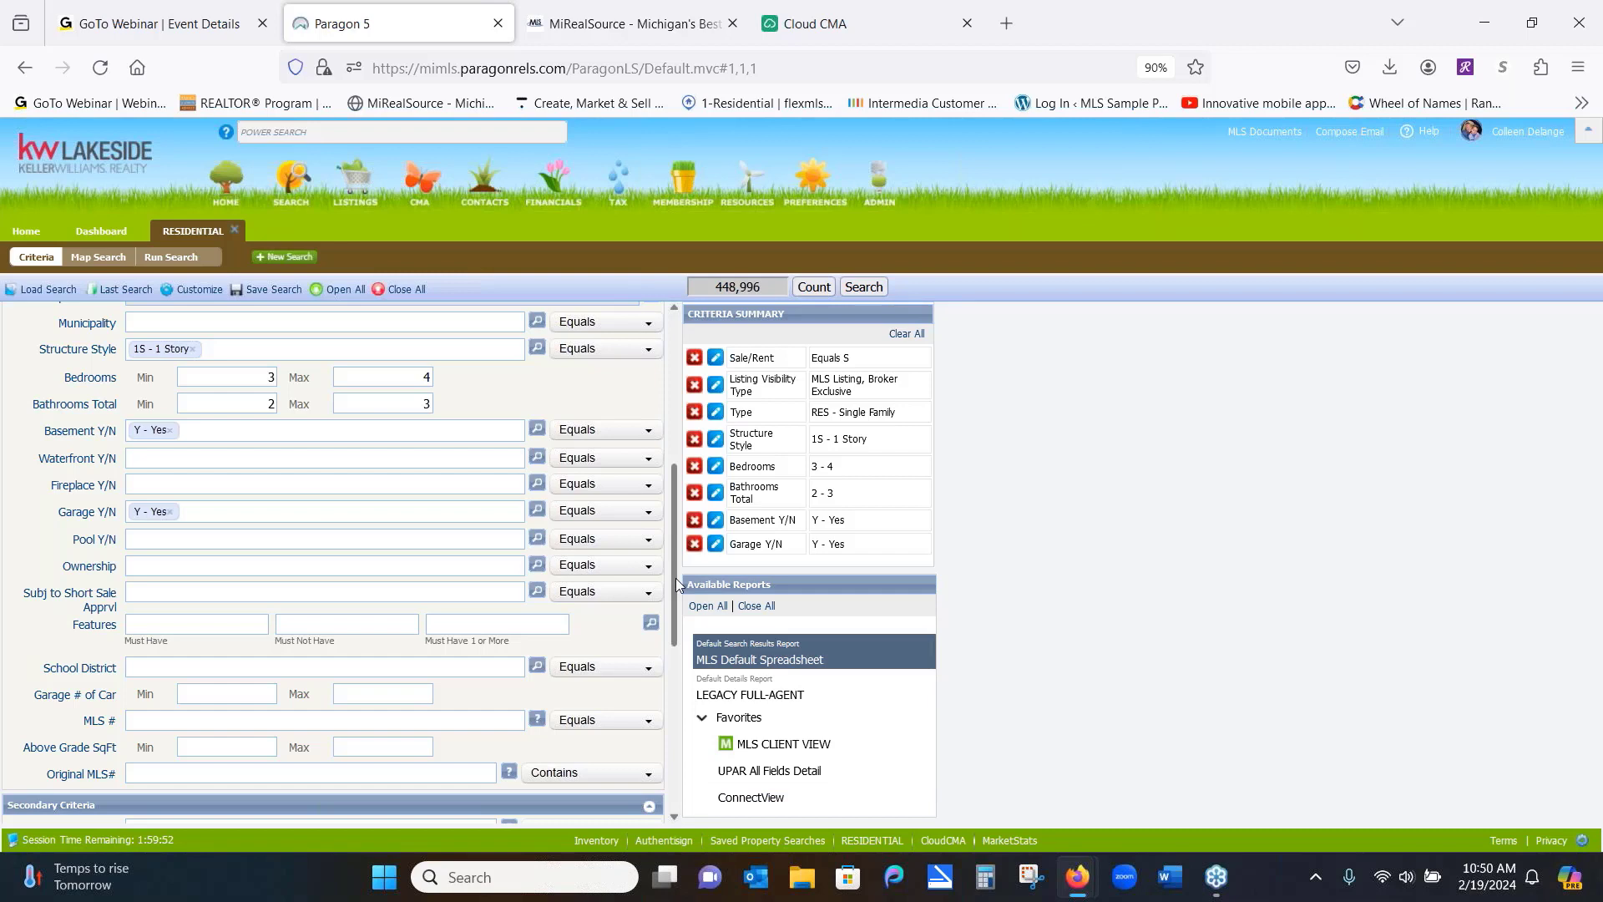
left_click_drag(674, 578, 708, 743)
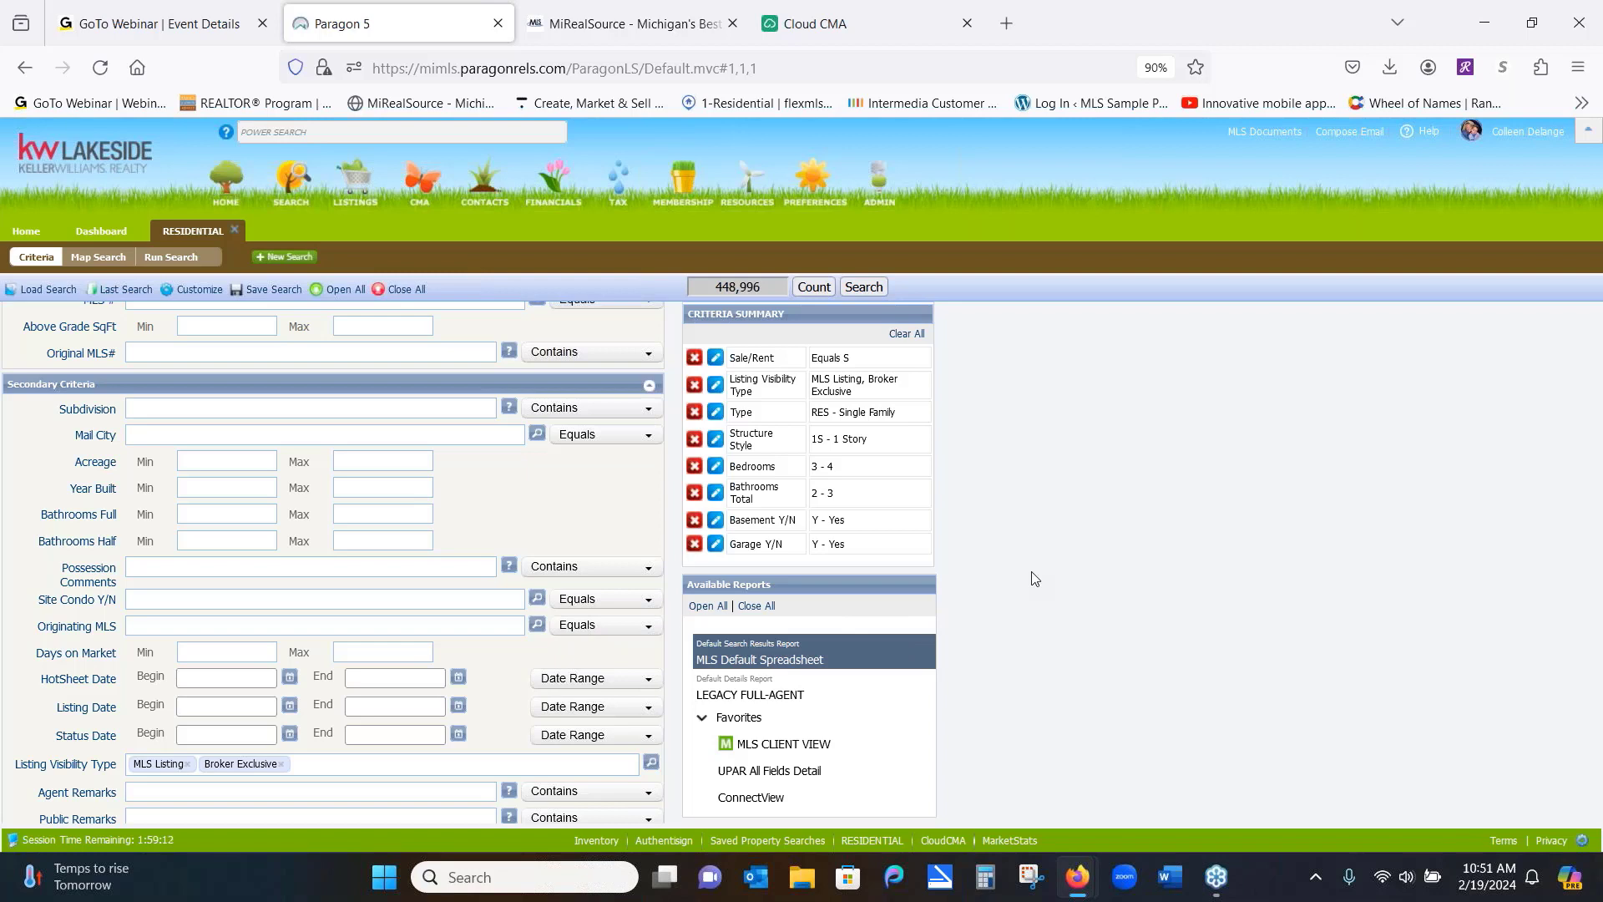
Focus the Bathrooms Full Min field, then open the Customize menu for the search form
left_click(224, 507)
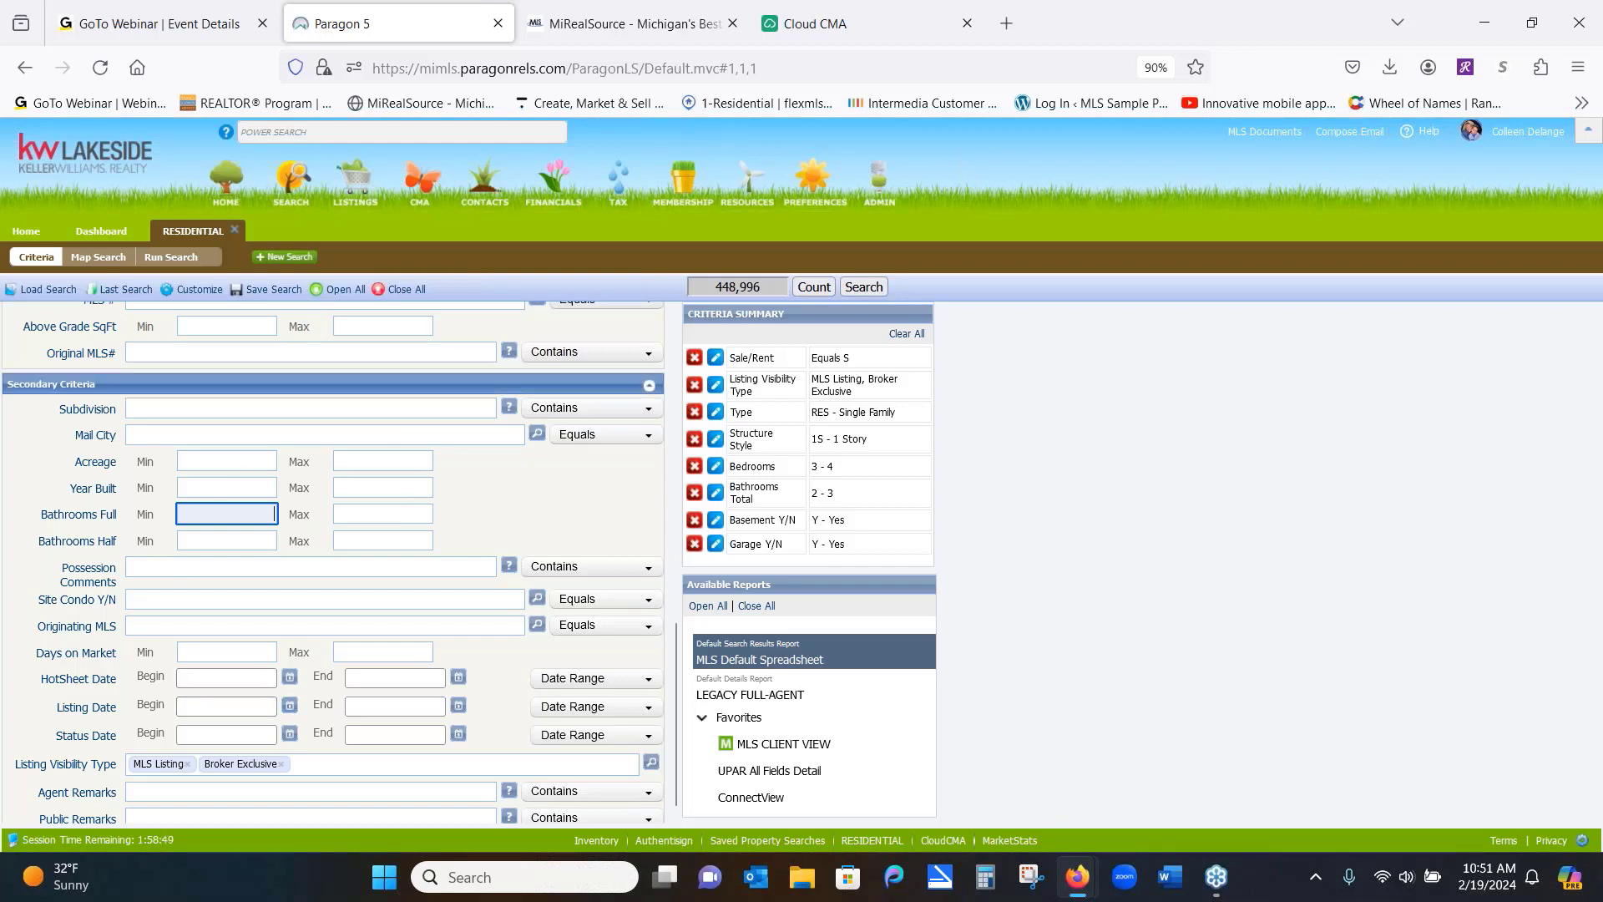
left_click(190, 289)
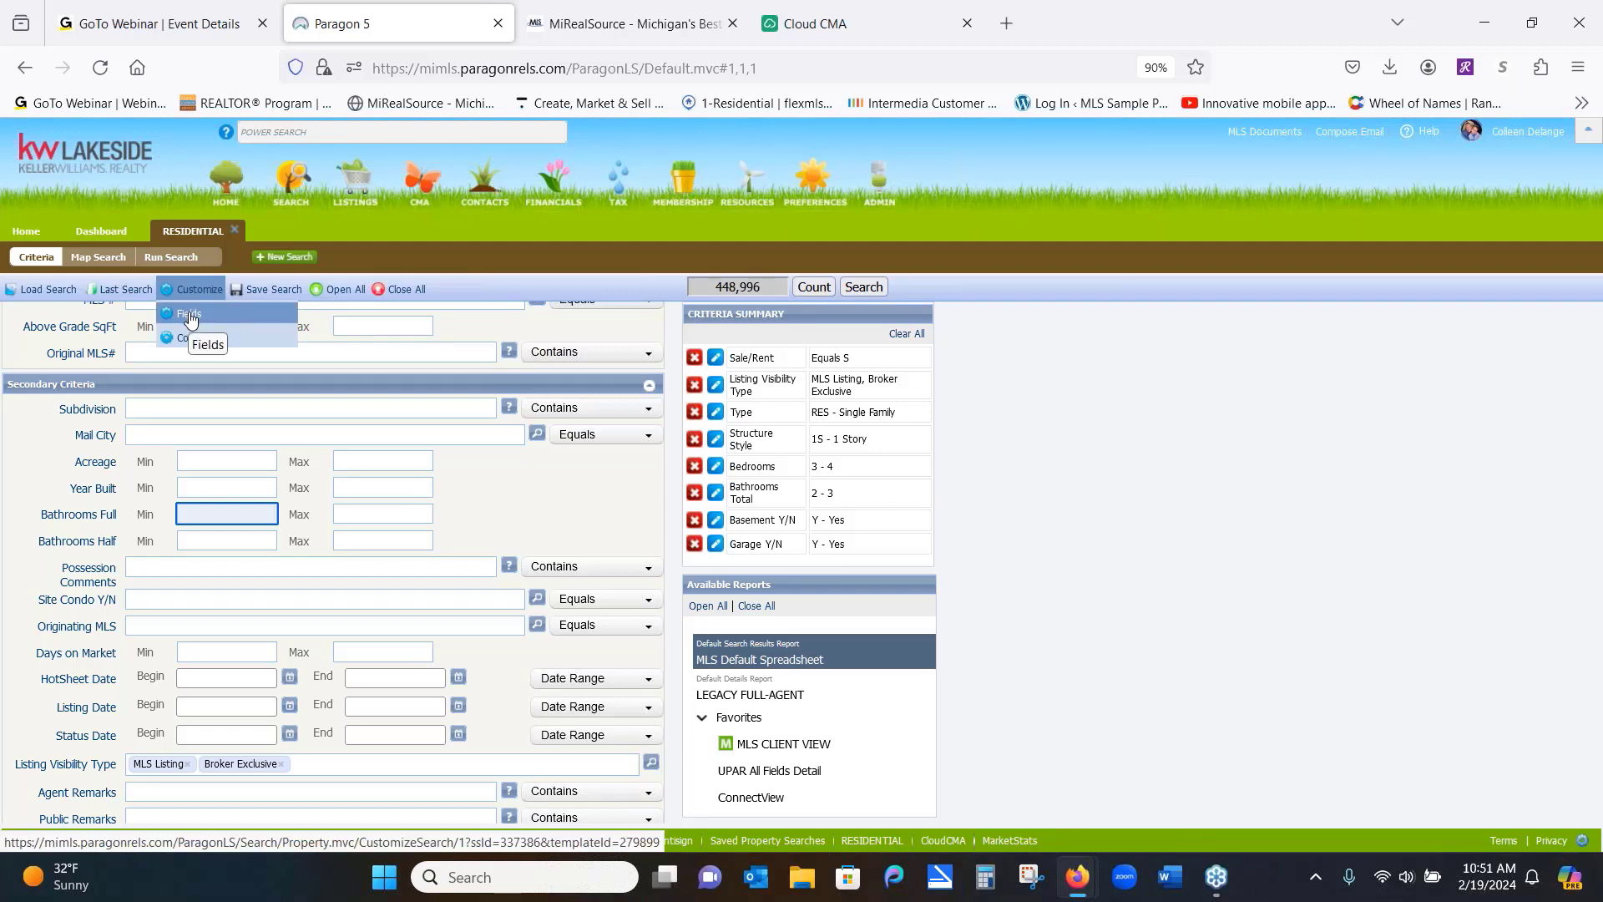
left_click(190, 315)
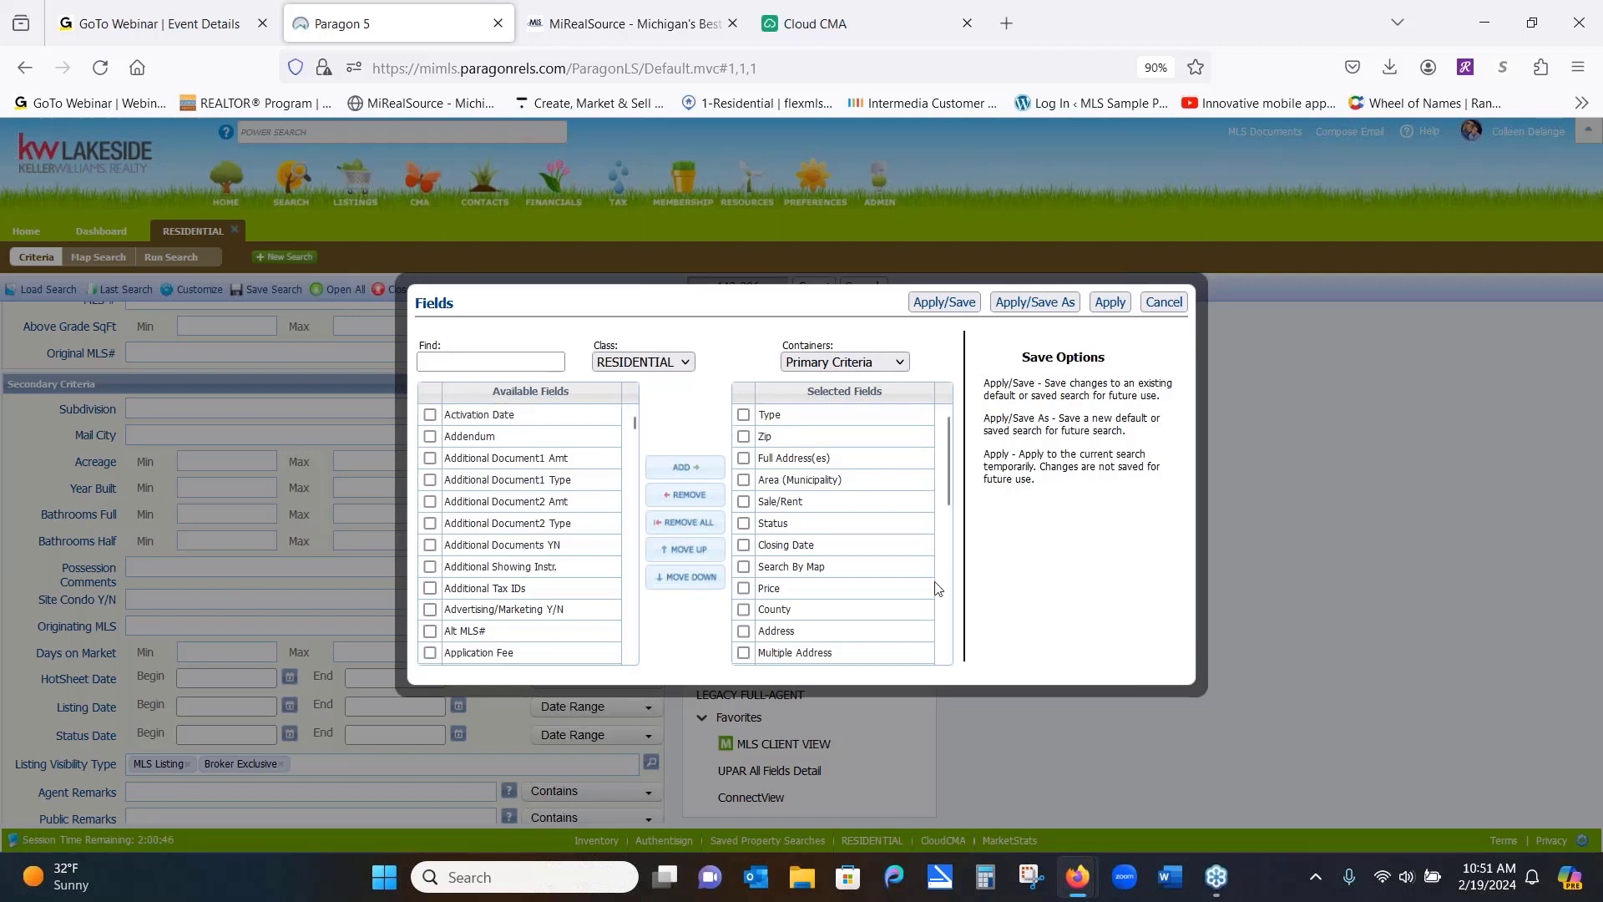
left_click_drag(849, 597, 885, 537)
left_click(902, 368)
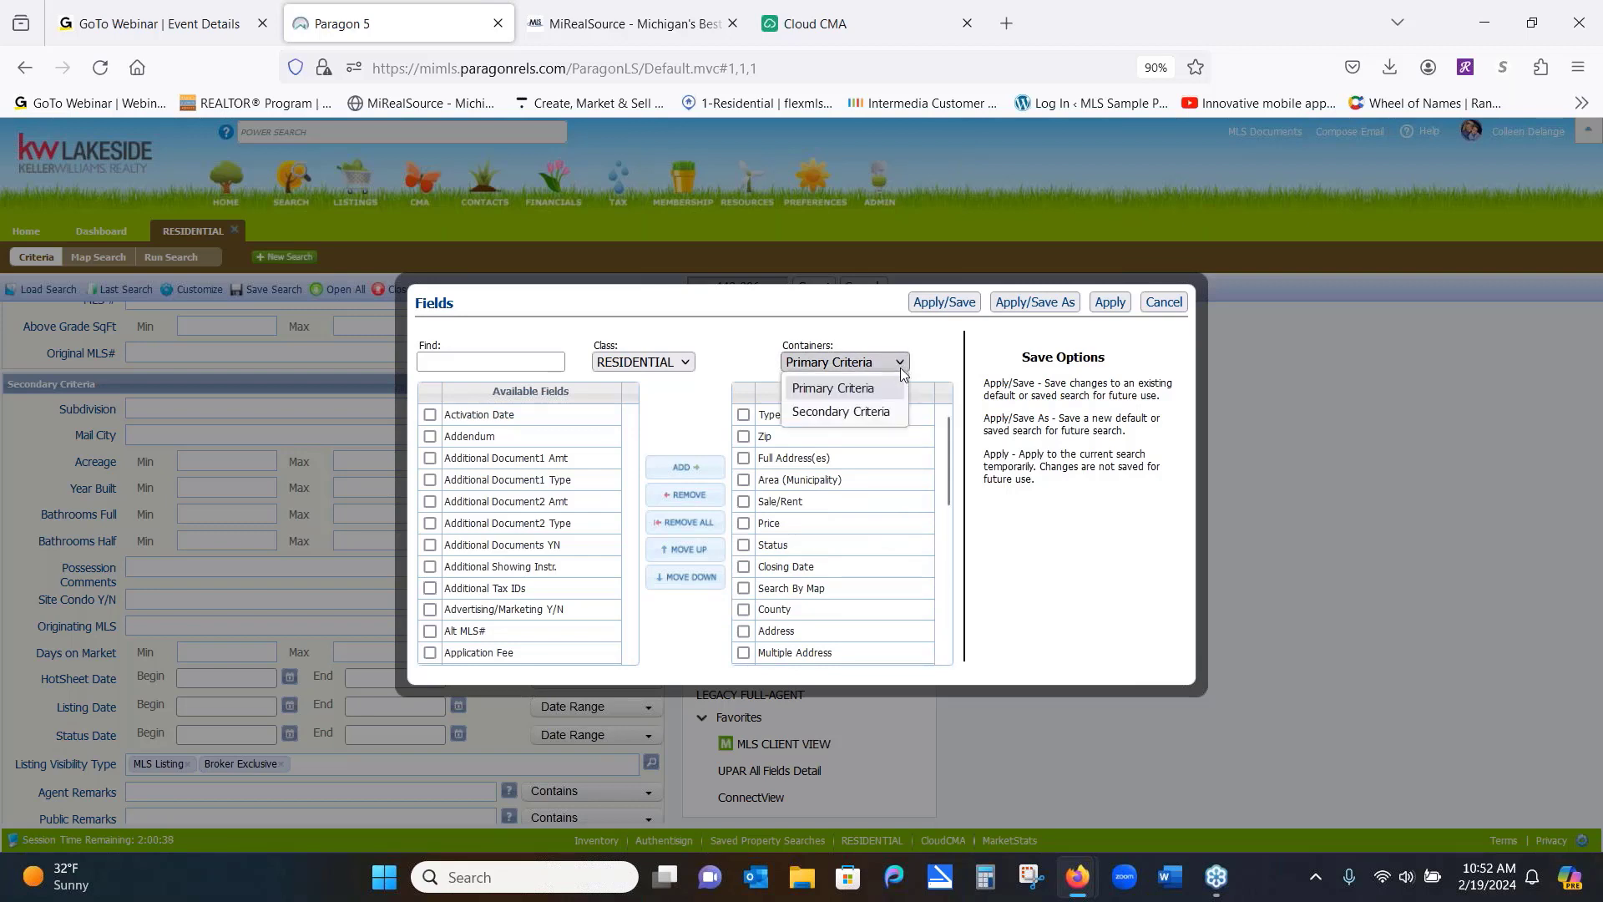
left_click(841, 411)
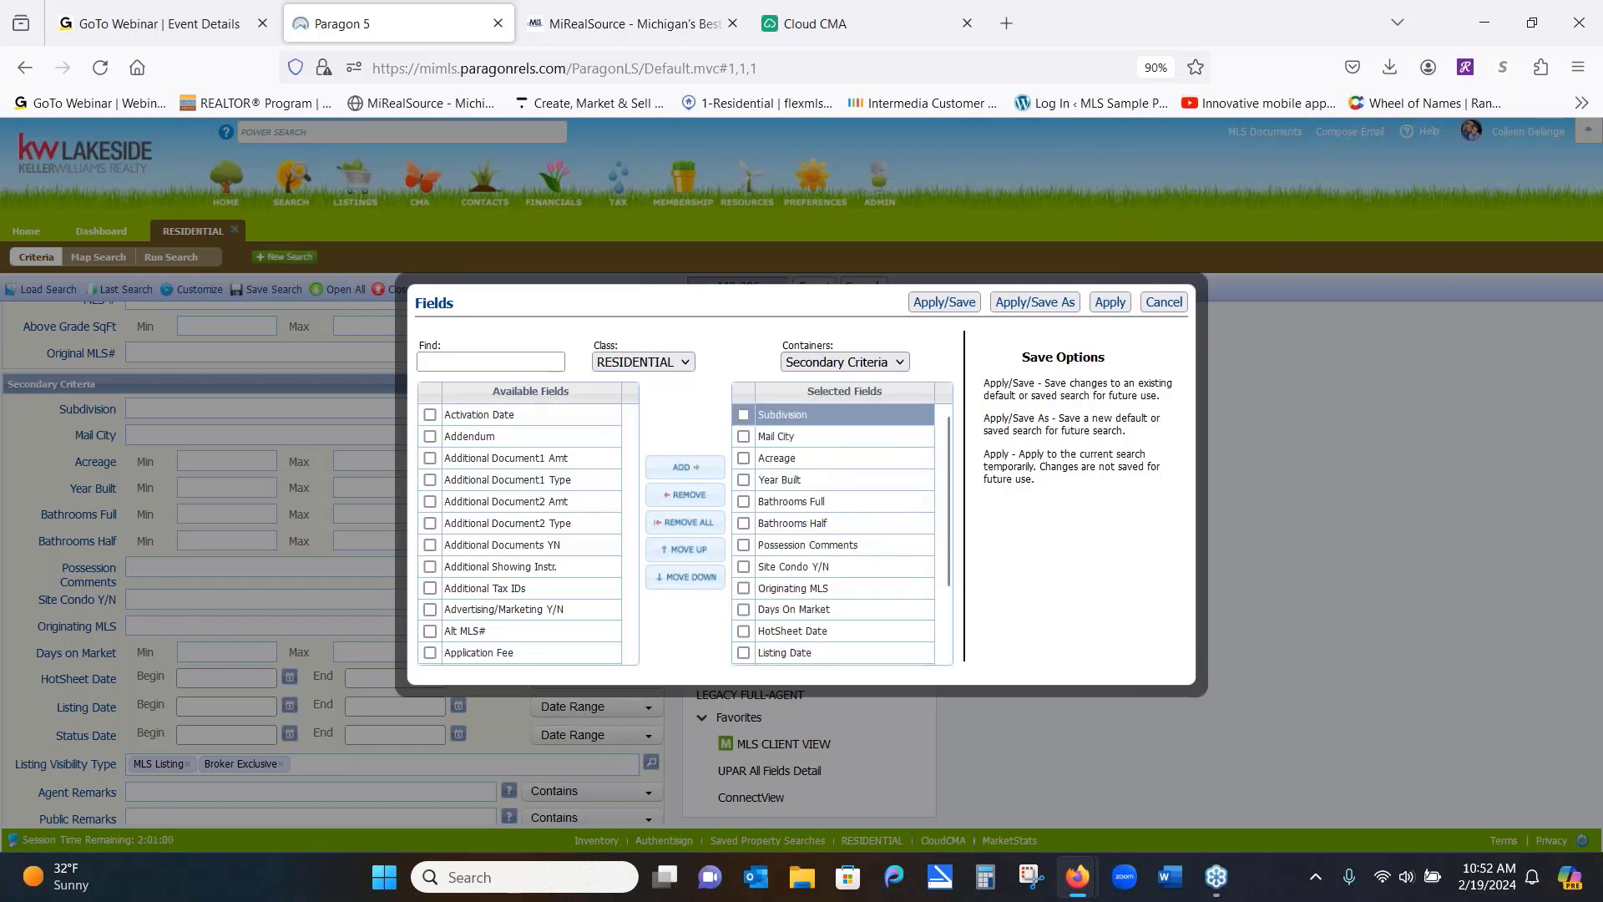
left_click(743, 480)
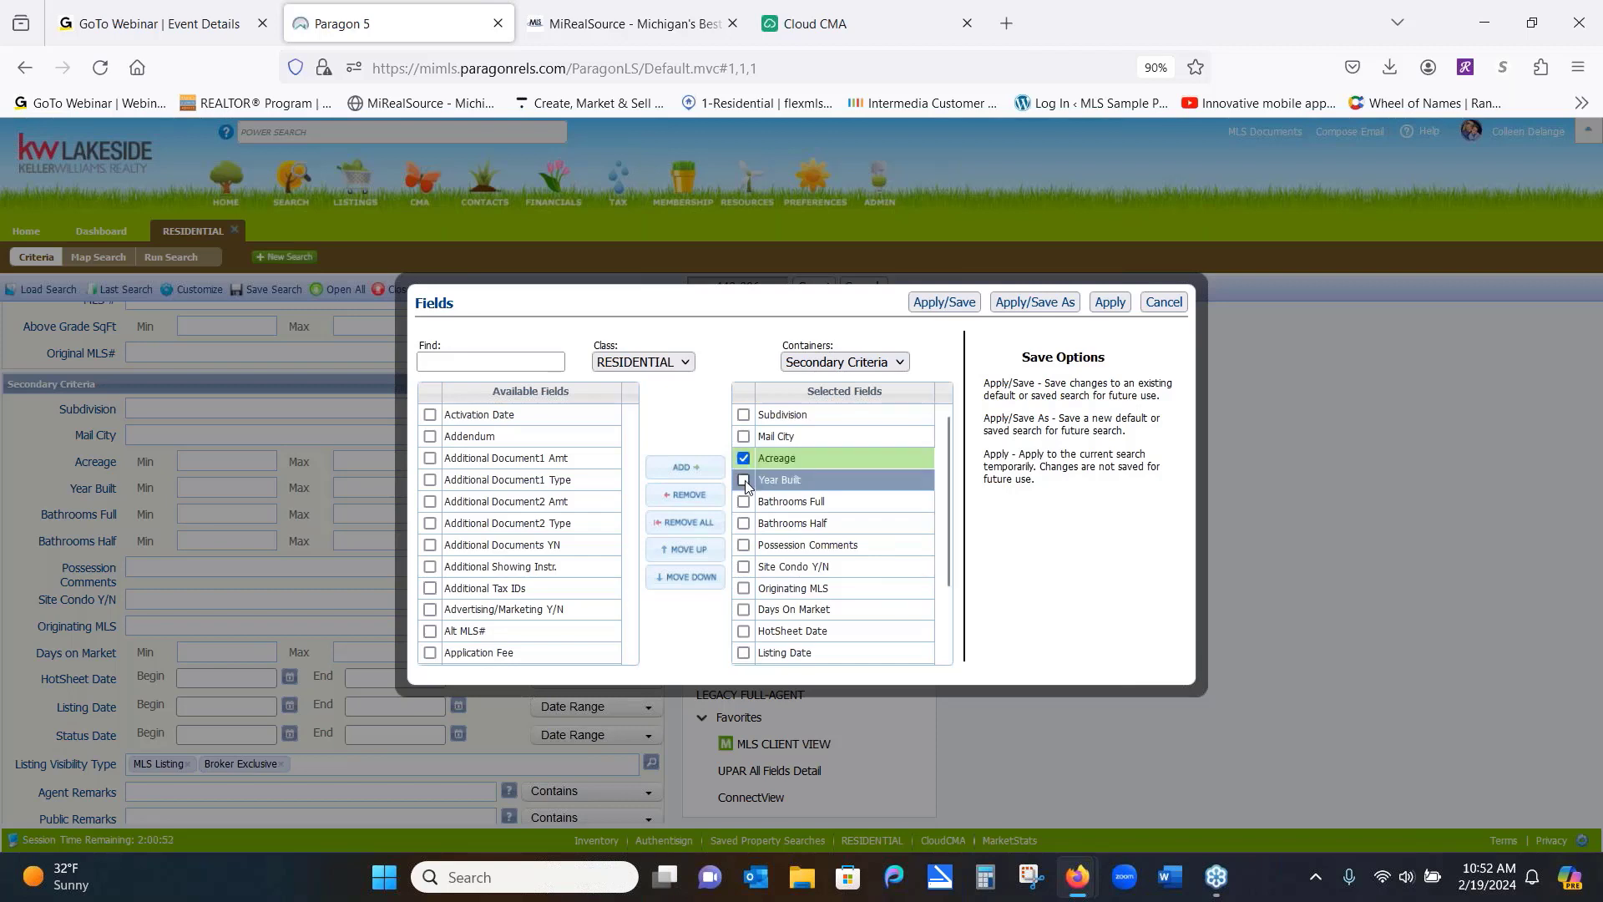
left_click(689, 496)
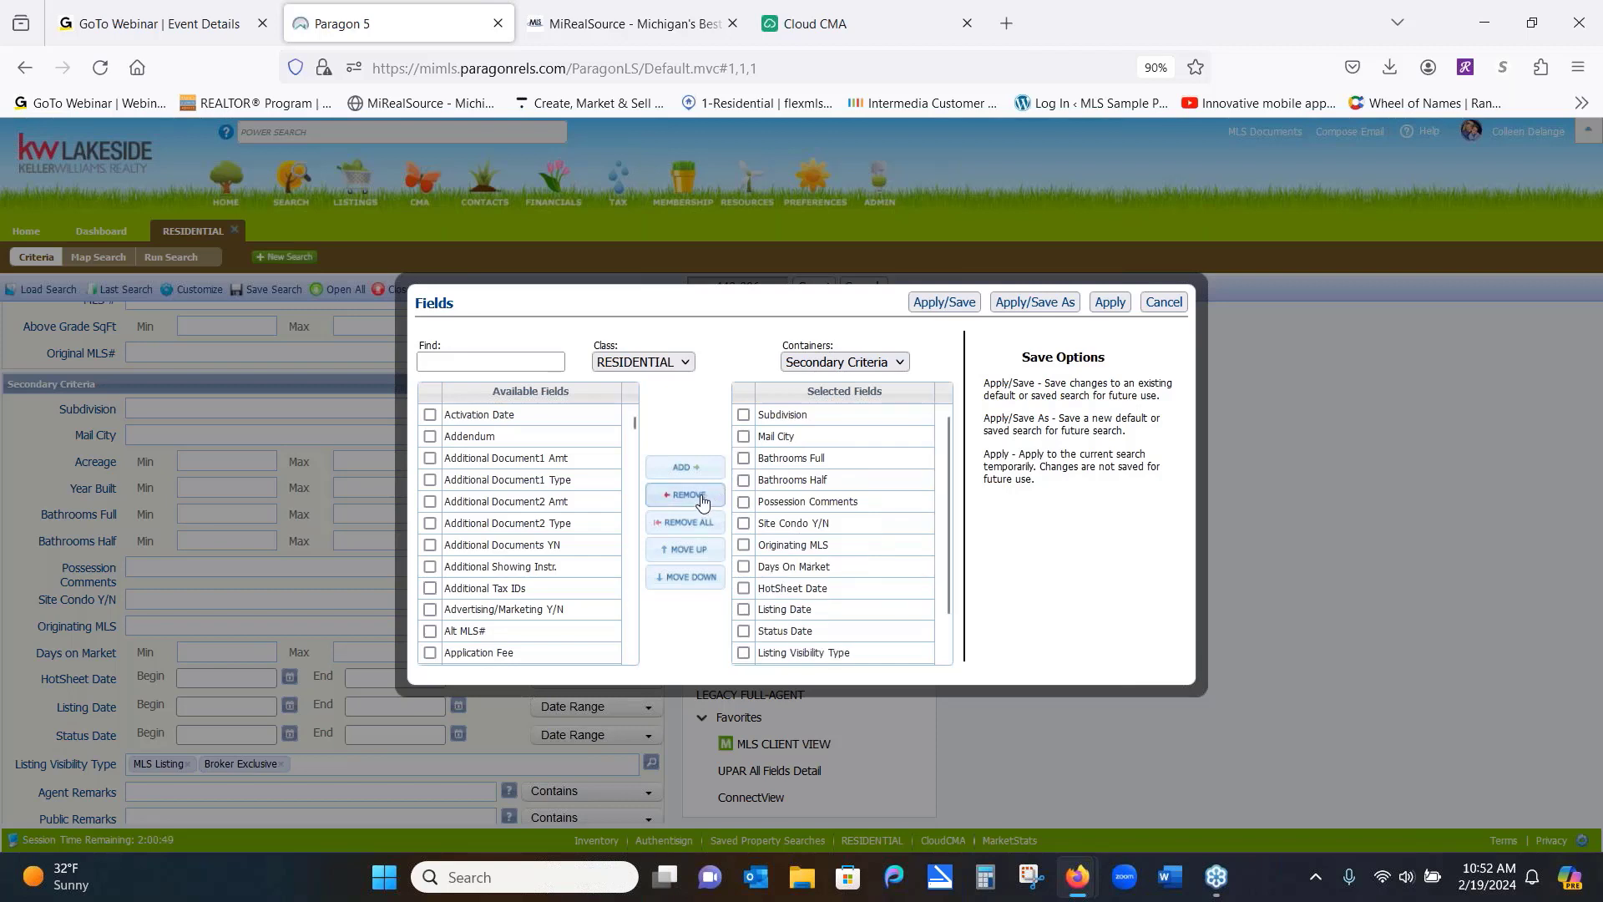
left_click(900, 364)
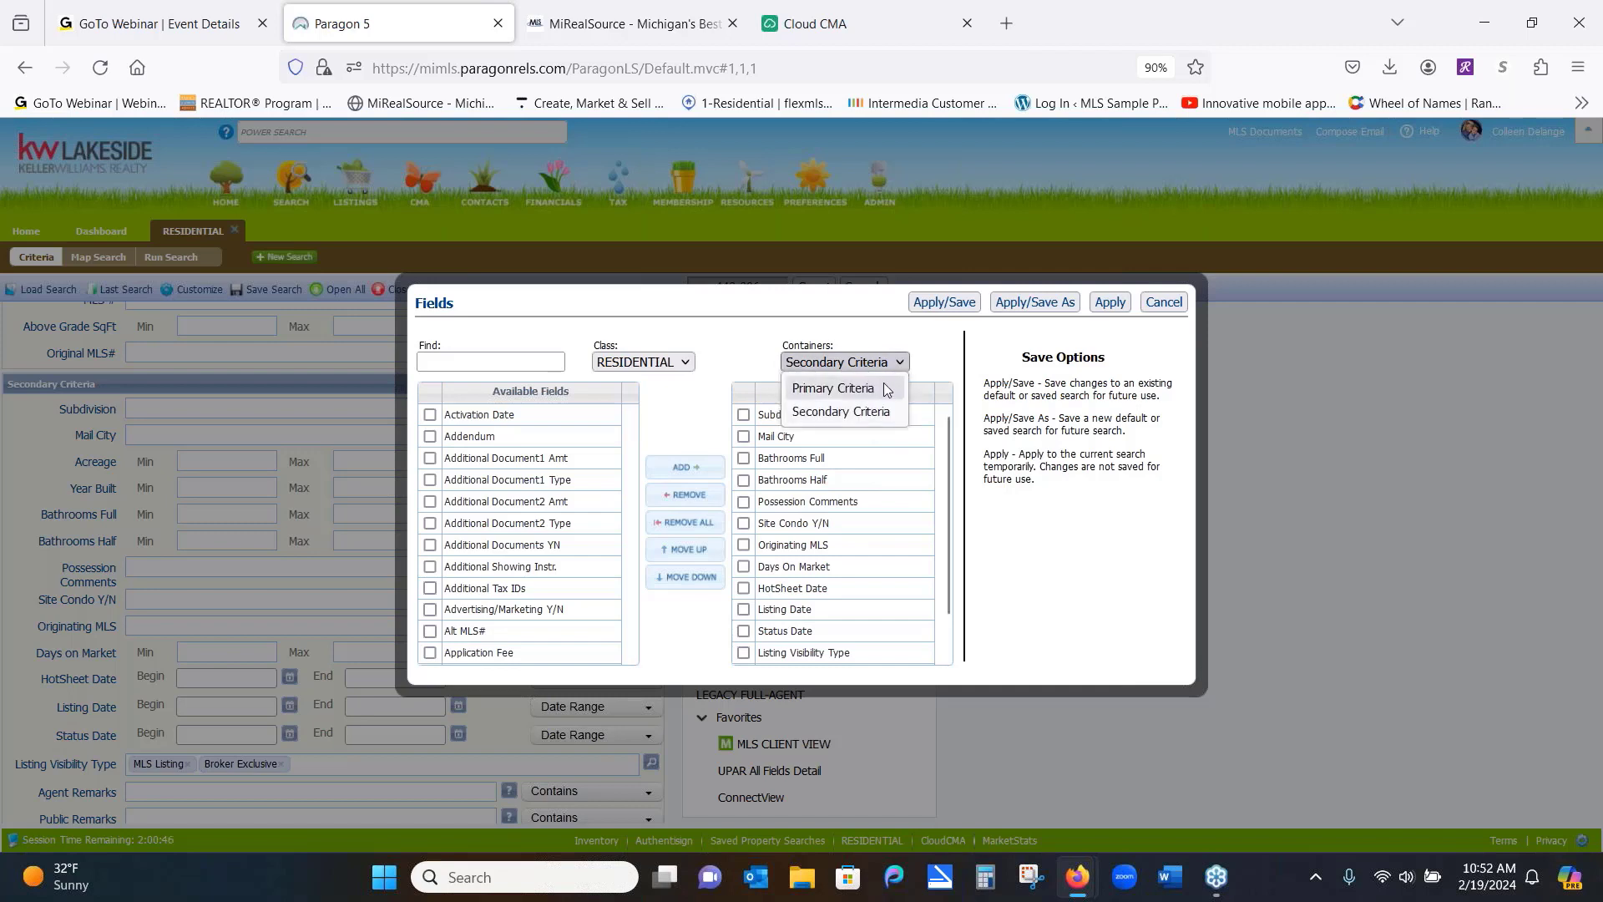
left_click(885, 387)
left_click(470, 358)
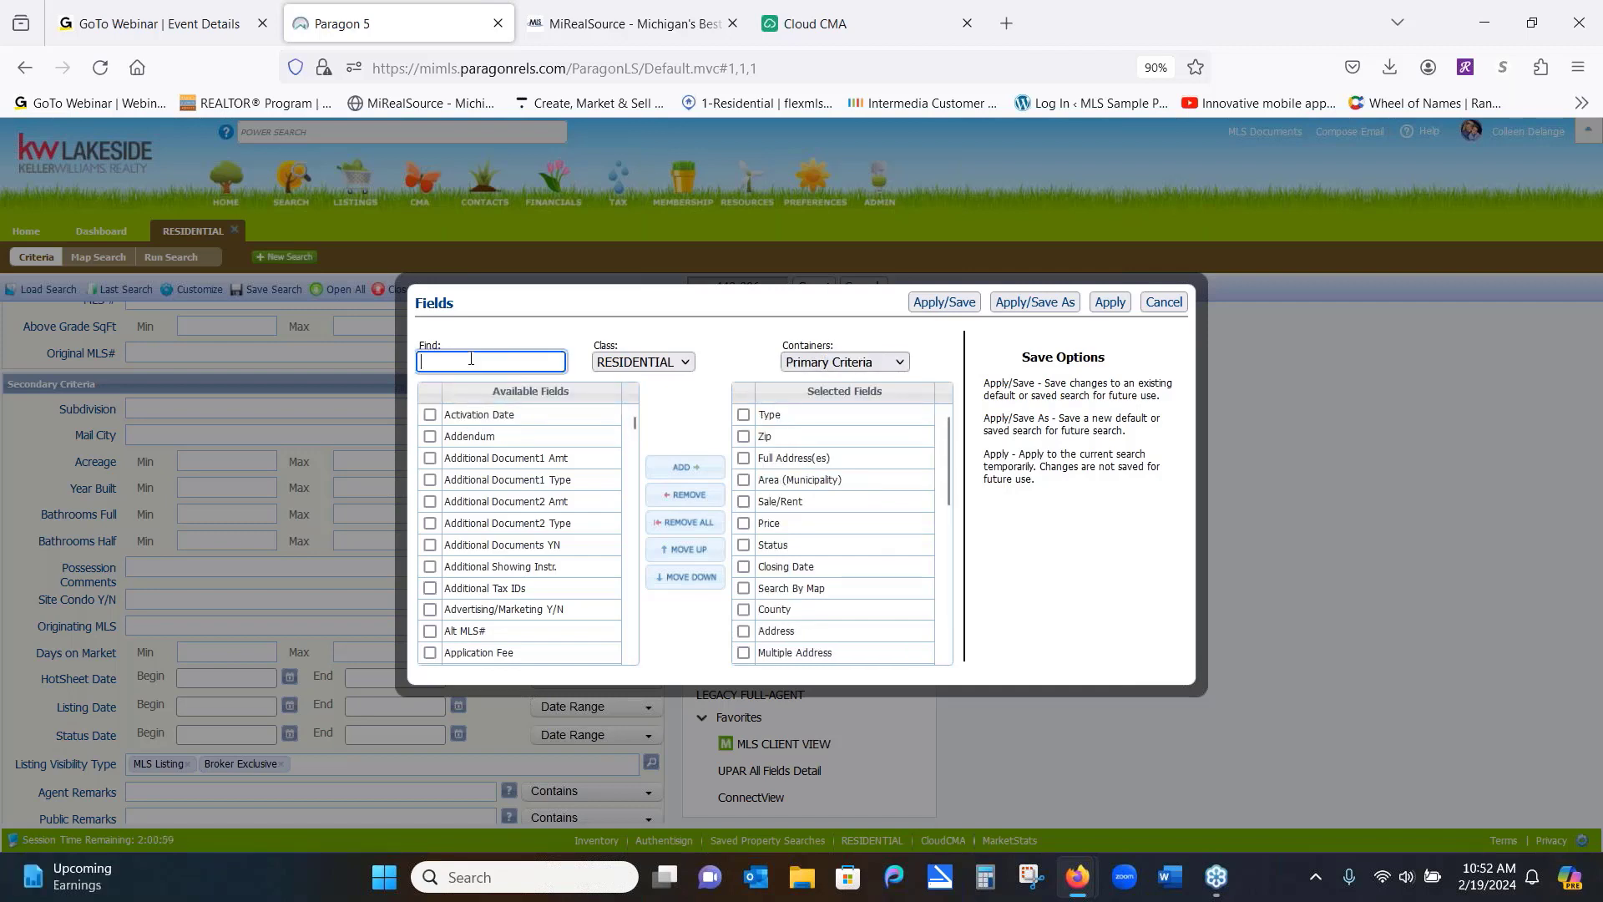
type("ye")
type("ar")
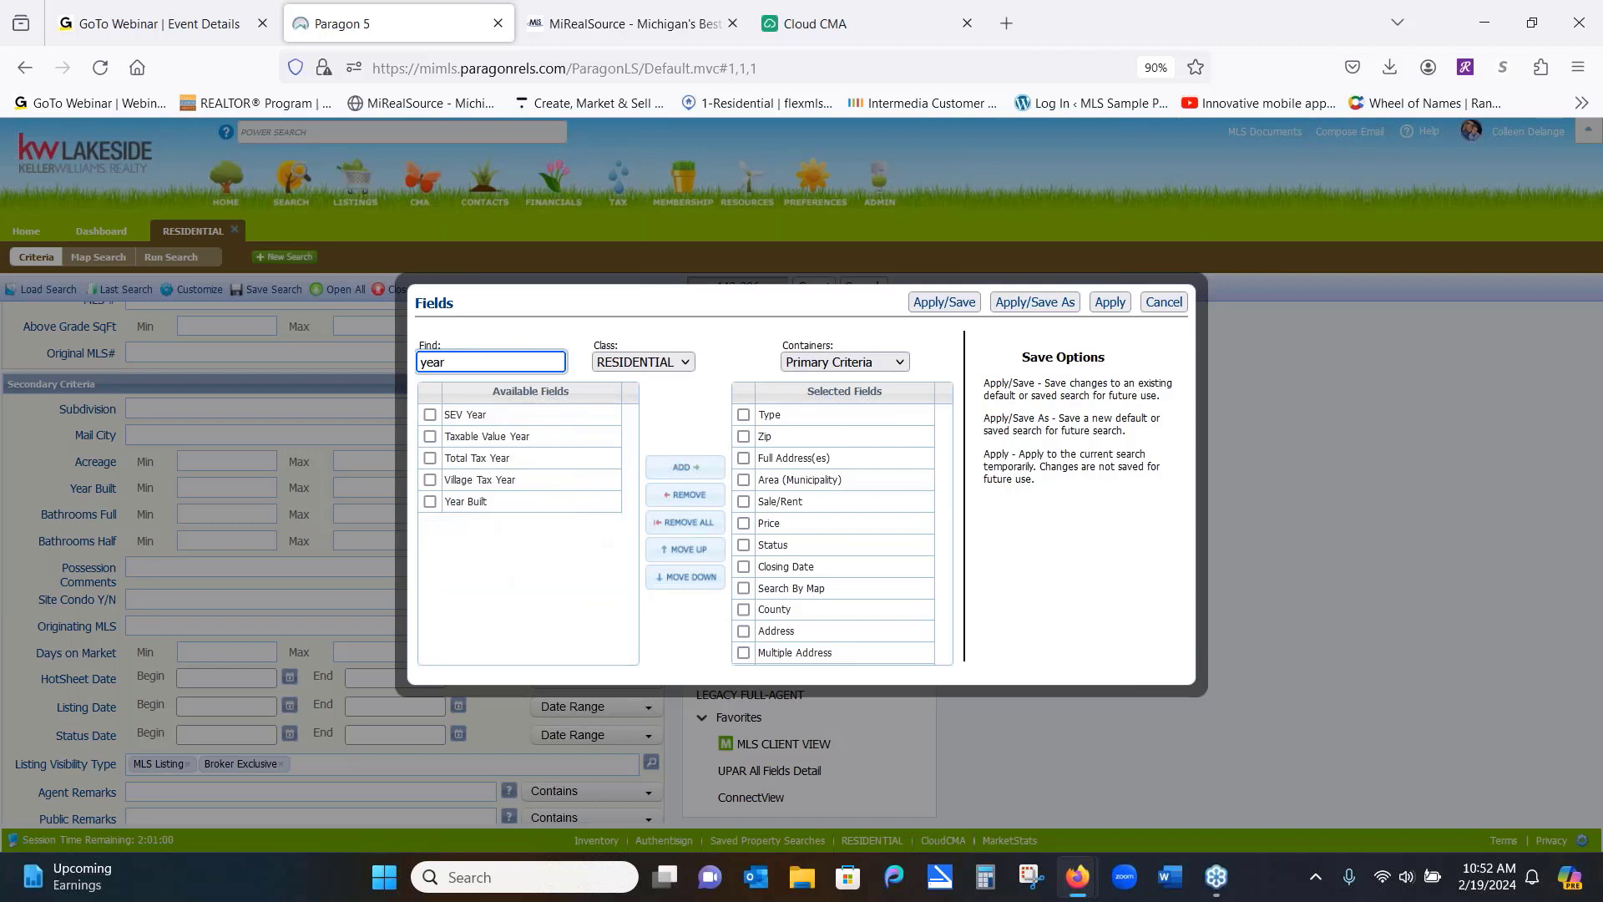
left_click(430, 502)
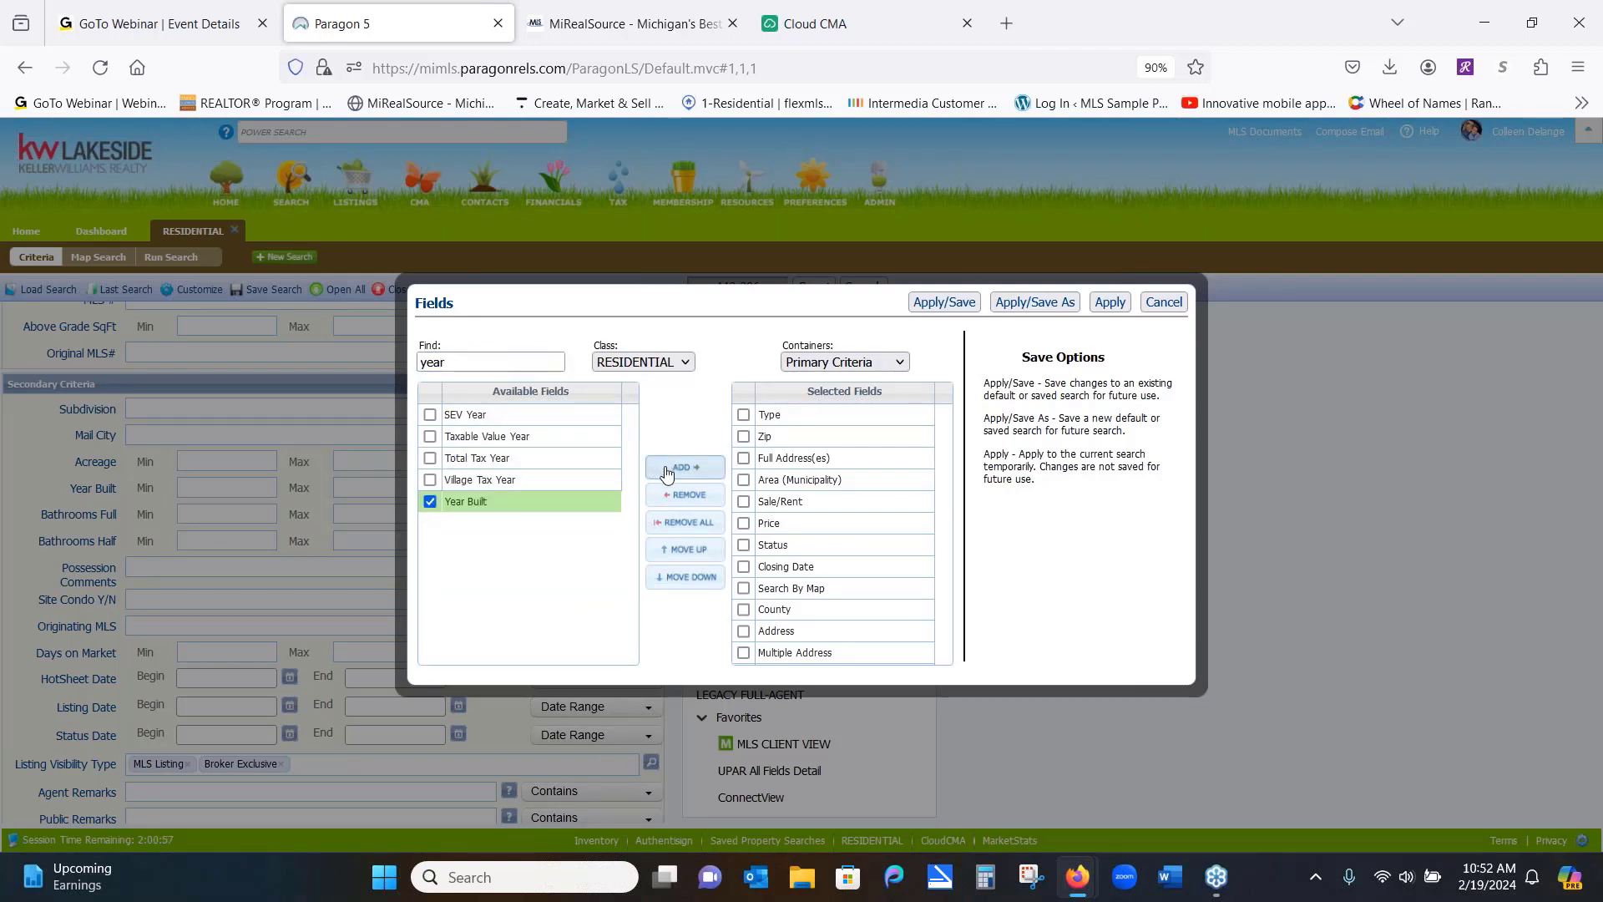
left_click(665, 472)
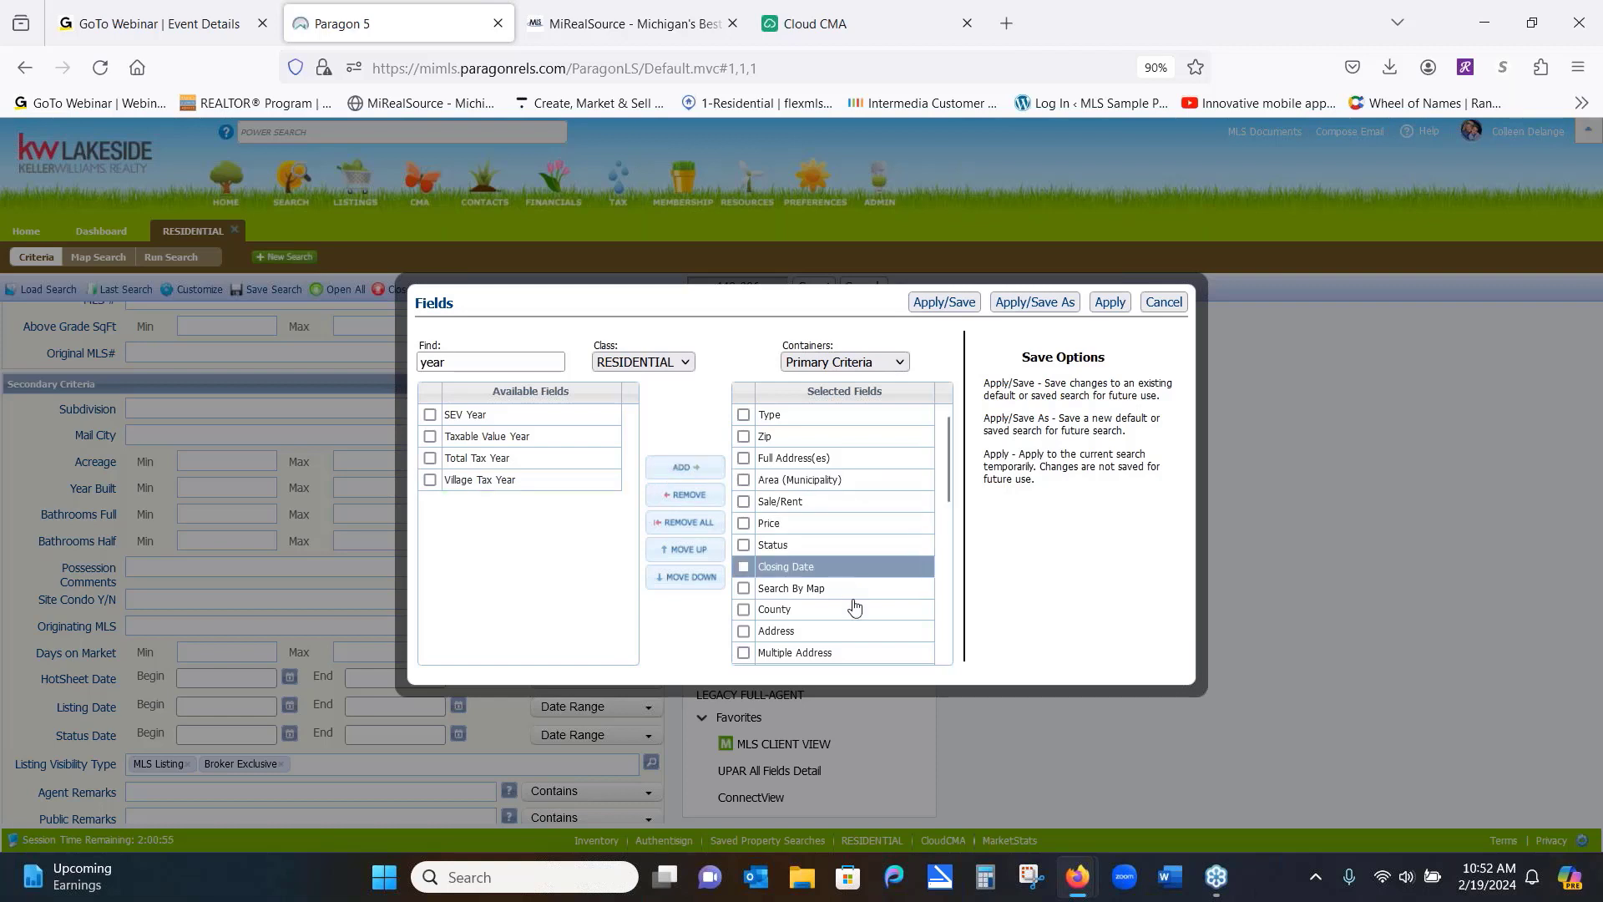
left_click_drag(948, 480, 923, 593)
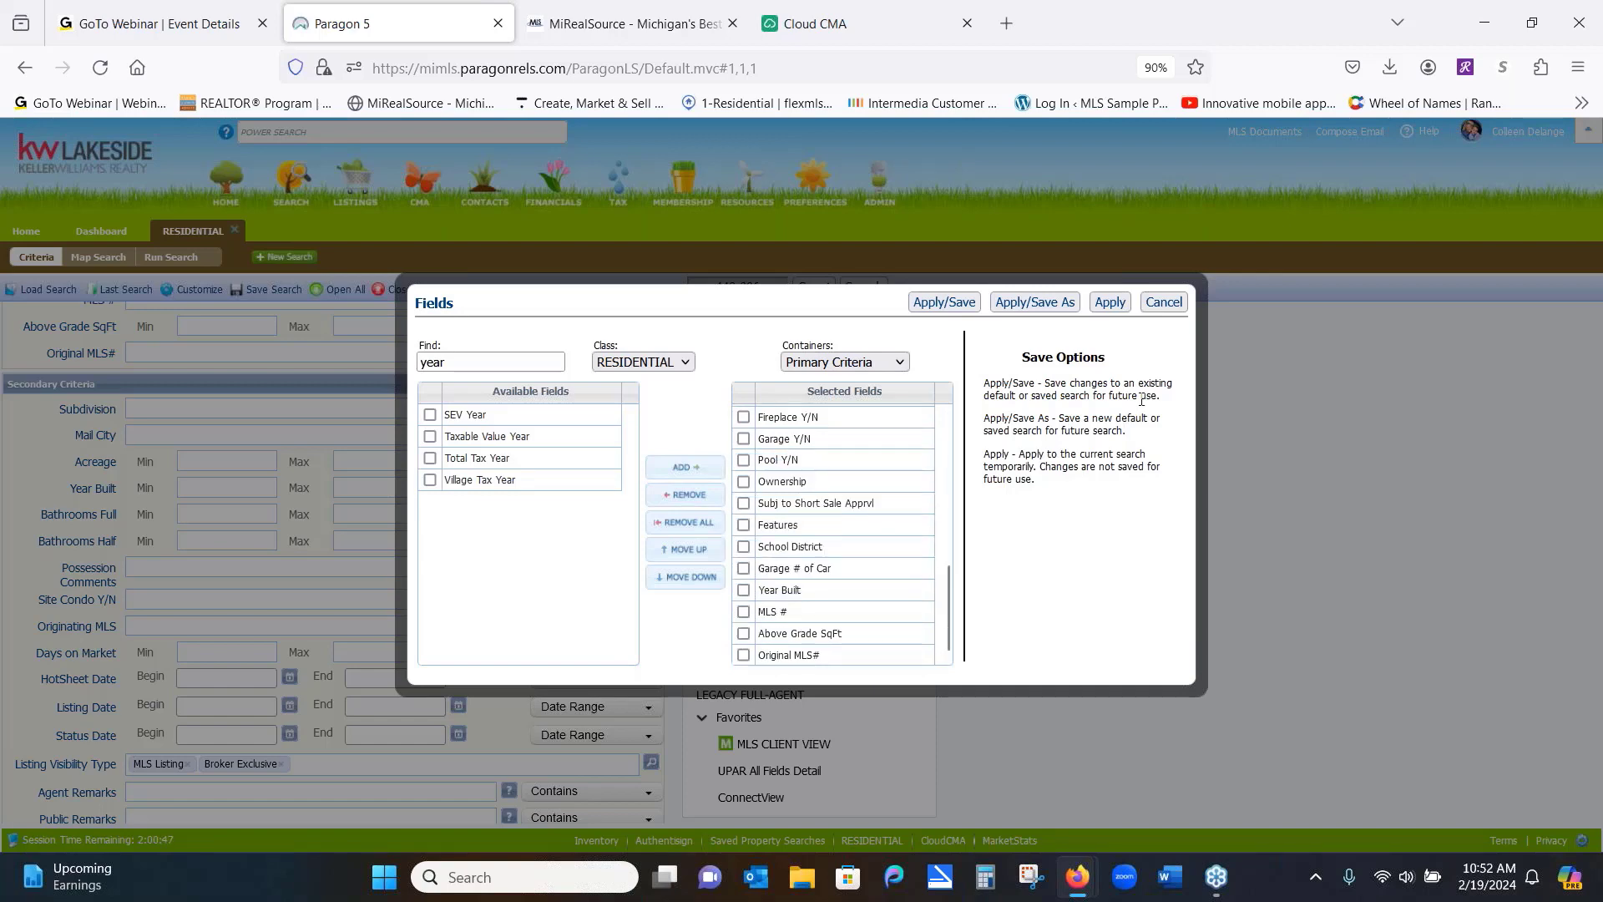
left_click(1165, 304)
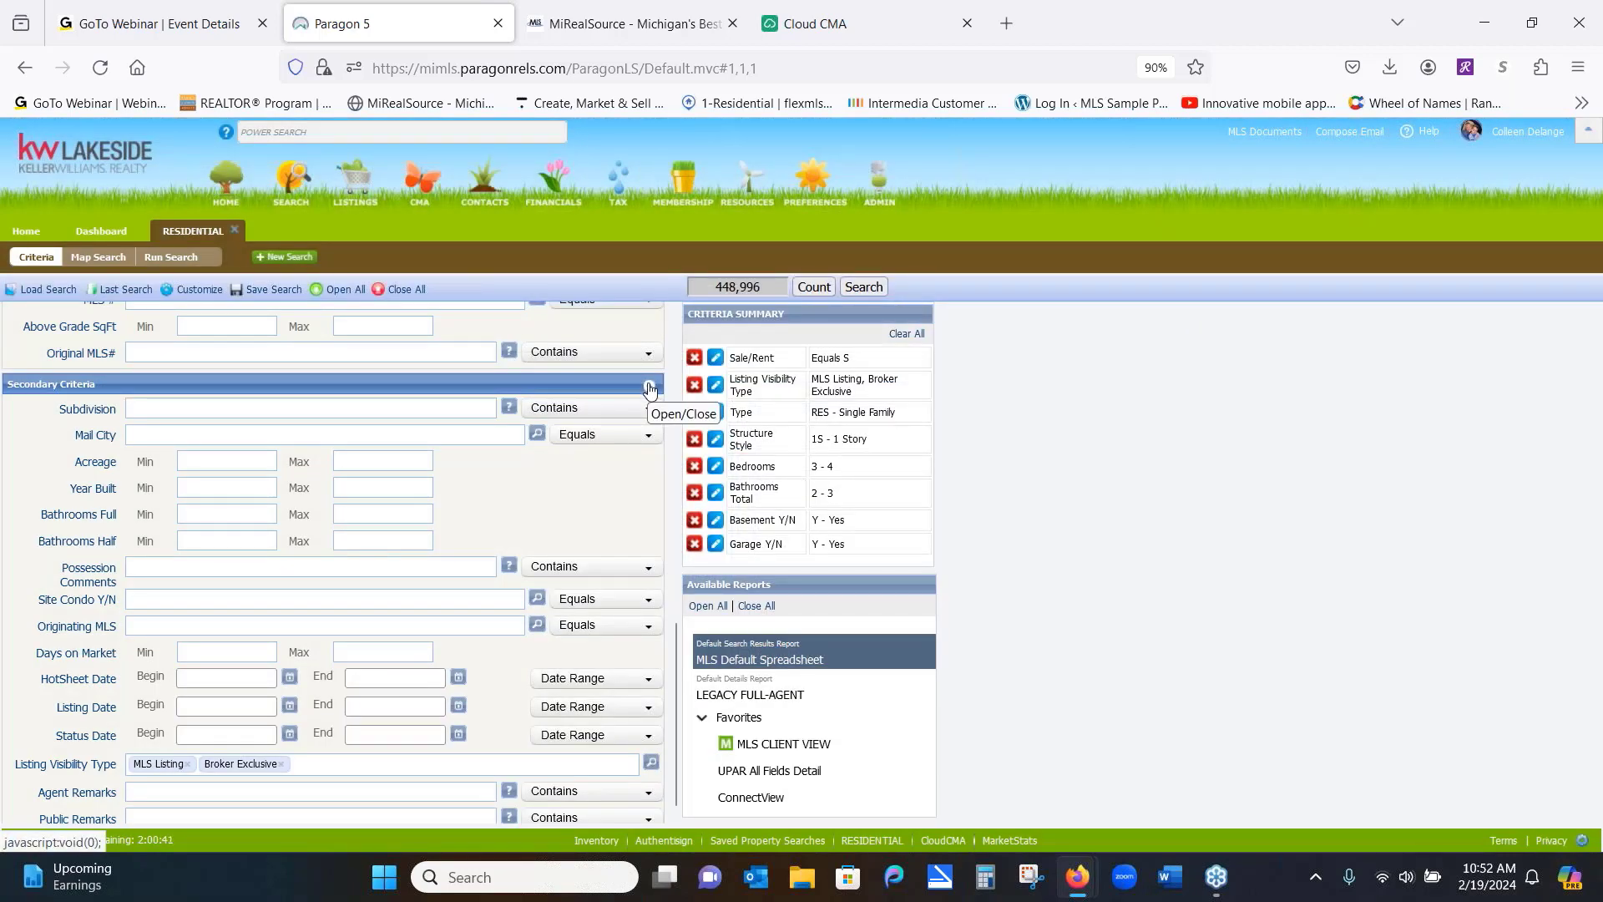
left_click(649, 388)
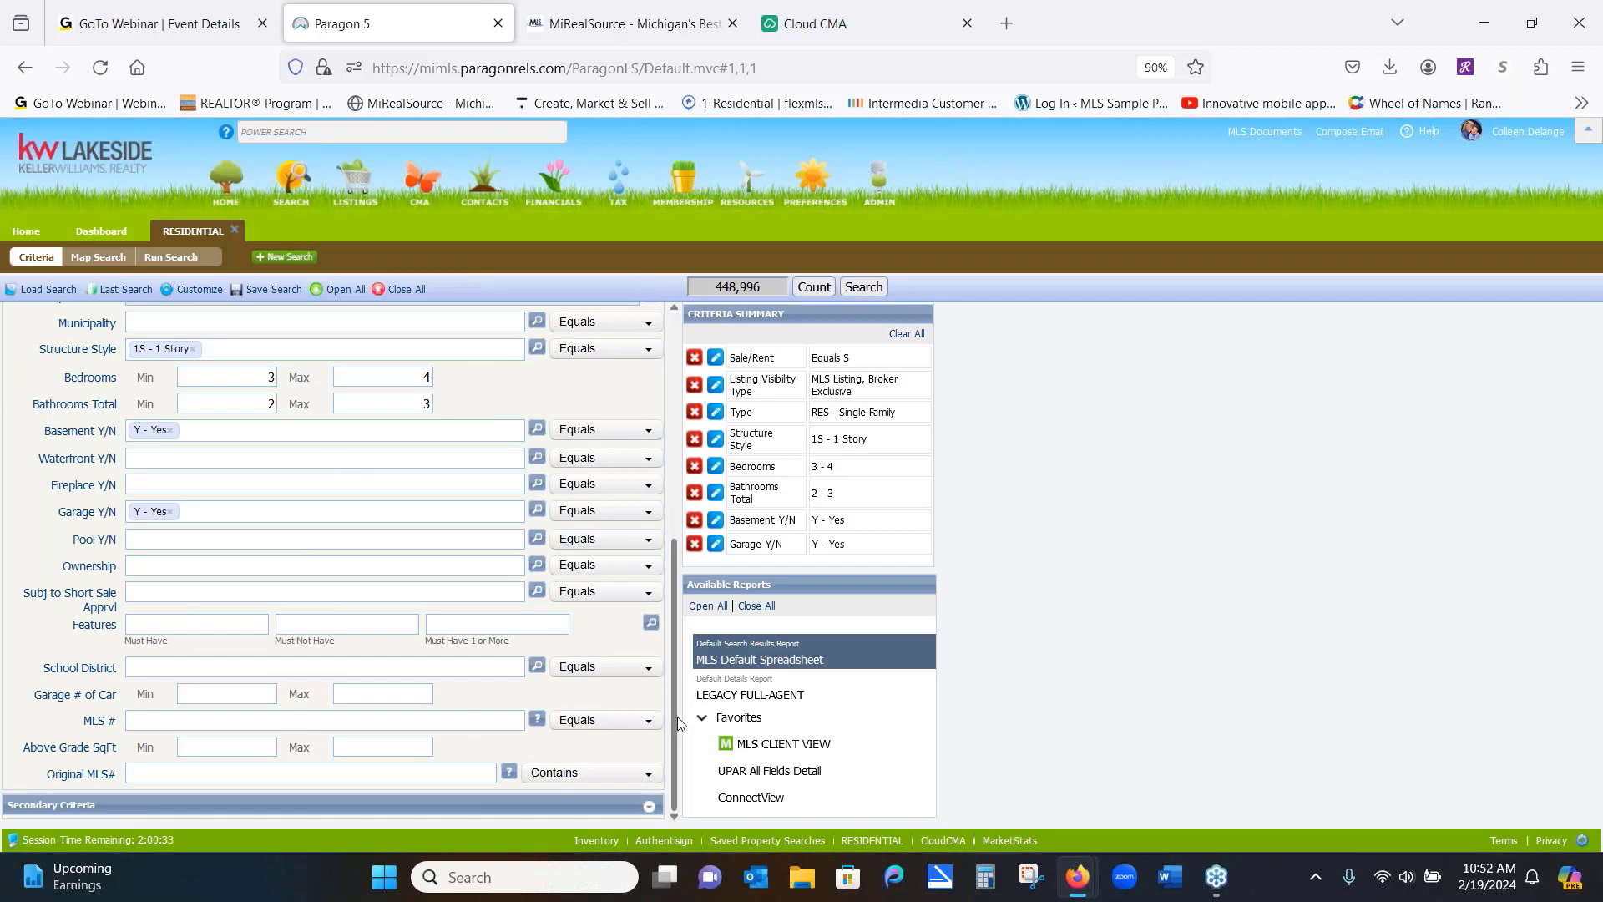
left_click_drag(678, 723, 700, 480)
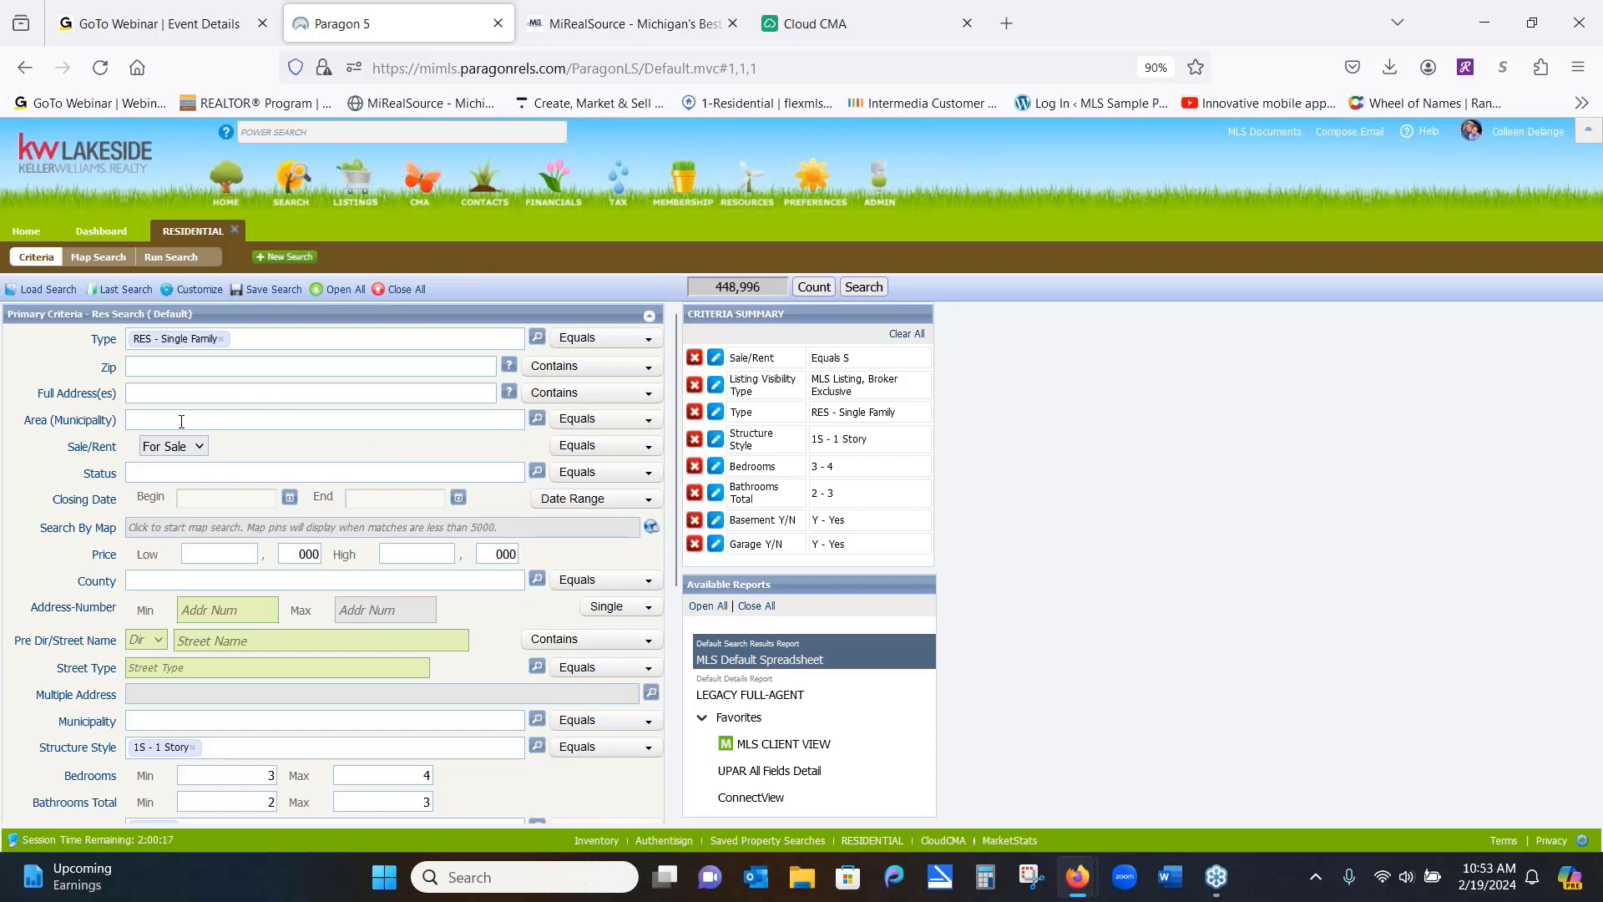
Type 'ster' in Area (Municipality) without picking a suggestion, then switch to Map Search
type("ster")
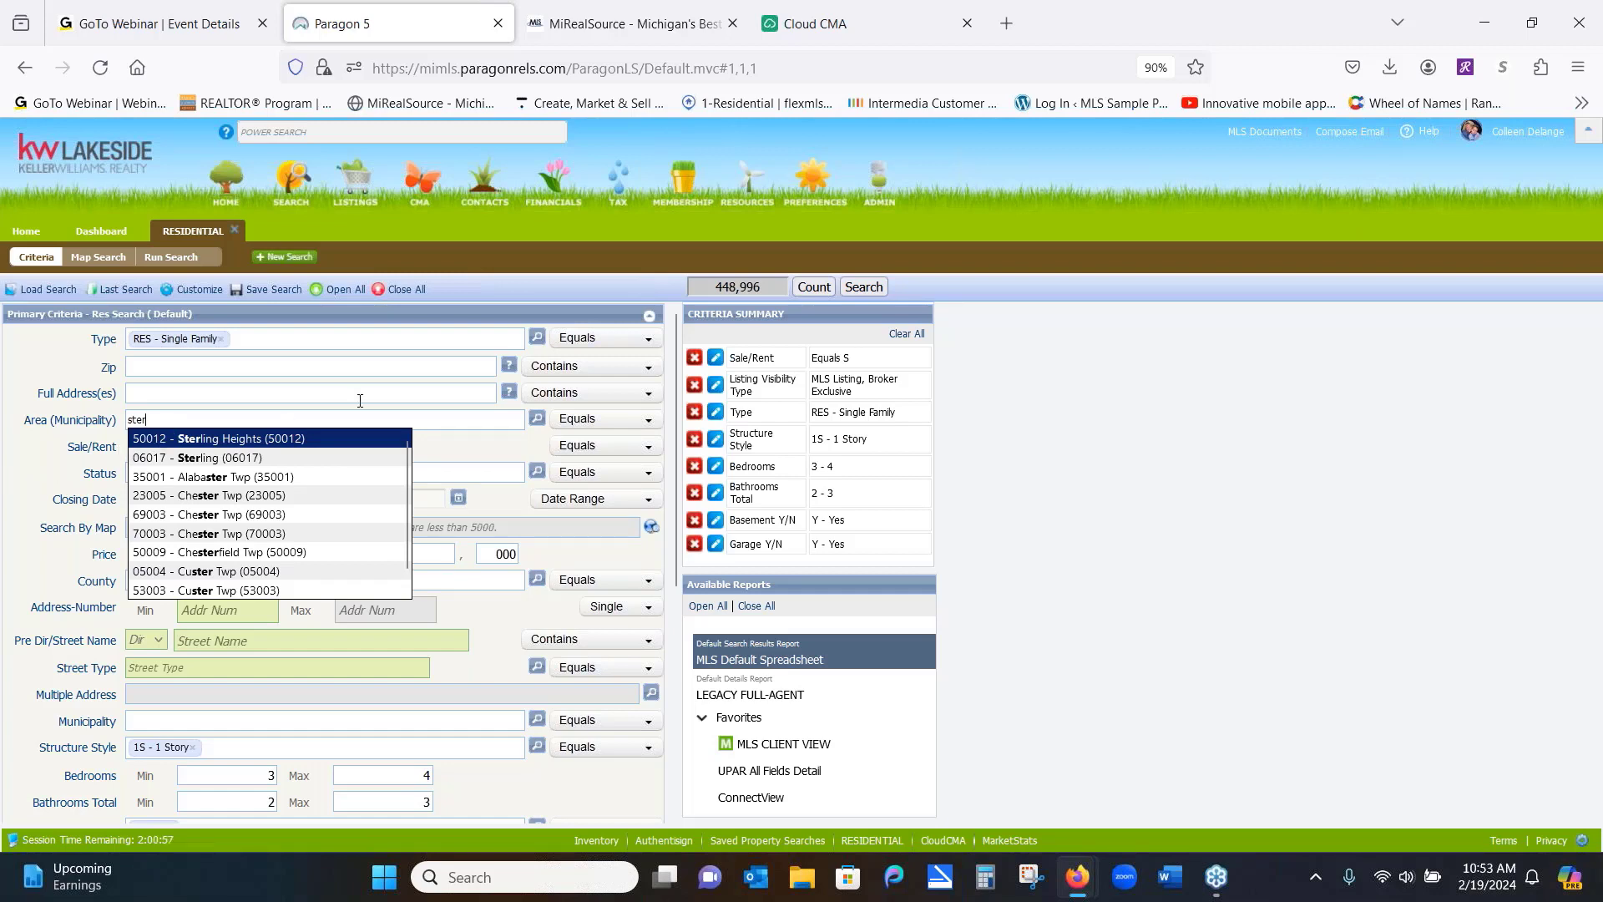
left_click(1005, 440)
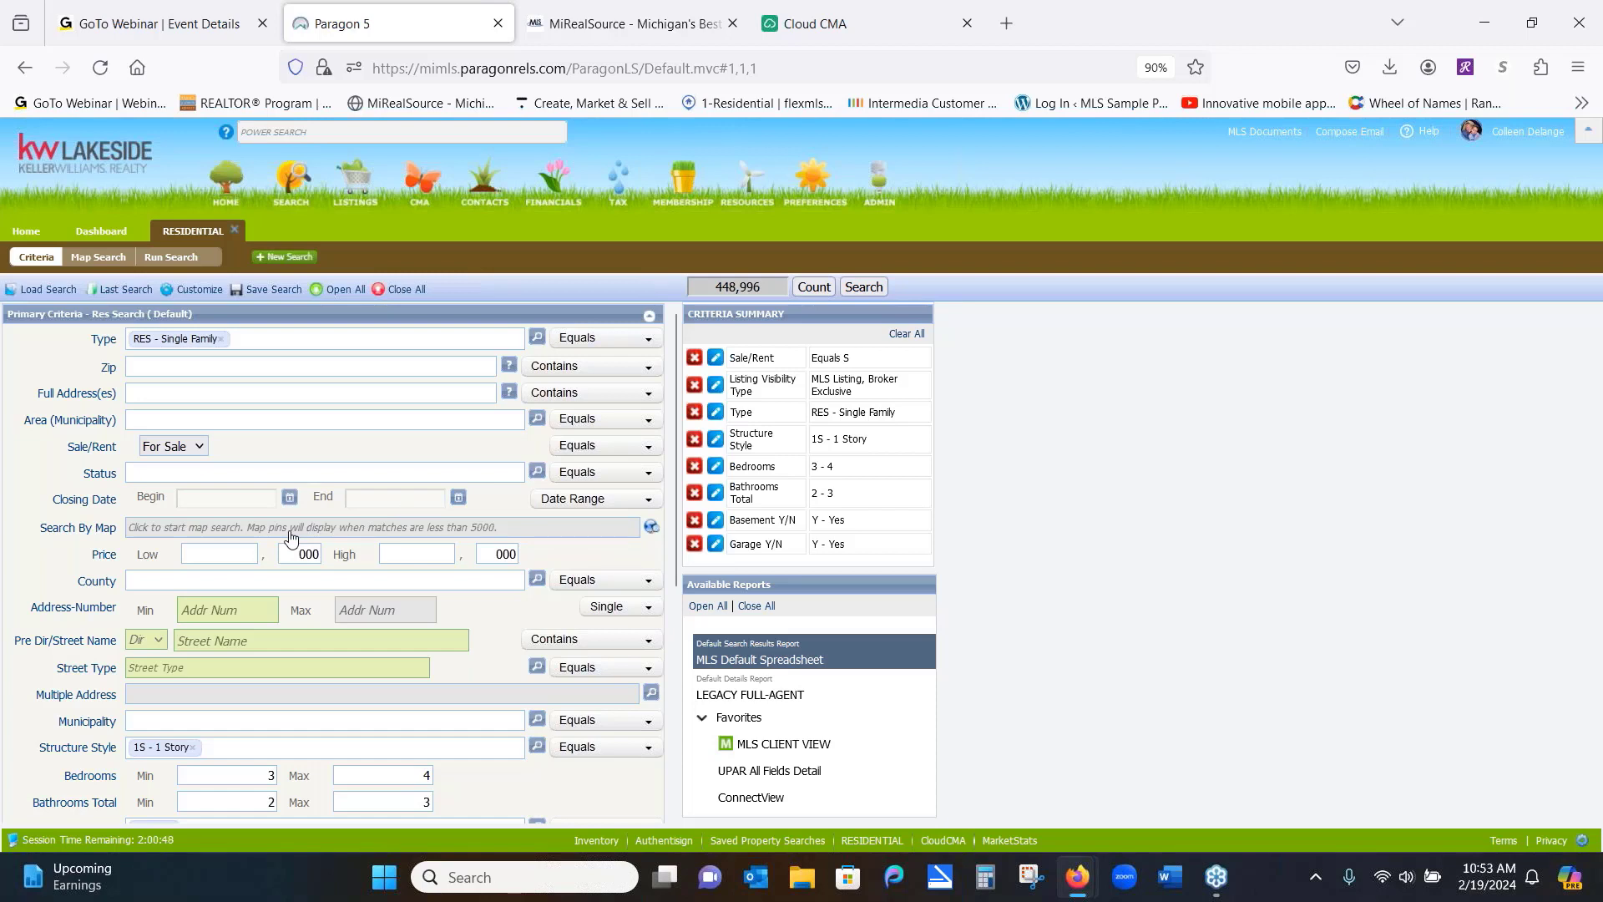
left_click(177, 529)
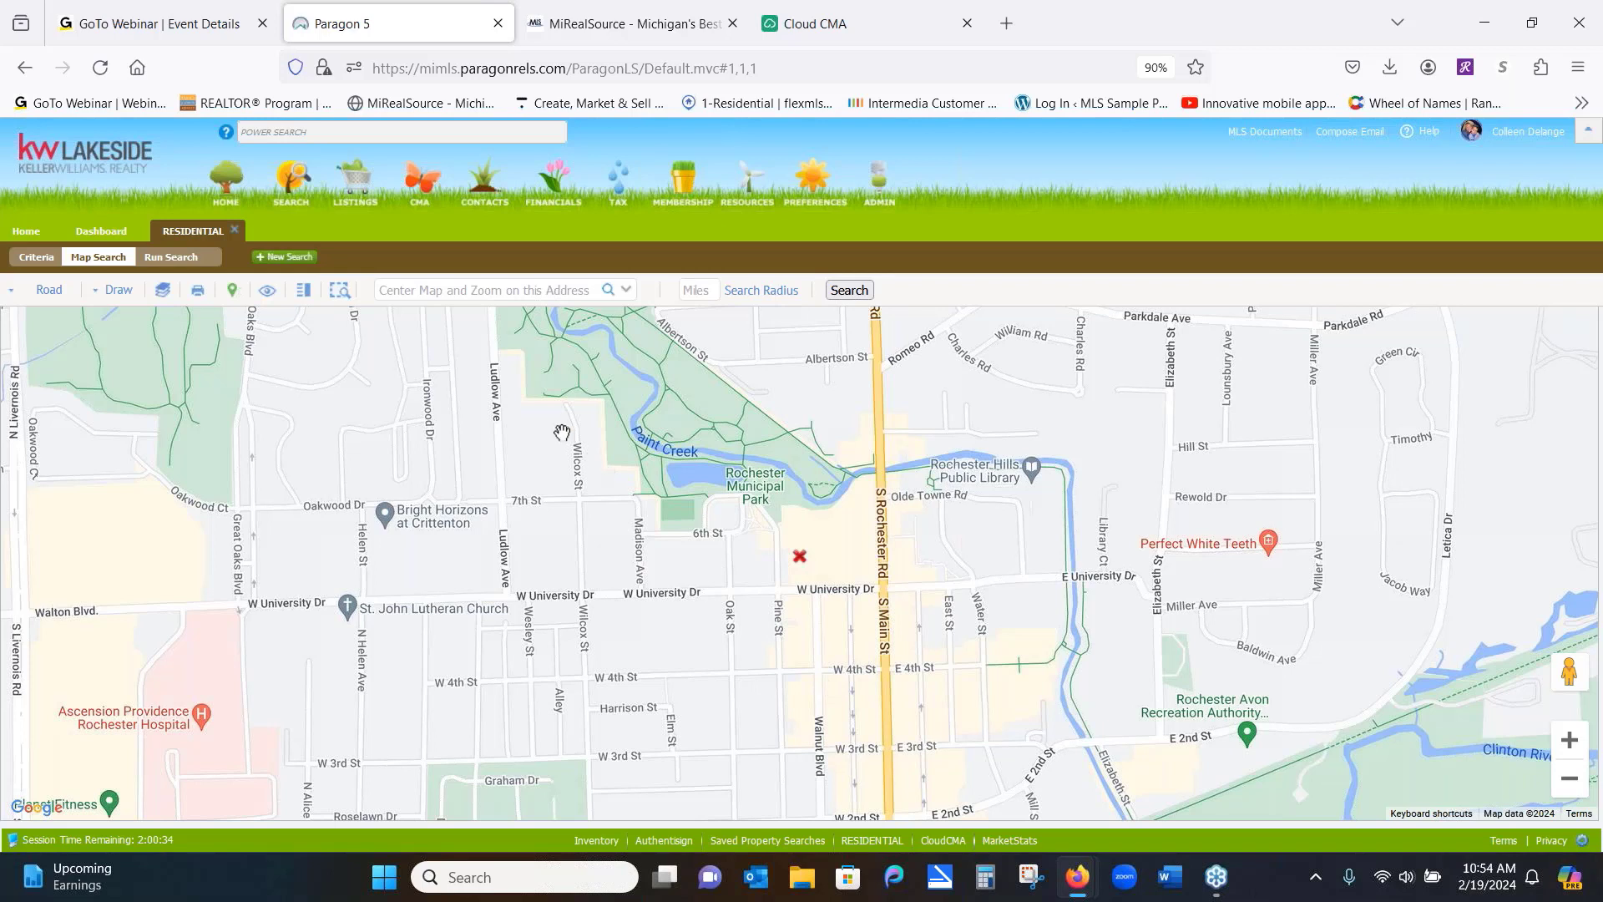
Centre the map on the subject property's address
left_click(514, 294)
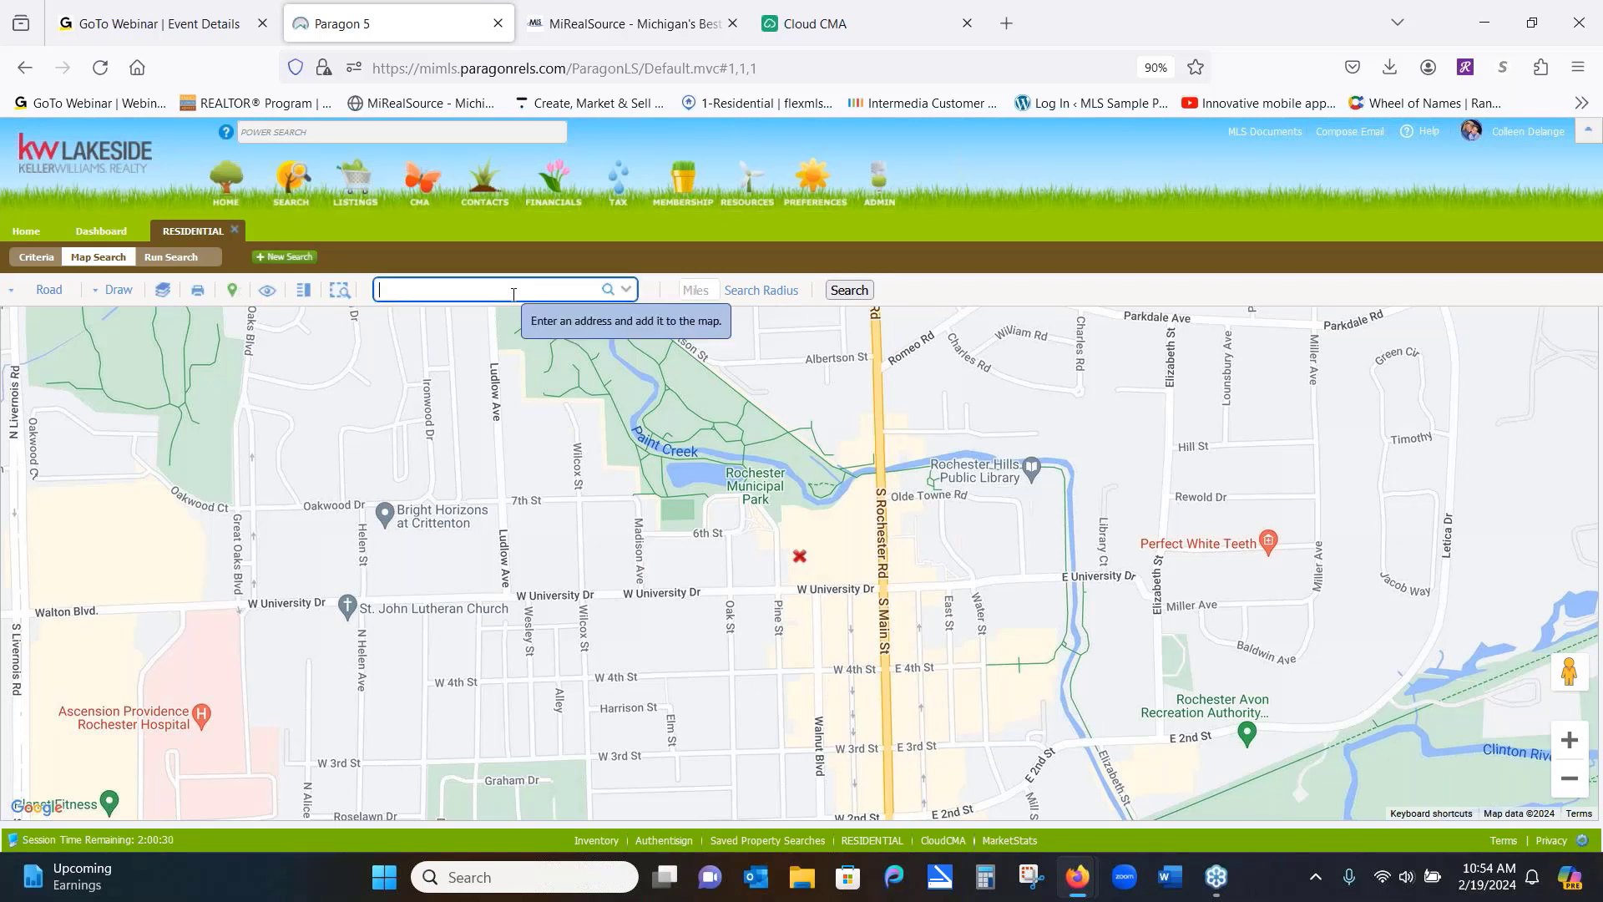
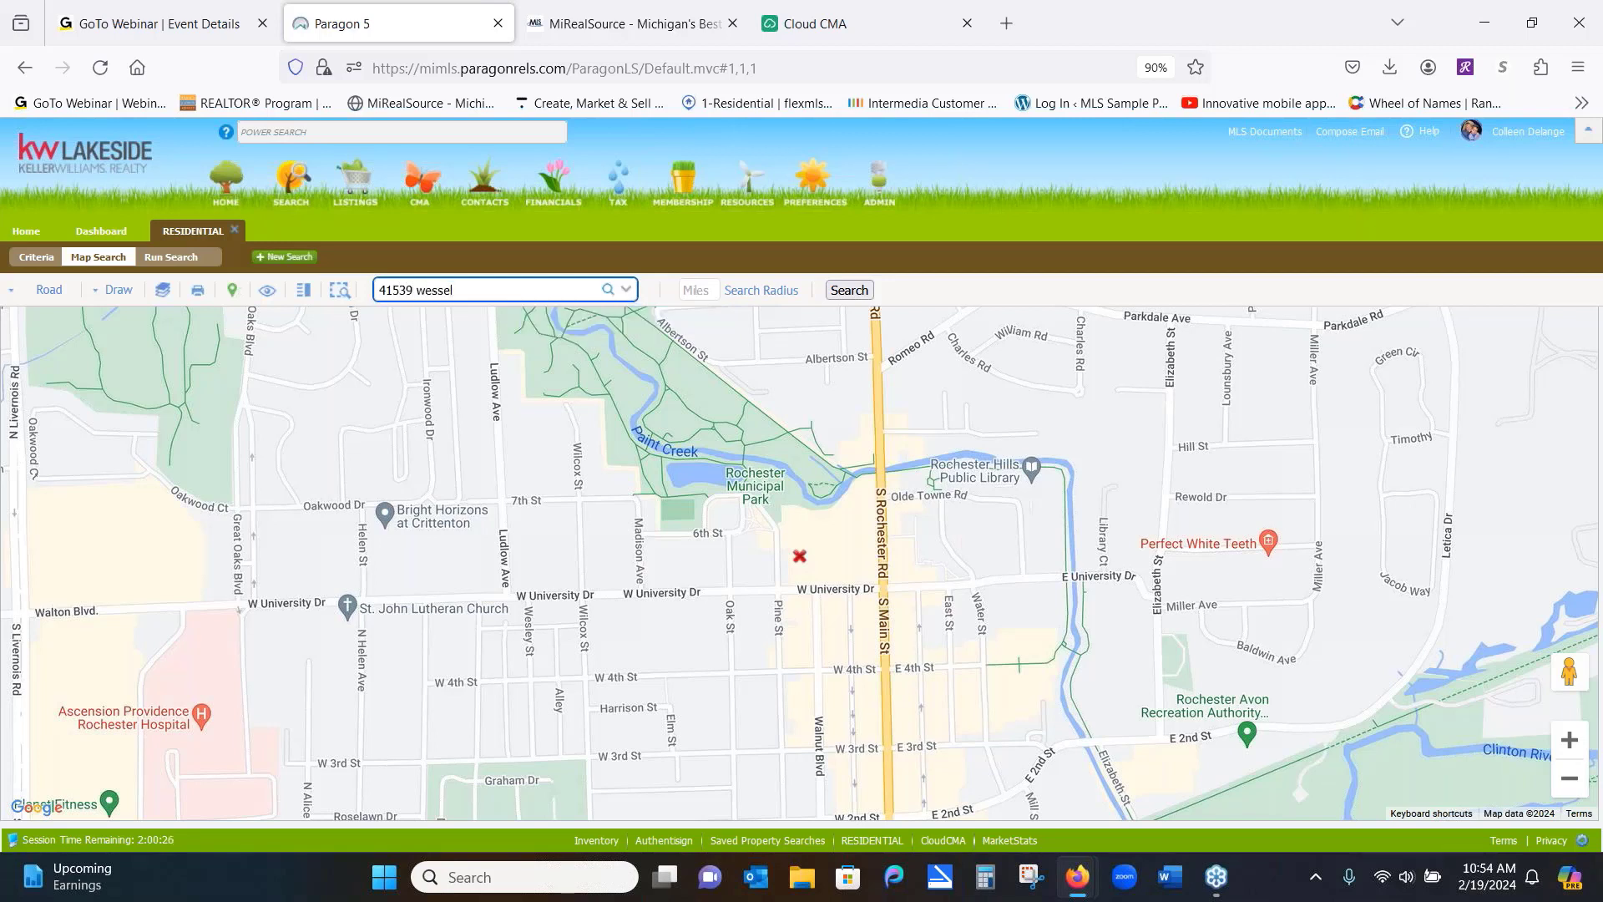
left_click(609, 290)
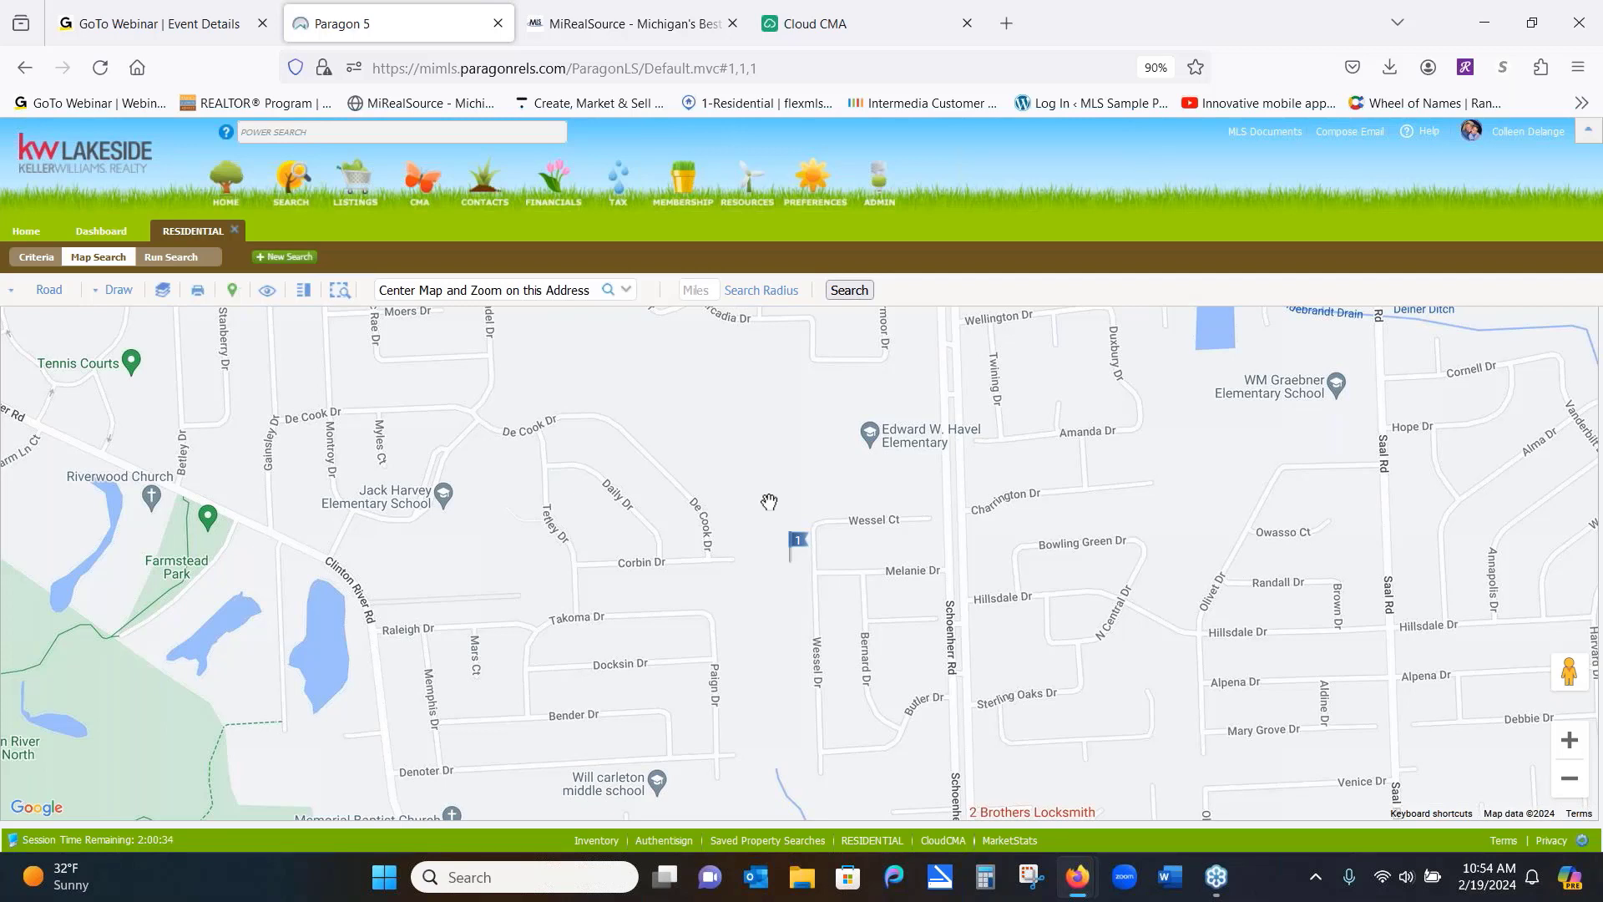
Add a 1-mile radius search around the address, zoom out, and return to Criteria
left_click(699, 292)
type("1")
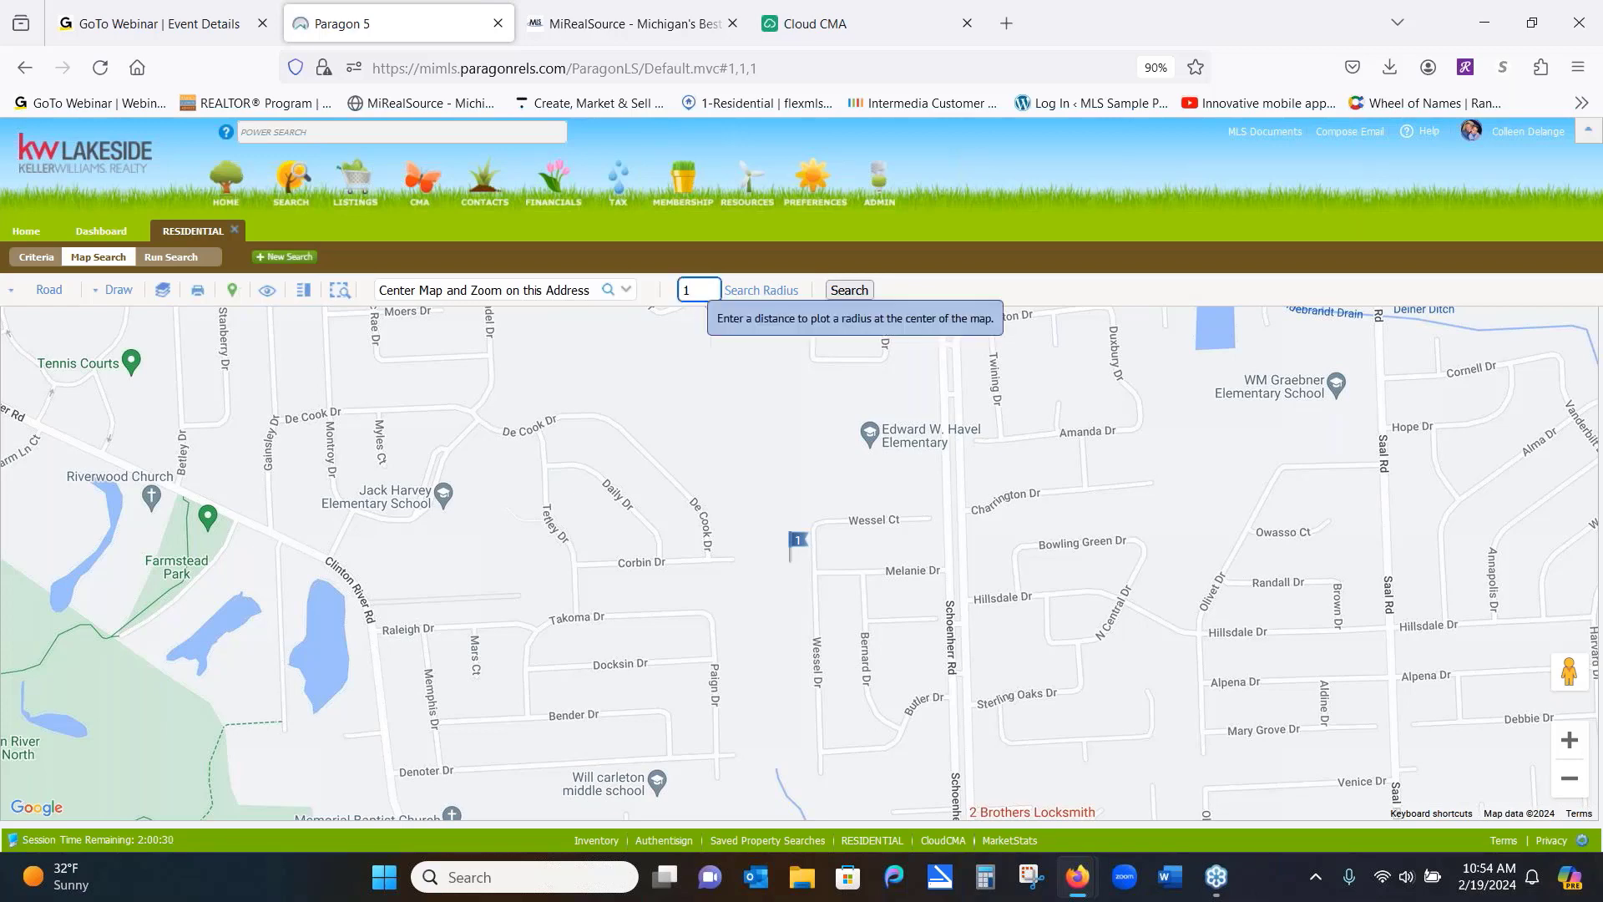
key("Return")
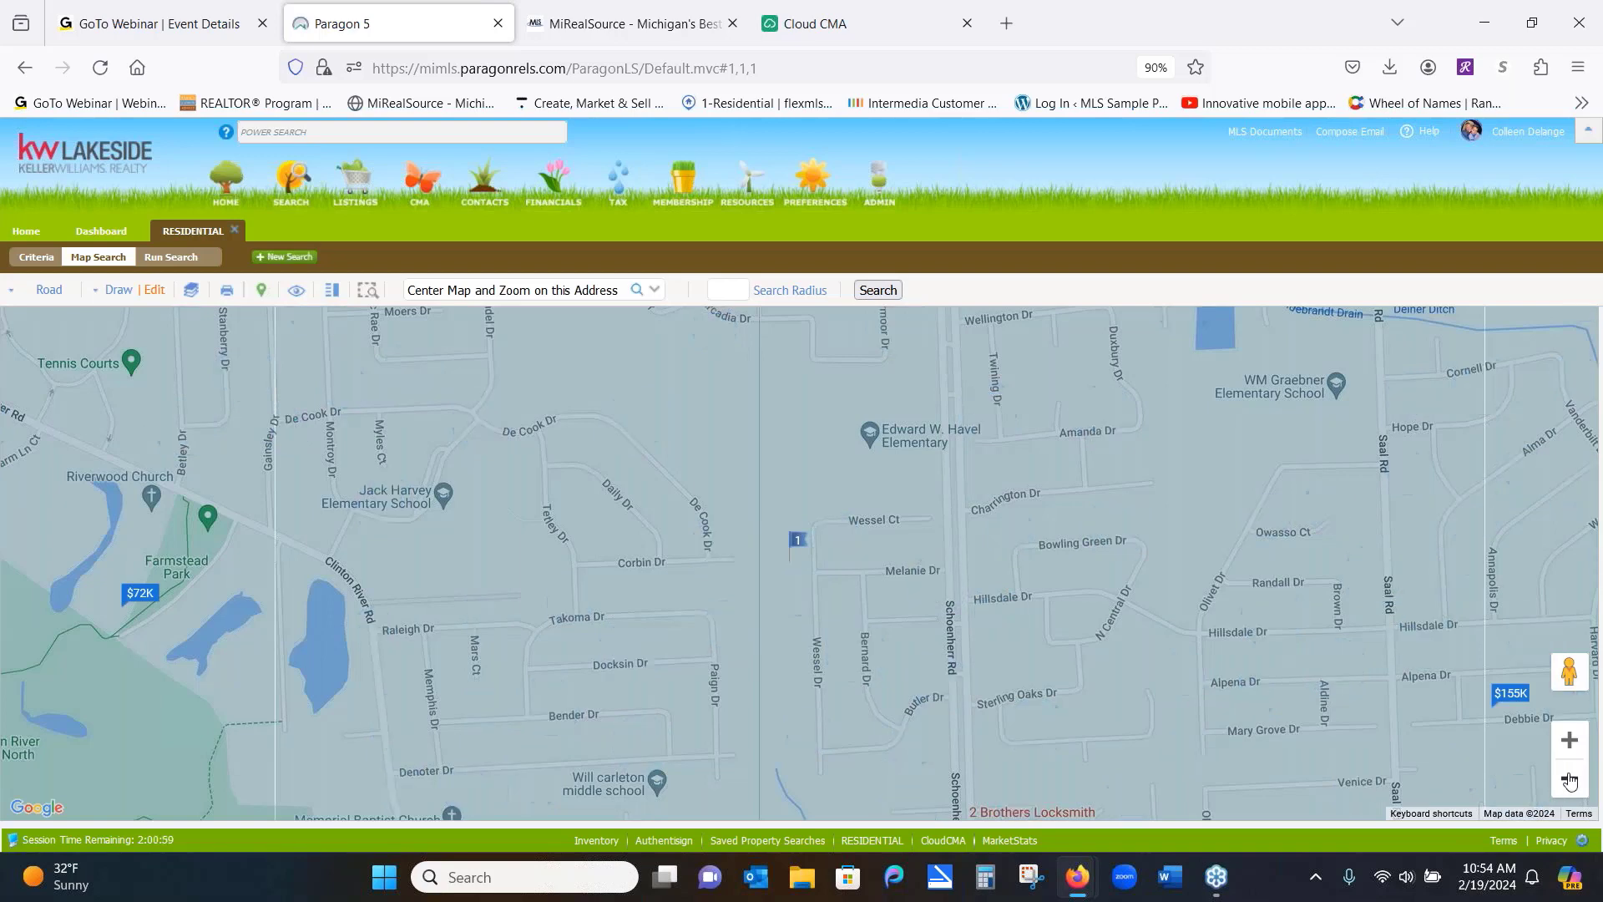
left_click(1569, 780)
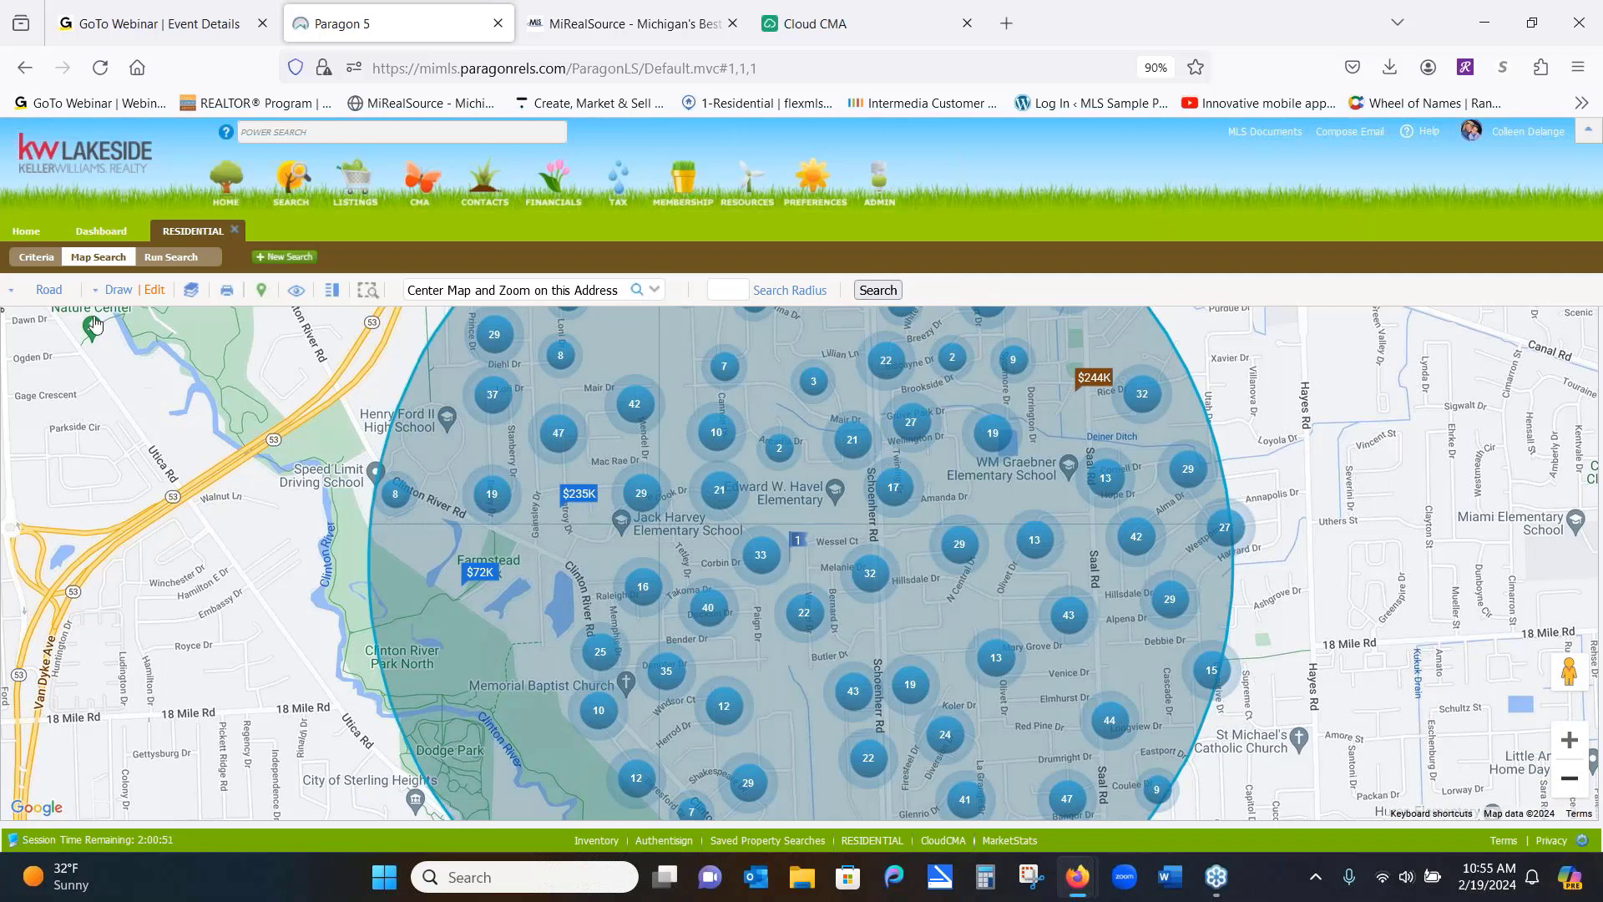
left_click(39, 259)
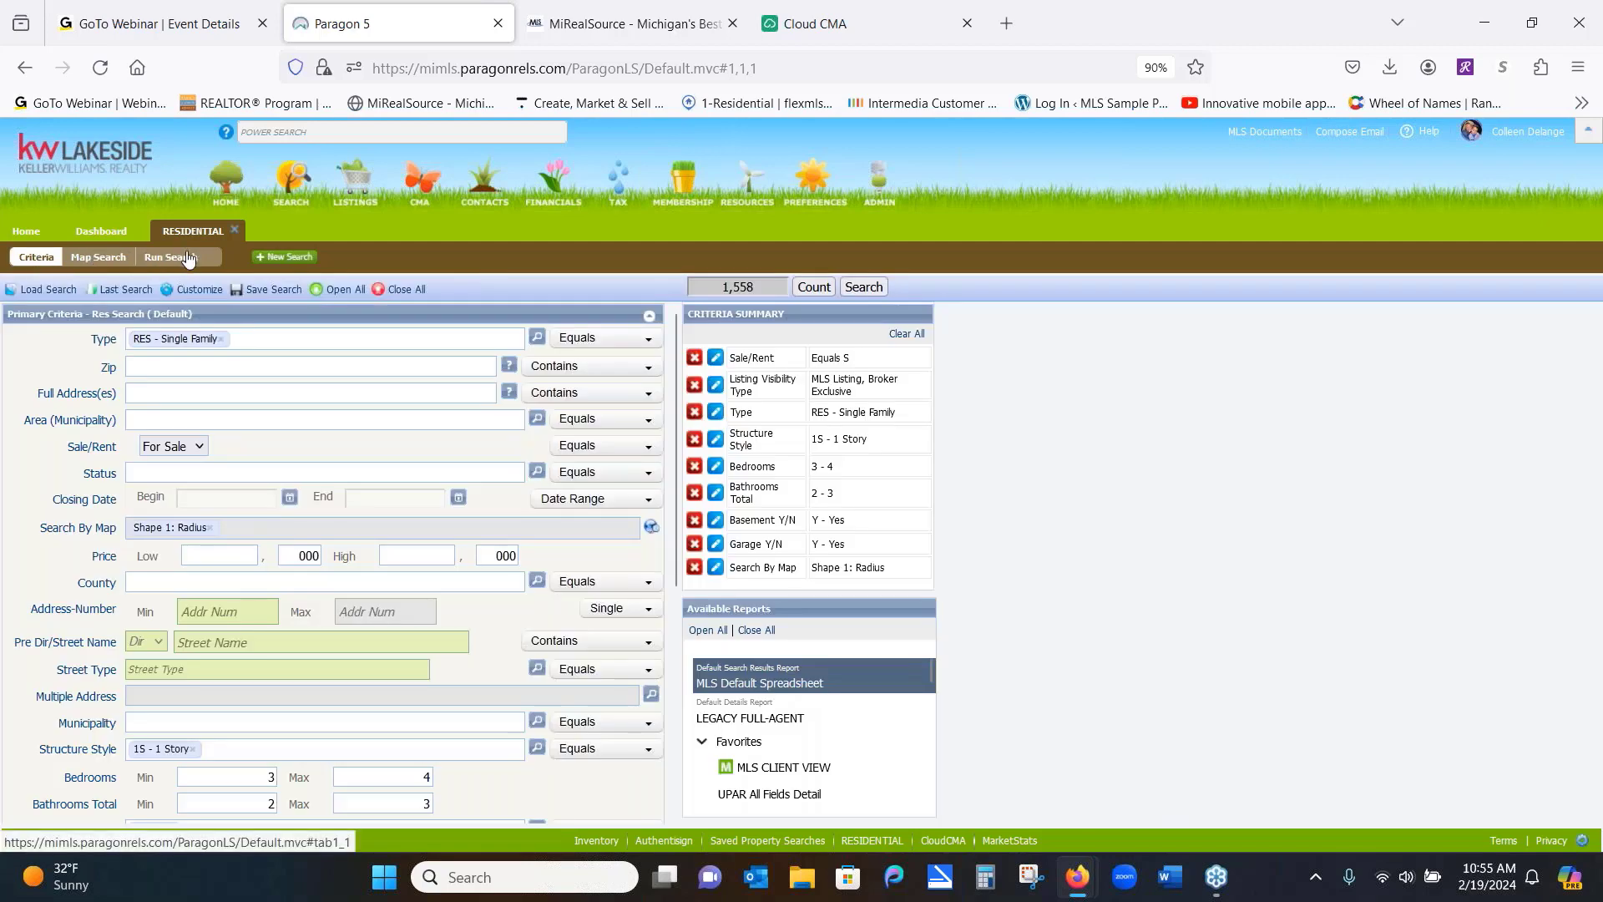
Filter the radius search to CLD - Closed status with a 6 Months Back closing date, then view it on the map
left_click(94, 257)
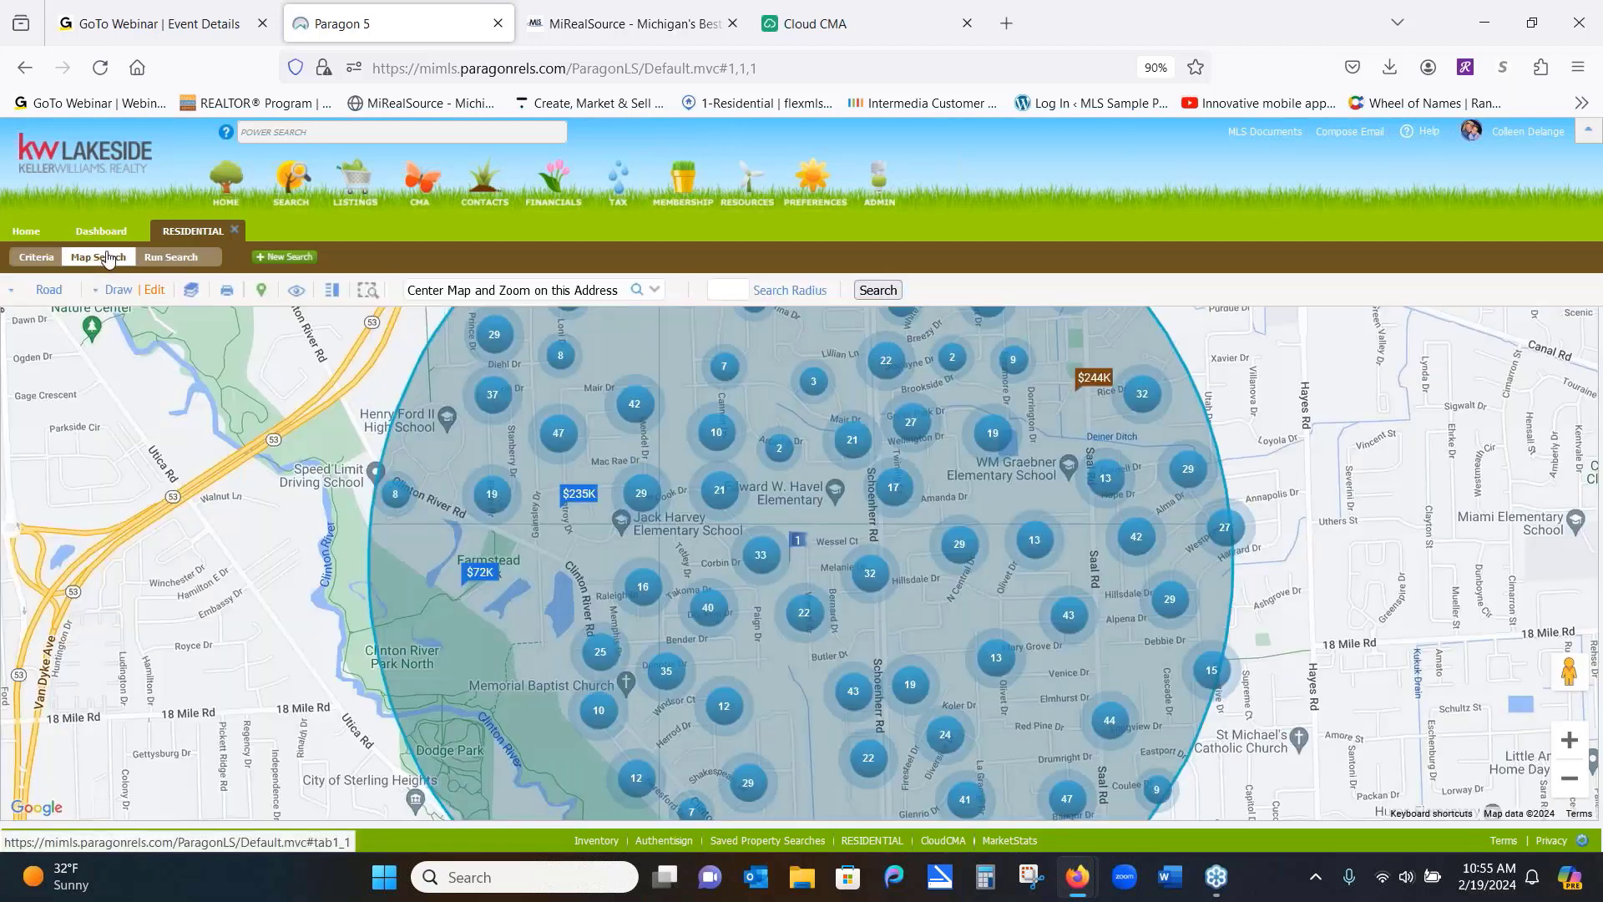
left_click(25, 260)
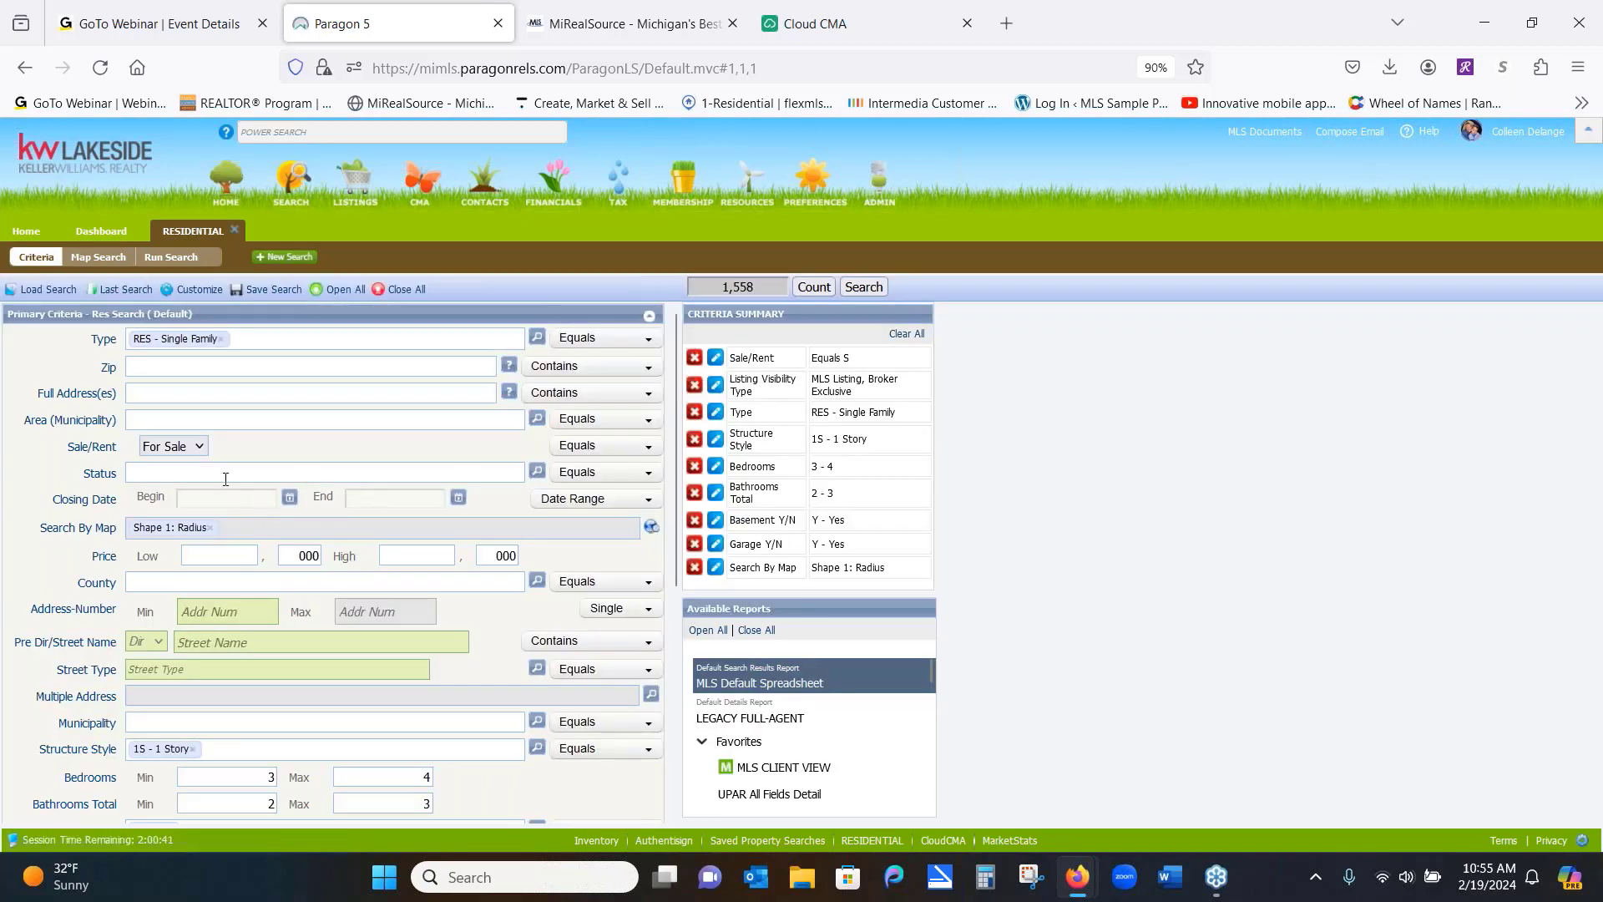
left_click(352, 472)
type("clo")
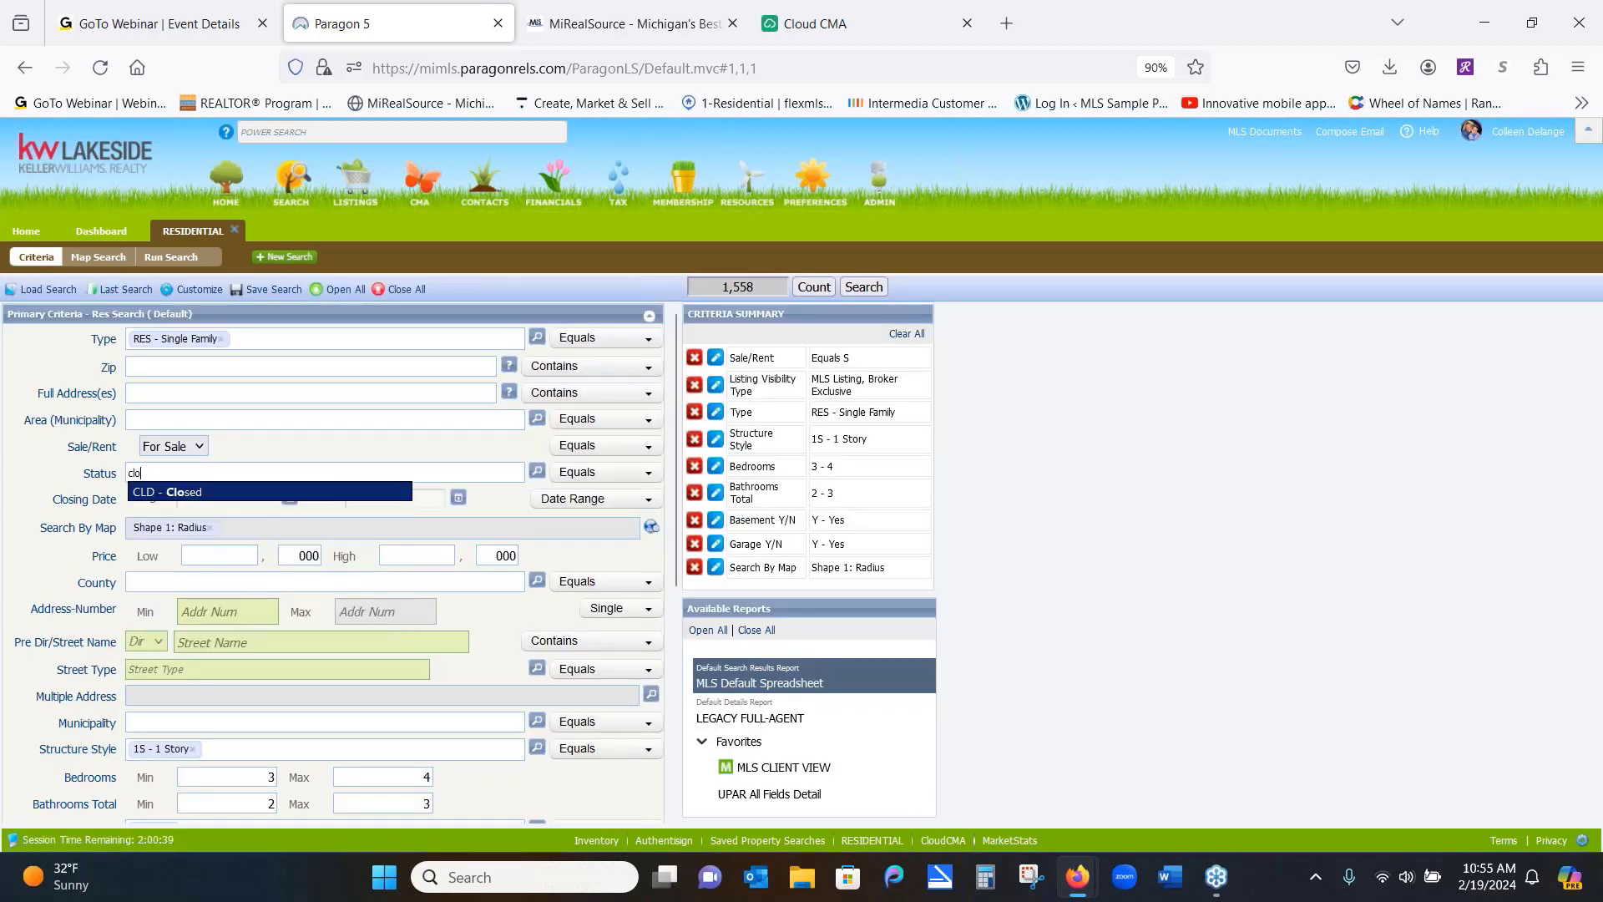
left_click(325, 496)
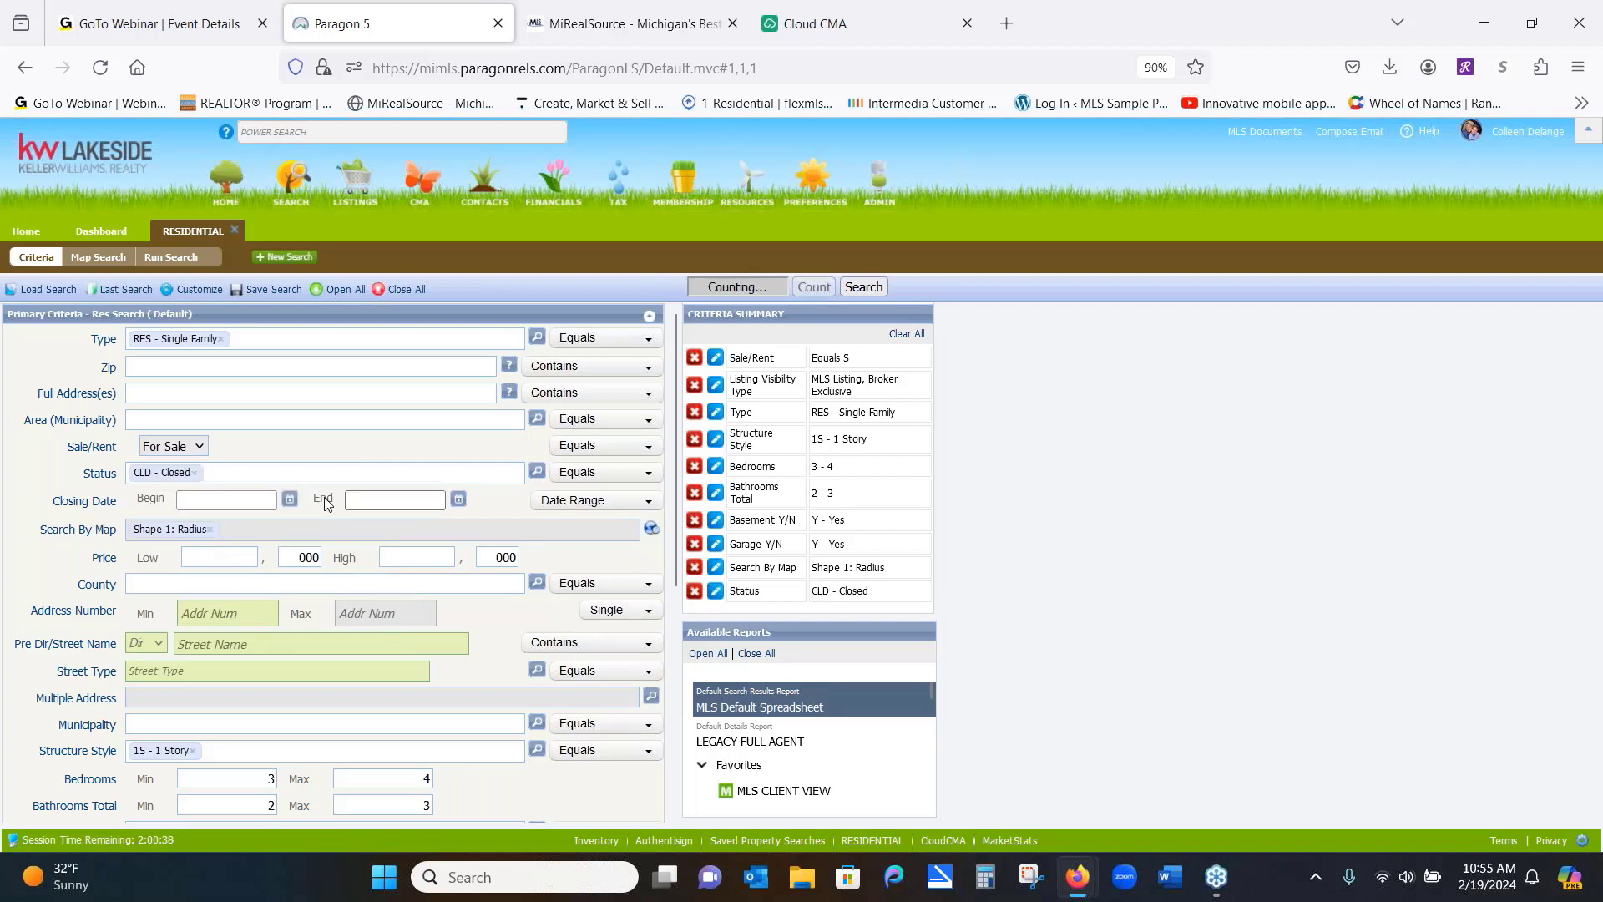
left_click(582, 505)
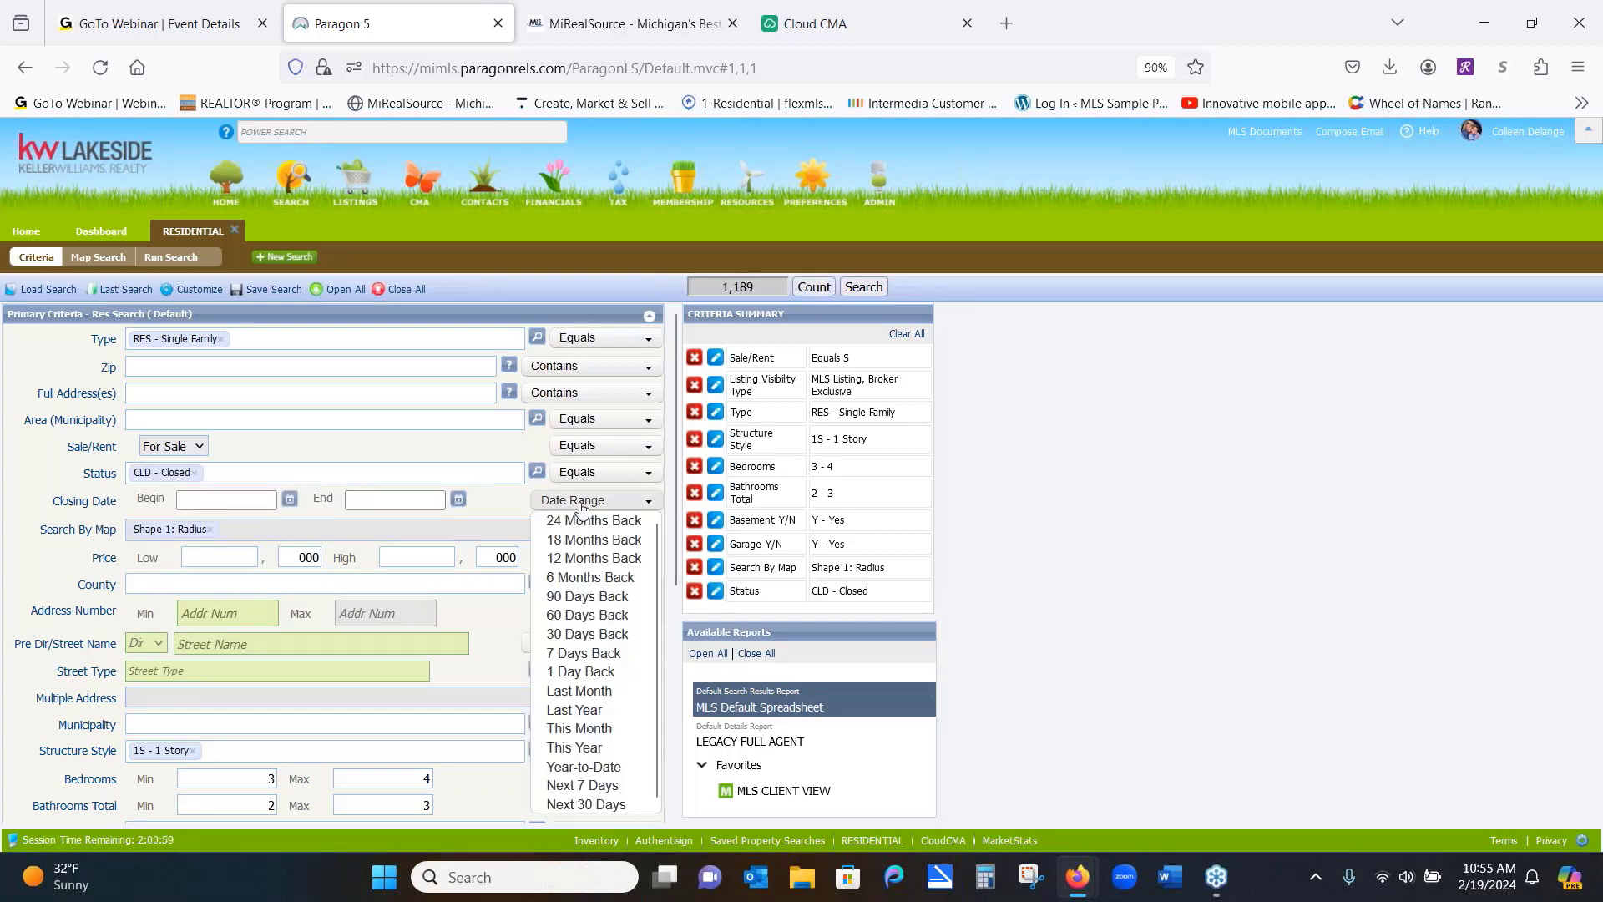
left_click(585, 577)
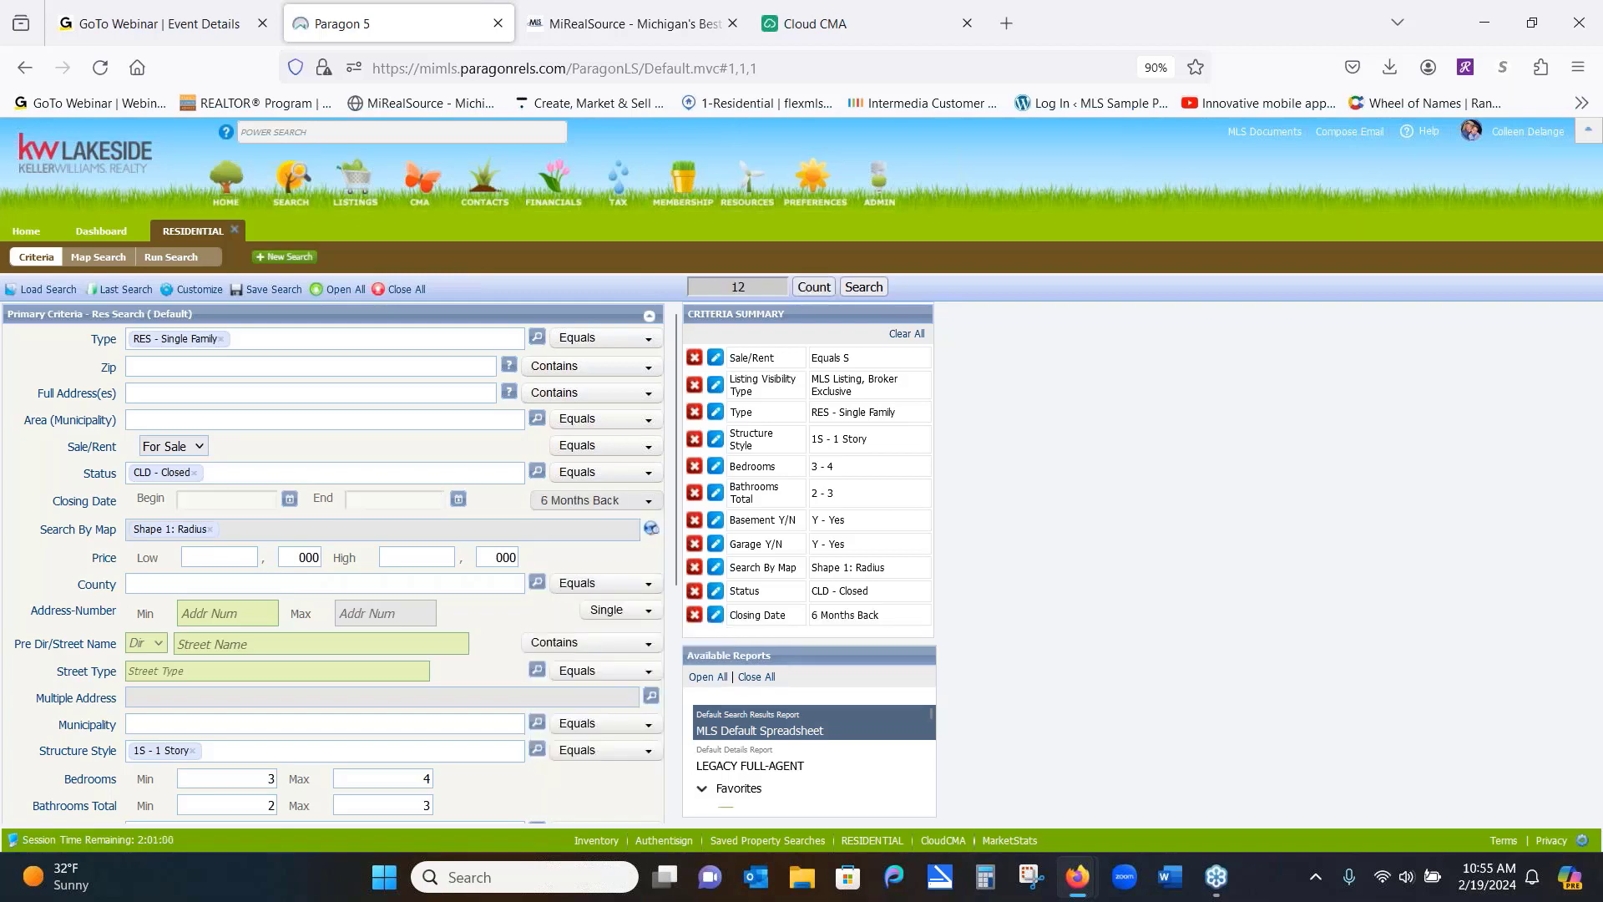
left_click(101, 258)
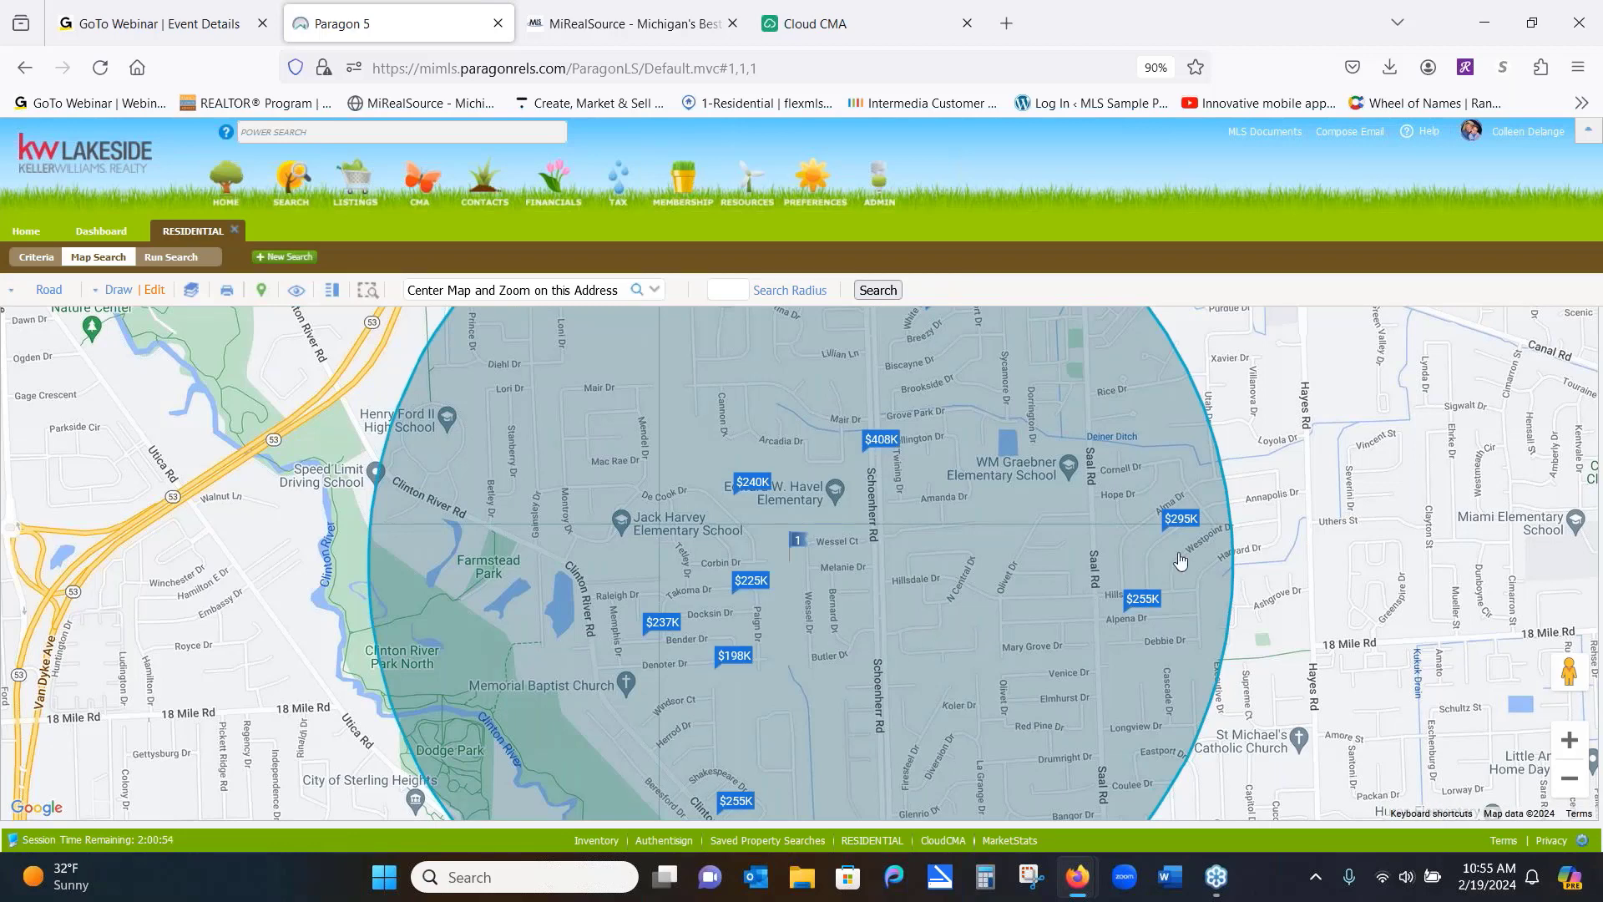
Preview the $295K and $255K closed sales, close the details panel, and zoom out to the full circle
left_click(1182, 520)
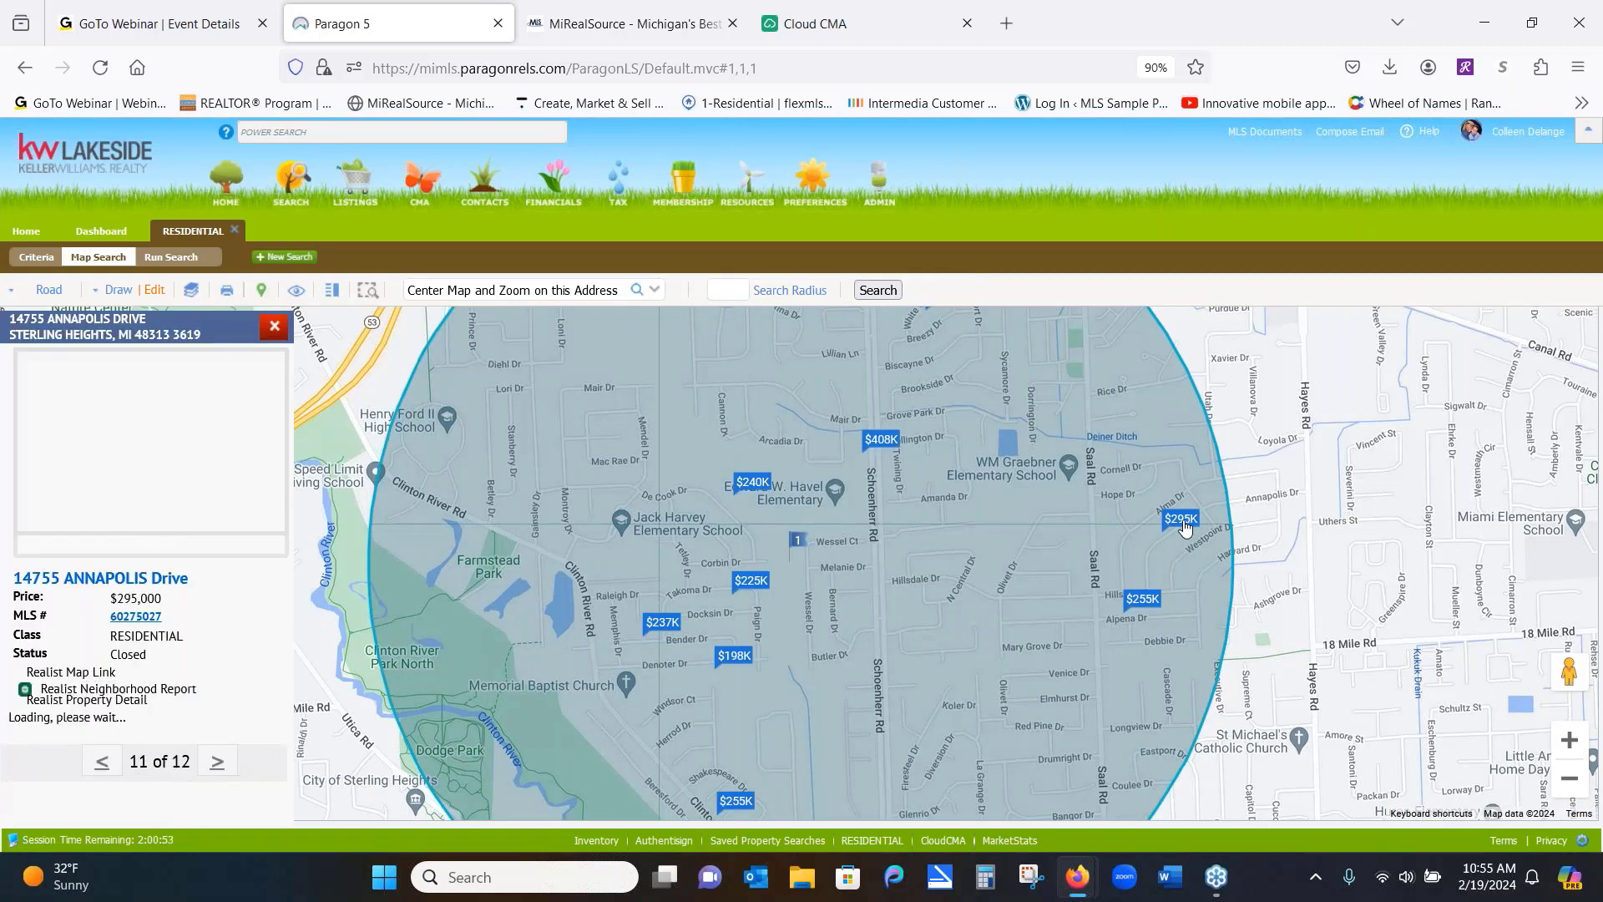
left_click(1147, 604)
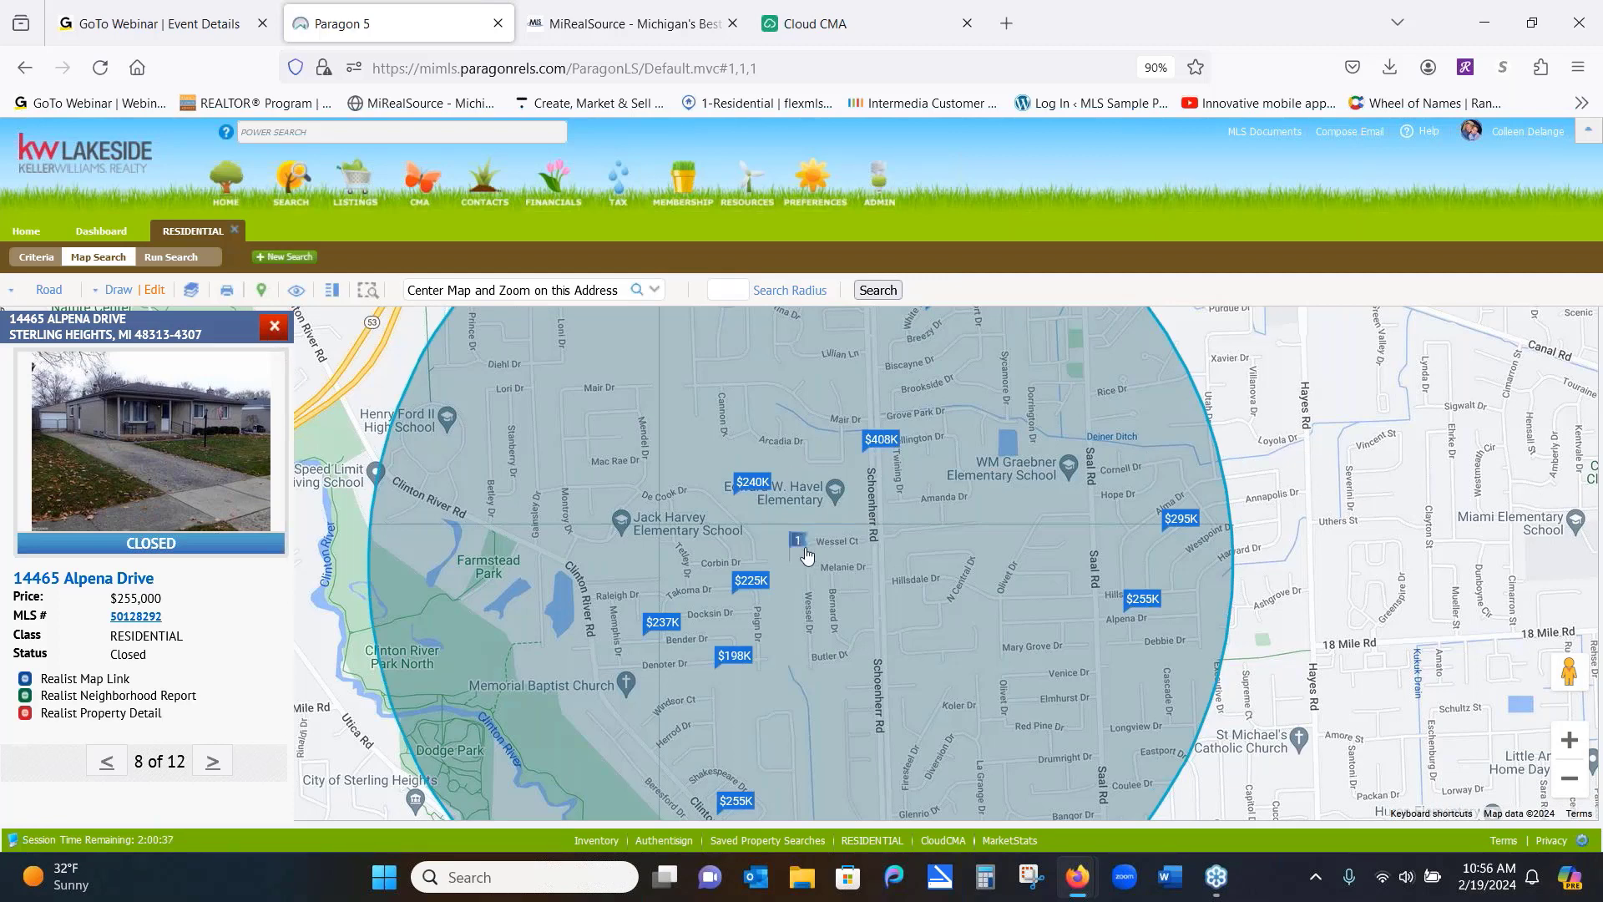
left_click(274, 326)
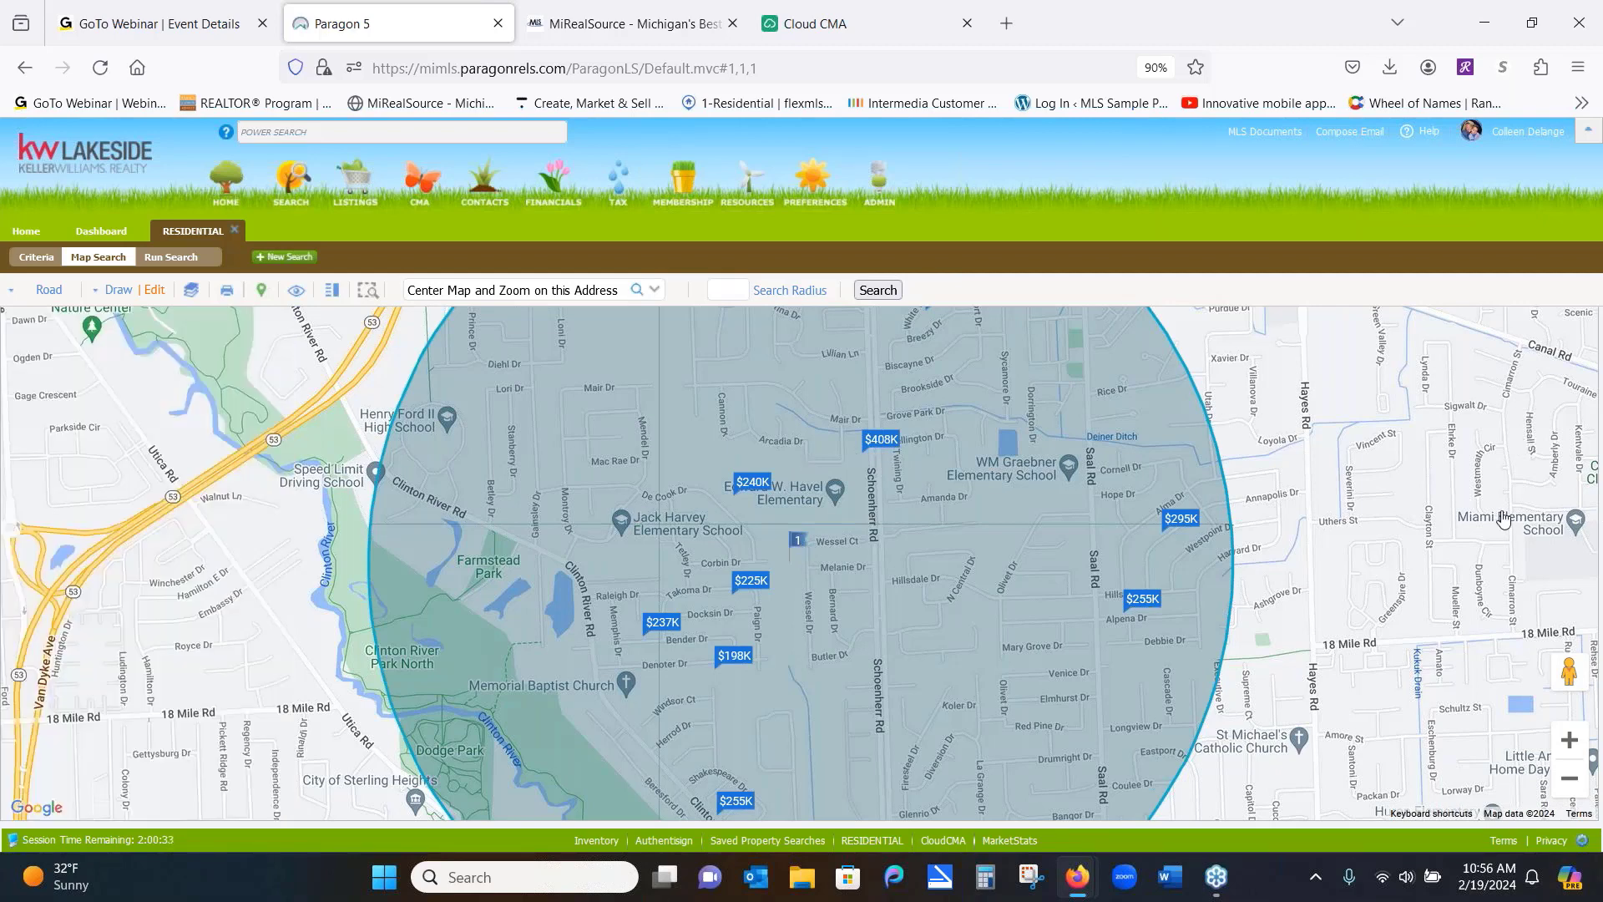
left_click(1569, 779)
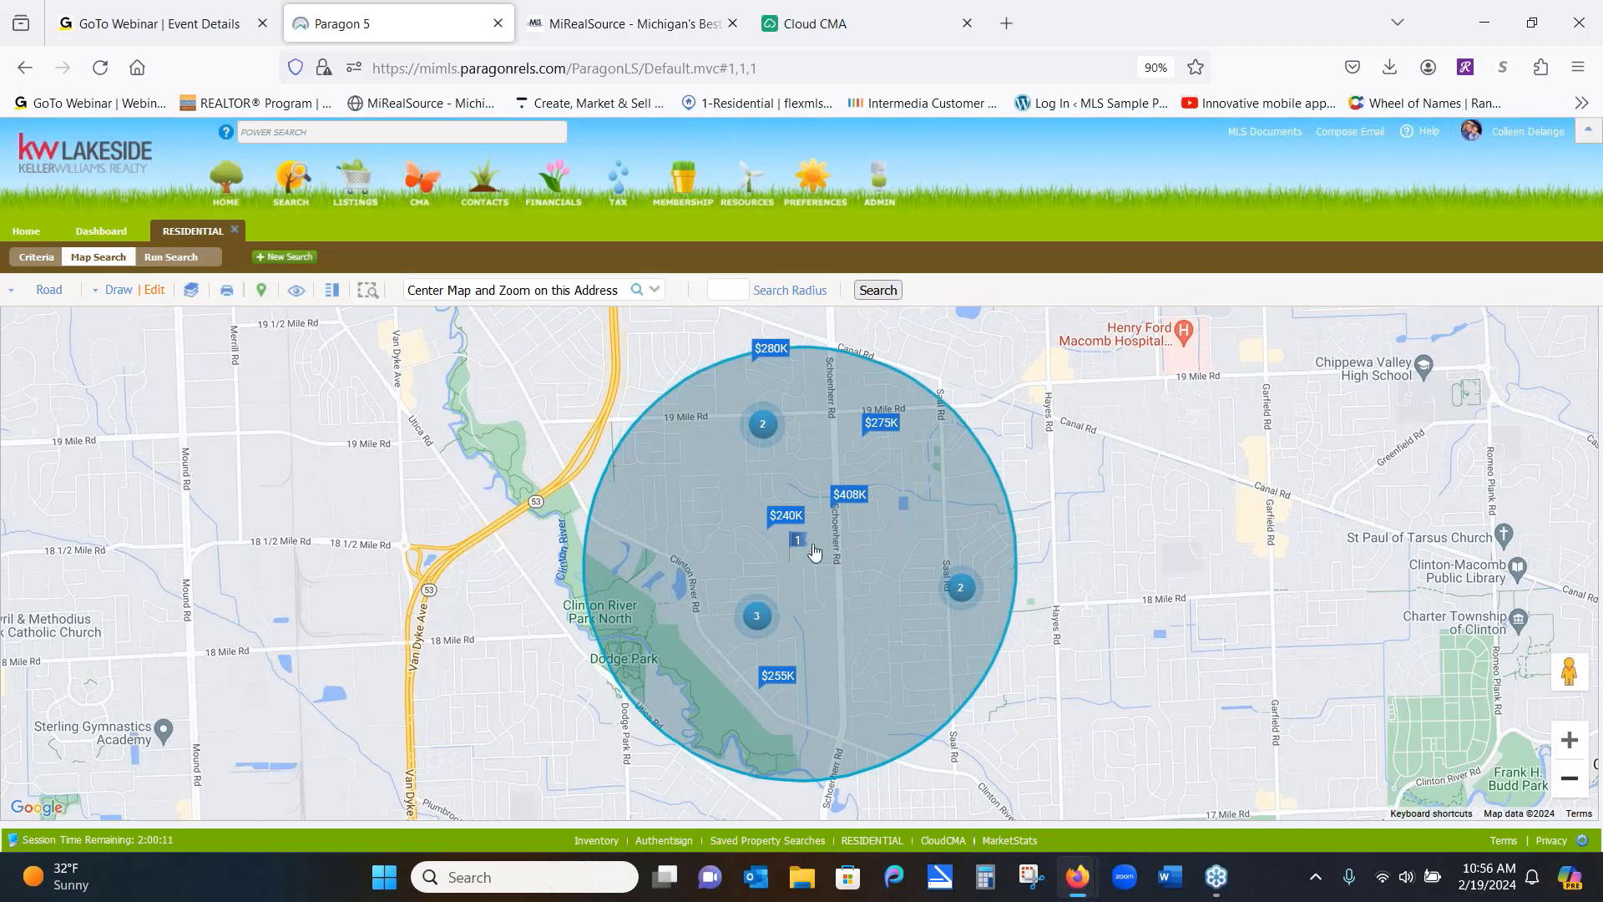
Start a polygon on the map at the radius circle's west edge
mouse_move(812, 550)
left_click(117, 292)
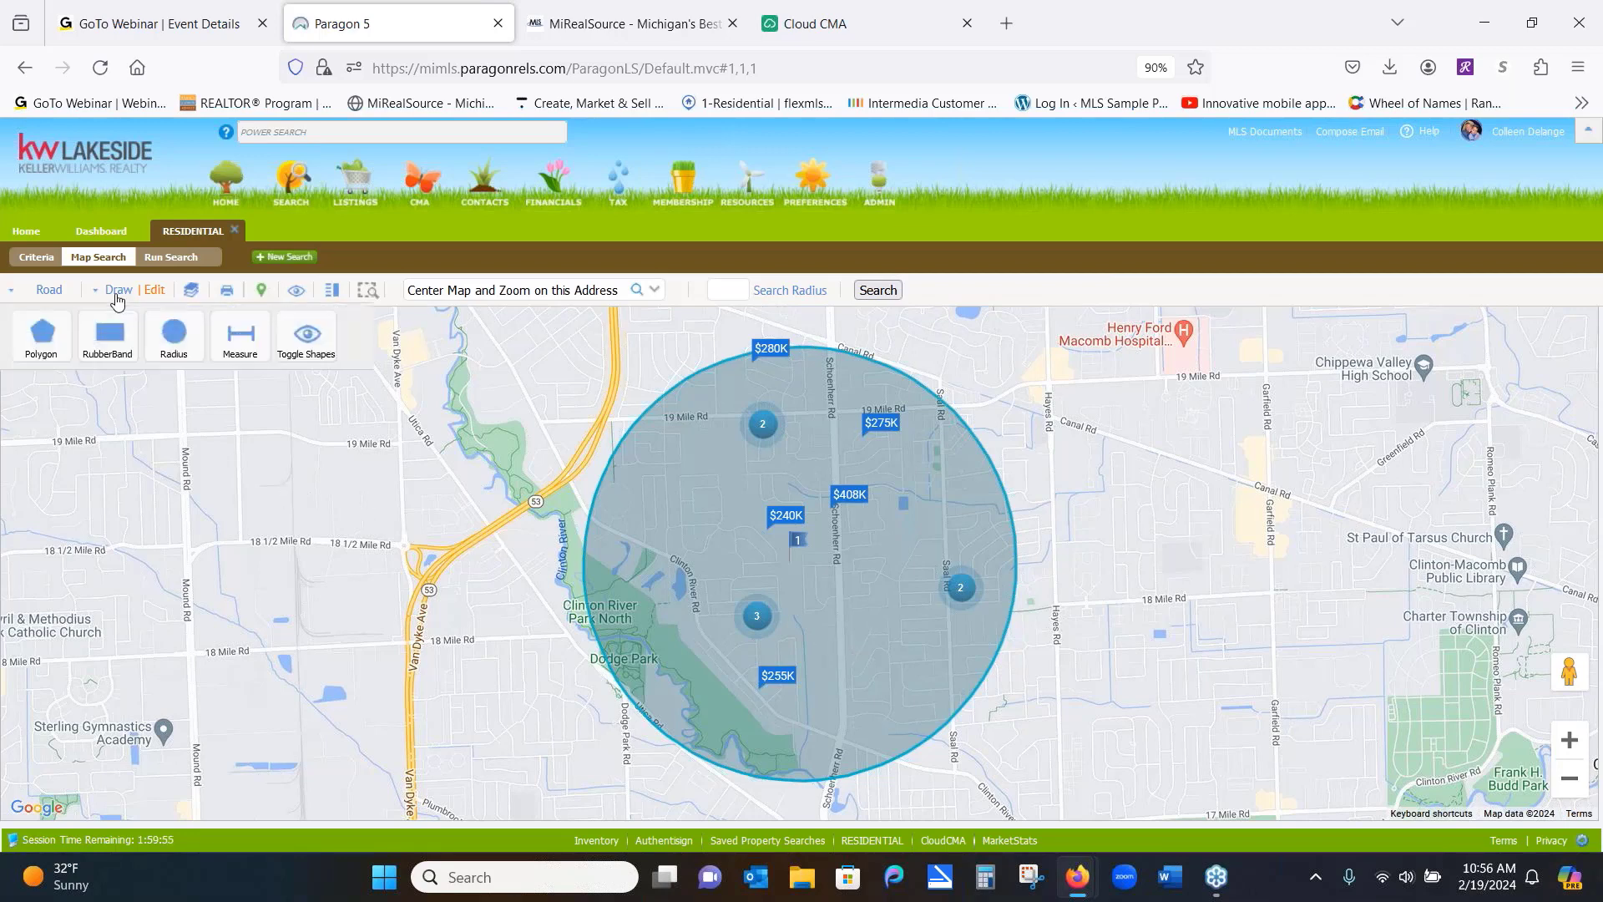
left_click(38, 347)
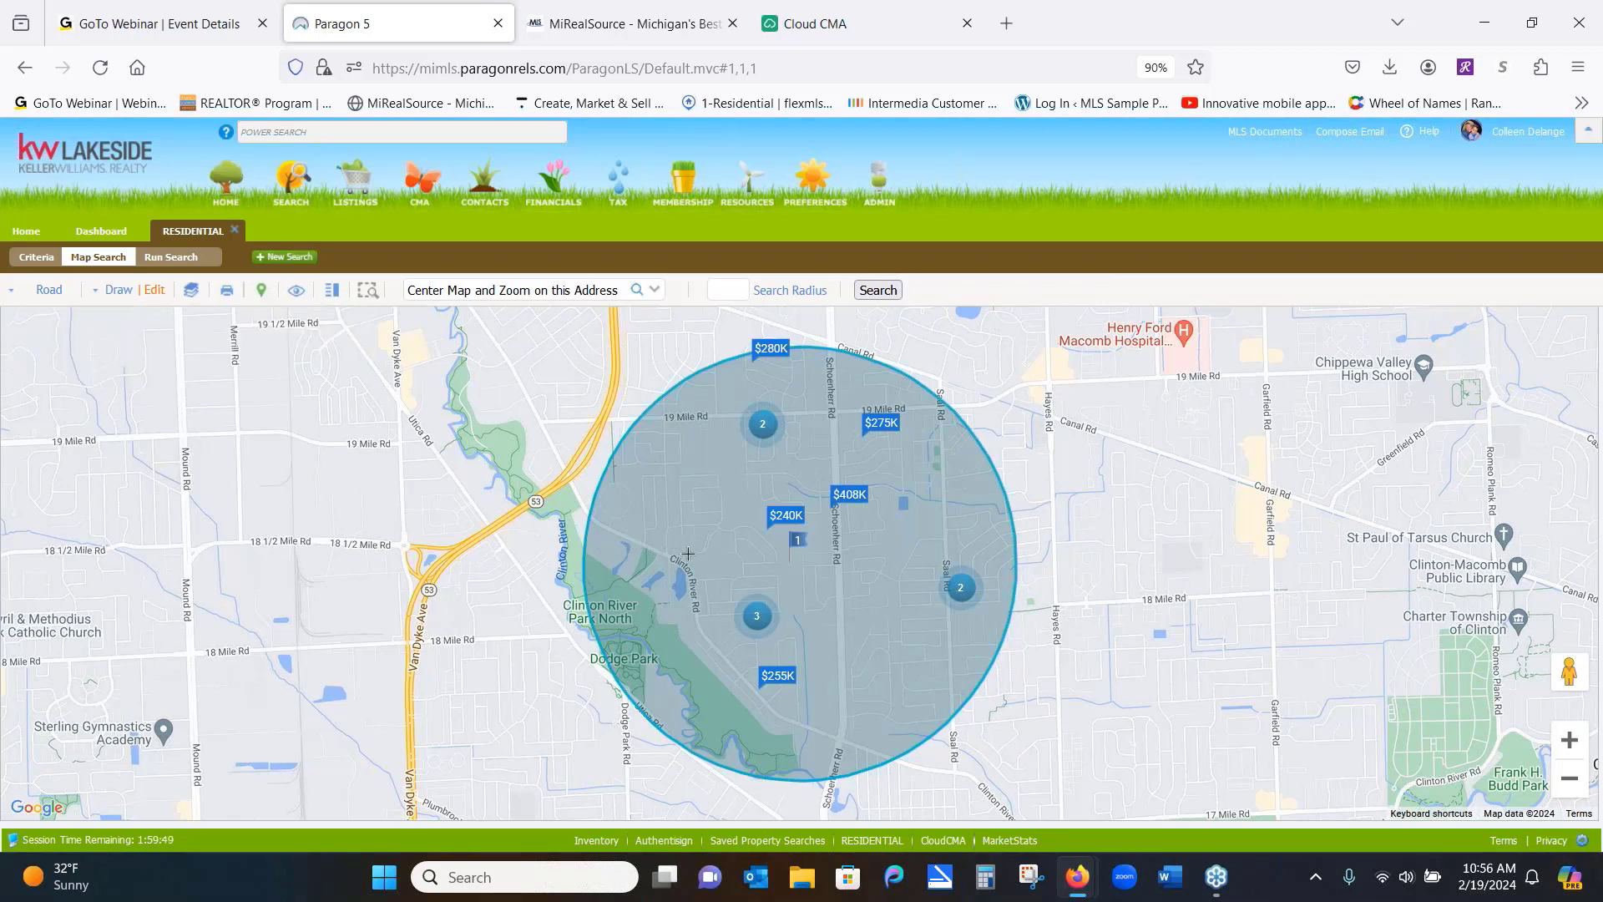
left_click(600, 544)
Redraw a six-corner polygon over the Clinton River Park area and close it at its start
left_click(114, 292)
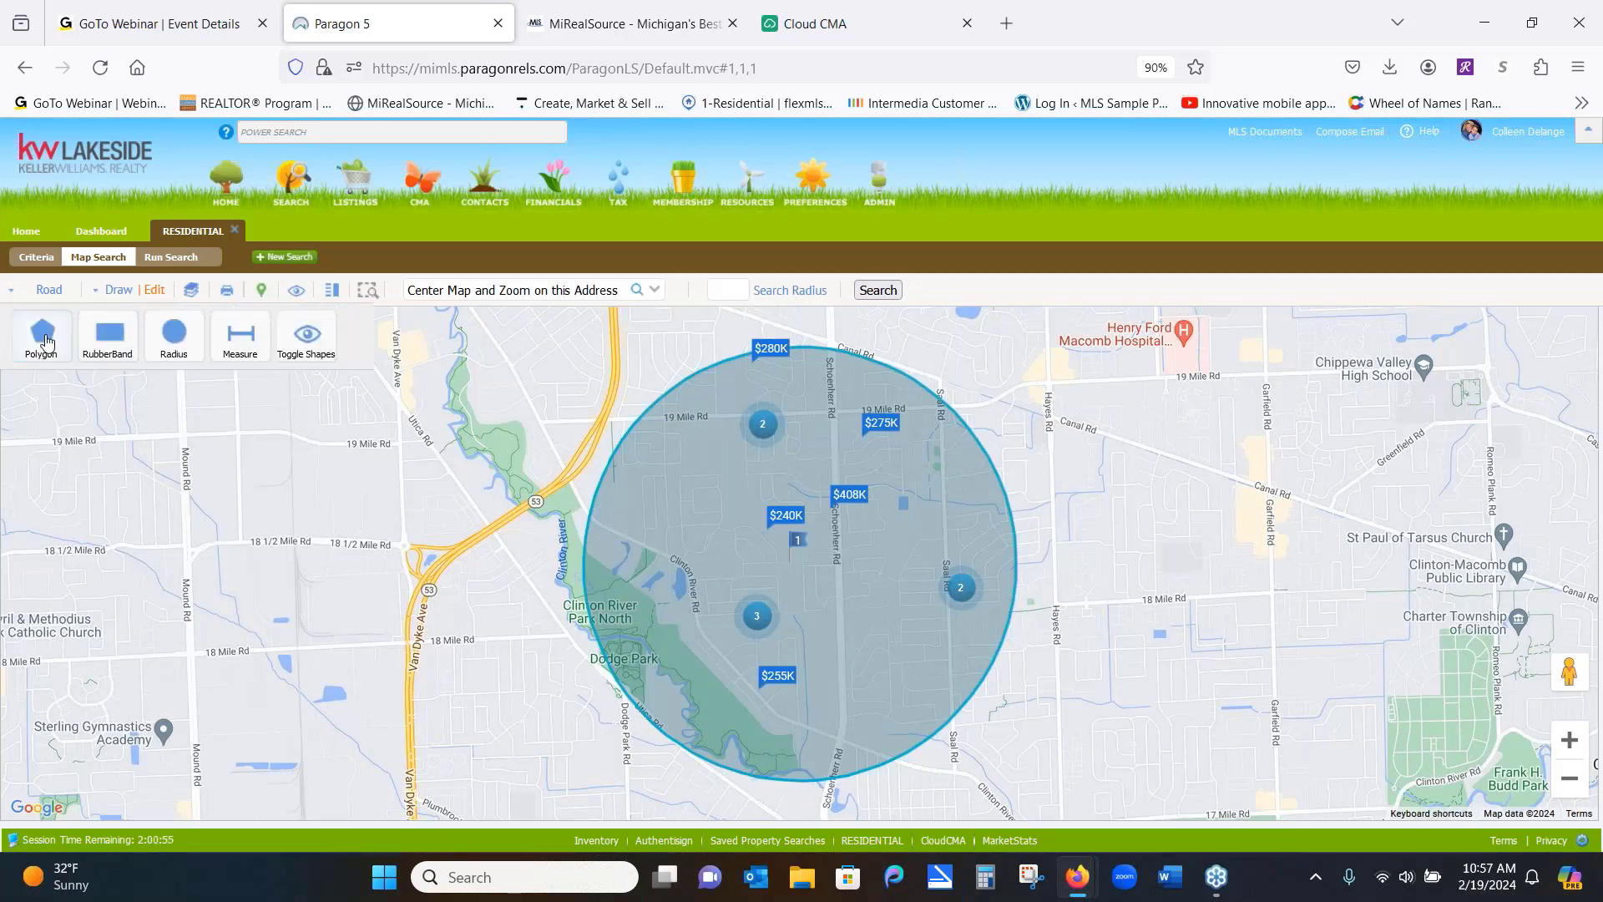
left_click(43, 338)
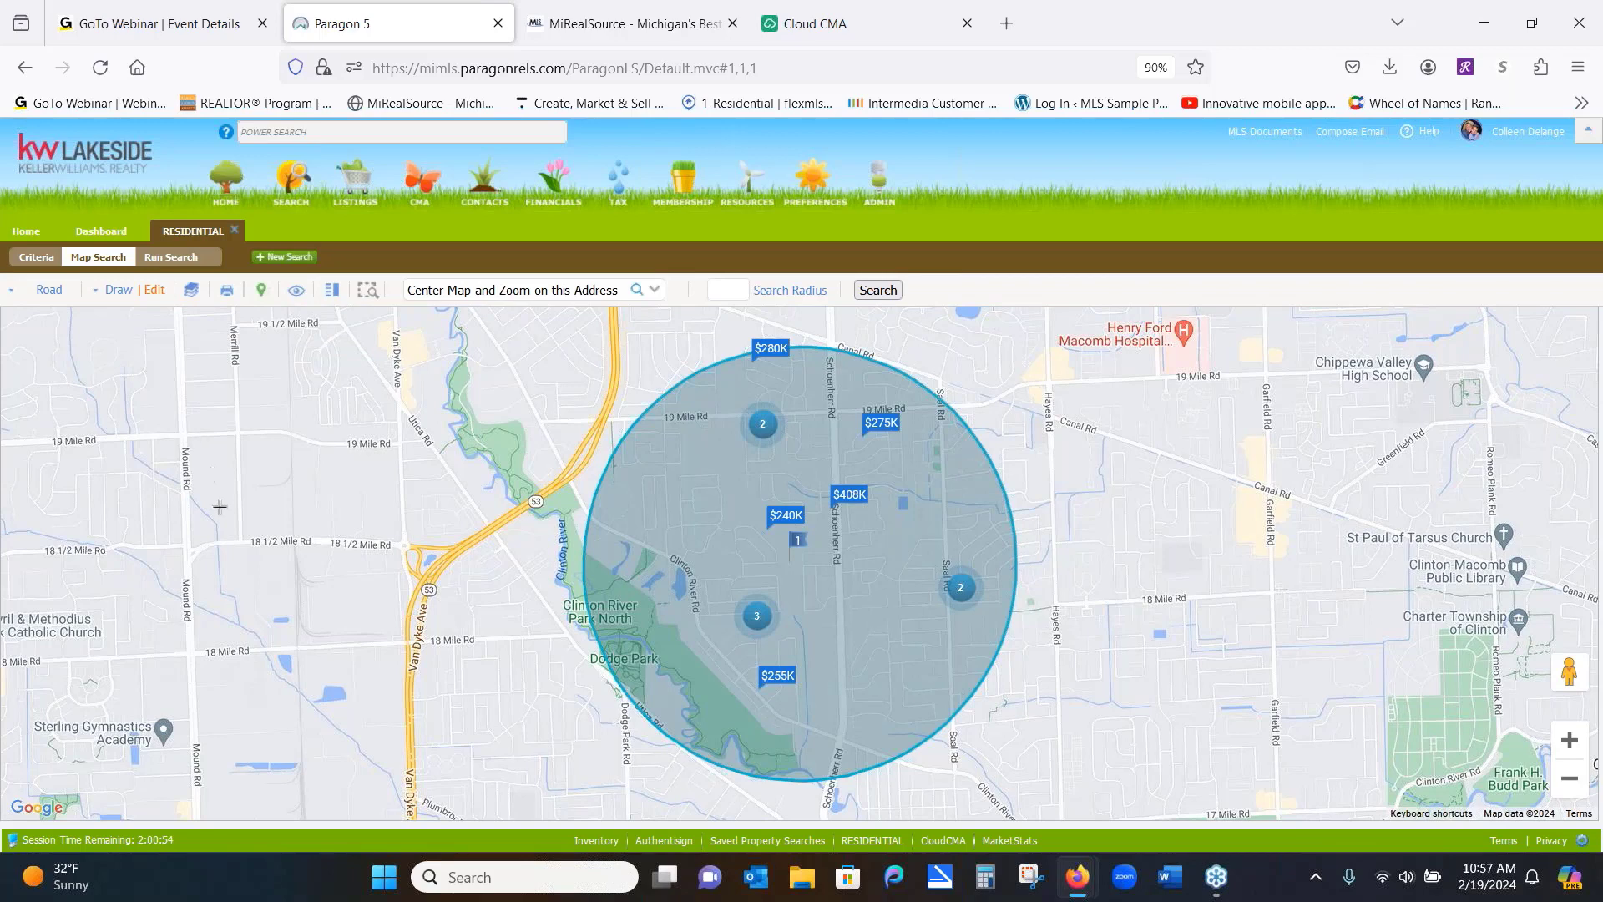
left_click(593, 548)
left_click(762, 573)
left_click(862, 685)
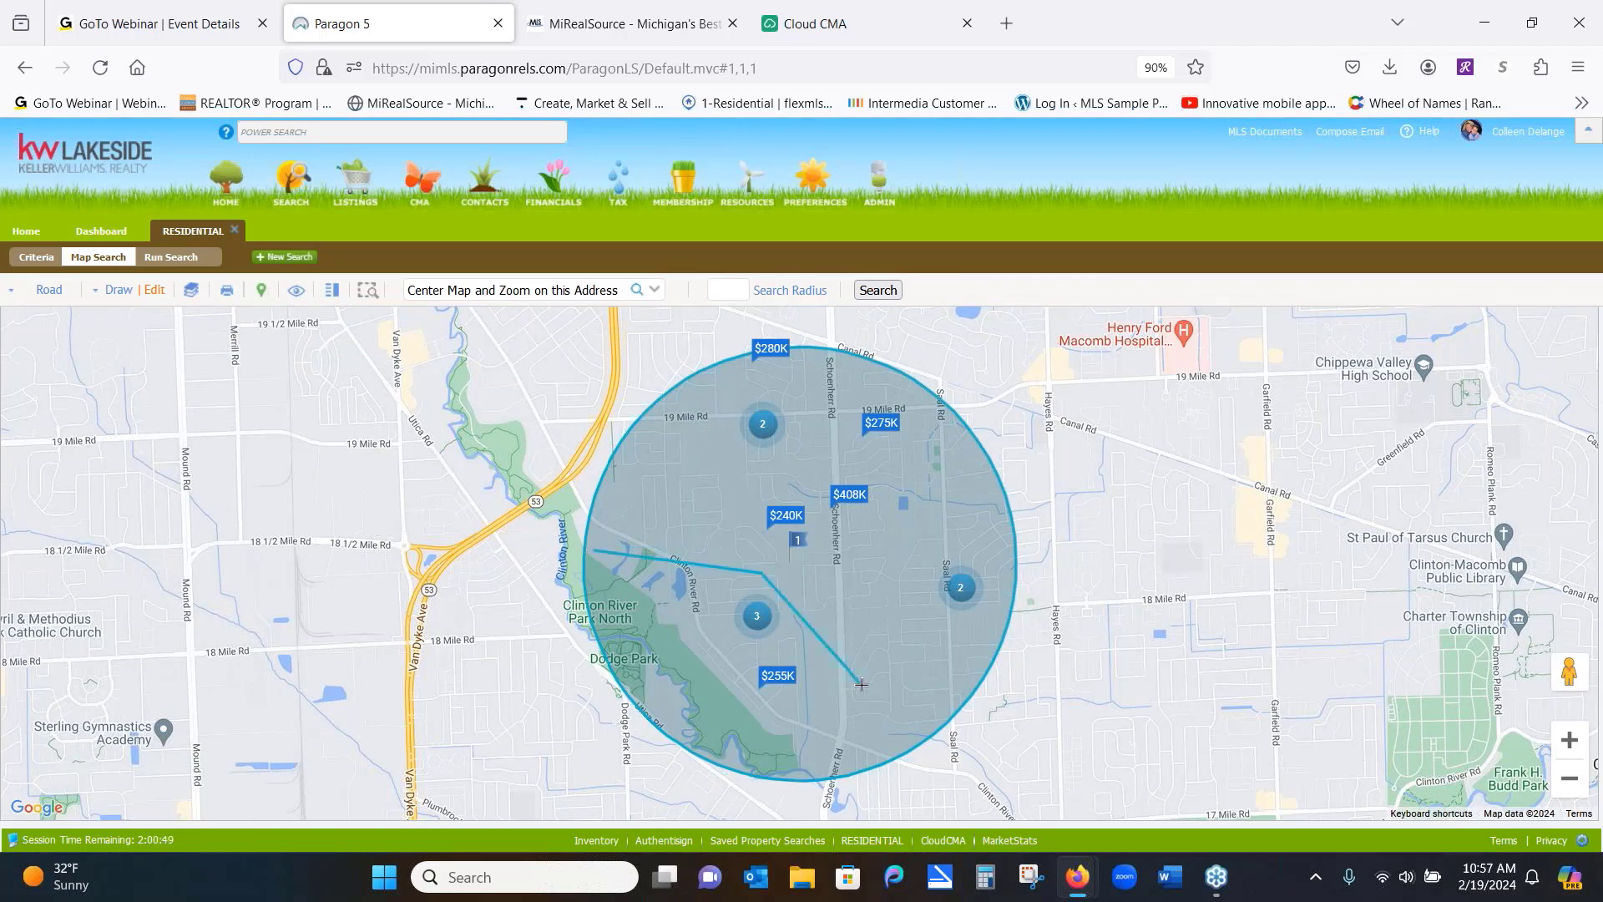
left_click(883, 742)
left_click(807, 771)
left_click(641, 694)
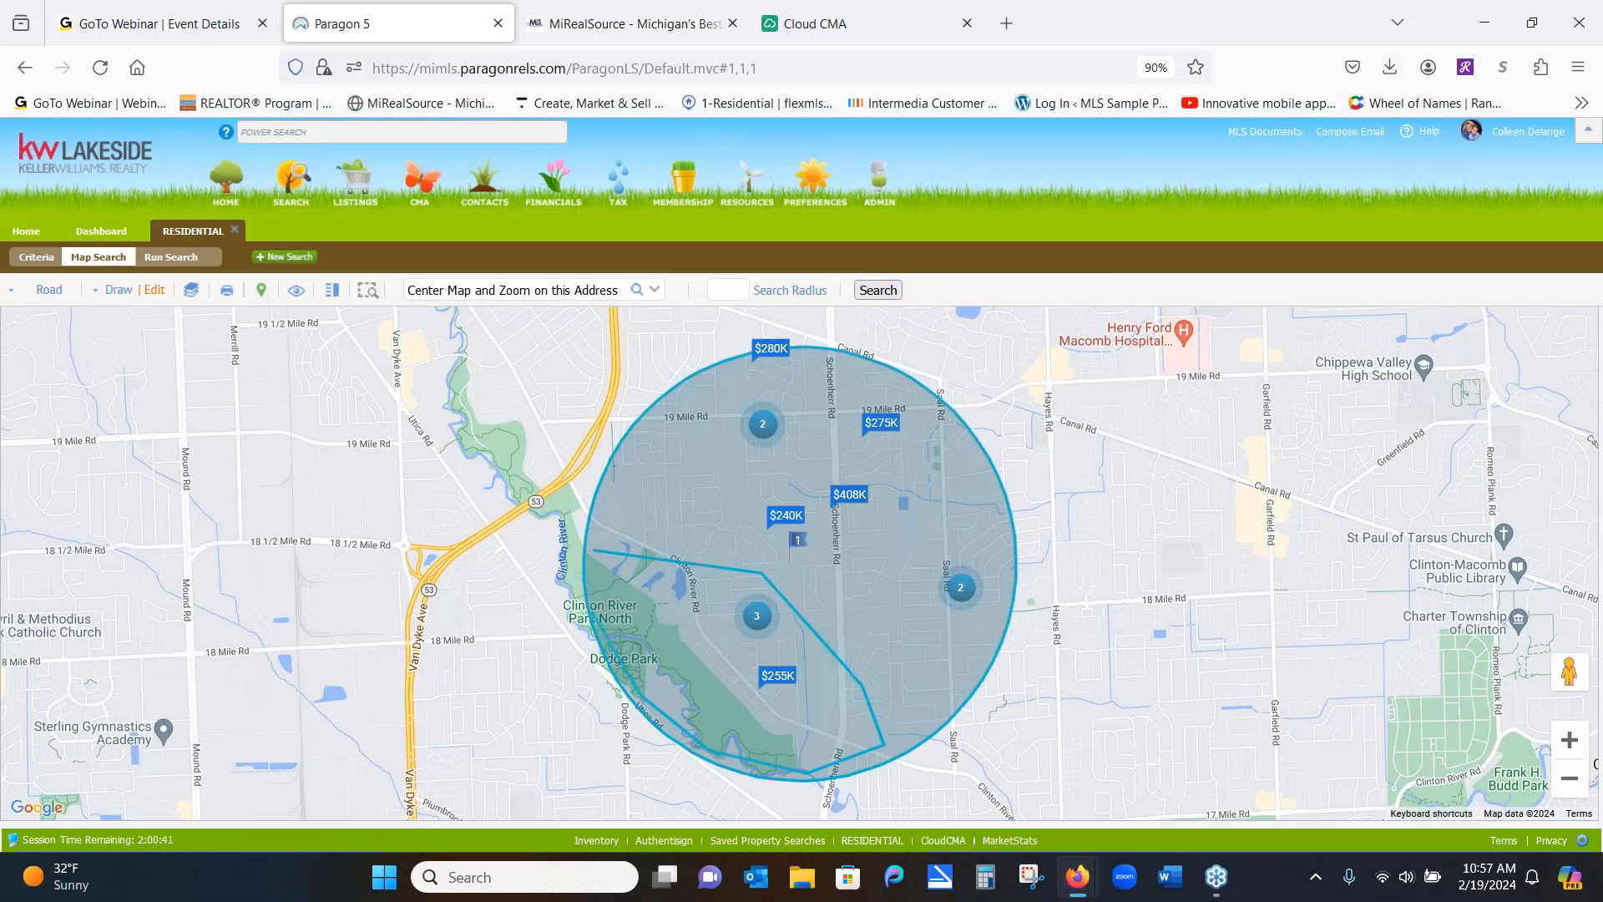
left_click(594, 561)
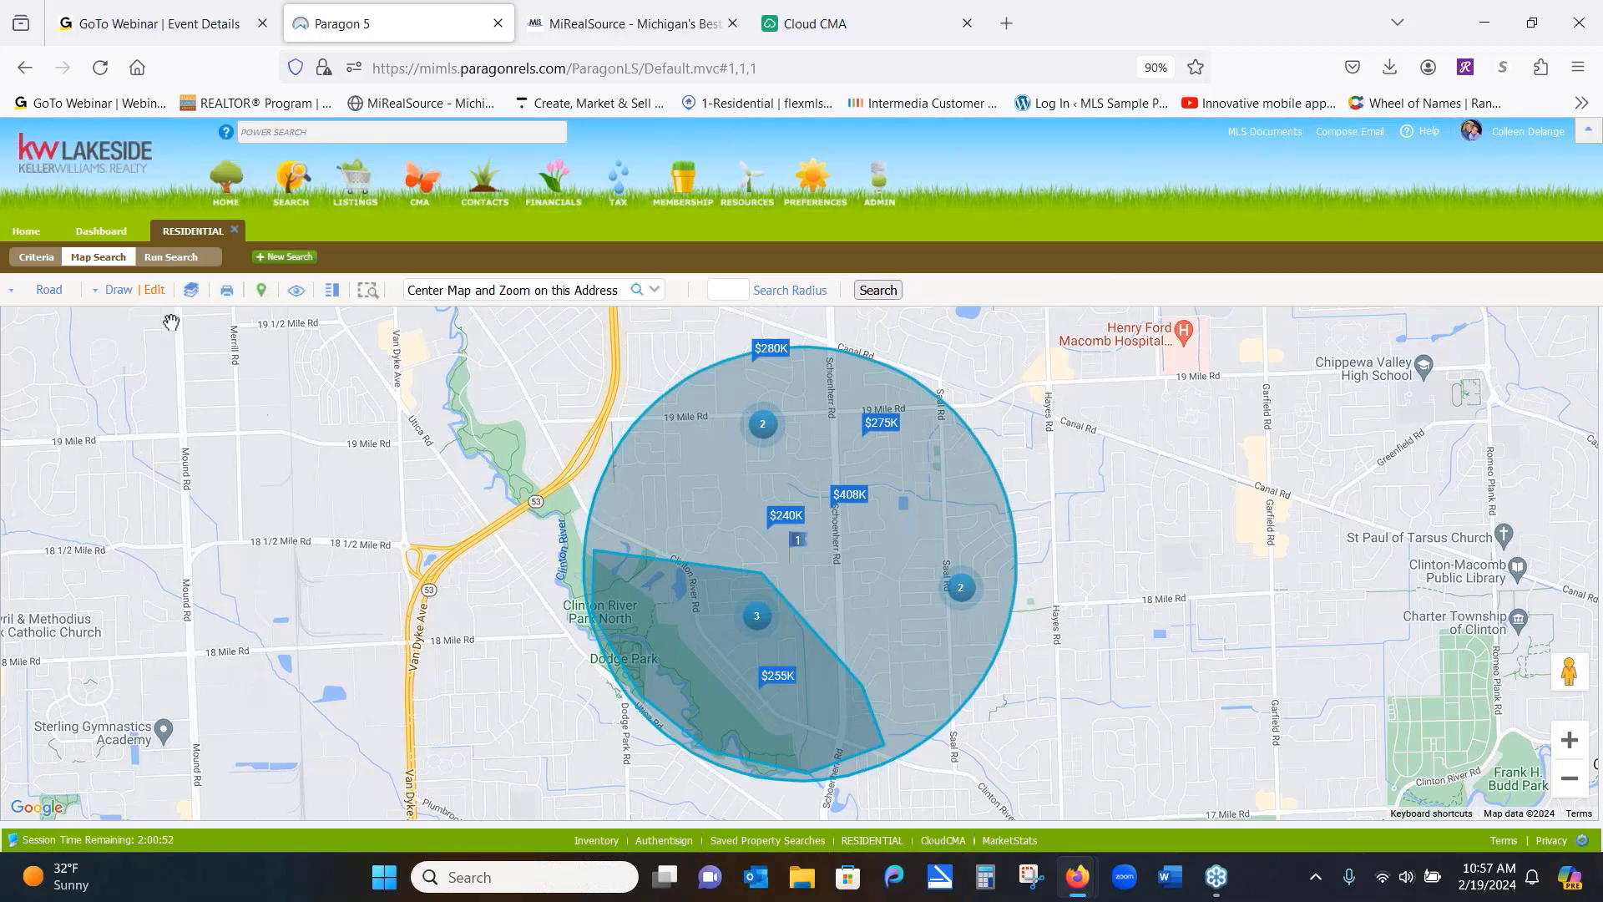
Switch the park-area polygon to Exclude in the shape list, then select the Radius shape for editing
left_click(155, 292)
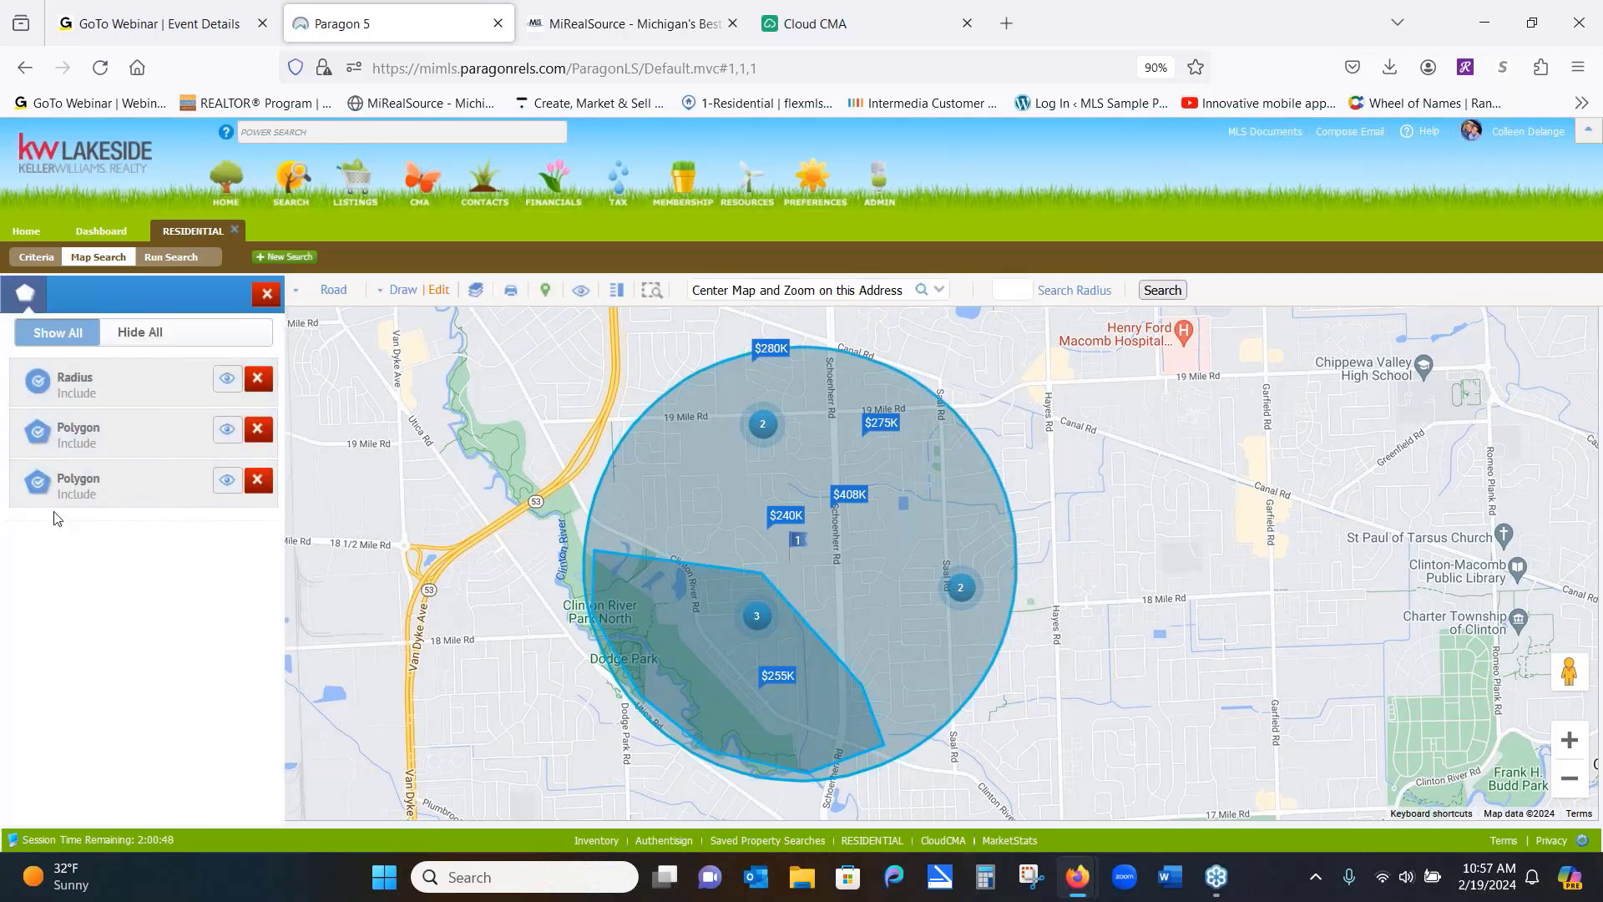
left_click(36, 491)
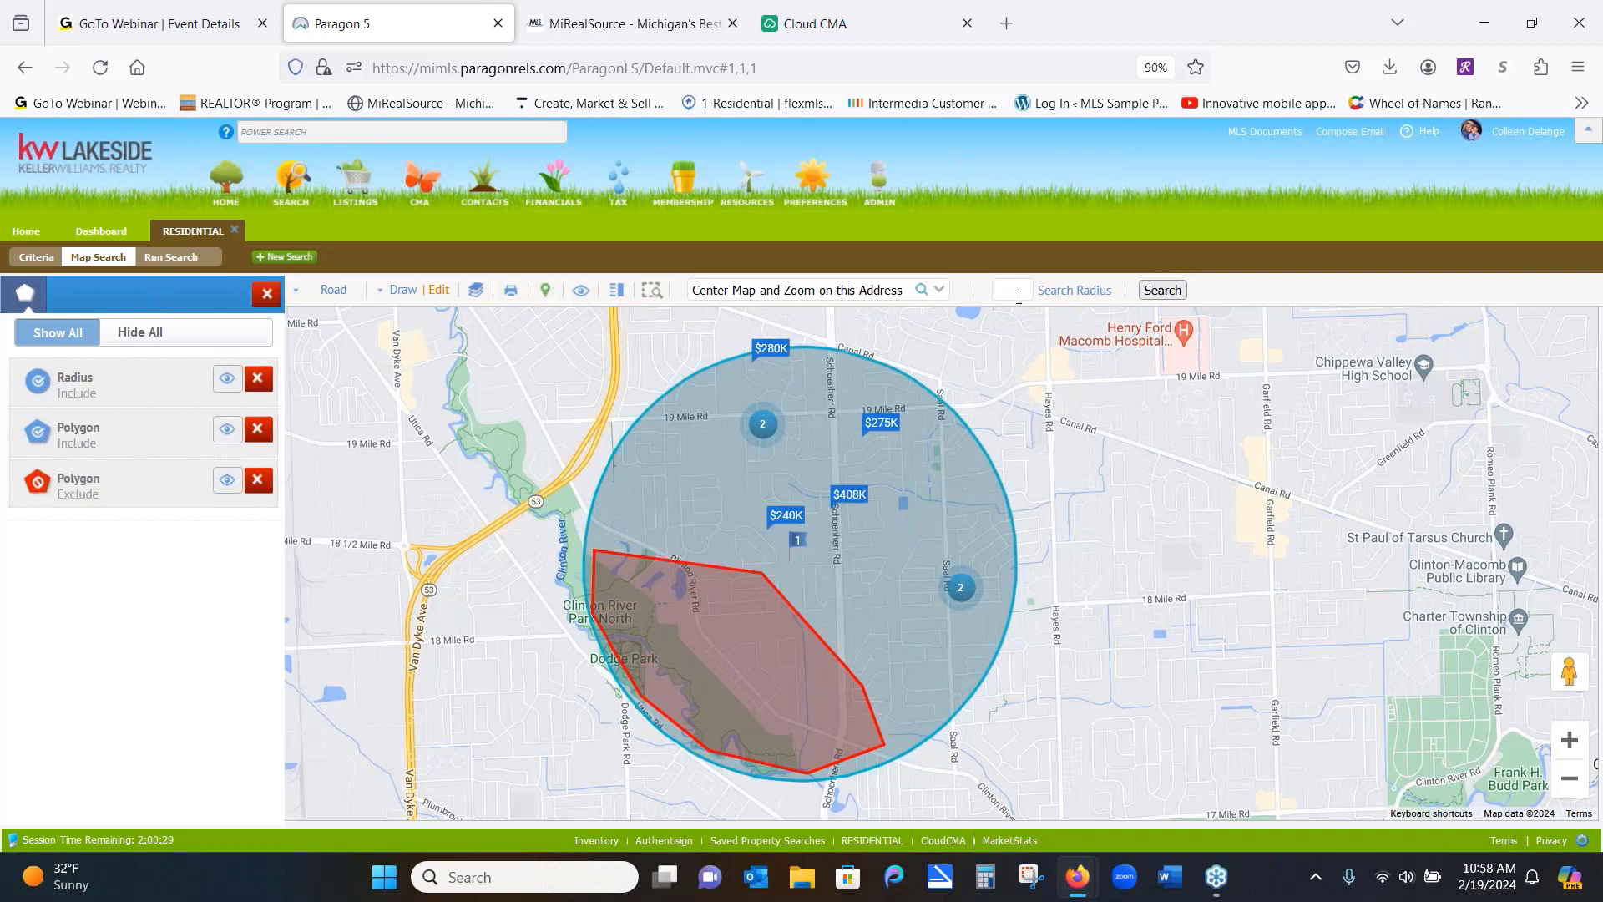
left_click(139, 395)
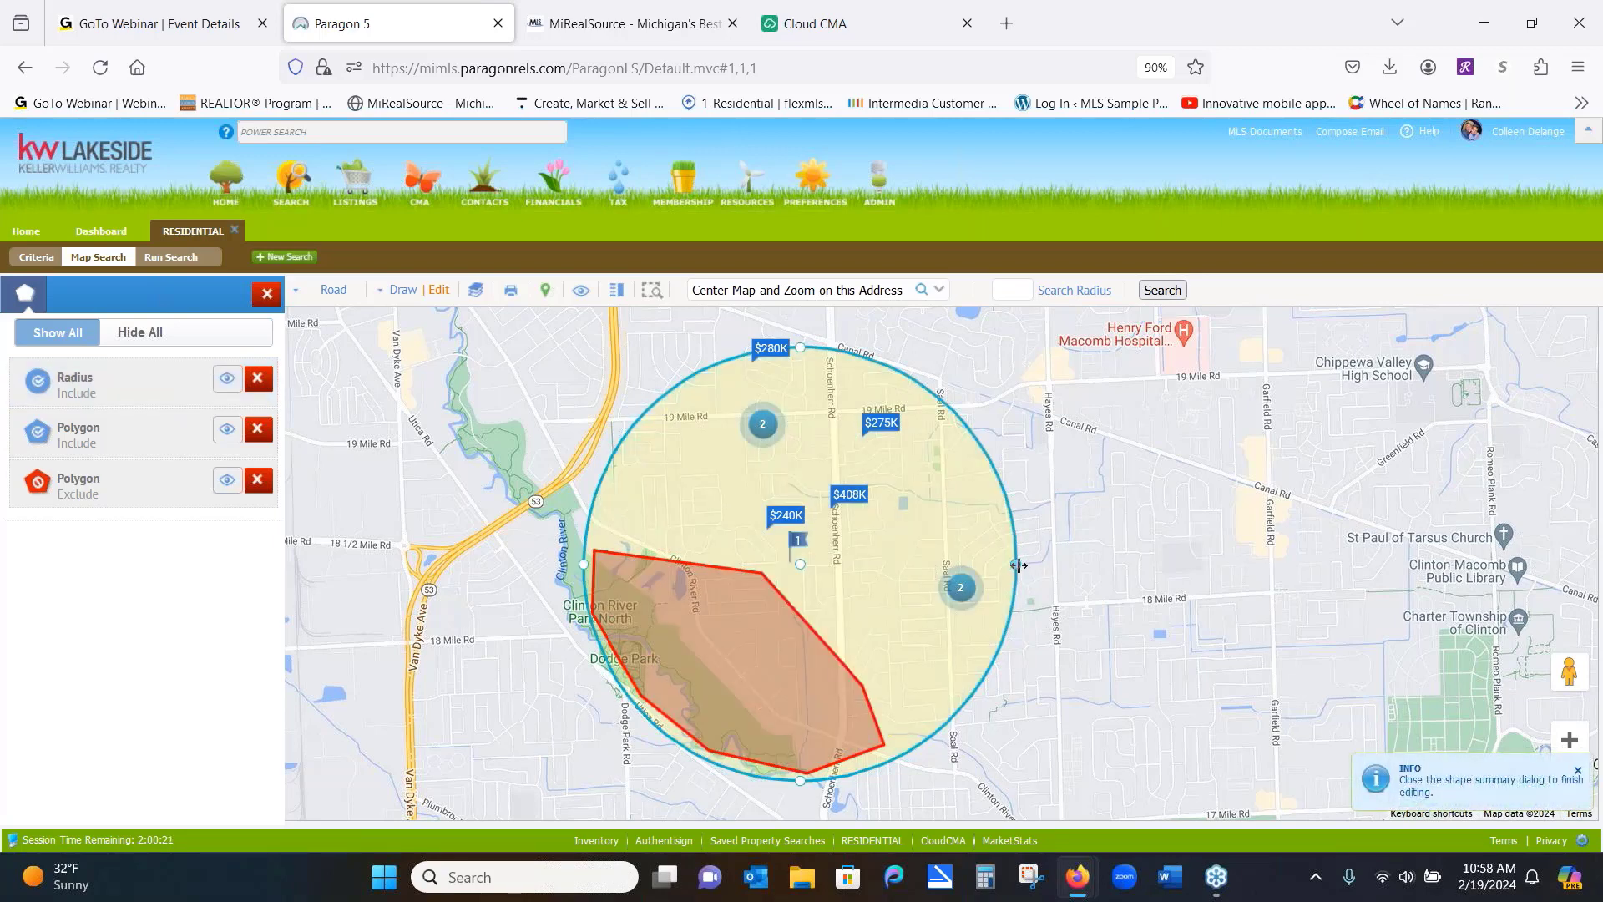
Widen the radius circle eastward to take in the $290K and $364K sales, then finish editing
left_click_drag(1018, 565, 1062, 567)
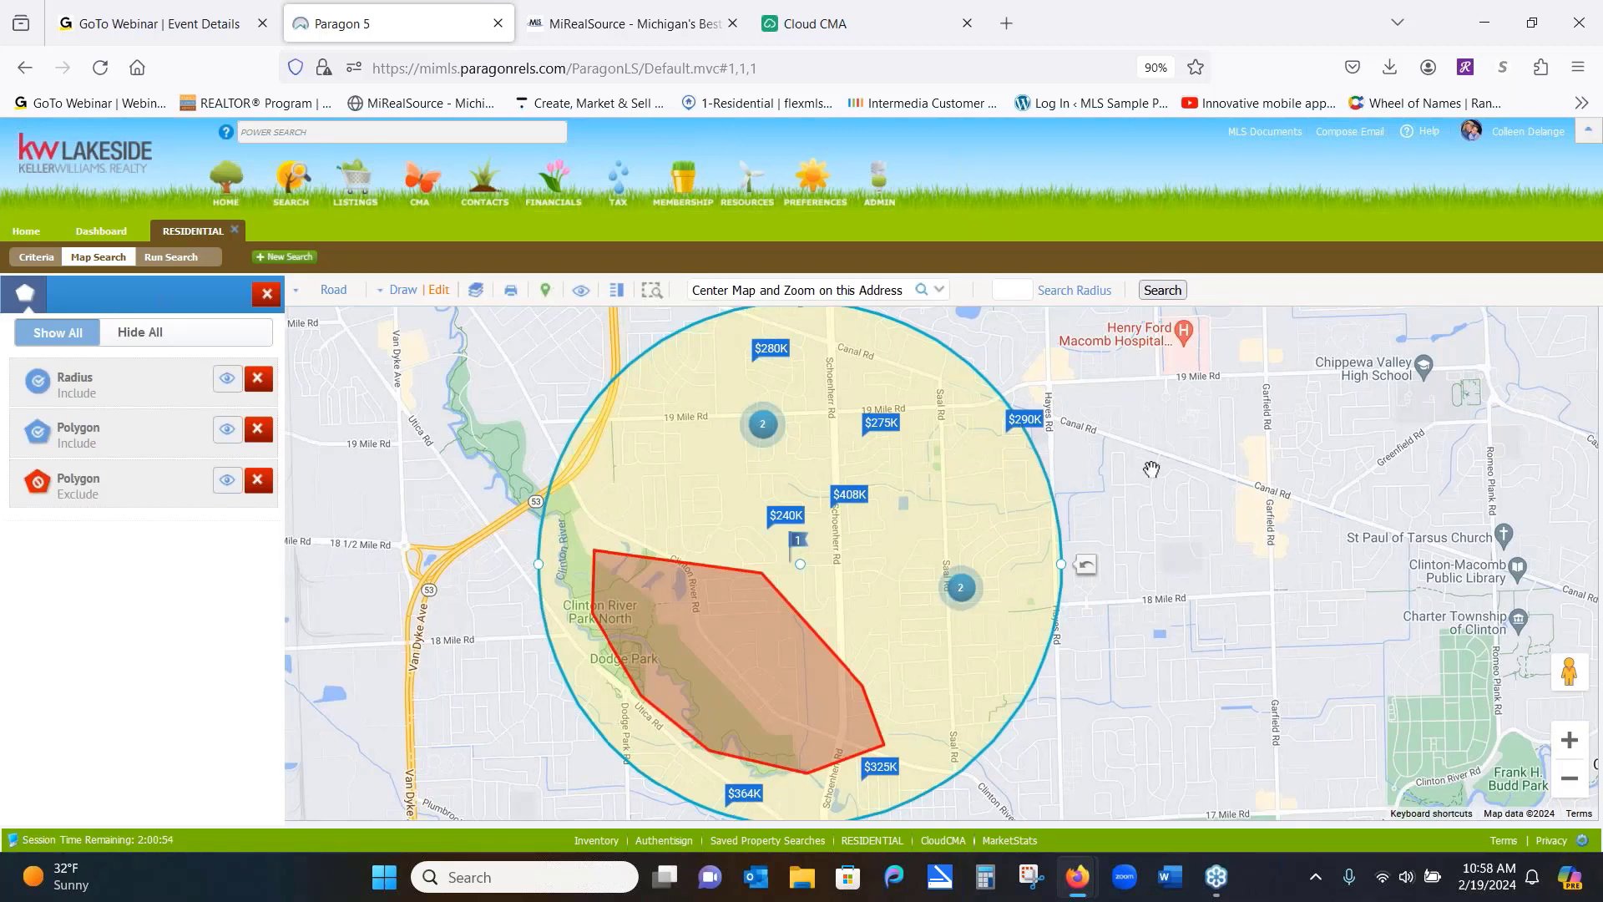
left_click(160, 394)
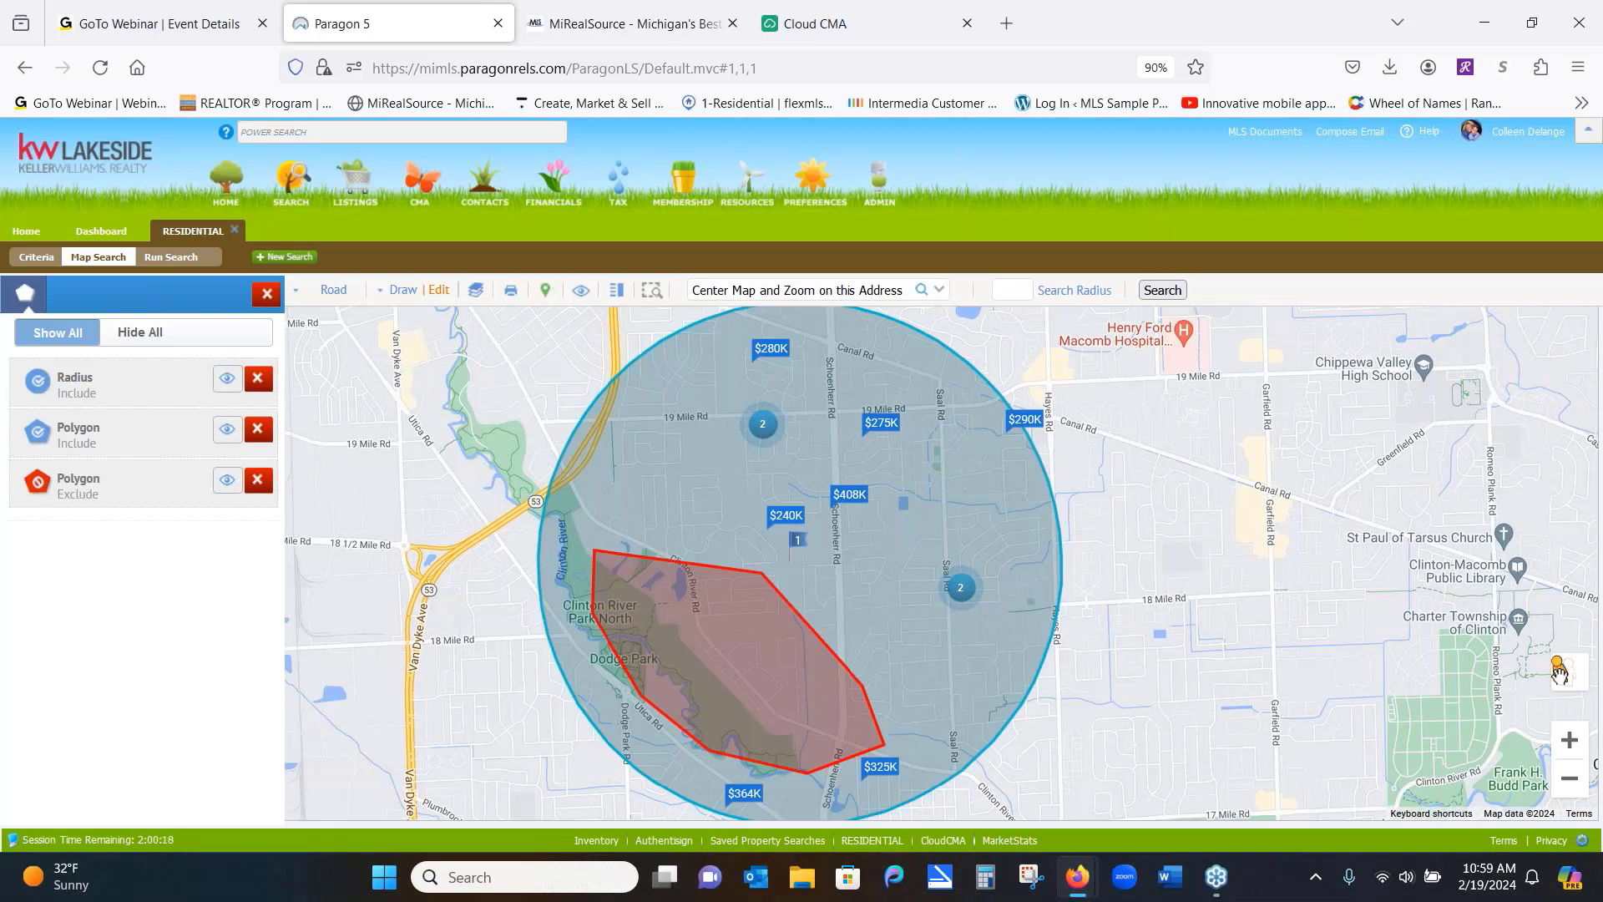
left_click_drag(1489, 686, 647, 606)
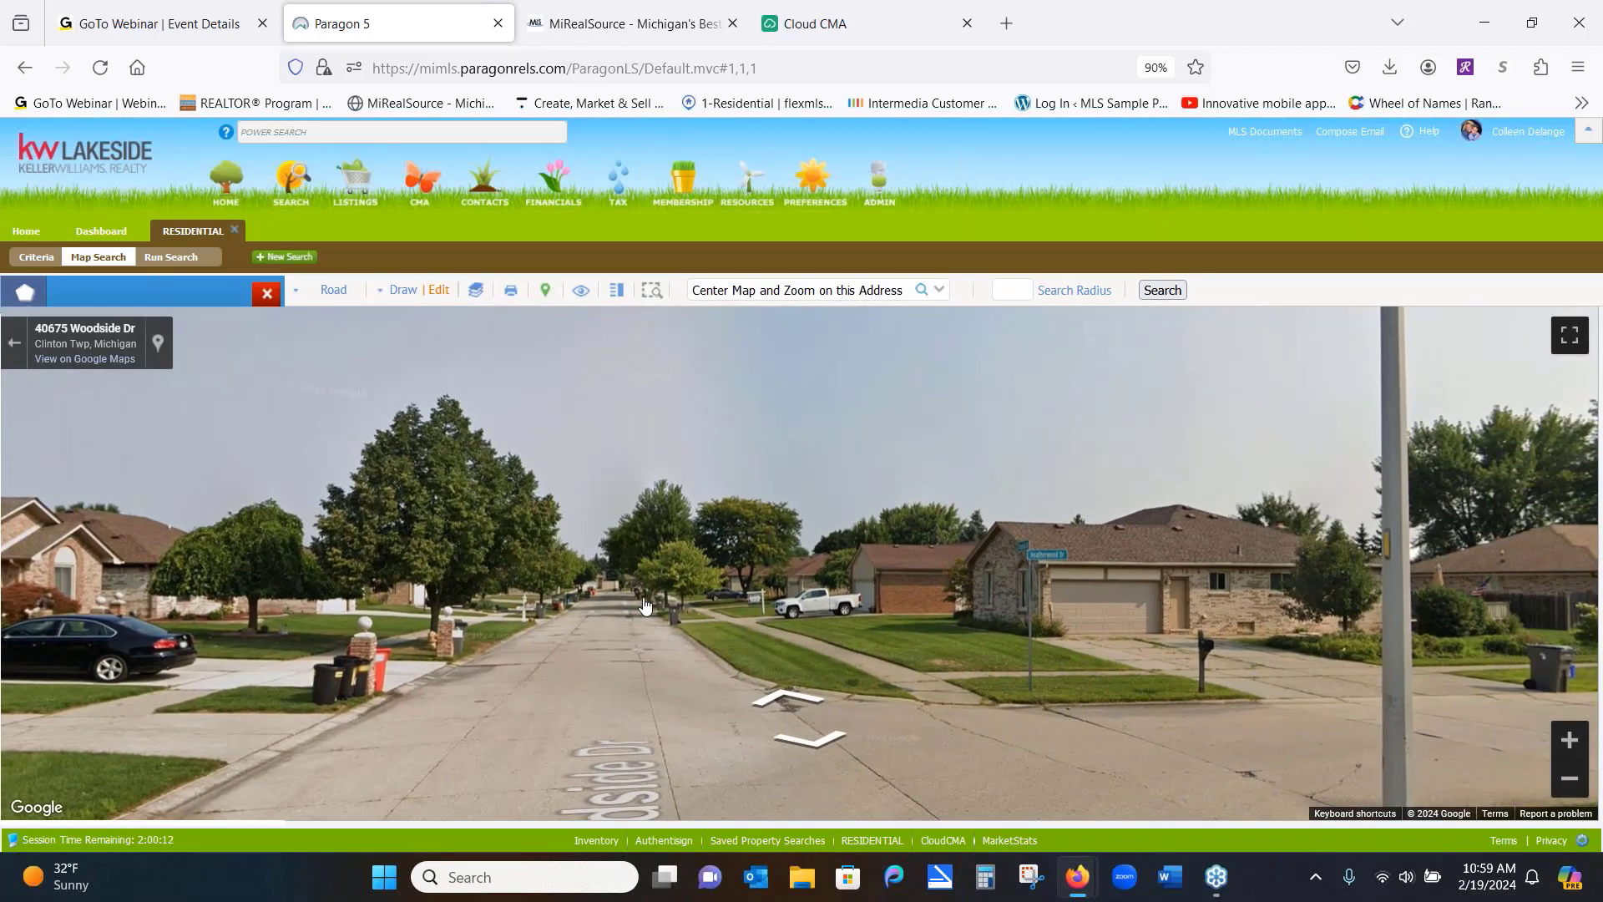
left_click(644, 600)
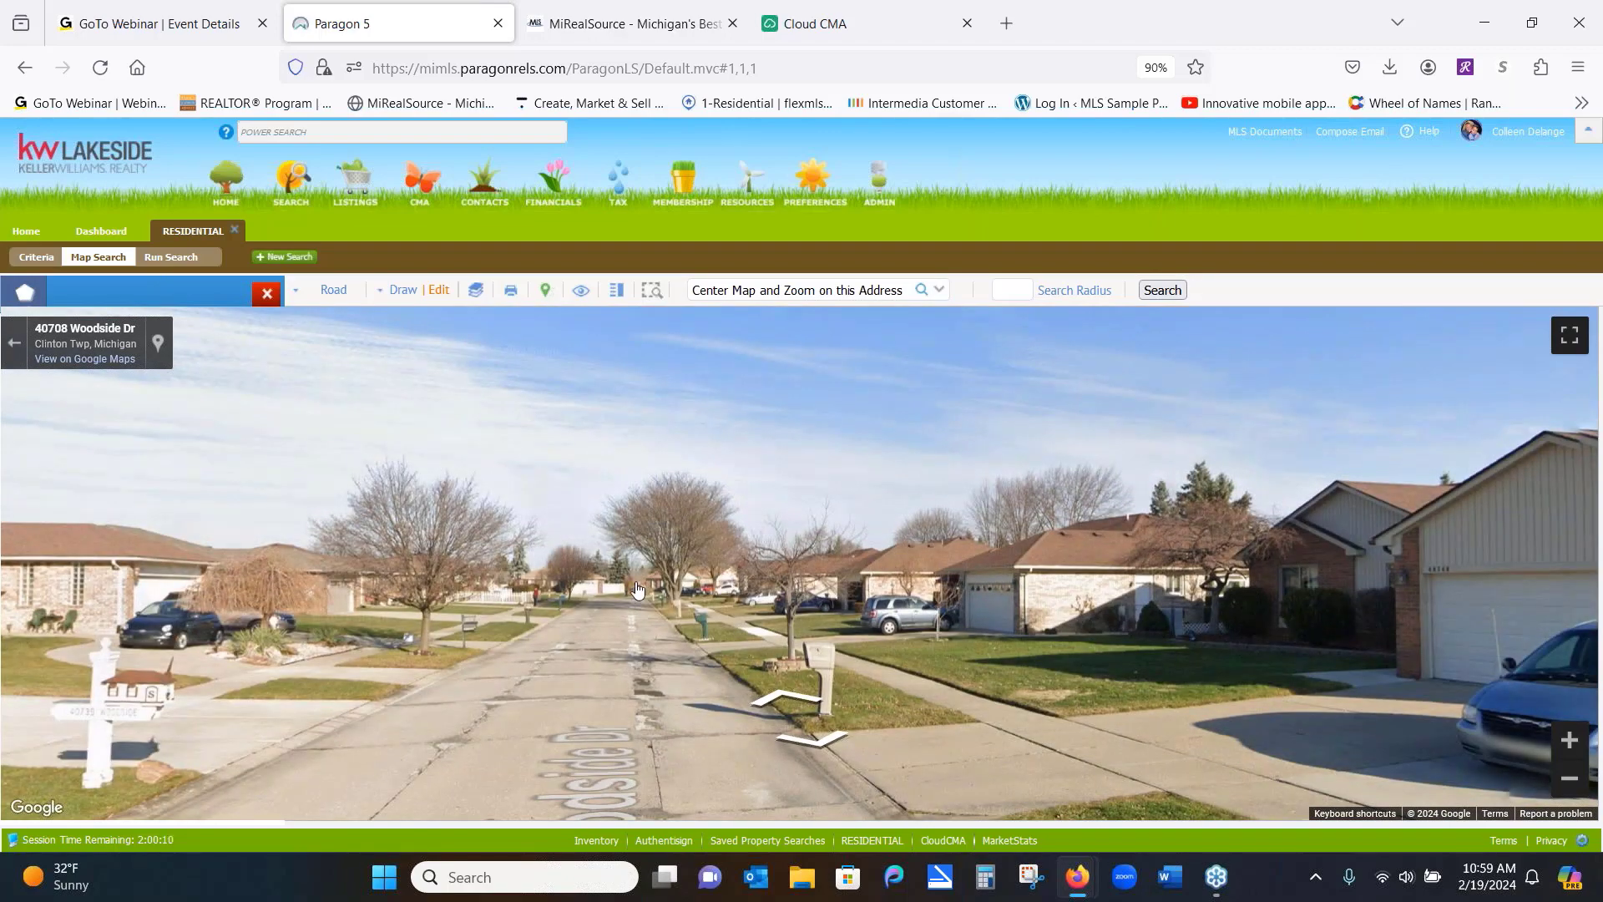
left_click(638, 591)
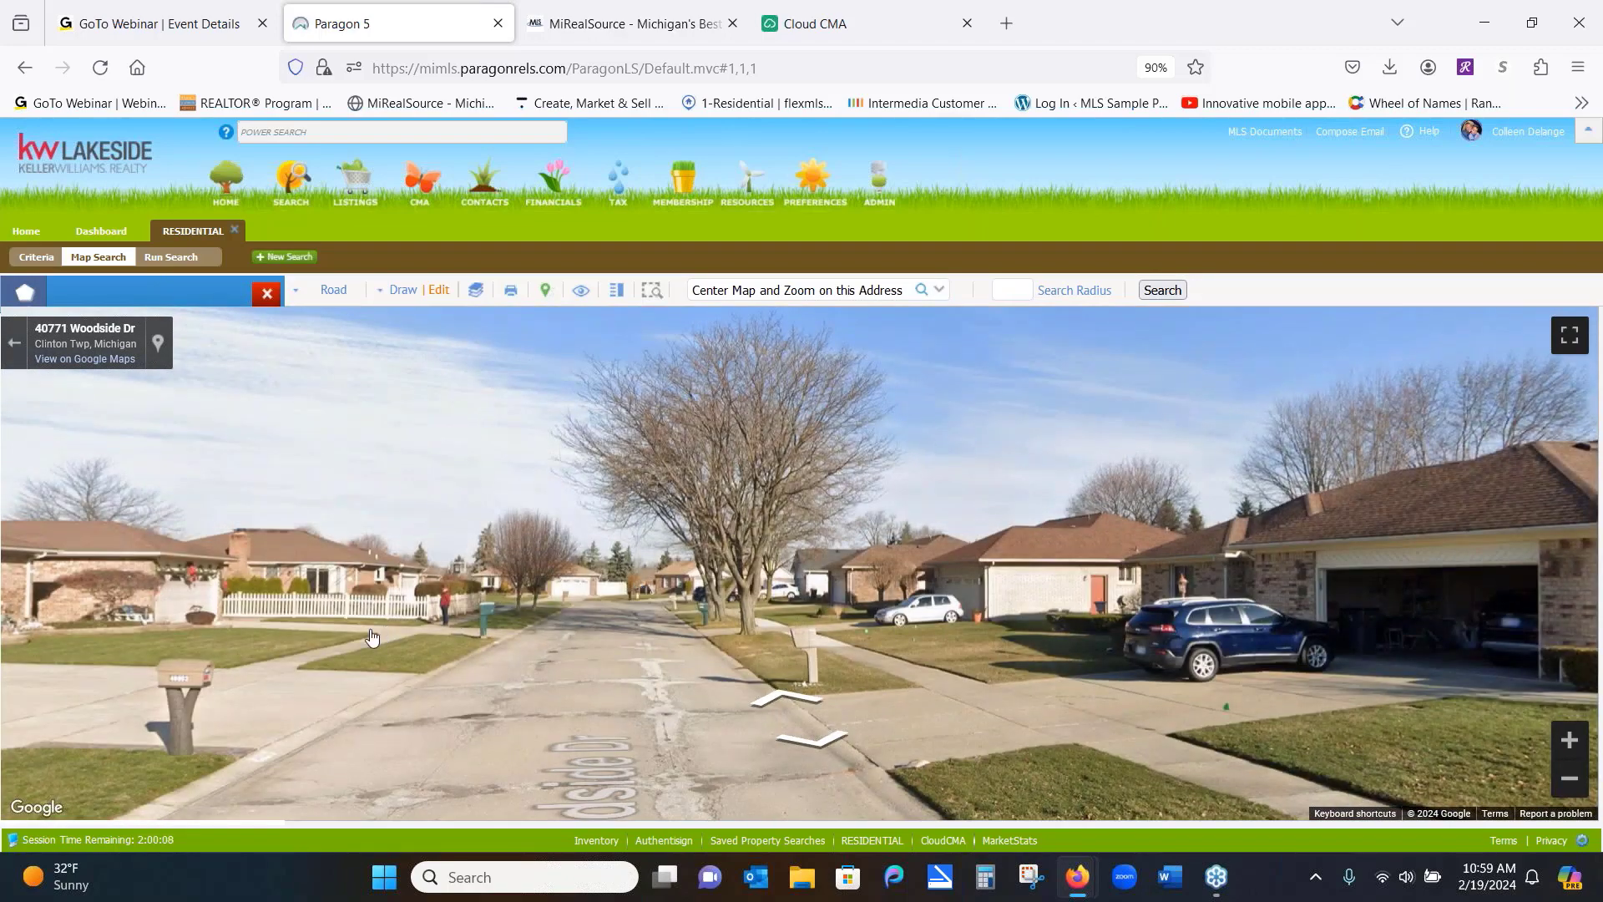
left_click_drag(371, 637, 435, 555)
left_click(694, 553)
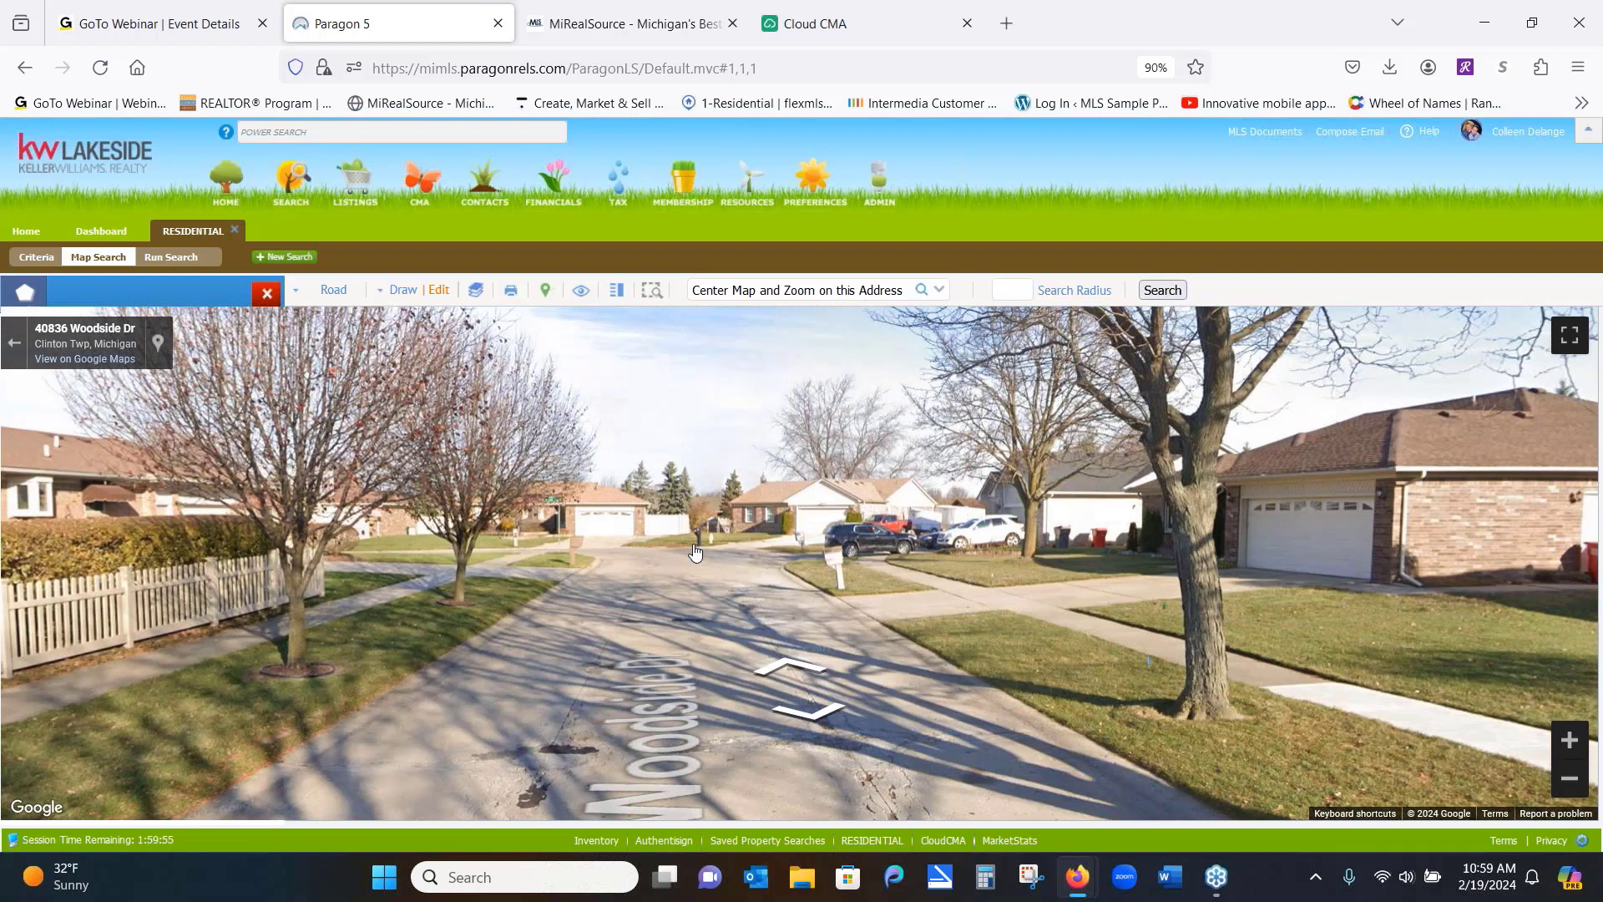
left_click(682, 543)
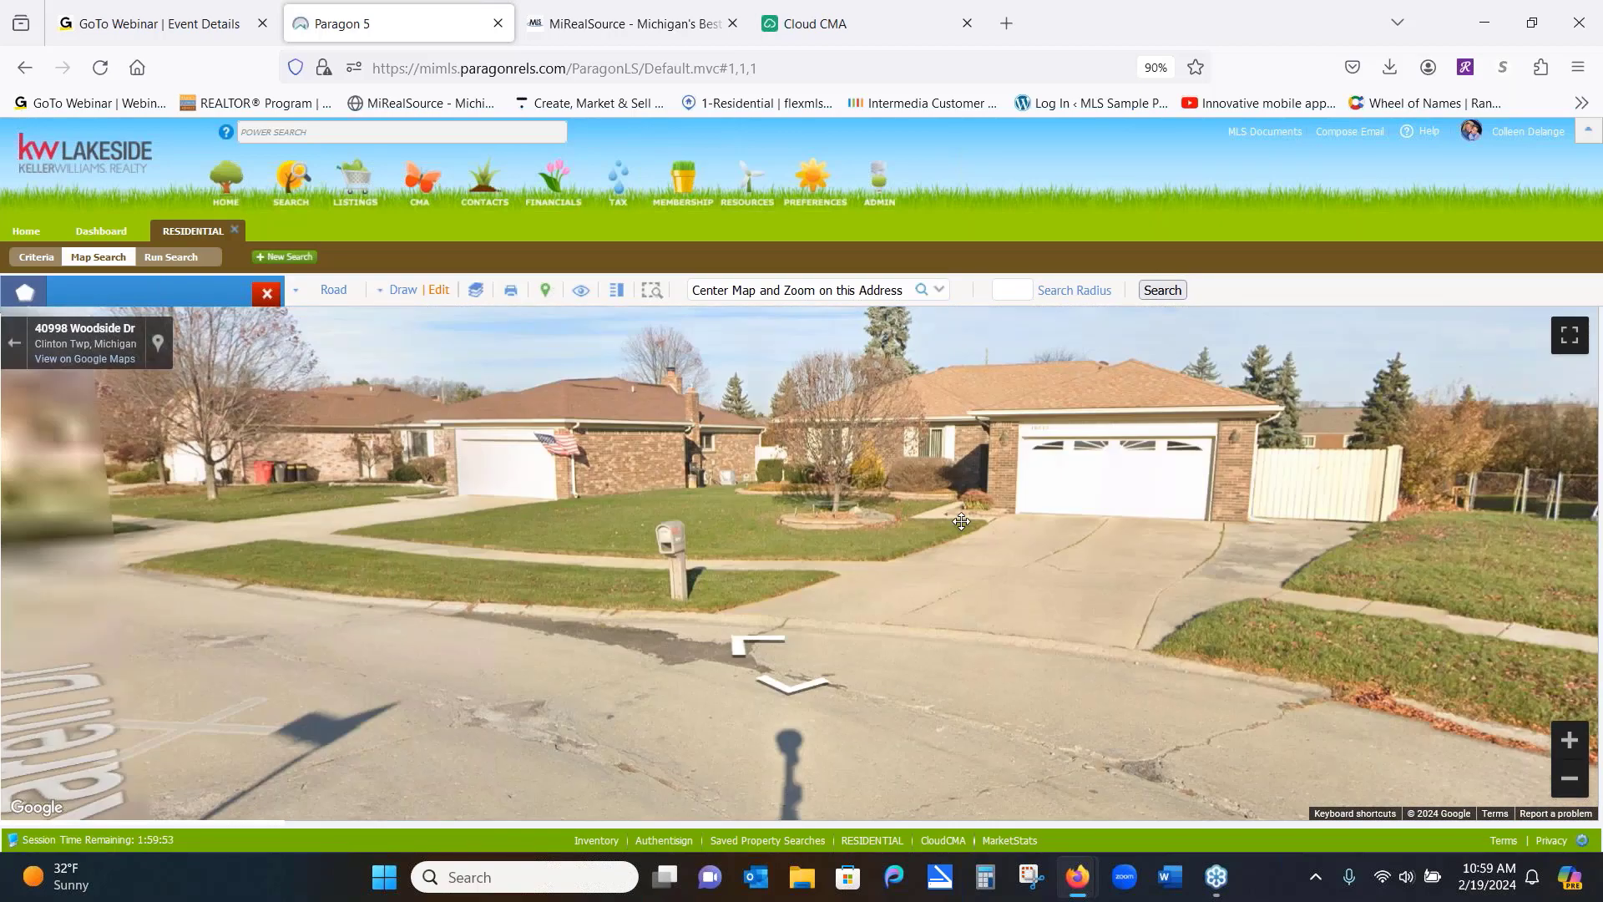
left_click_drag(961, 521, 1128, 490)
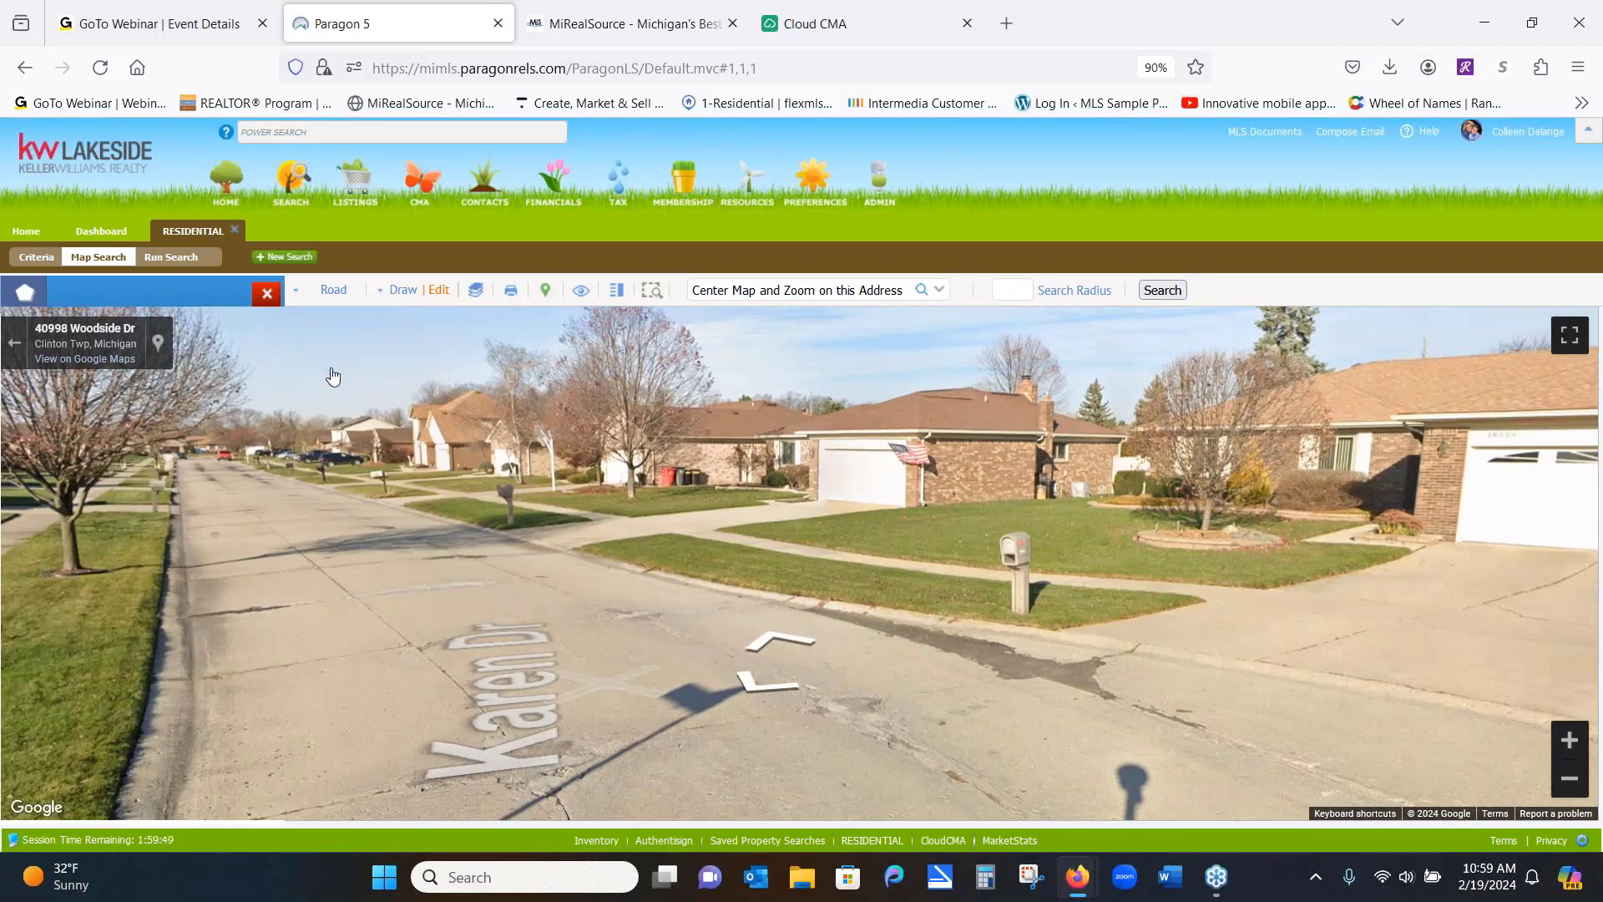
left_click(14, 343)
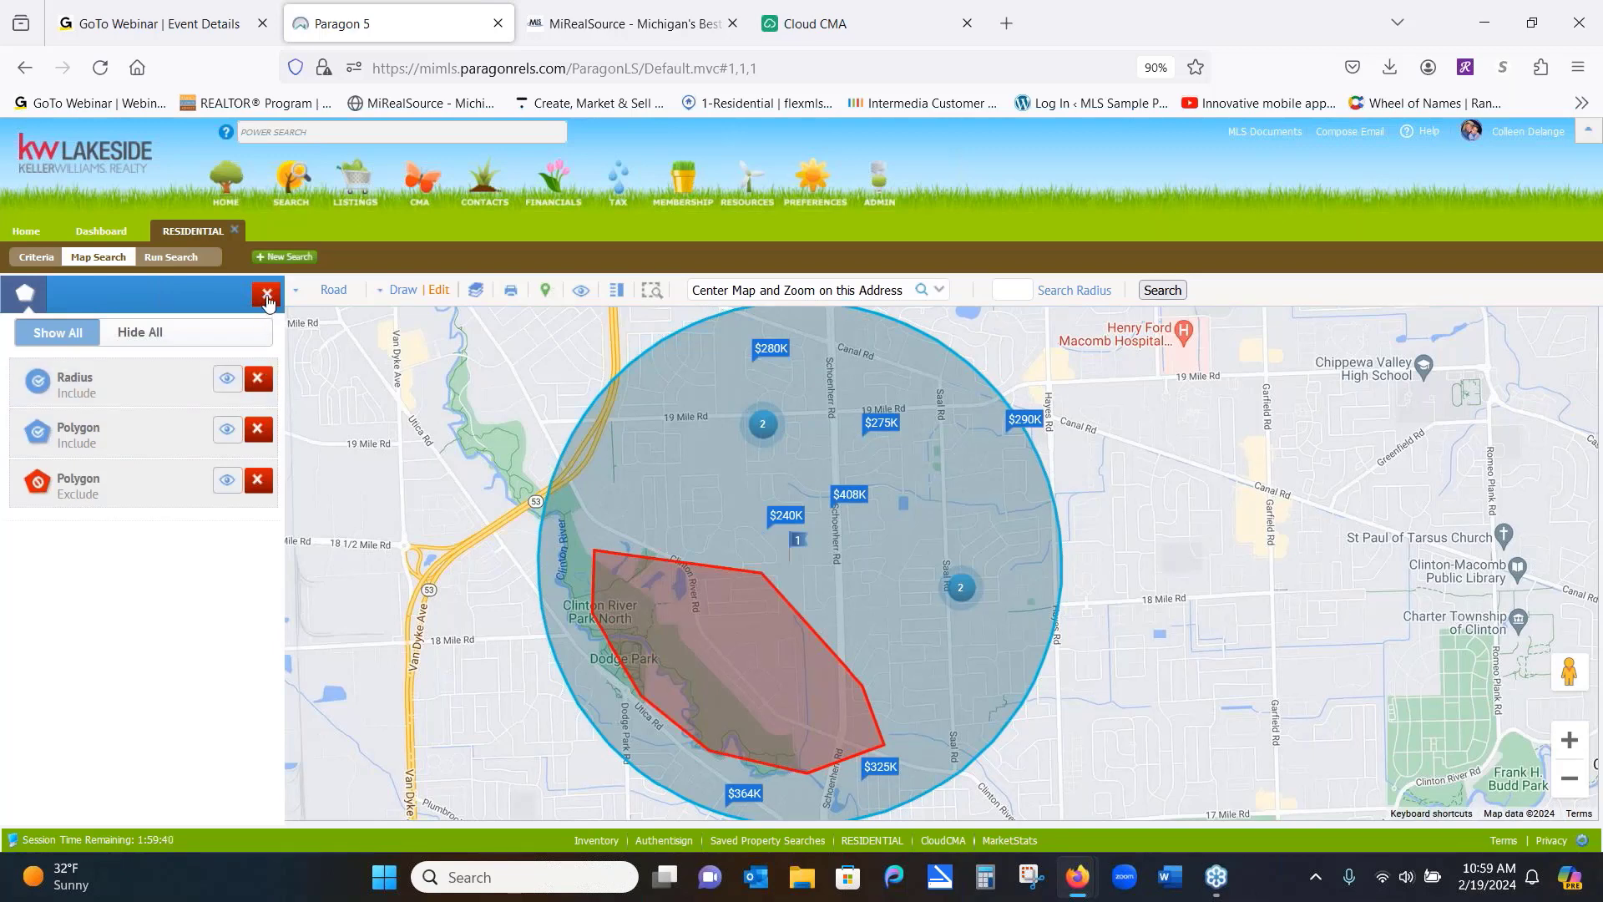
Draw a five-corner polygon between Dequindre Rd and Mound Rd, from 18 Mile Rd to north of 19 Mile Rd
left_click(267, 297)
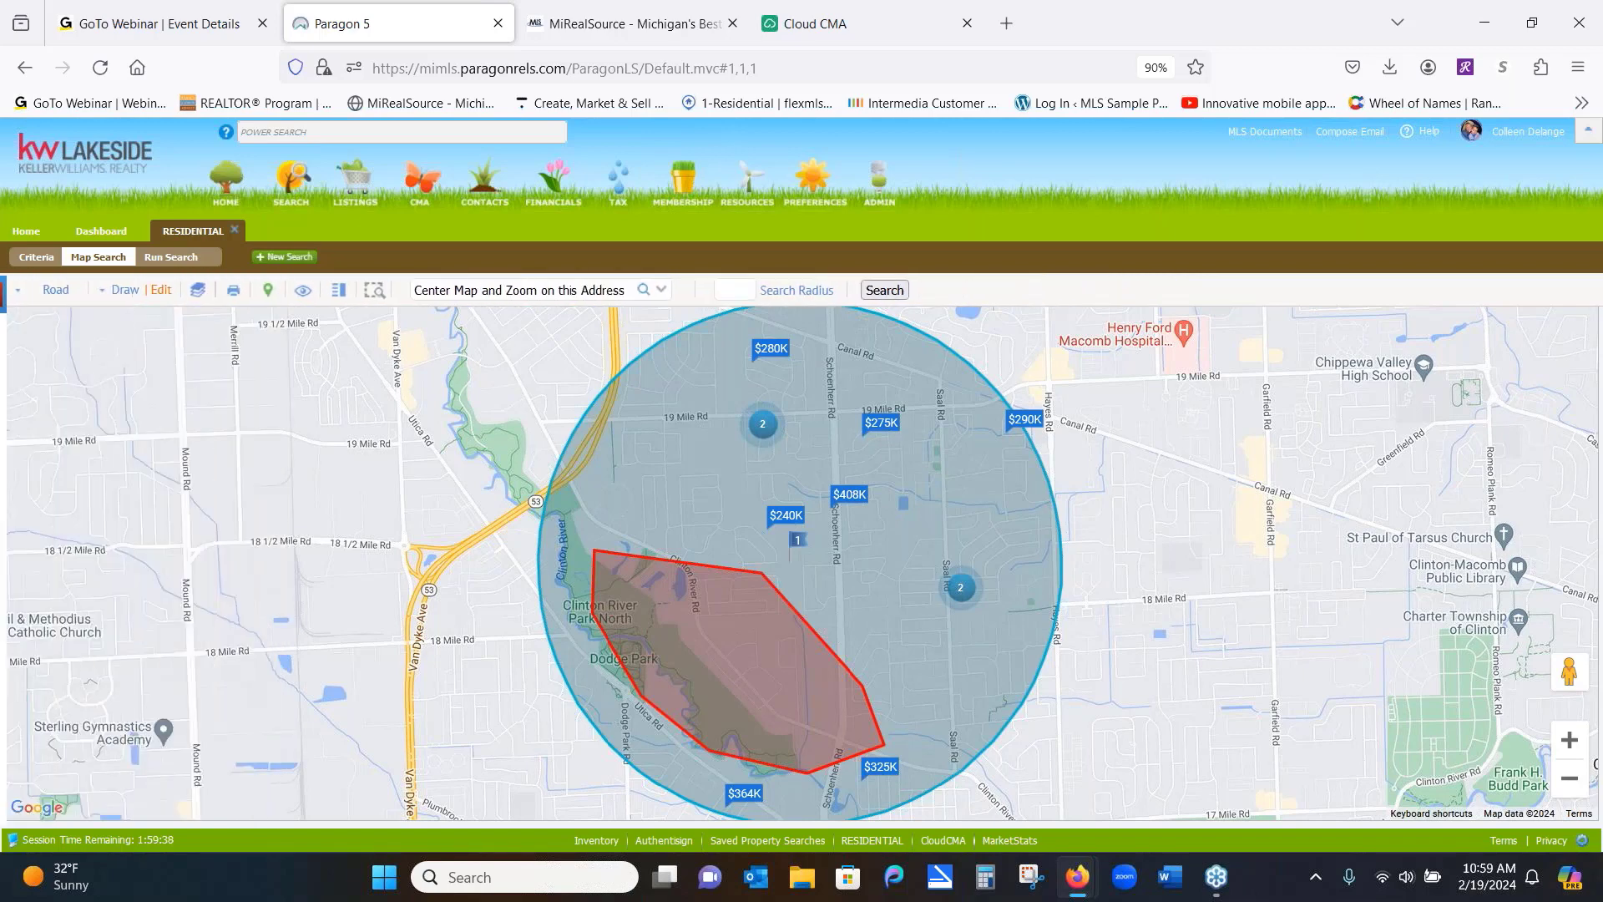
left_click_drag(379, 495, 749, 472)
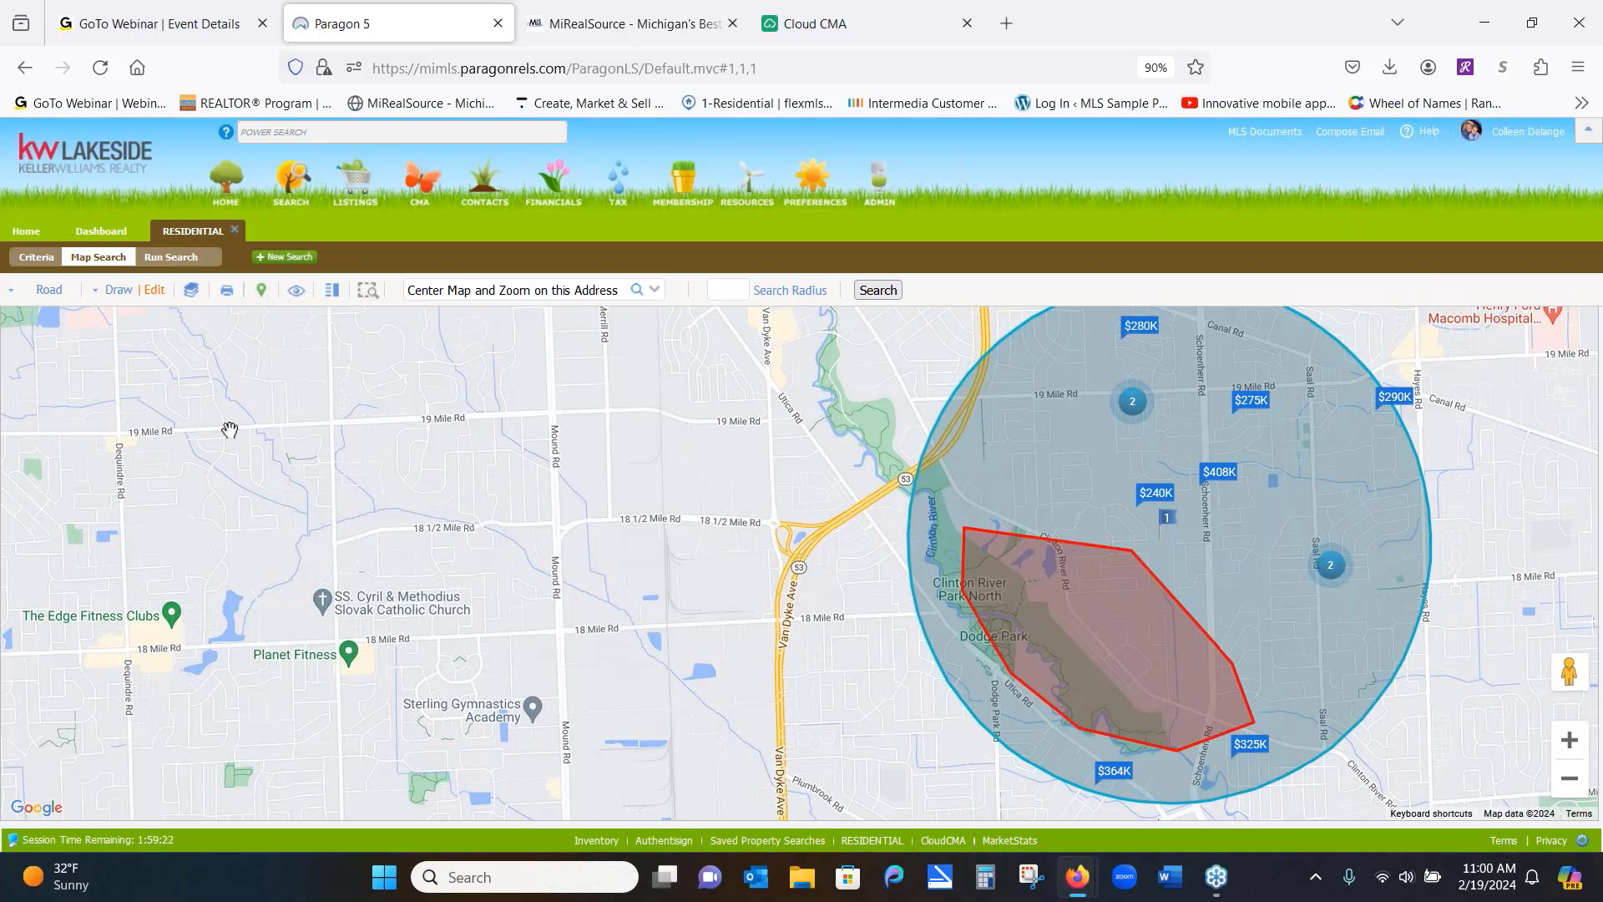
left_click(115, 291)
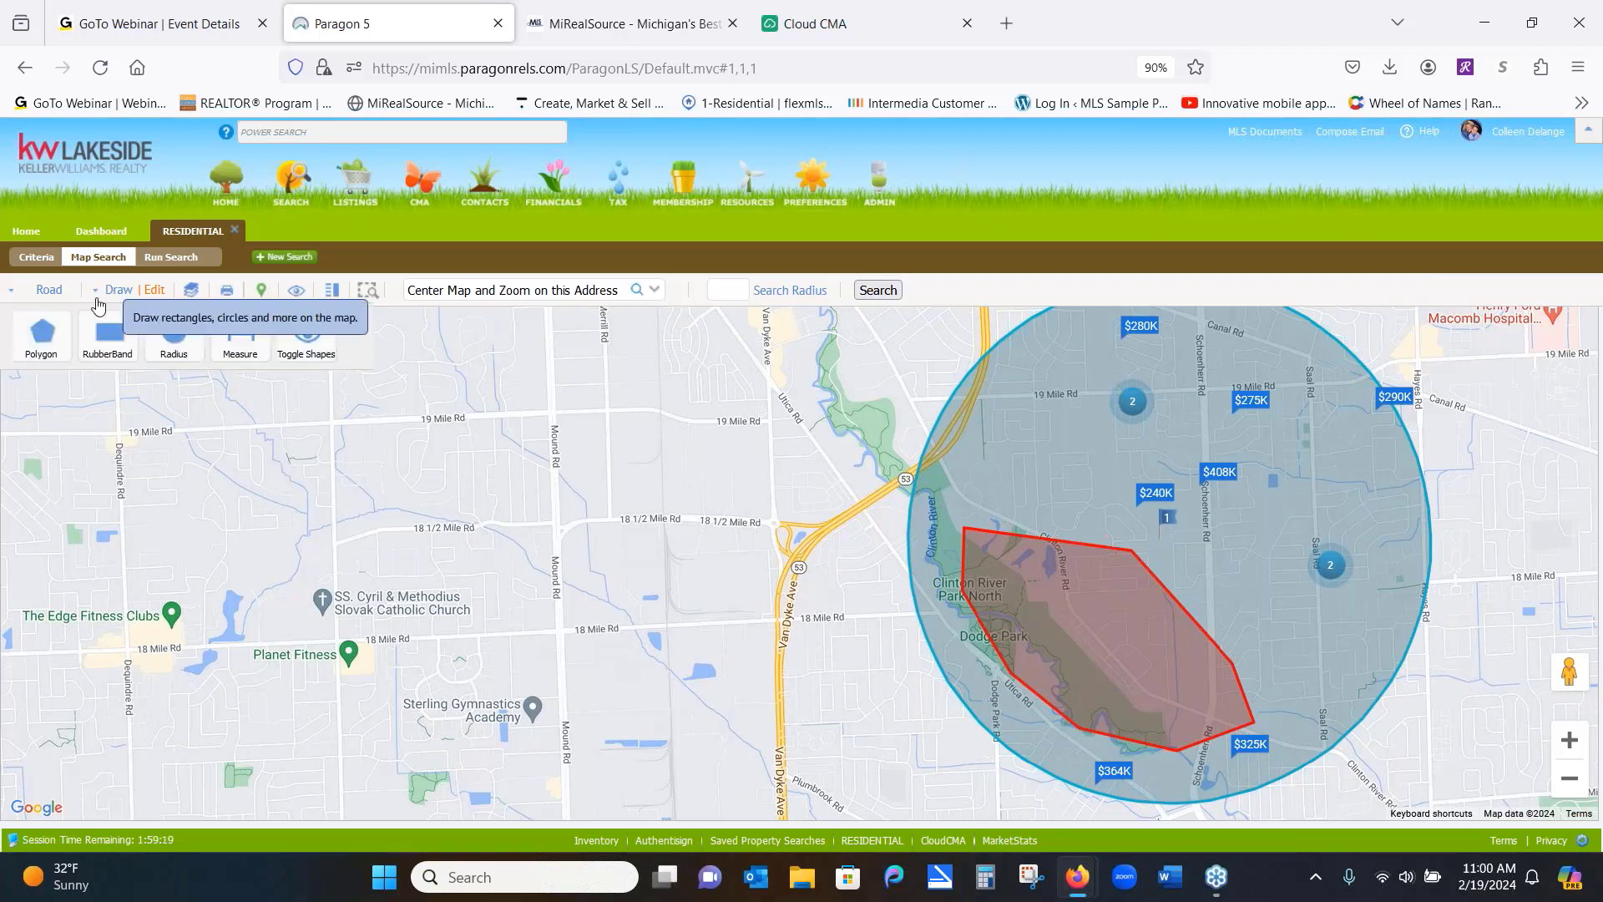
left_click(45, 338)
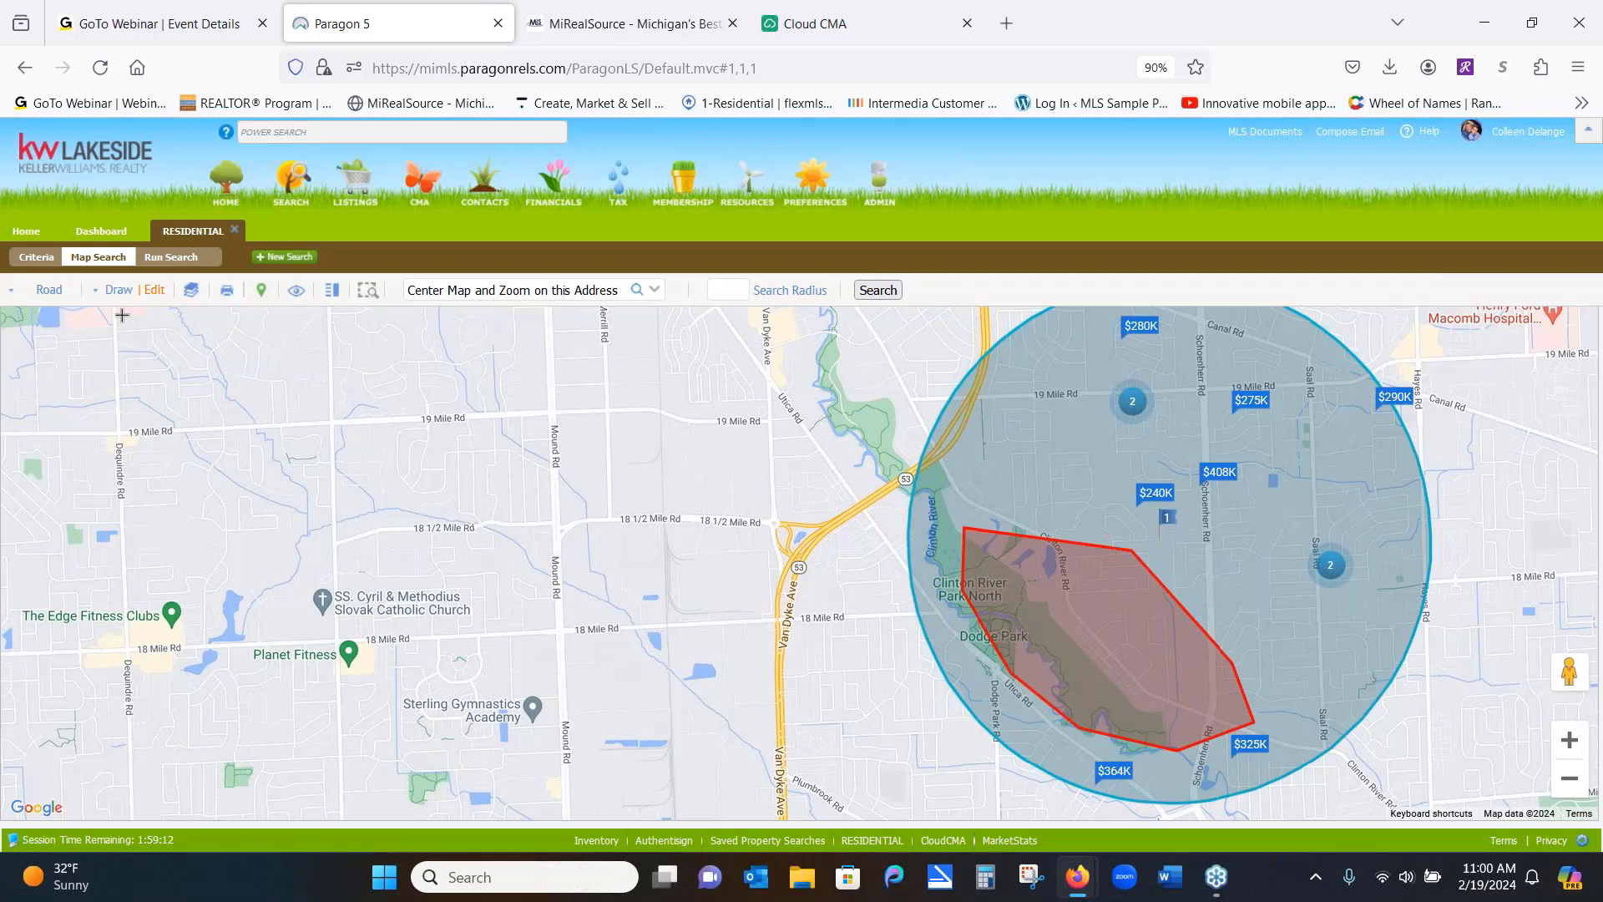
left_click(121, 315)
left_click(131, 644)
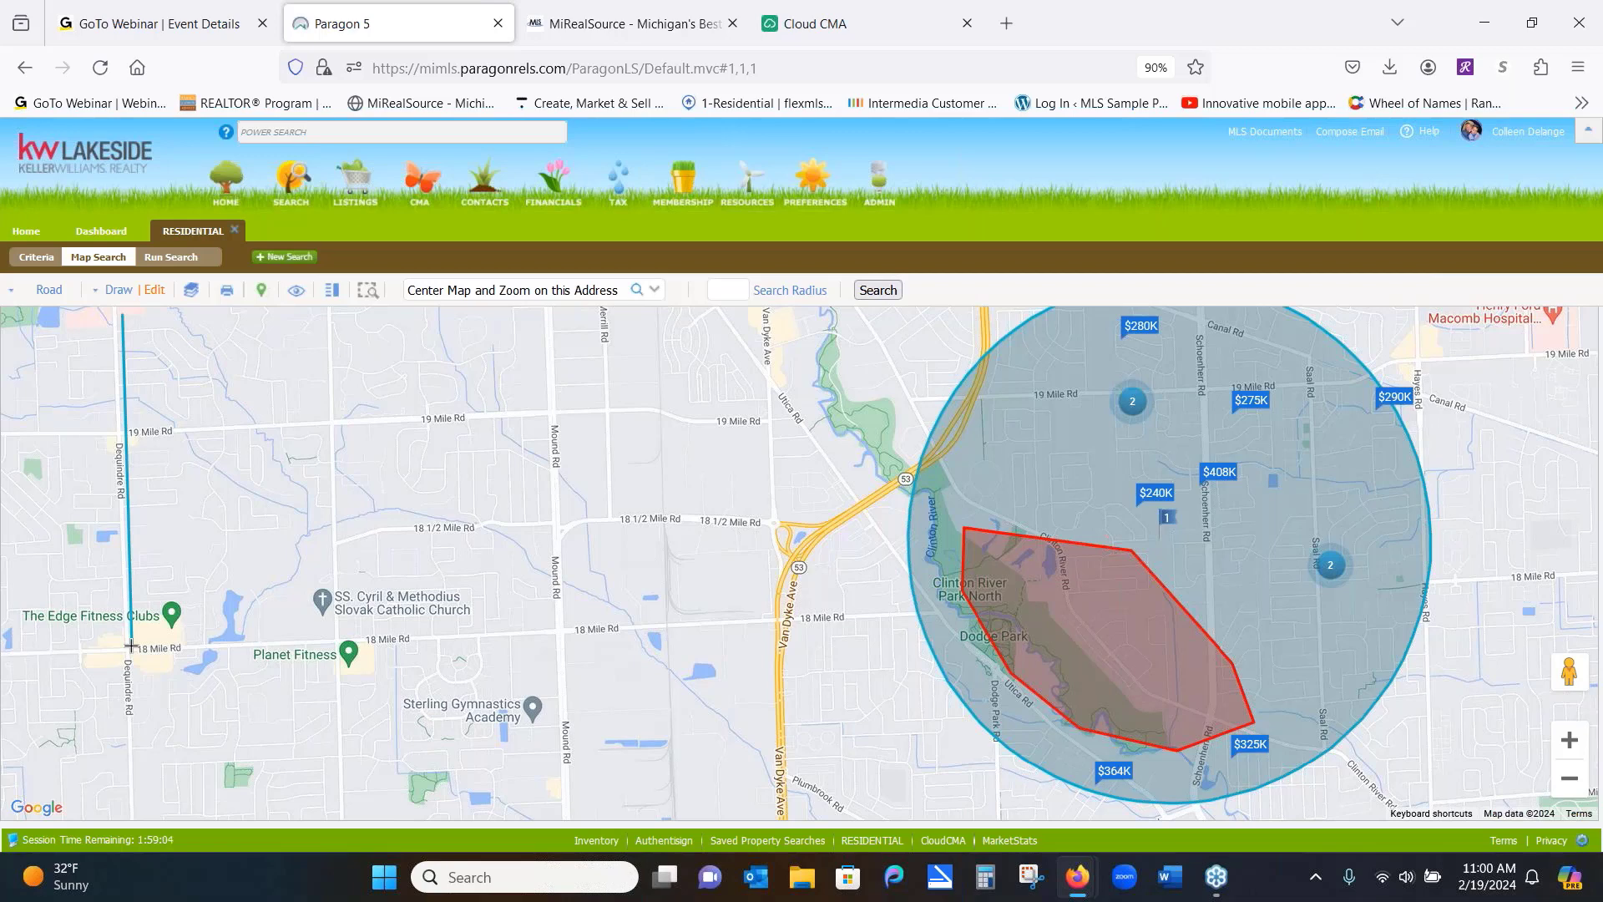
left_click(335, 641)
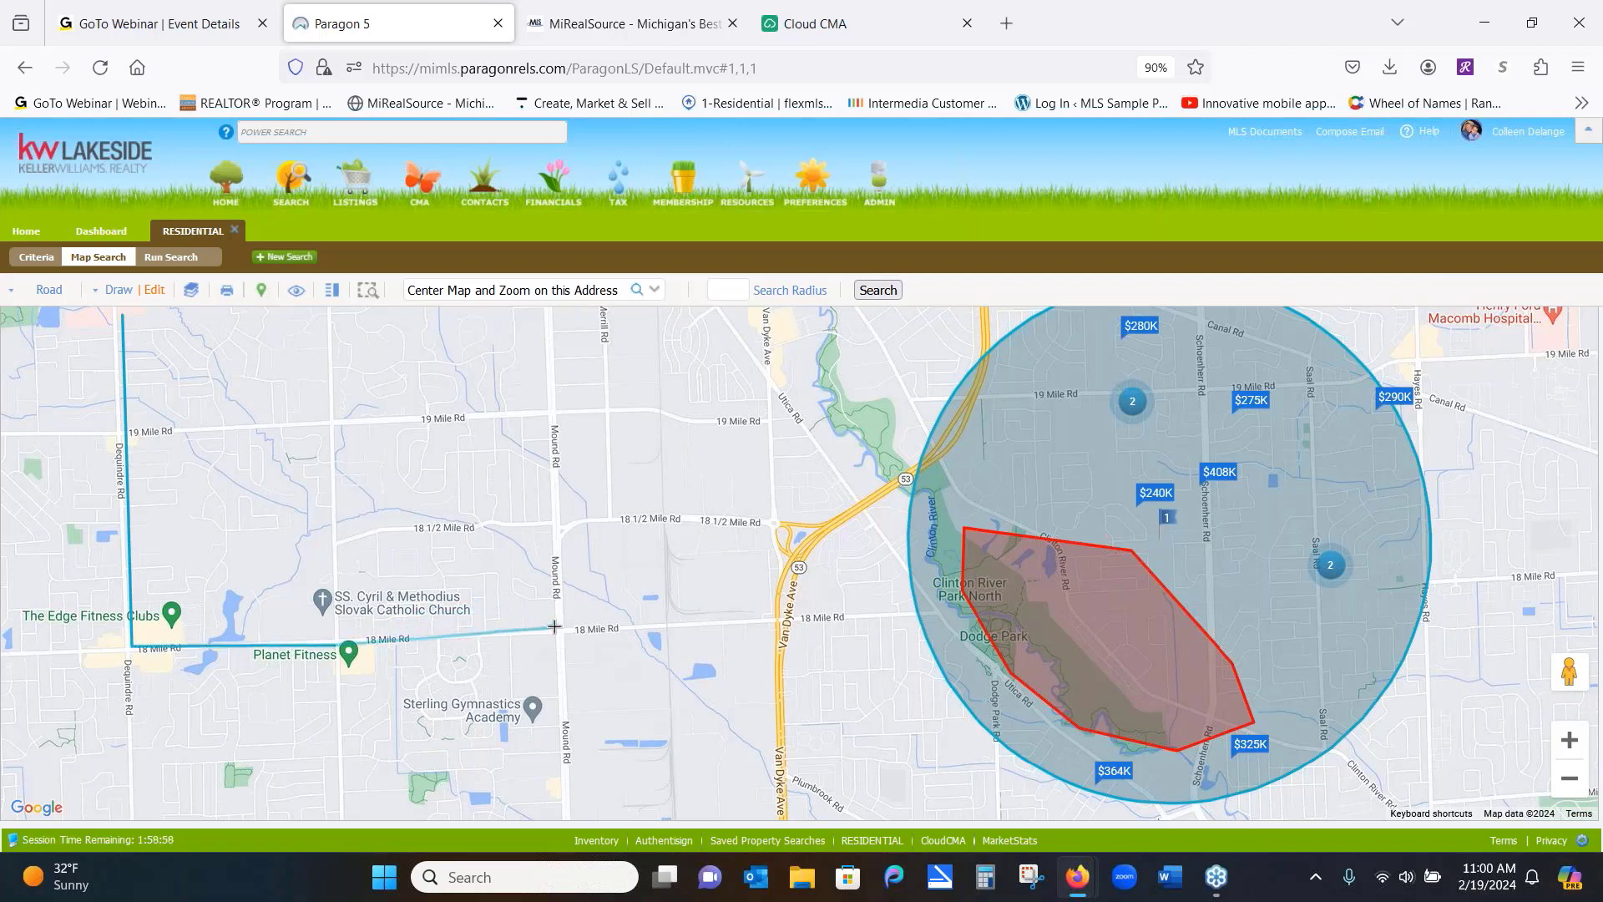
left_click(555, 626)
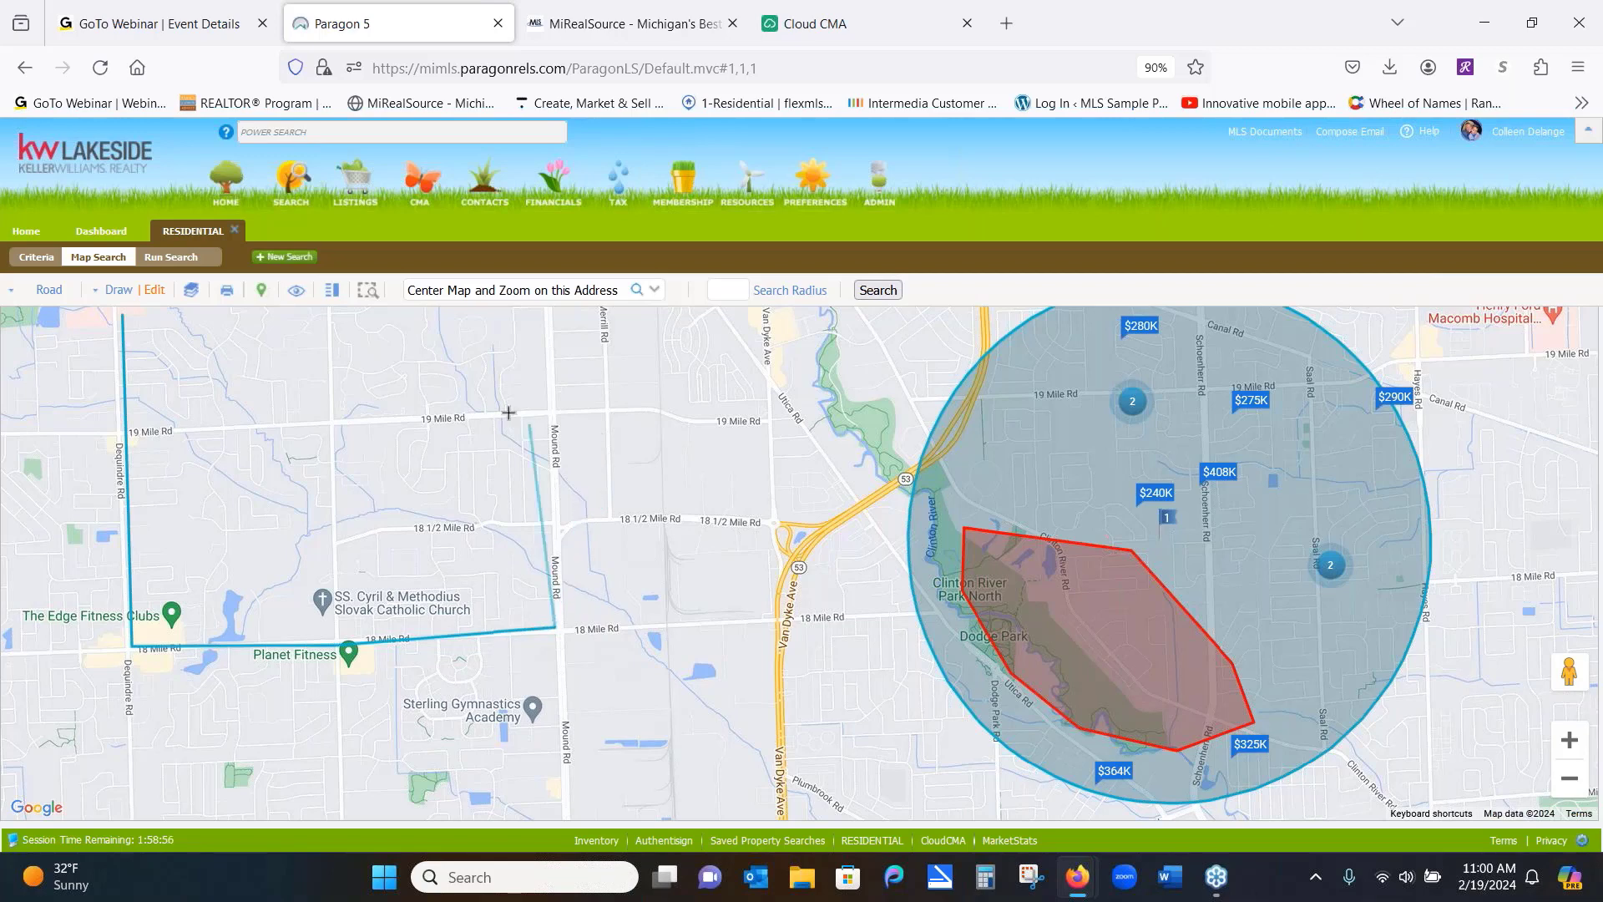
left_click(540, 420)
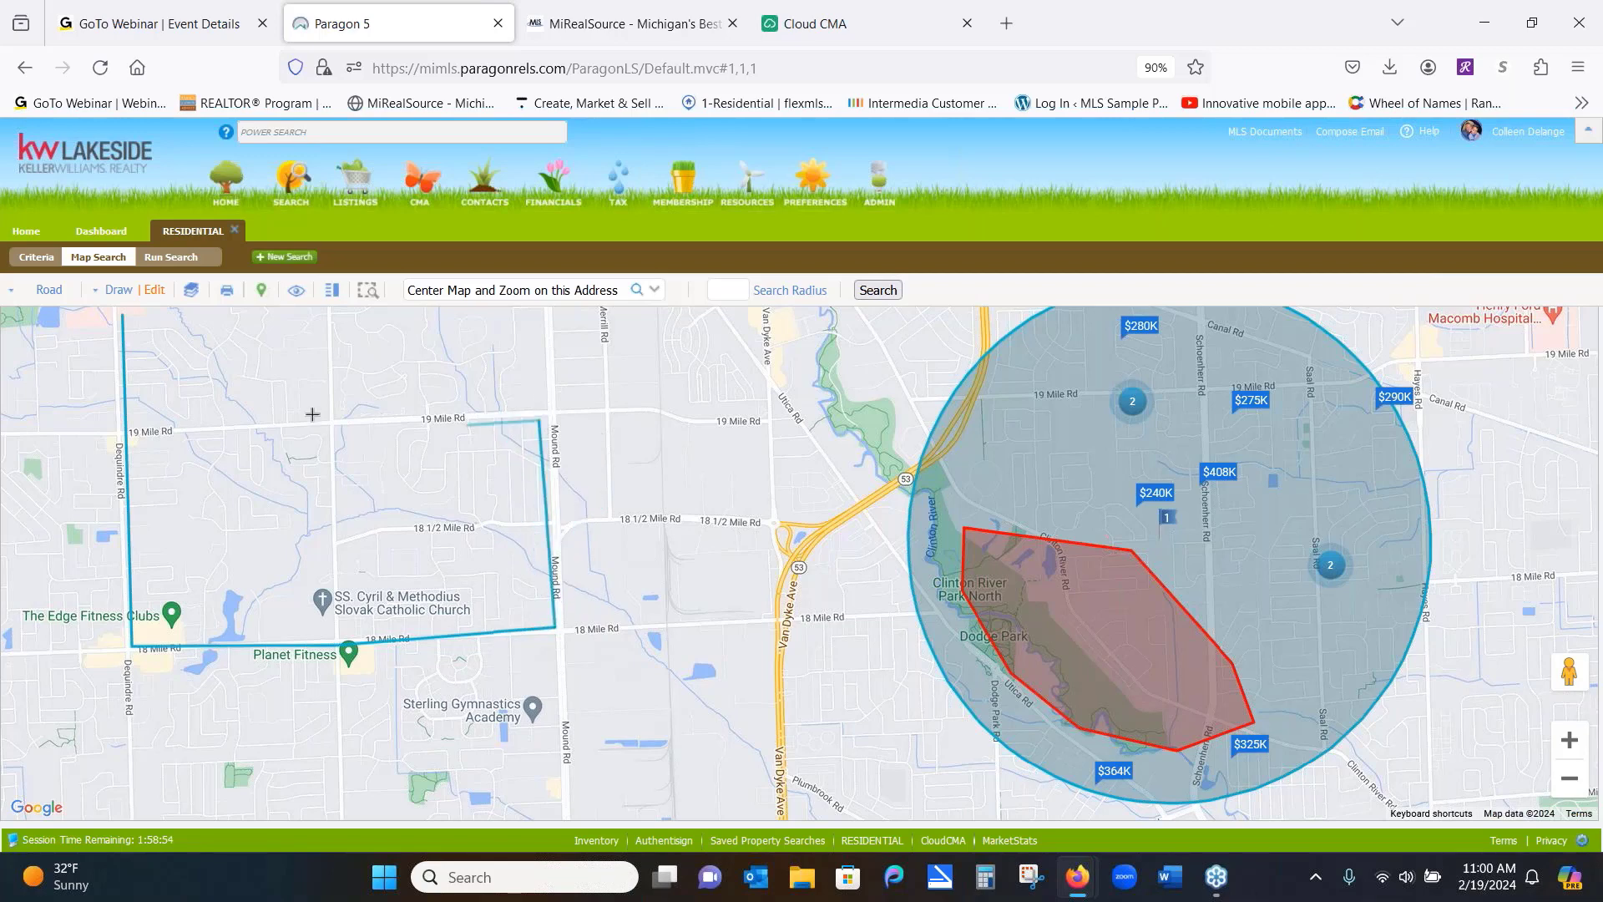
left_click(129, 329)
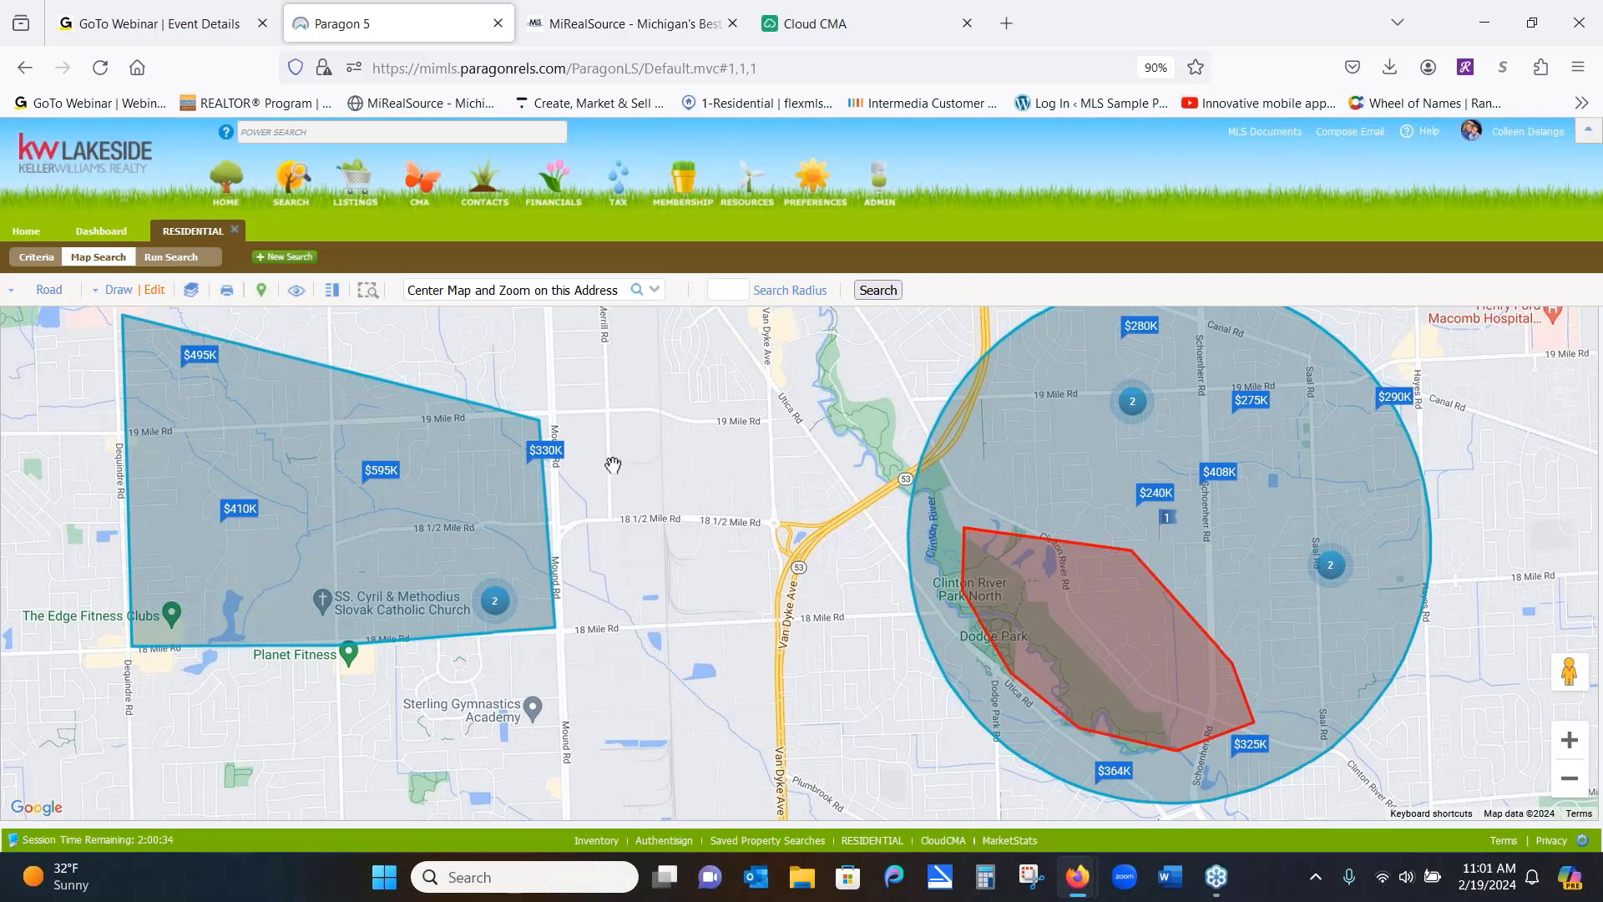
Delete the new polygon and the excluded park polygon, then zoom the map in one level
left_click(155, 291)
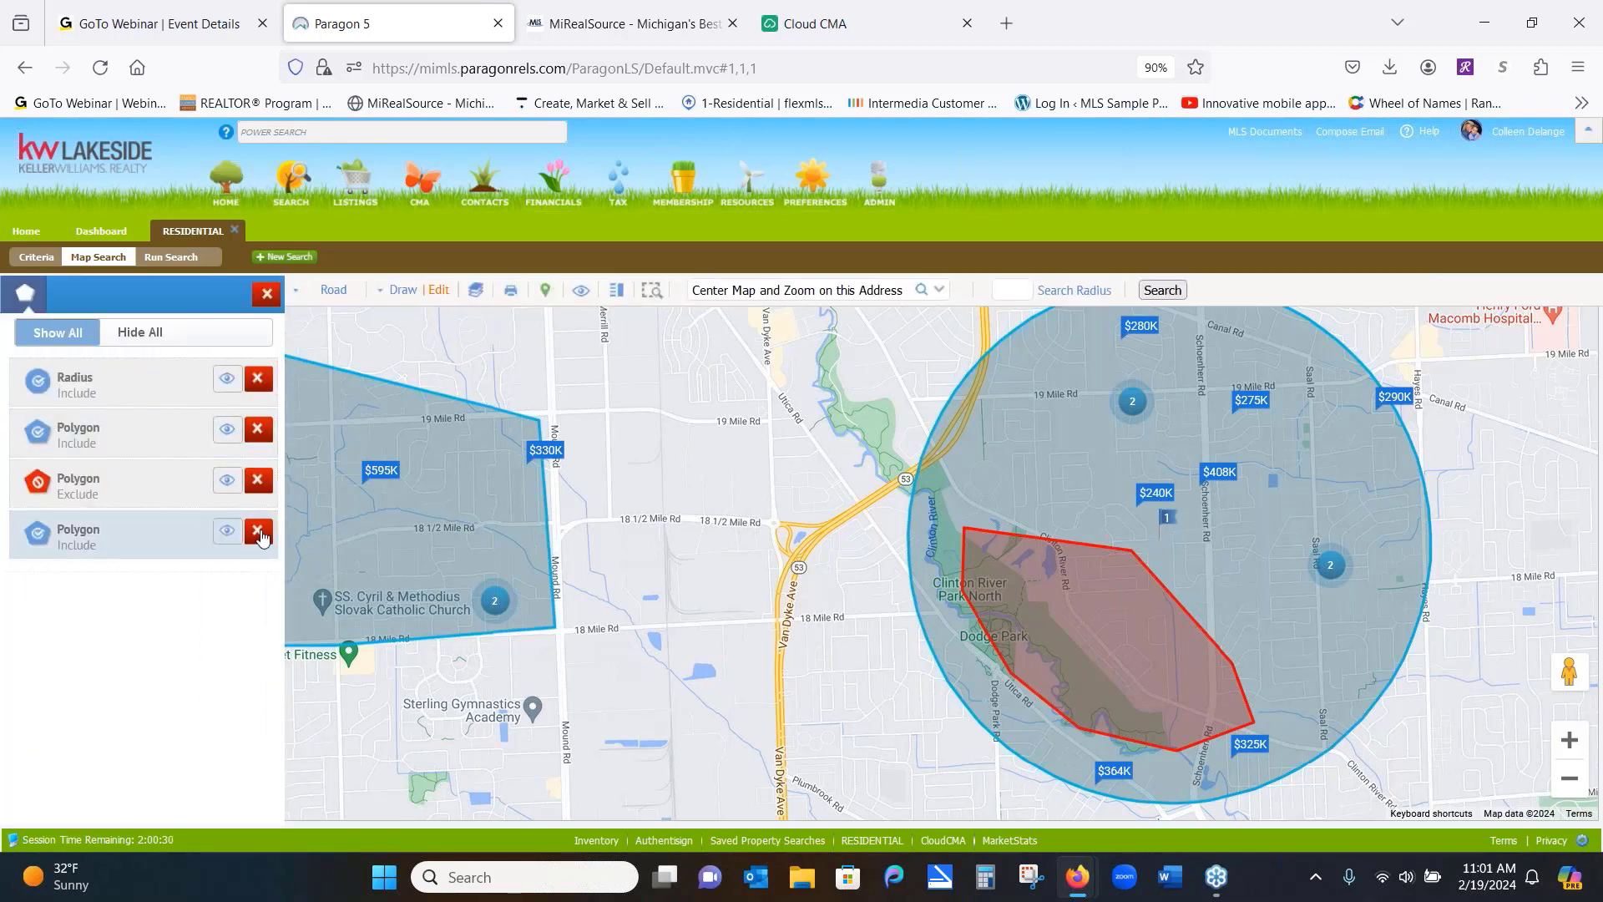
left_click(258, 530)
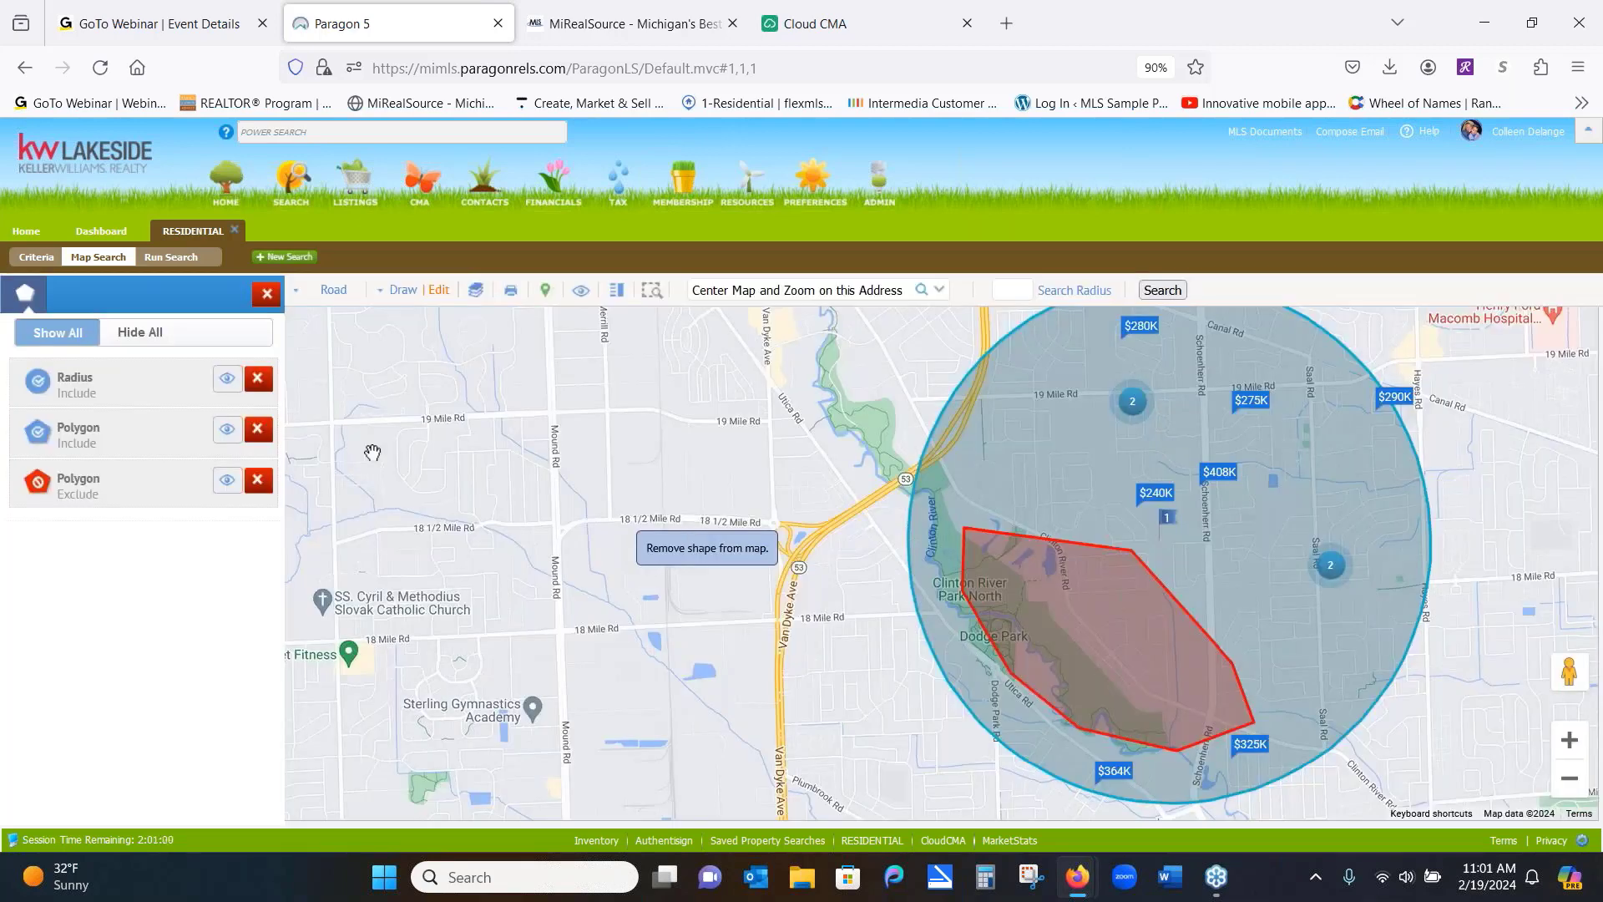
left_click(258, 480)
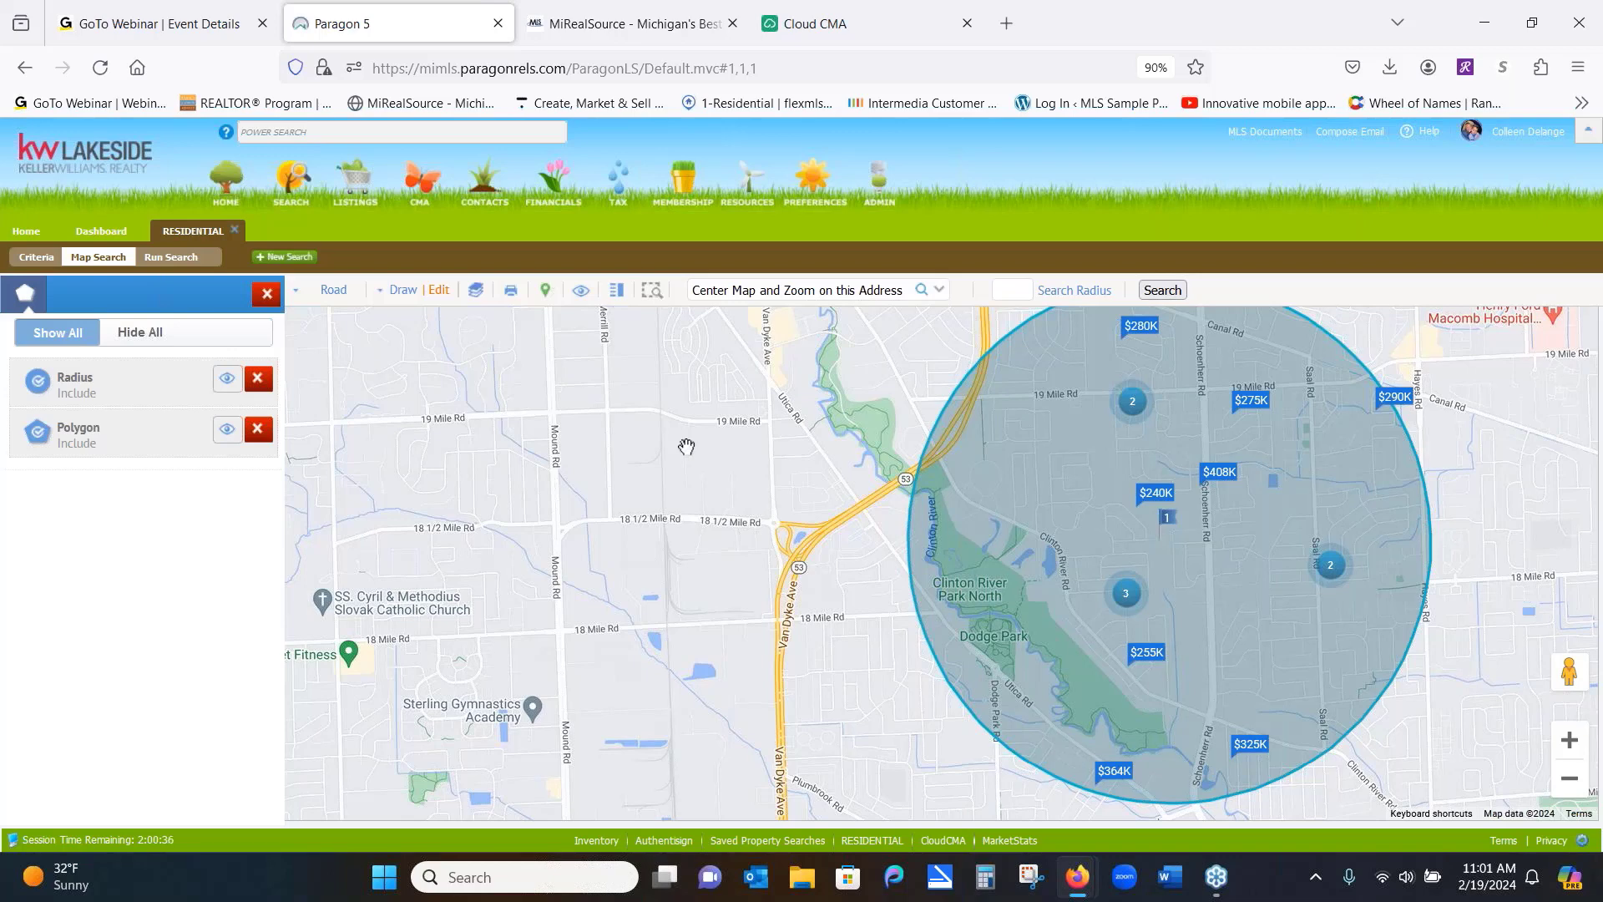
left_click(1570, 740)
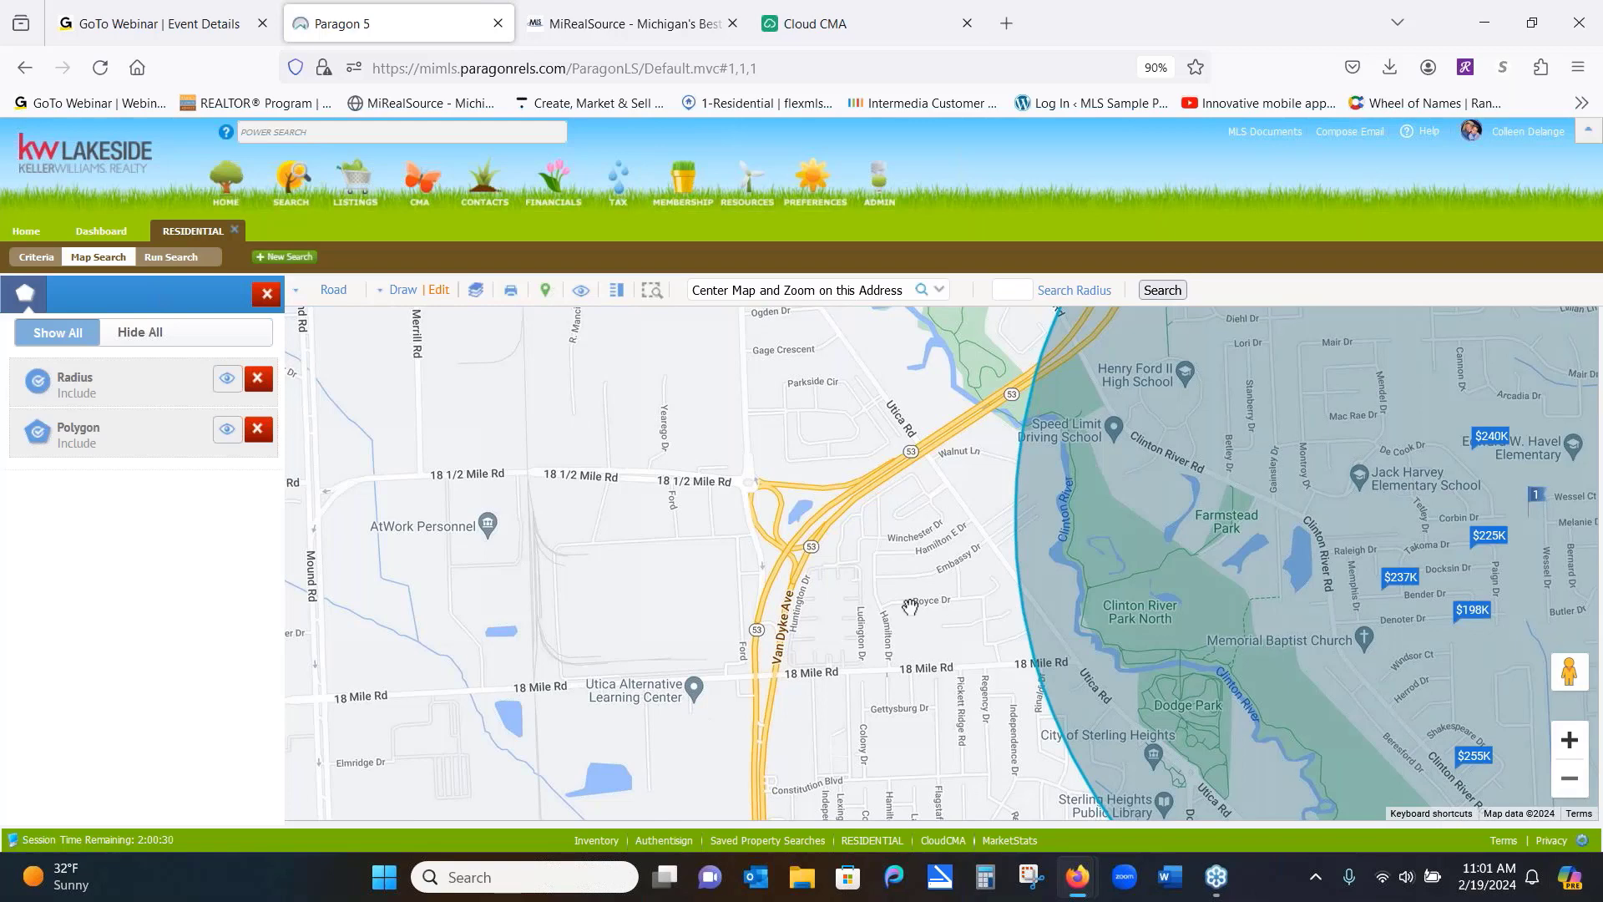
Turn on the Flood Plain layer to show its 100-year and 500-year zone legend
left_click(477, 292)
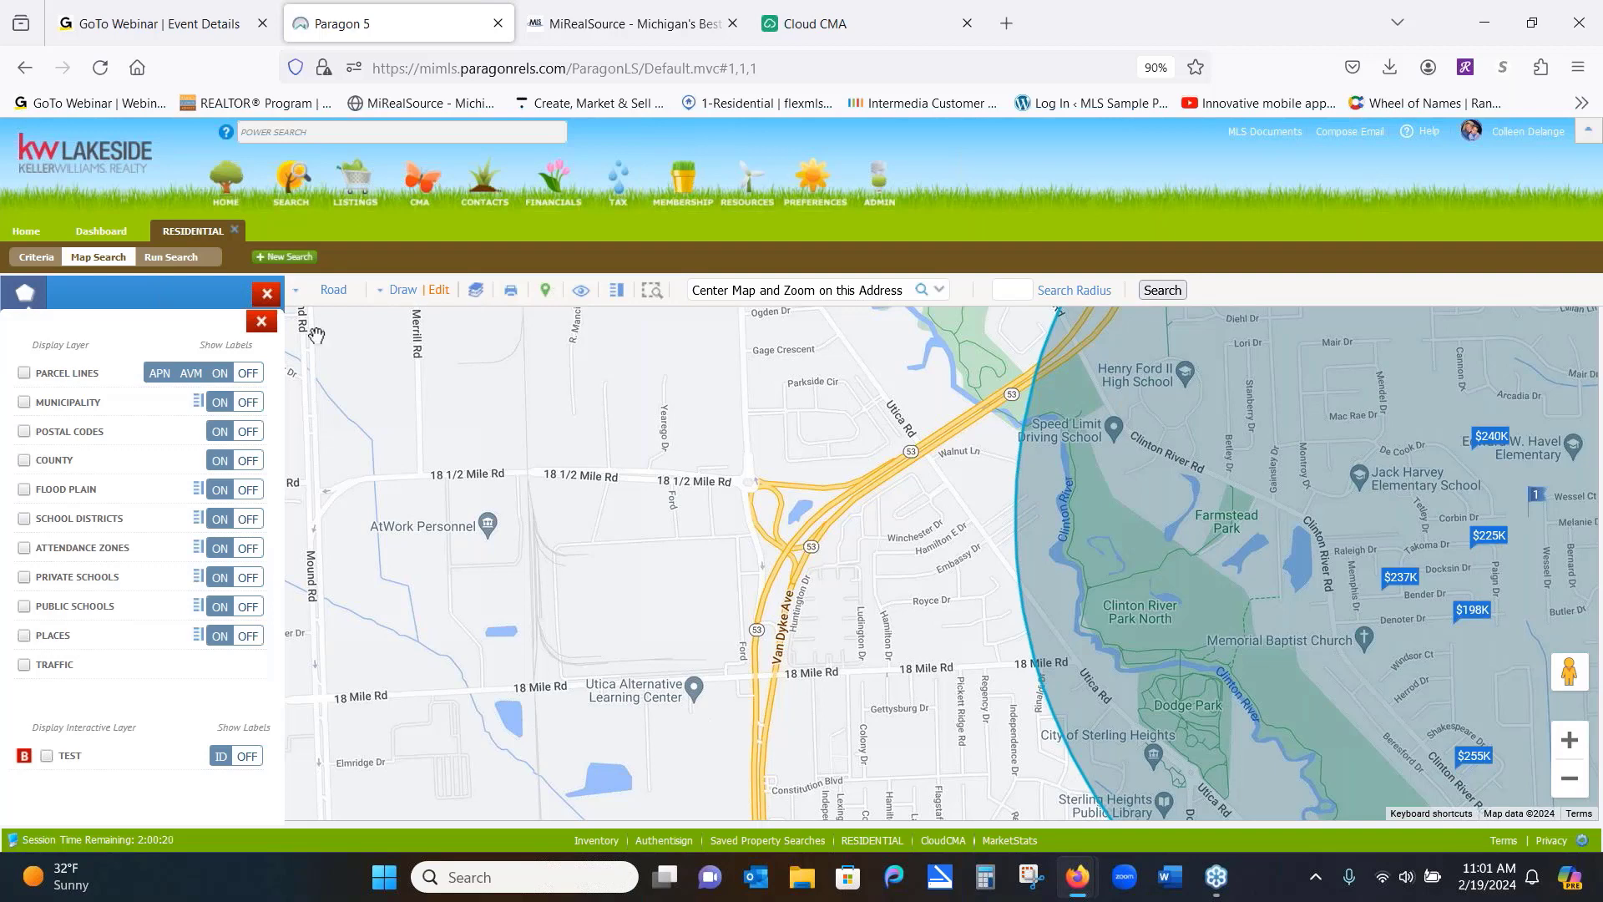
left_click(24, 490)
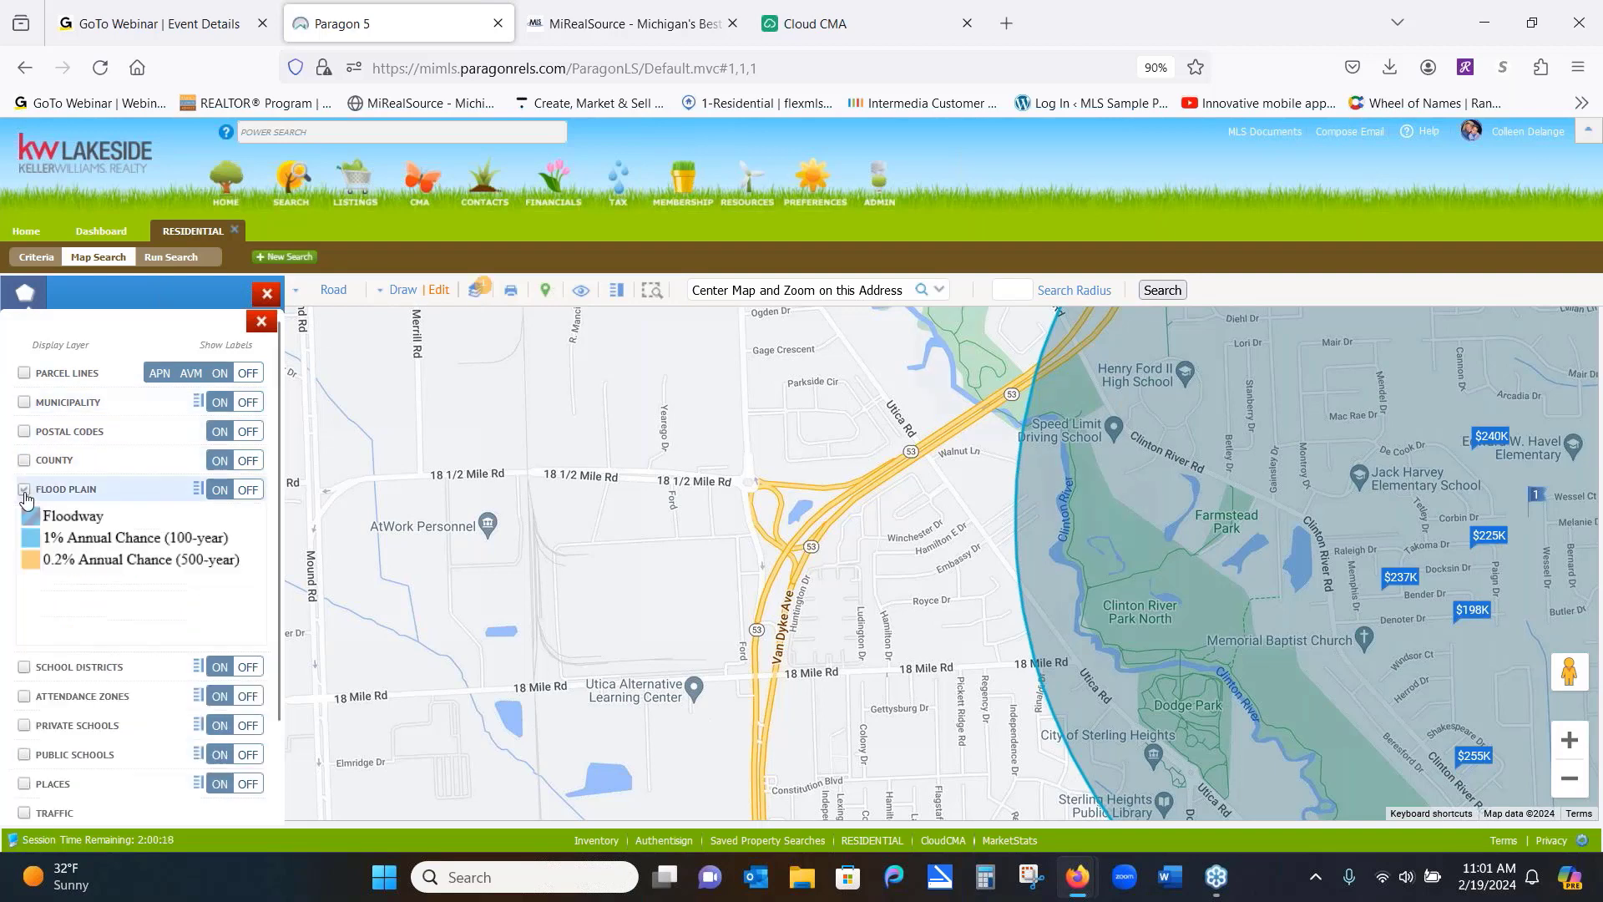
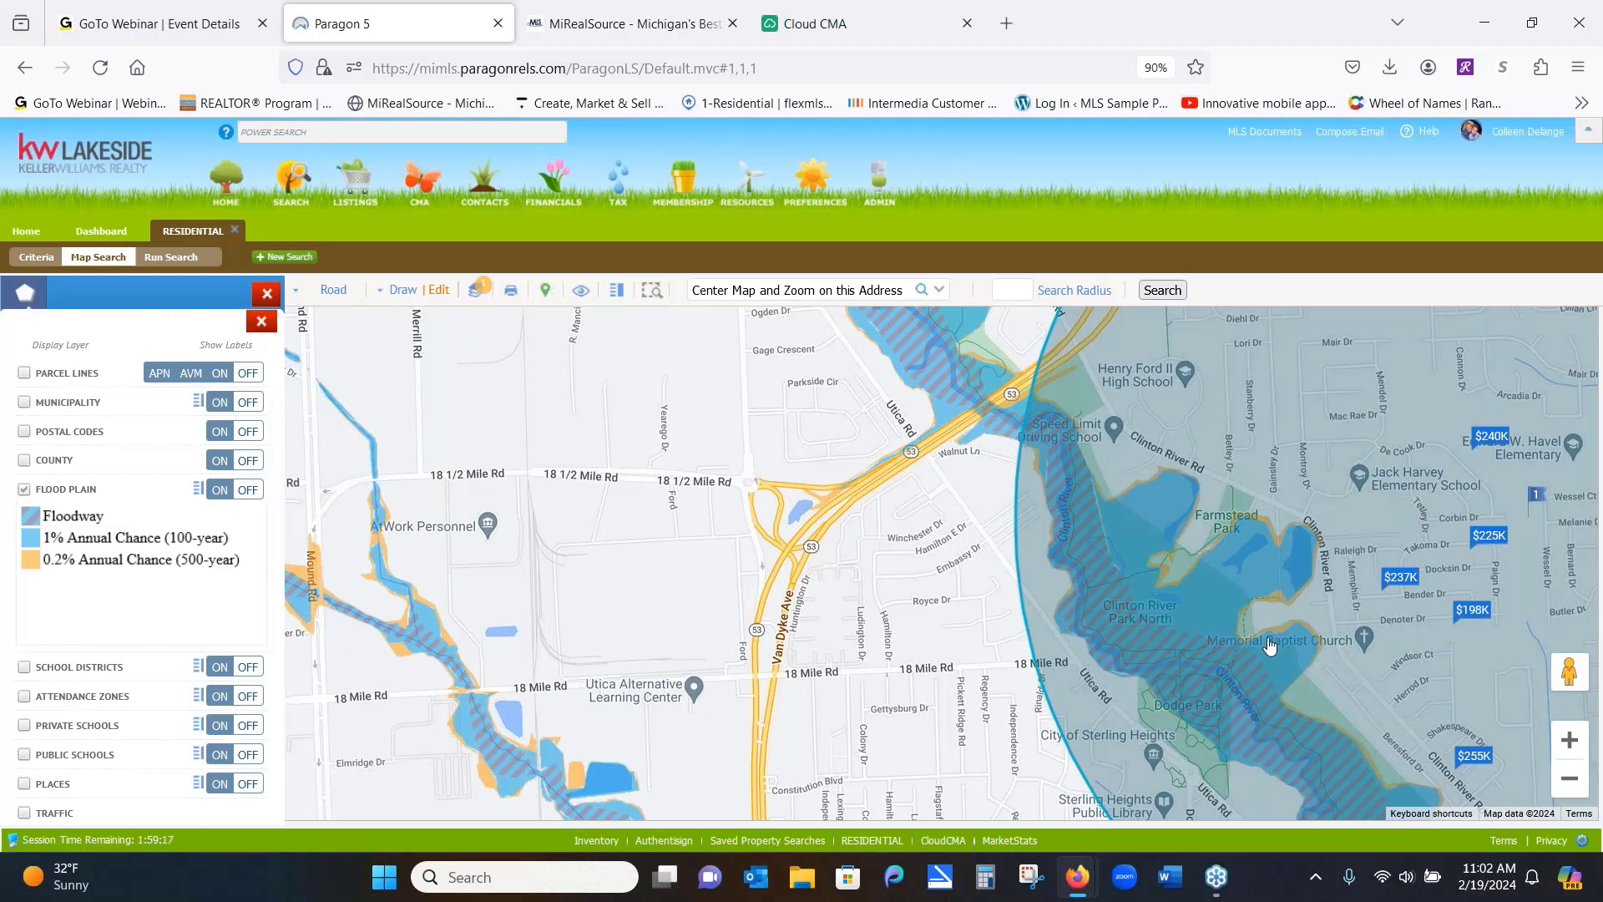
Zoom out to fit the whole search circle over the flood plain shading, then close both side panels
left_click(1570, 778)
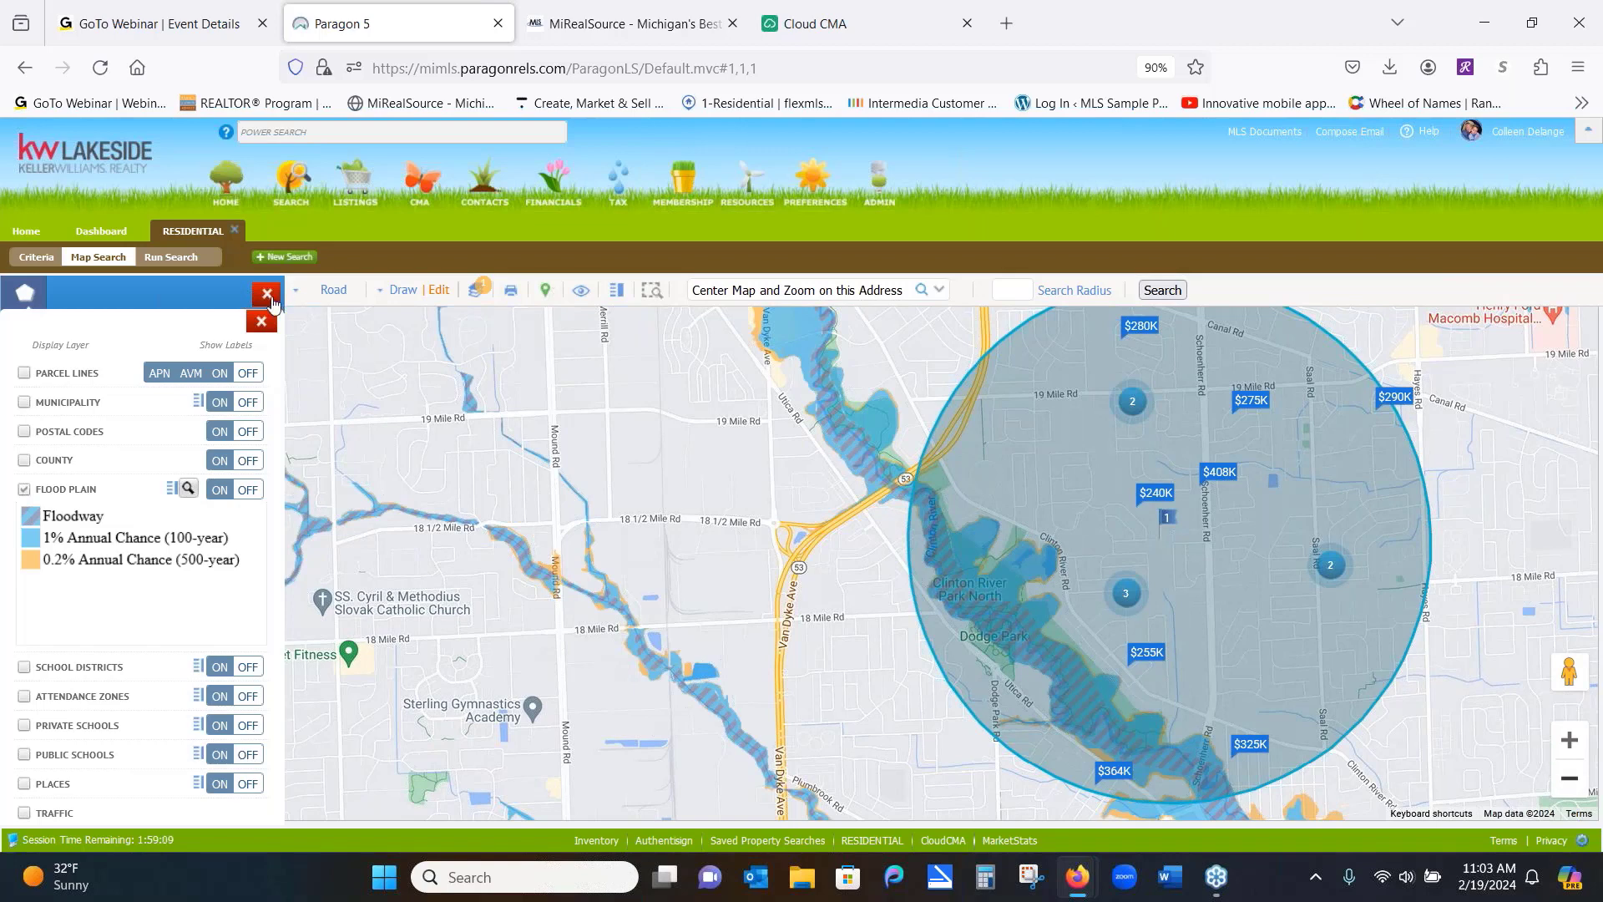
left_click(267, 294)
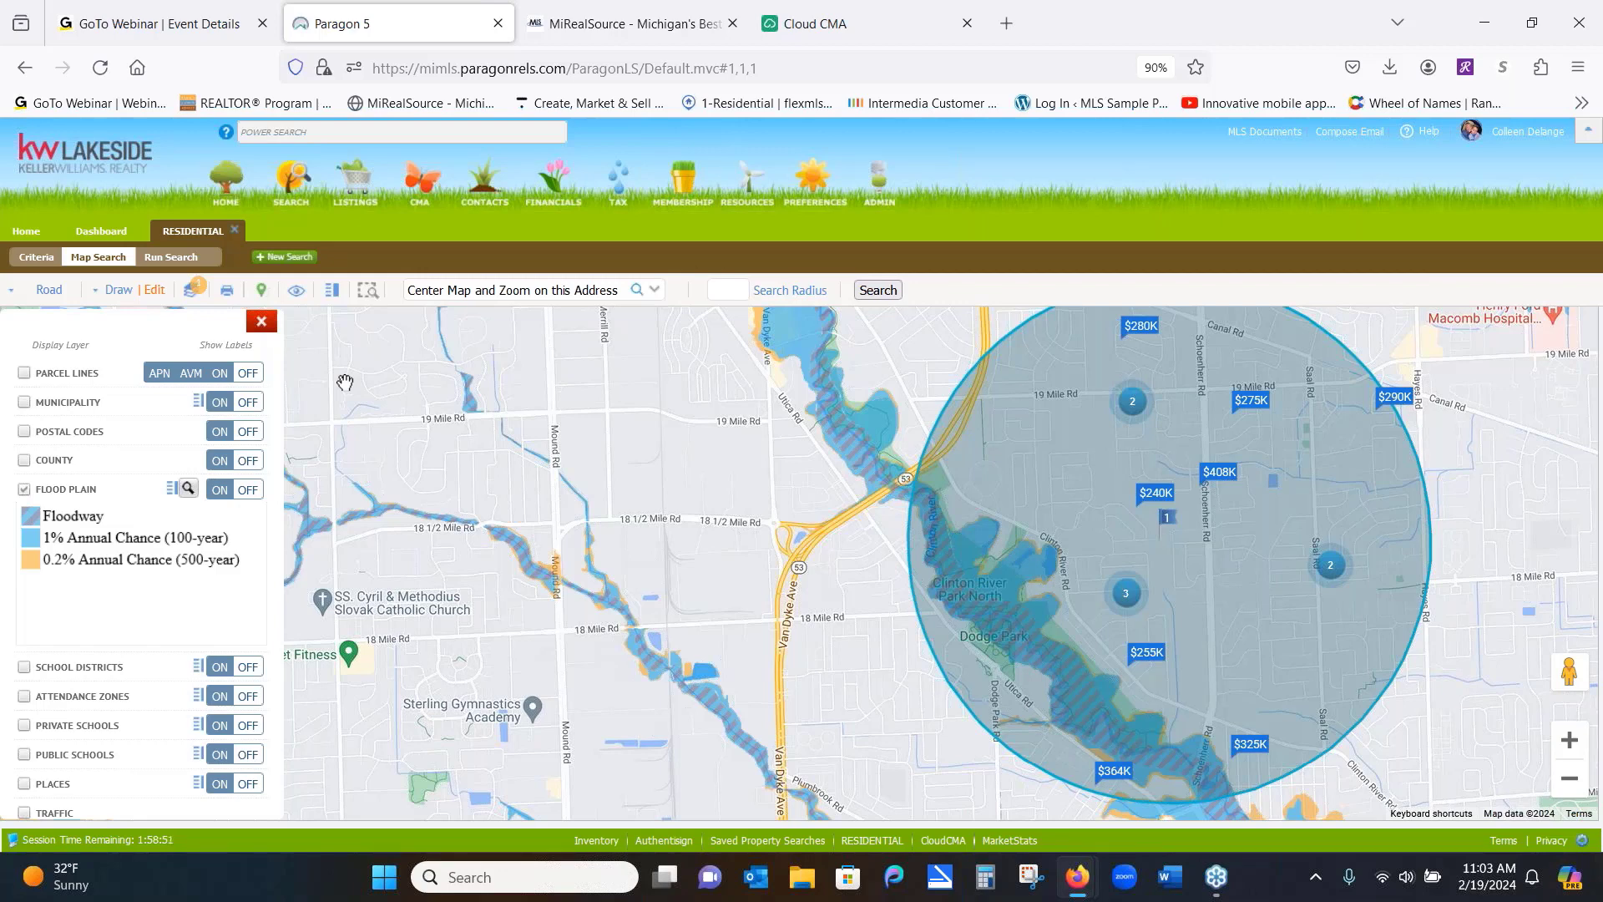
left_click(263, 323)
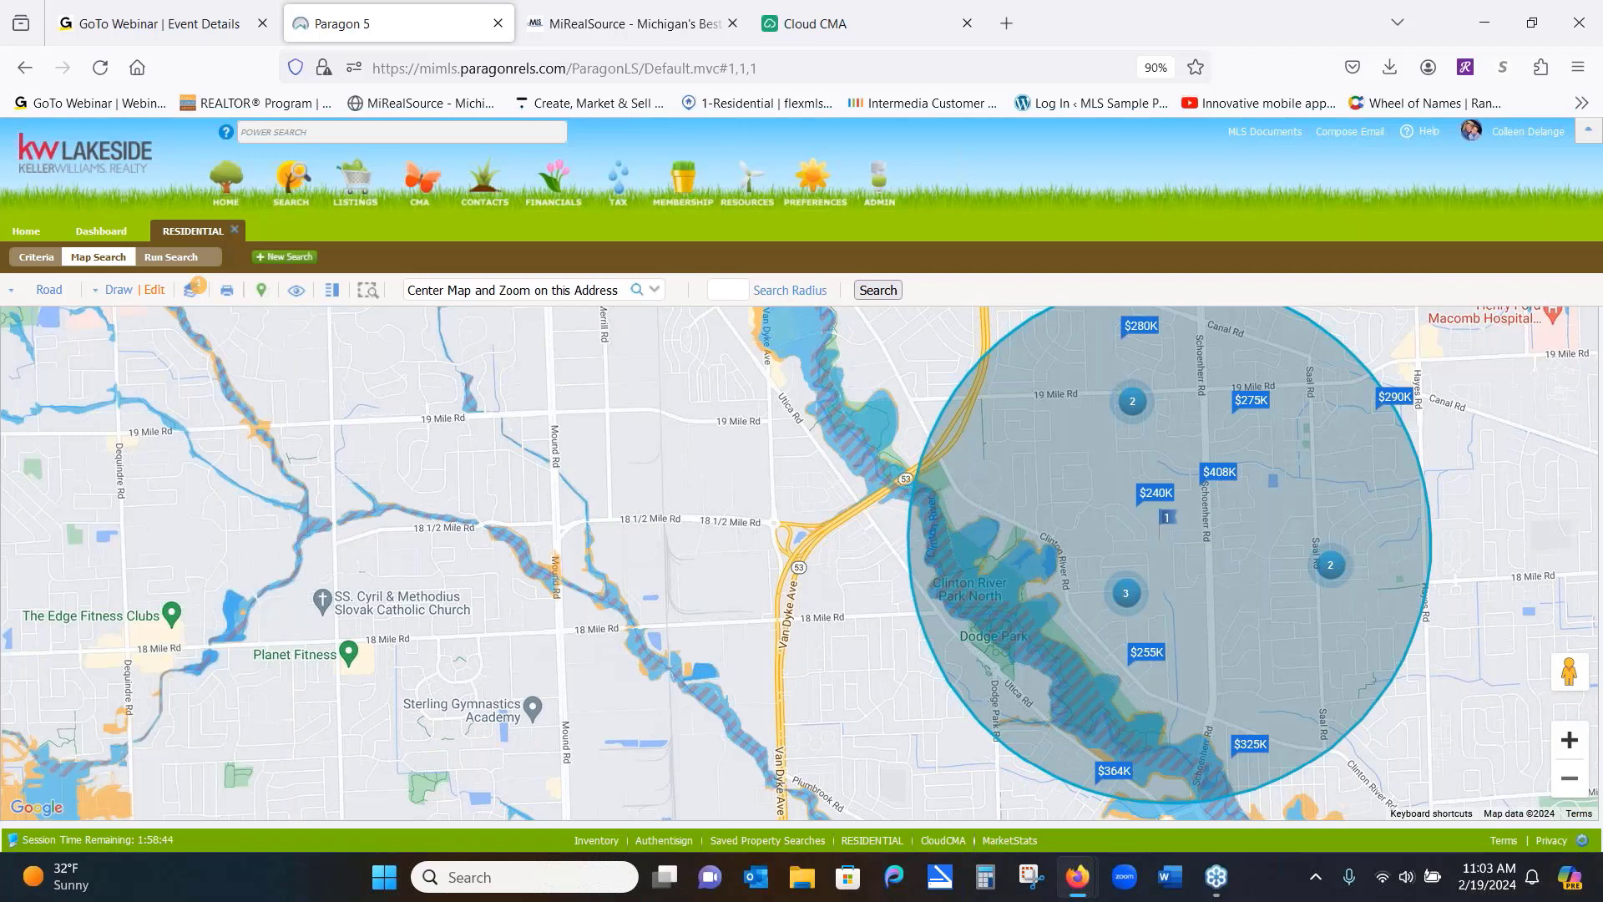
Zoom out one more level and swap the Flood Plain layer for Municipality boundary shading
left_click(1569, 778)
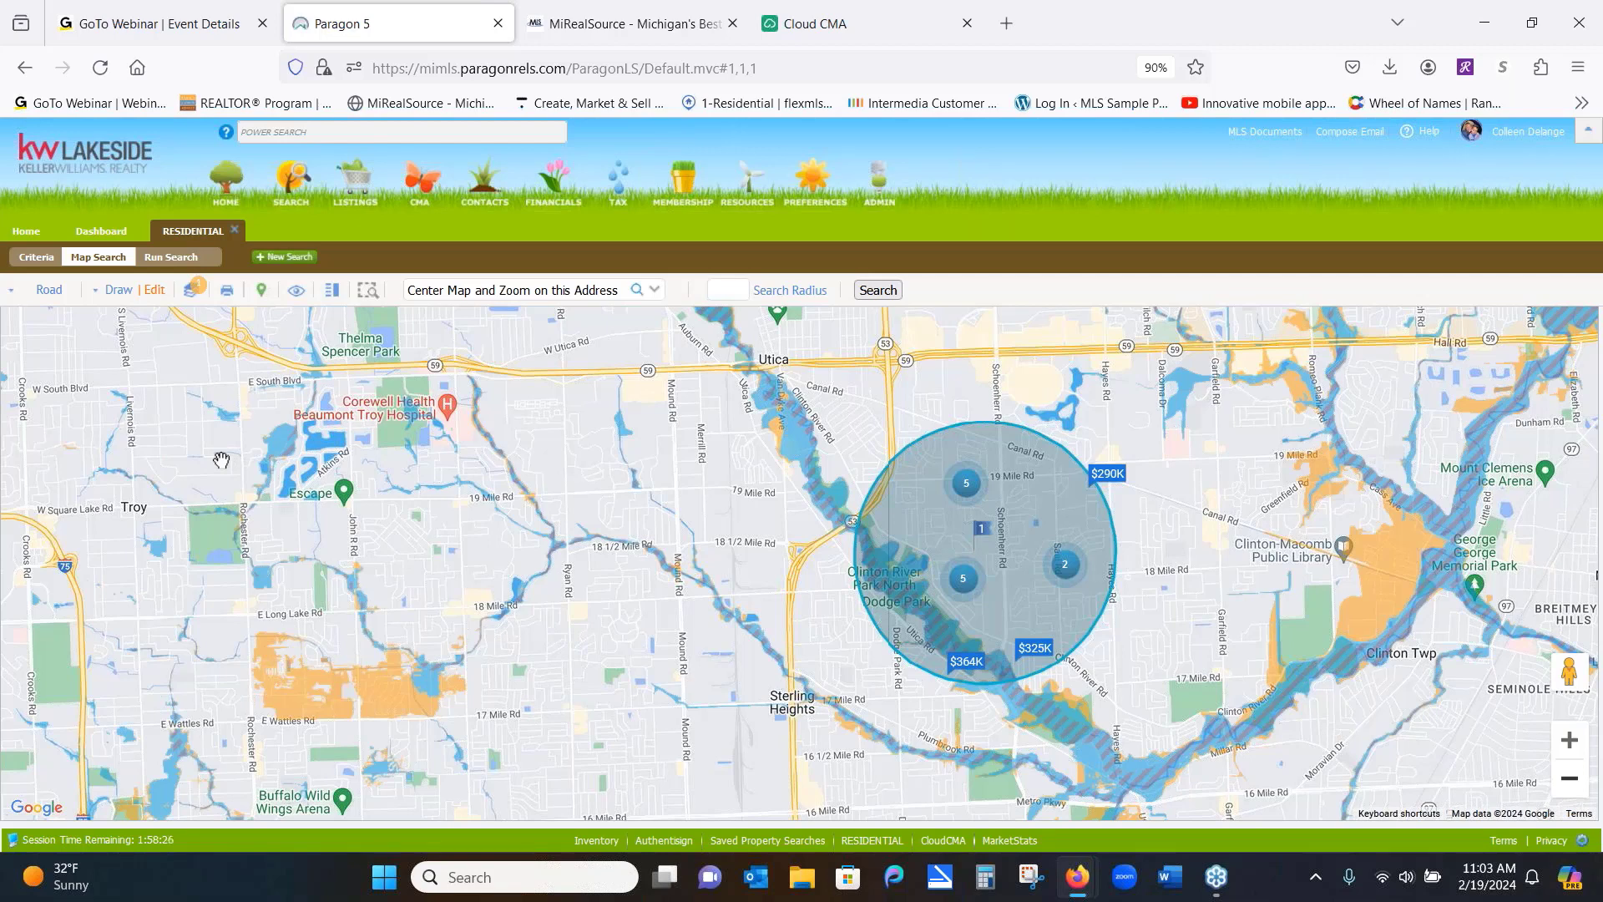
left_click(193, 292)
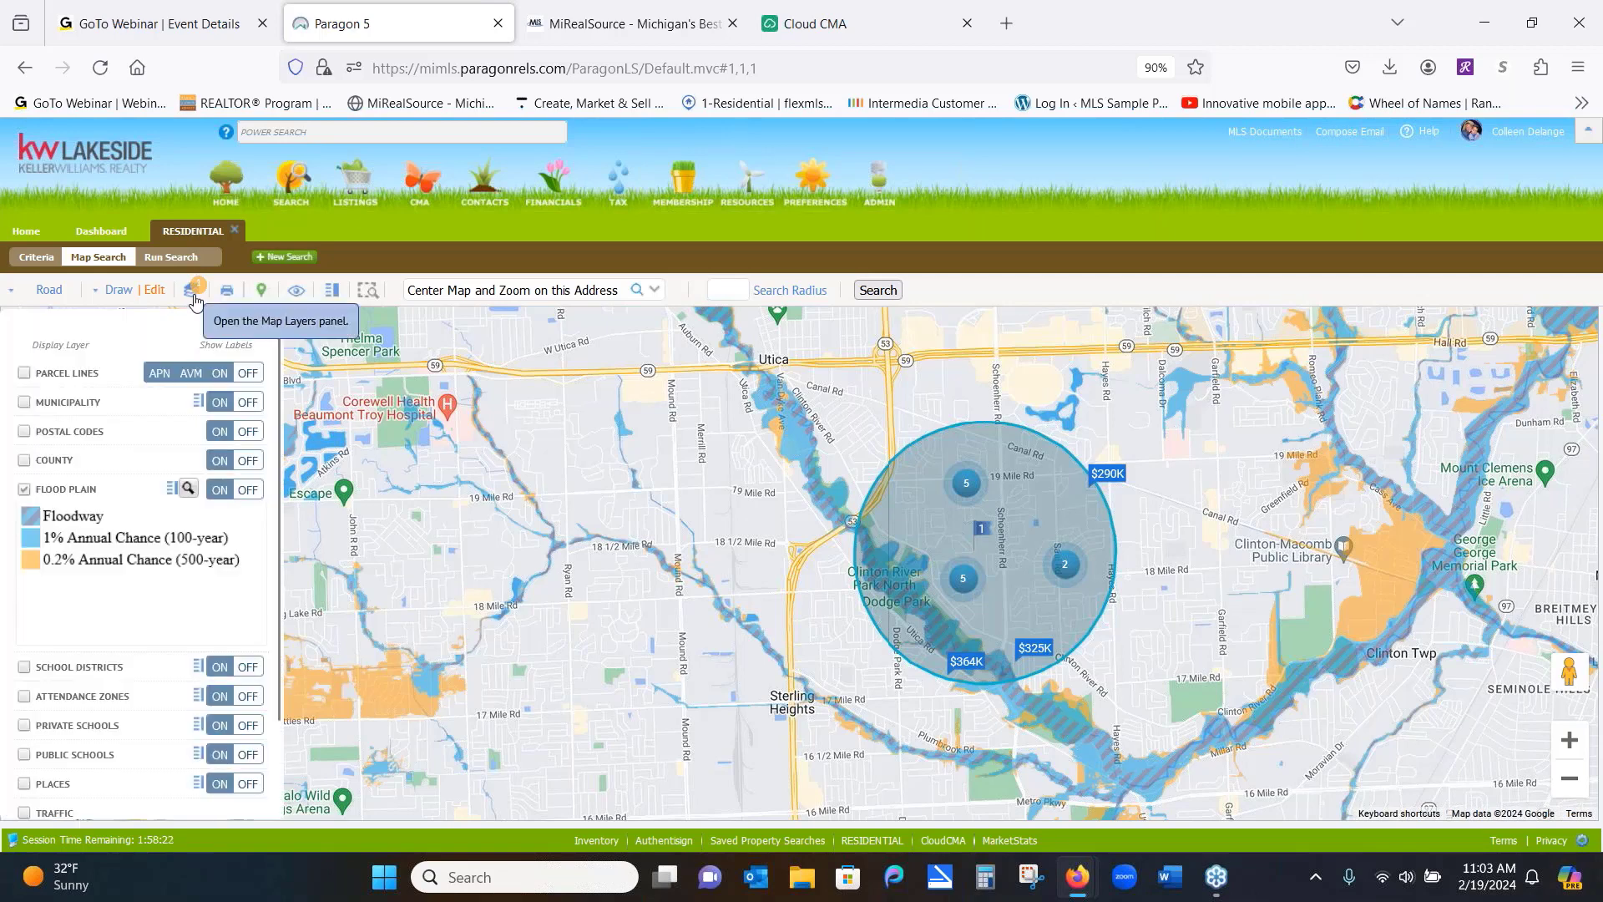
left_click(25, 490)
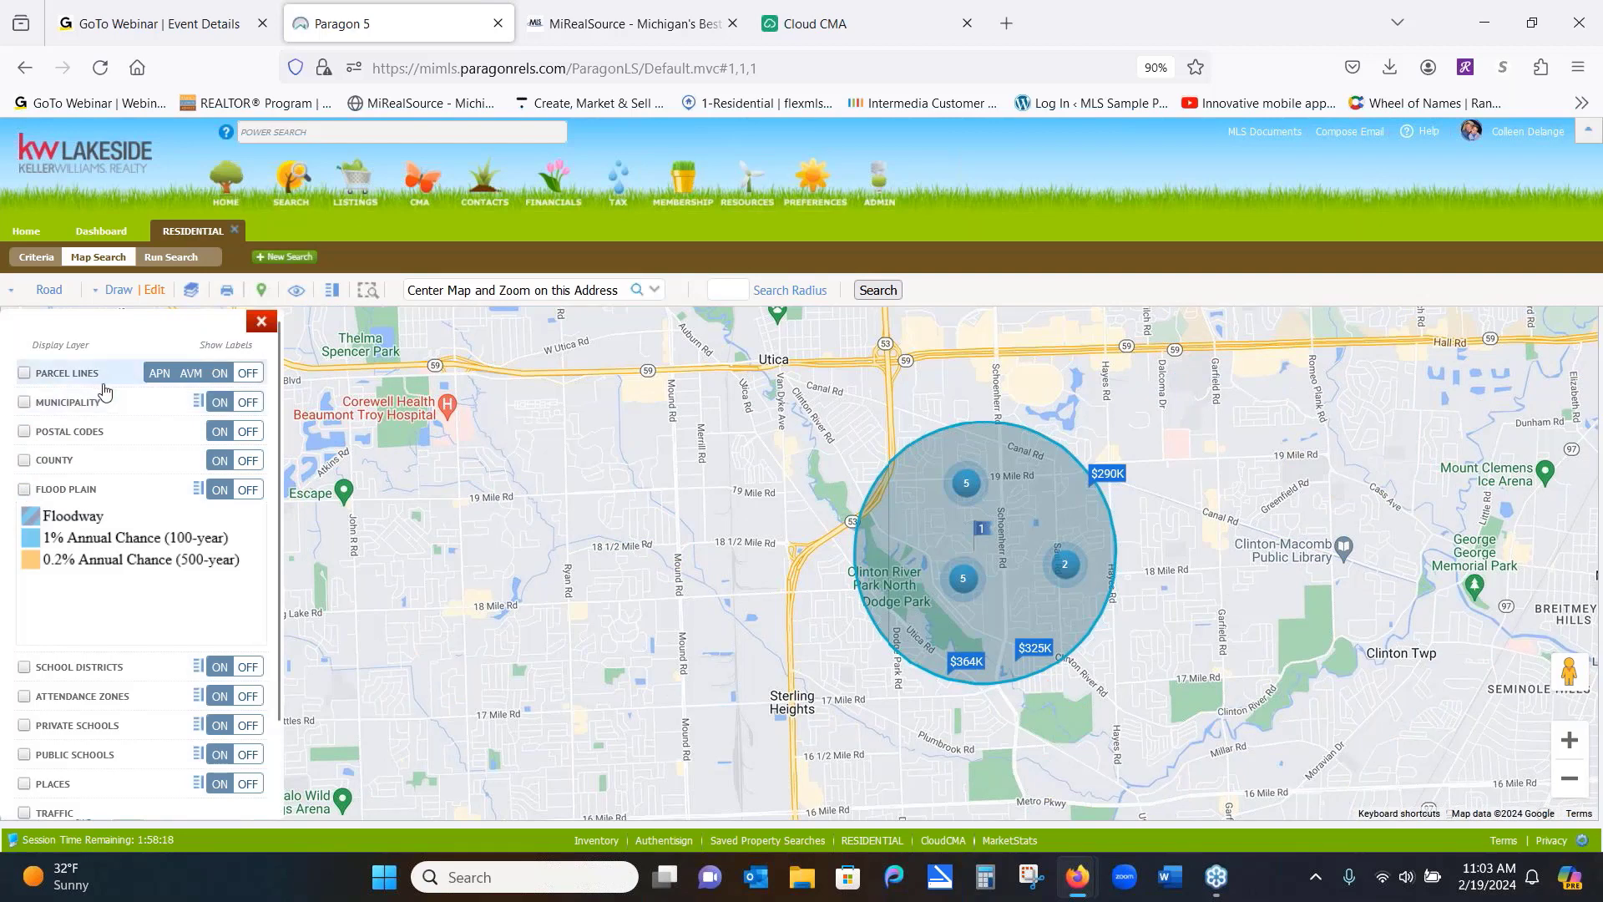
left_click(24, 403)
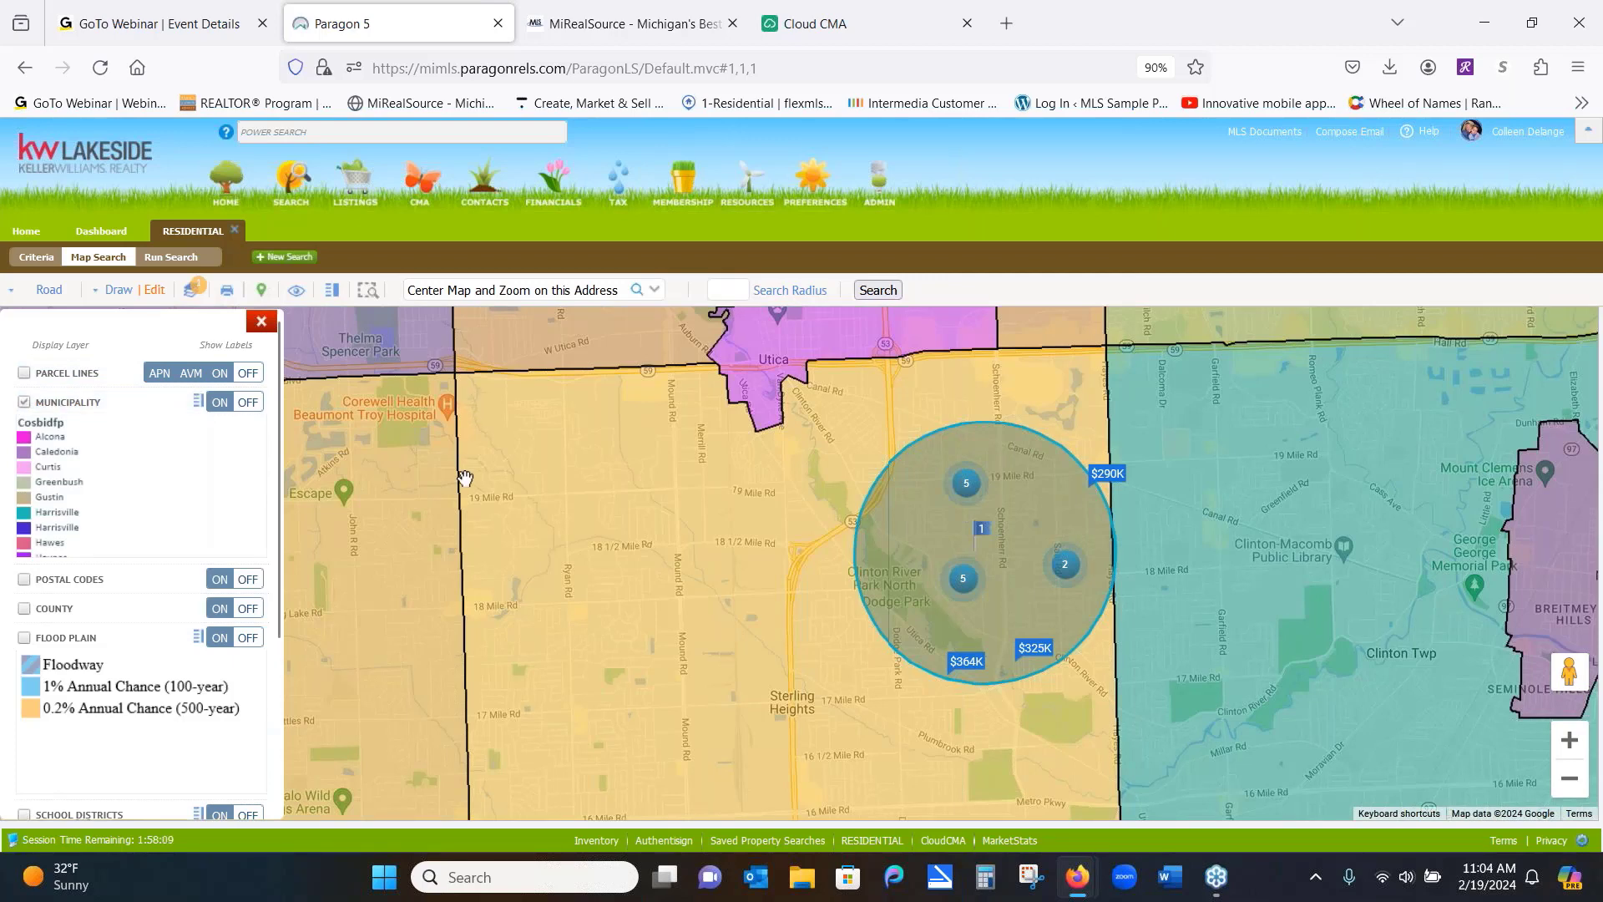
Turn on Municipality labels, then switch Municipality off and toggle the County layer on and off
left_click(218, 402)
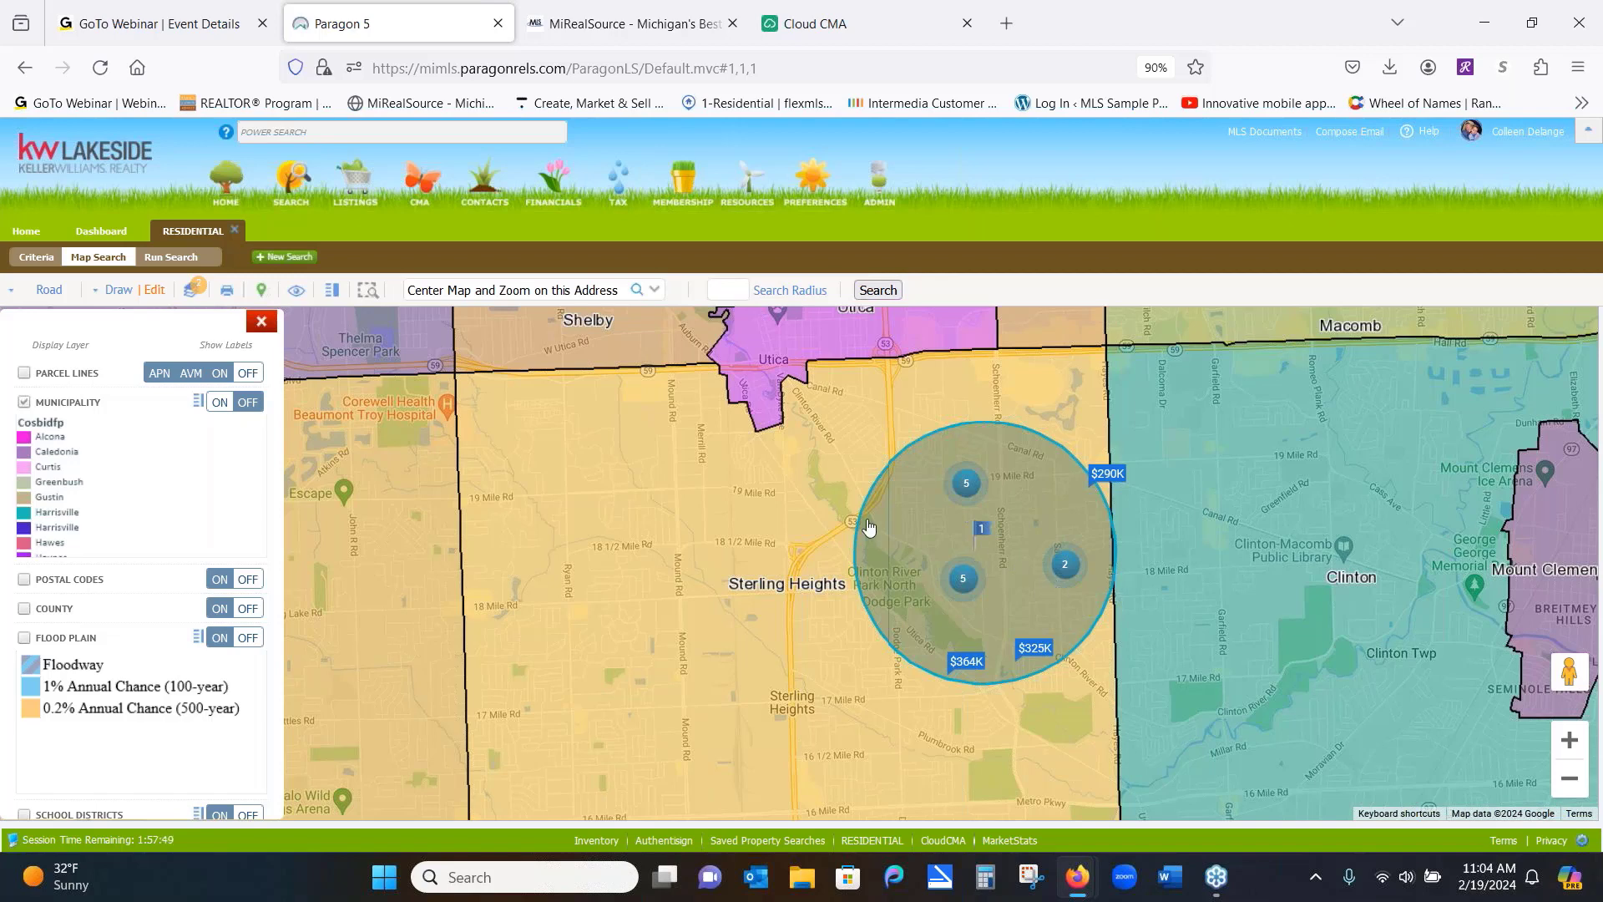
left_click(24, 402)
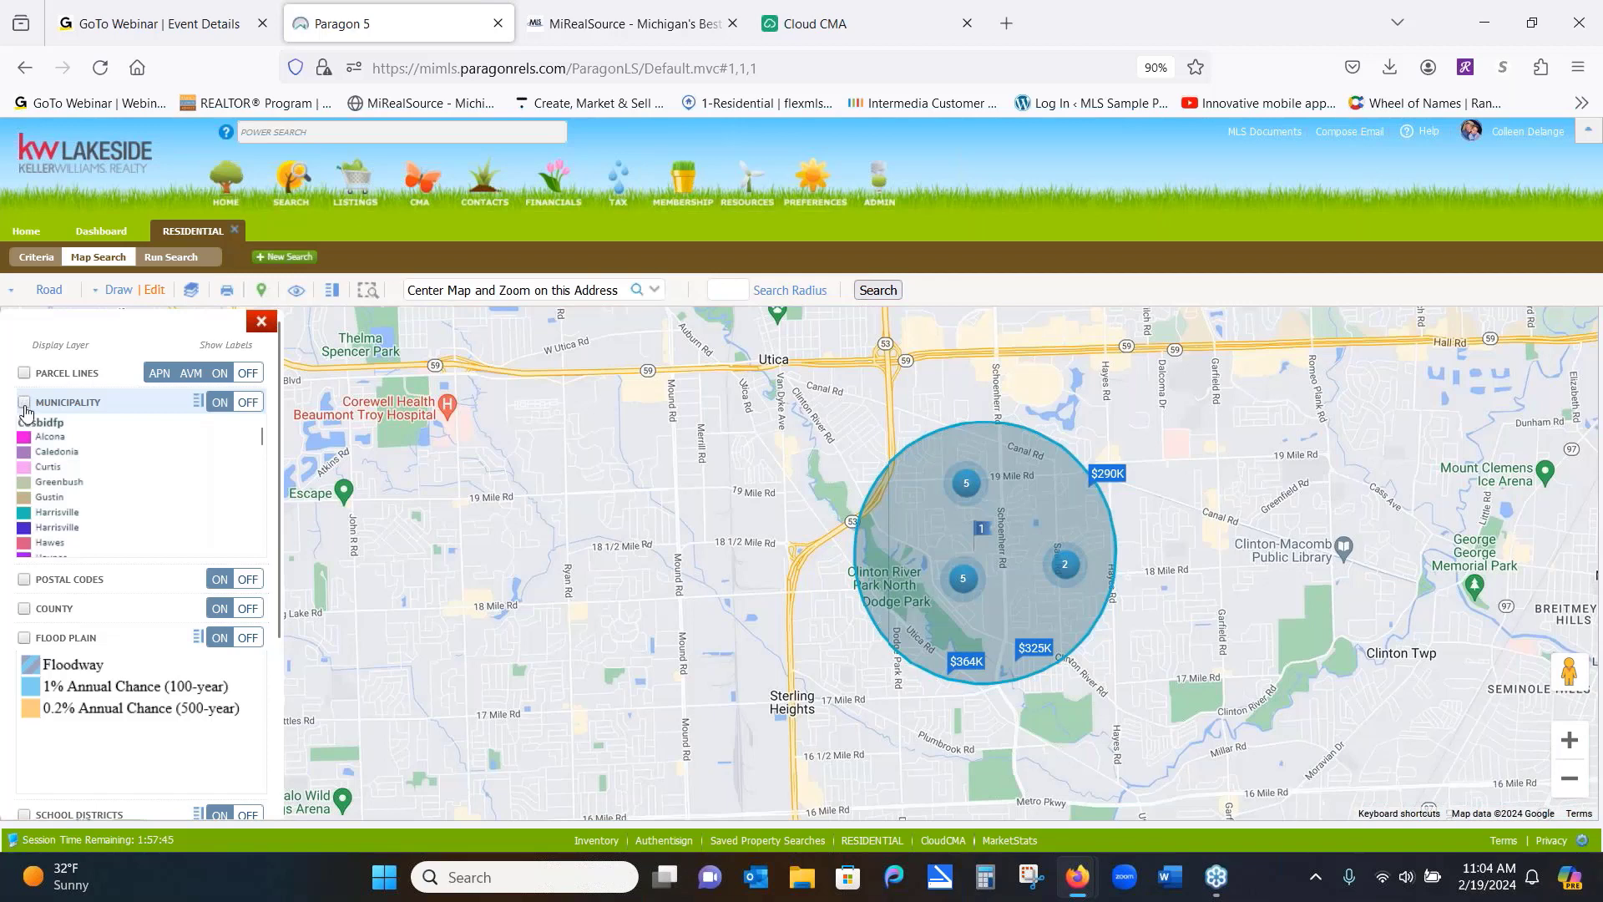
left_click(23, 613)
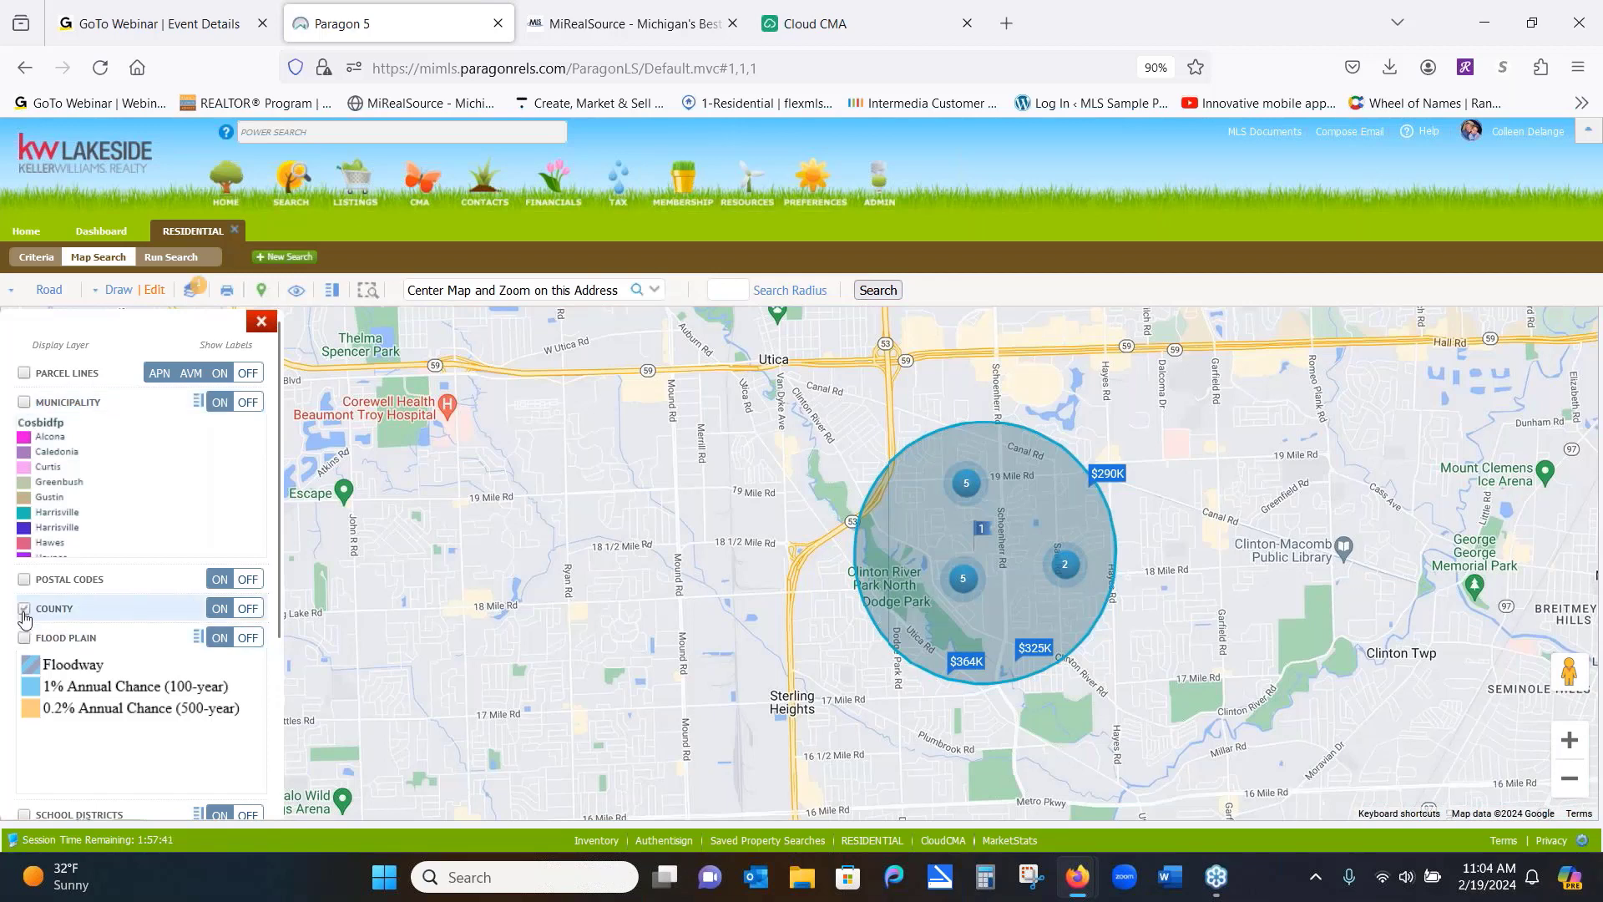
left_click(23, 614)
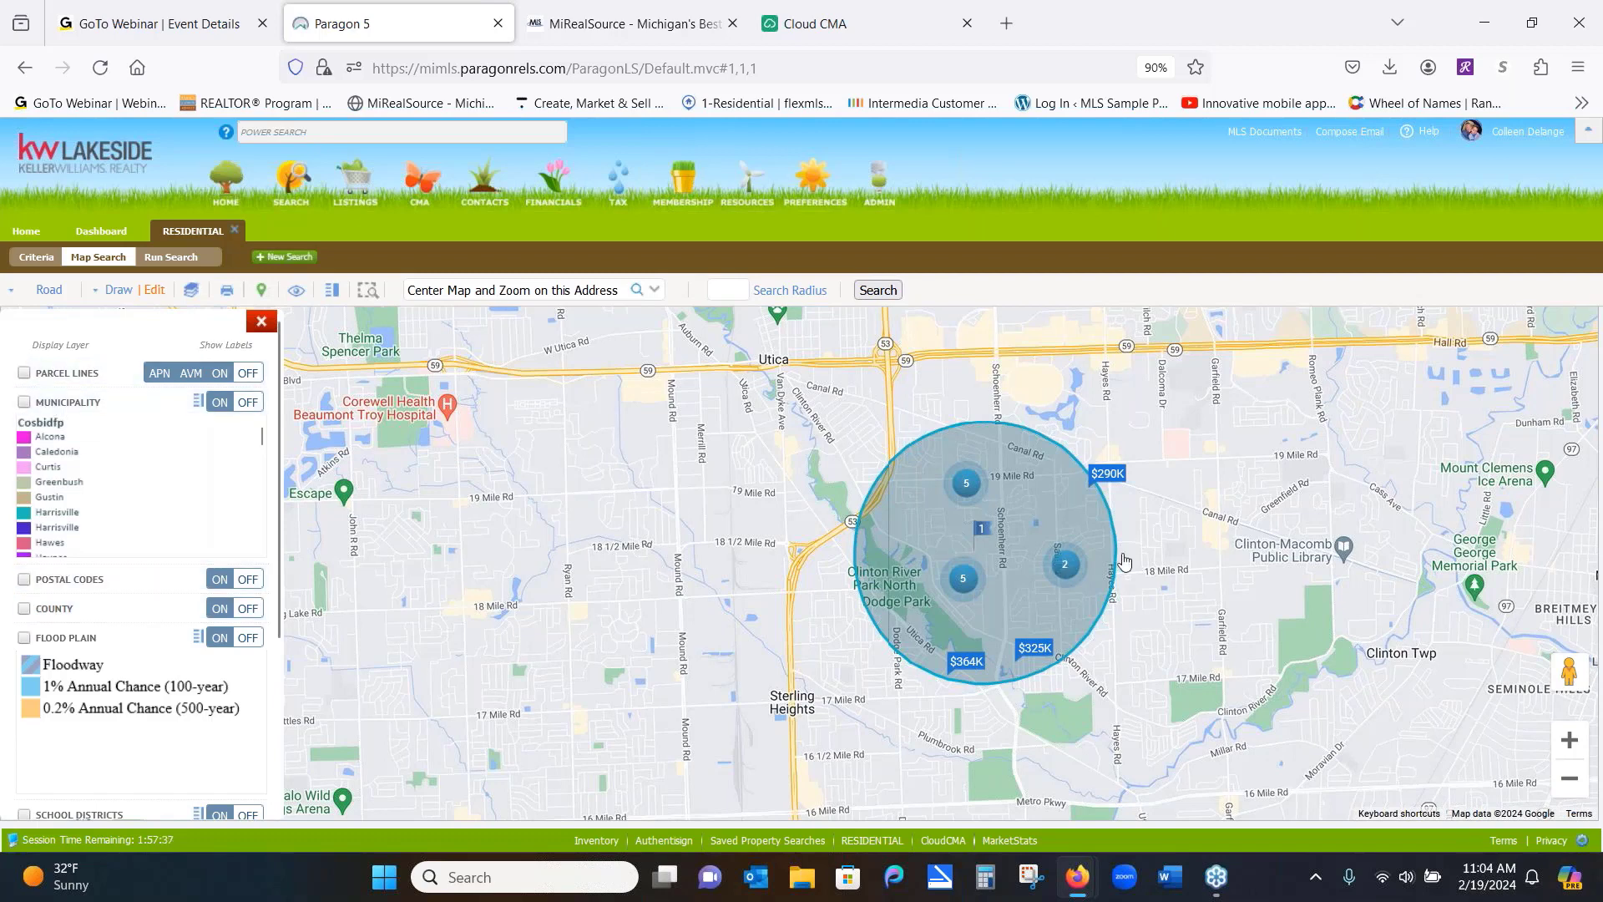
Zoom to street level with Parcel Lines on and open the valuation card for an Embassy Dr parcel
left_click(1570, 741)
left_click(1569, 740)
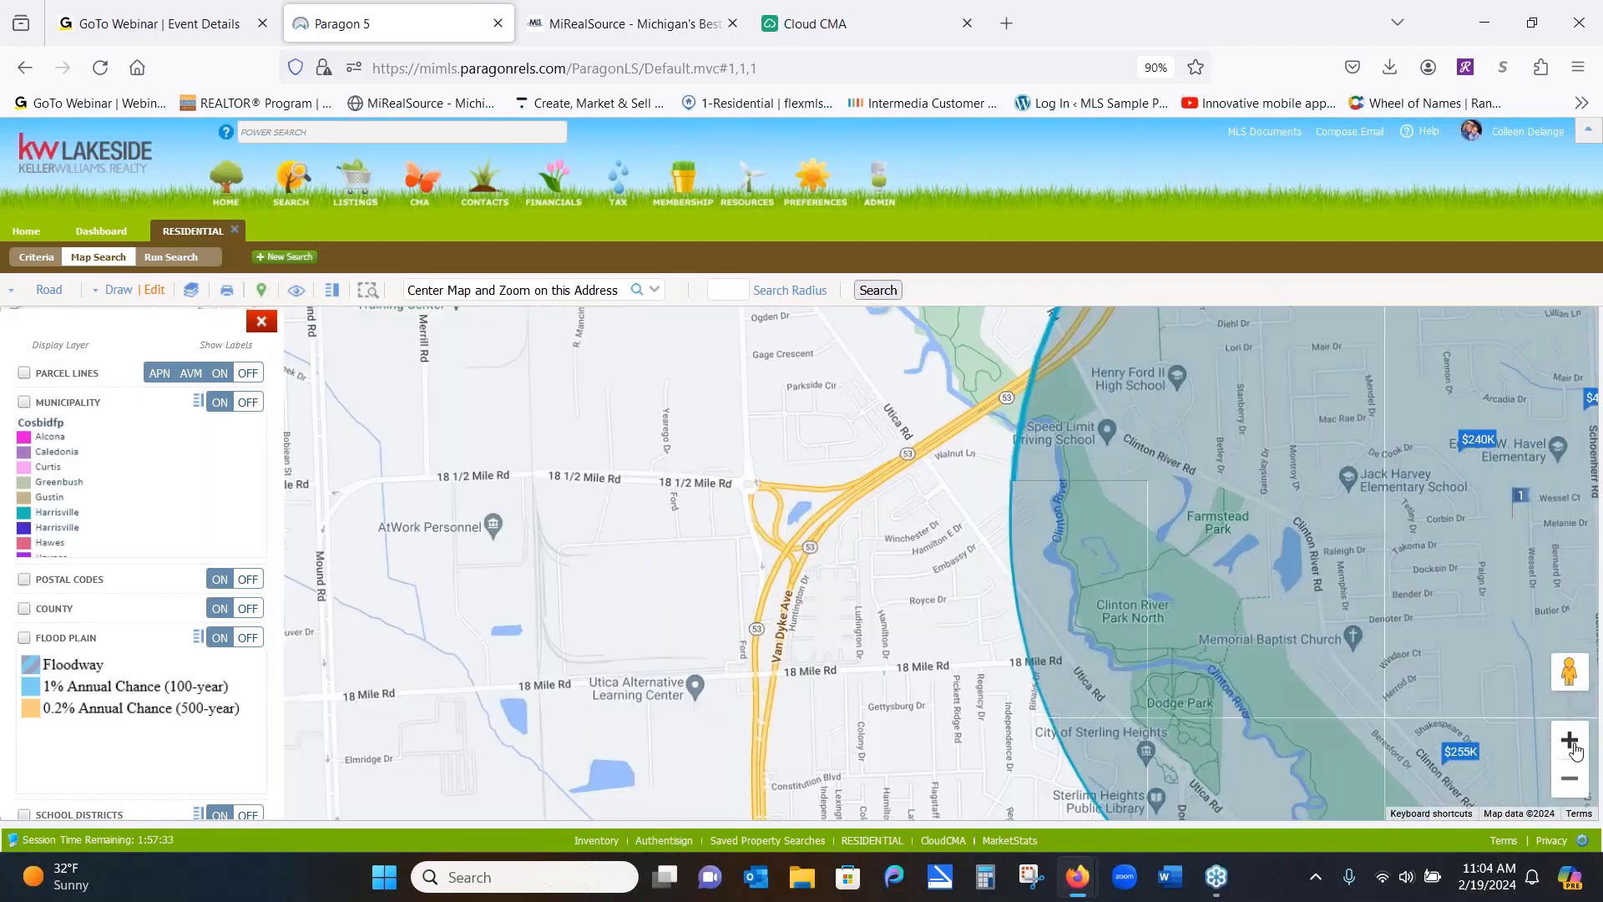
left_click(1573, 746)
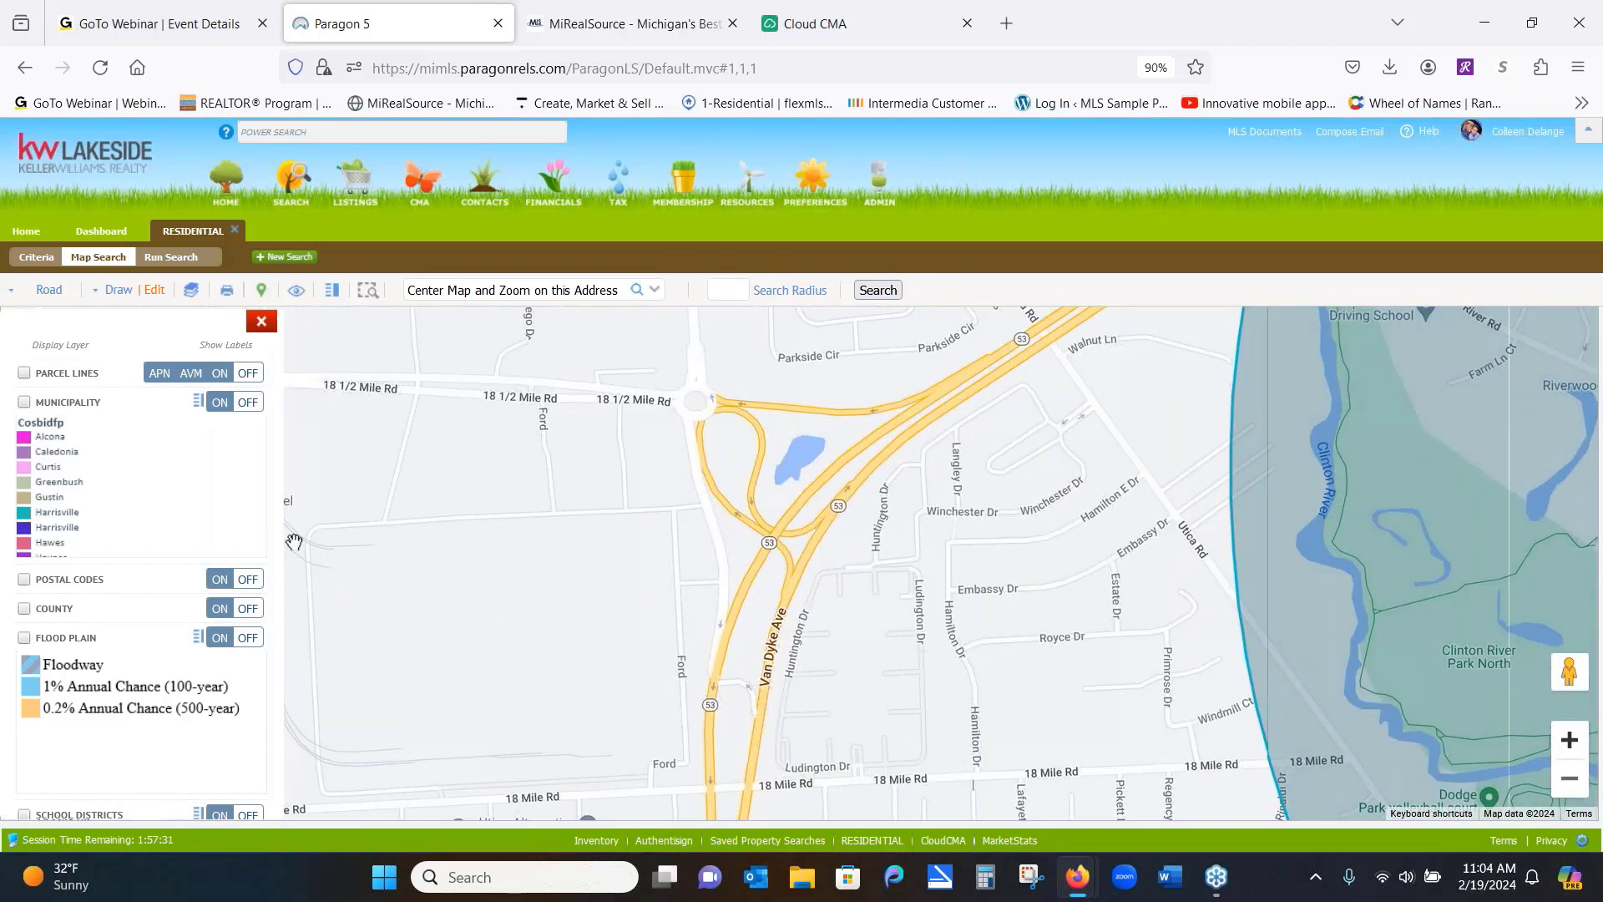
left_click(24, 374)
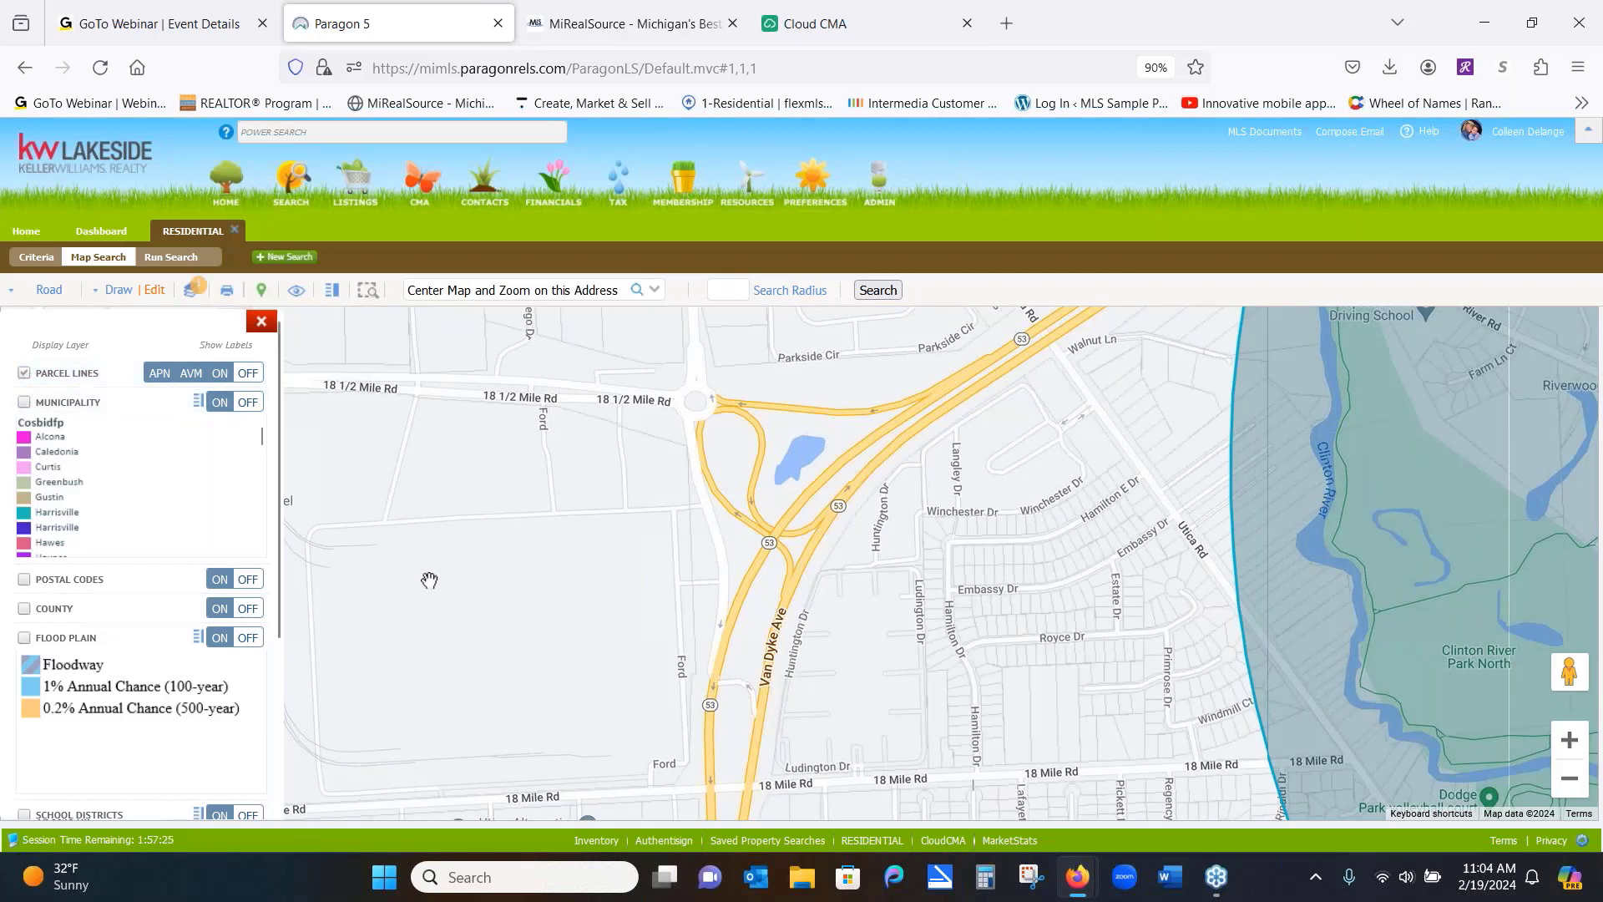
left_click(1568, 741)
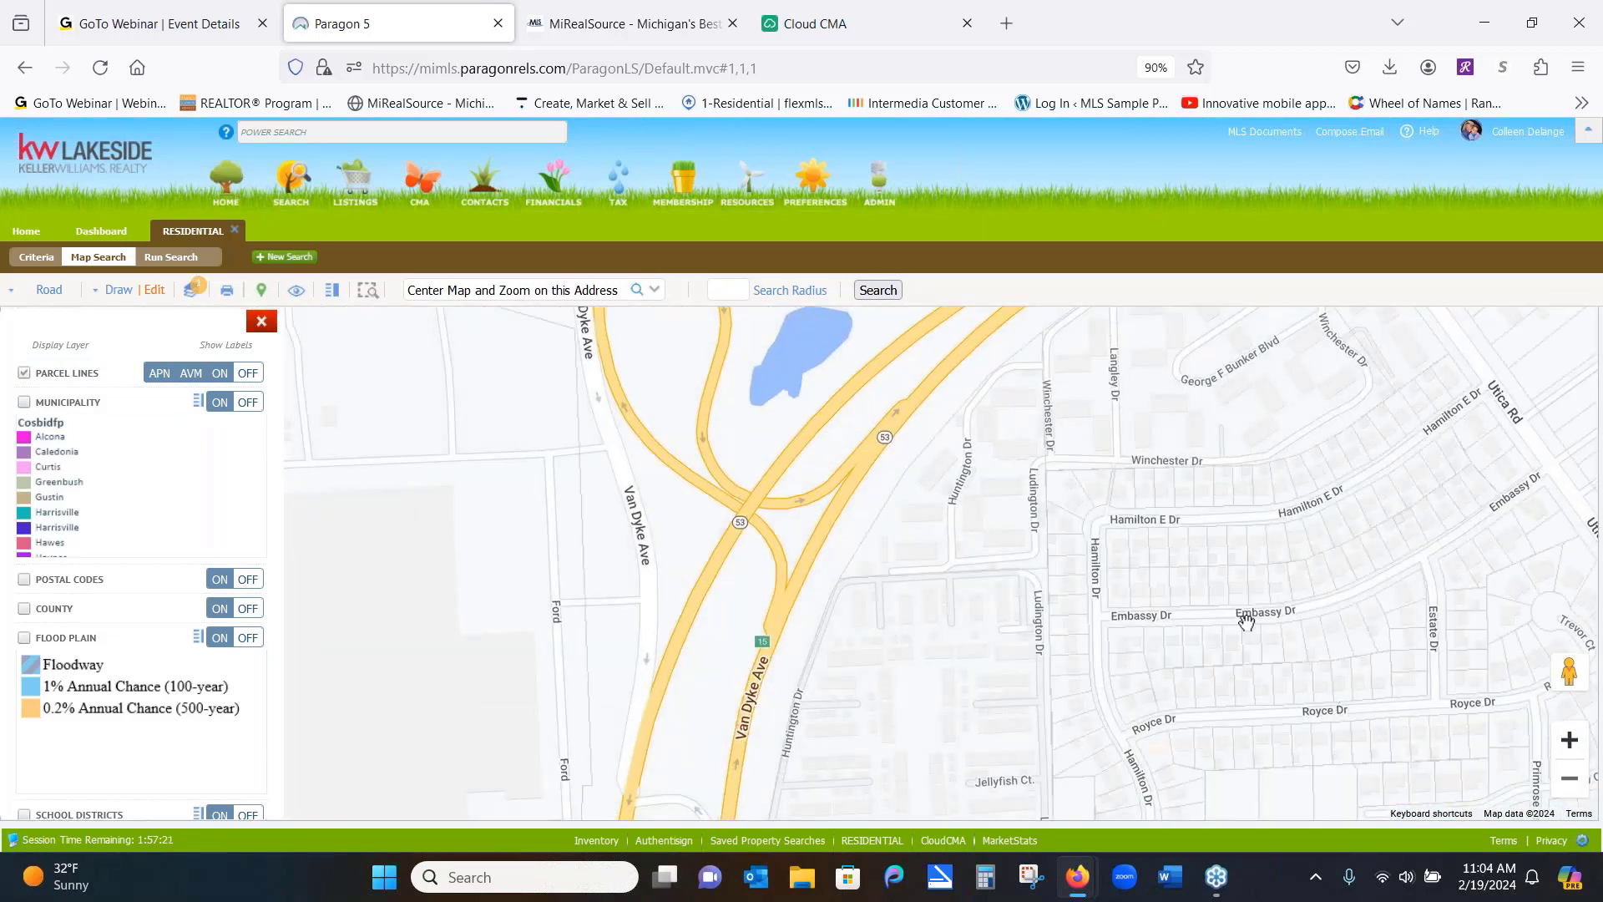
left_click(1197, 587)
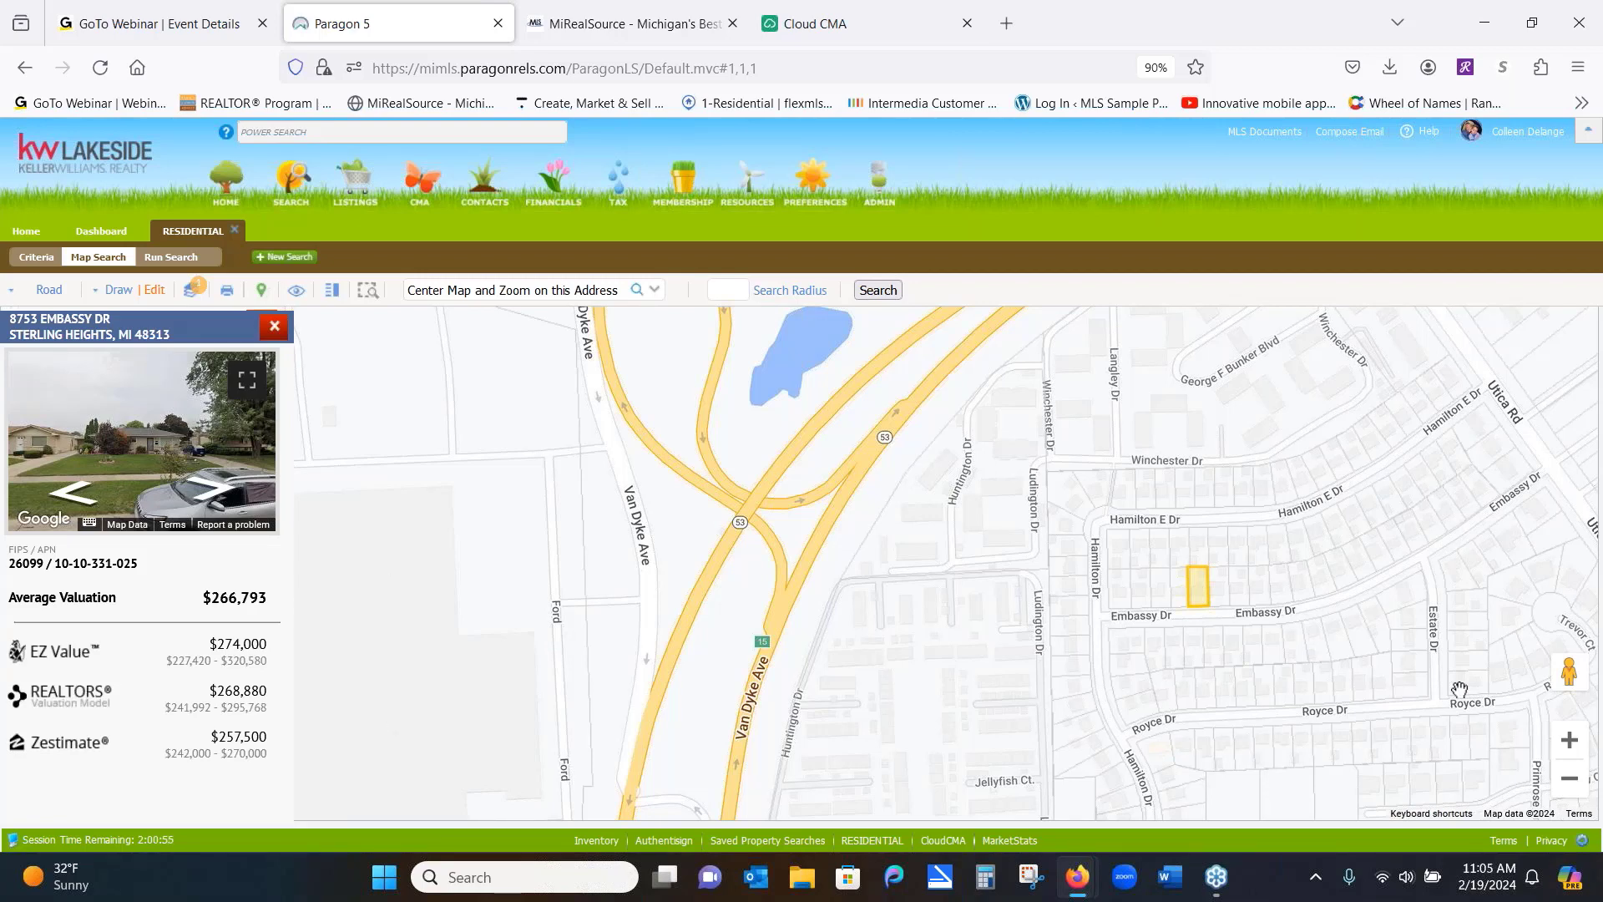
Zoom in and centre the Embassy Dr parcel to read its dimensions, then close its property card
left_click(1562, 747)
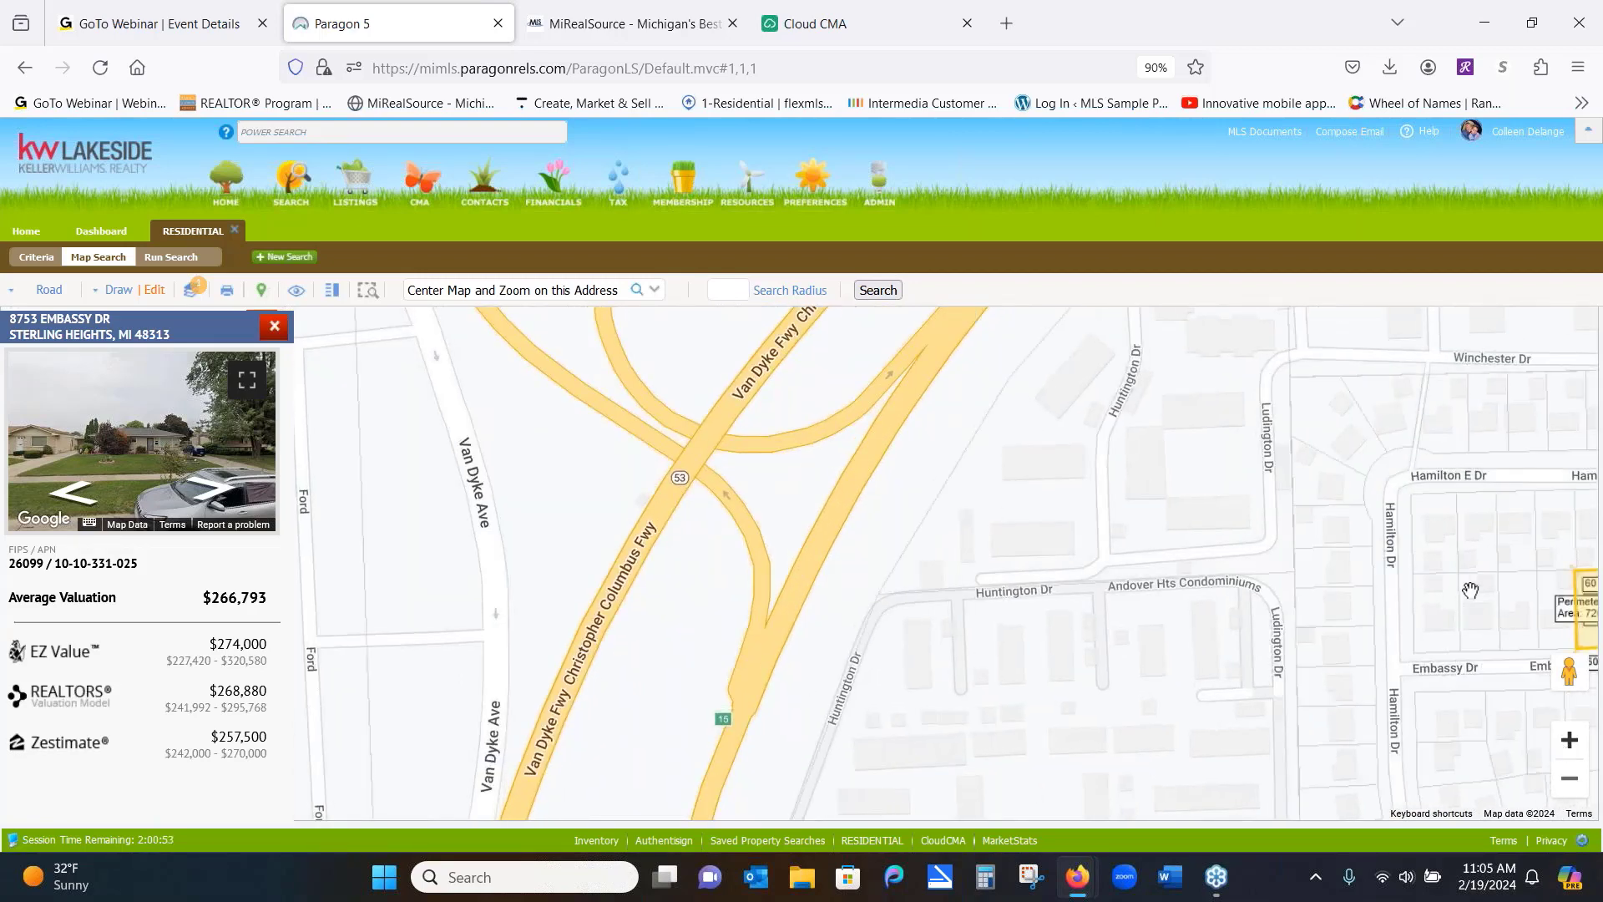
left_click_drag(1424, 624, 1297, 589)
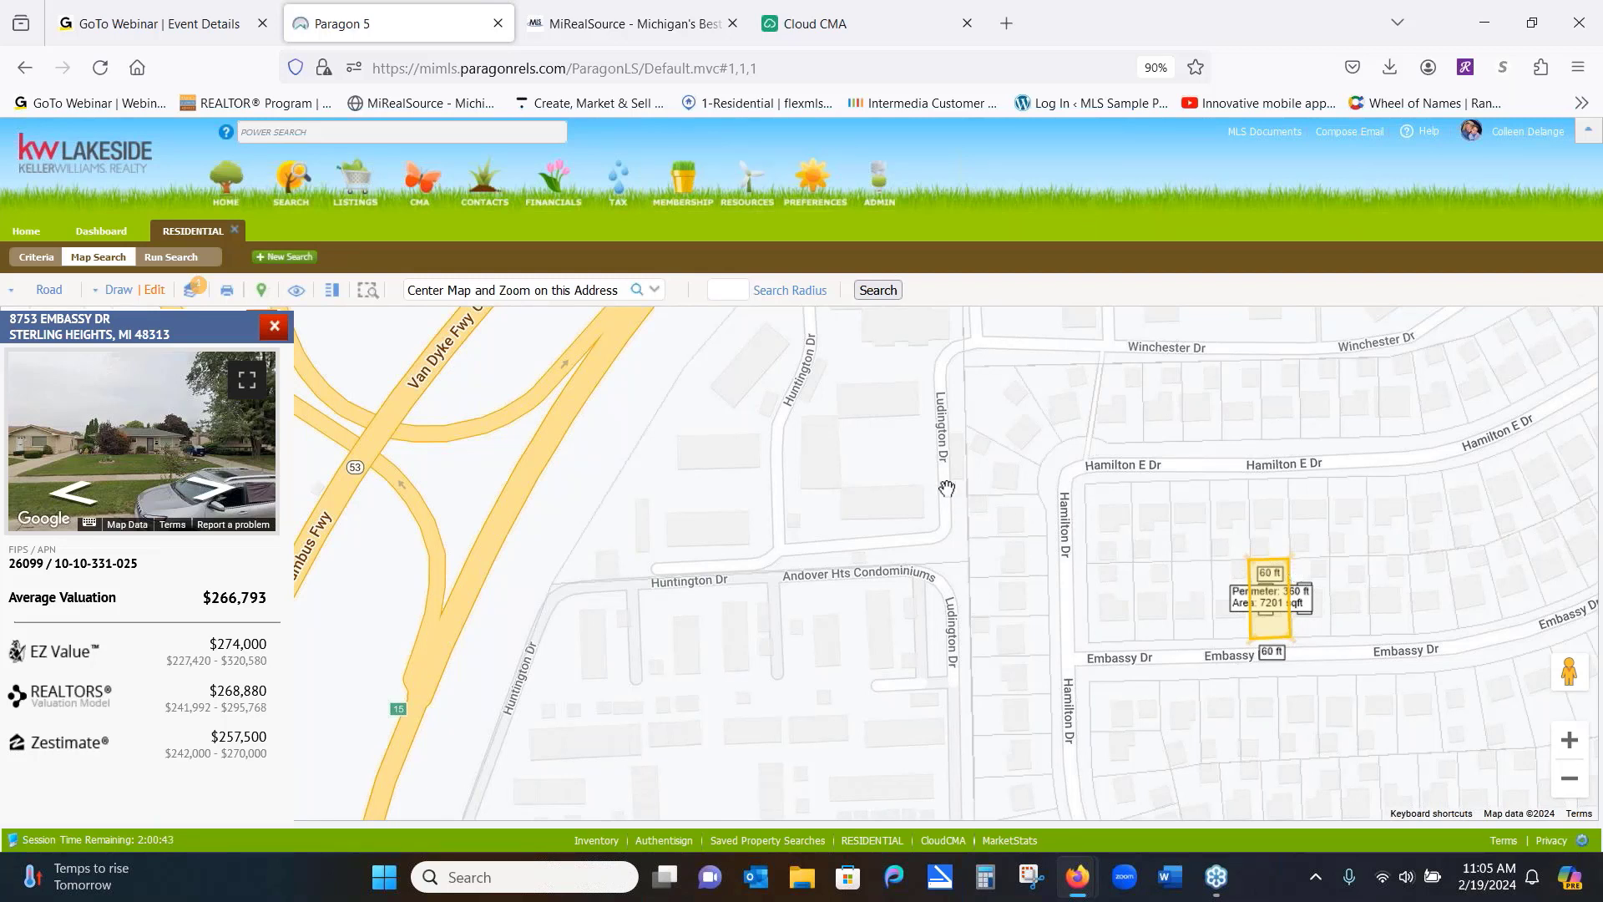
left_click(274, 327)
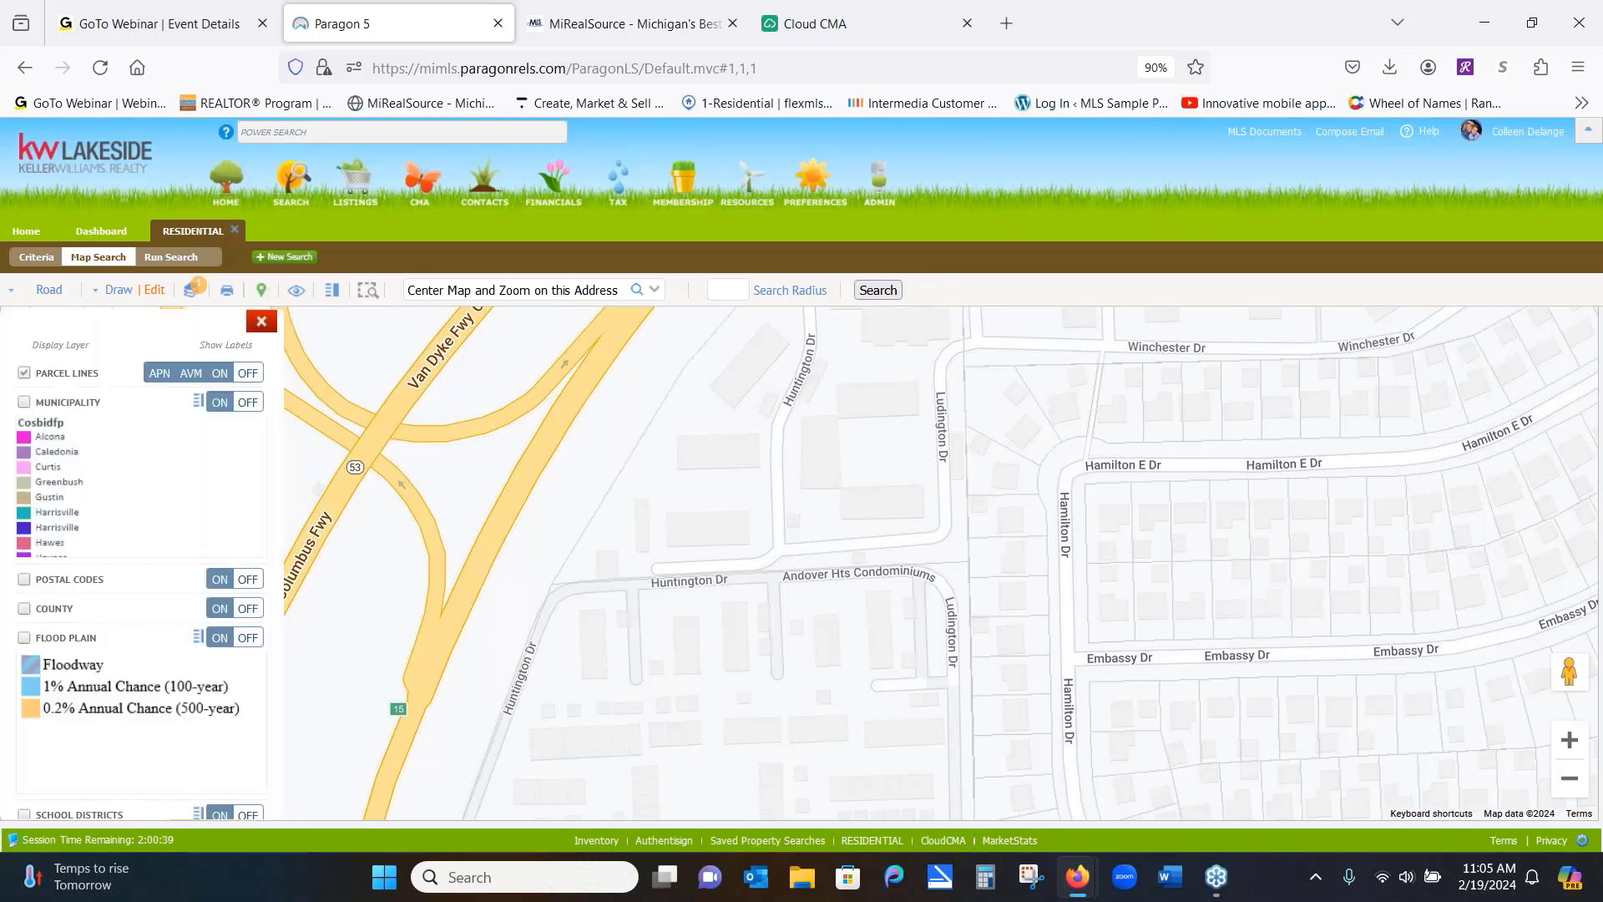
In the search criteria, remove the Polygon and Radius map shapes and the CLD - Closed status
left_click(43, 263)
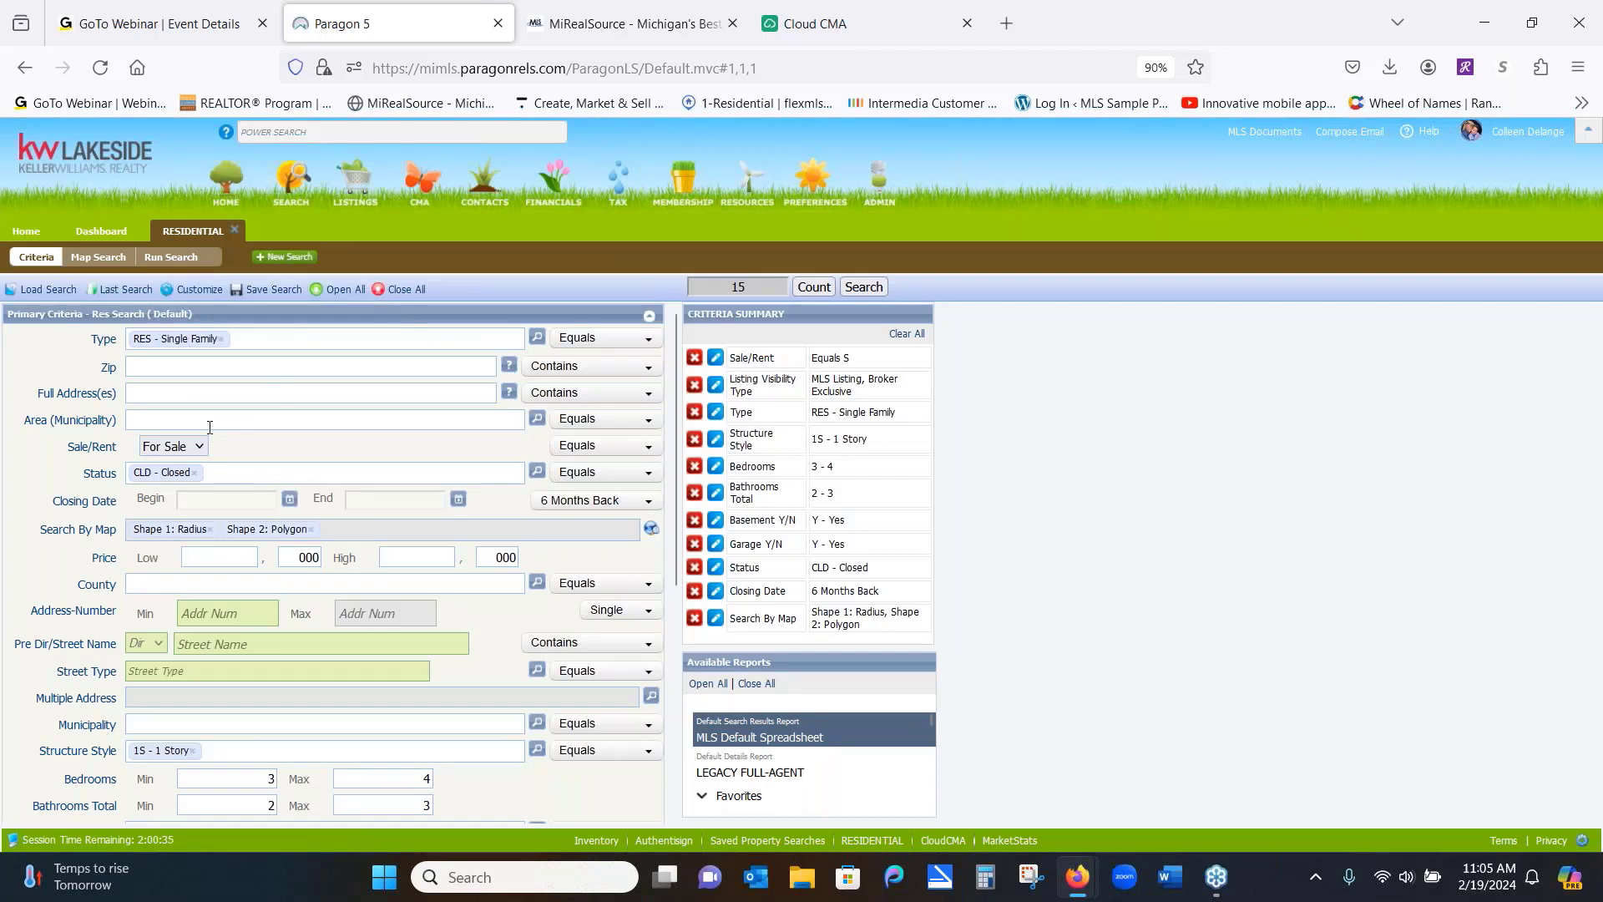
left_click(312, 529)
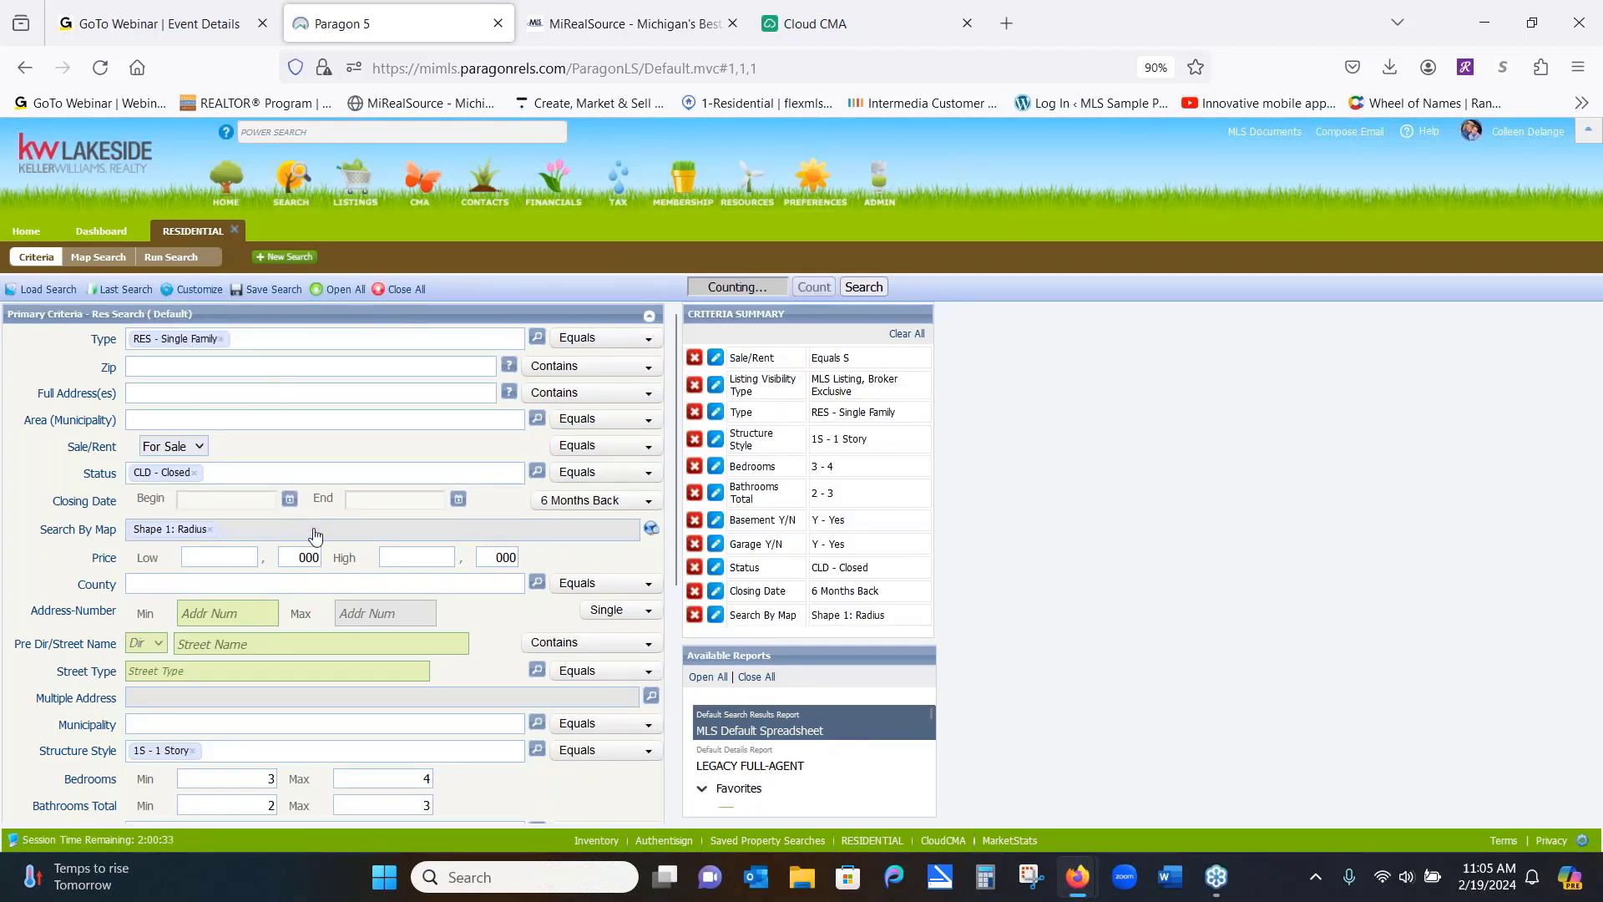
left_click(210, 531)
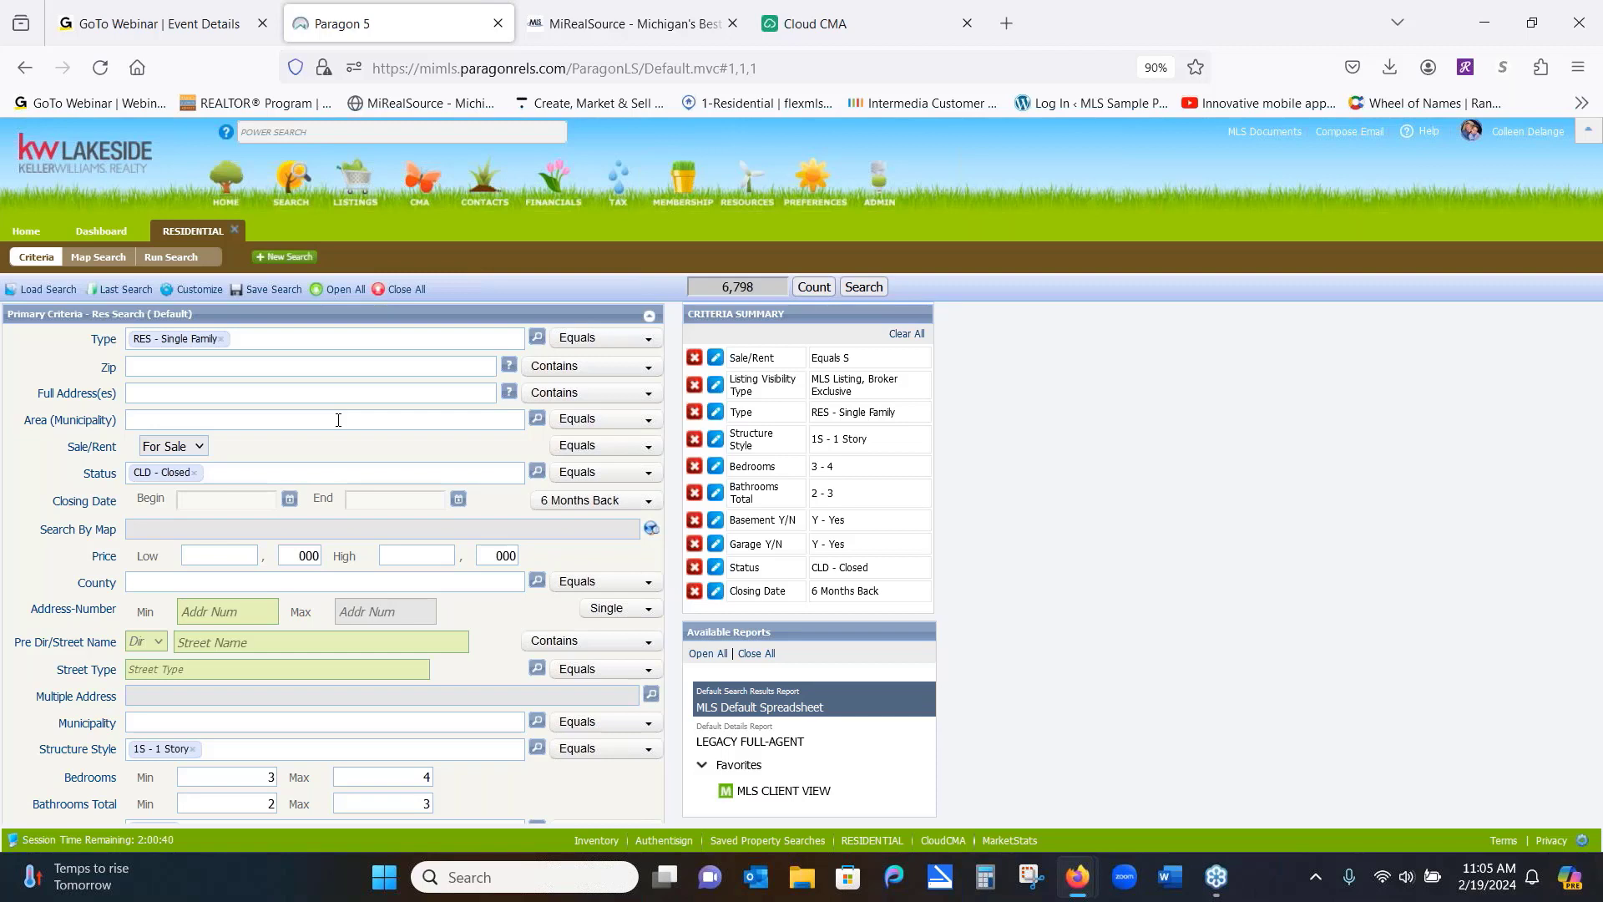
left_click(194, 473)
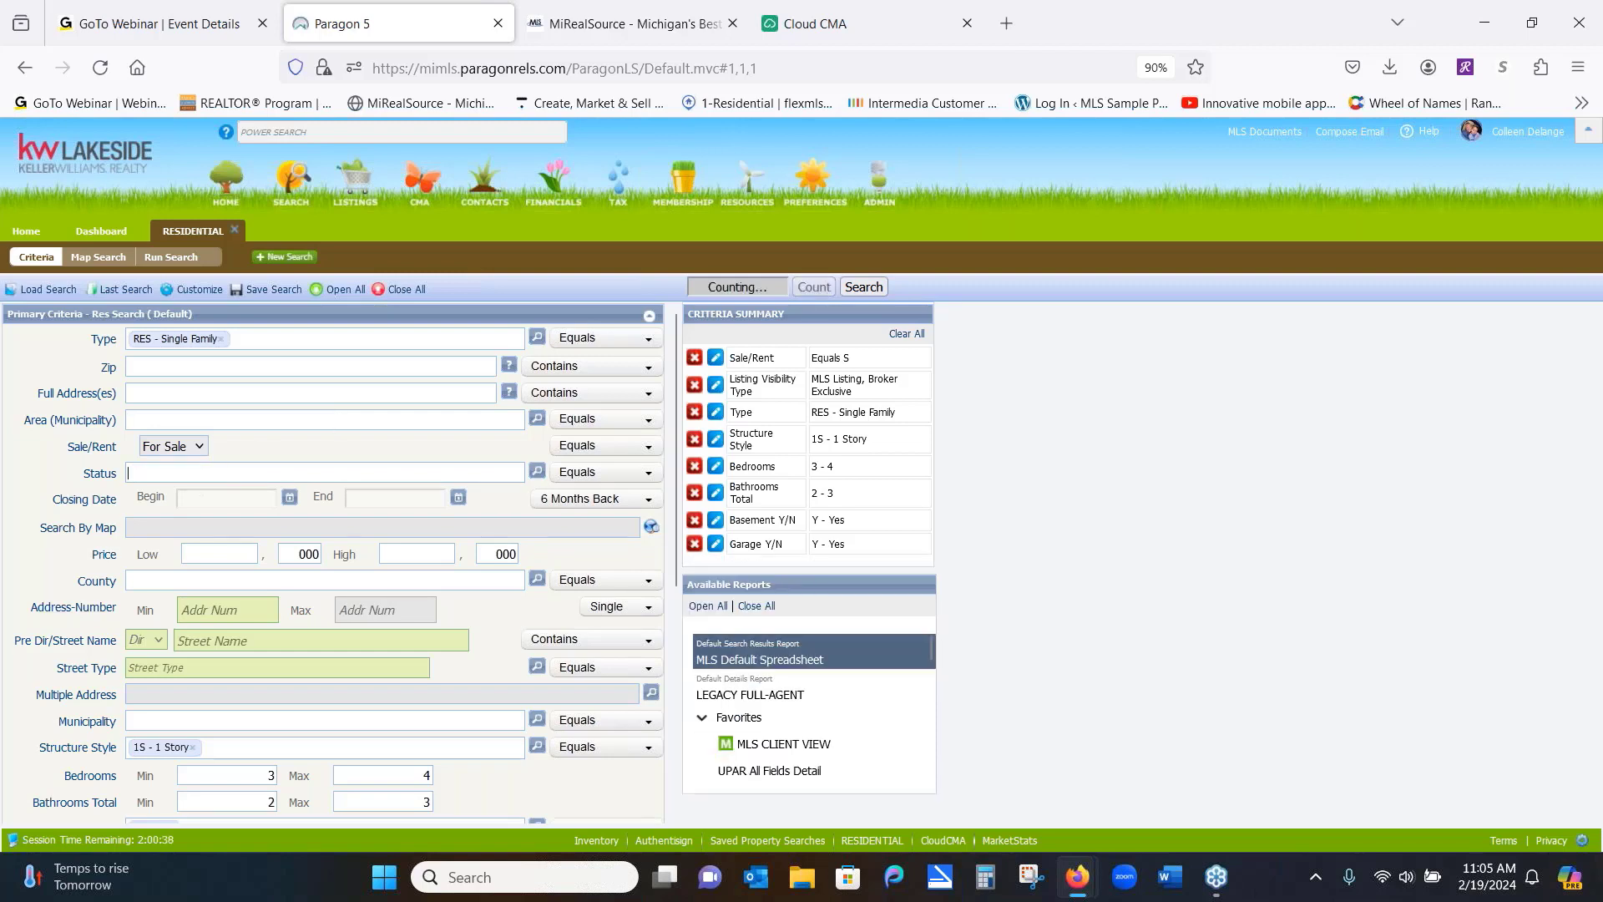
Set Status to ALL ACTIVE and Area to 50012 - Sterling Heights, giving 20 matches
type("ac")
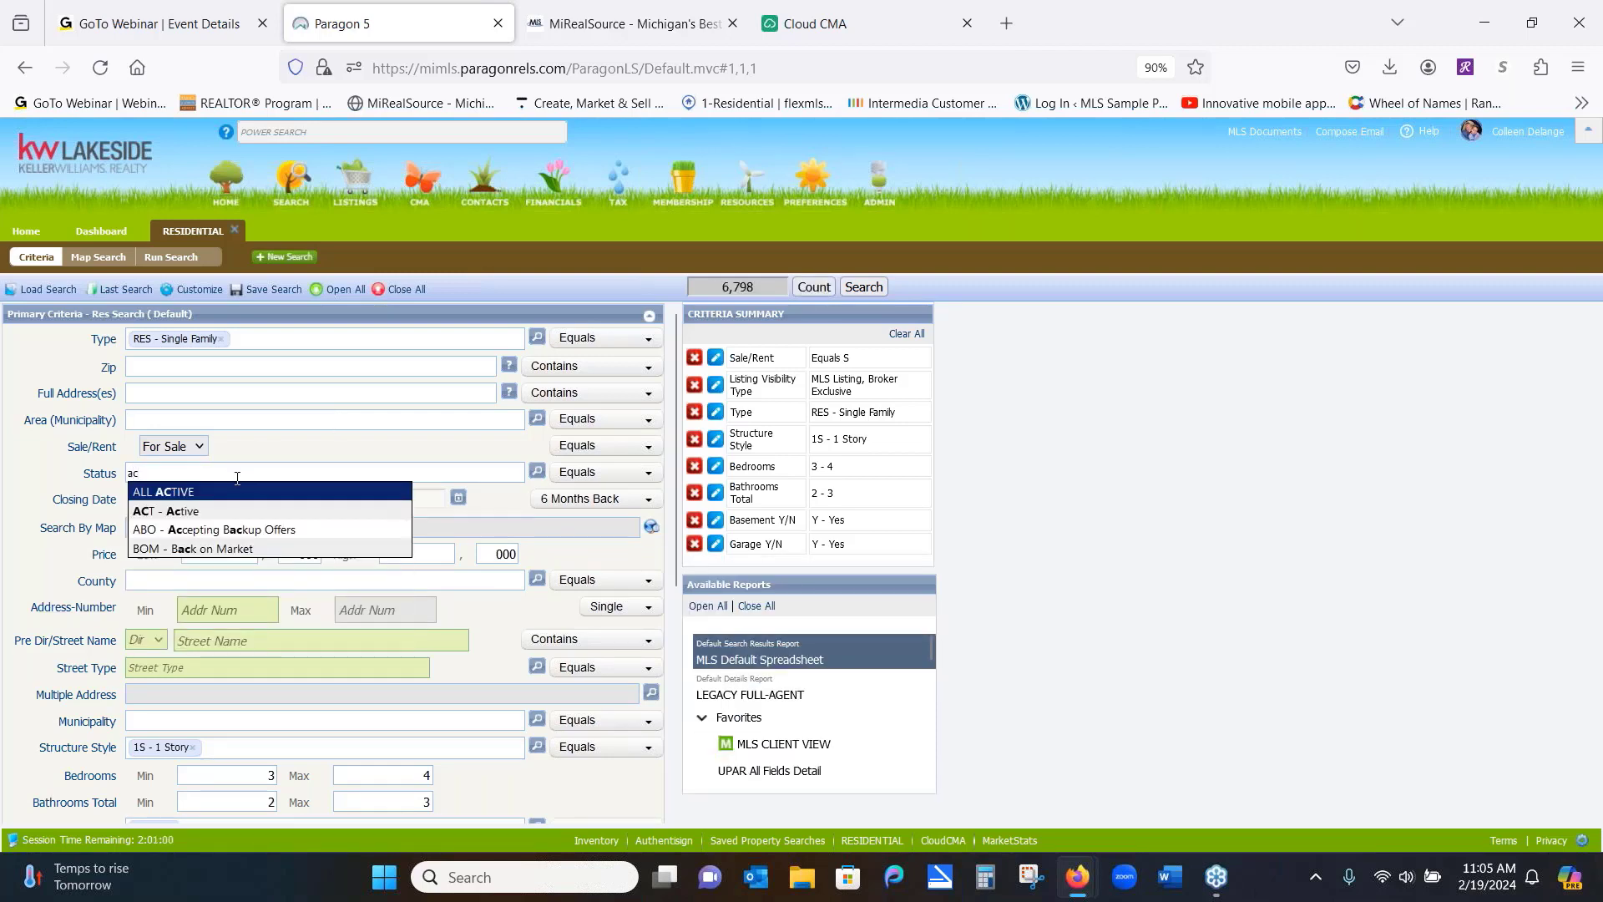
left_click(228, 496)
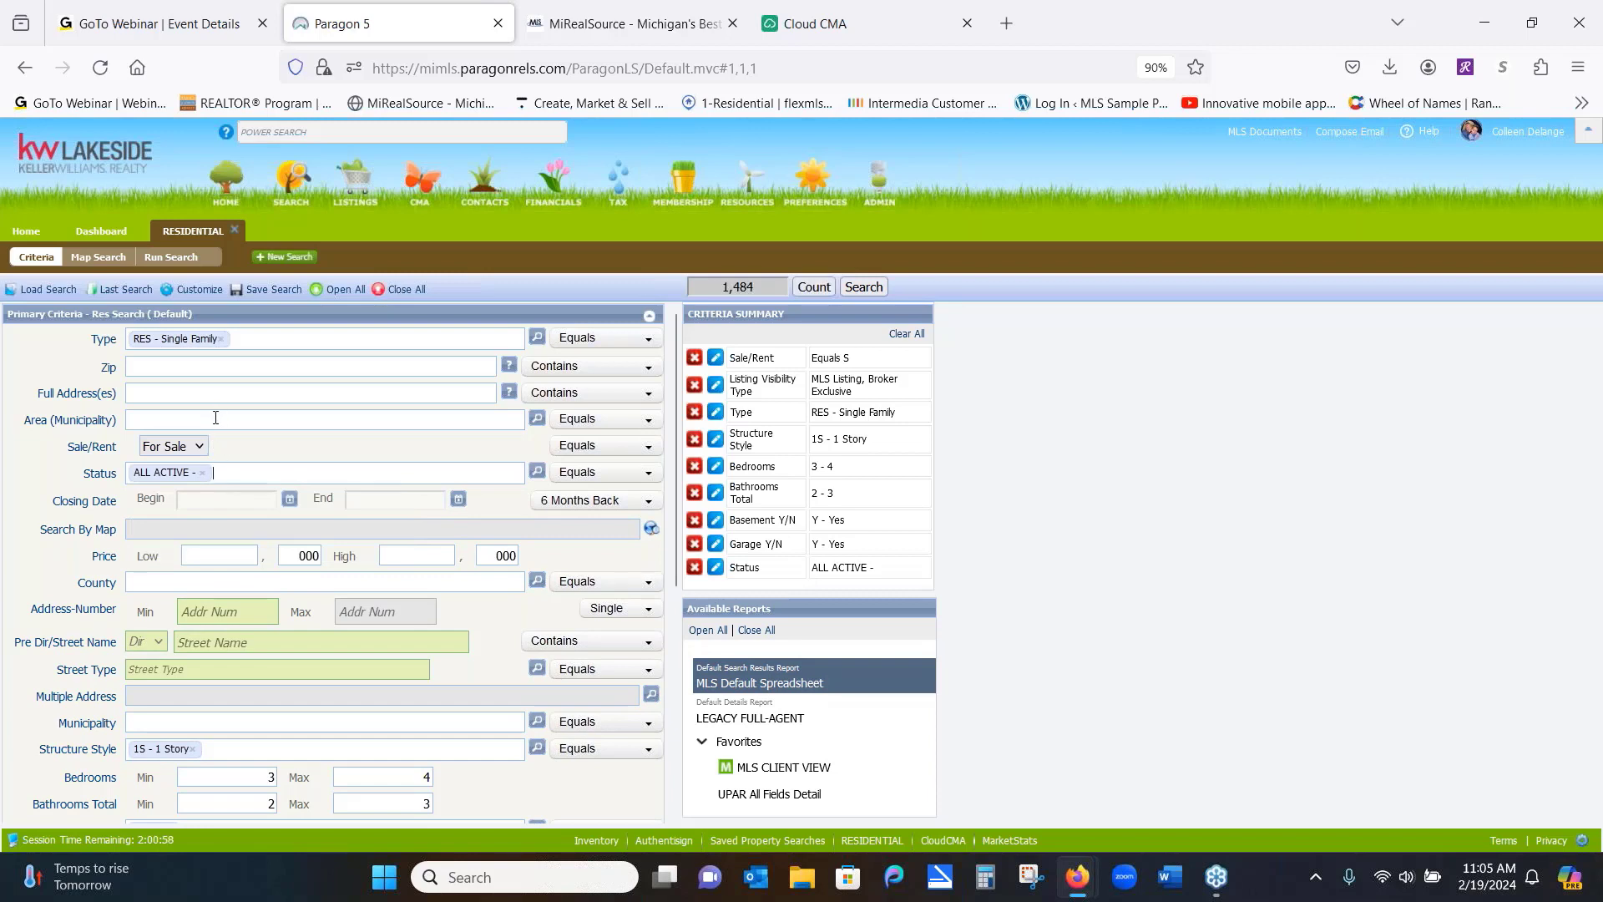
type("sterling")
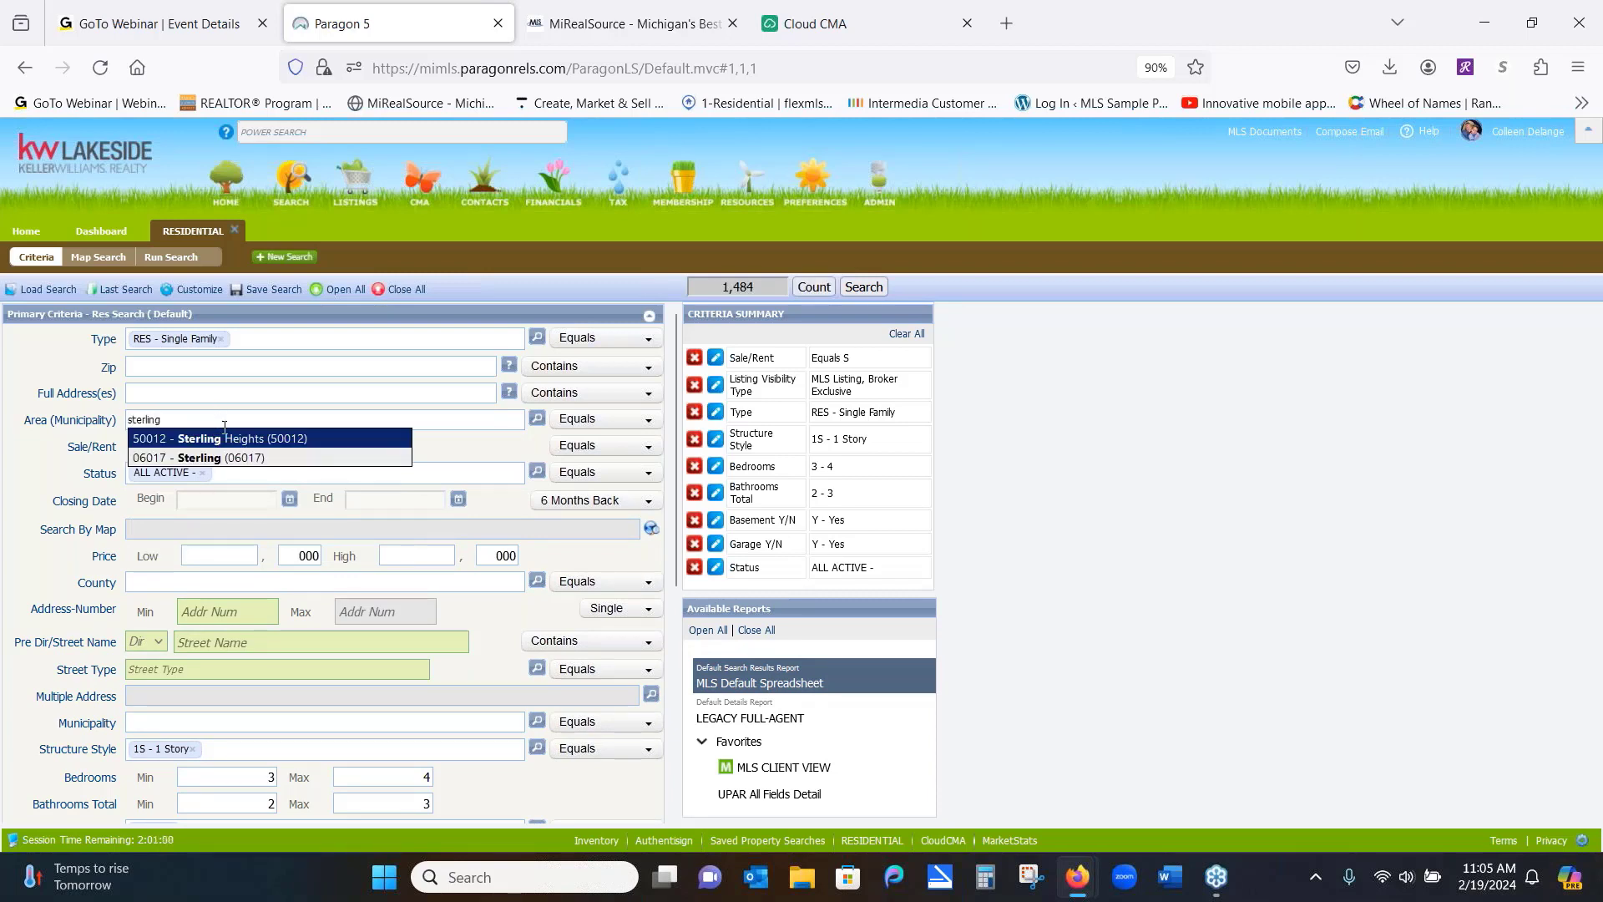
right_click(227, 444)
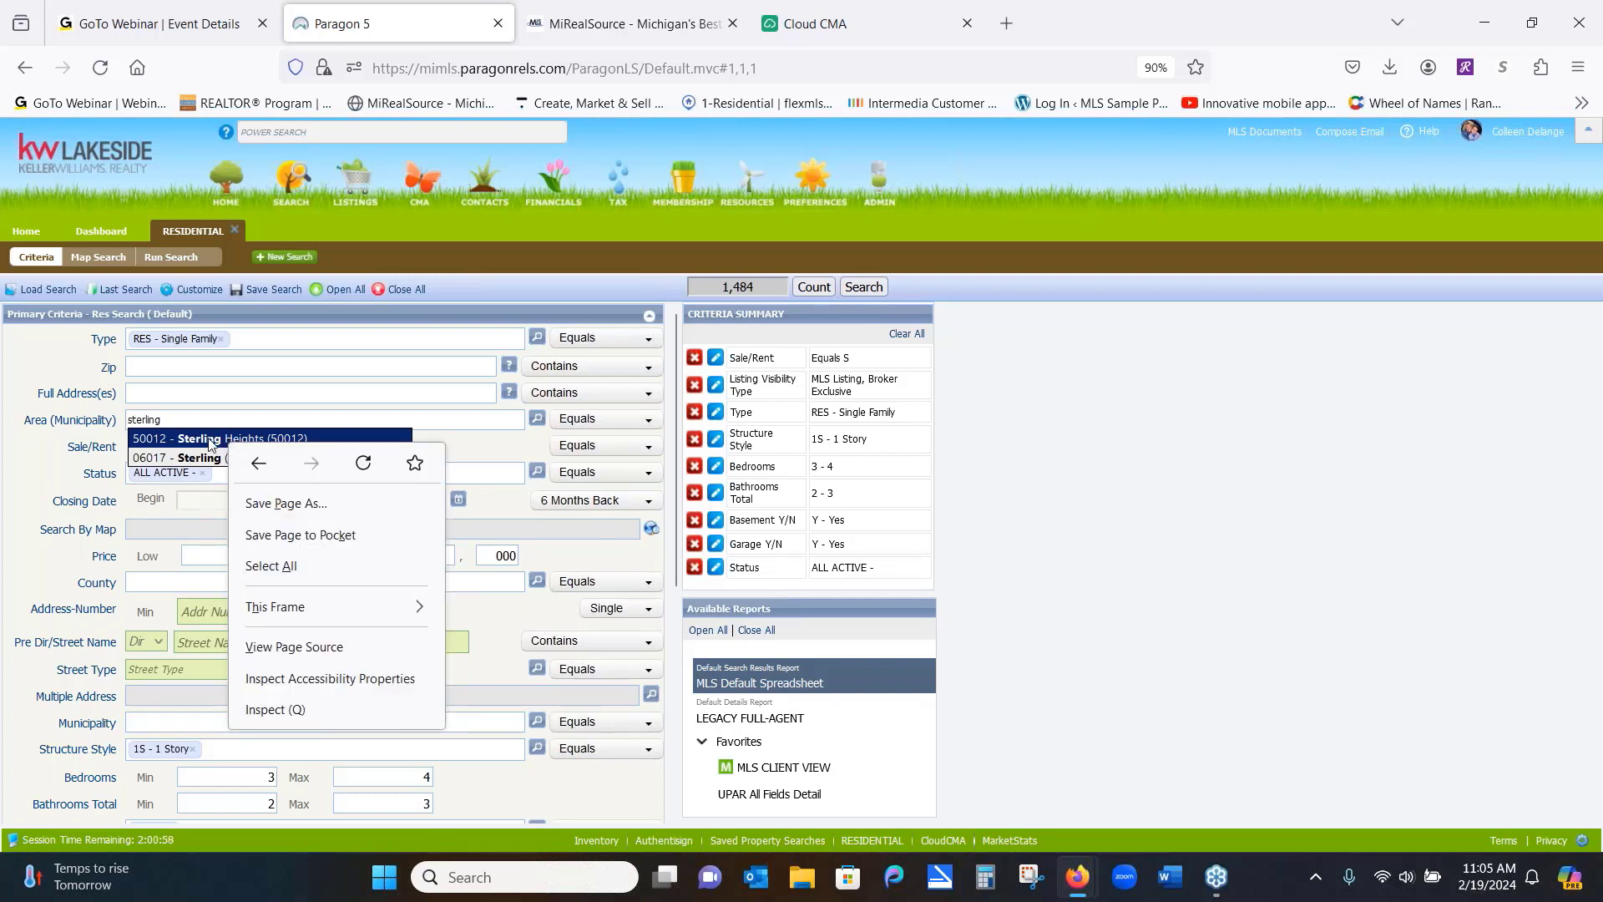
left_click(209, 442)
left_click(208, 442)
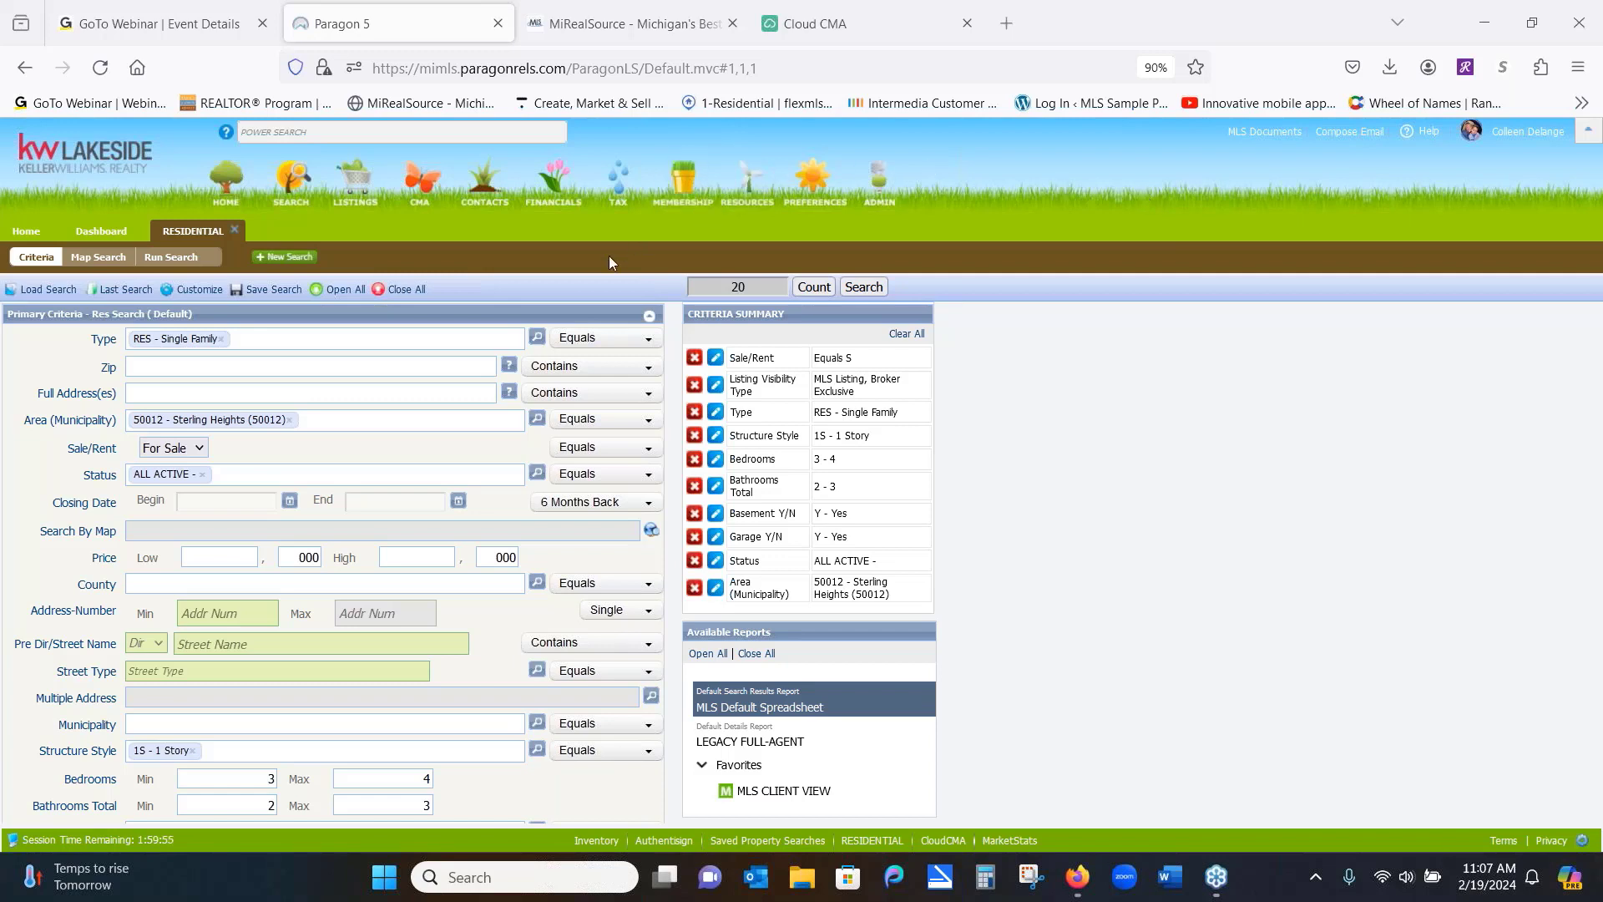
left_click(867, 289)
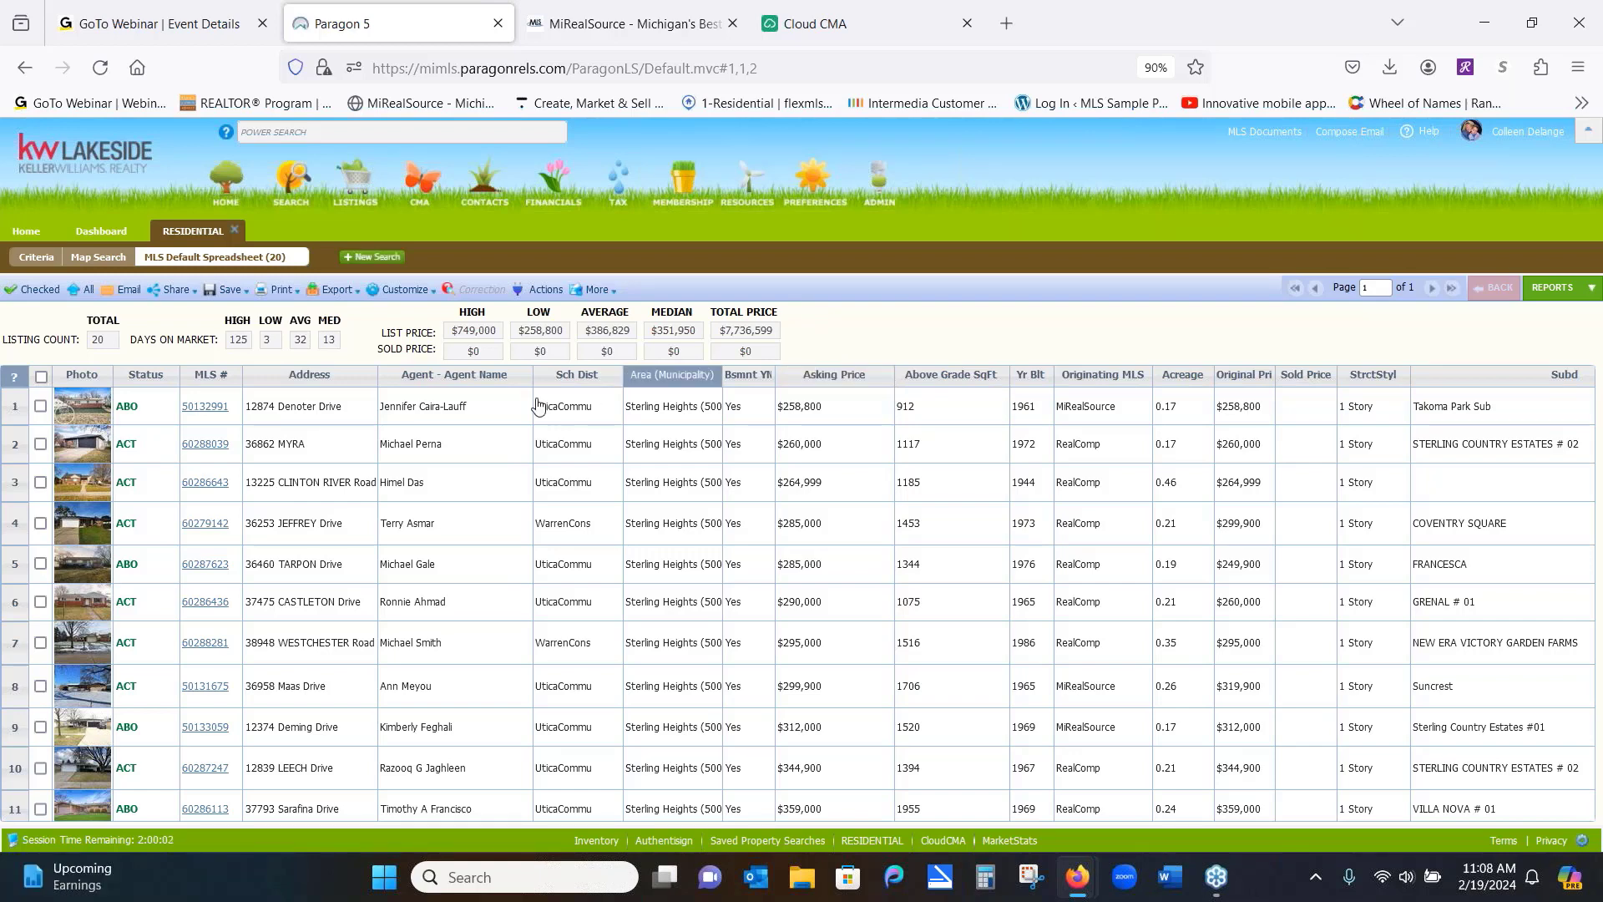
left_click(501, 407)
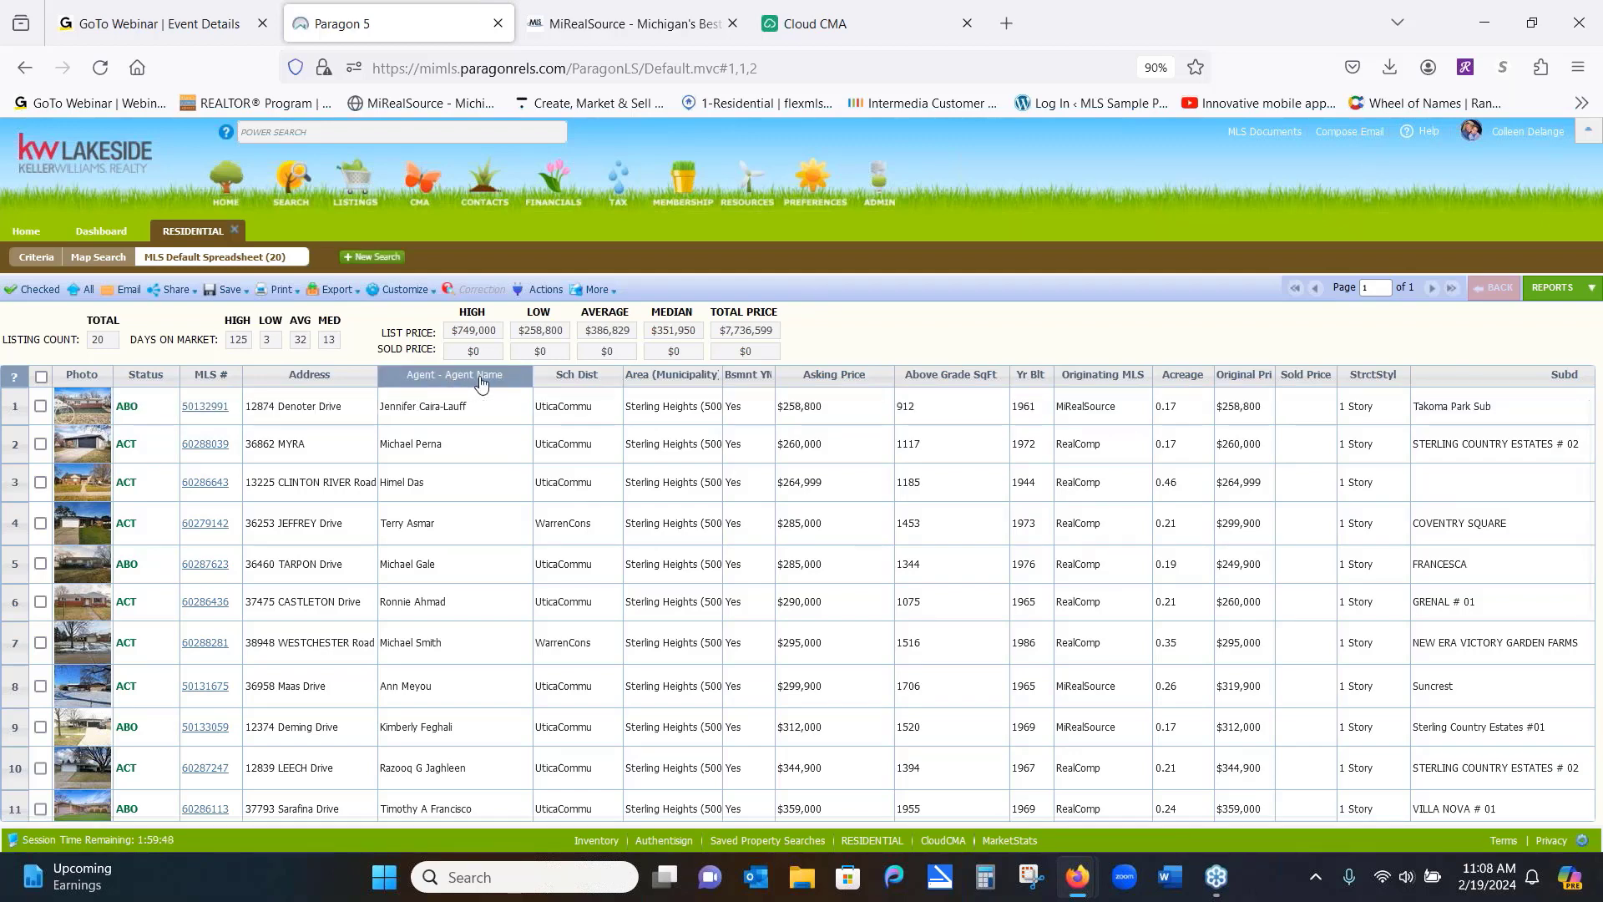
left_click(399, 289)
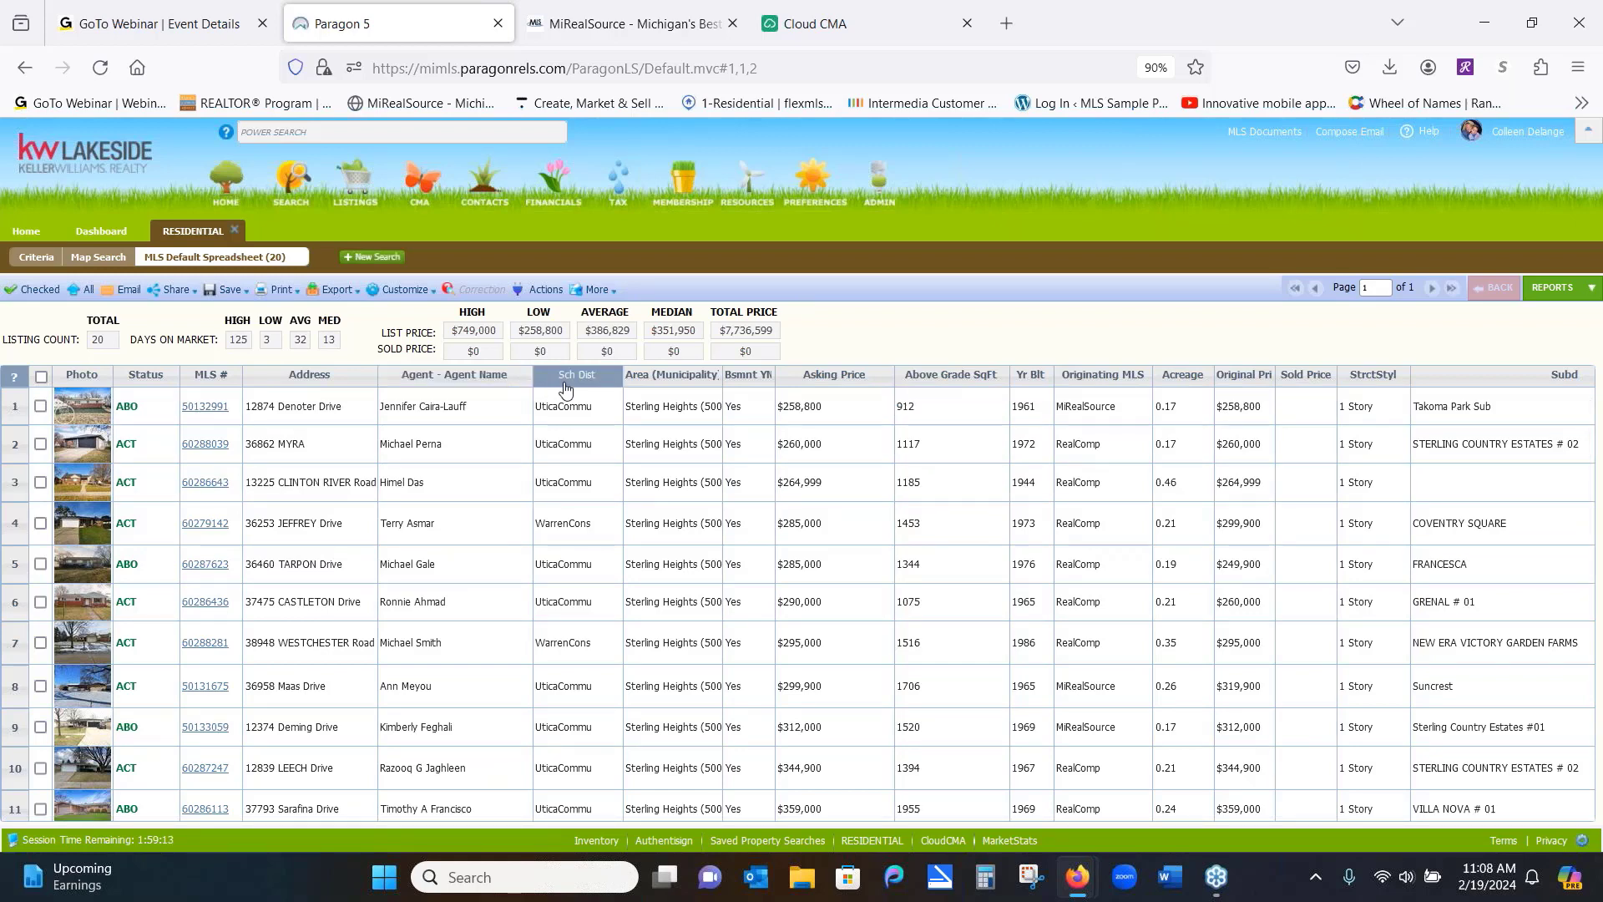
Move the Sch Dist column between the MLS # and Address columns
left_click_drag(571, 385, 280, 388)
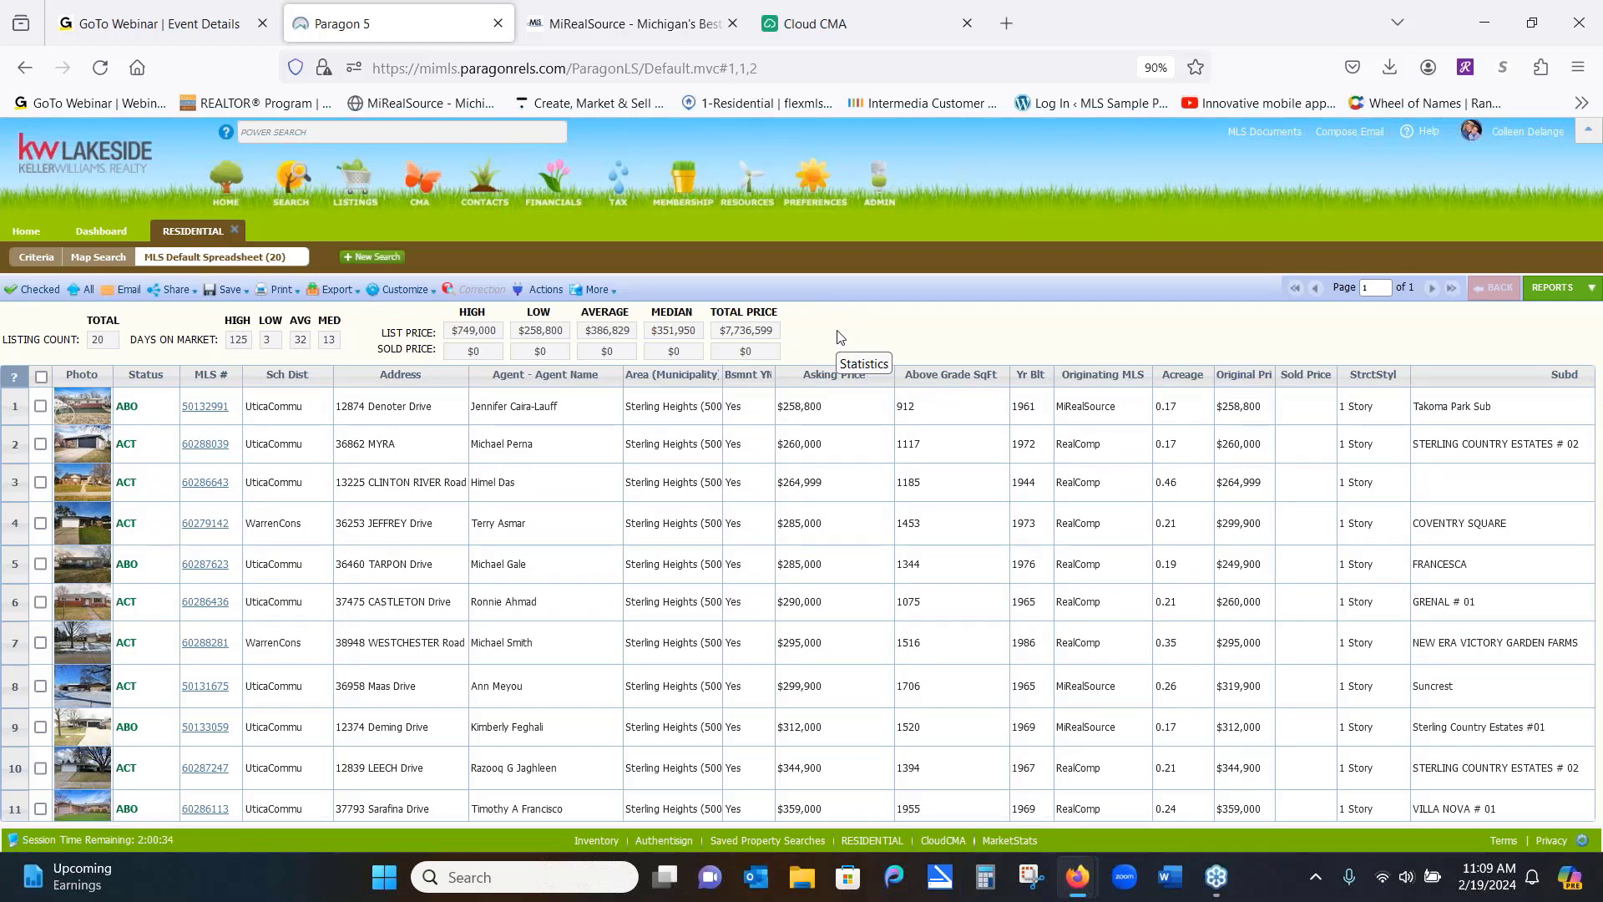
Check the Clinton River Road, Jeffrey Drive, Westchester Road and Maas Drive listings, unchecking Tarpon Drive
left_click(41, 482)
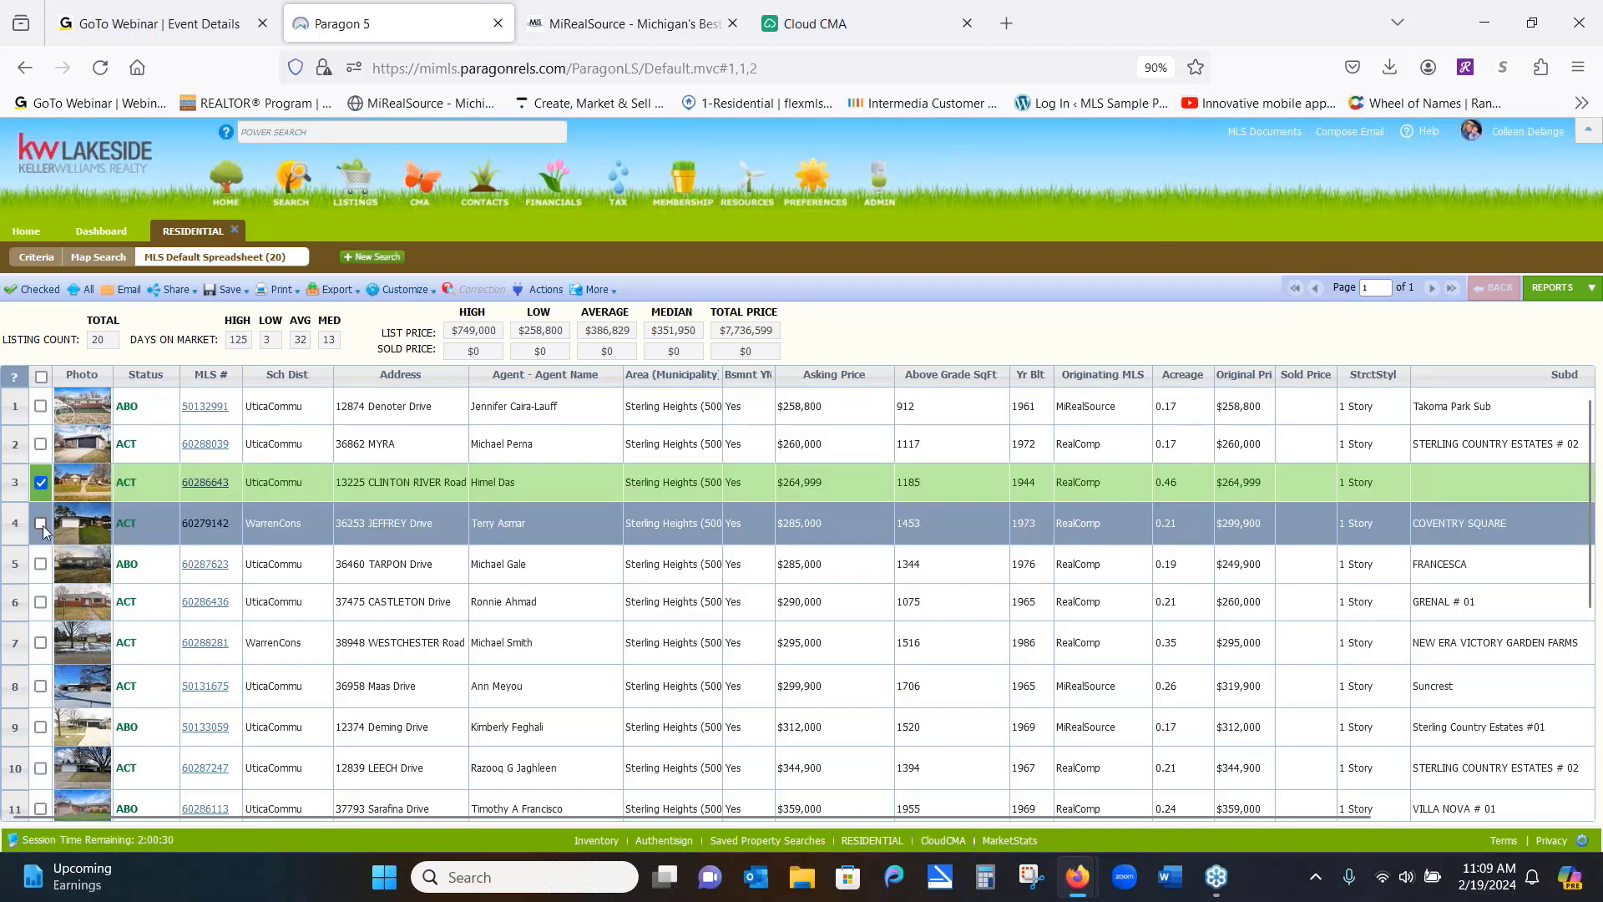
left_click(42, 523)
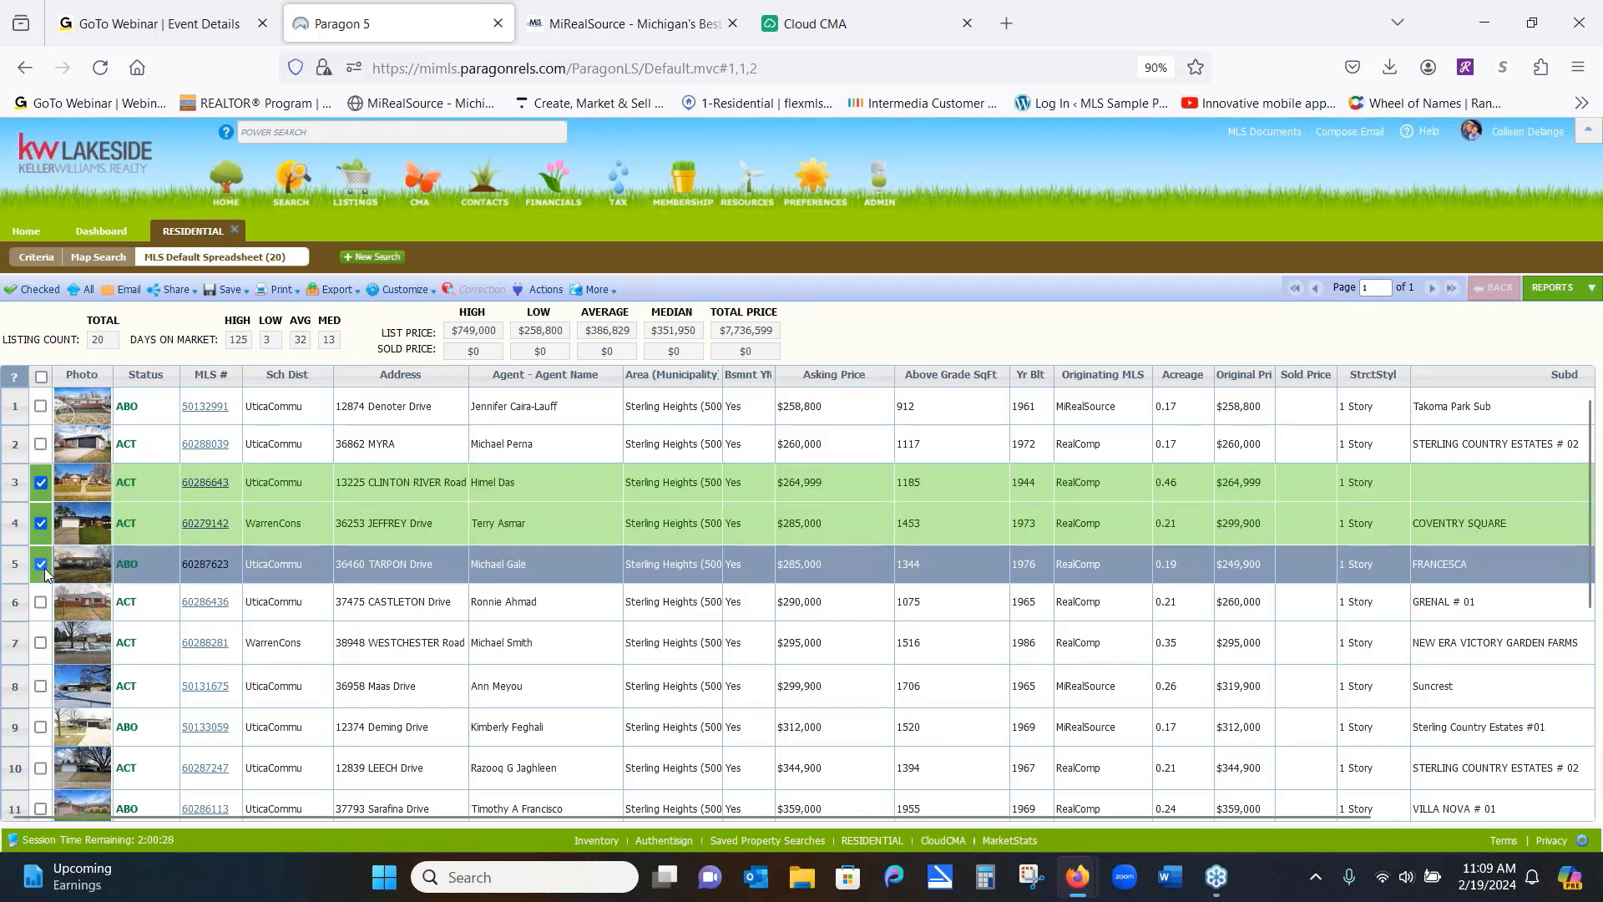
left_click(41, 564)
left_click(40, 643)
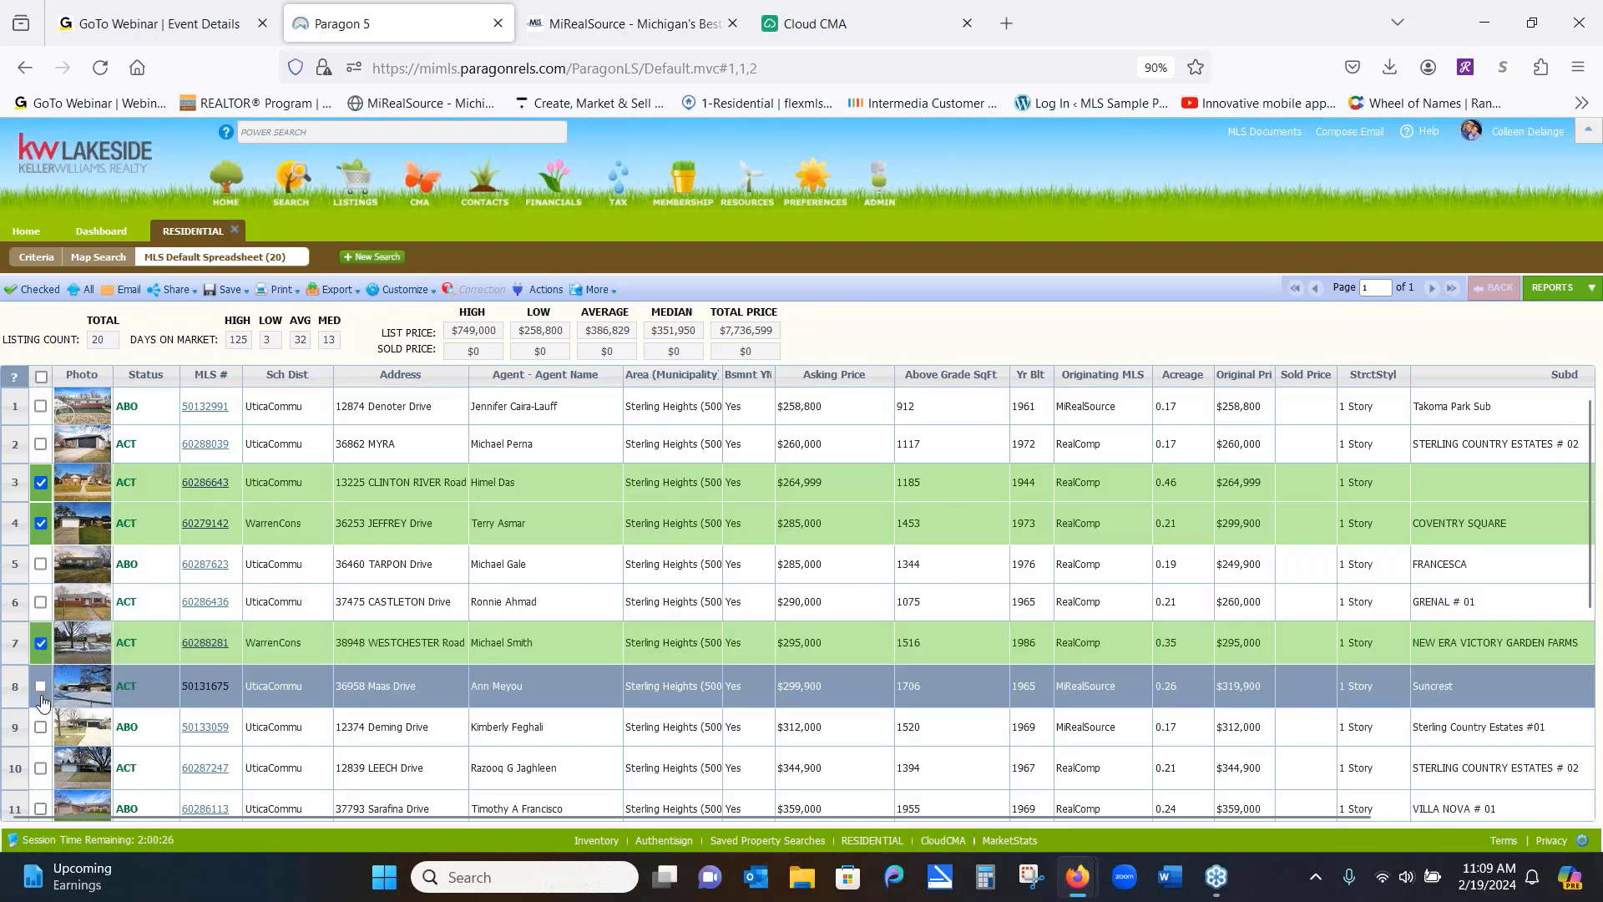
left_click(40, 686)
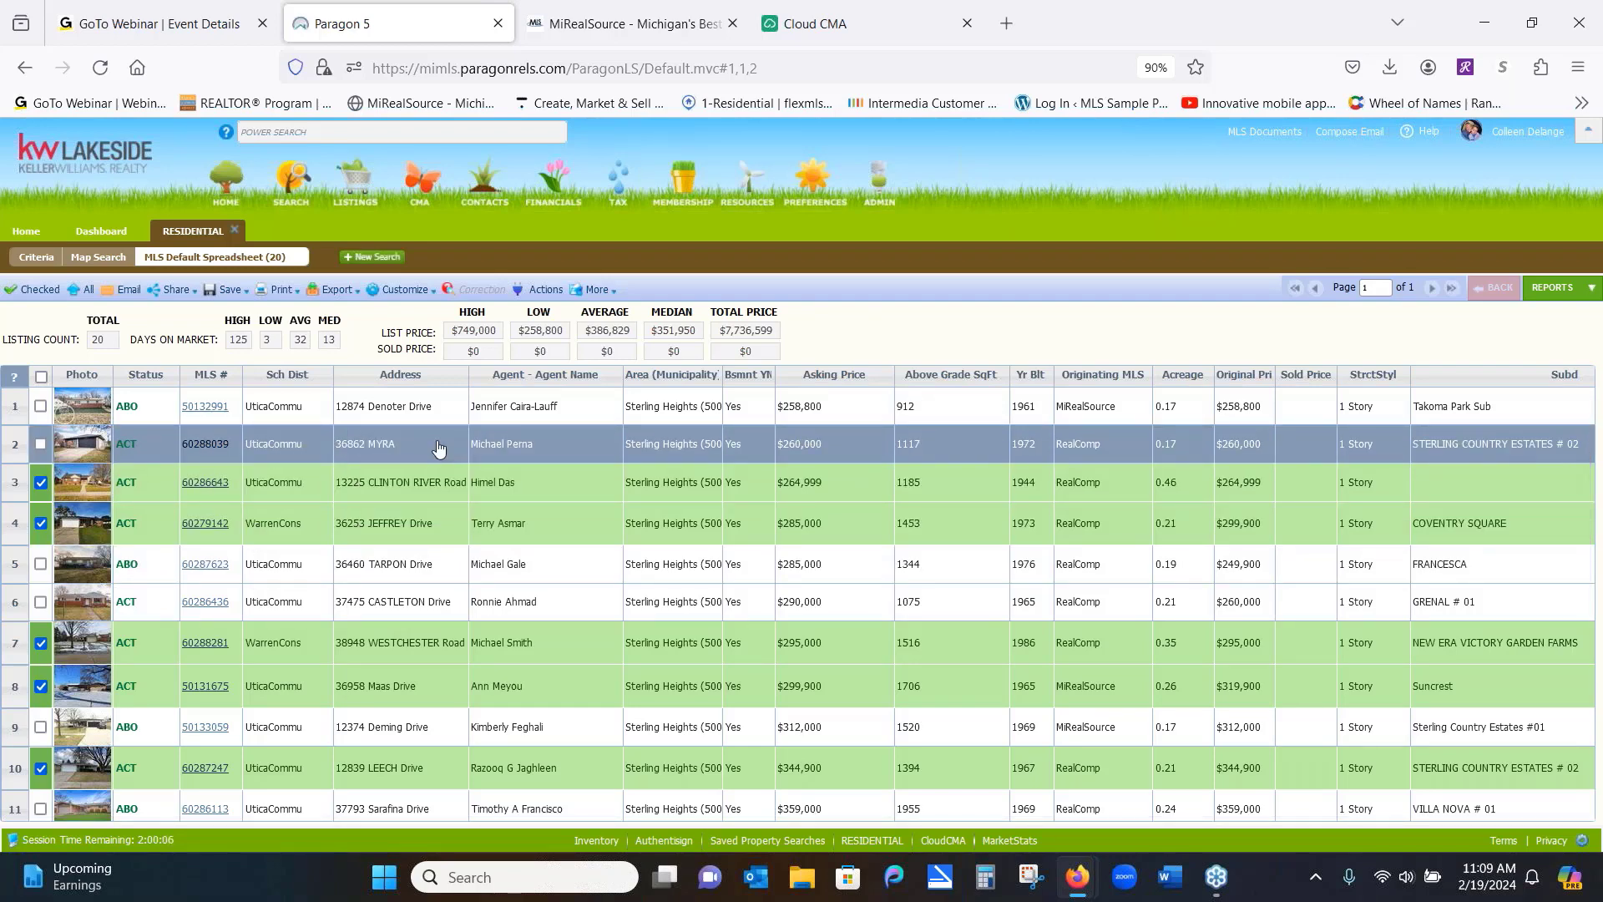
Show only the five checked listings in the spreadsheet and start sharing them by text
left_click(34, 292)
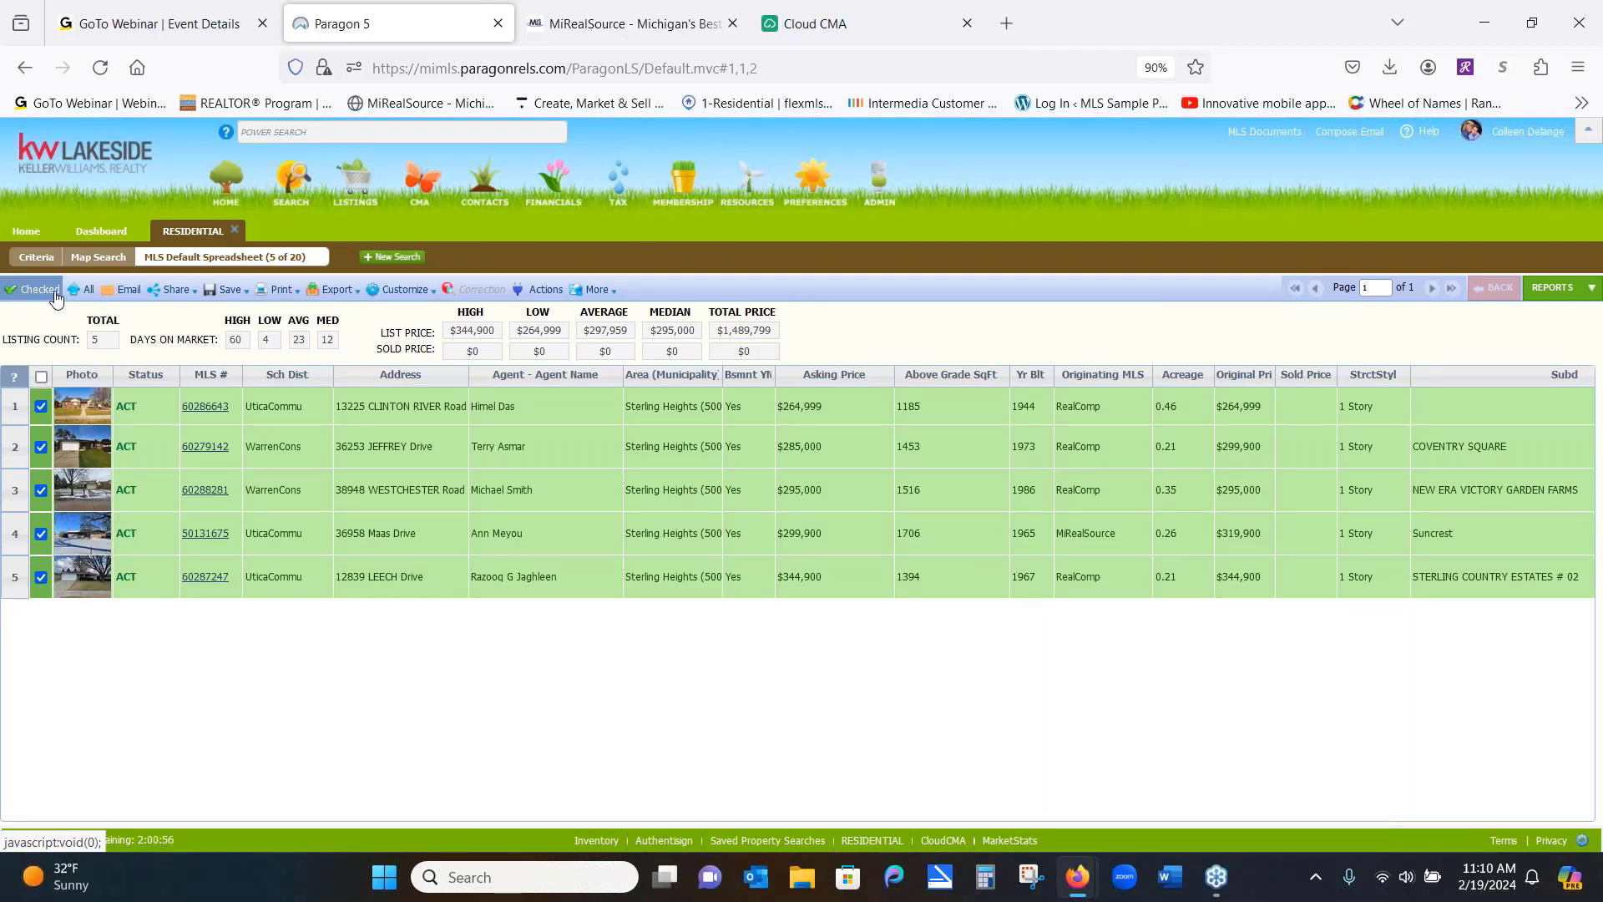
mouse_move(178, 300)
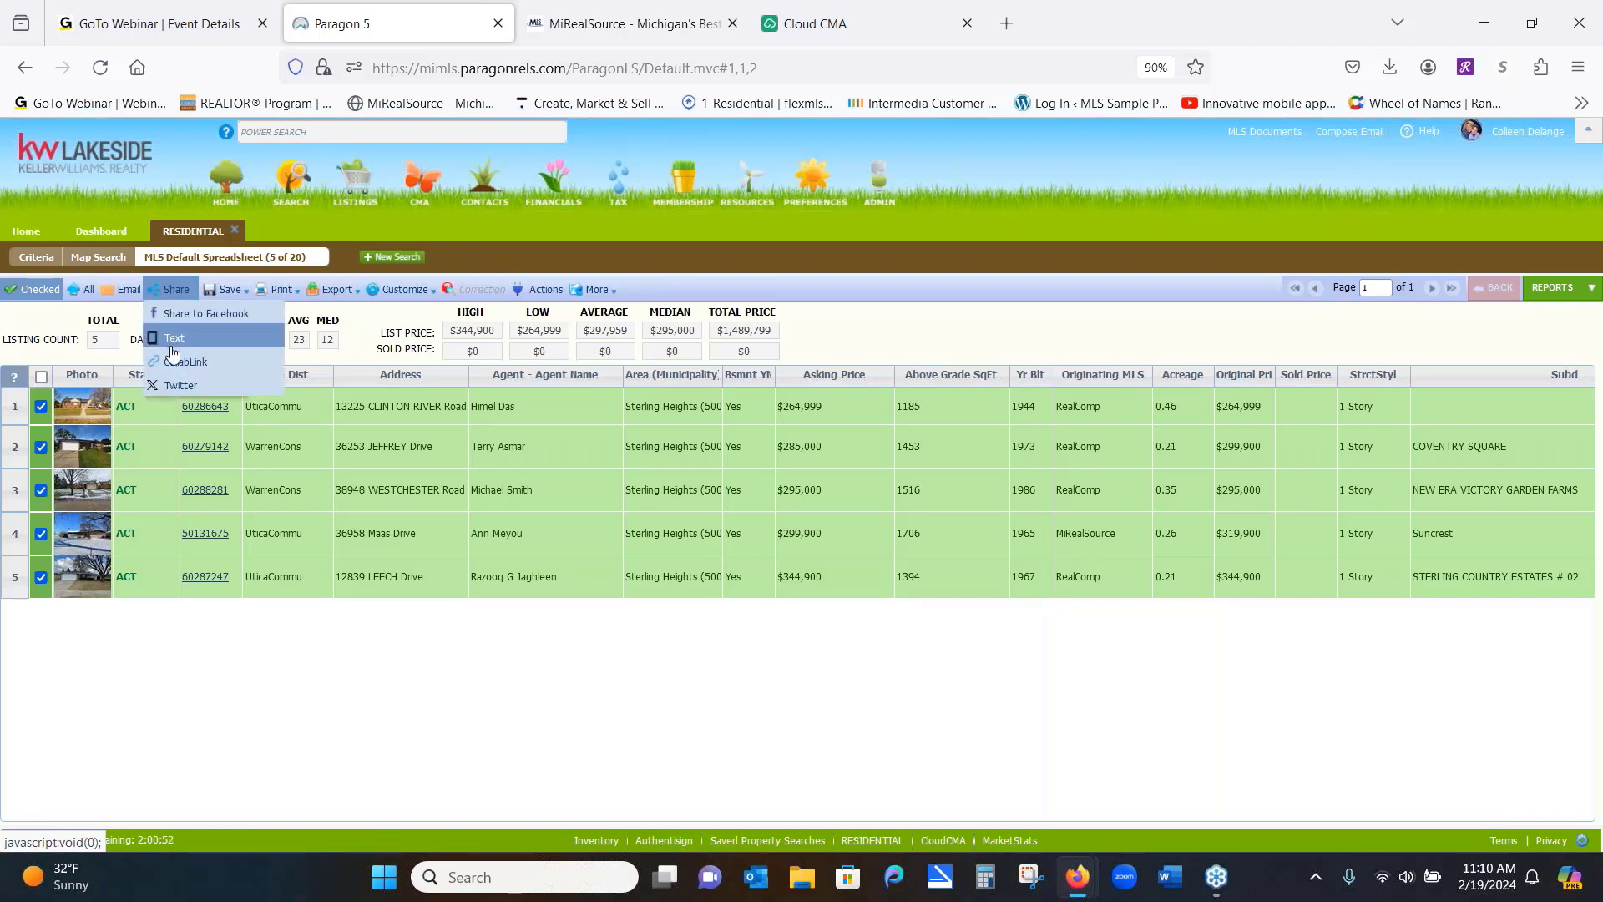
left_click(175, 345)
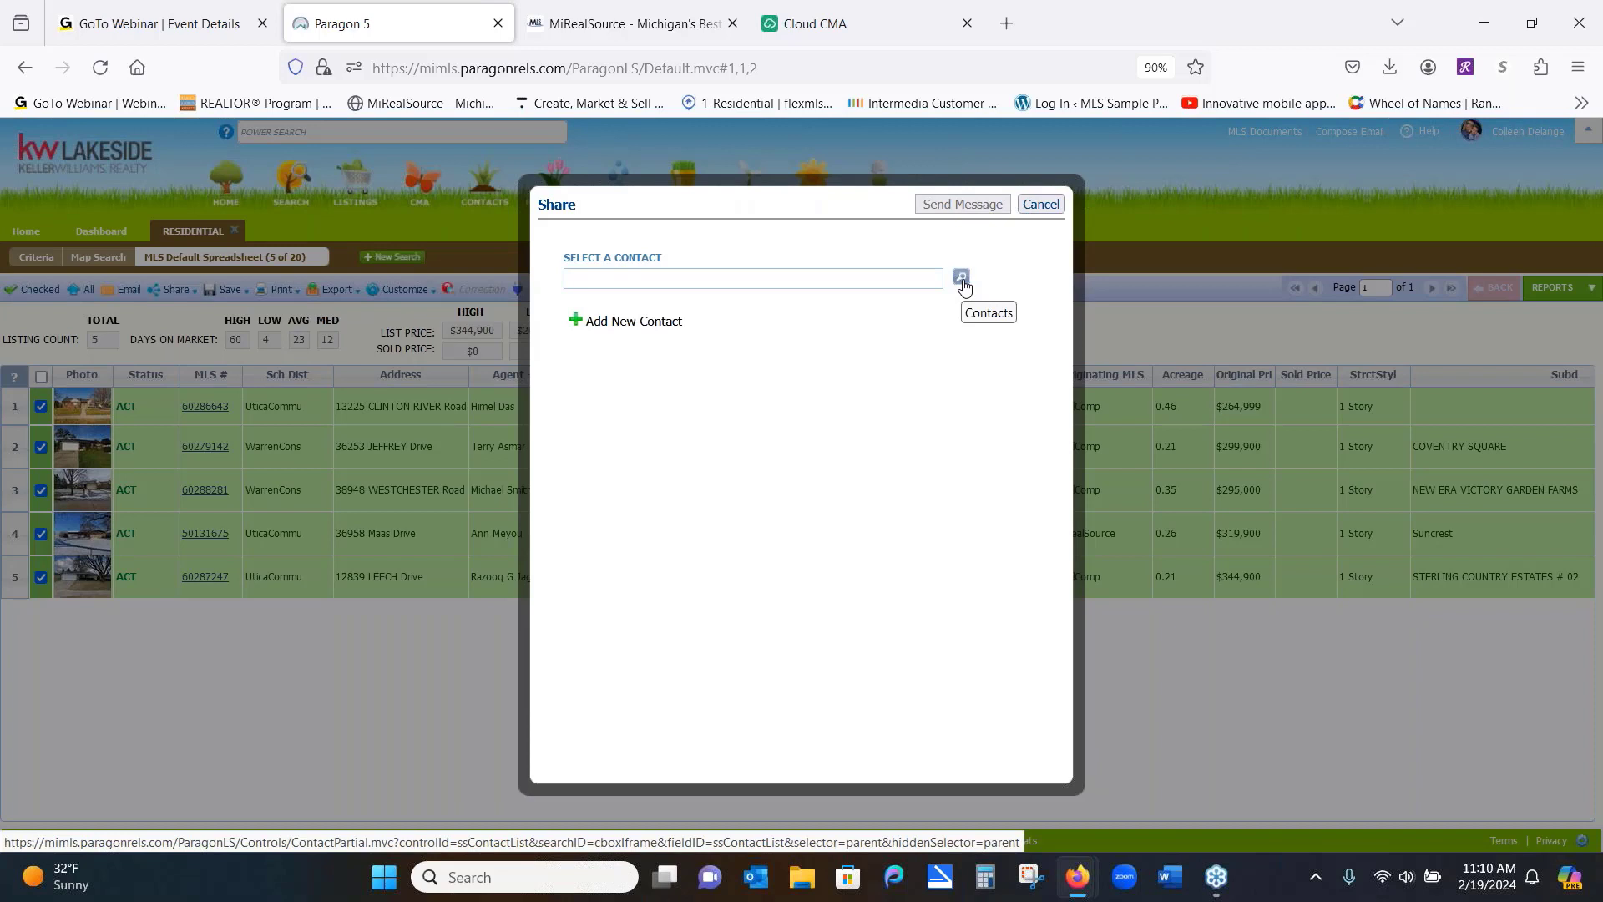
Enter a new contact's first and last name, then cancel the contact and the sharing window
left_click(634, 323)
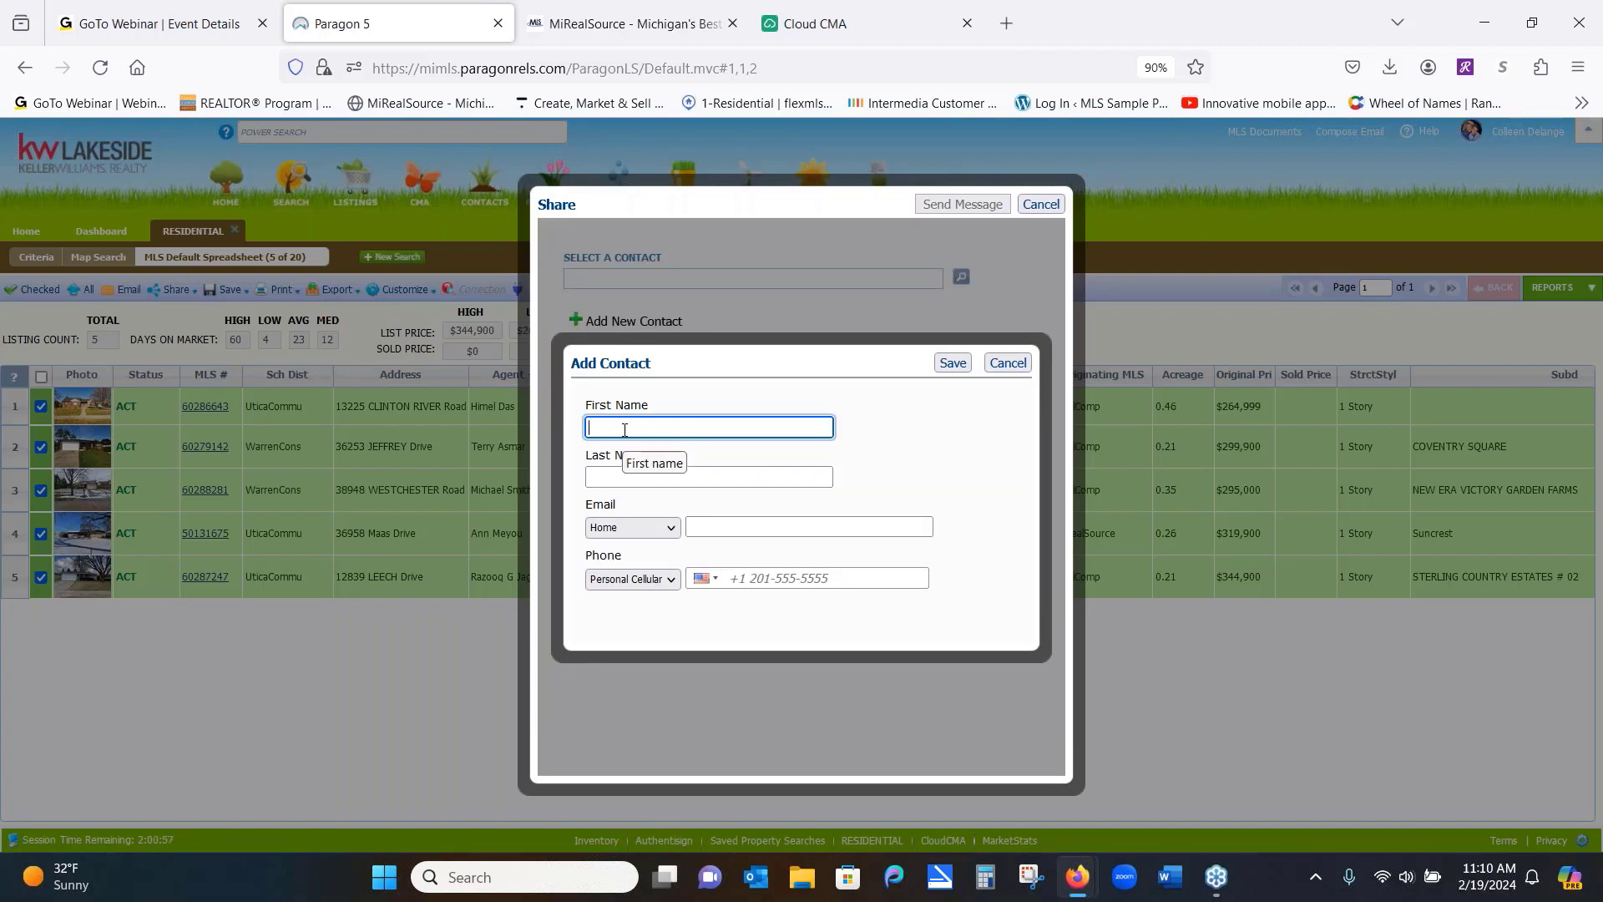
type("Chris")
left_click(635, 480)
type("Buyer")
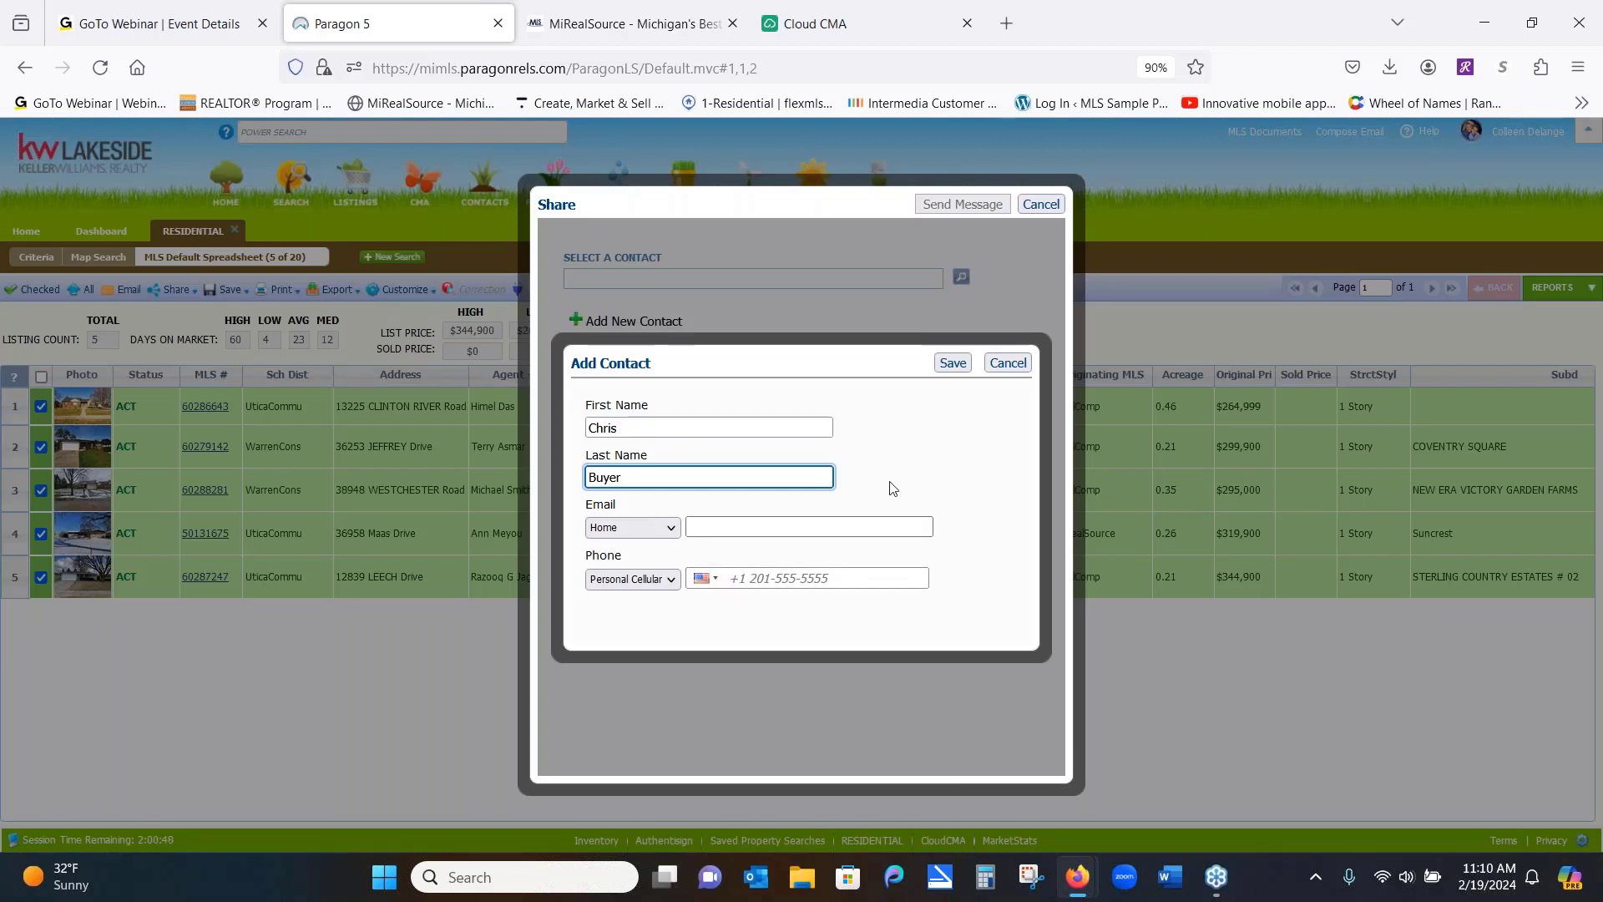
left_click(1002, 370)
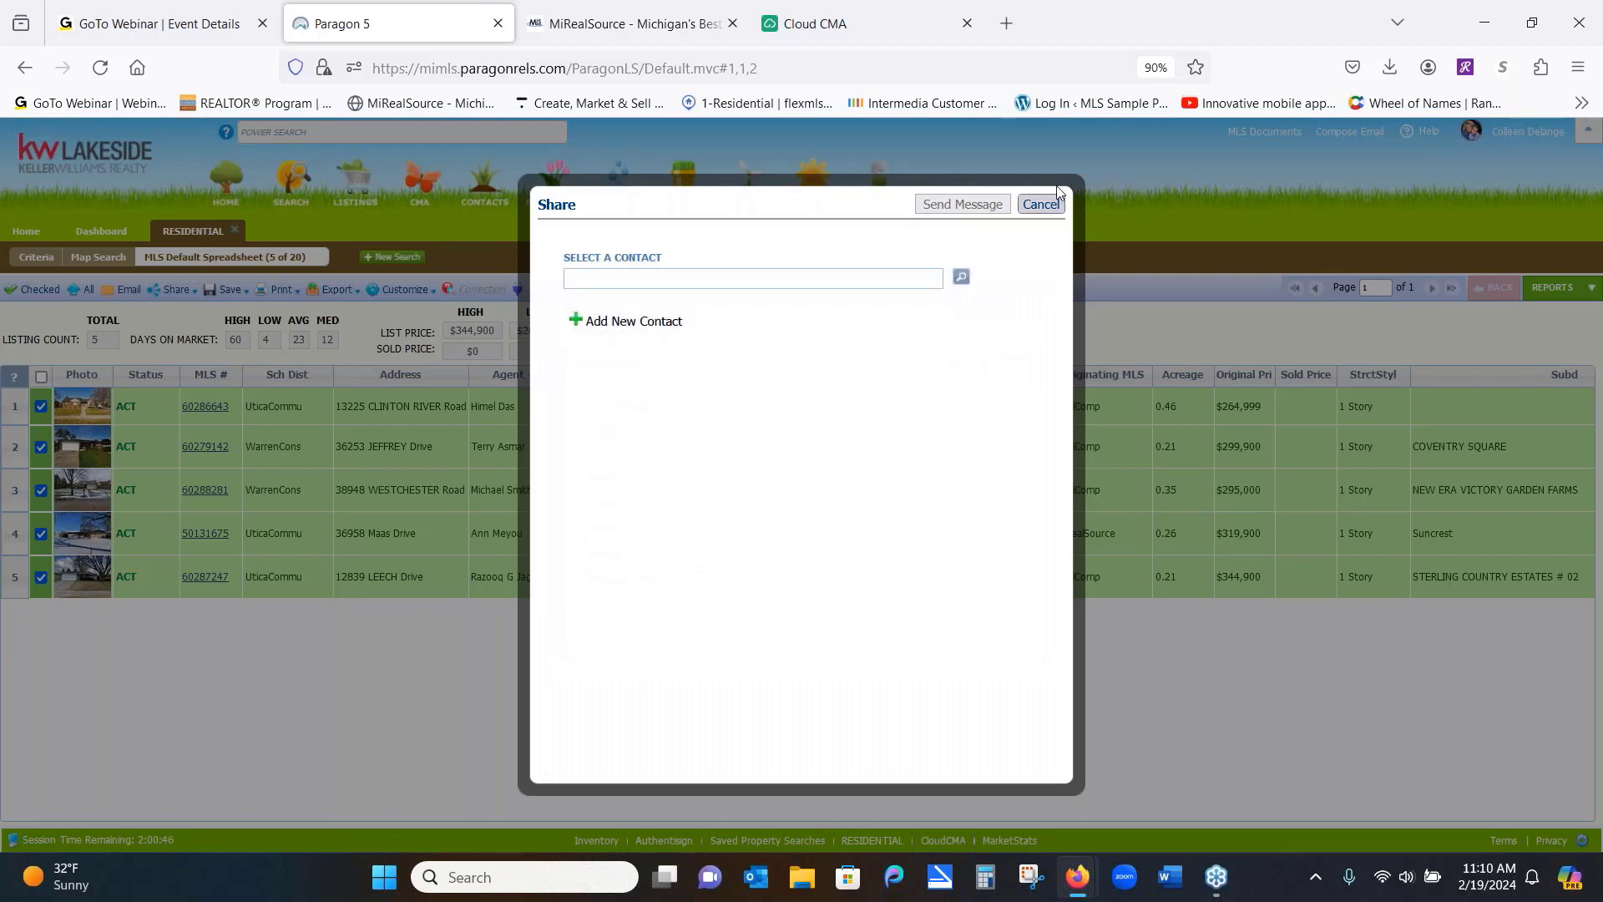
left_click(1054, 206)
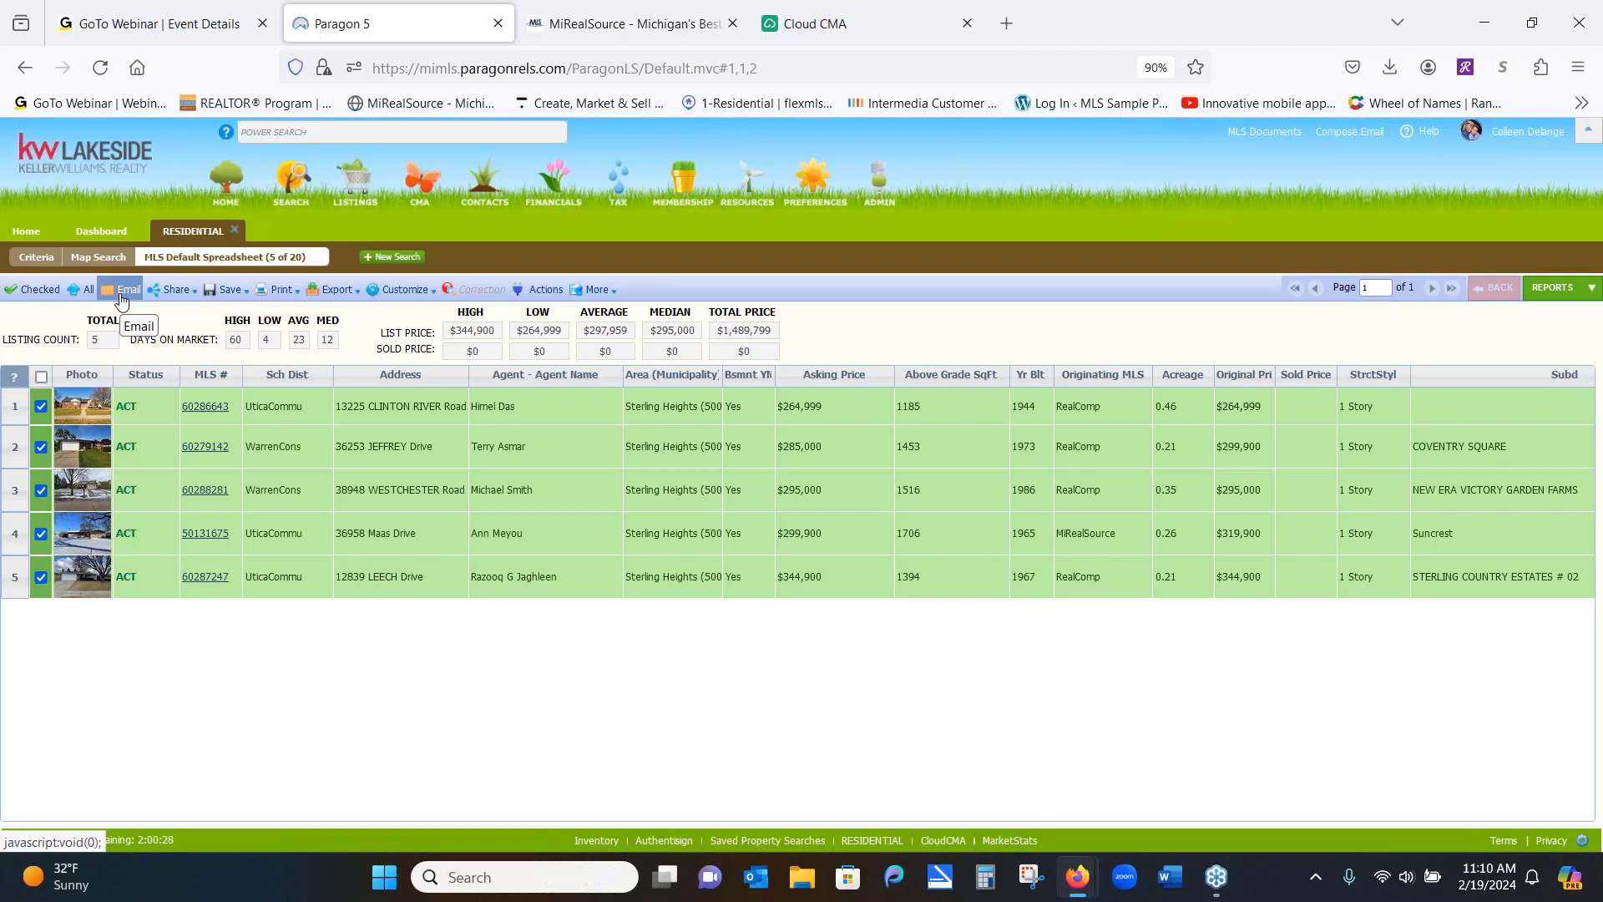
Save the listings as a new search, renaming it from RESIDENTIAL to the buyer contact's name
left_click(228, 292)
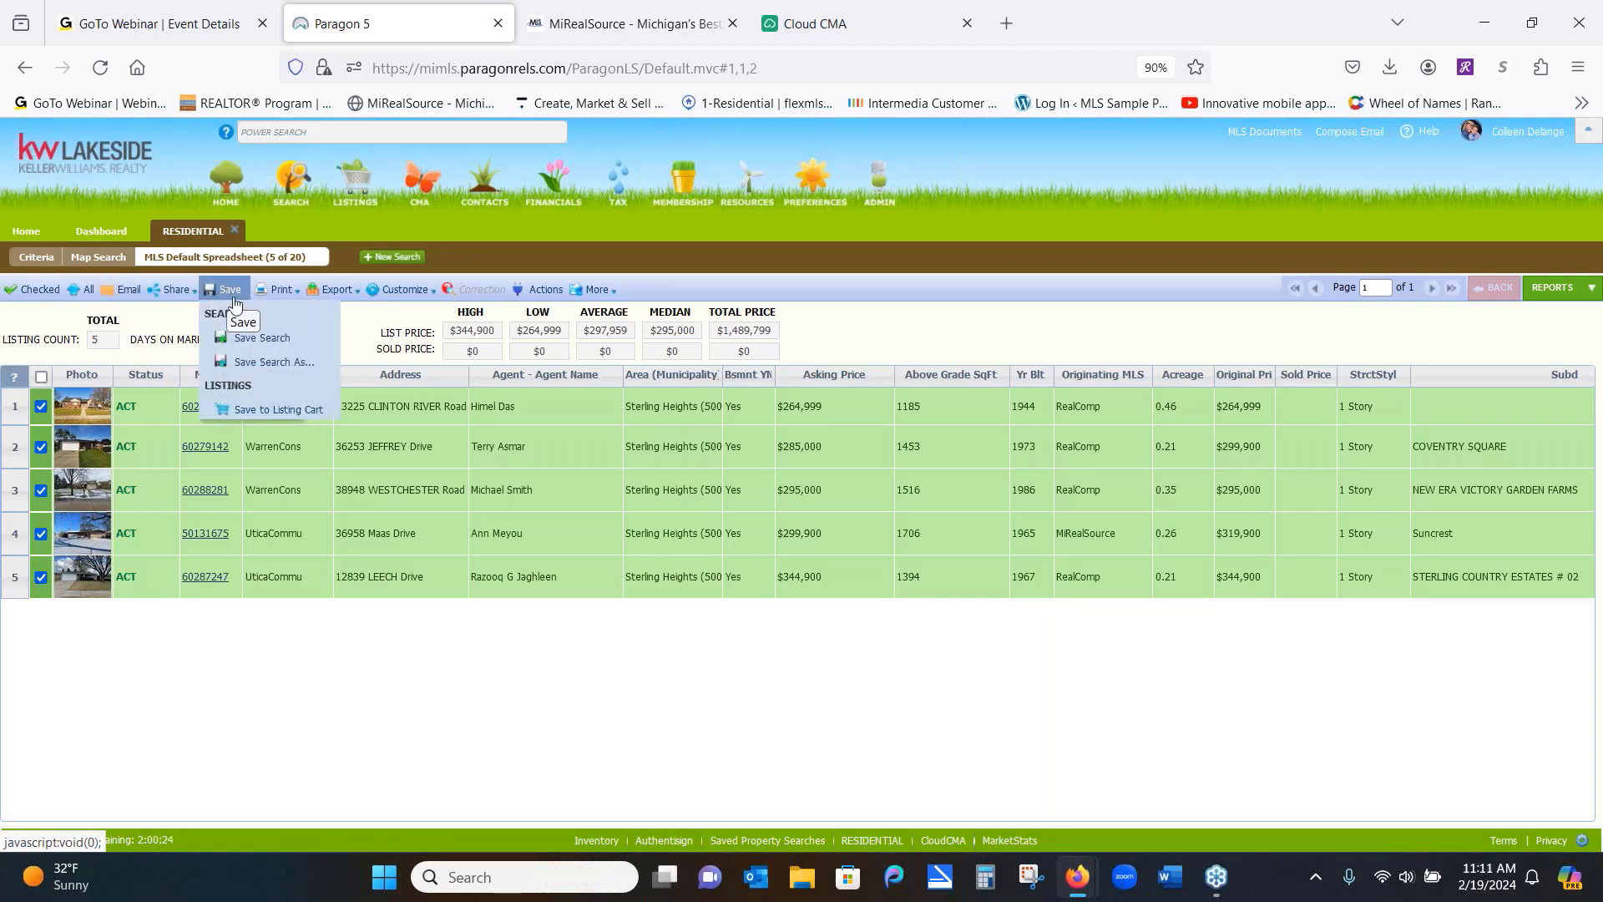
left_click(246, 365)
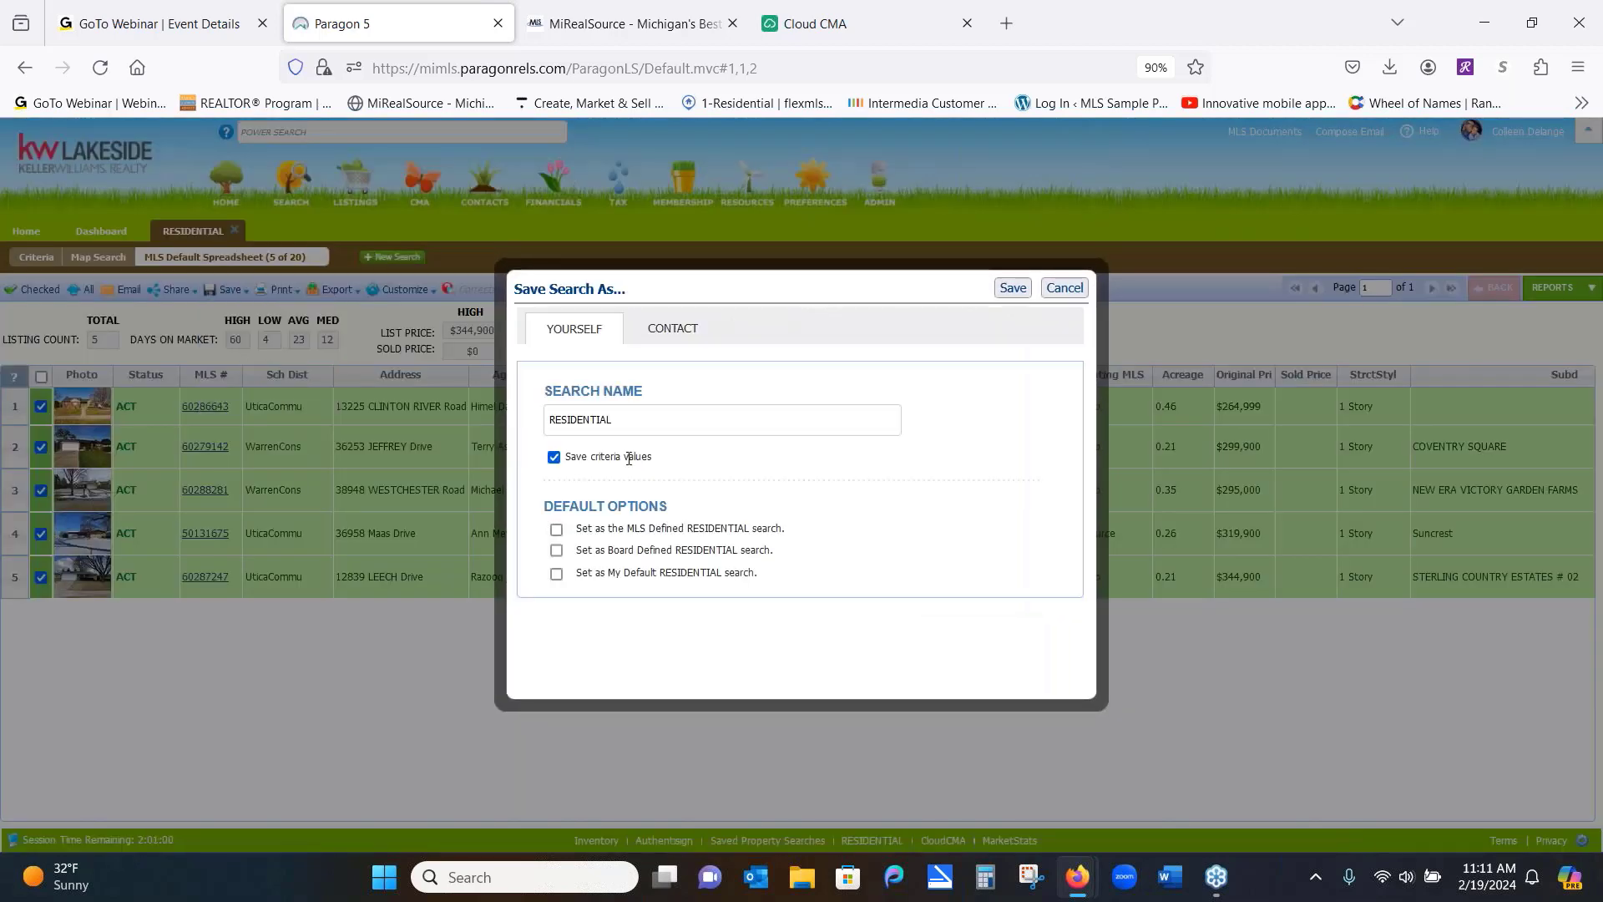
double_click(635, 420)
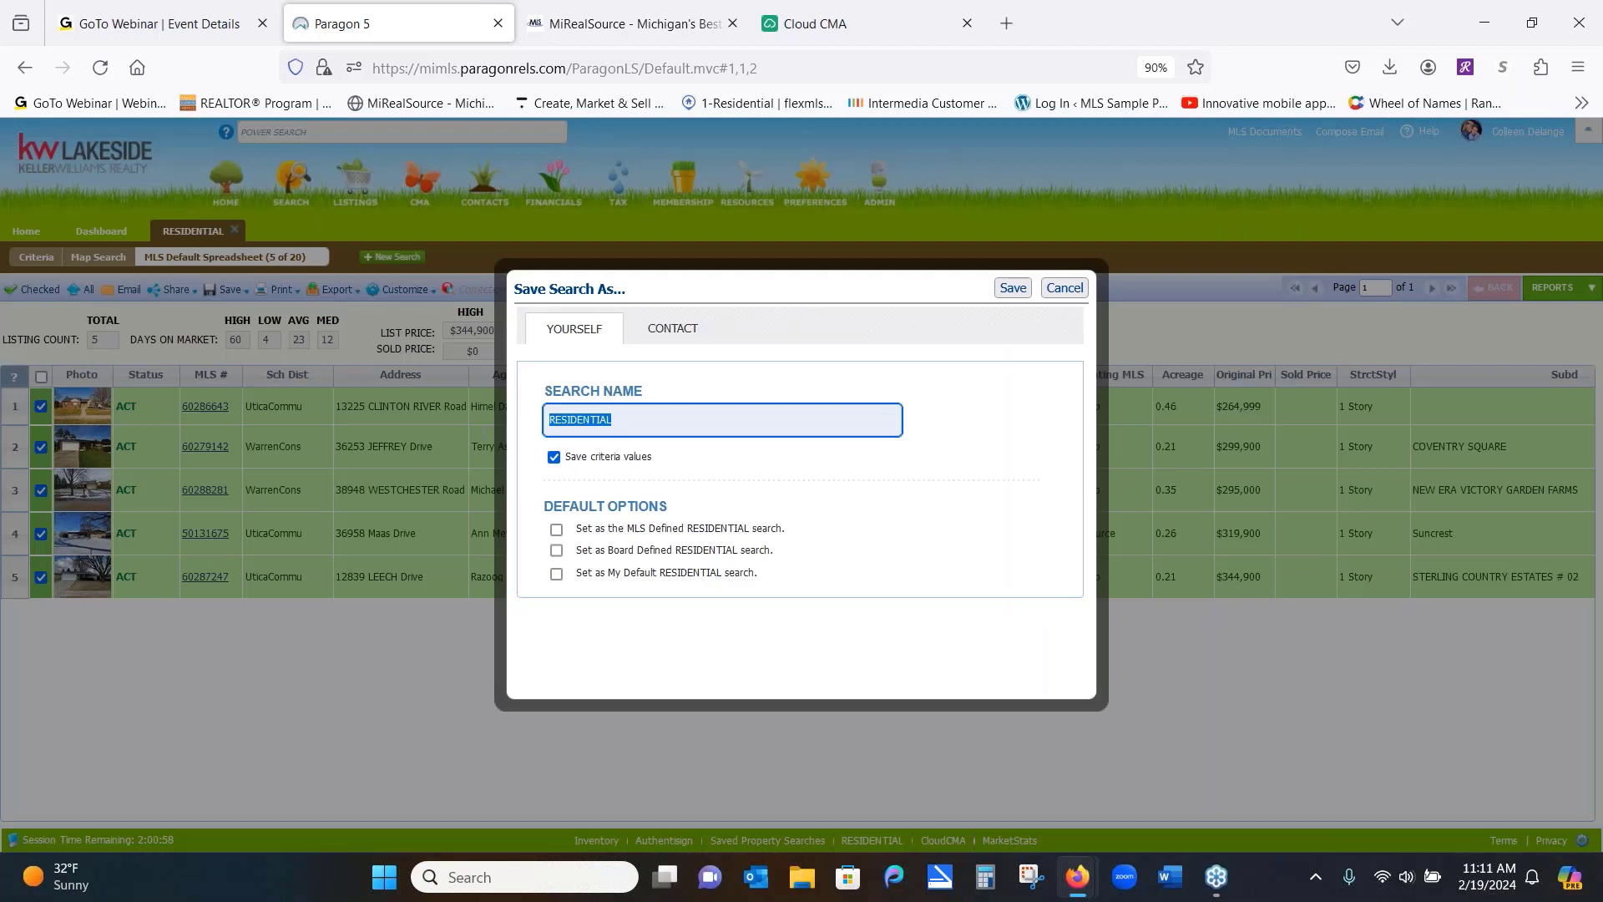
type("Chris Buyer")
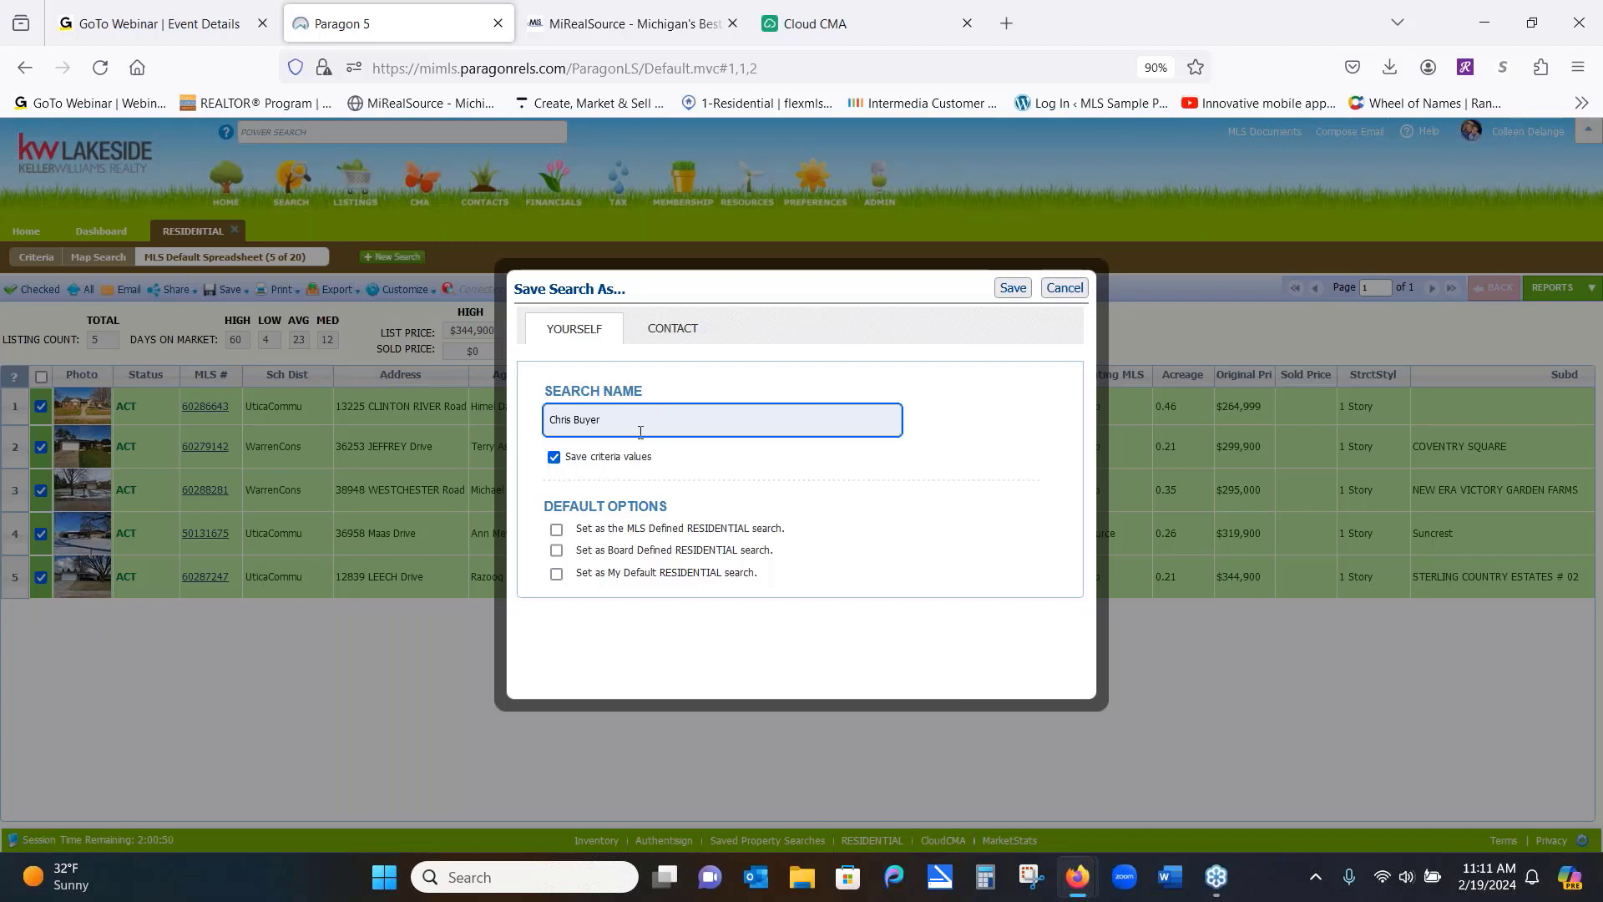
Add a new contact for the search, entering the buyer's first and last name
left_click(677, 331)
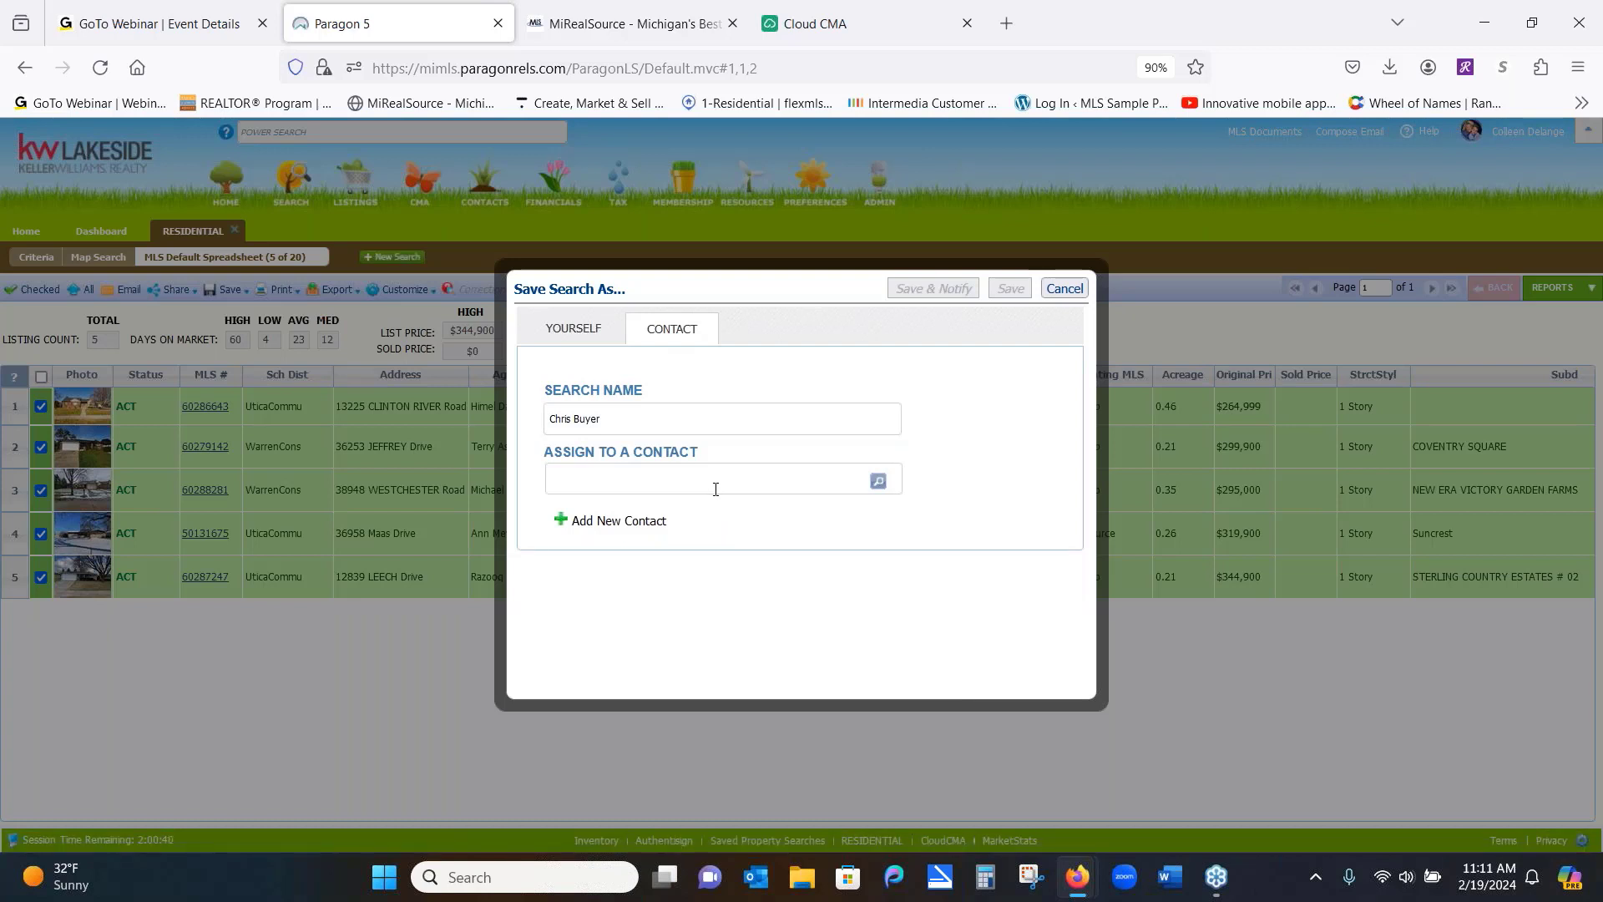
left_click(603, 528)
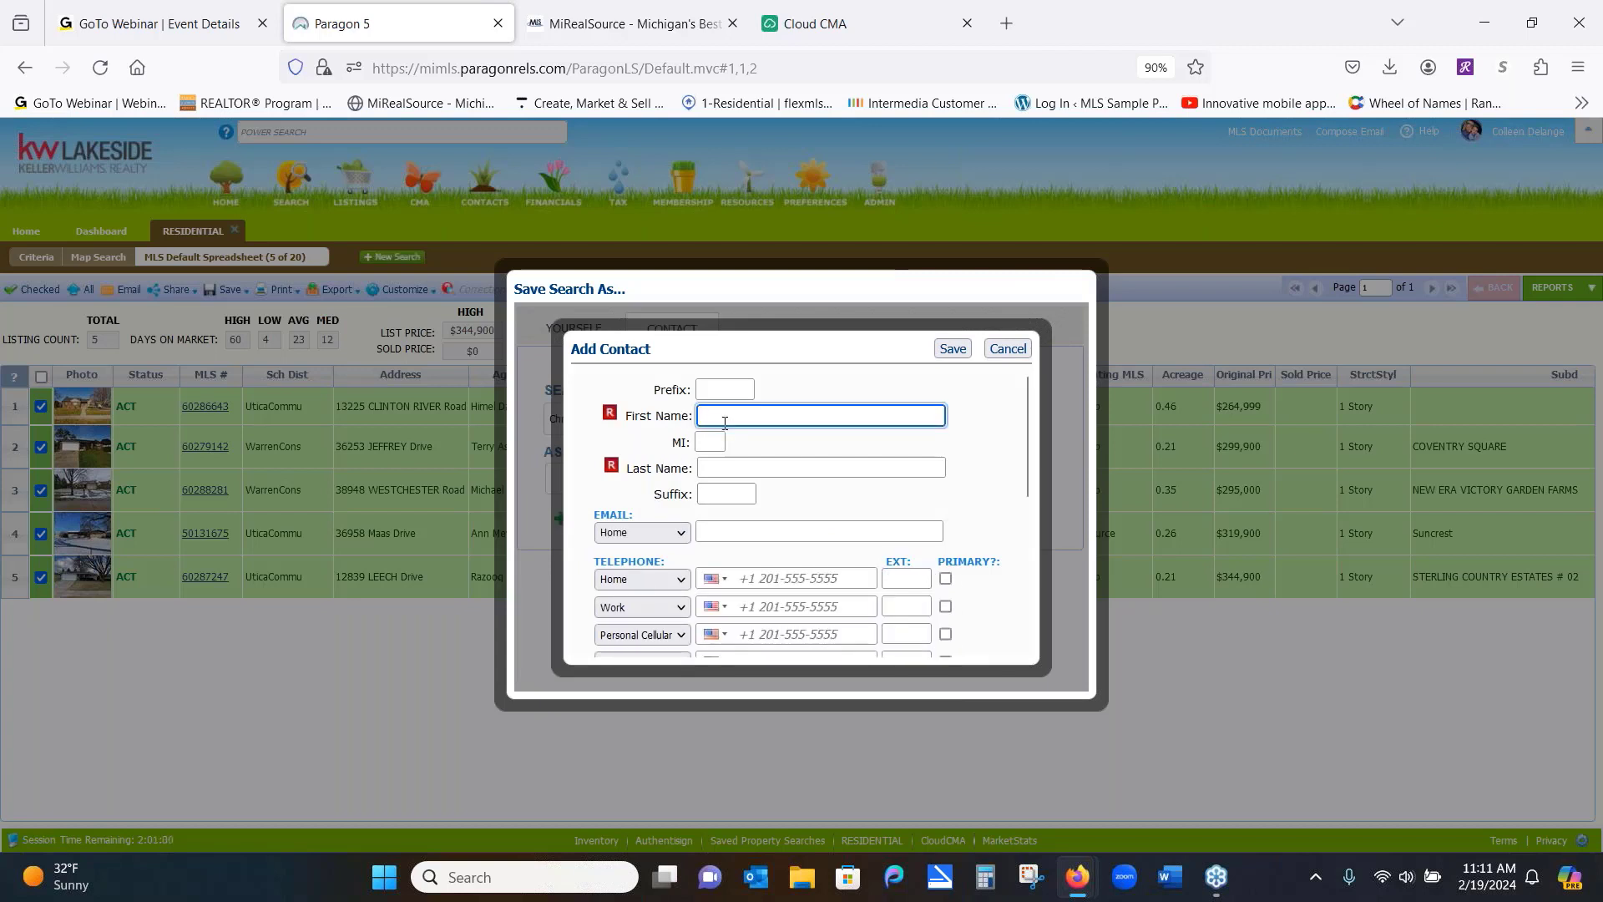
type("Chris")
left_click(721, 467)
right_click(722, 468)
key("Escape")
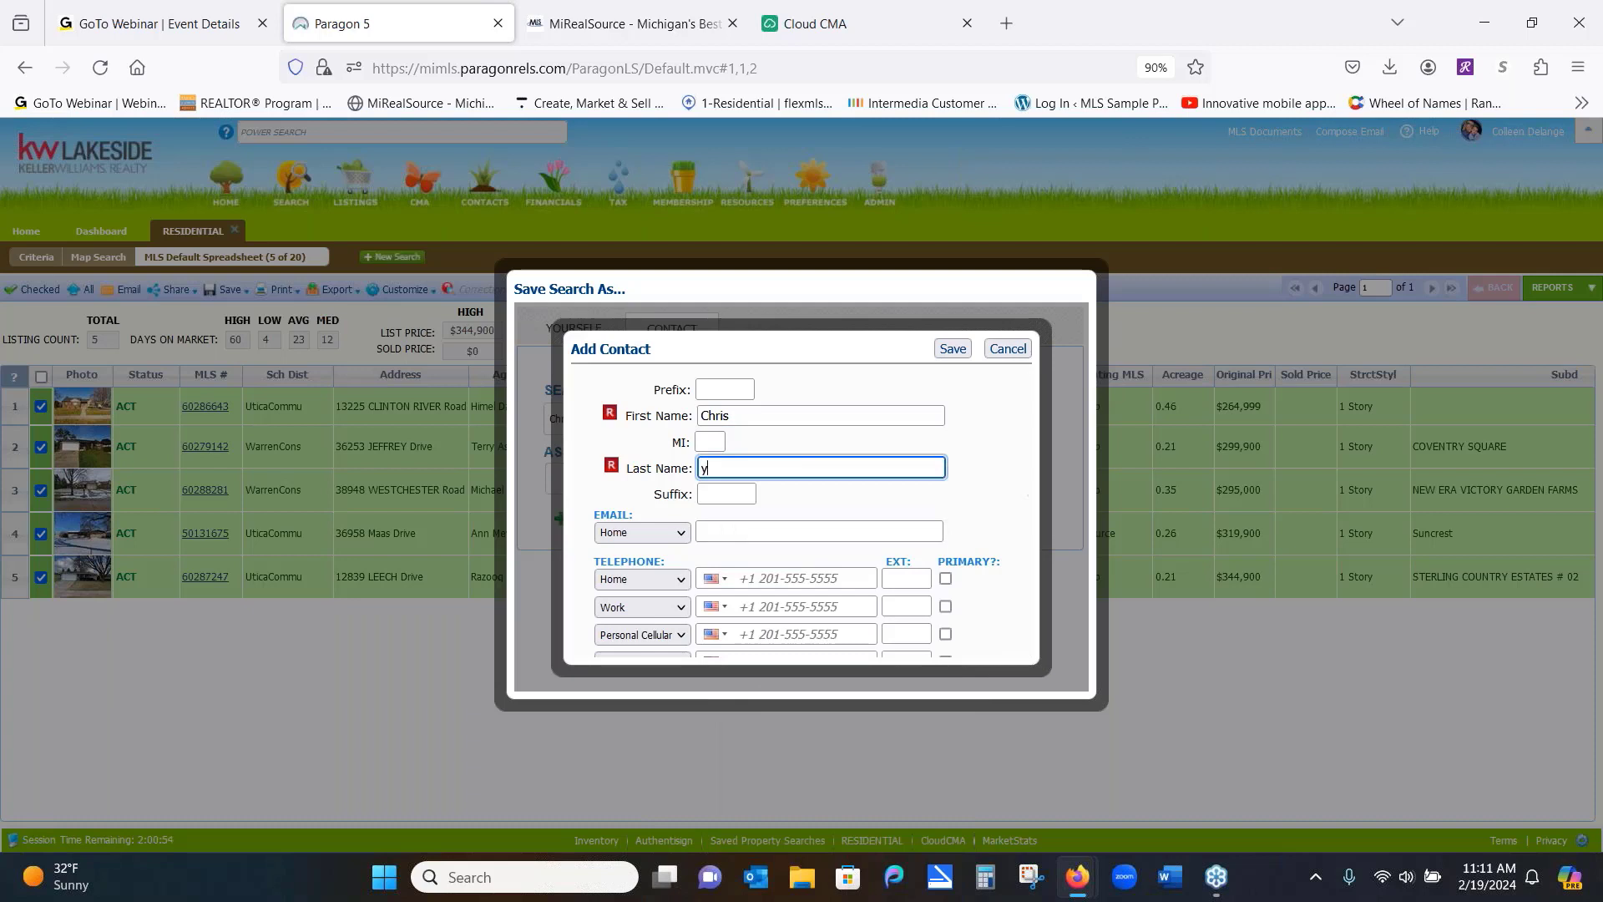
key("BackSpace")
type("Buyer")
Enter the buyer's email address, save the contact, and save the search to them
left_click(755, 529)
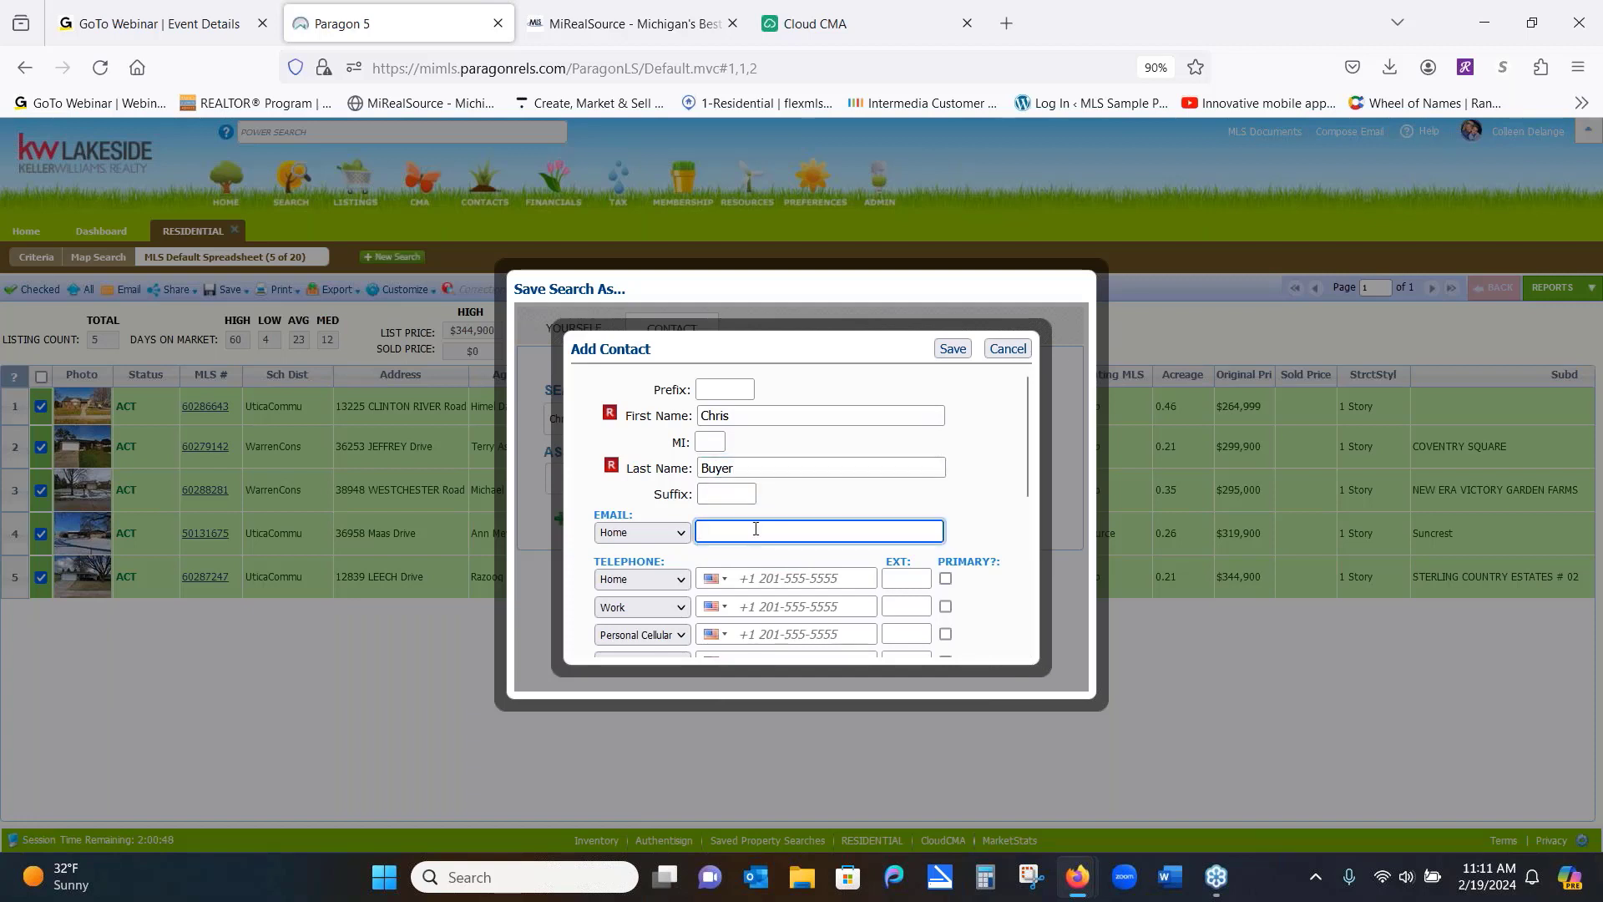
left_click(952, 349)
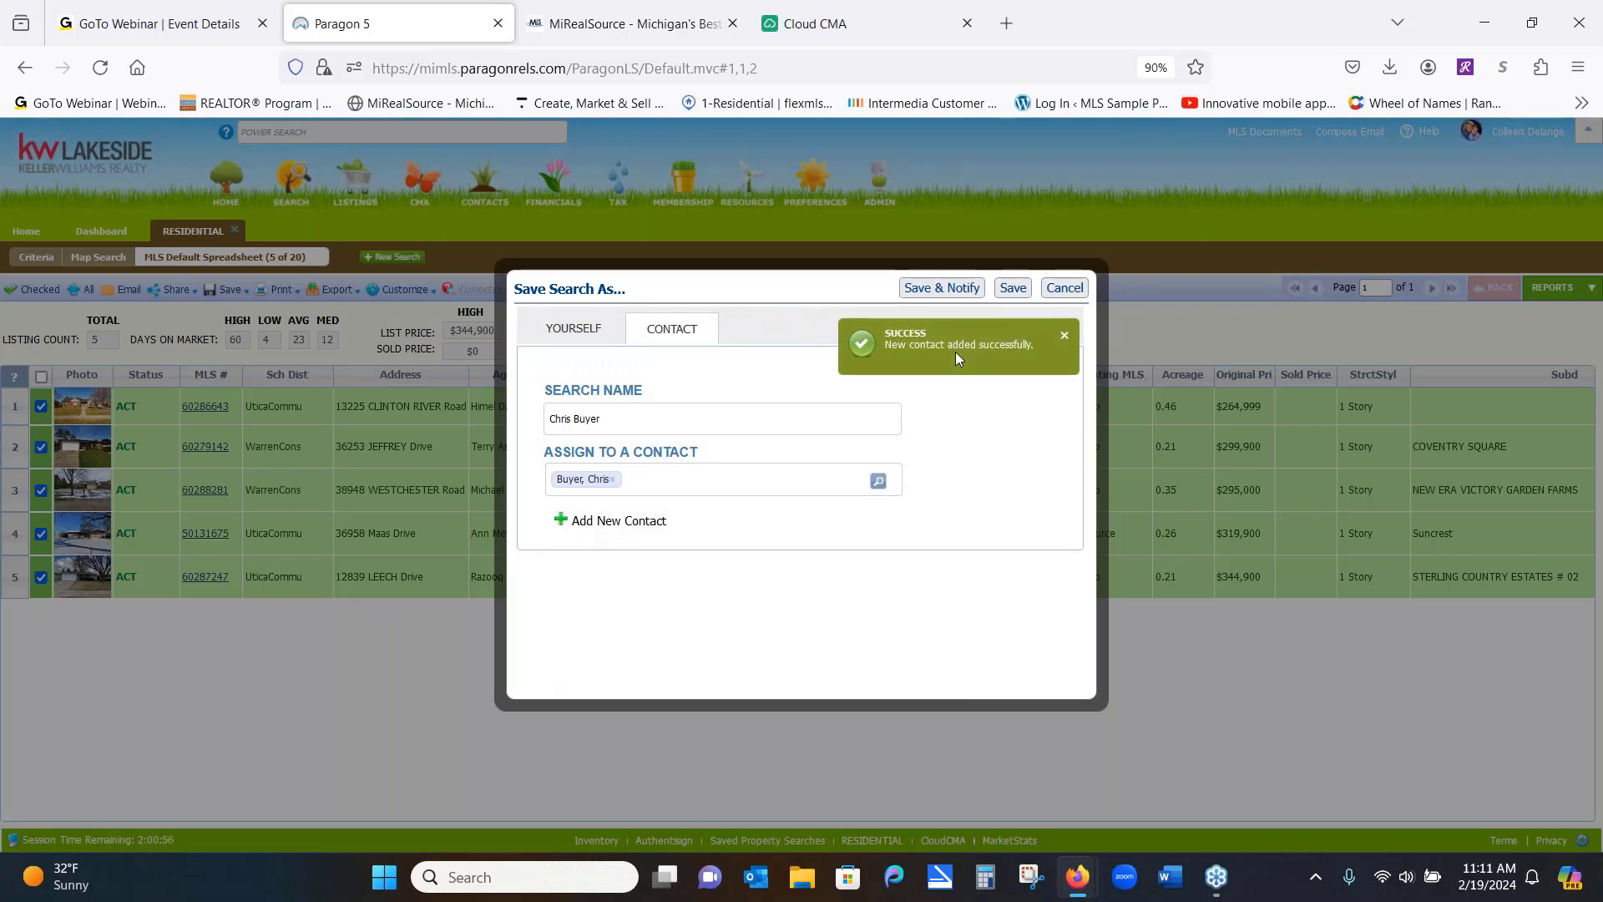
left_click(928, 289)
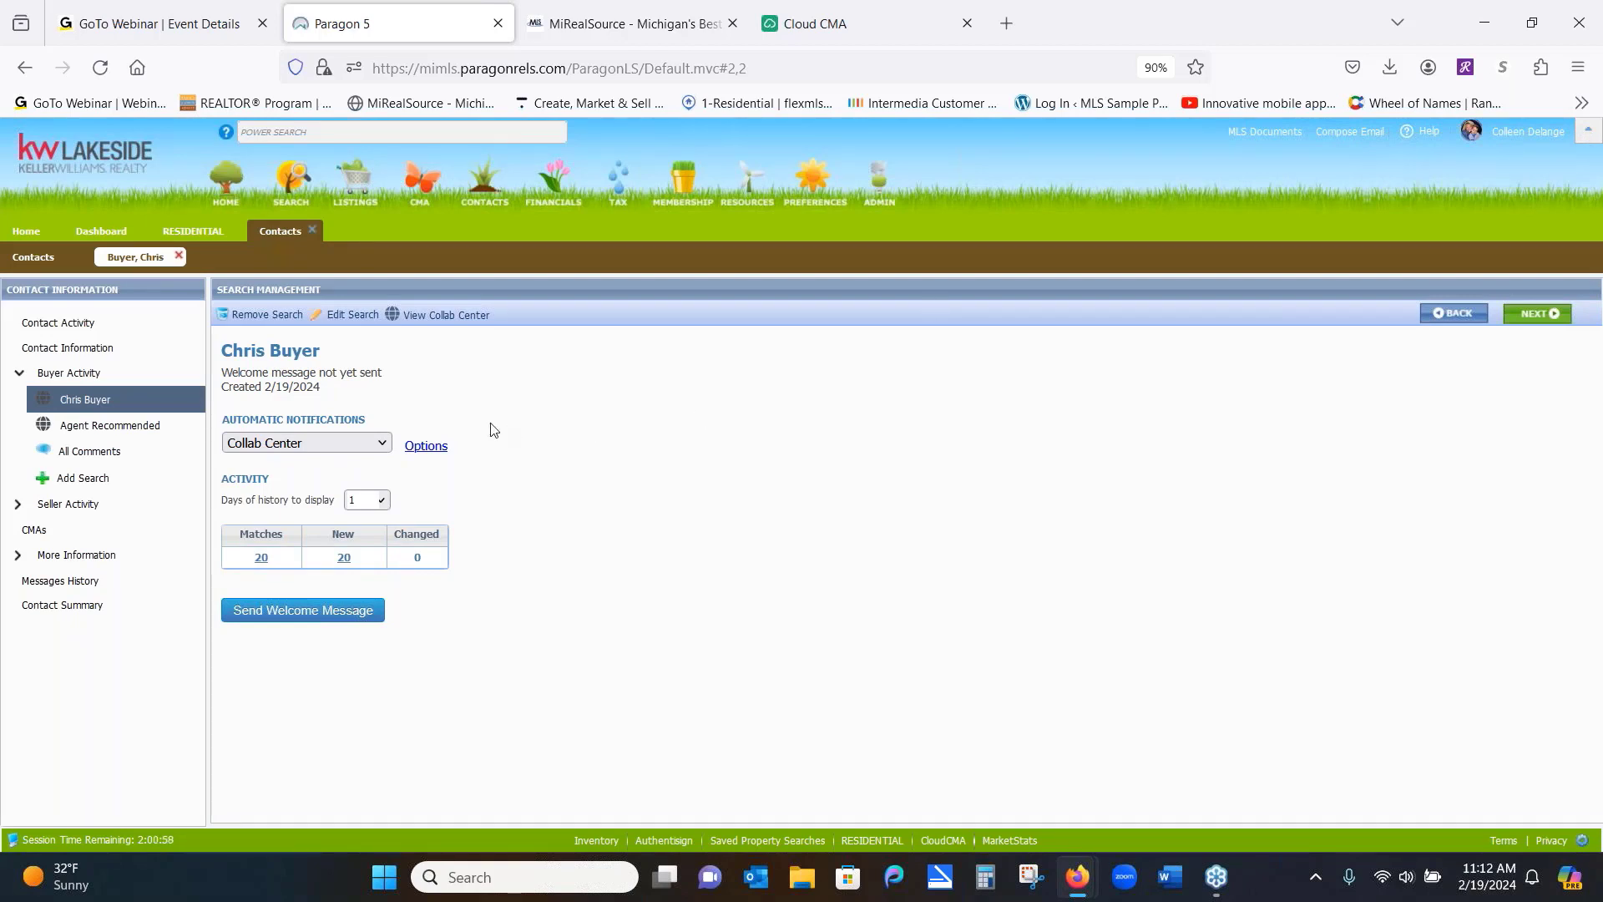
Discard the weekly recurrence, set client notifications to Immediately, and save the advanced email options
left_click(427, 448)
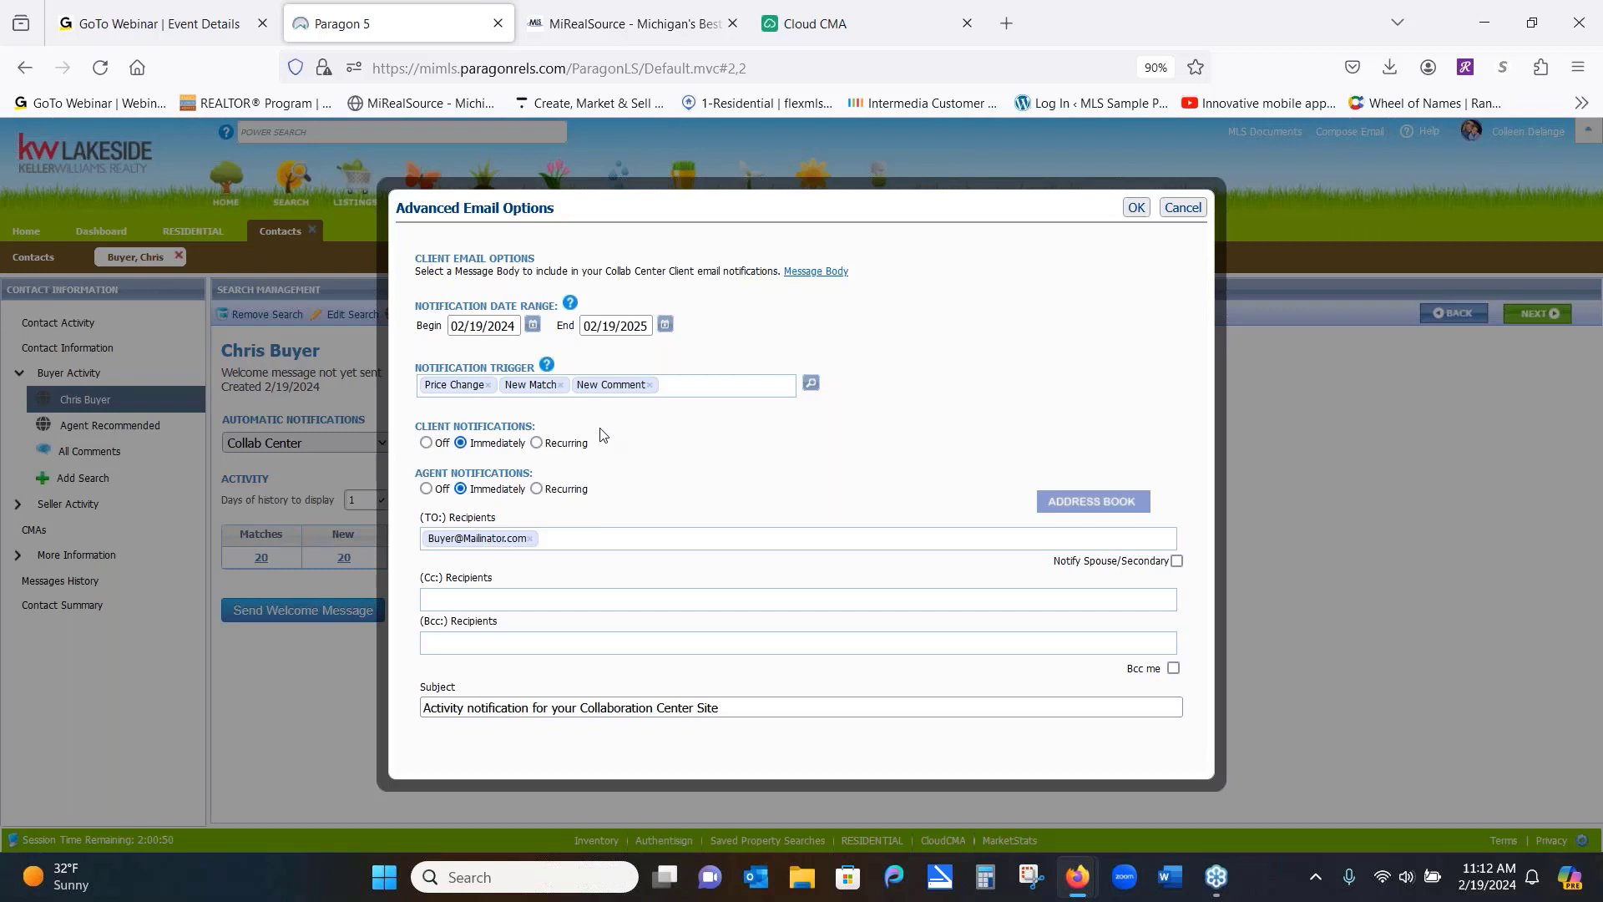
left_click(536, 443)
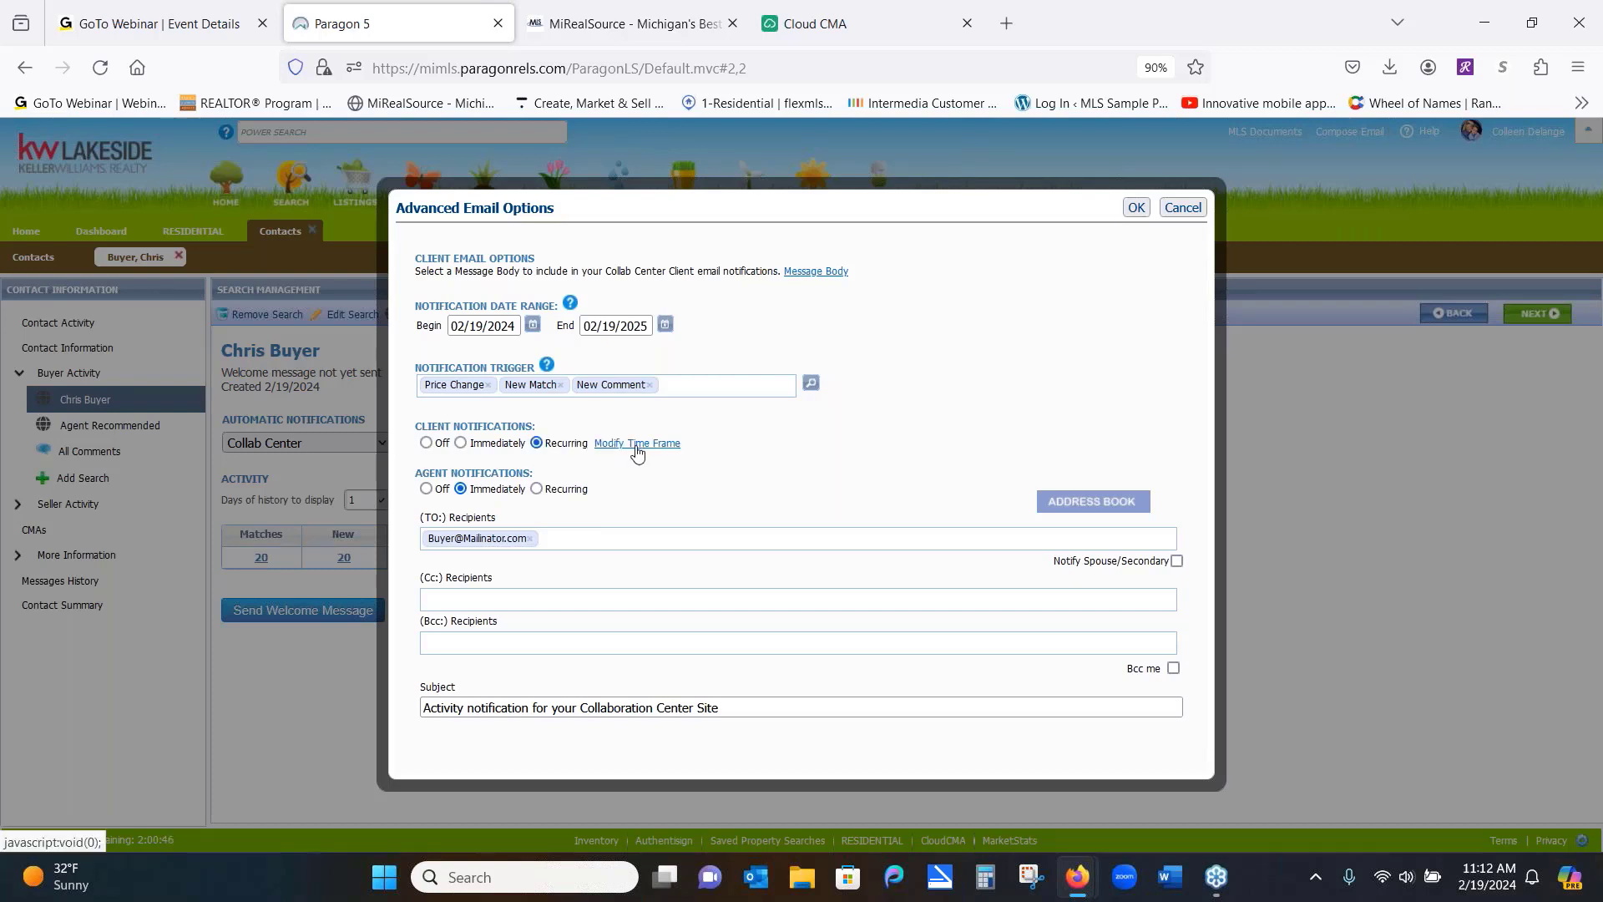
left_click(637, 443)
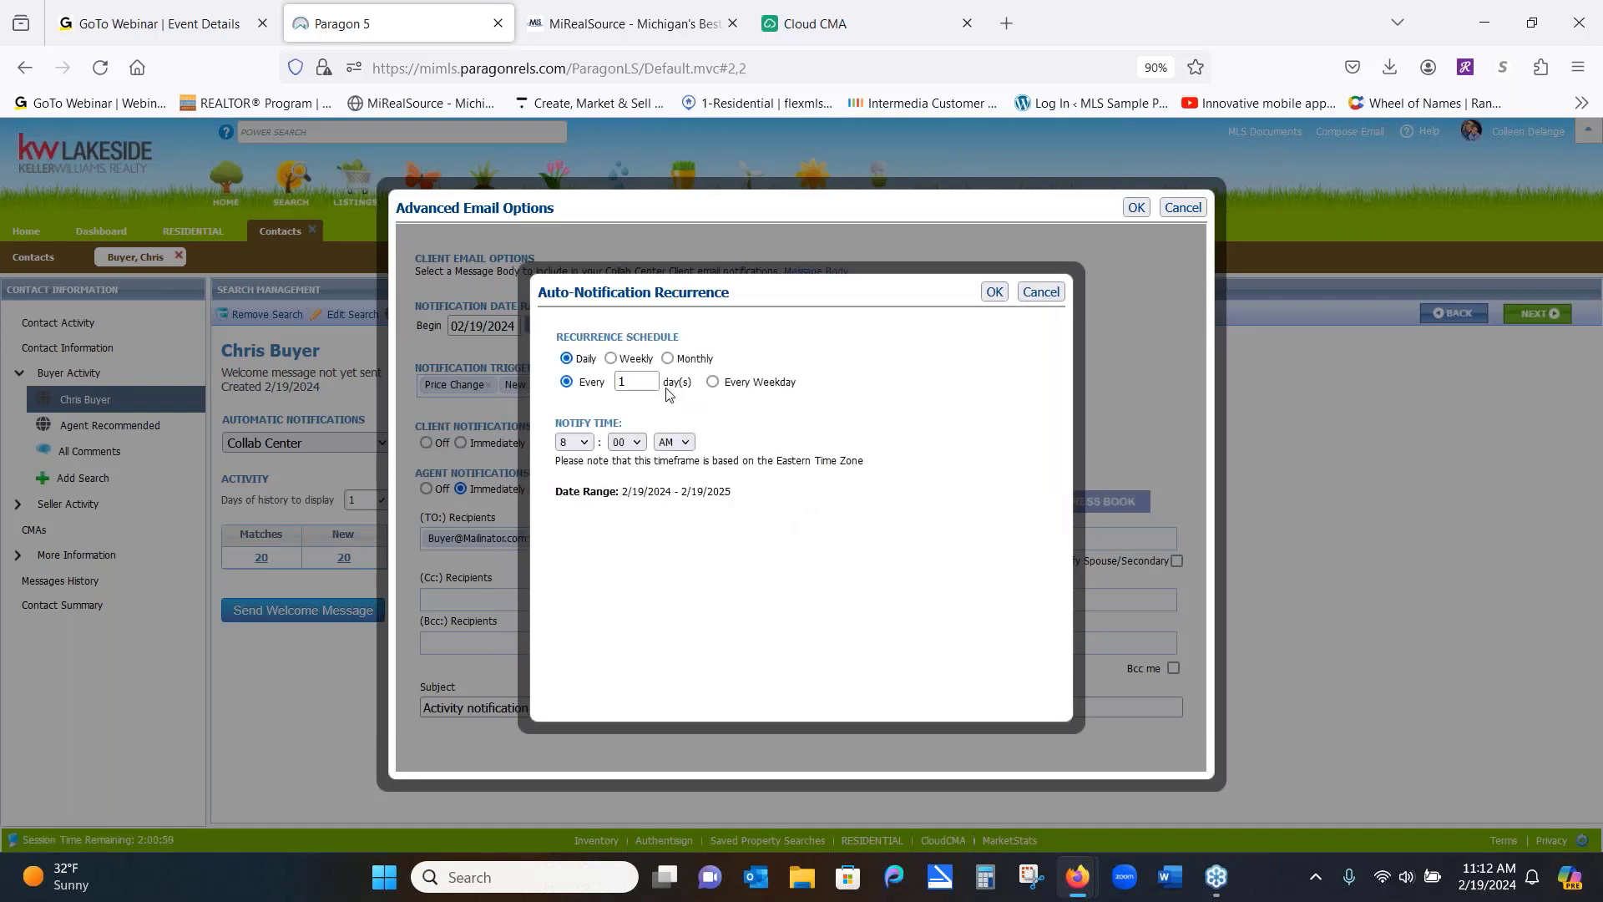
left_click(611, 360)
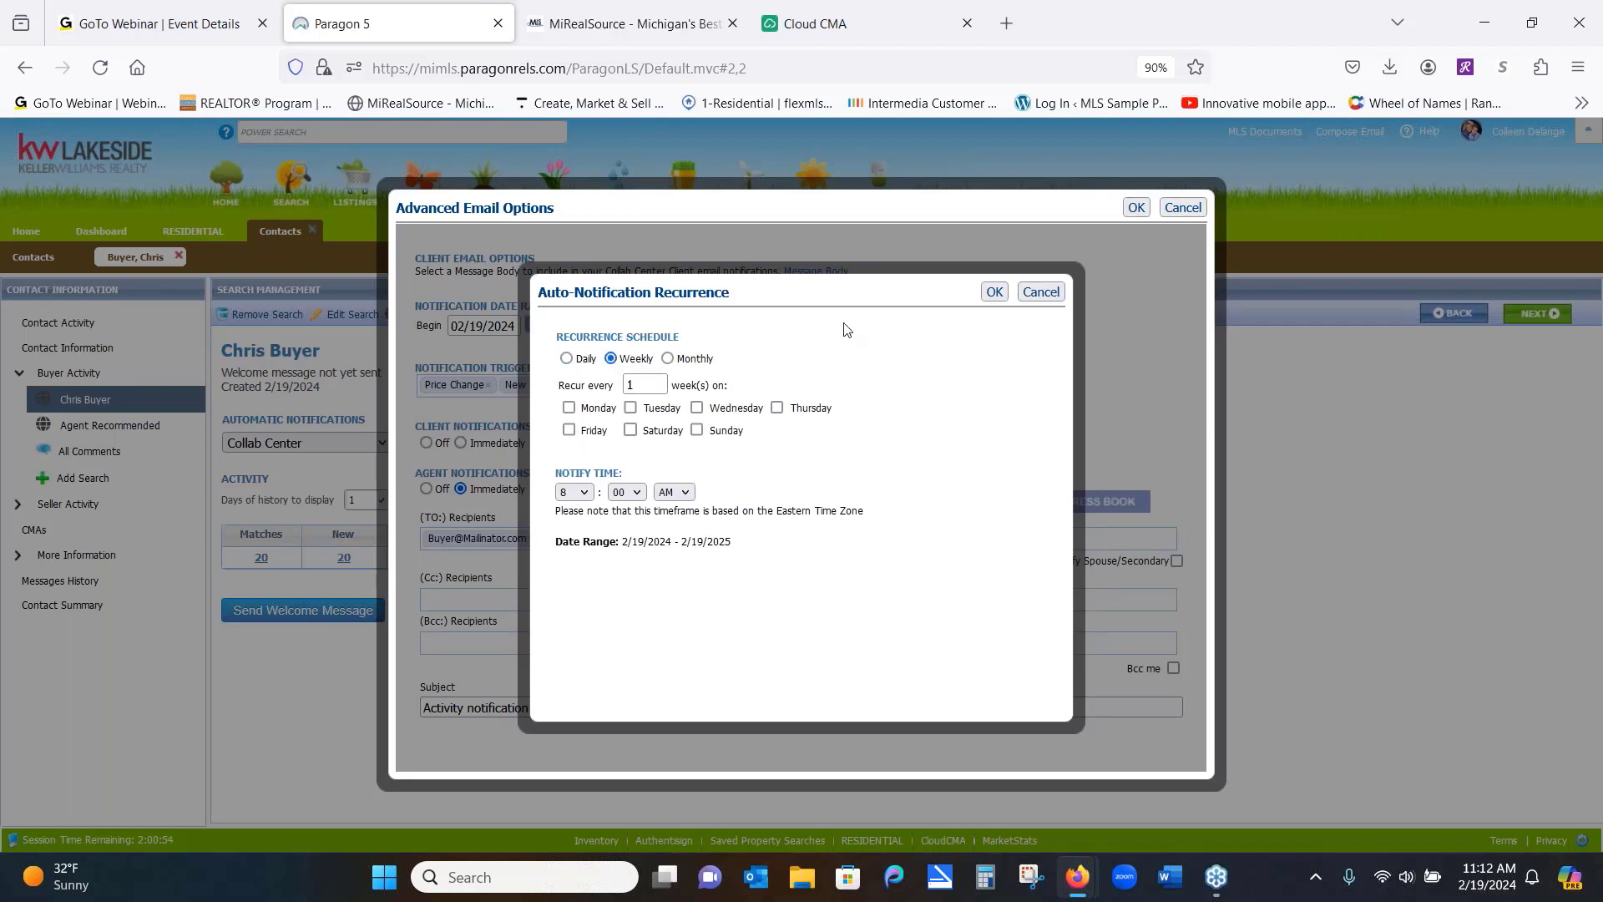
left_click(1042, 292)
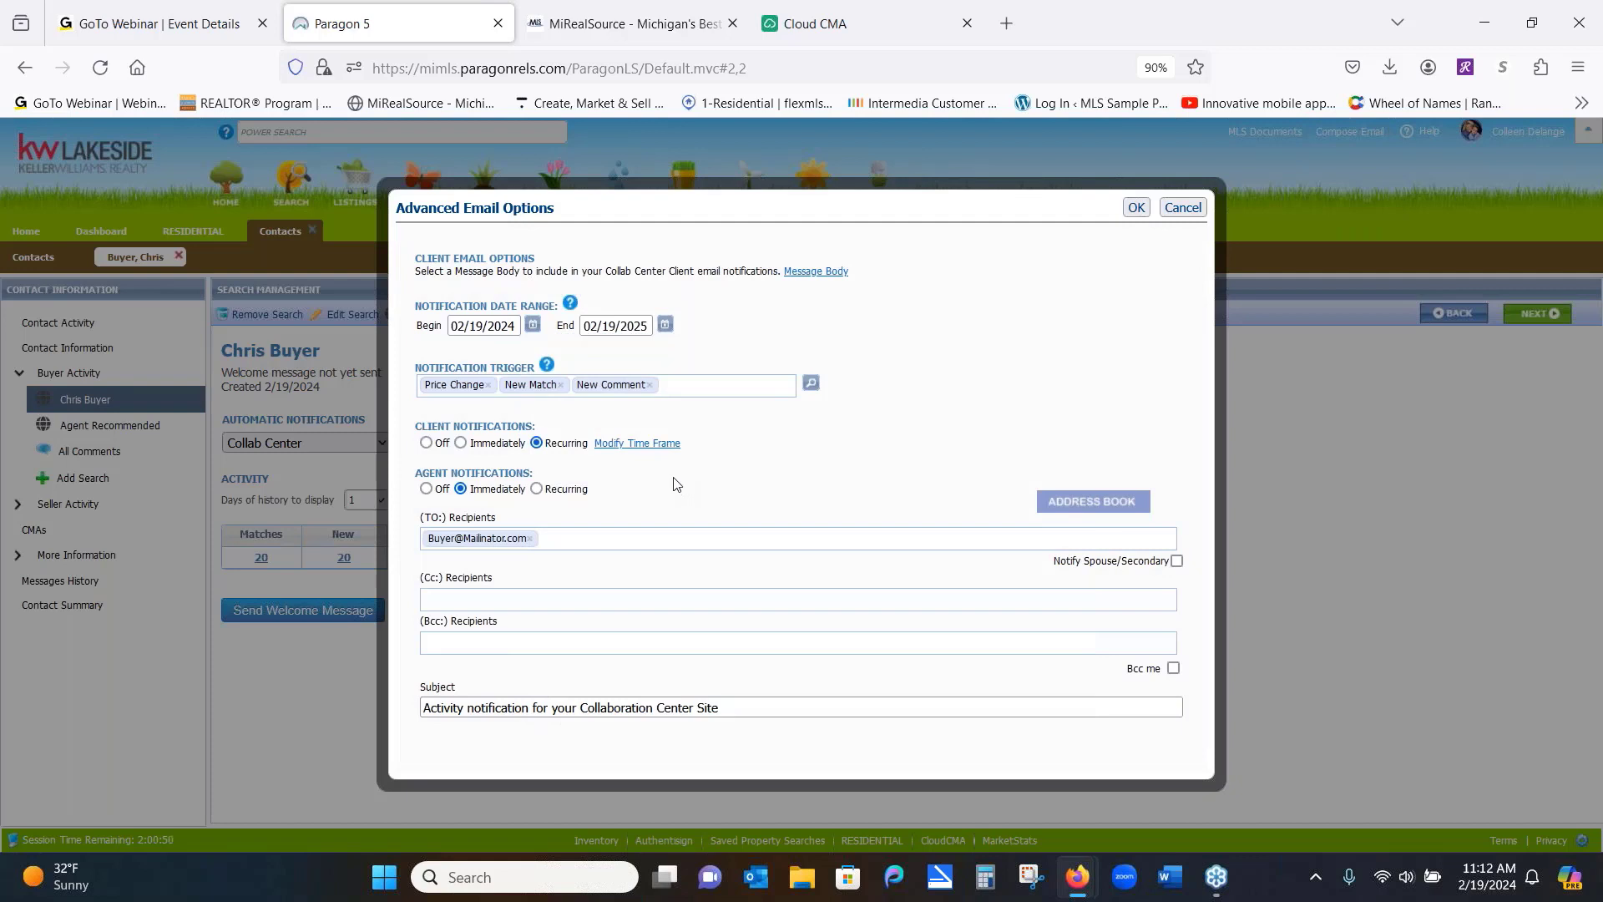
left_click(461, 444)
left_click(1137, 209)
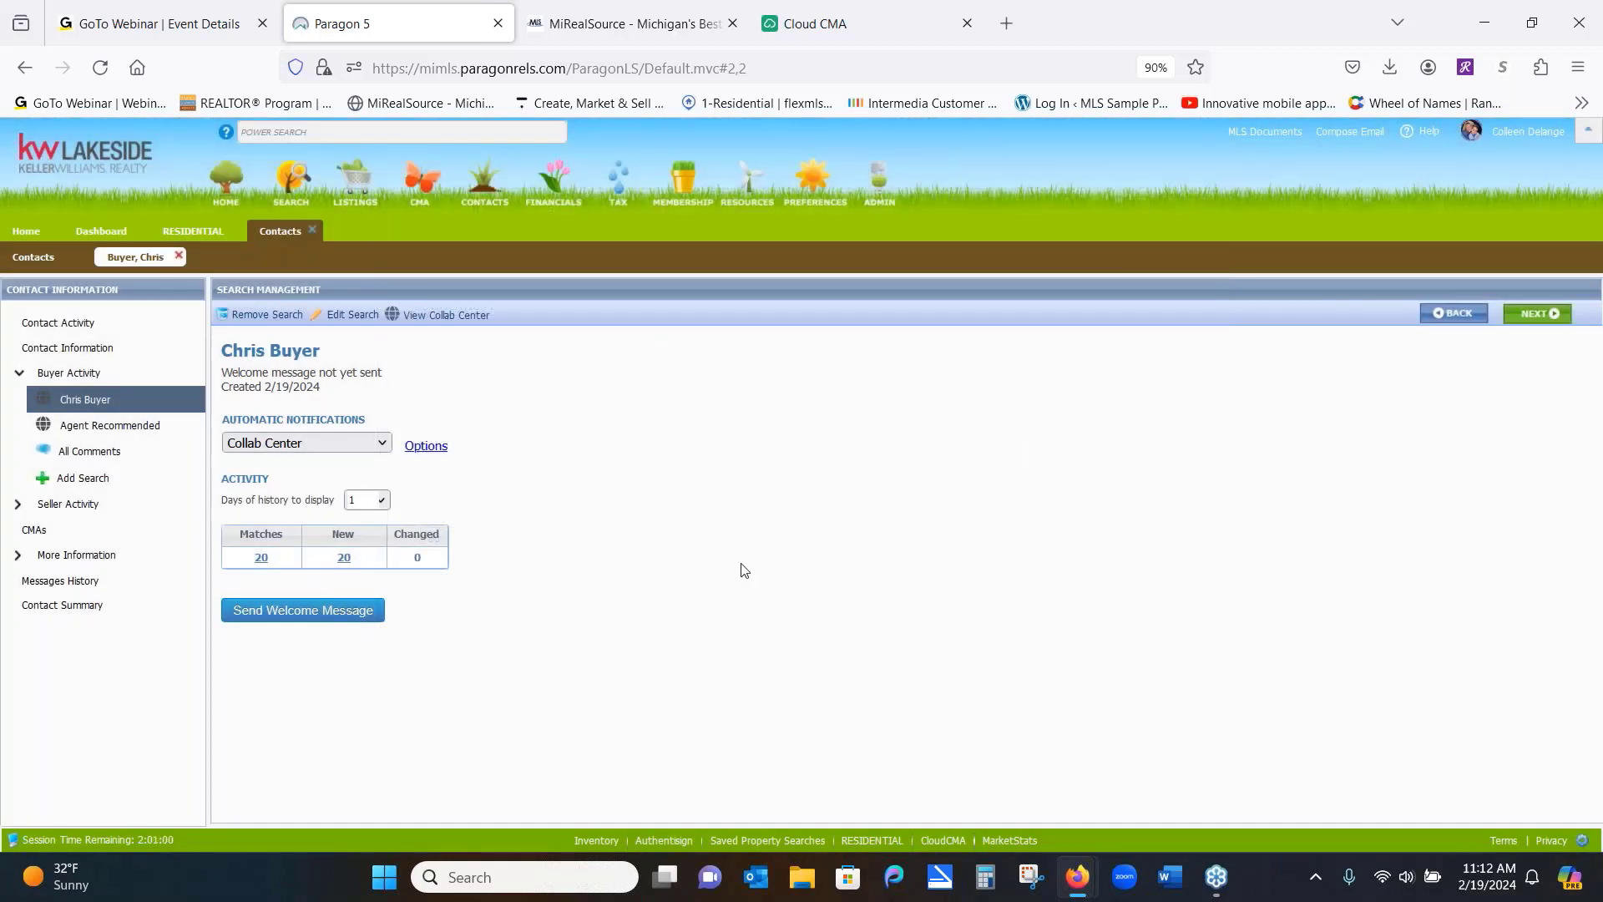
Send the buyer the Collaboration Center welcome email, then bring up their Contact Information form
left_click(324, 619)
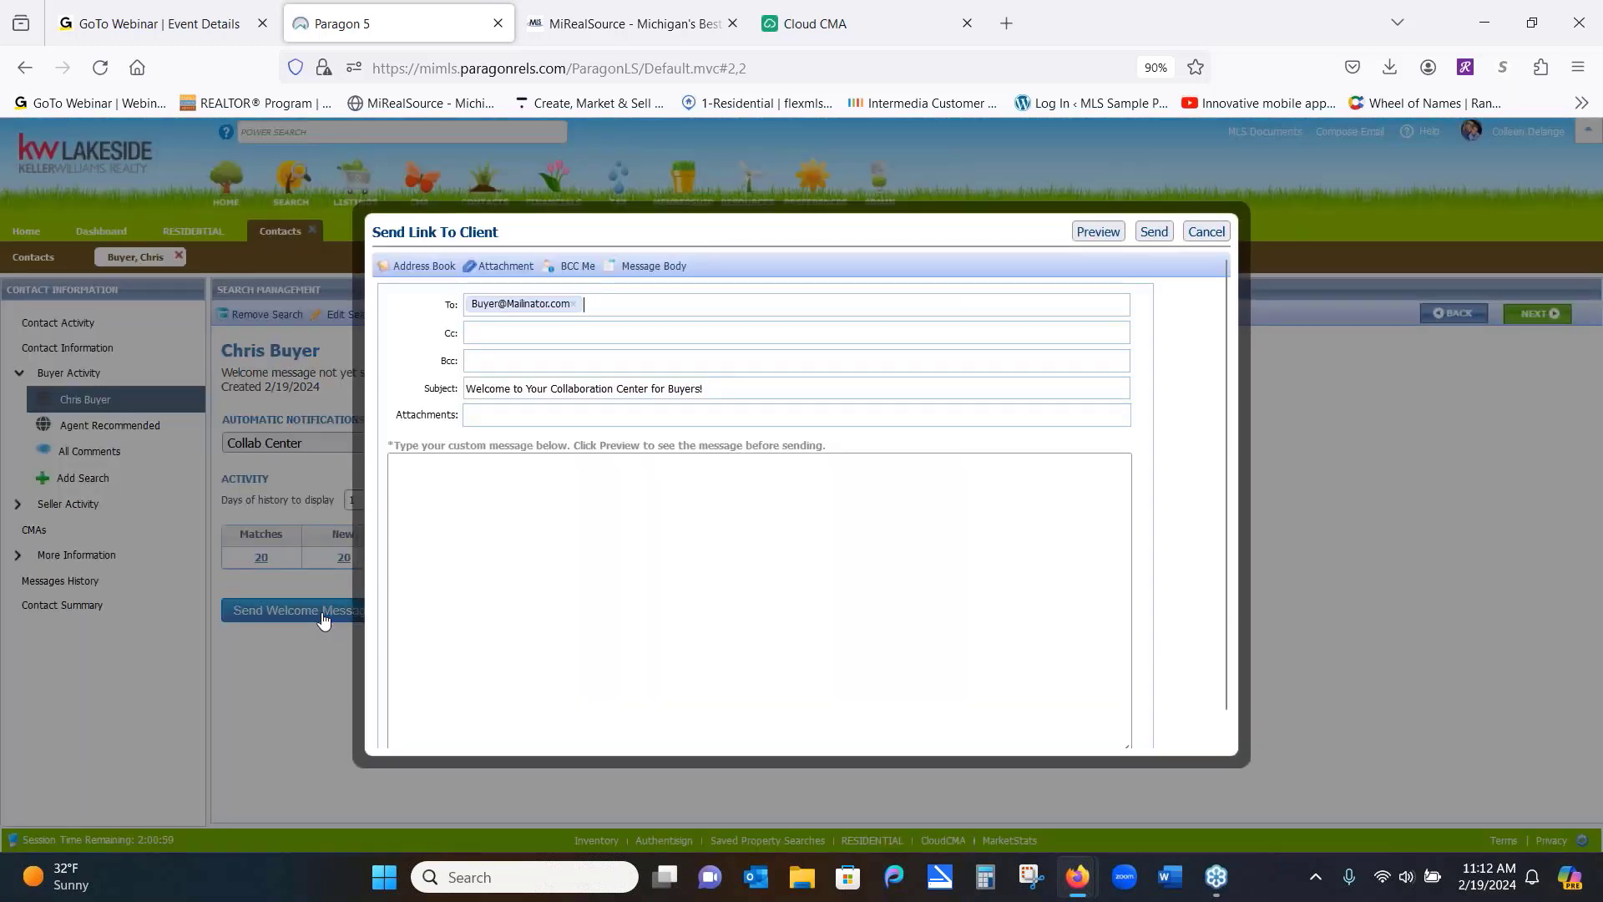
left_click(1156, 233)
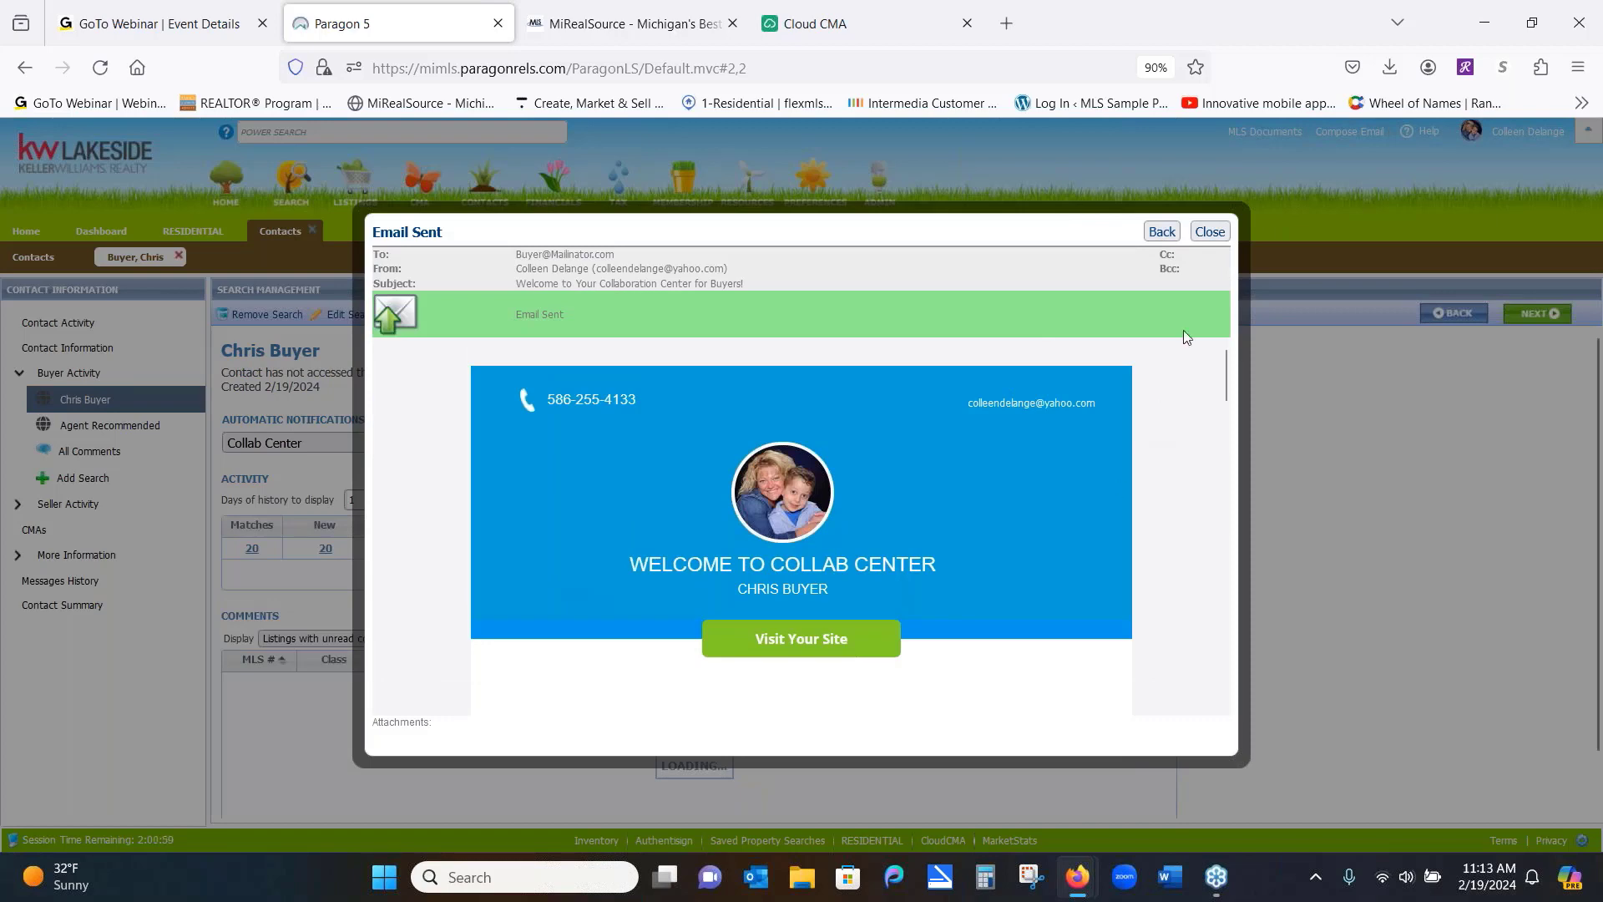
left_click(1215, 232)
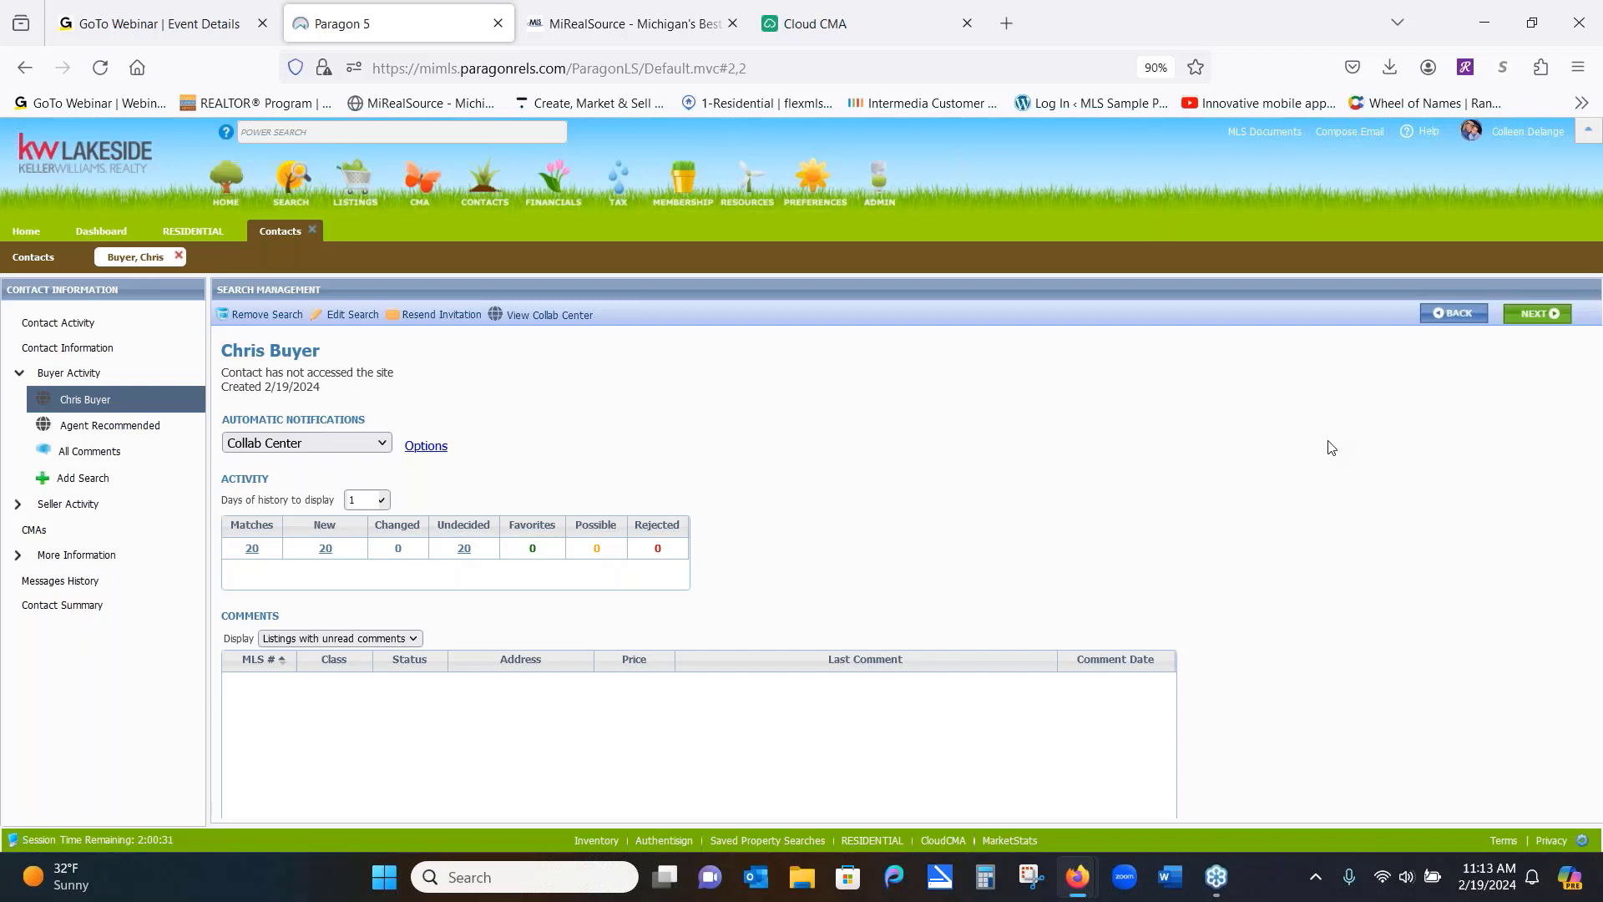
left_click(92, 357)
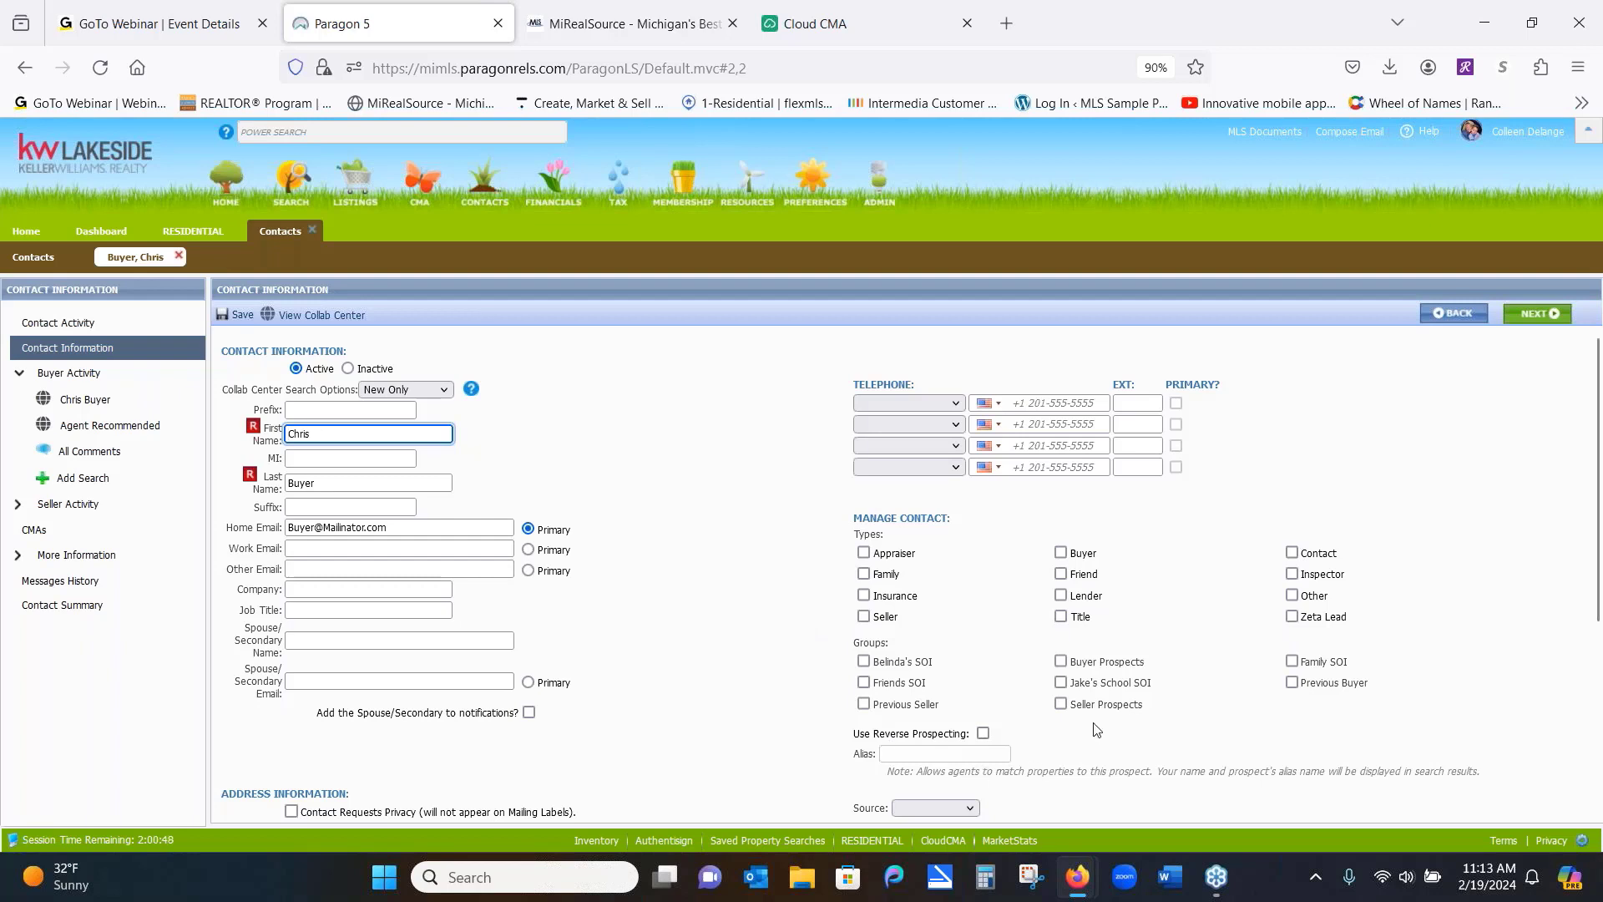
Tick the Jake's School SOI group checkbox on the buyer's contact form
right_click(1060, 684)
left_click(1061, 687)
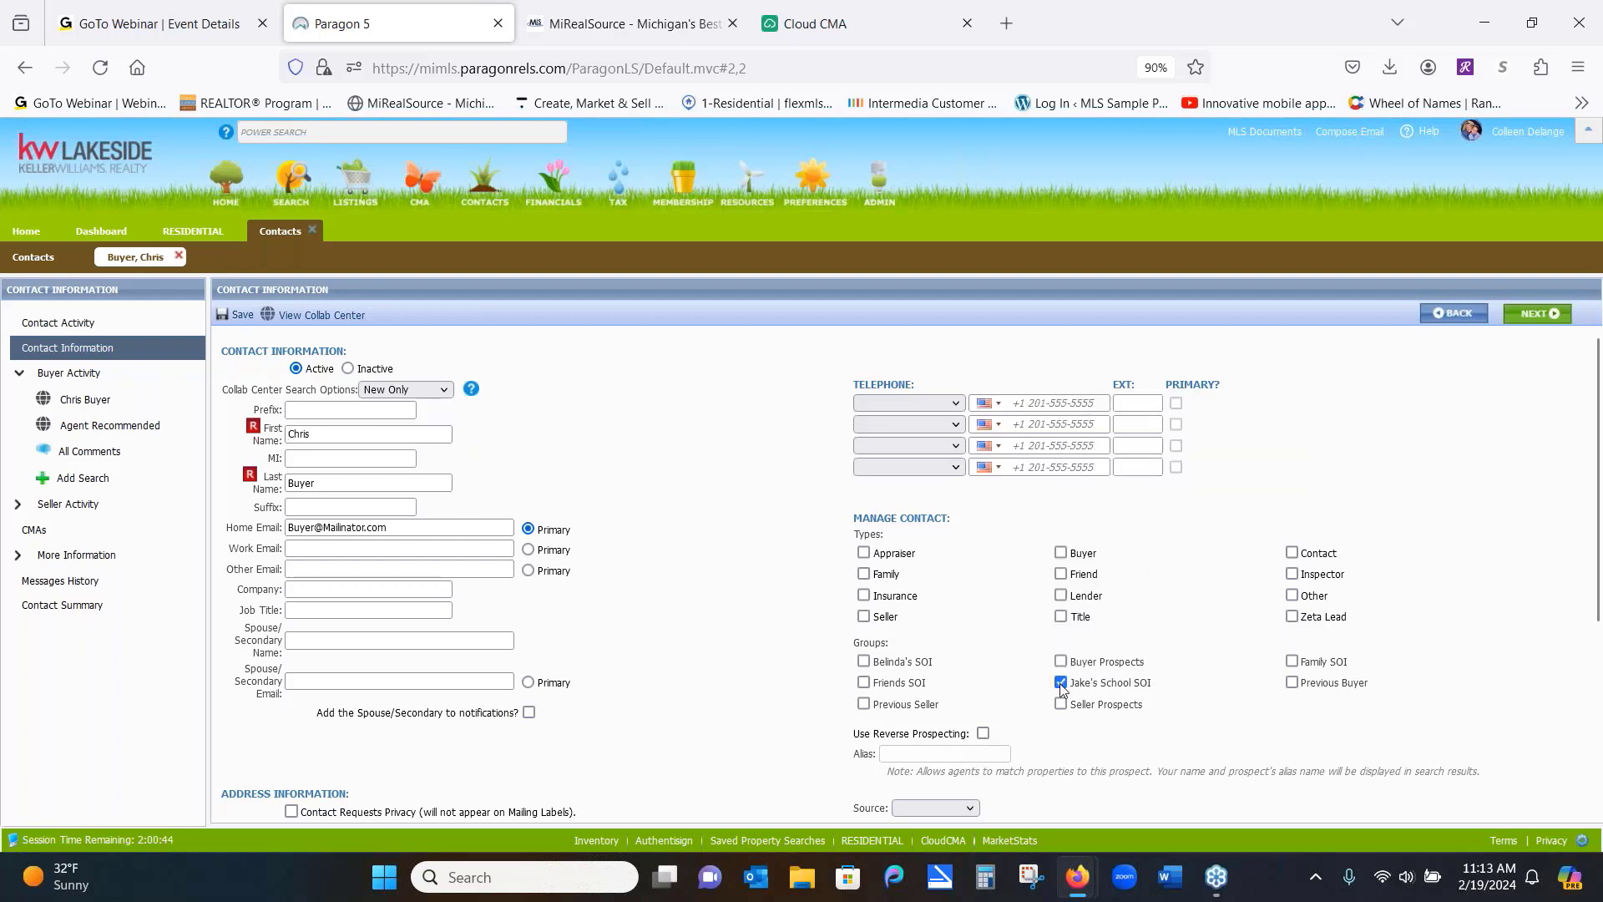
left_click(1060, 683)
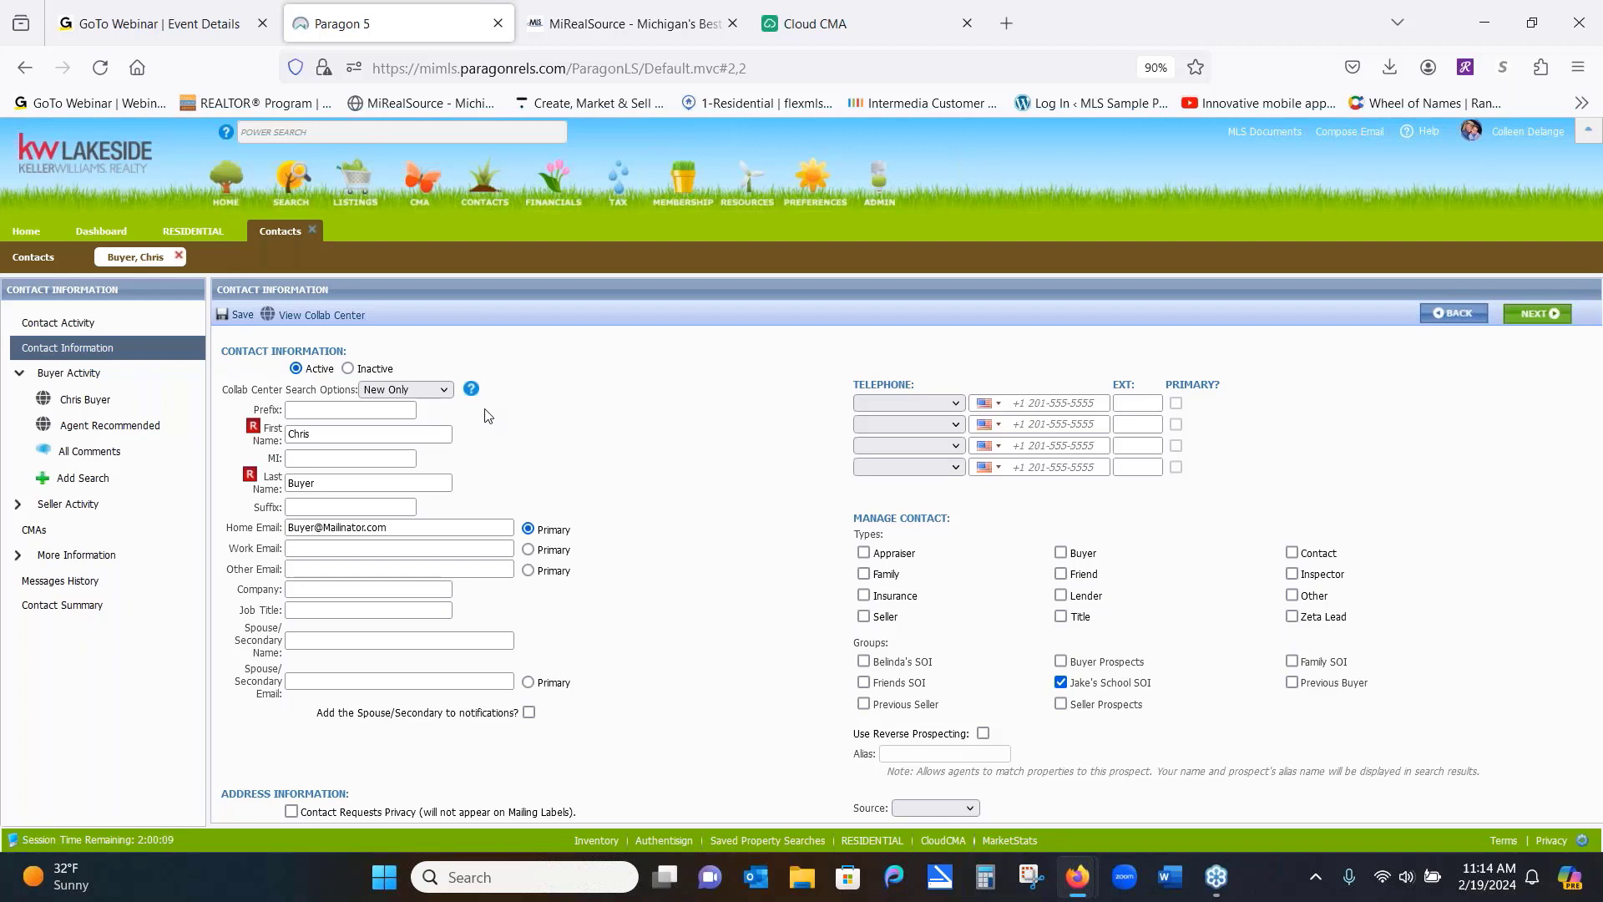
Close the Contacts and RESIDENTIAL workspaces, go to the Home page, and show the Contacts menu
left_click(313, 231)
left_click(235, 232)
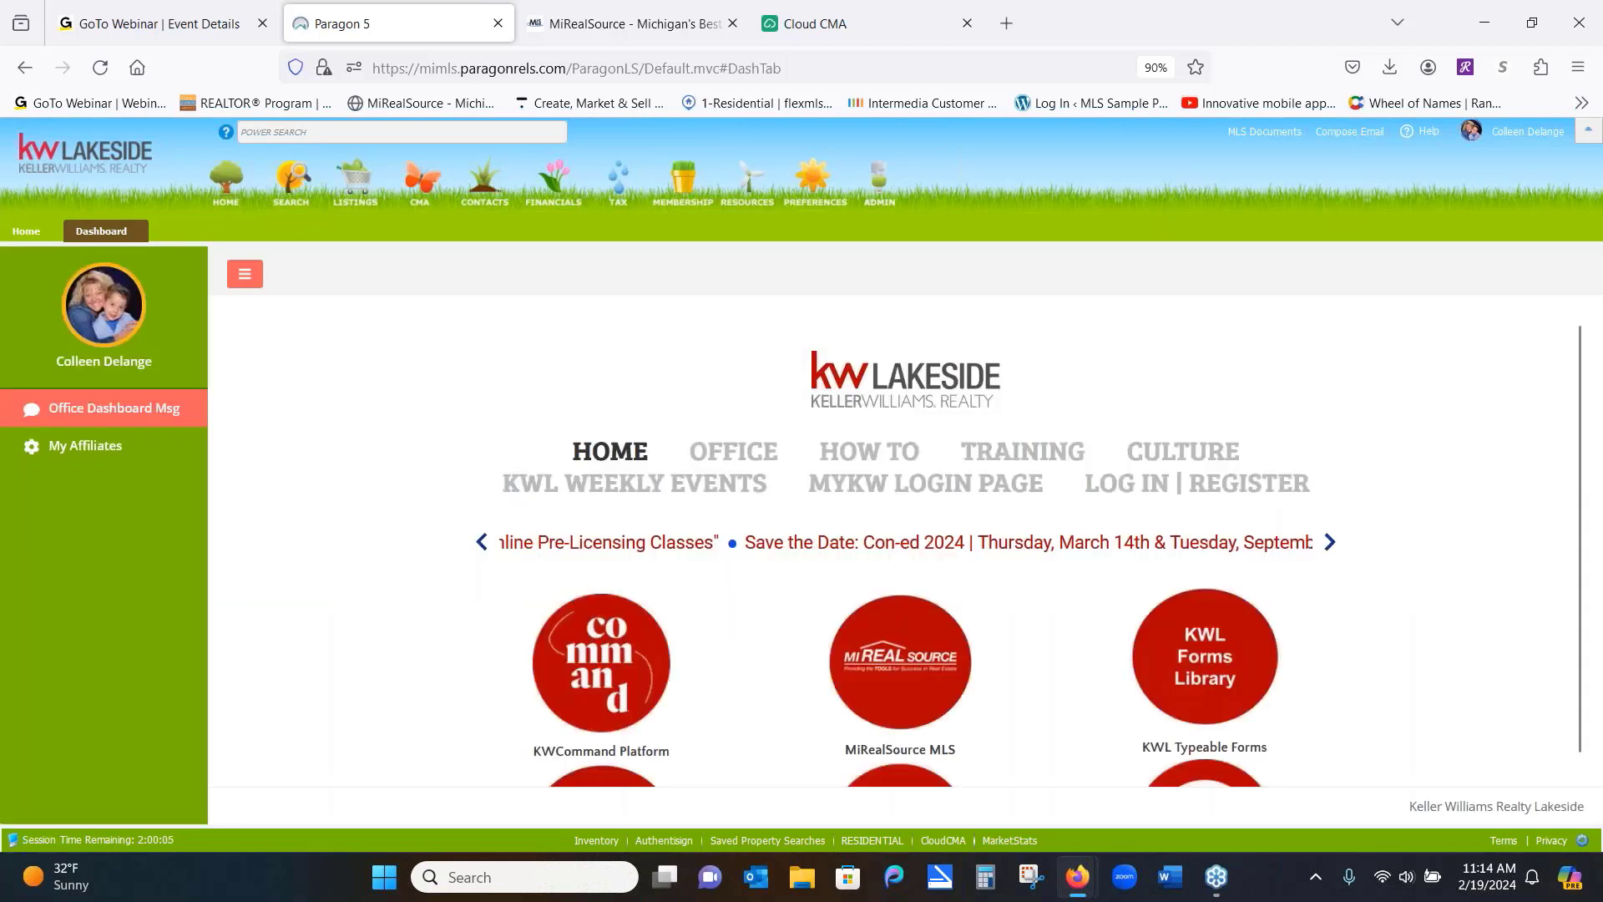
left_click(26, 232)
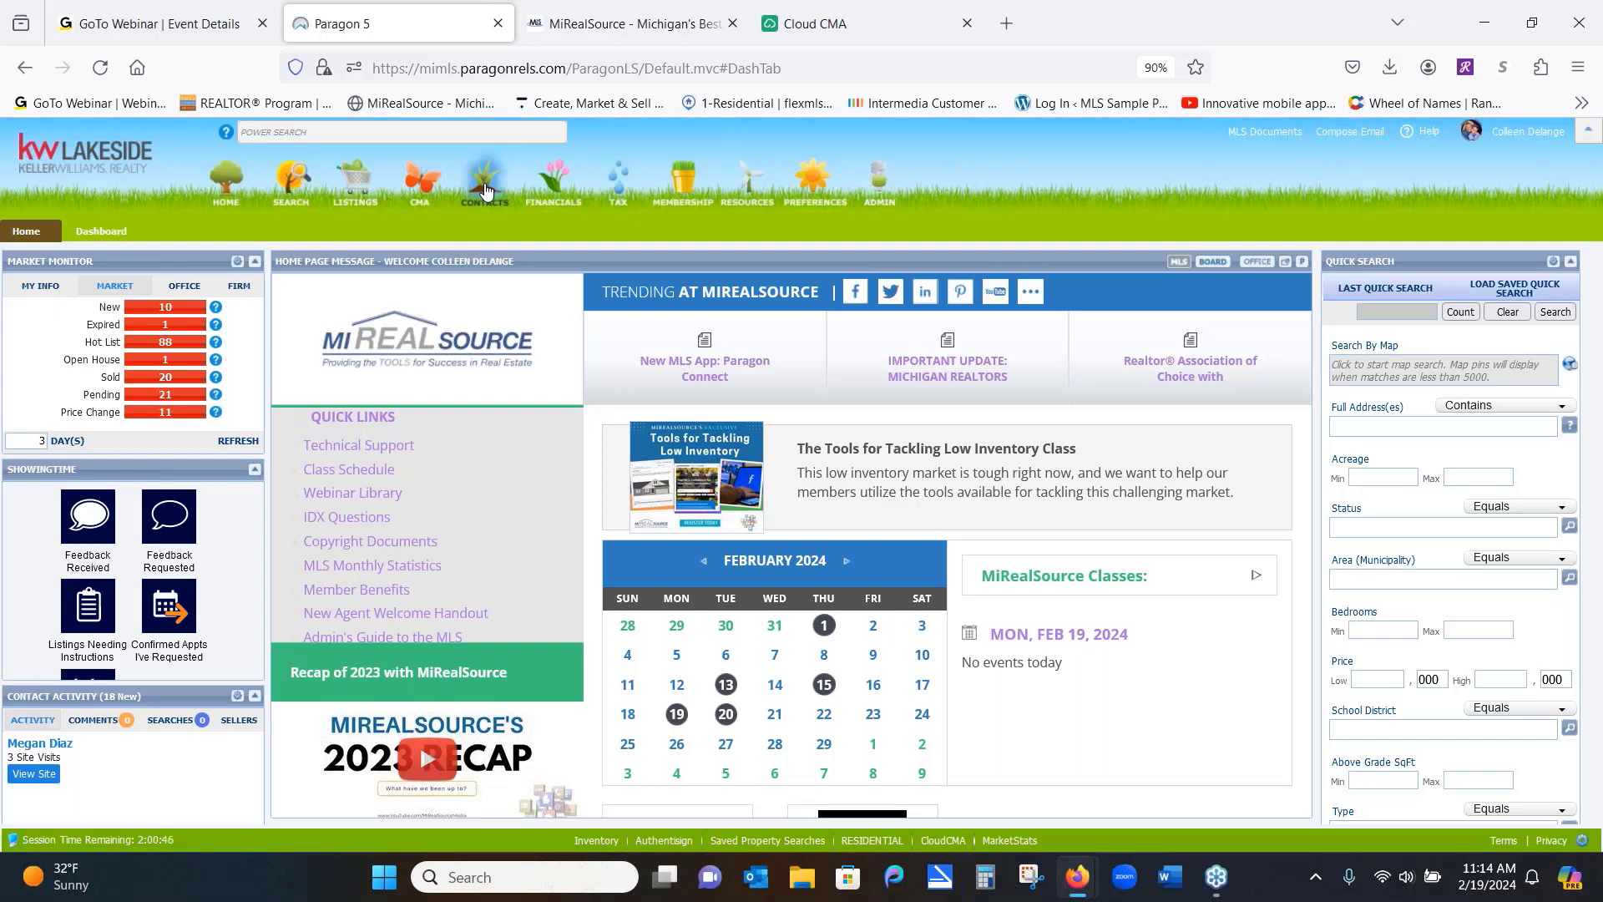
left_click(486, 191)
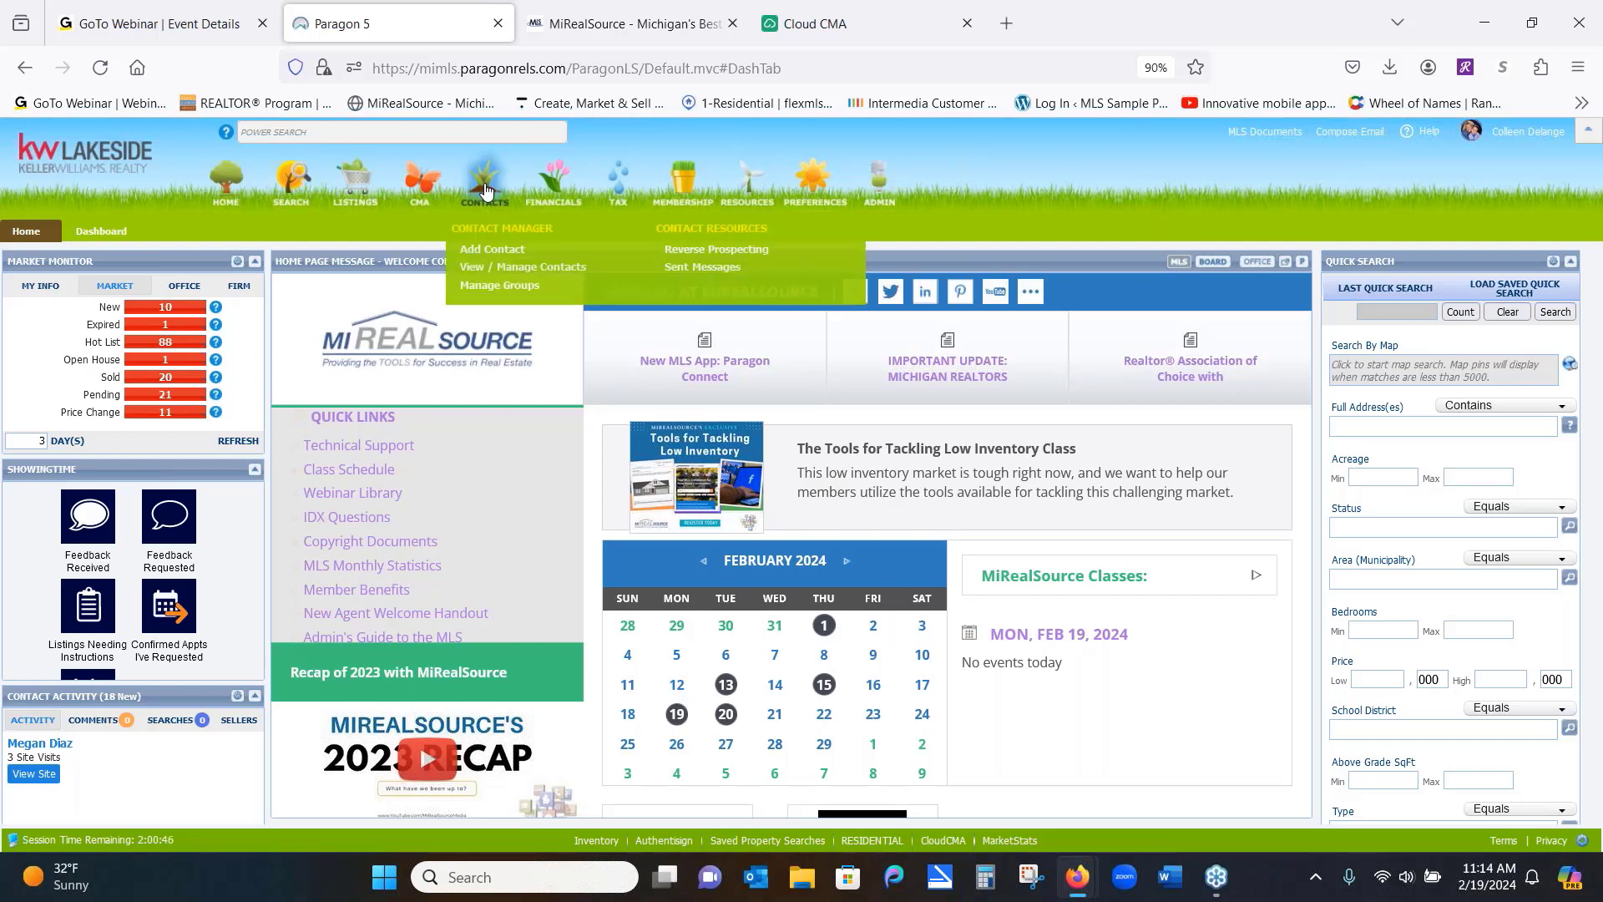
Choose View / Manage Contacts to list all contacts with their listing counts
left_click(496, 268)
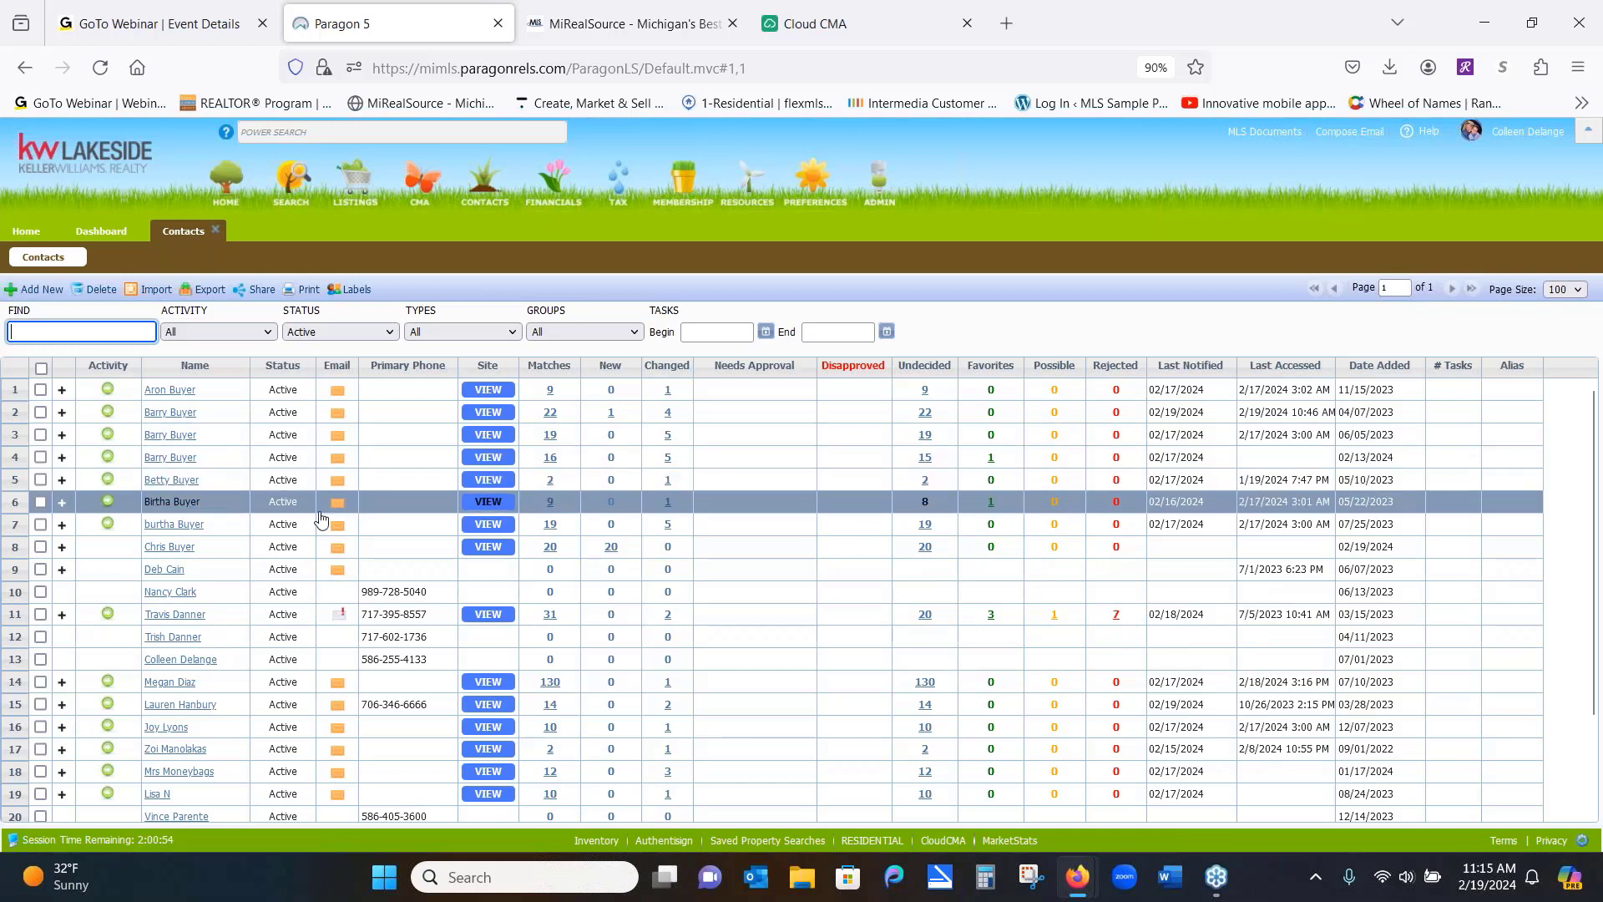
Launch the buyer's Collaboration Center site from the VIEW link and return to its tab
left_click(488, 547)
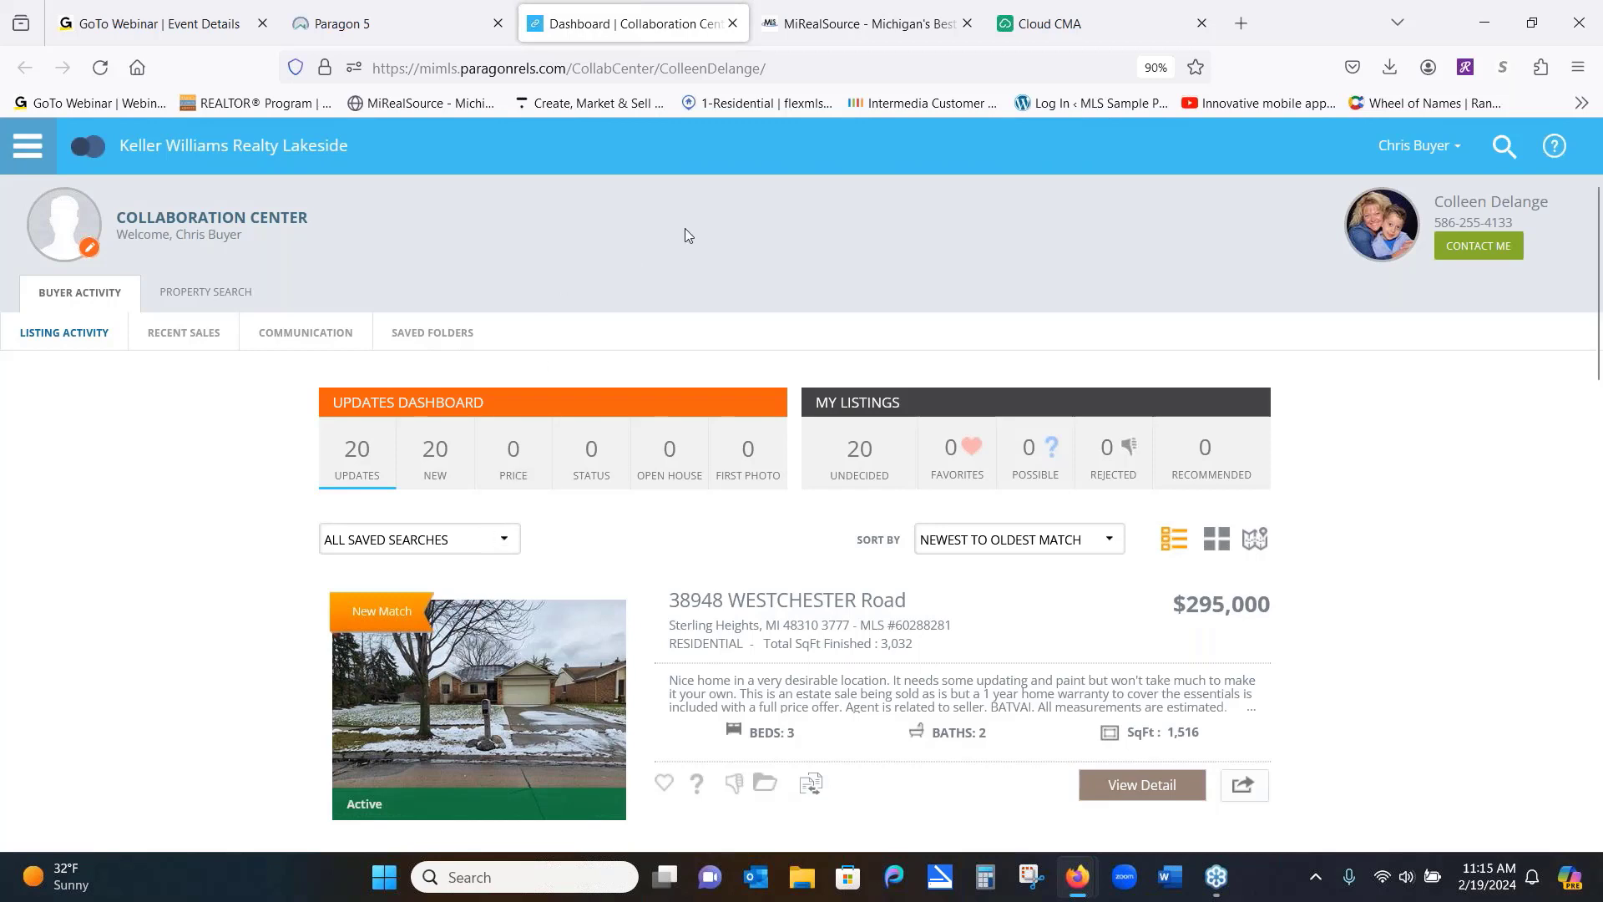
left_click(444, 13)
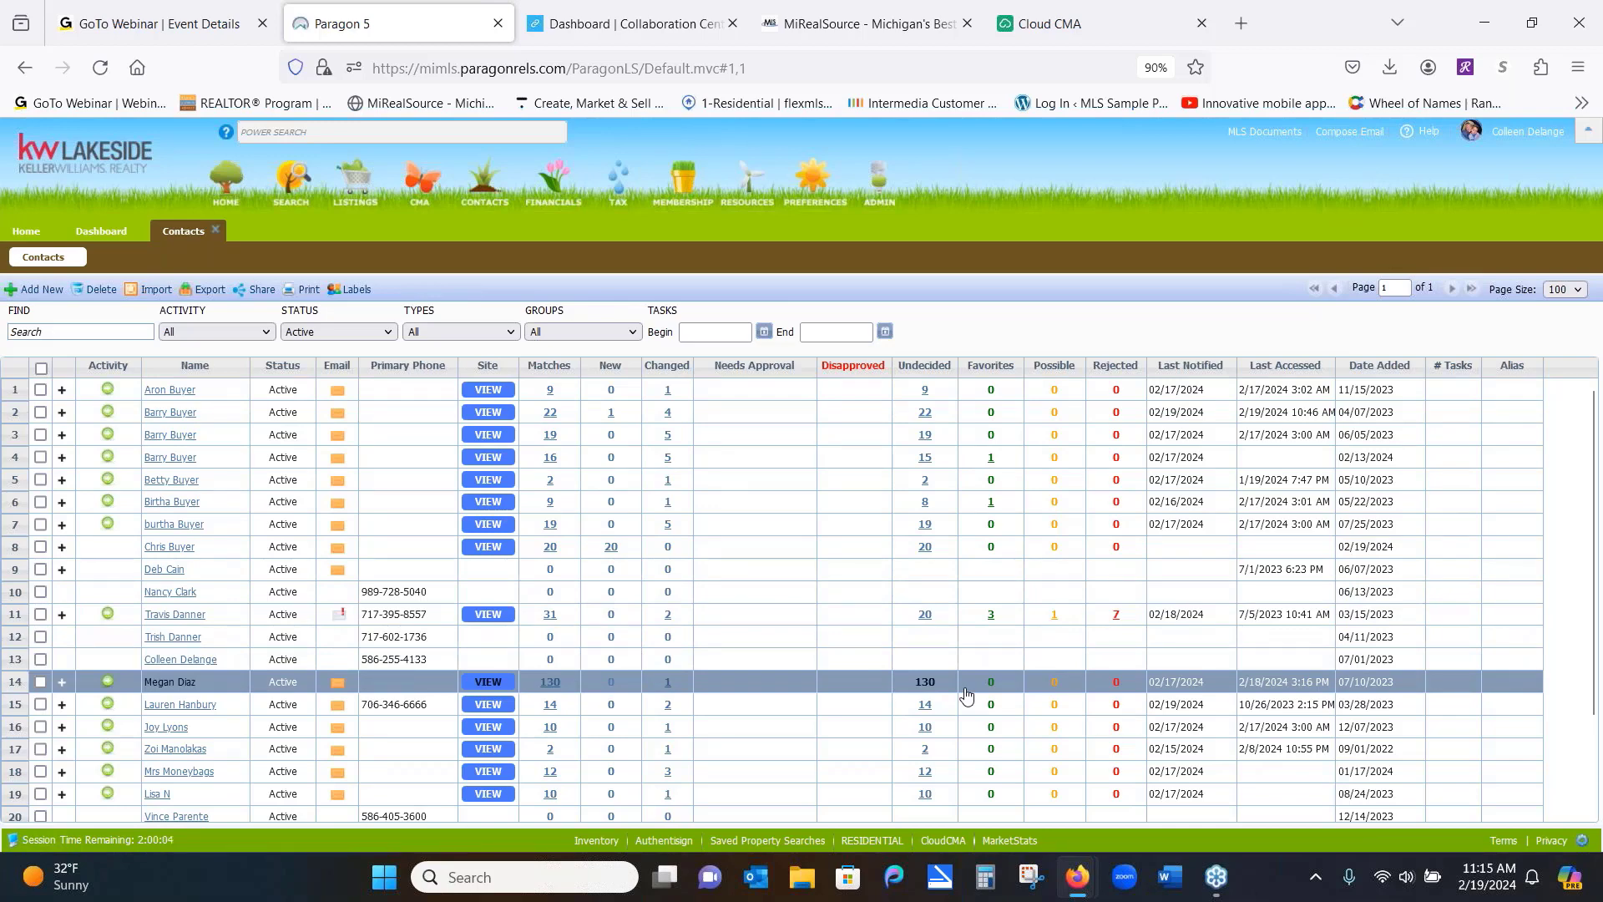
left_click(588, 25)
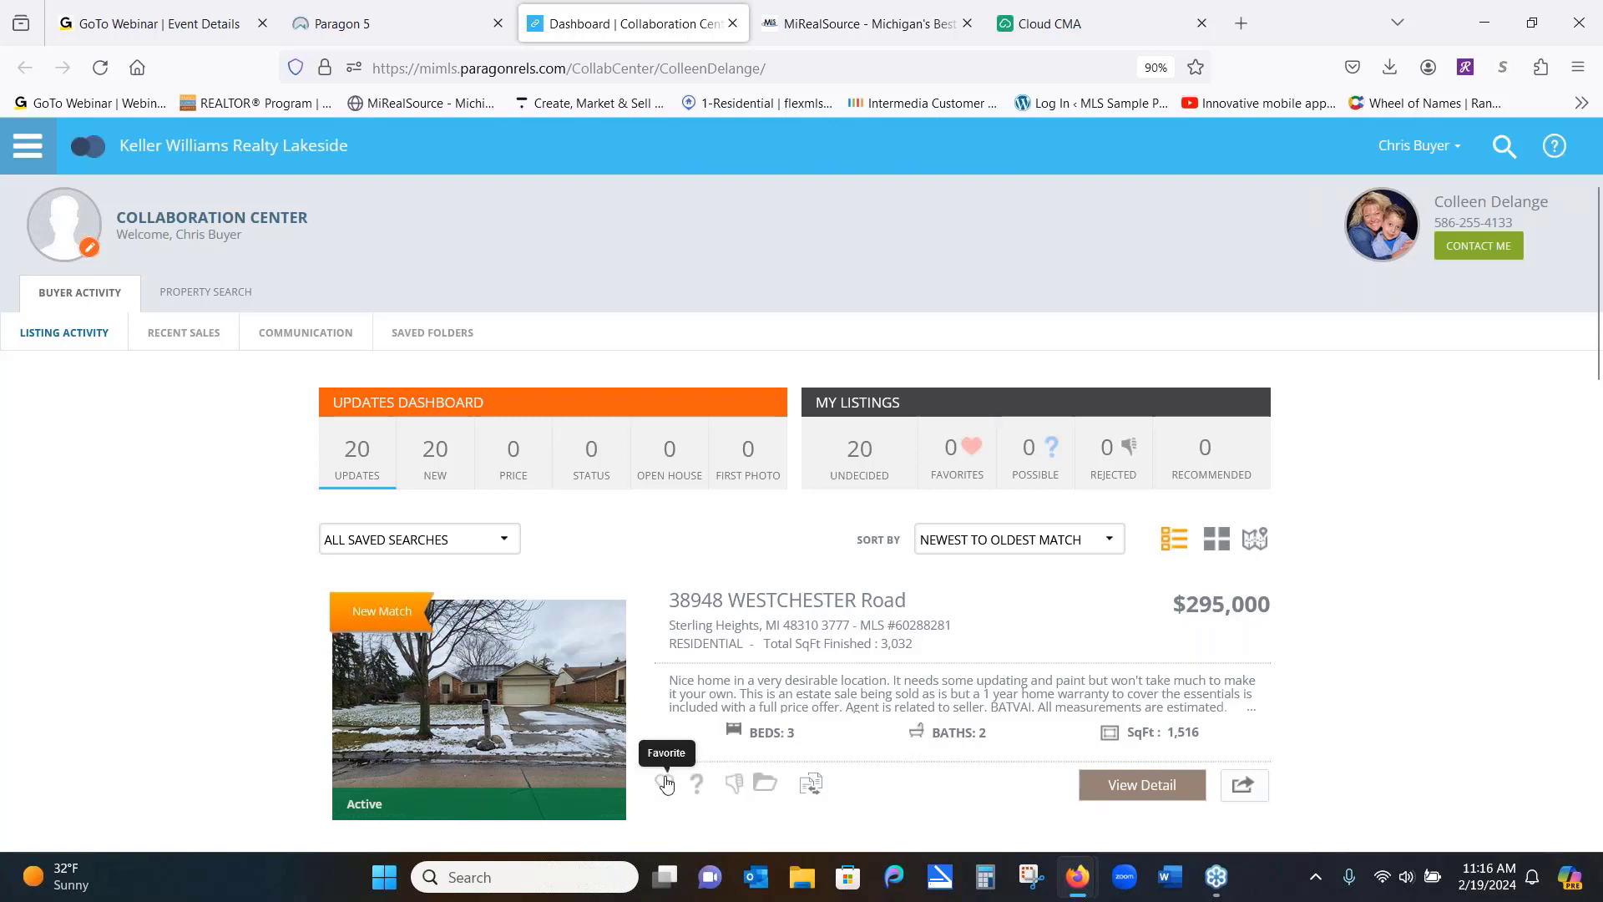
left_click(665, 782)
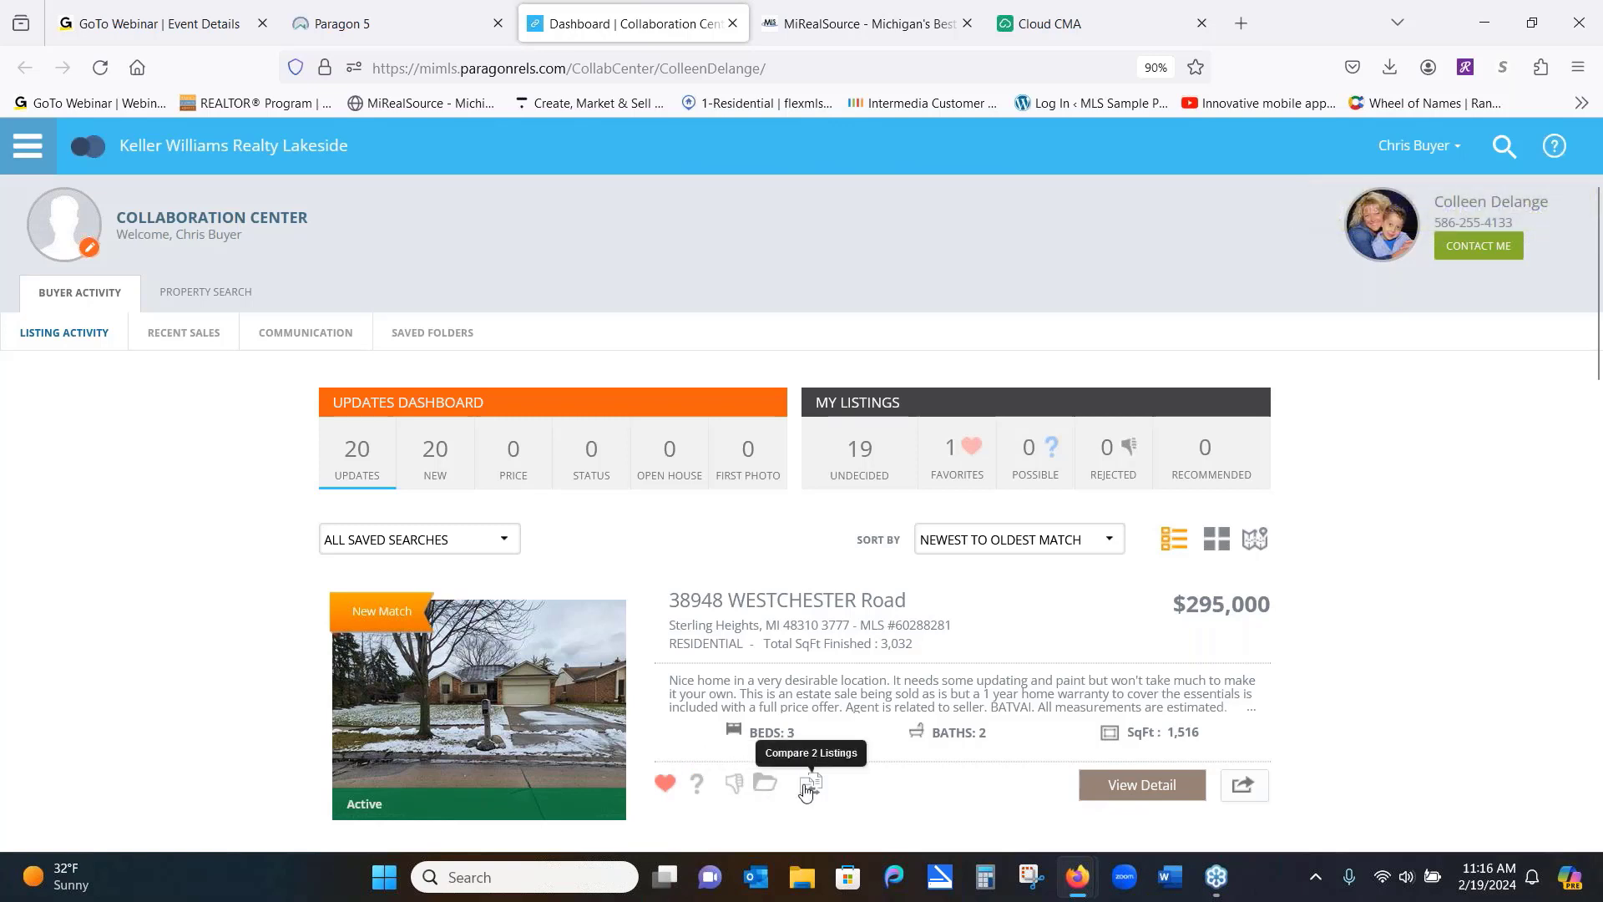
left_click(1126, 786)
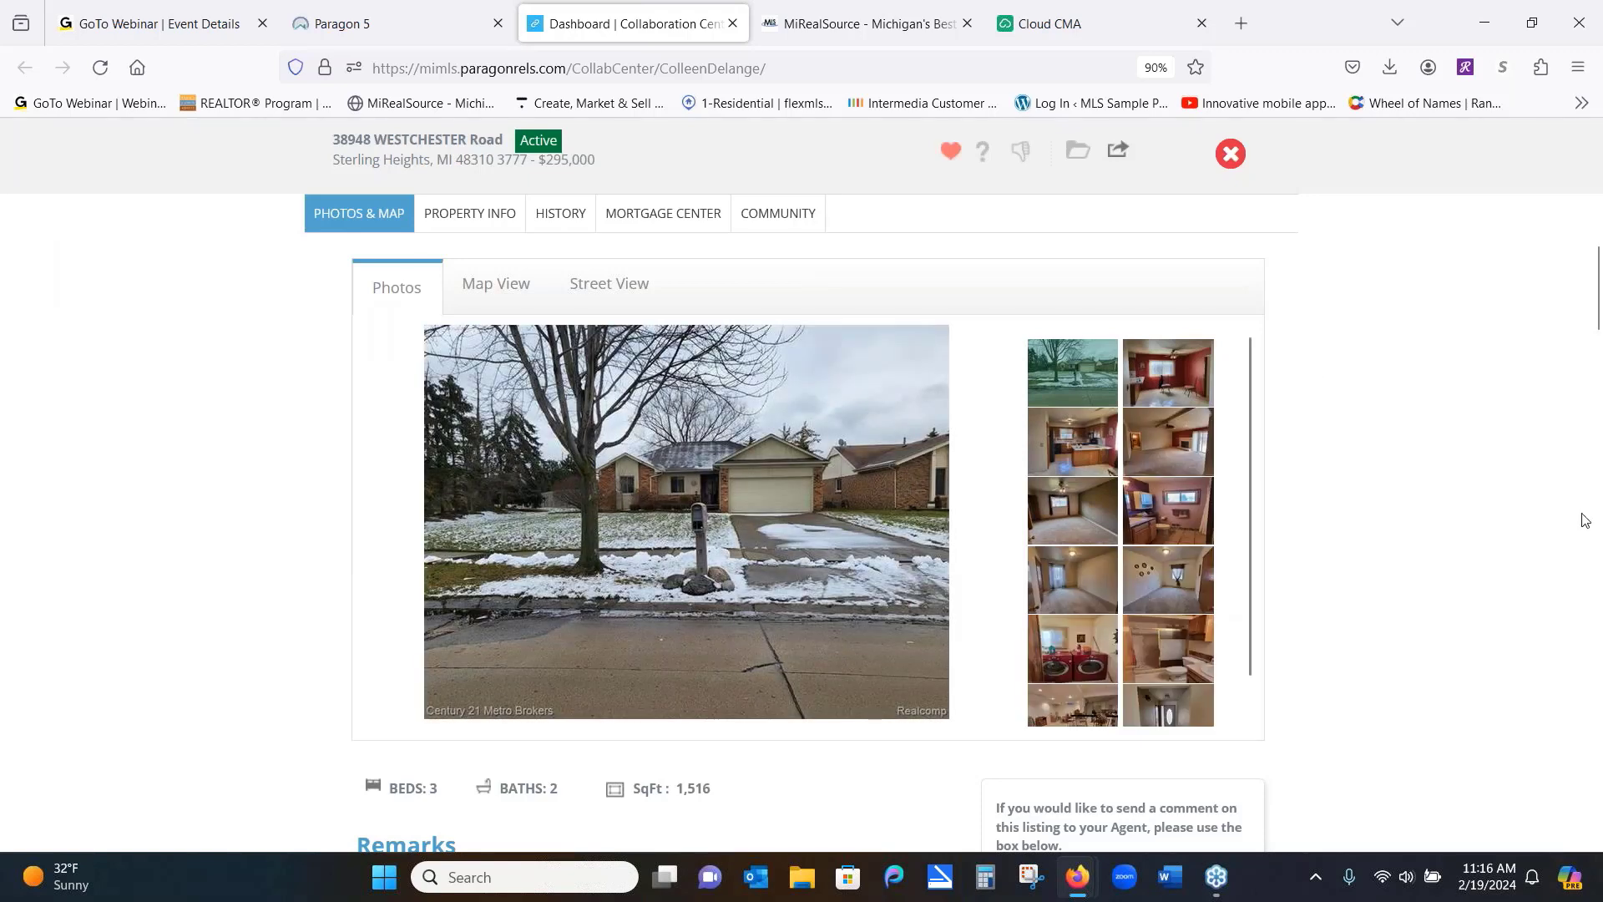
scroll(78, 377, "down", 6)
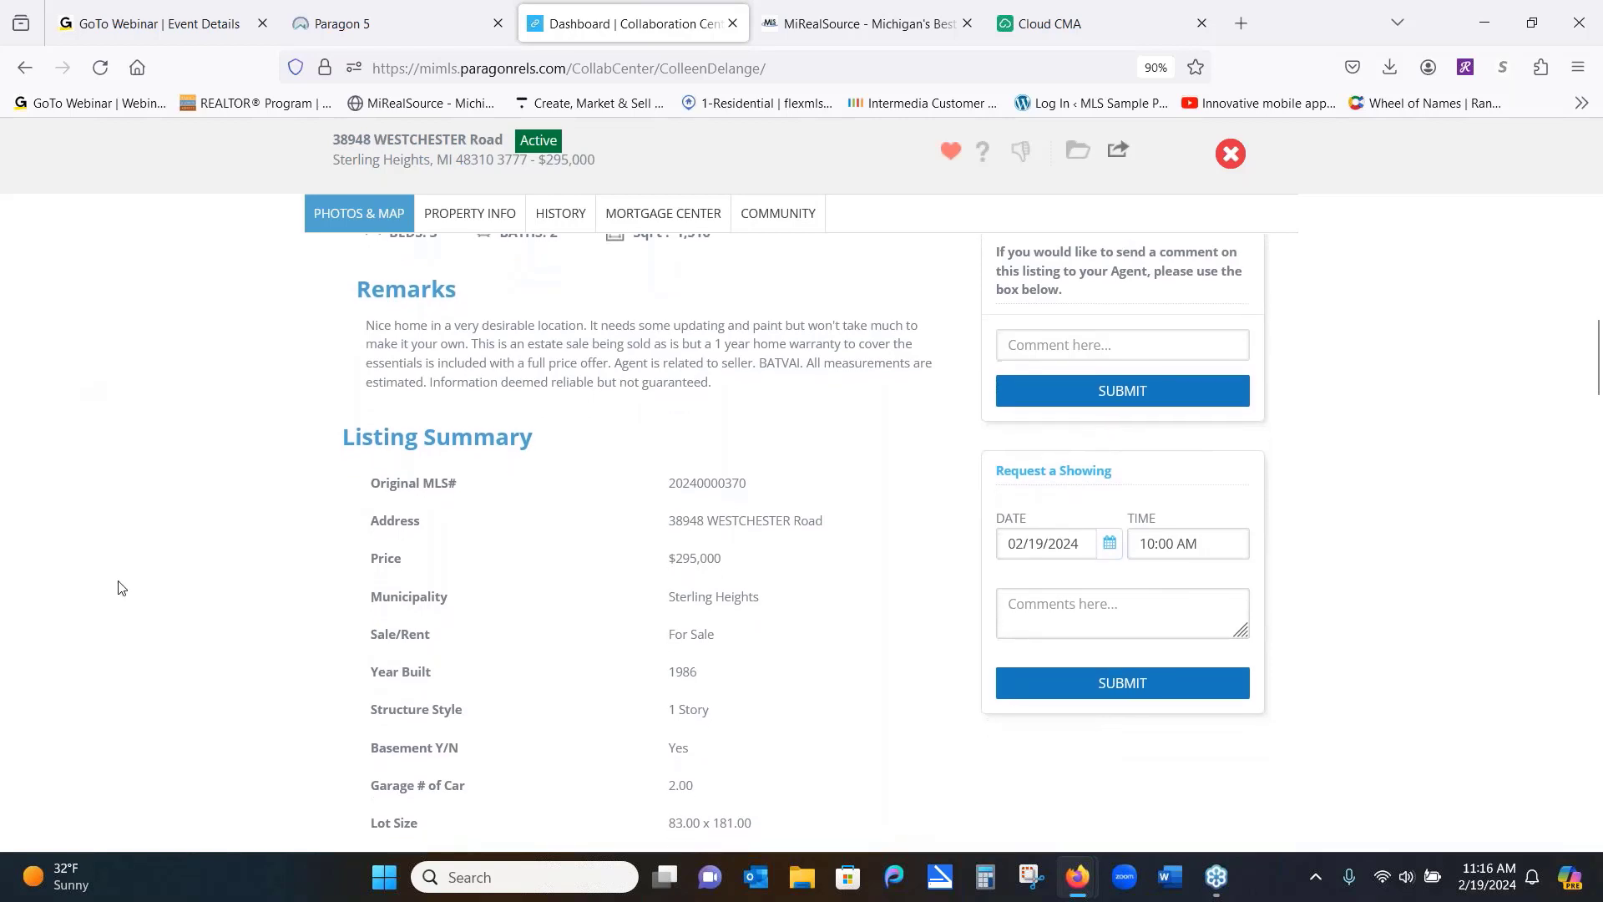
scroll(133, 501, "down", 4)
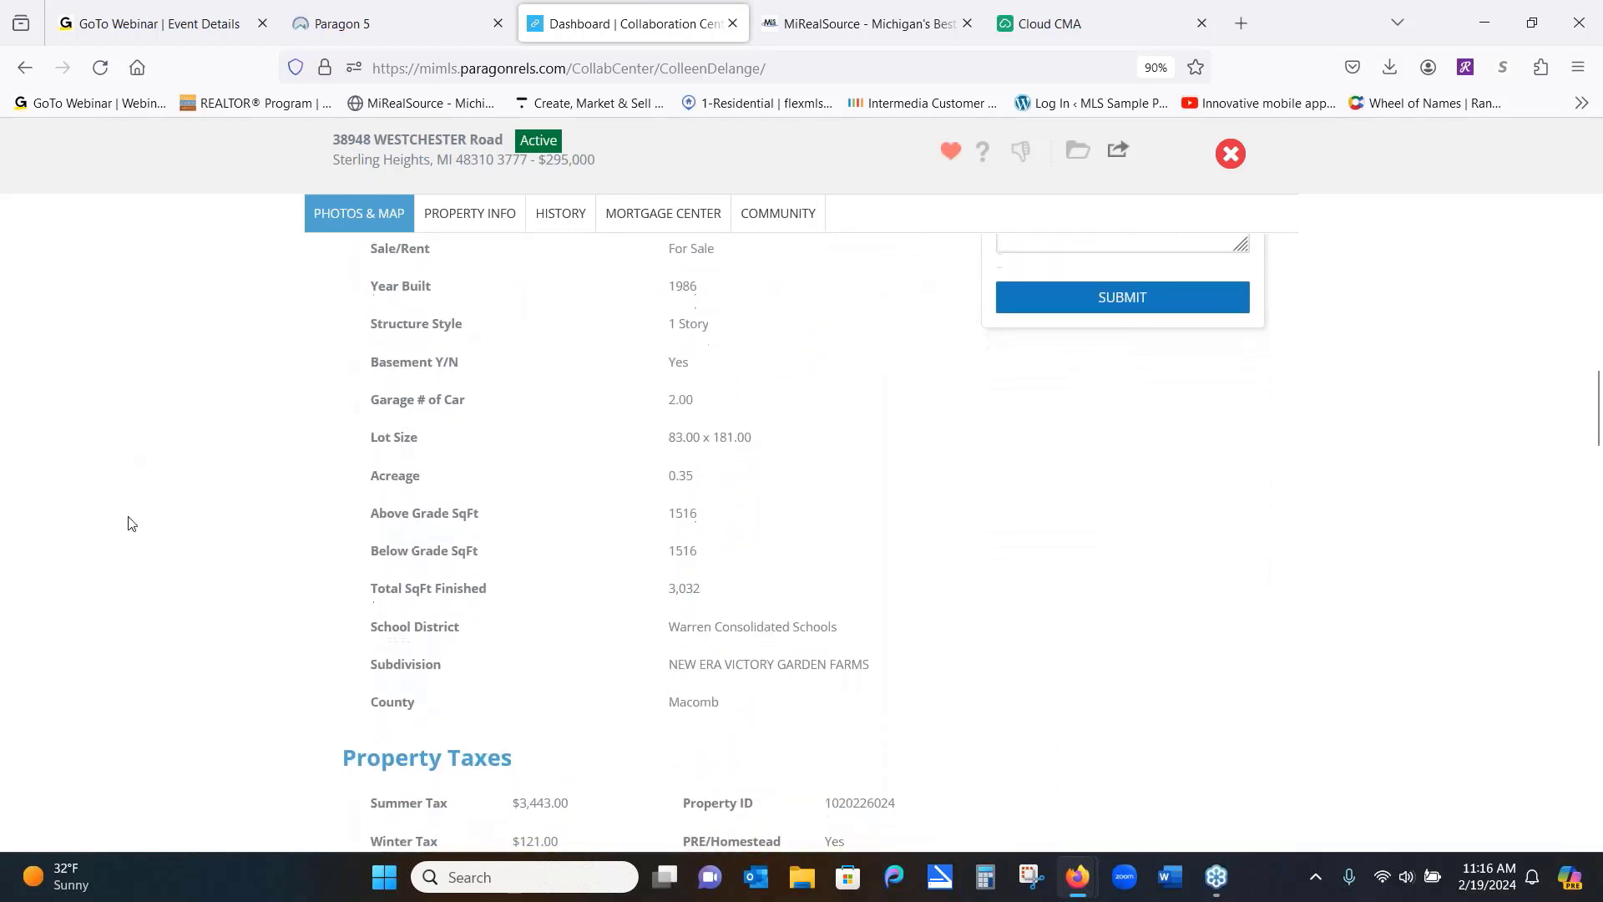
scroll(127, 524, "up", 10)
scroll(134, 576, "up", 2)
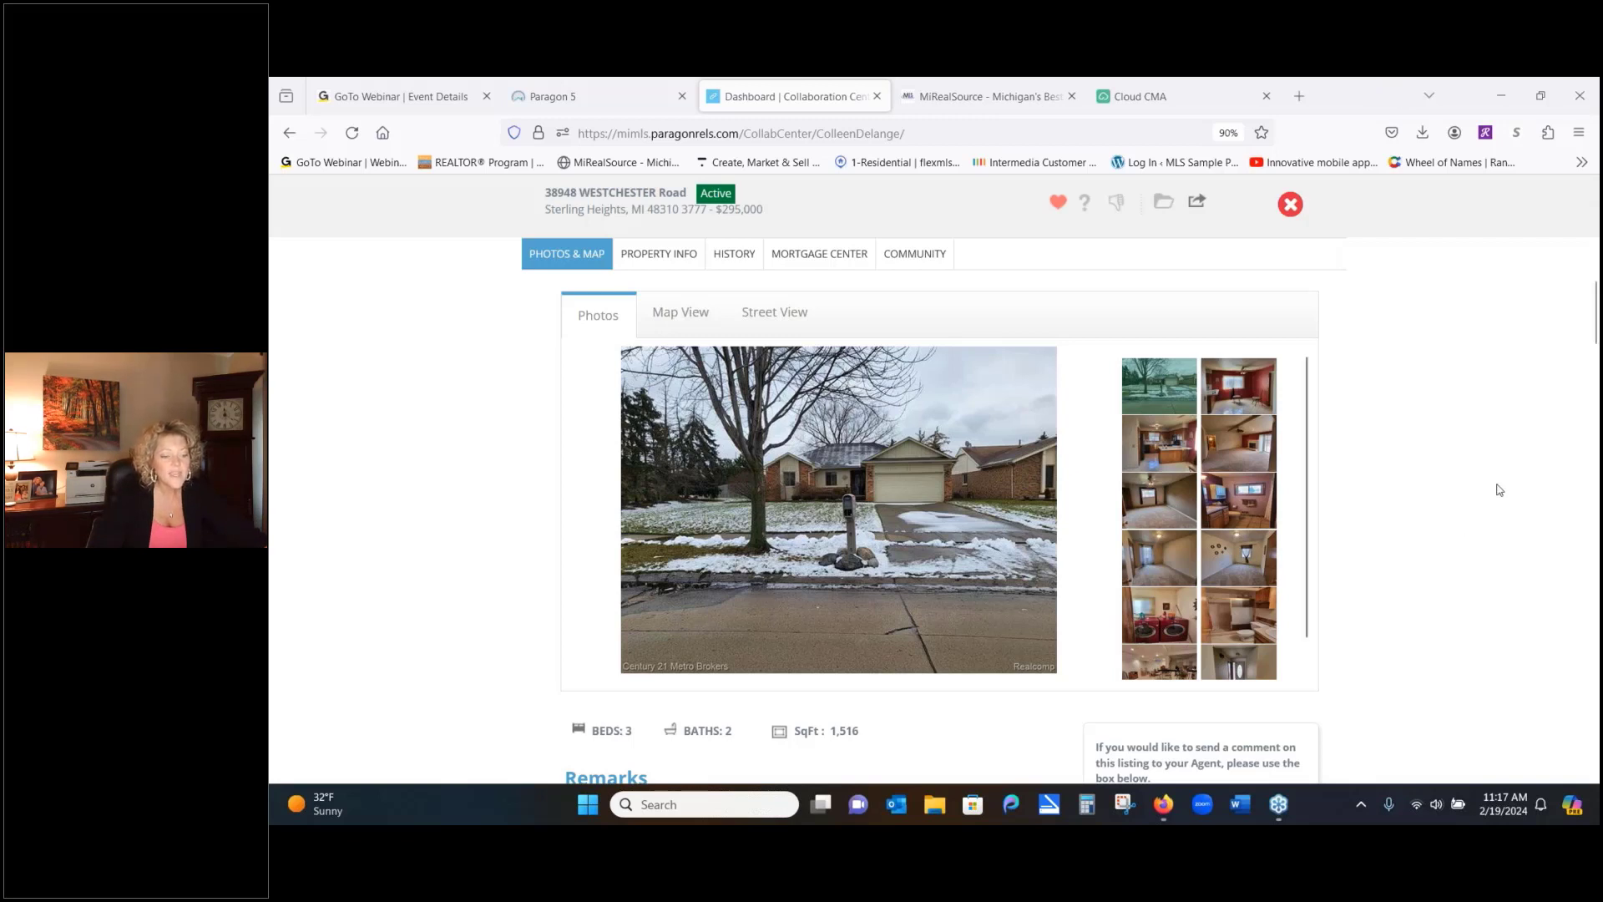
scroll(1596, 427, "down", 4)
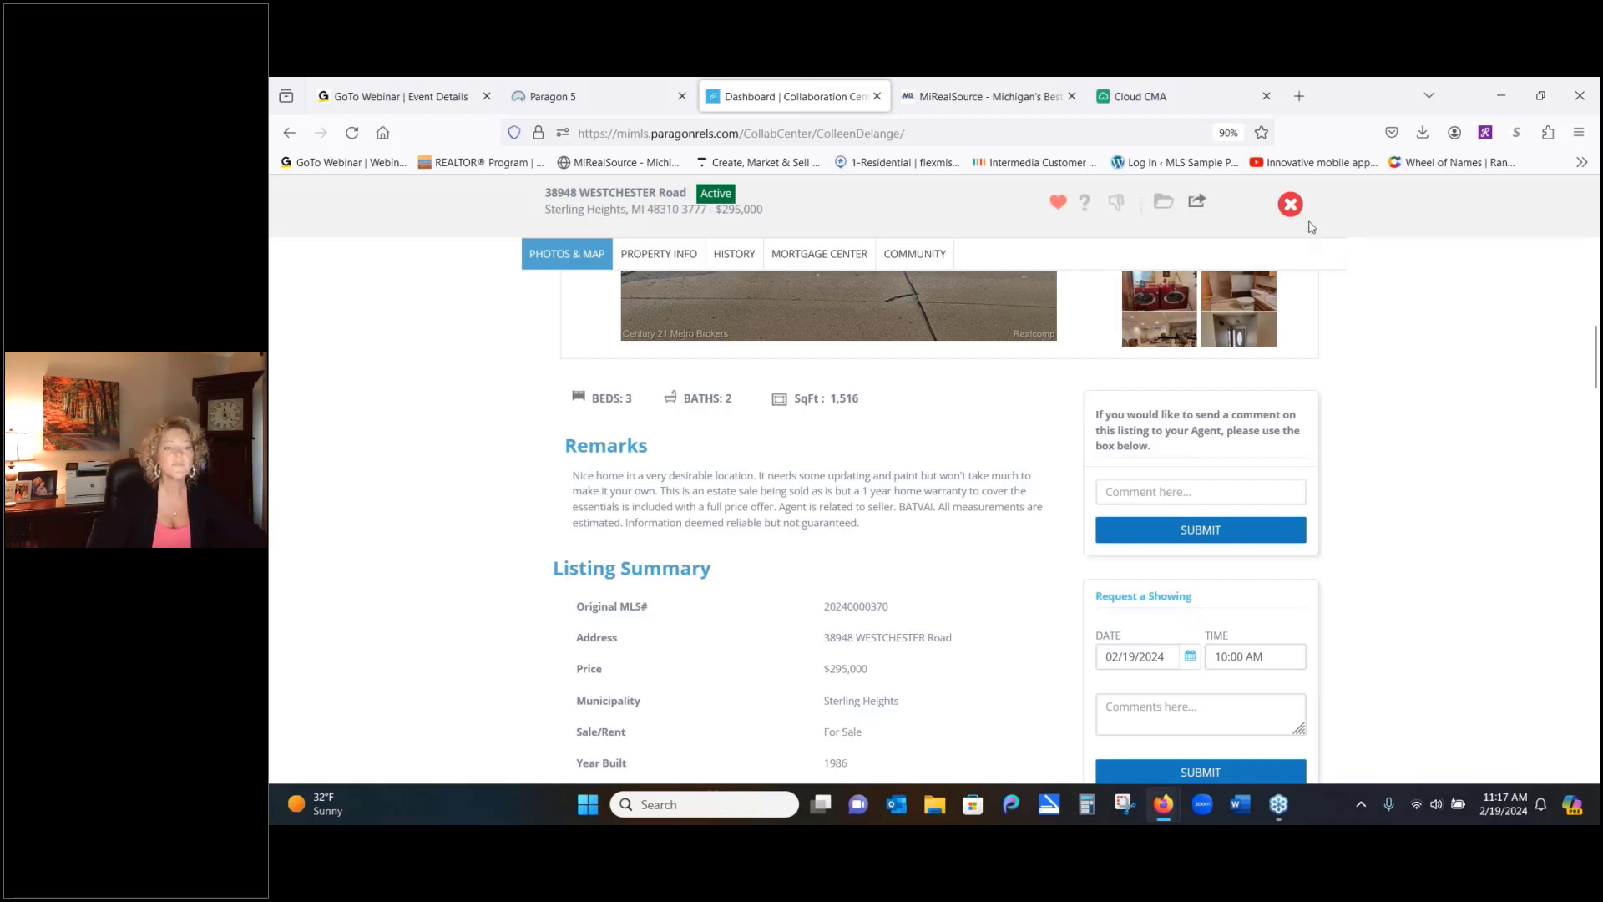
left_click(1289, 205)
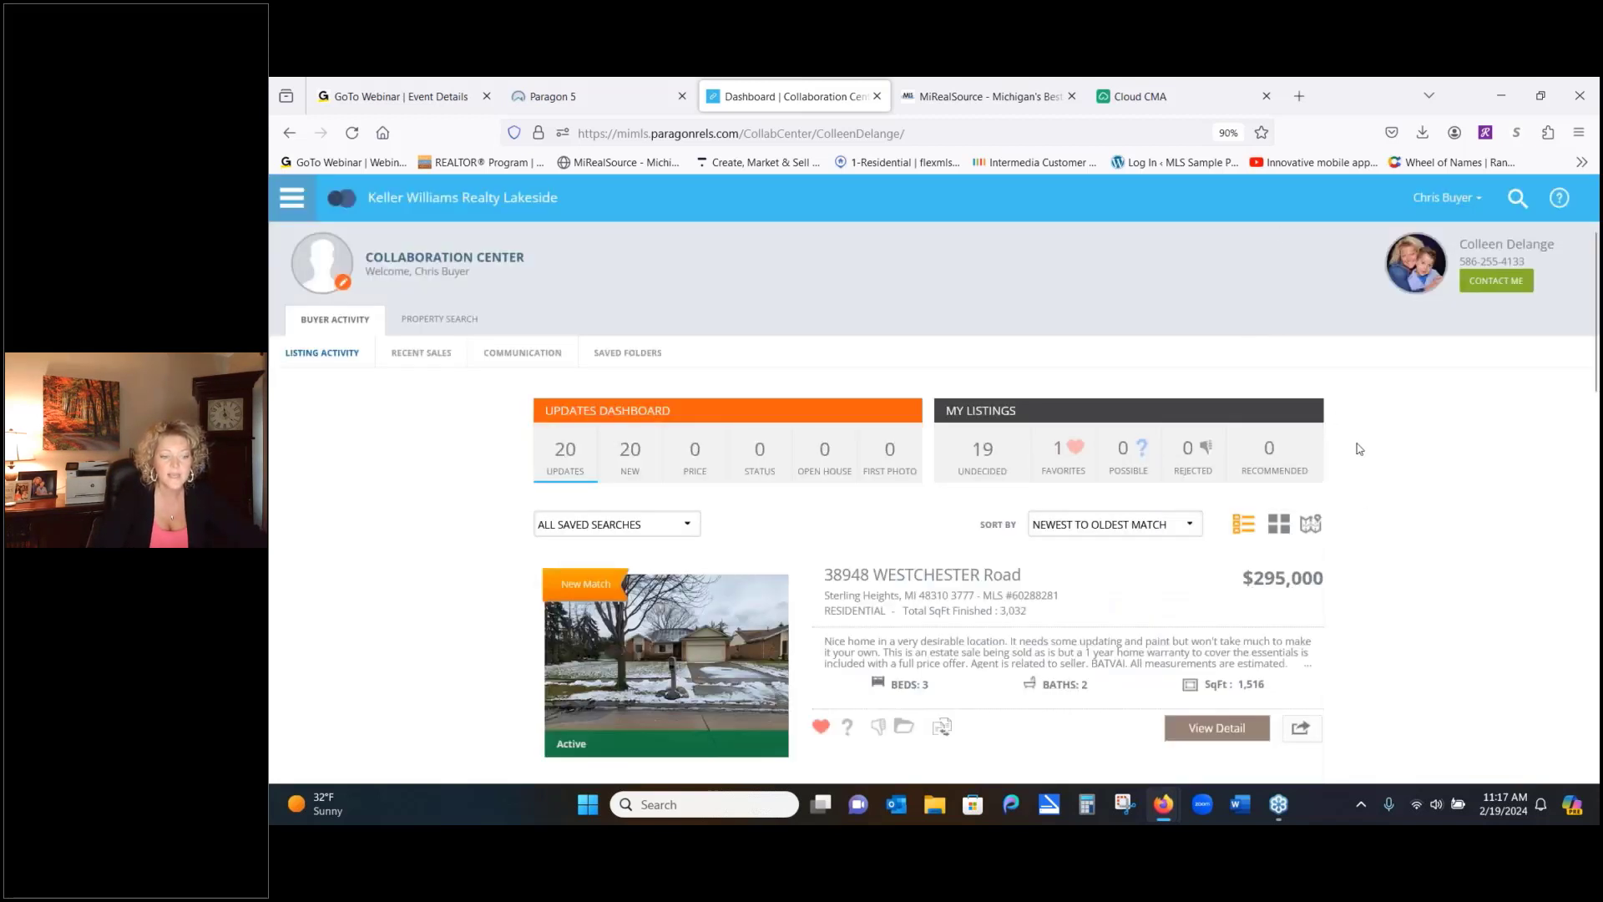
scroll(415, 654, "down", 5)
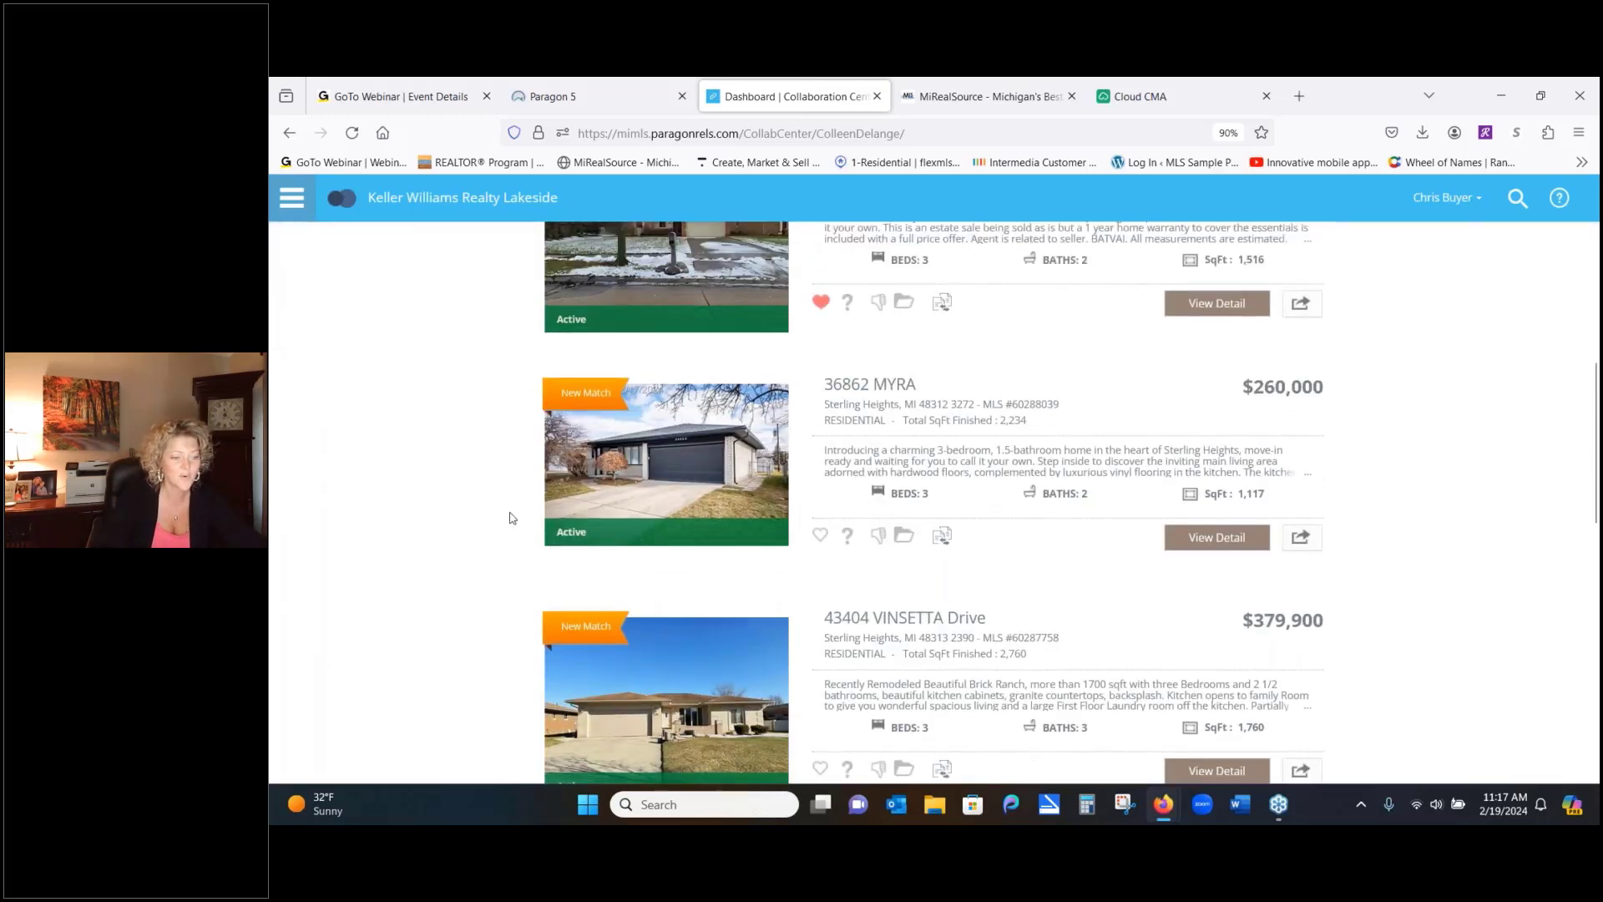
left_click(821, 542)
scroll(384, 543, "down", 3)
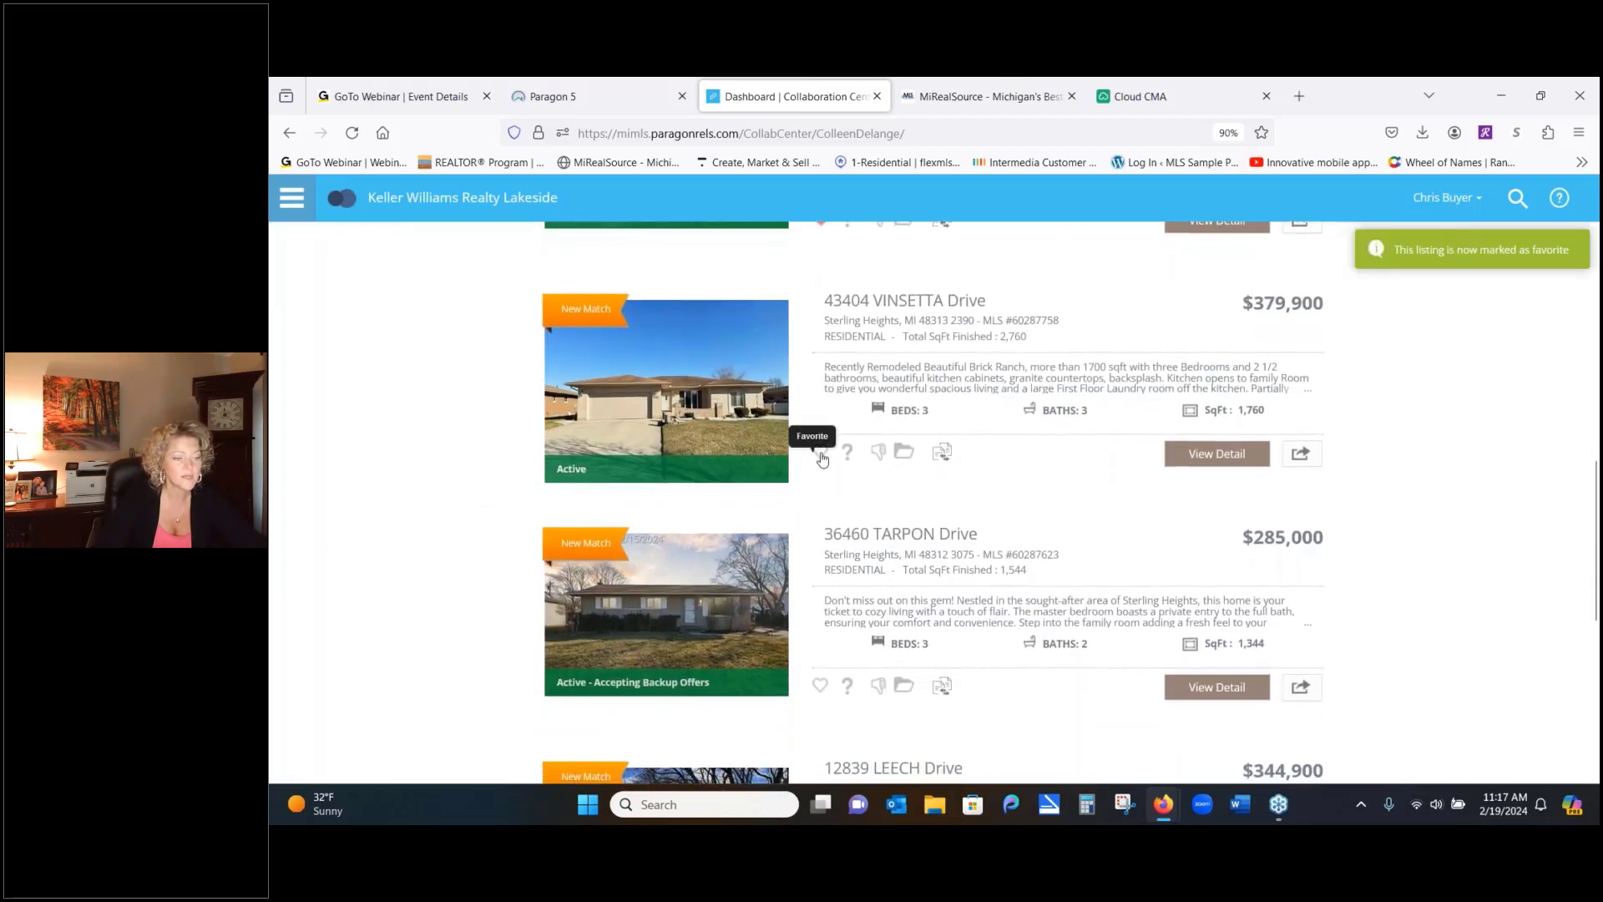
left_click(821, 451)
scroll(402, 613, "down", 3)
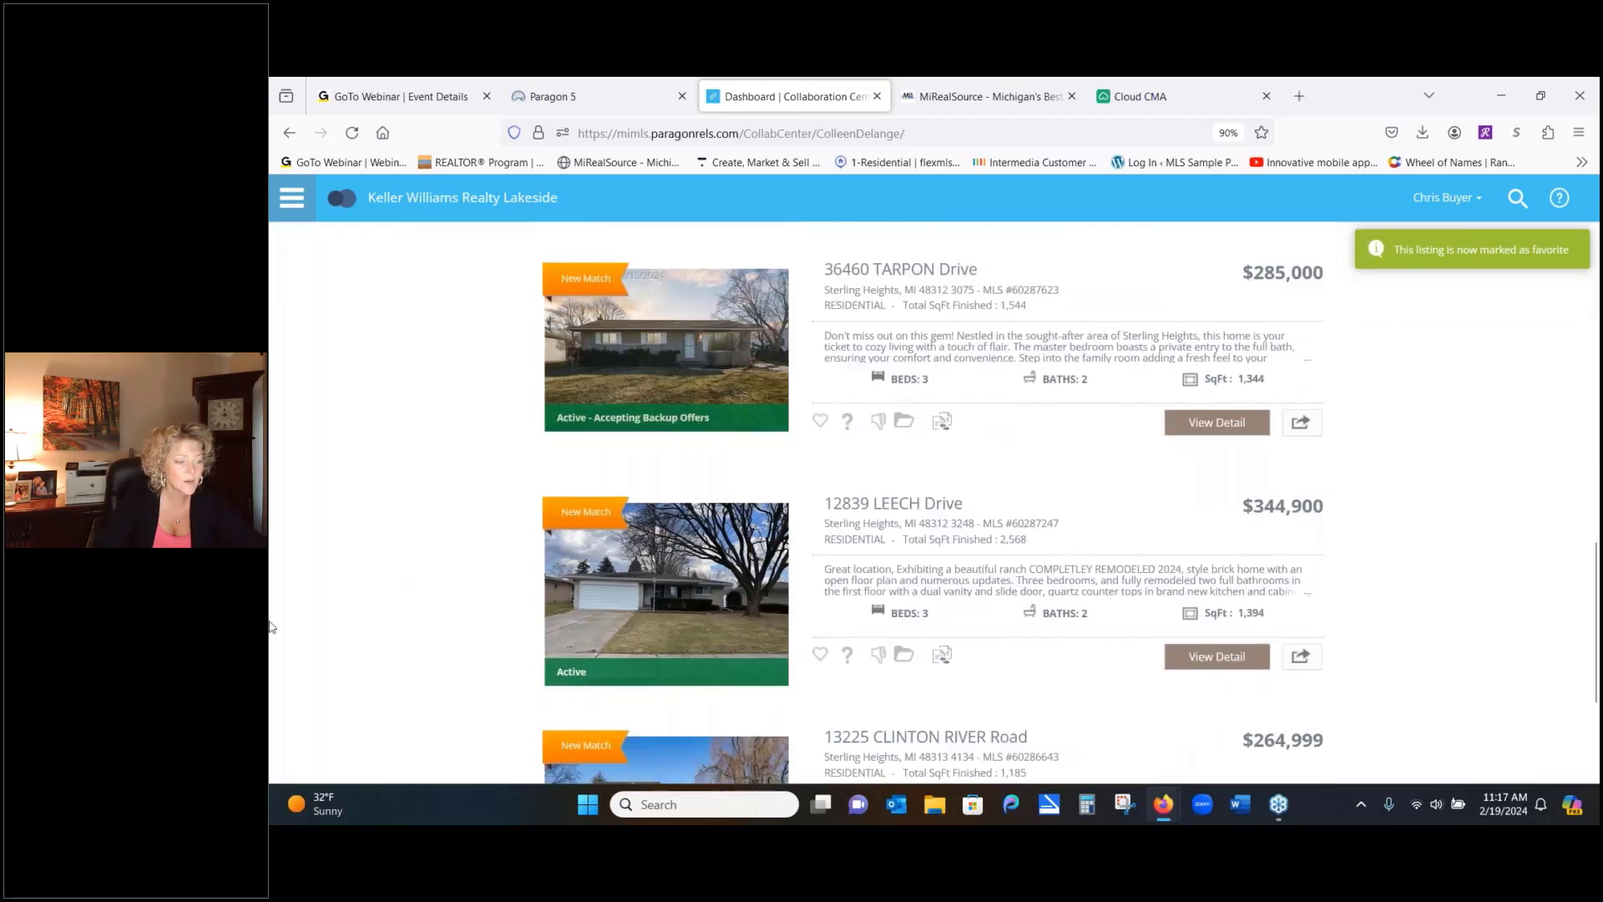
left_click(820, 655)
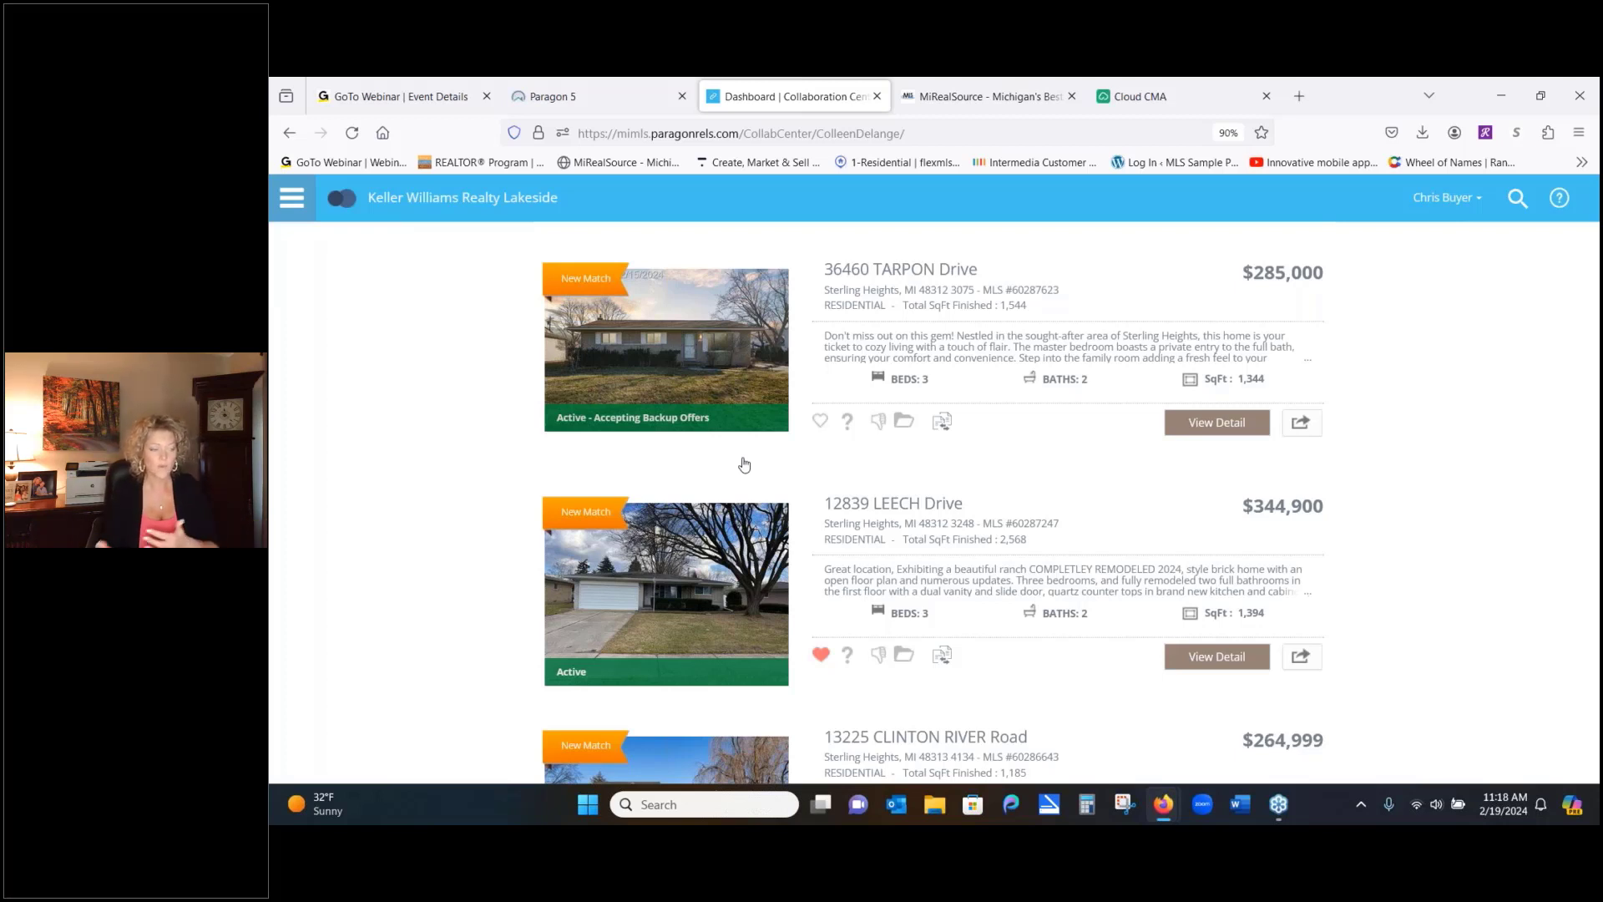
scroll(744, 464, "down", 2)
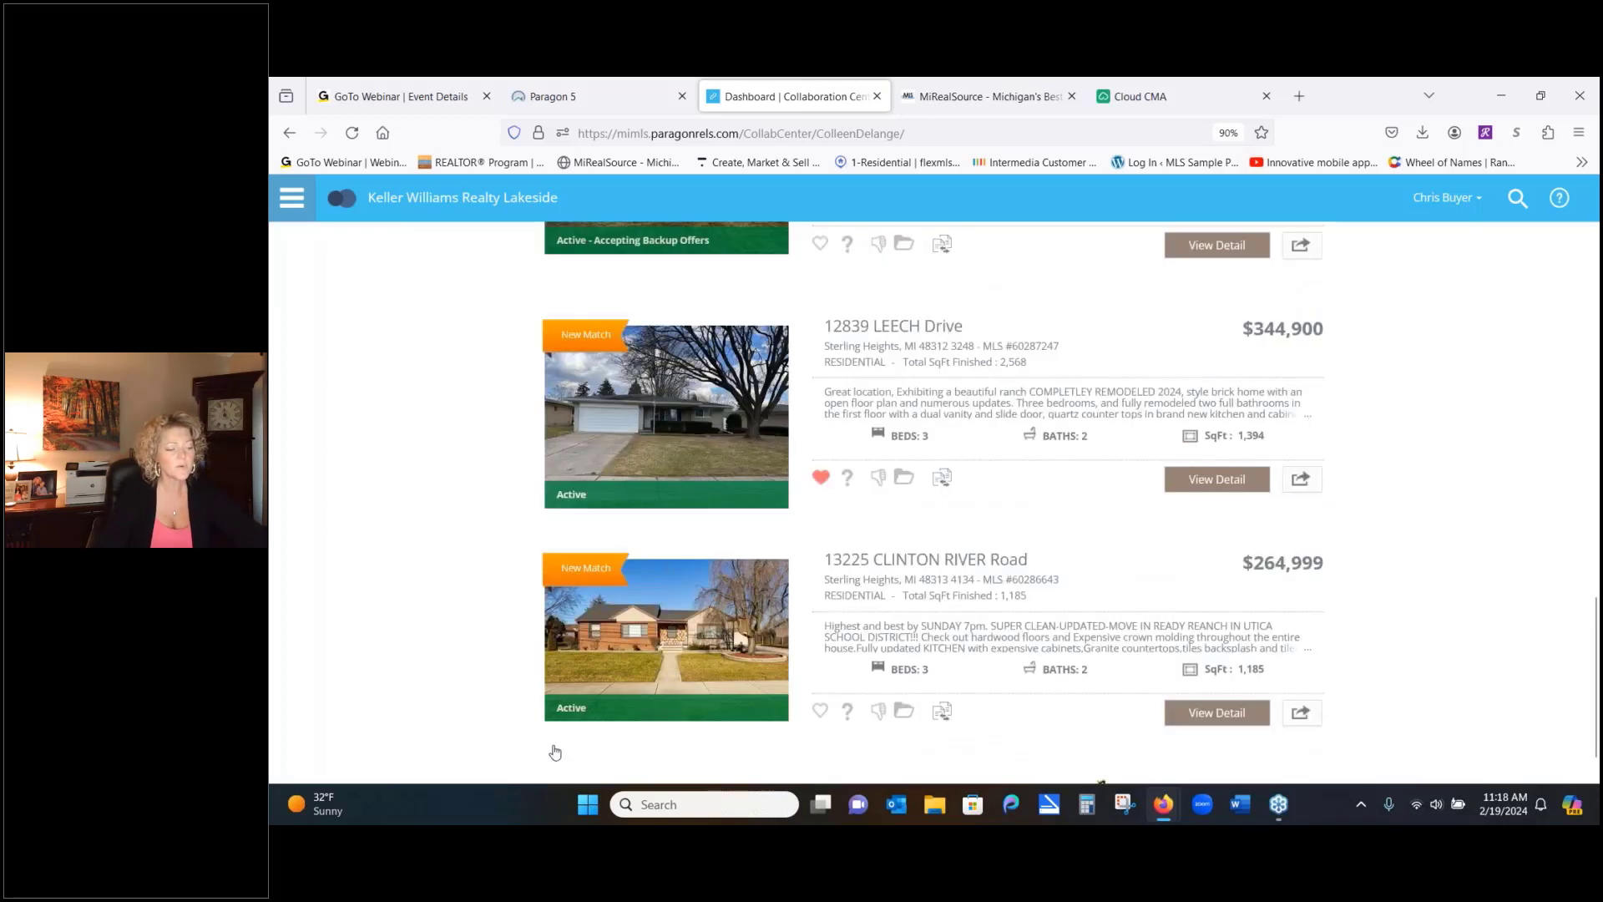
left_click(819, 712)
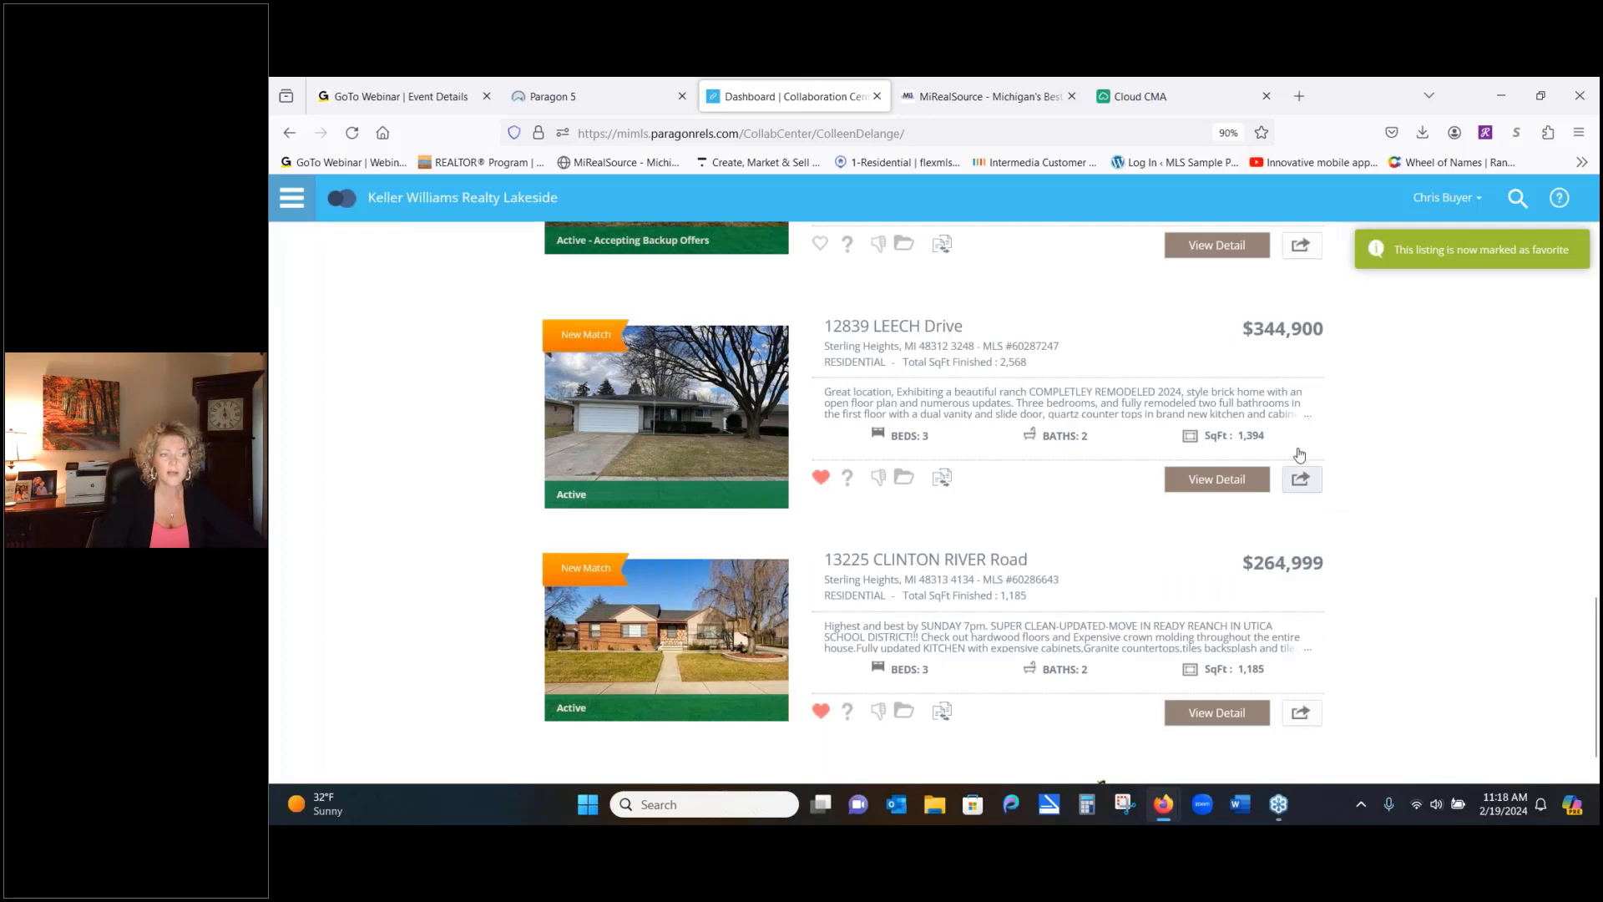
left_click(599, 106)
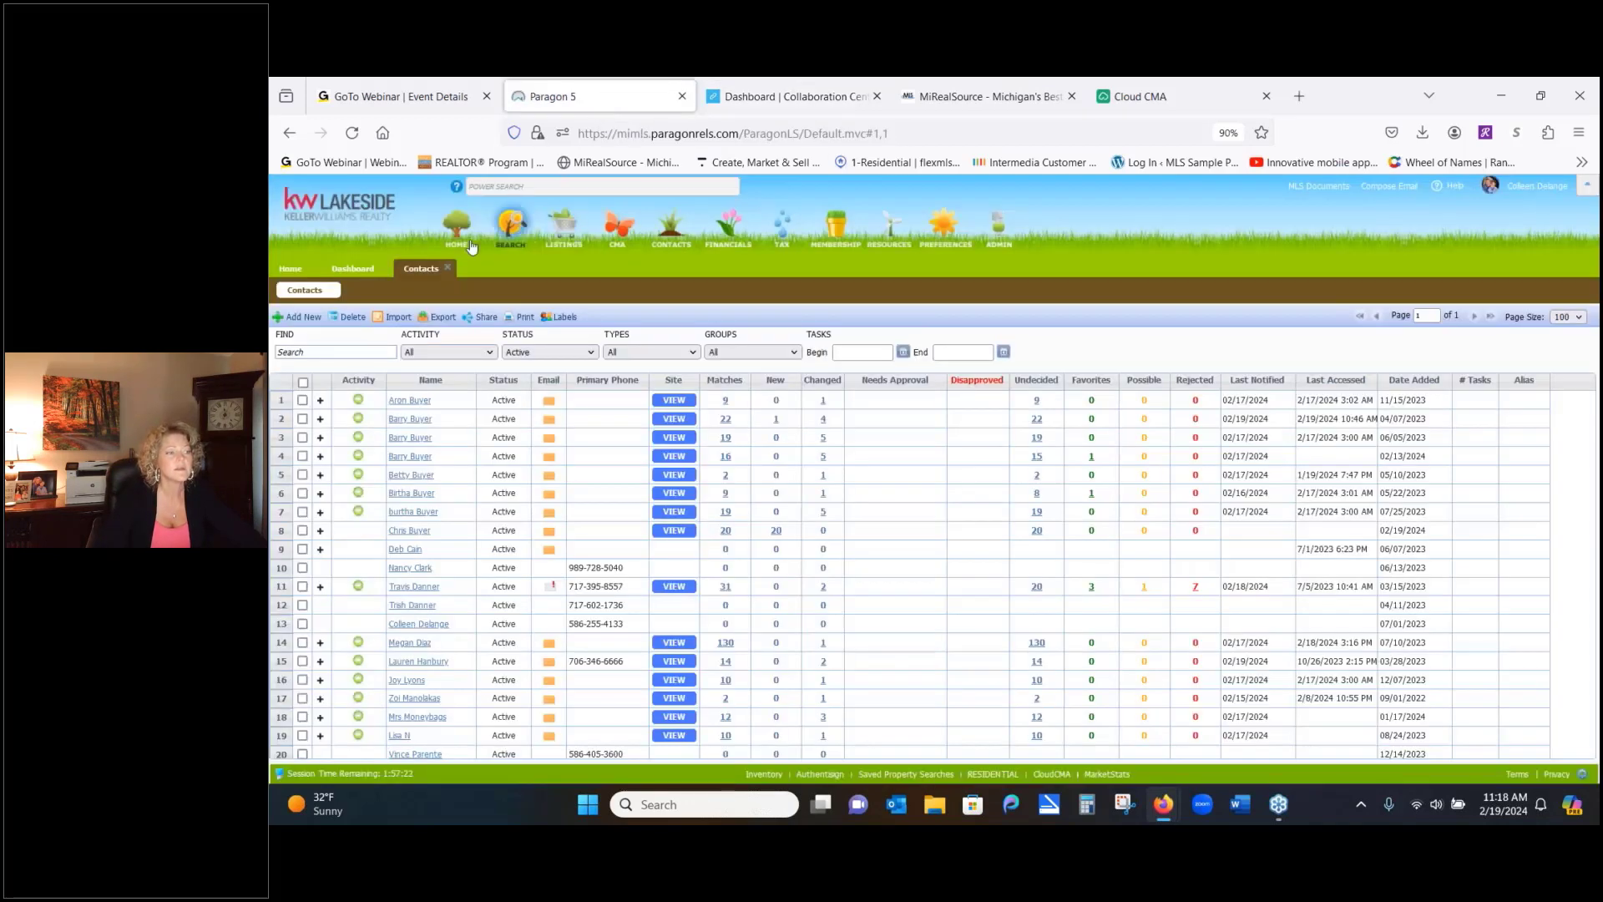
Reload Paragon, dismiss Board Messages, and open the buyer's five favorites from the contacts list
left_click(353, 134)
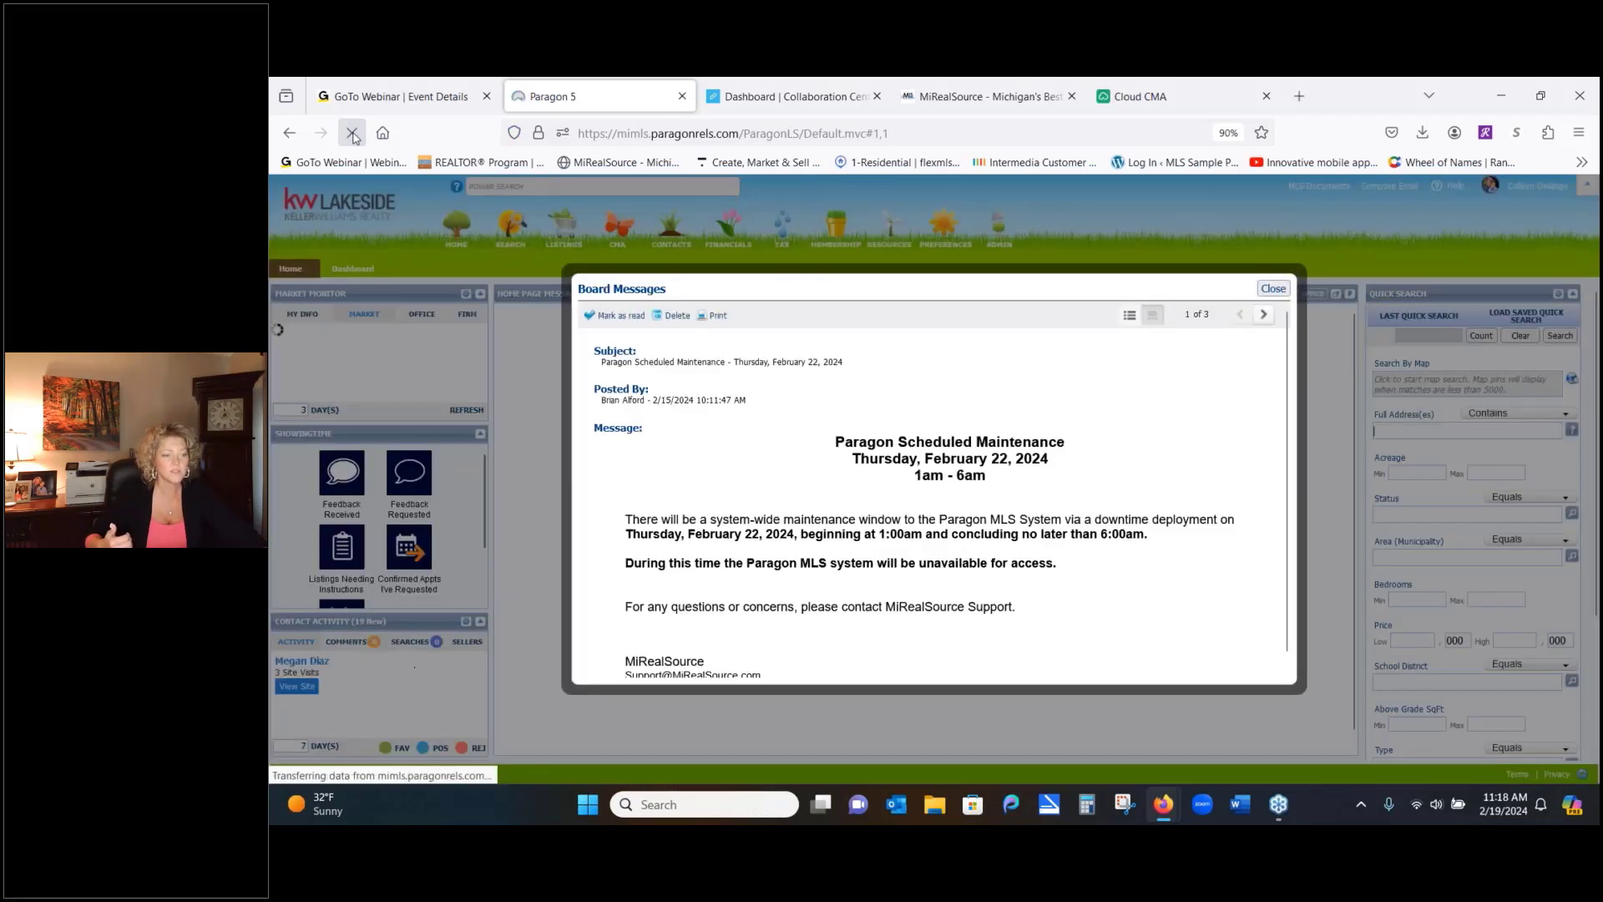
right_click(1273, 290)
left_click(1272, 290)
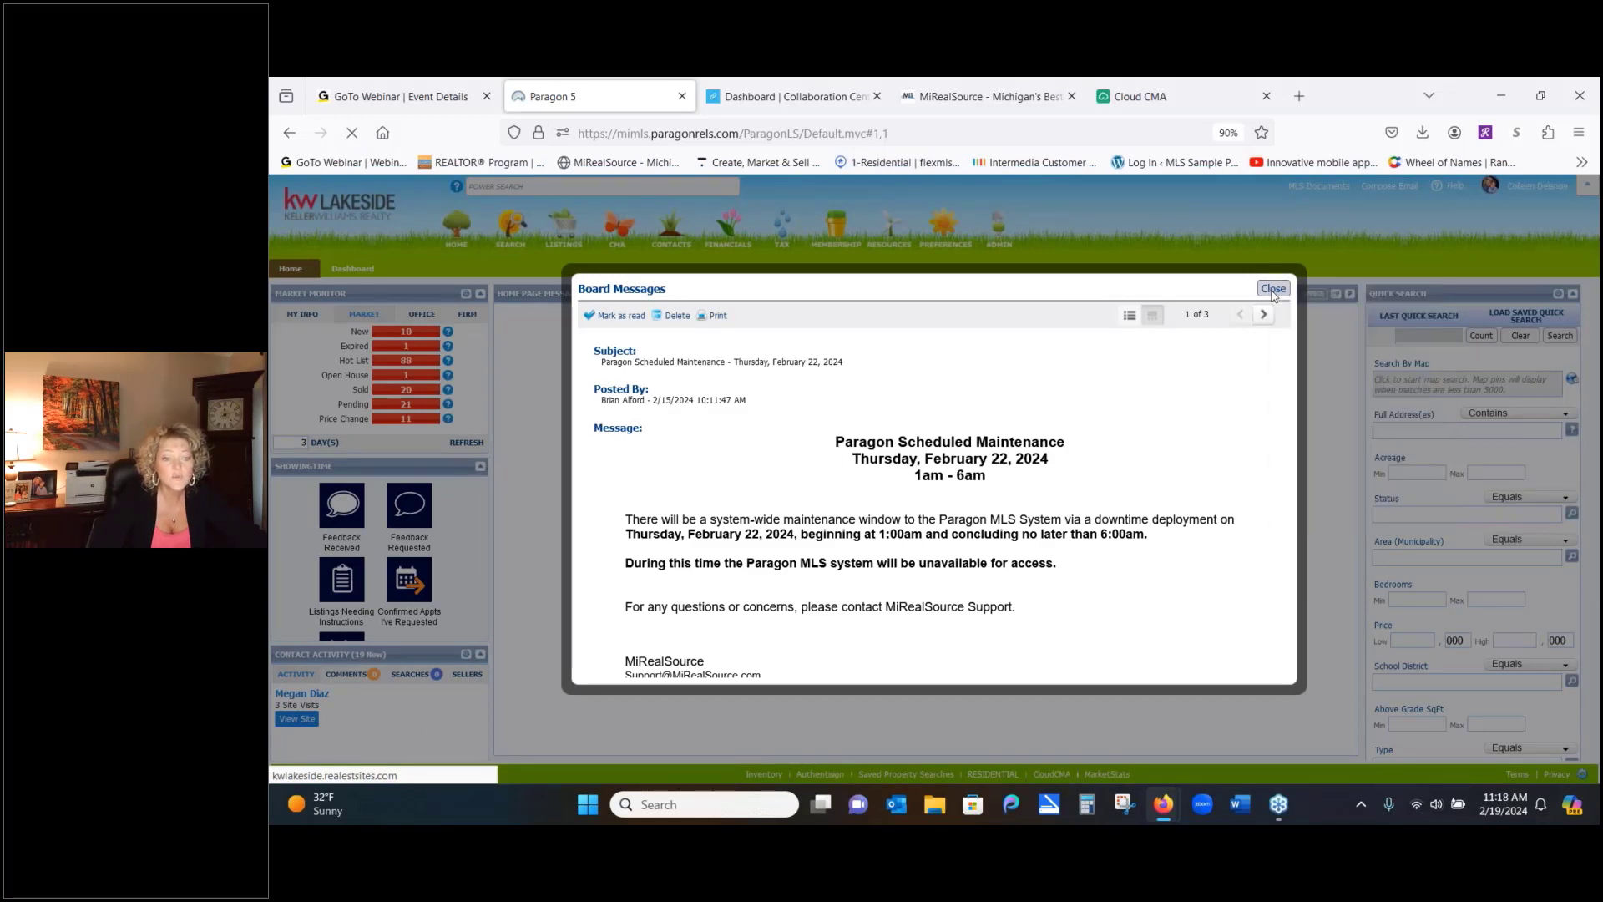
left_click(1272, 289)
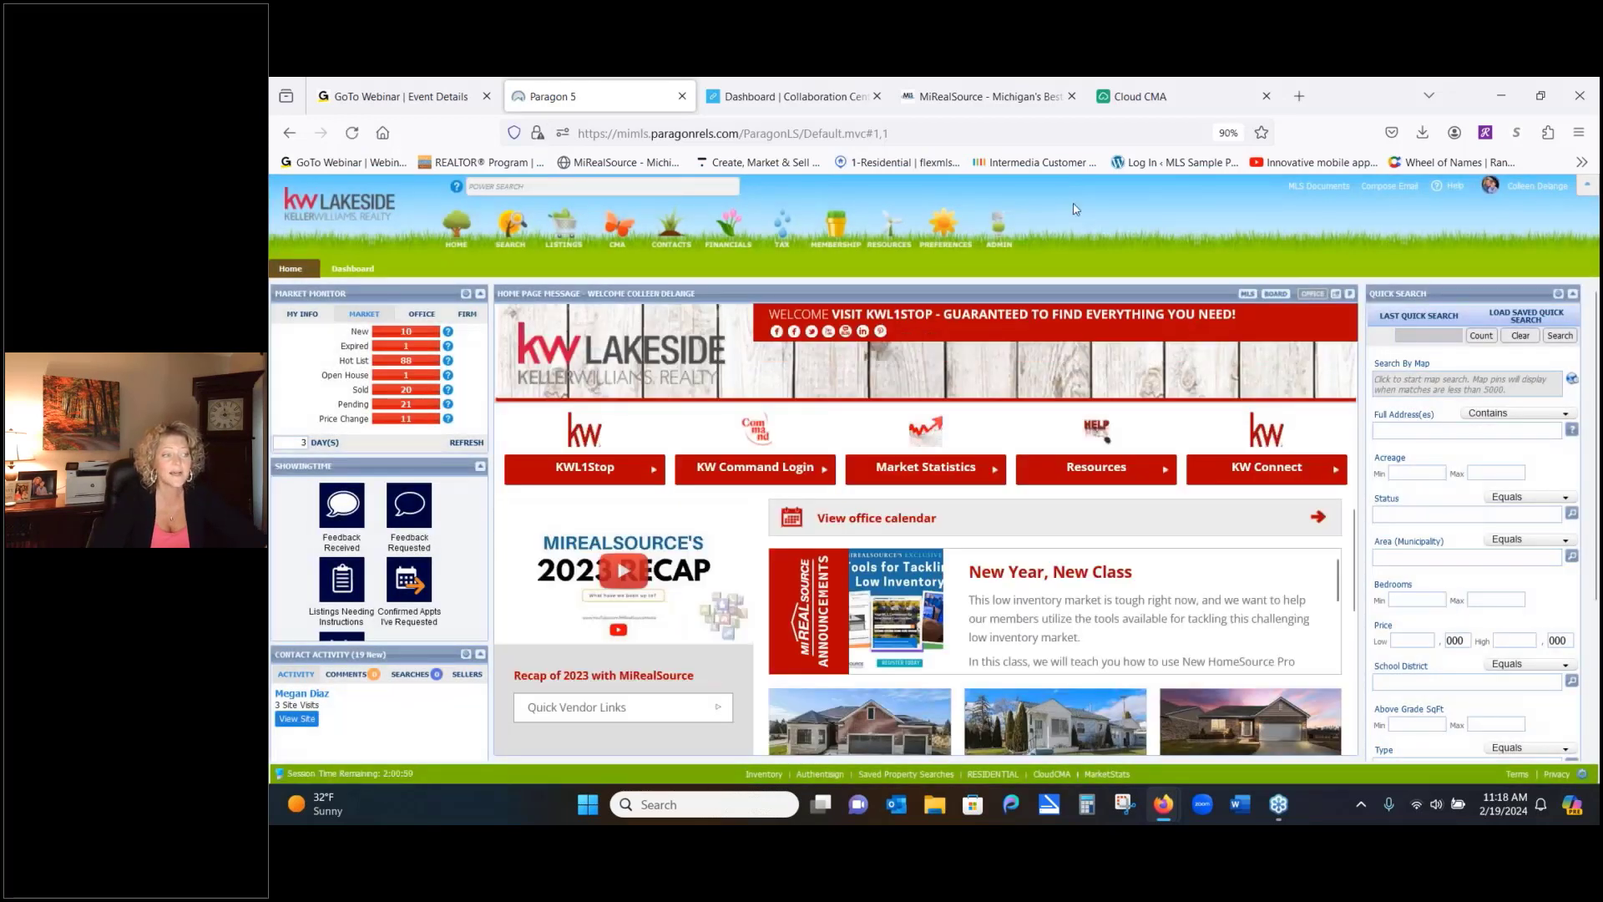
mouse_move(672, 227)
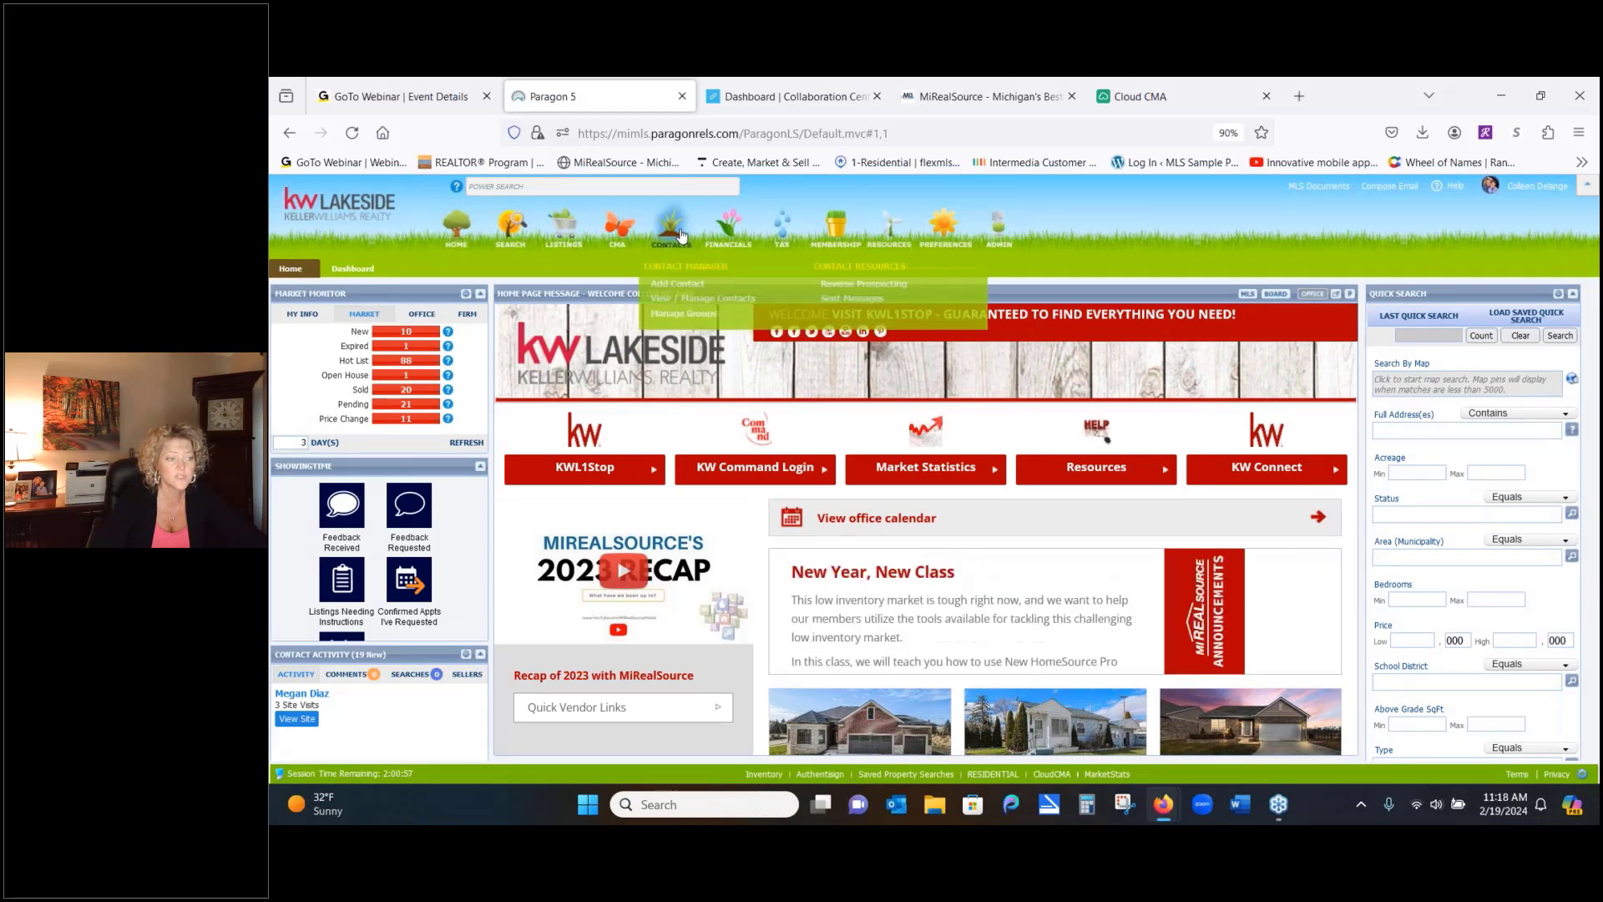
left_click(678, 299)
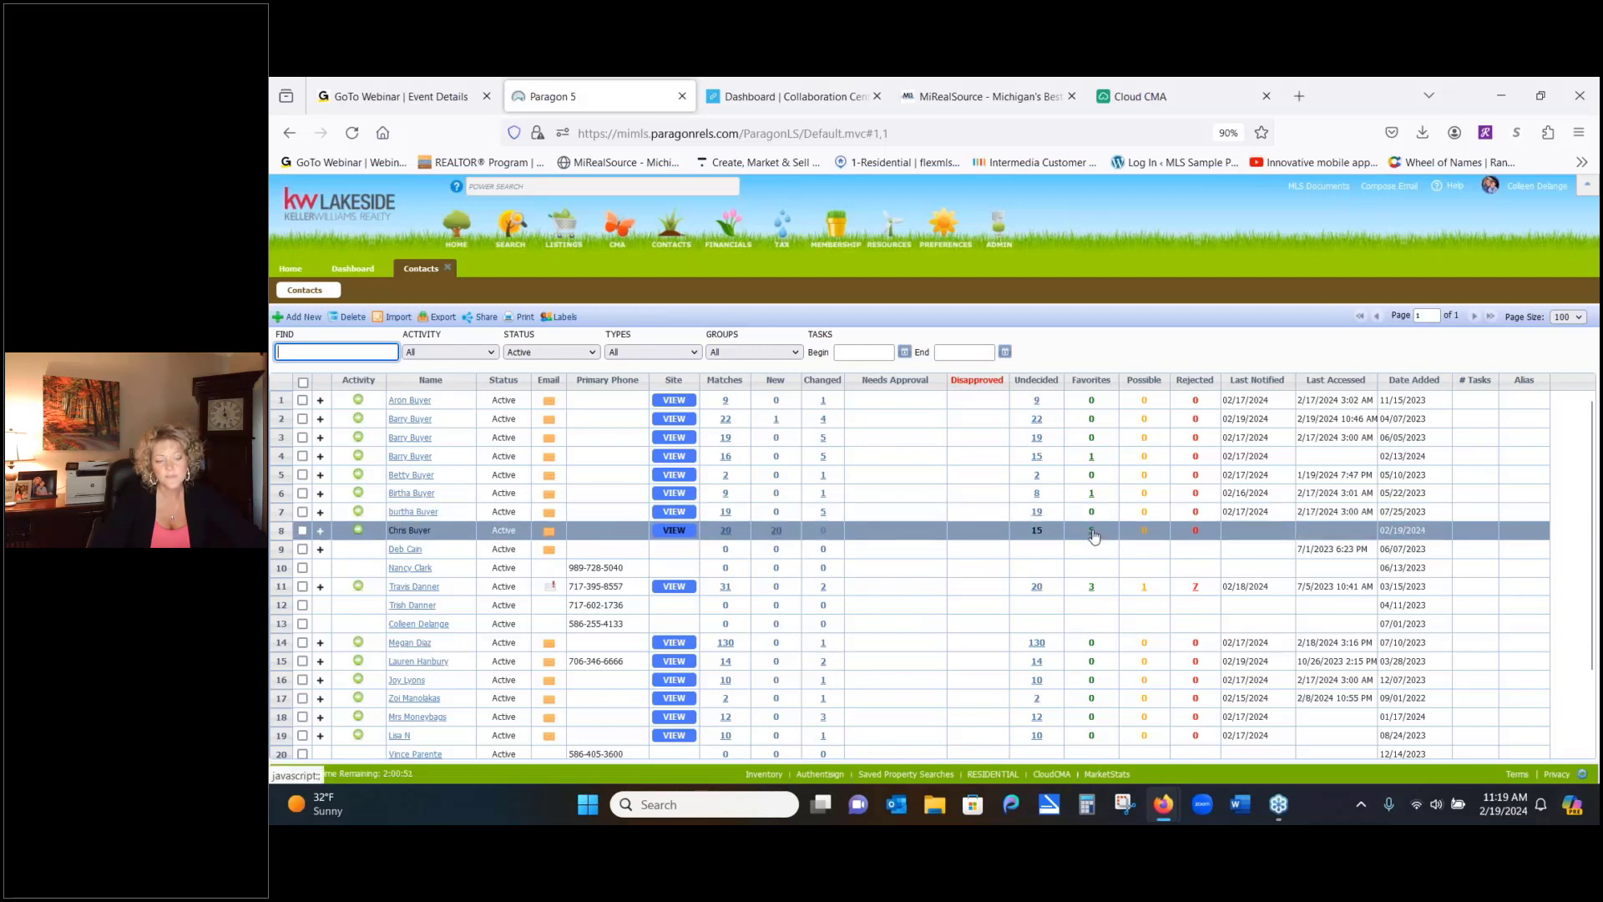
left_click(1093, 533)
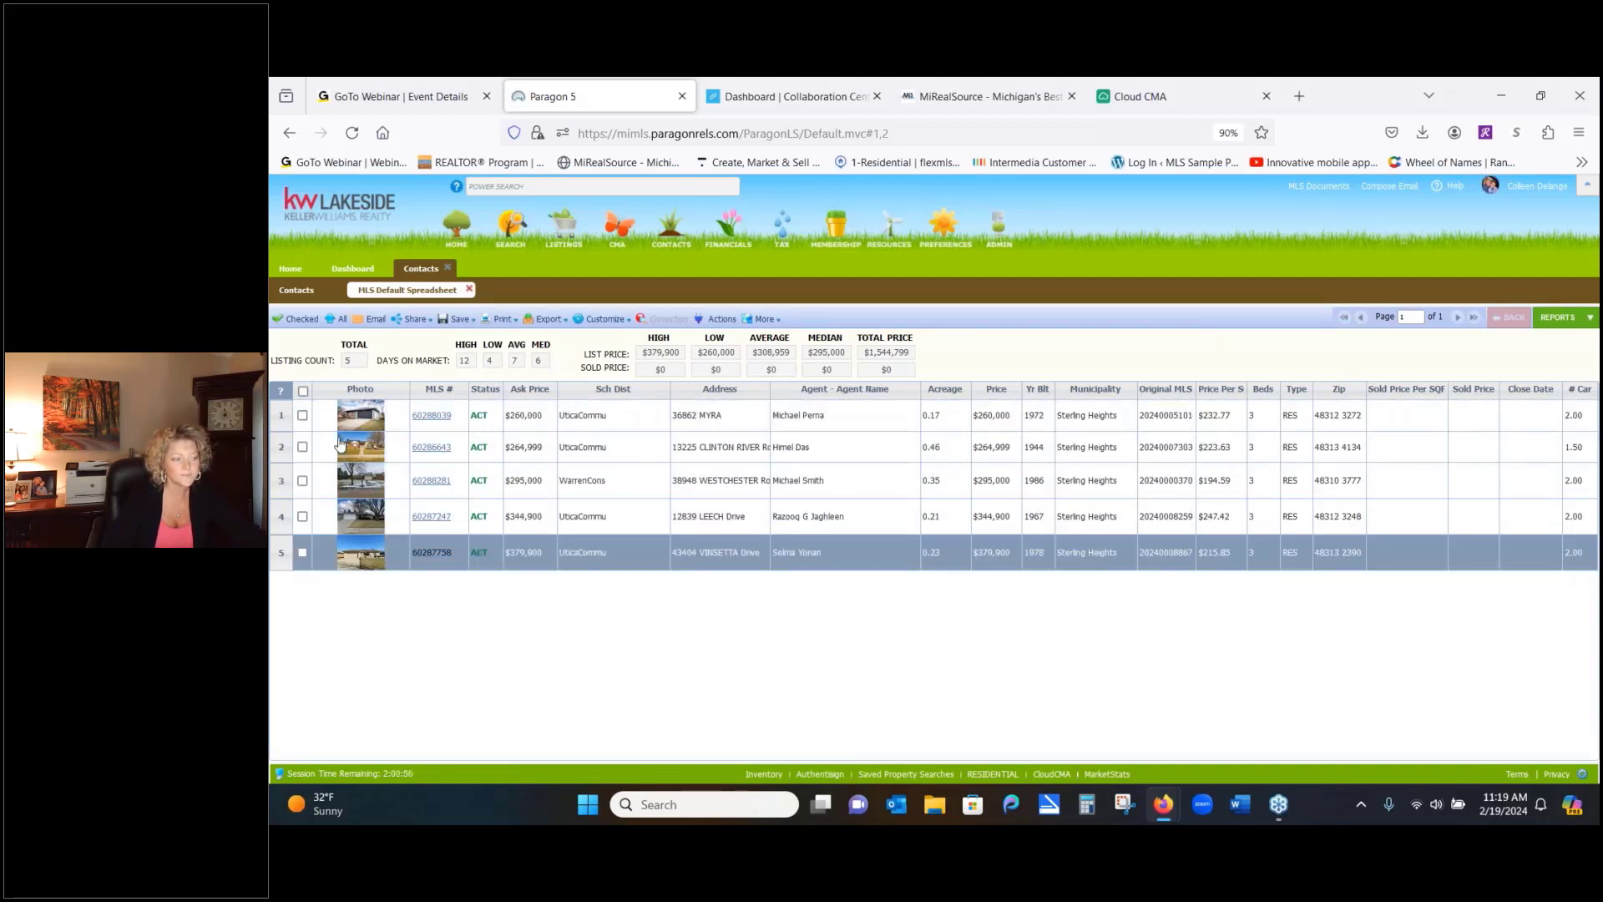
Select all five favorited listings and send them to ShowingTime from the Actions menu
left_click(304, 392)
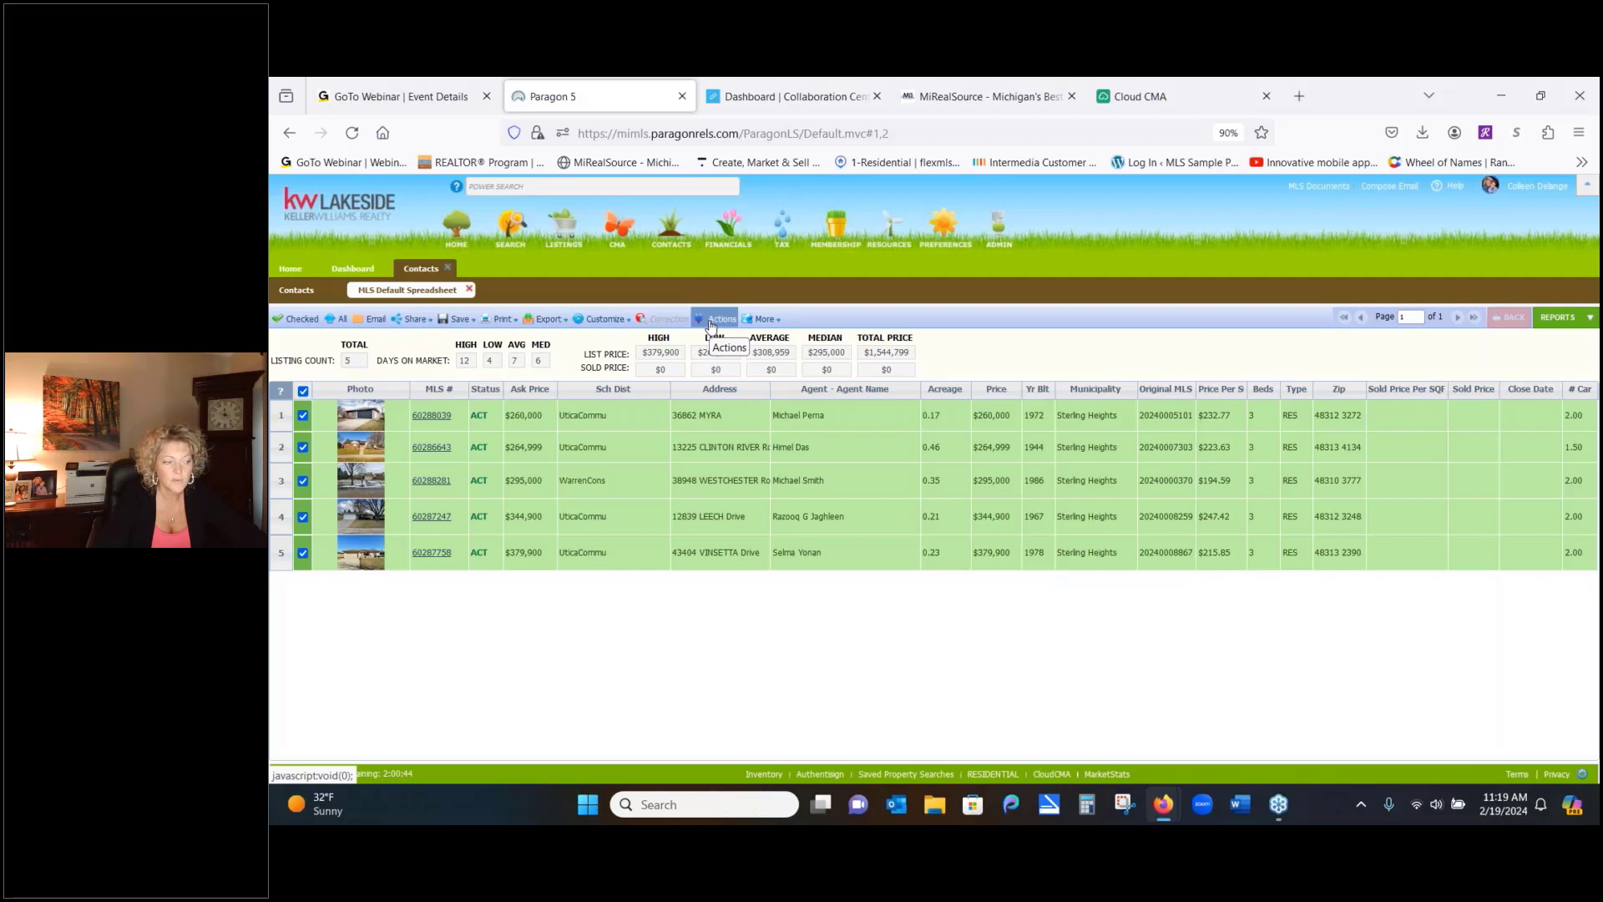
left_click(713, 325)
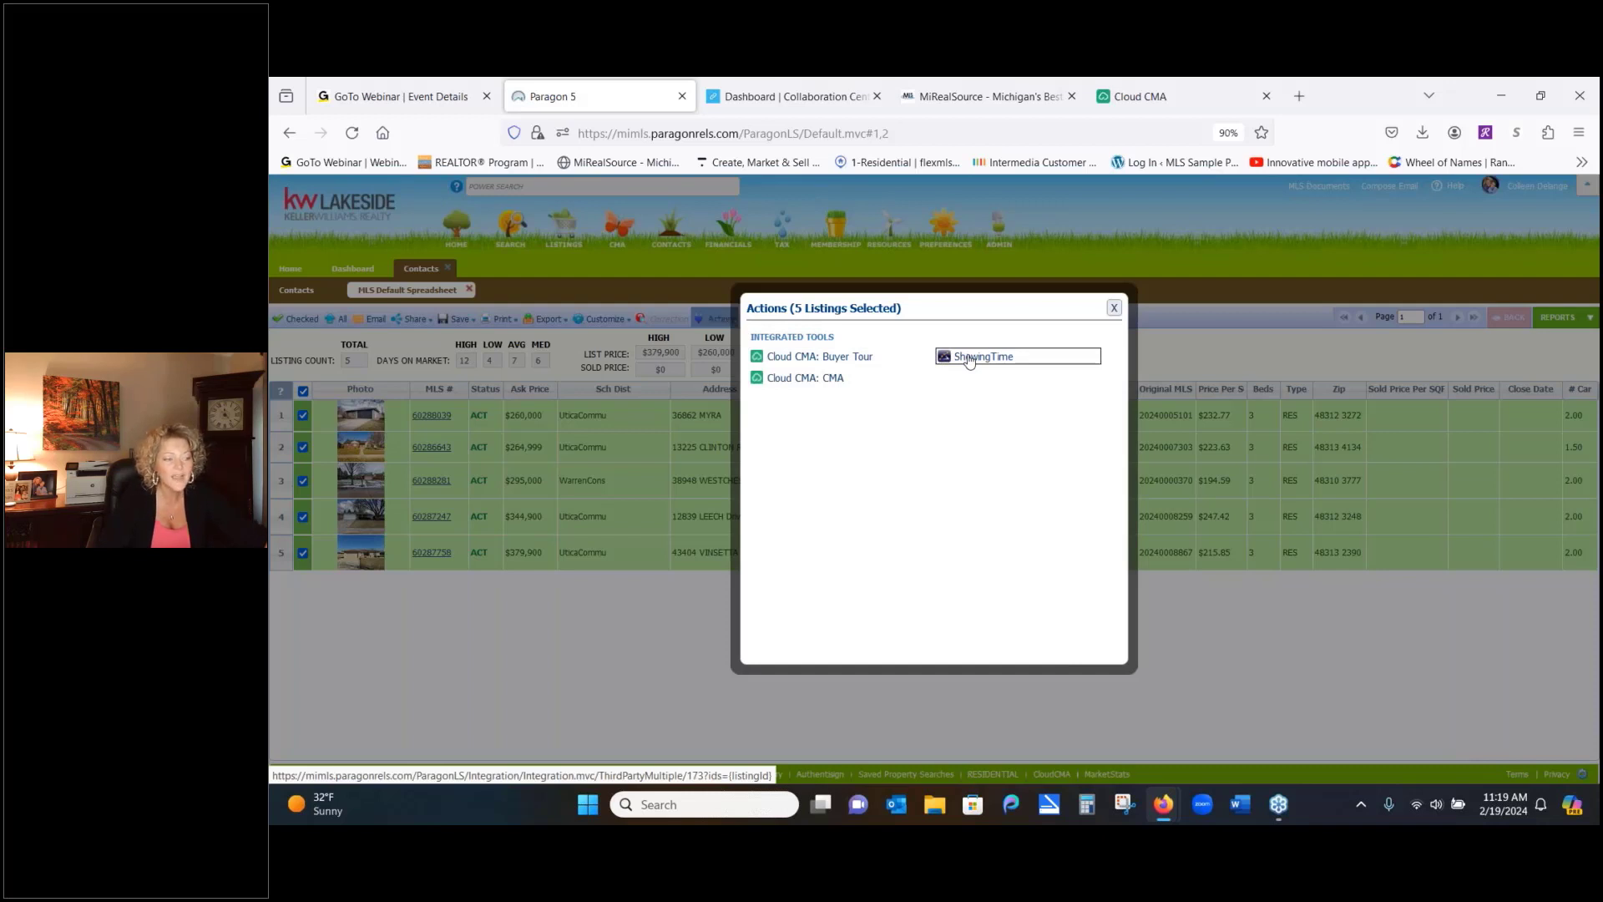
left_click(968, 358)
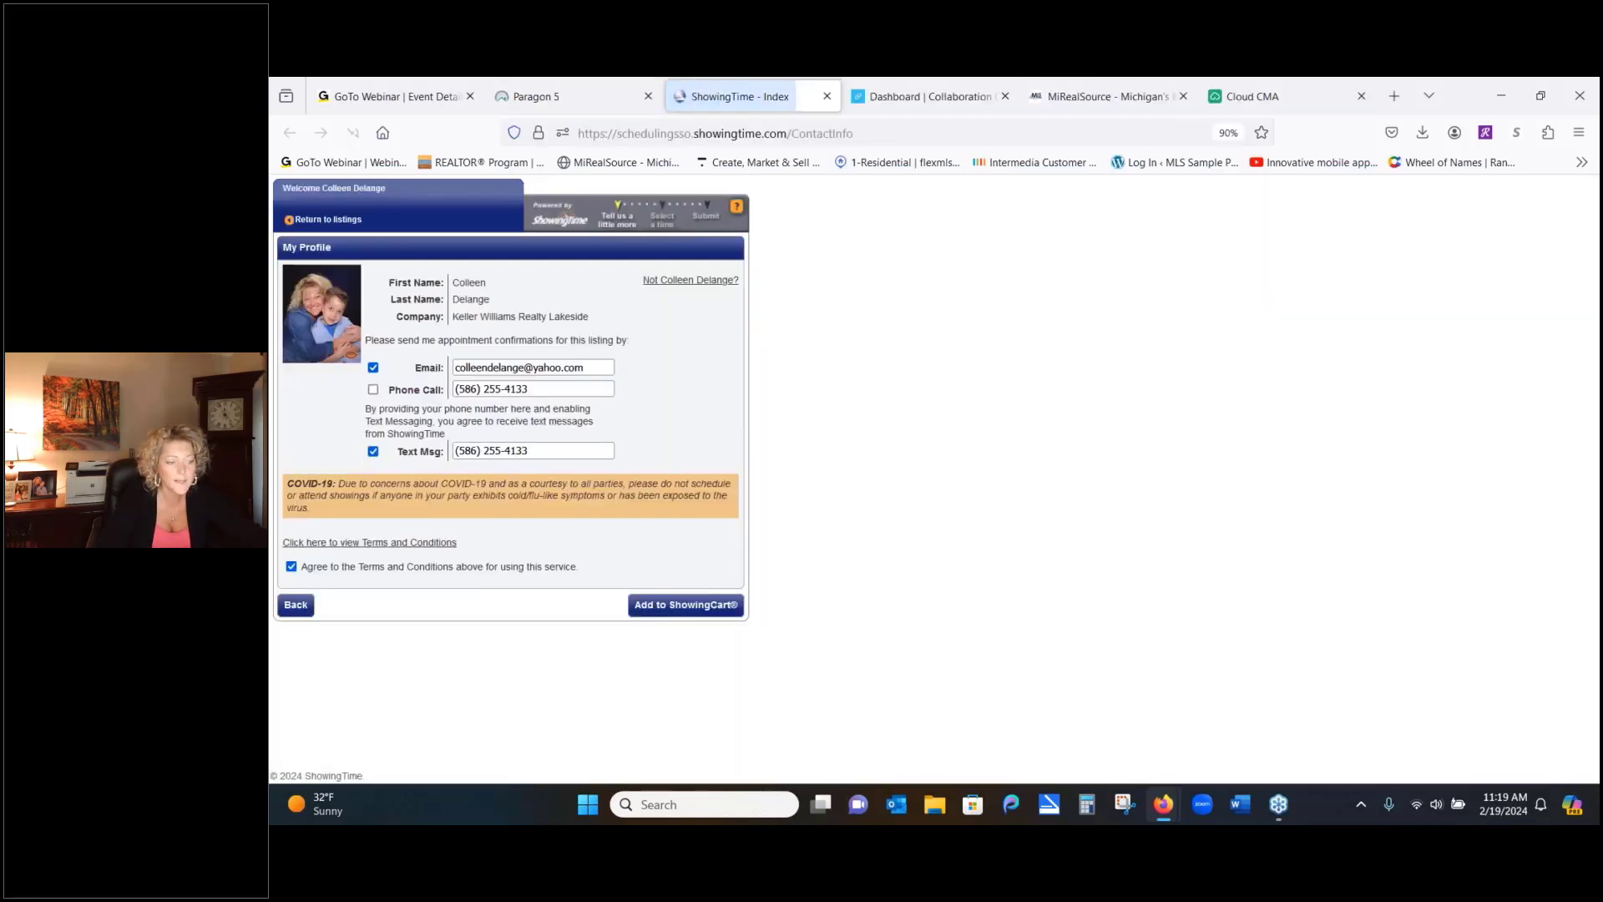
Add the listings to a ShowingCart tour dated February 20 for the buyer
left_click(693, 605)
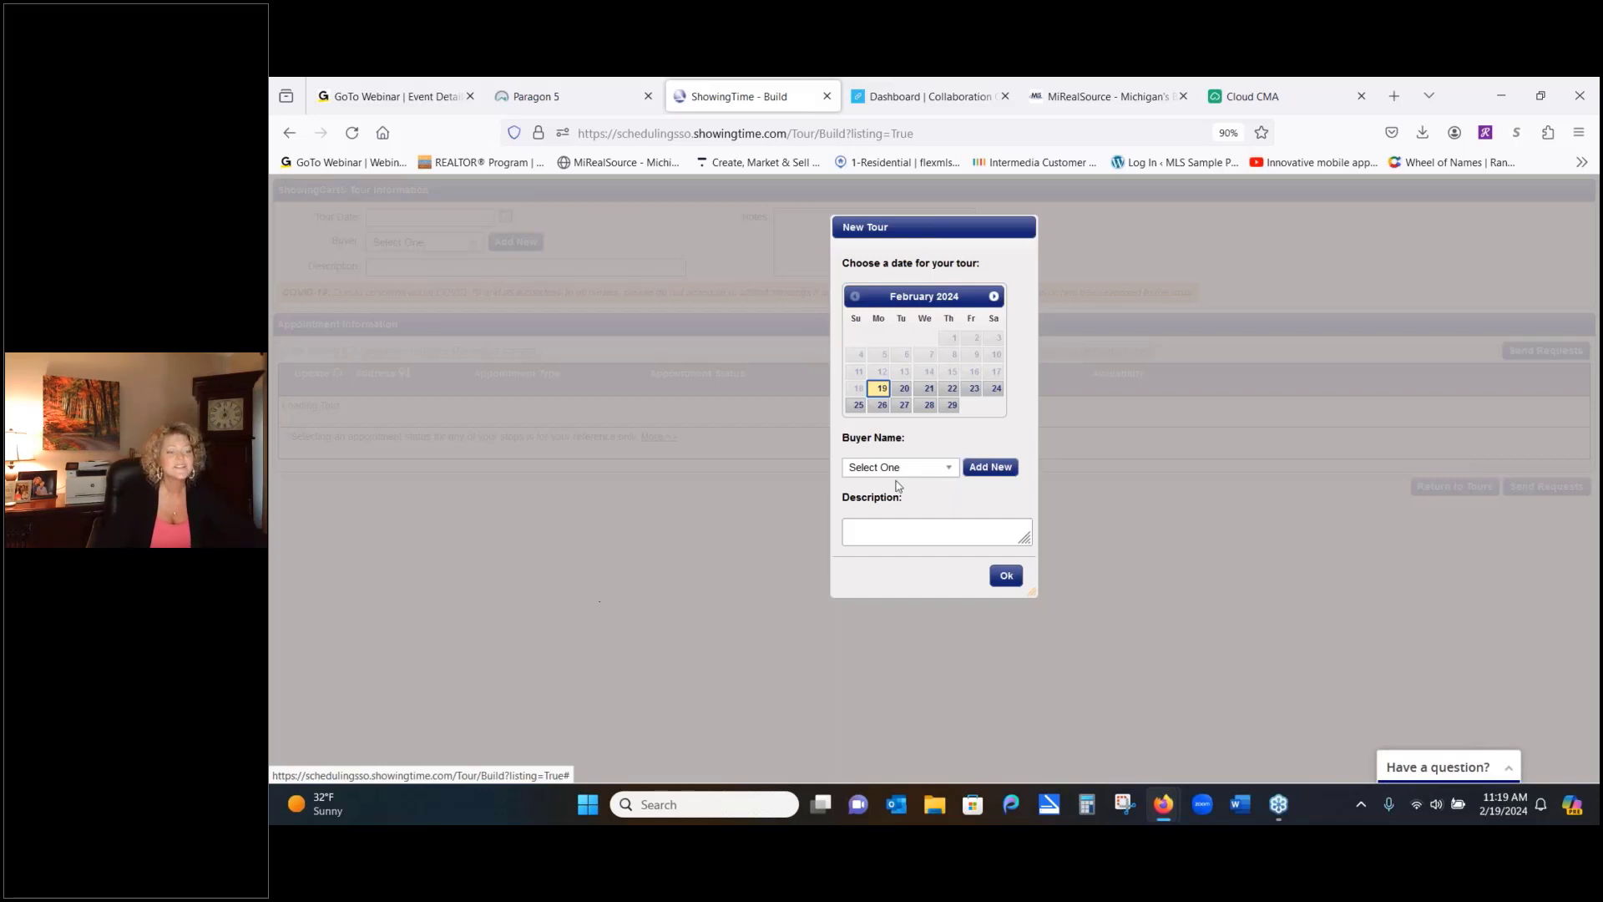
left_click(909, 391)
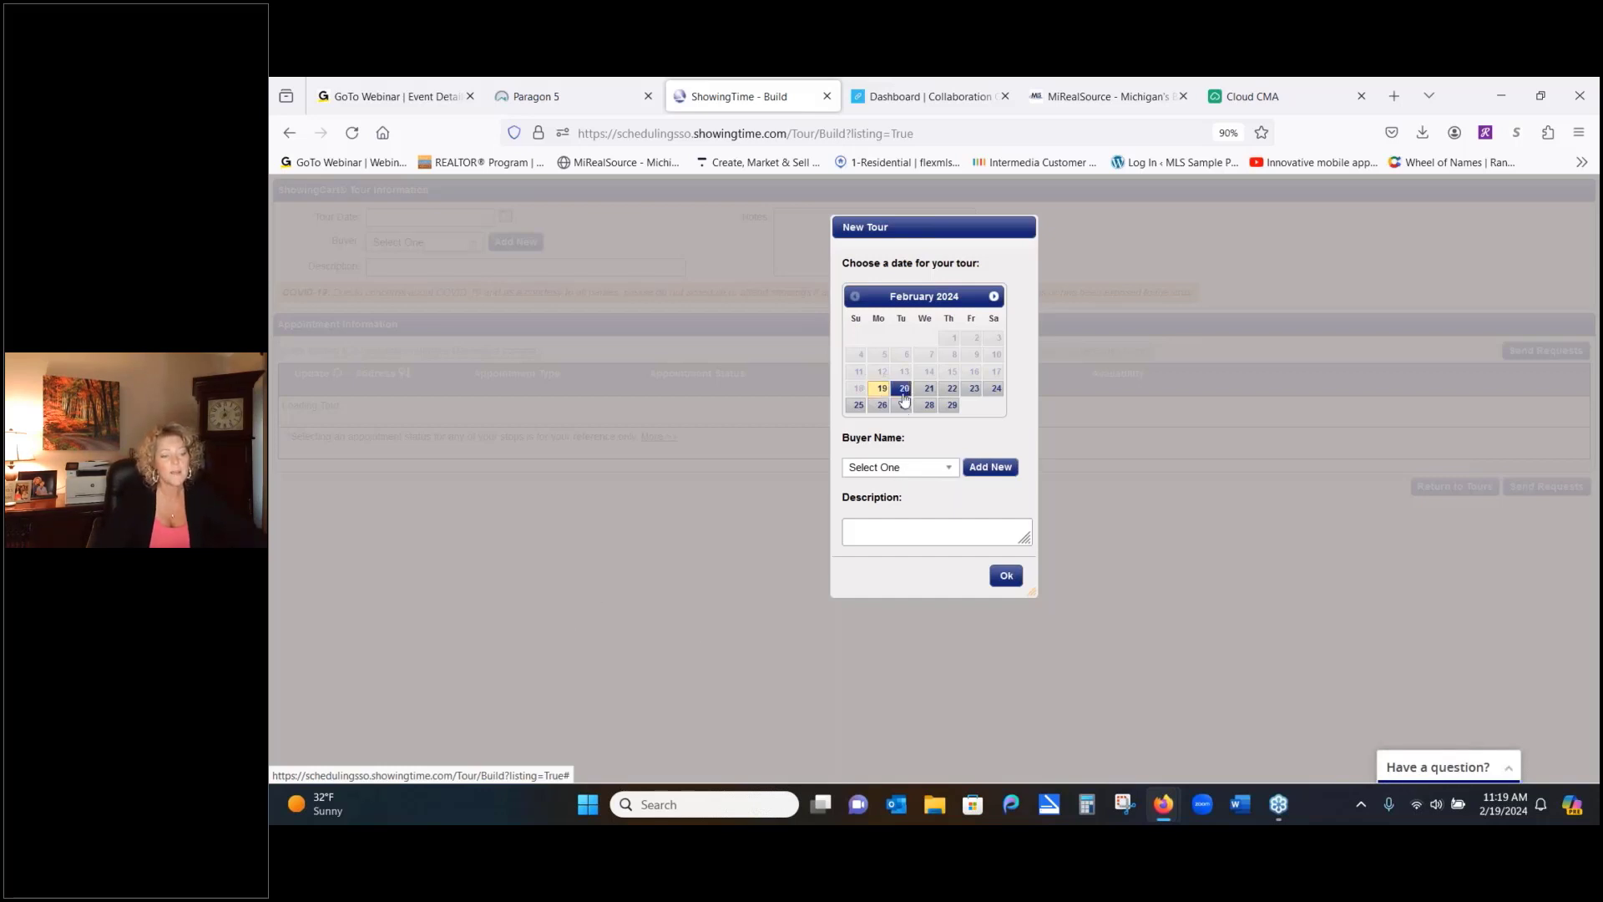
left_click(945, 469)
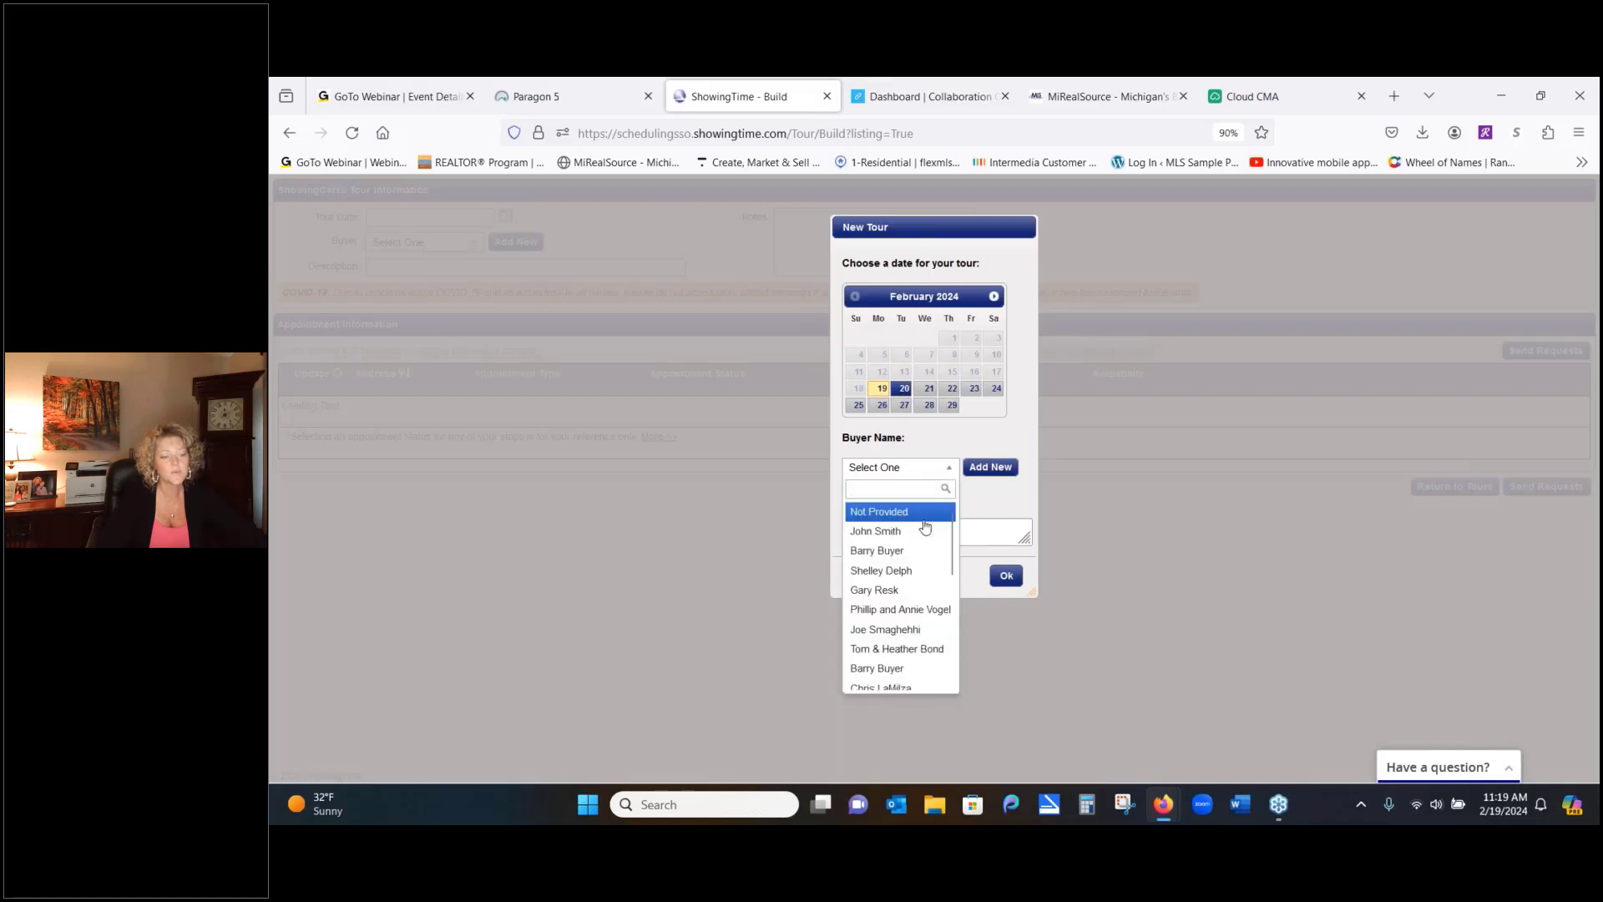
left_click(909, 553)
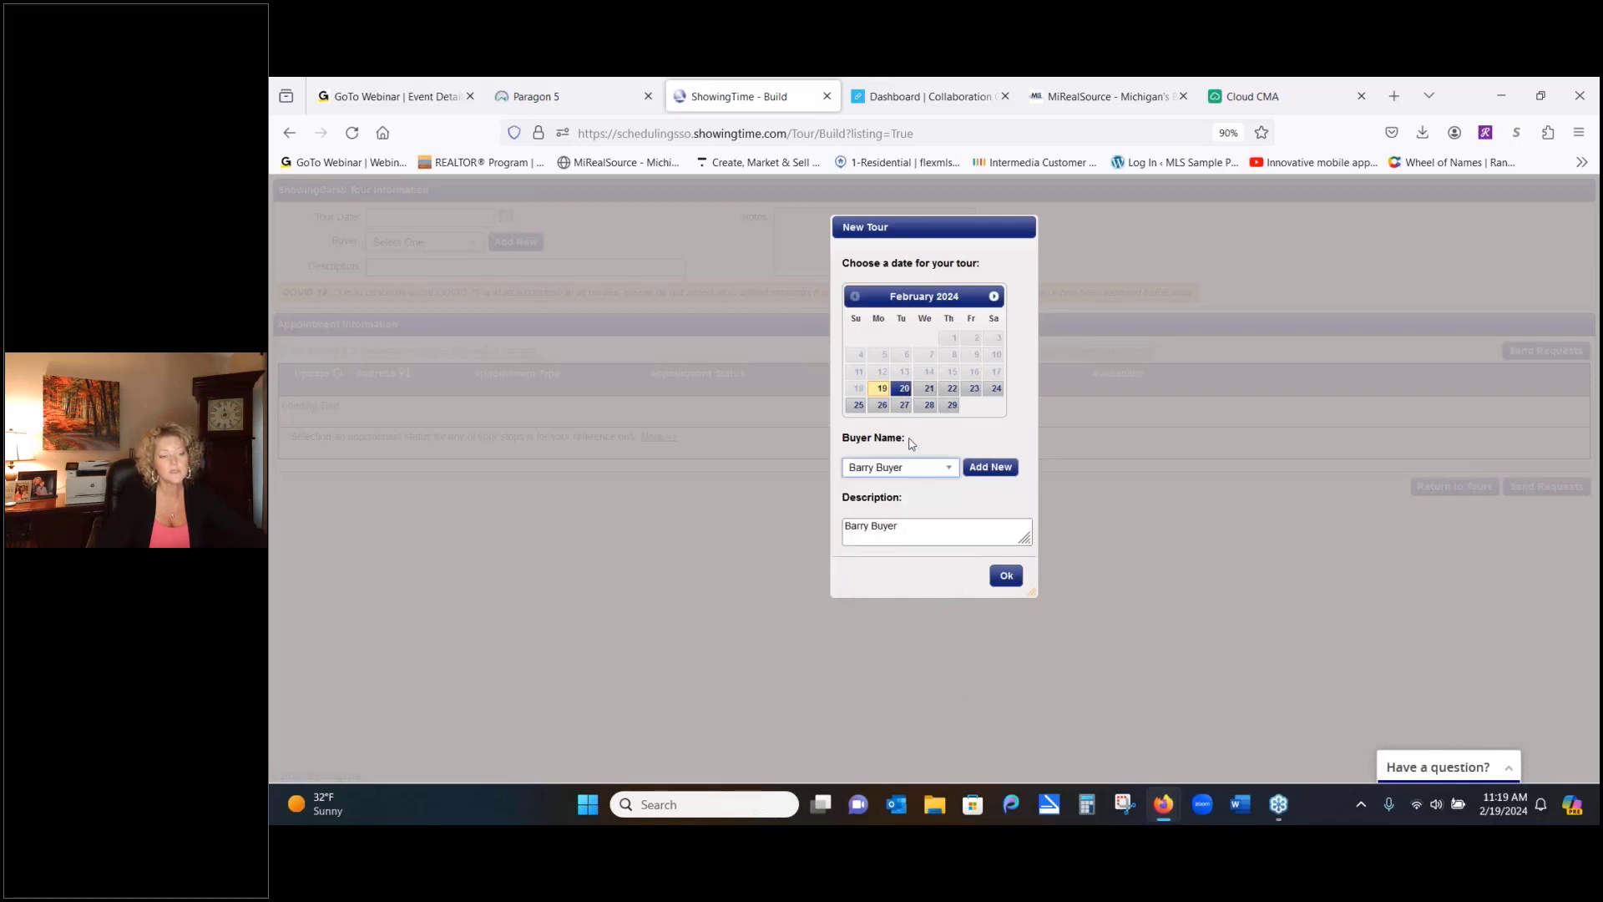
left_click(1006, 576)
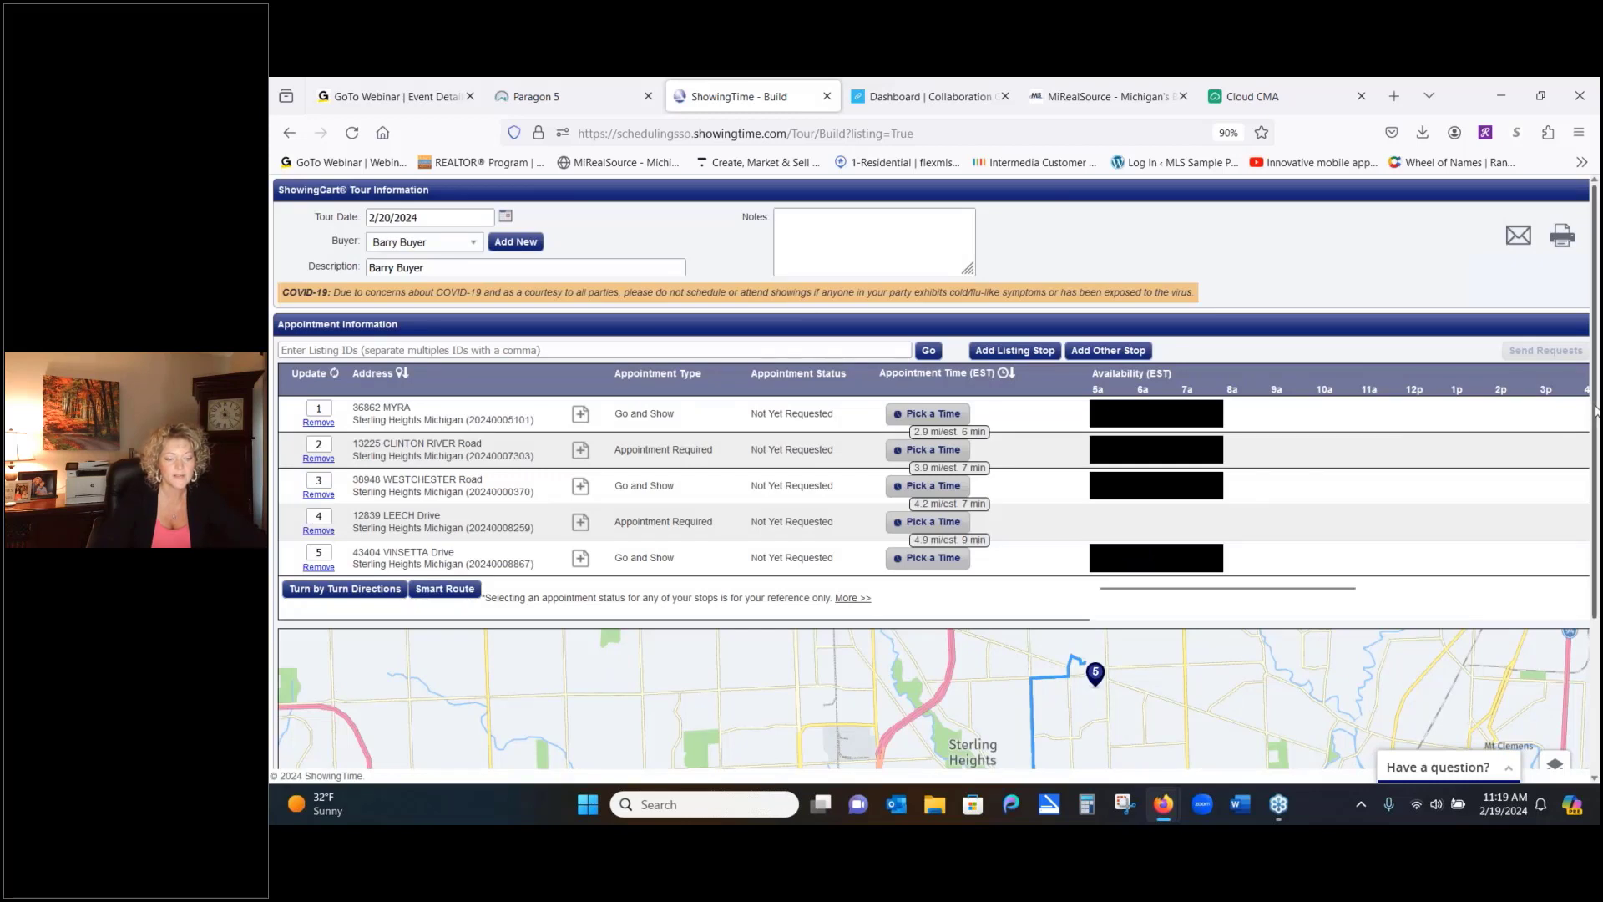
left_click_drag(1595, 409, 1596, 561)
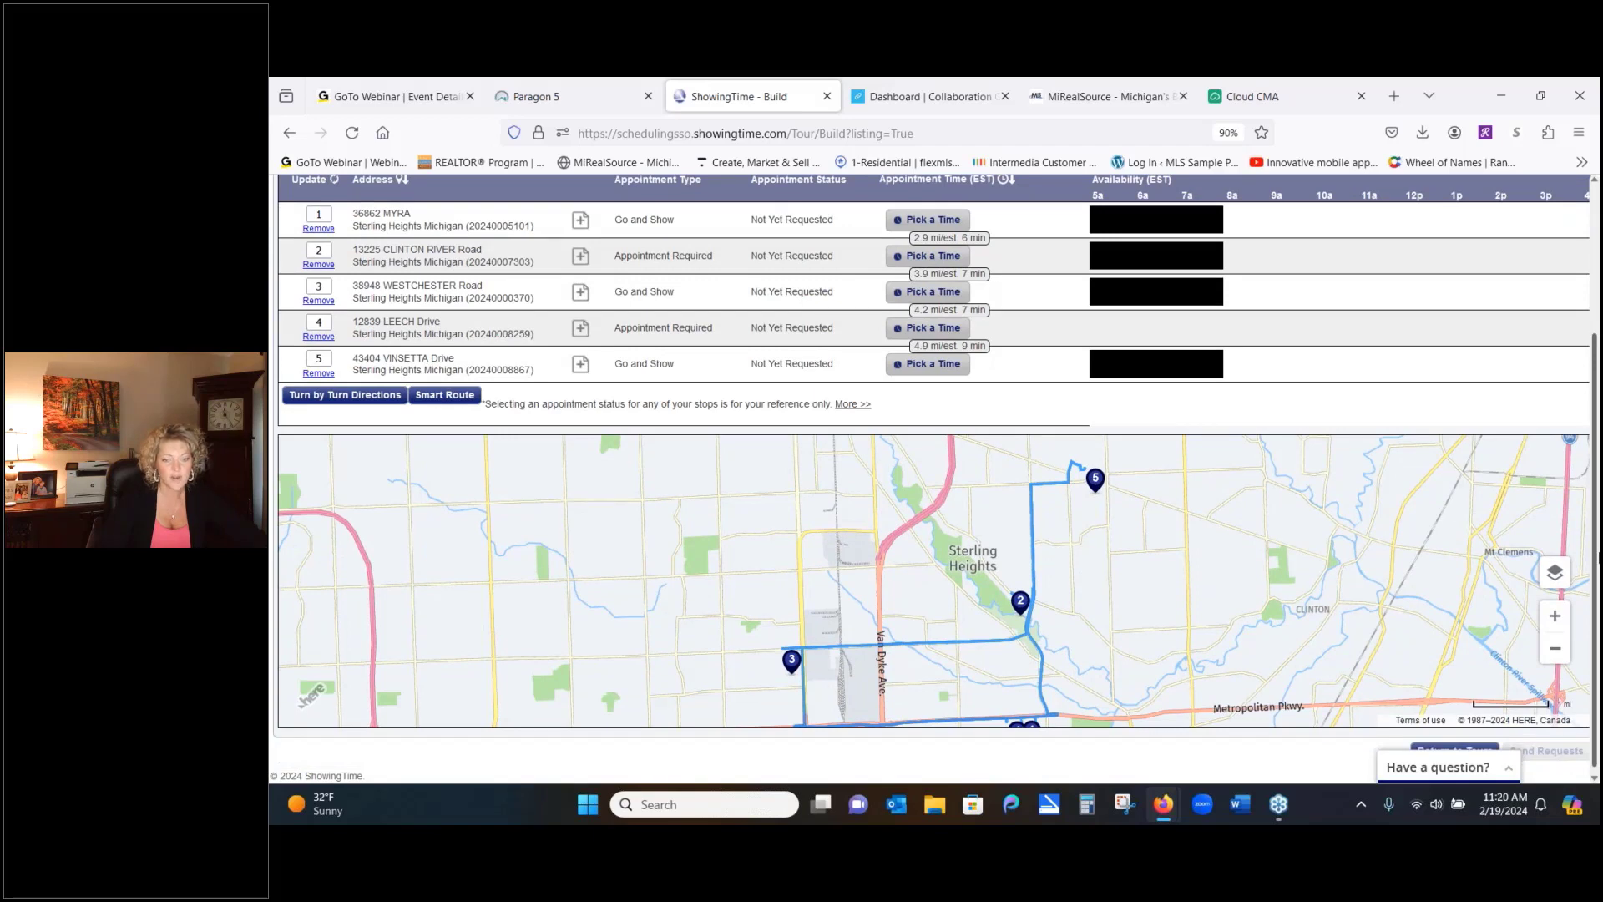
left_click_drag(1598, 557, 1598, 525)
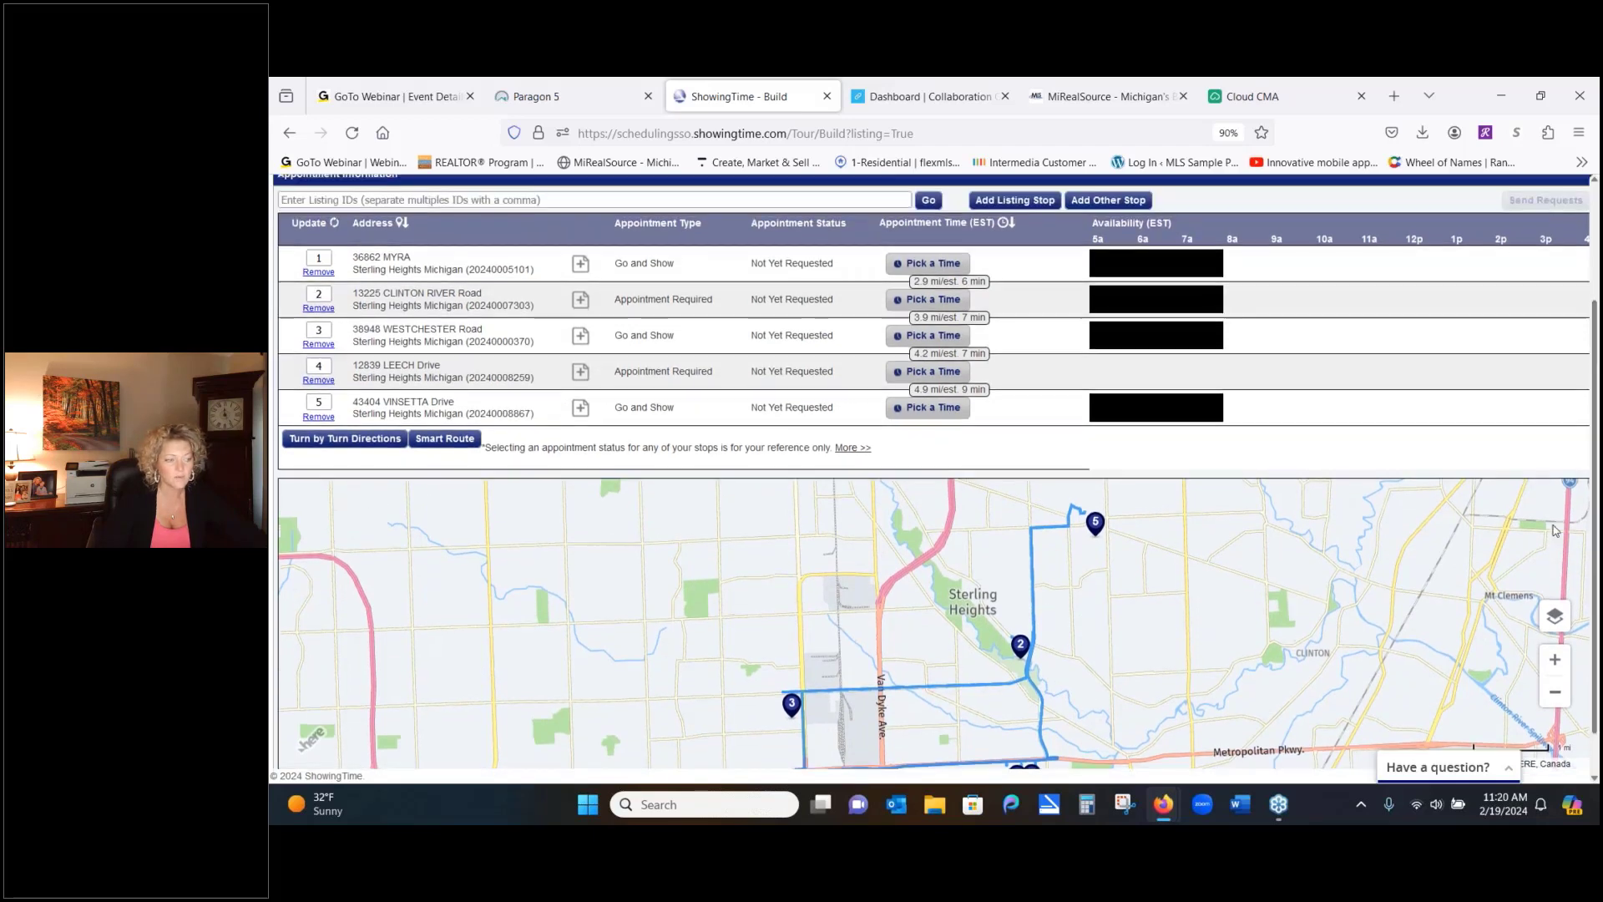
left_click(460, 450)
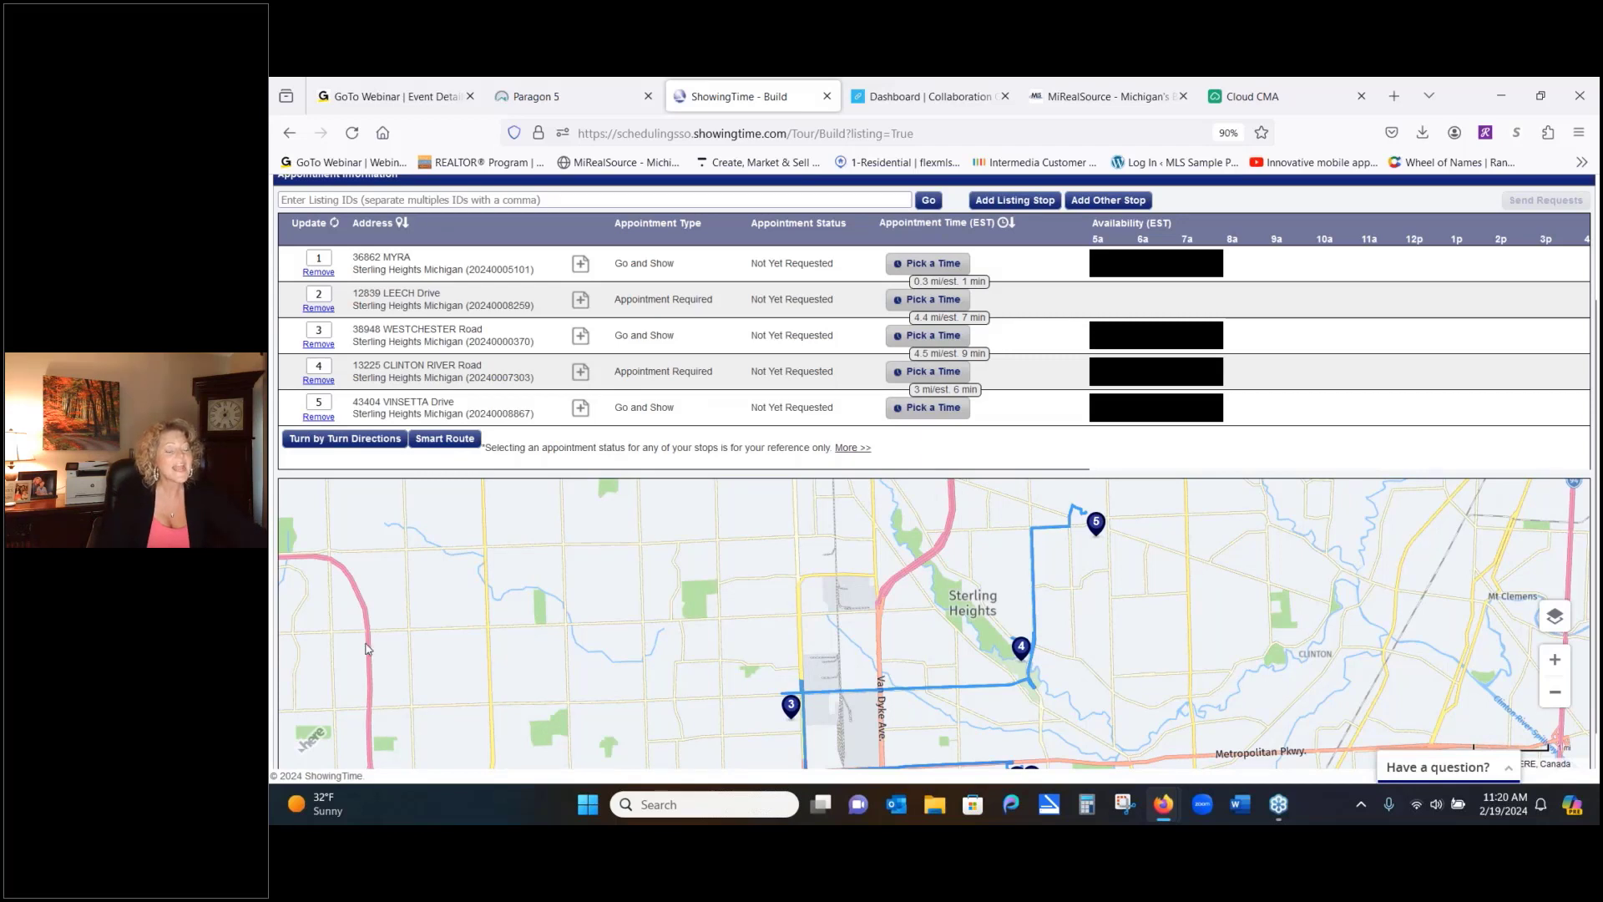
left_click_drag(369, 635, 361, 751)
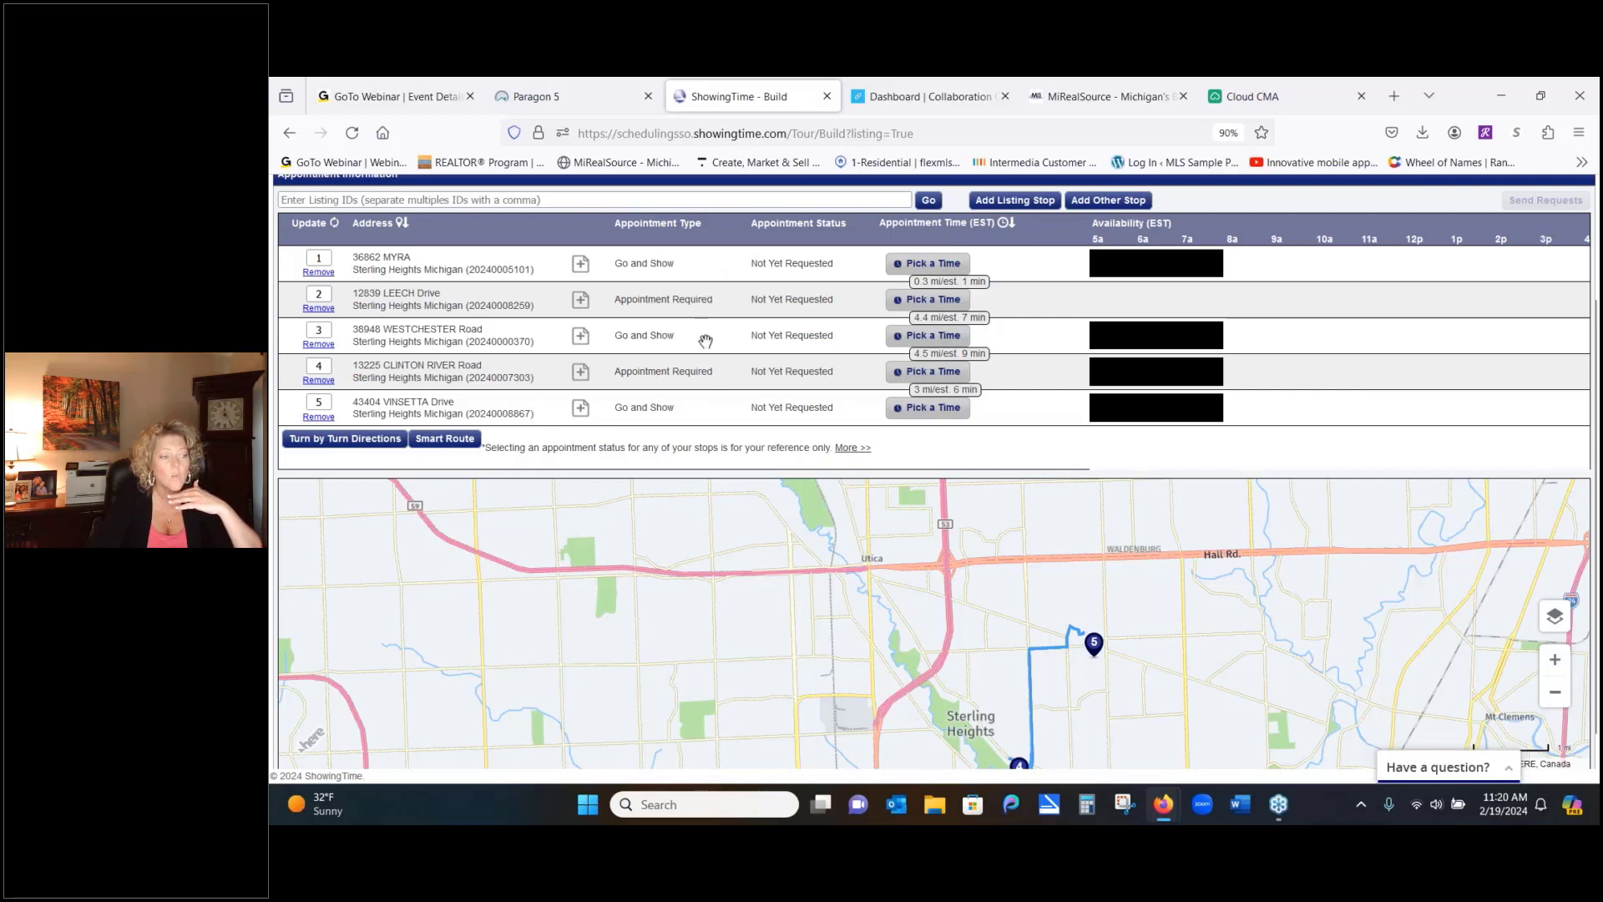
left_click_drag(703, 342, 703, 300)
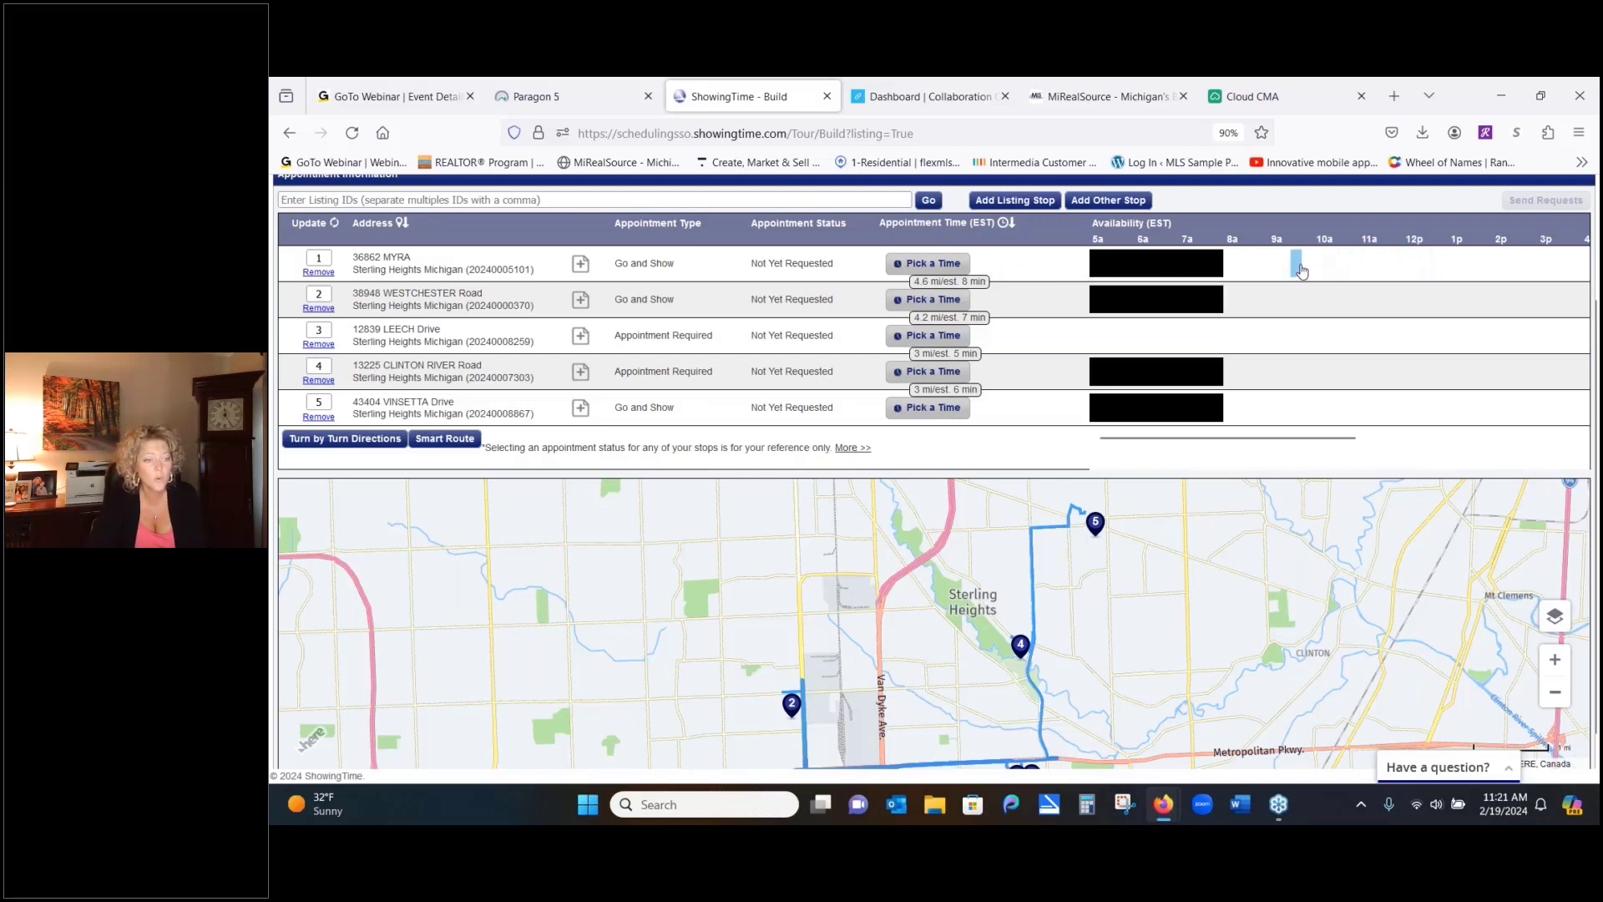
left_click(925, 272)
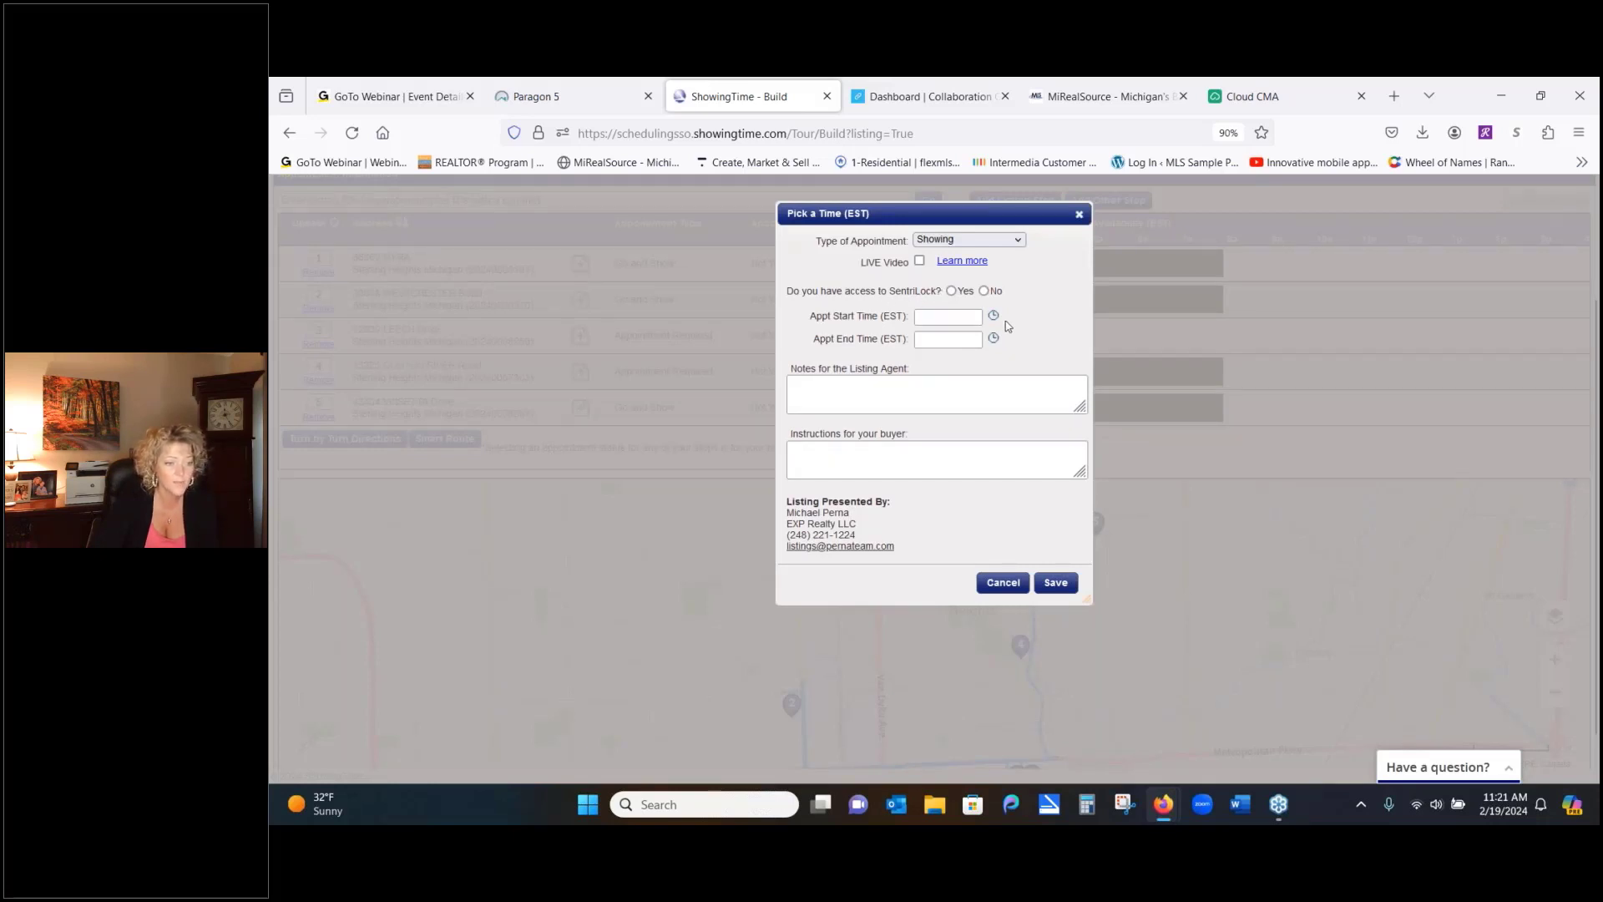
left_click(993, 316)
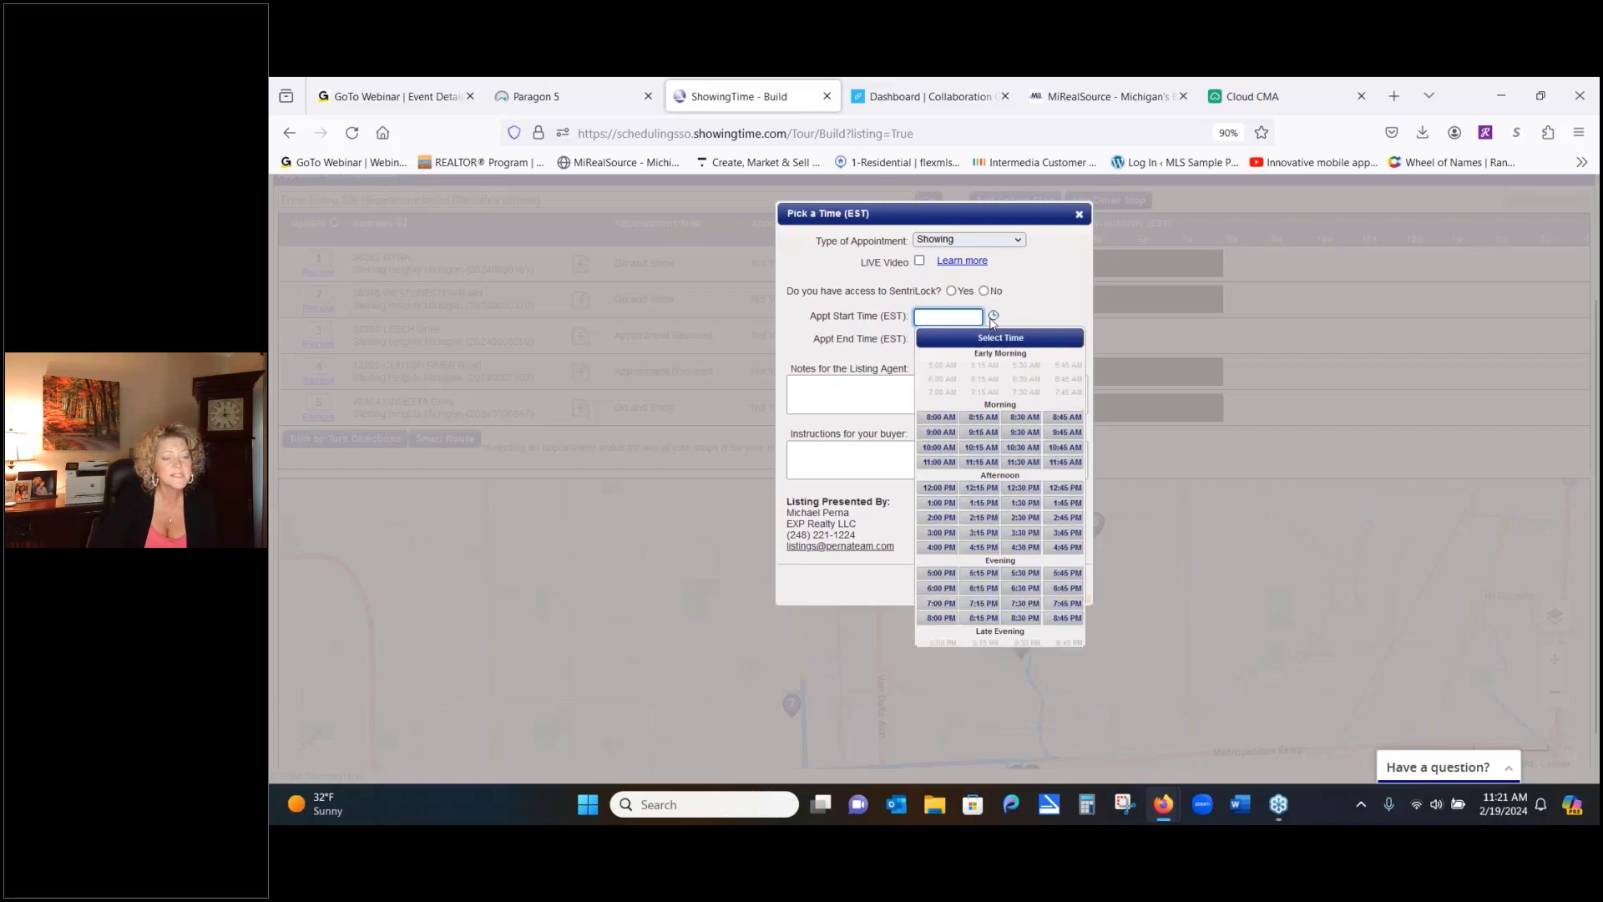
left_click(983, 447)
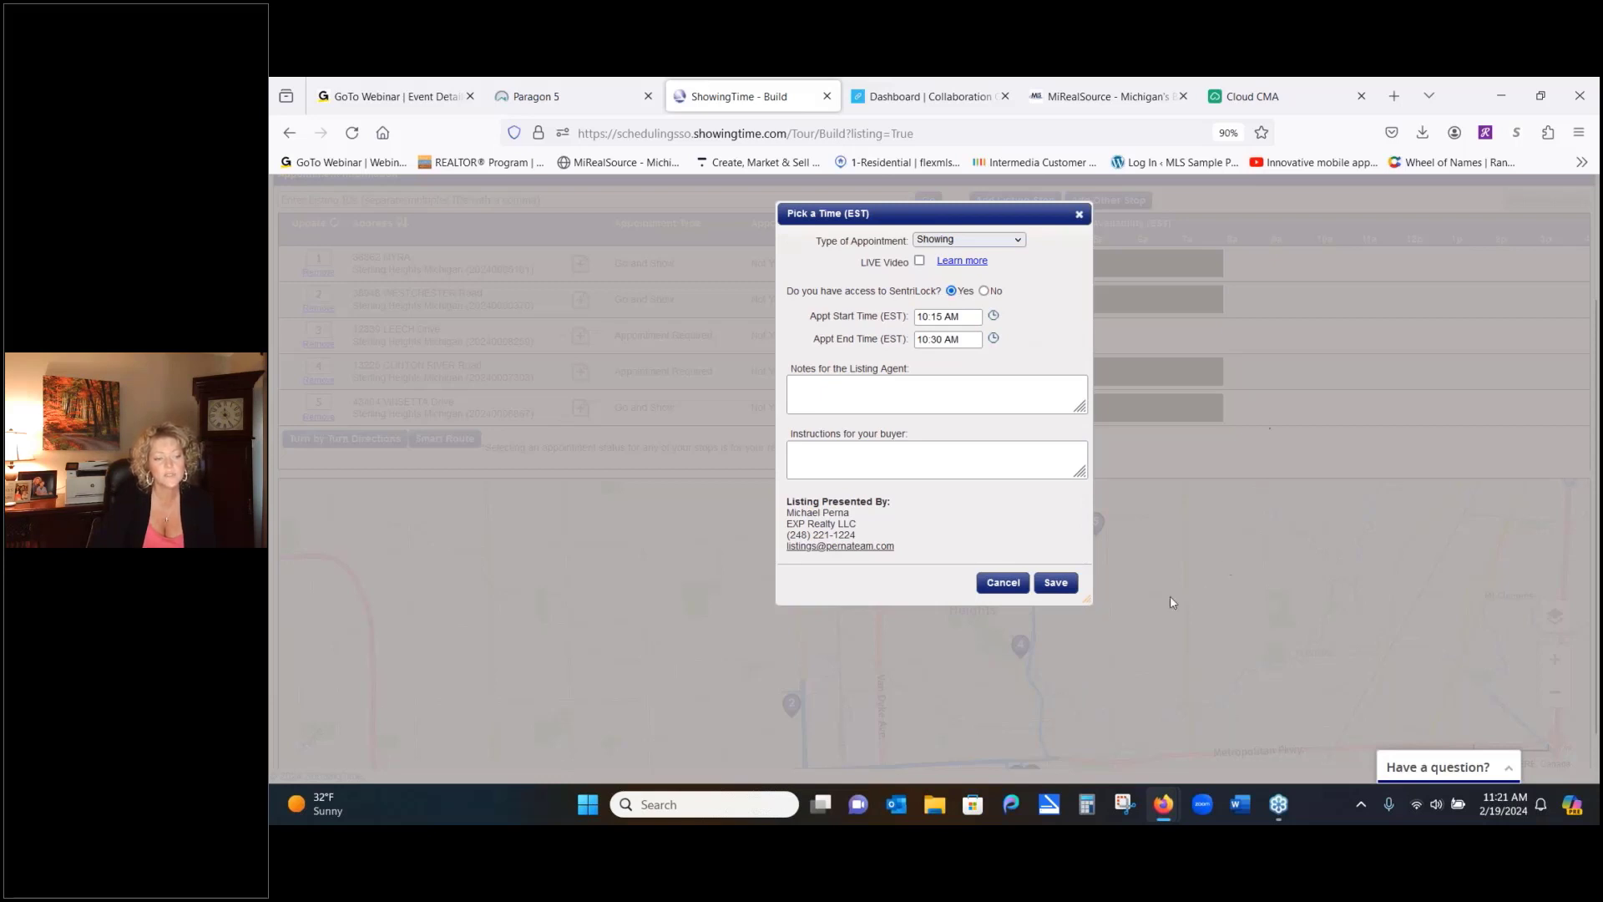
left_click(1057, 583)
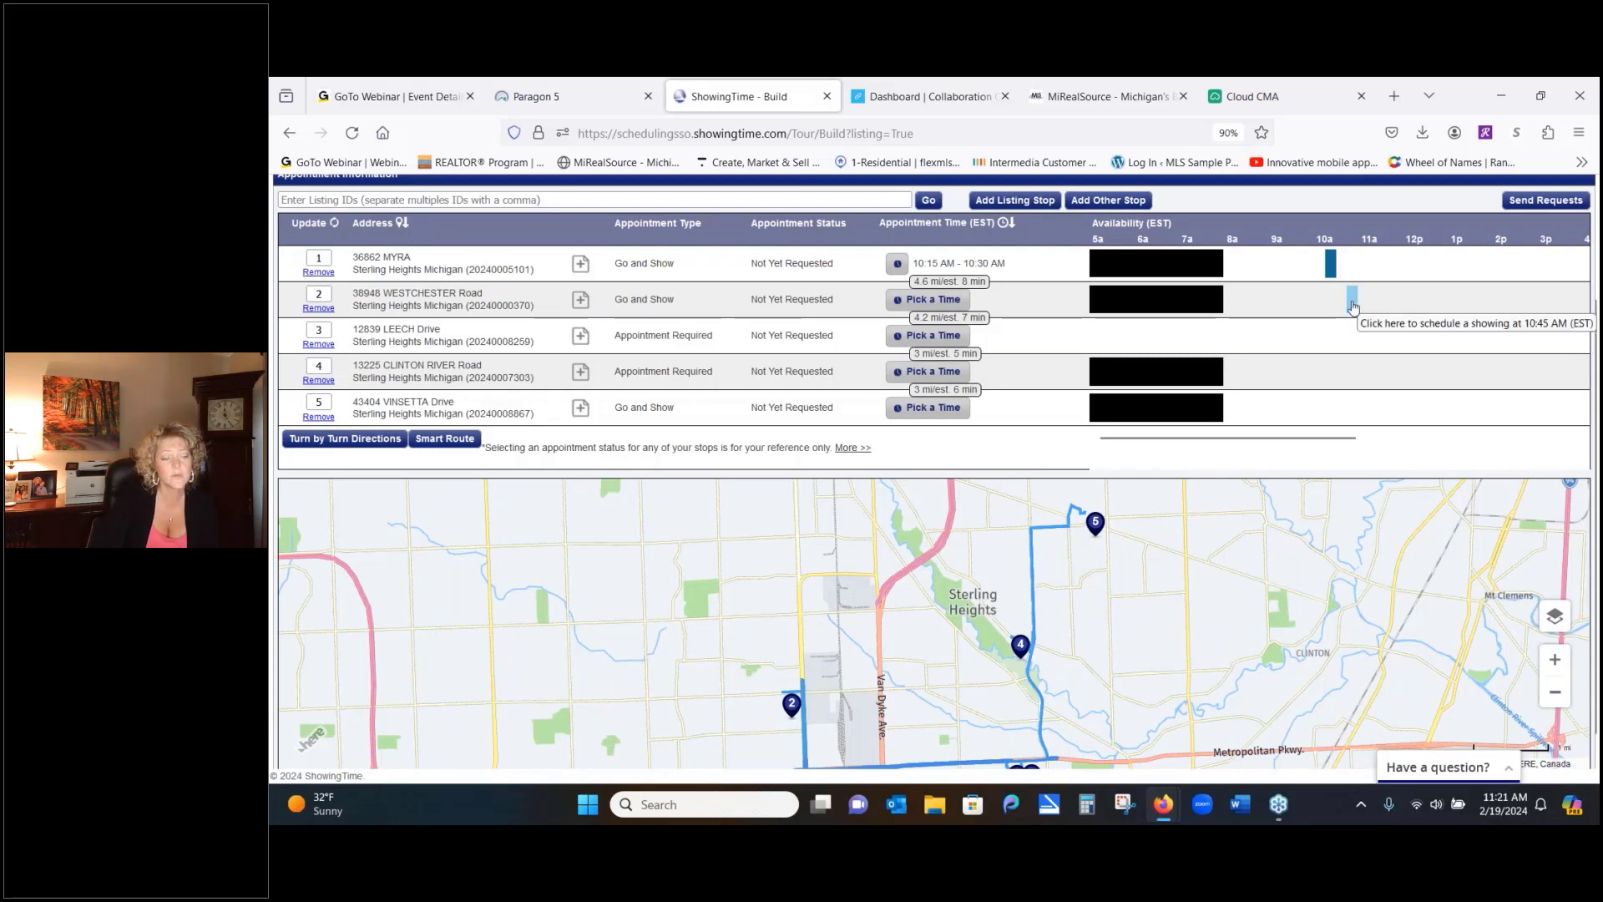
left_click(937, 304)
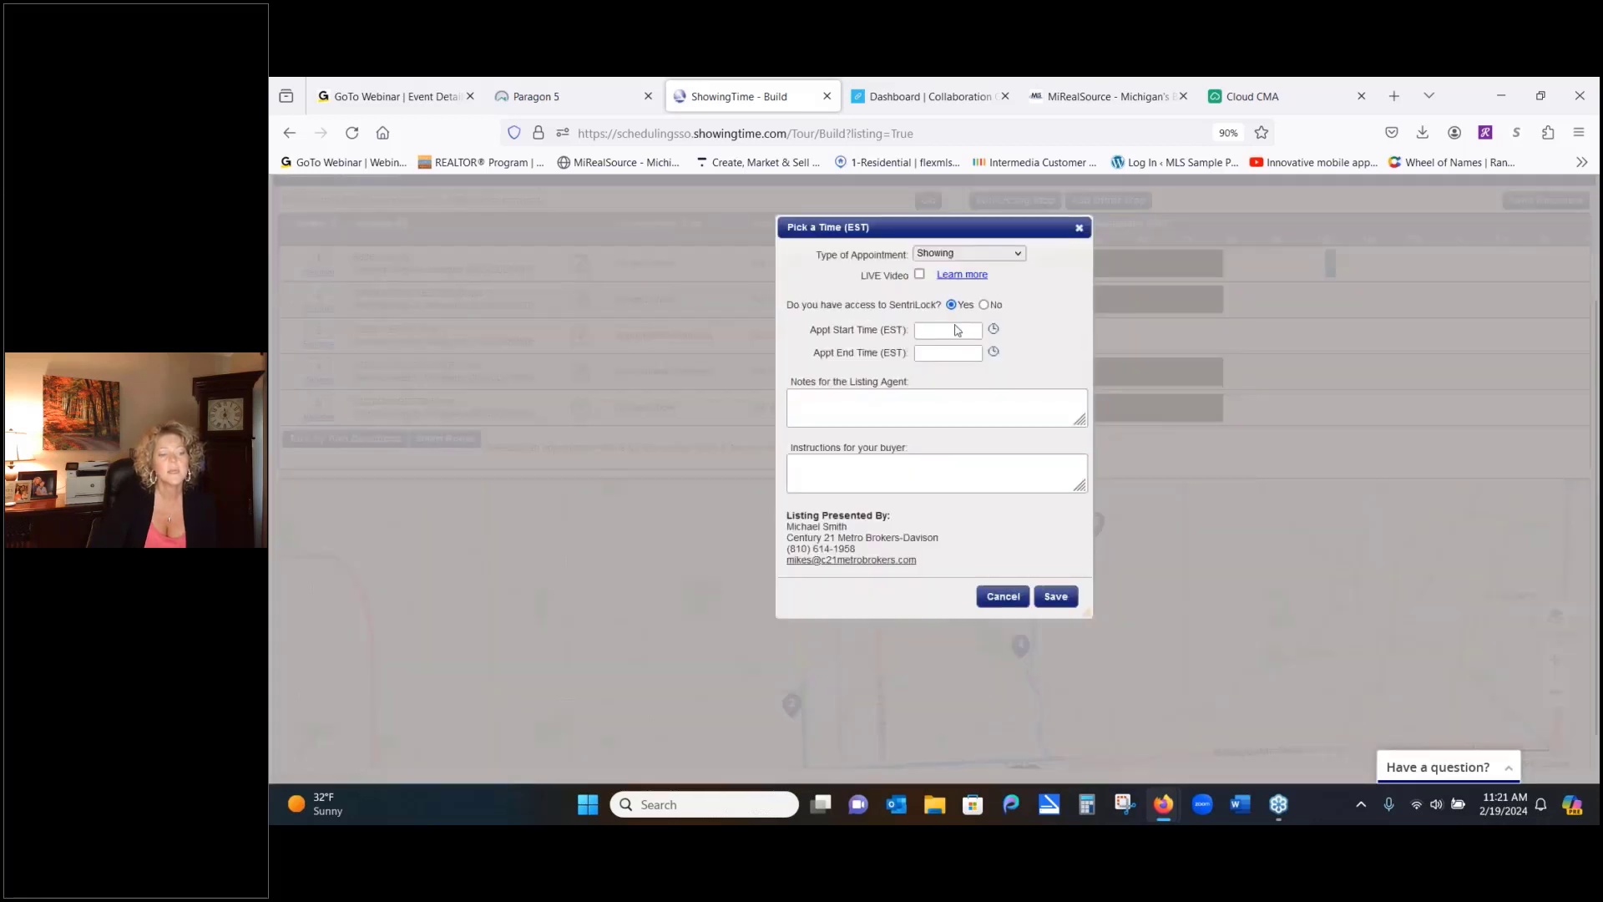
left_click(994, 330)
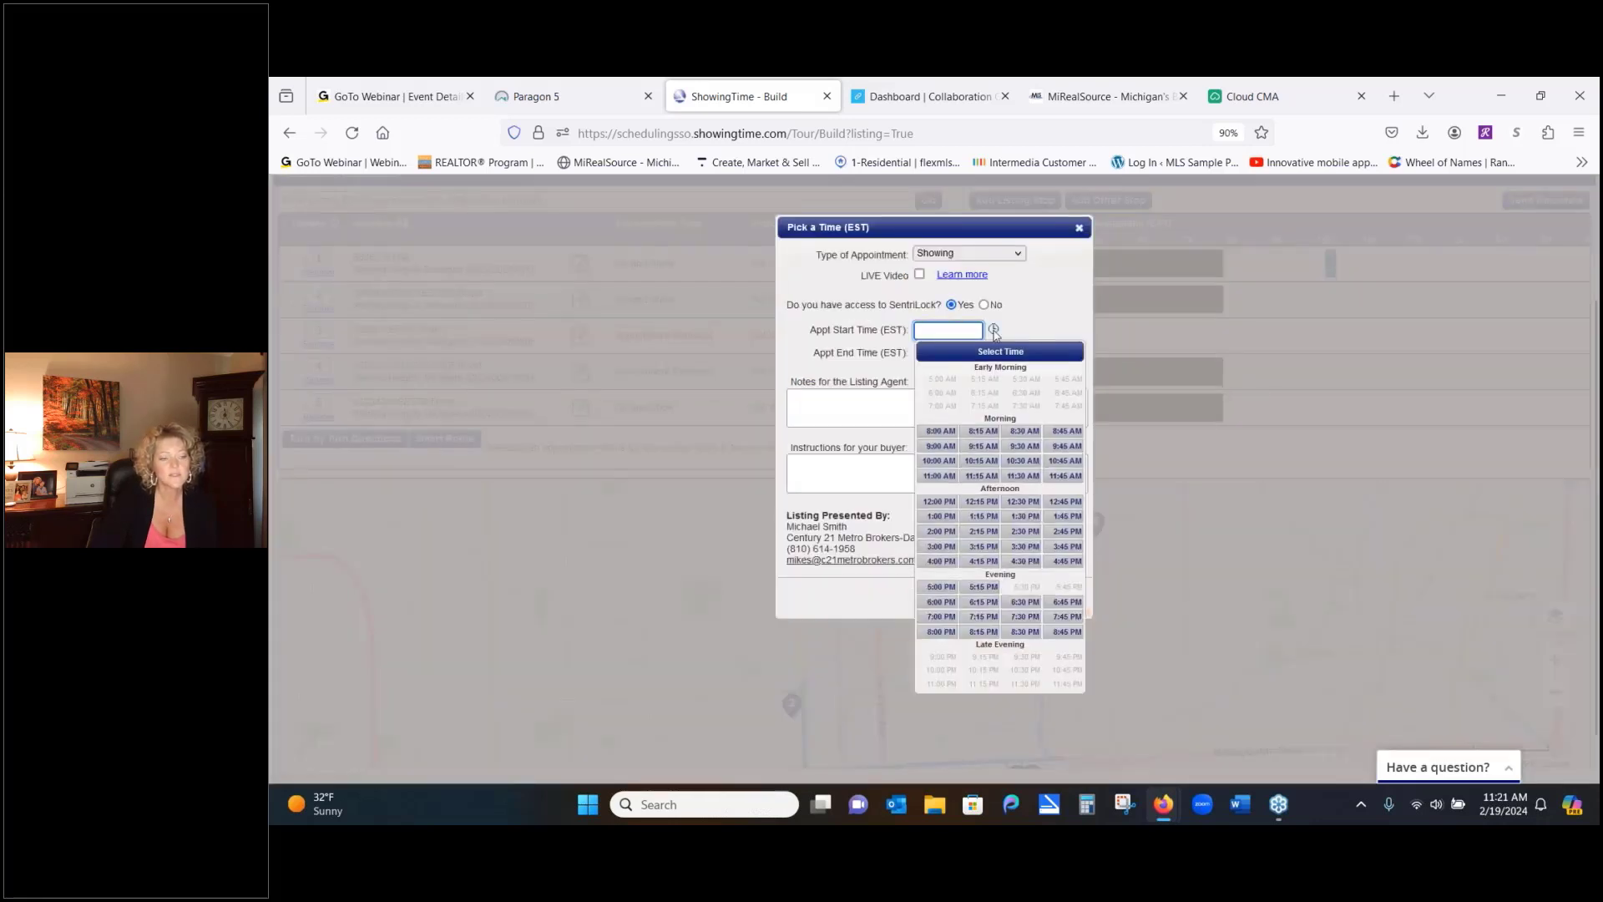
left_click(1023, 461)
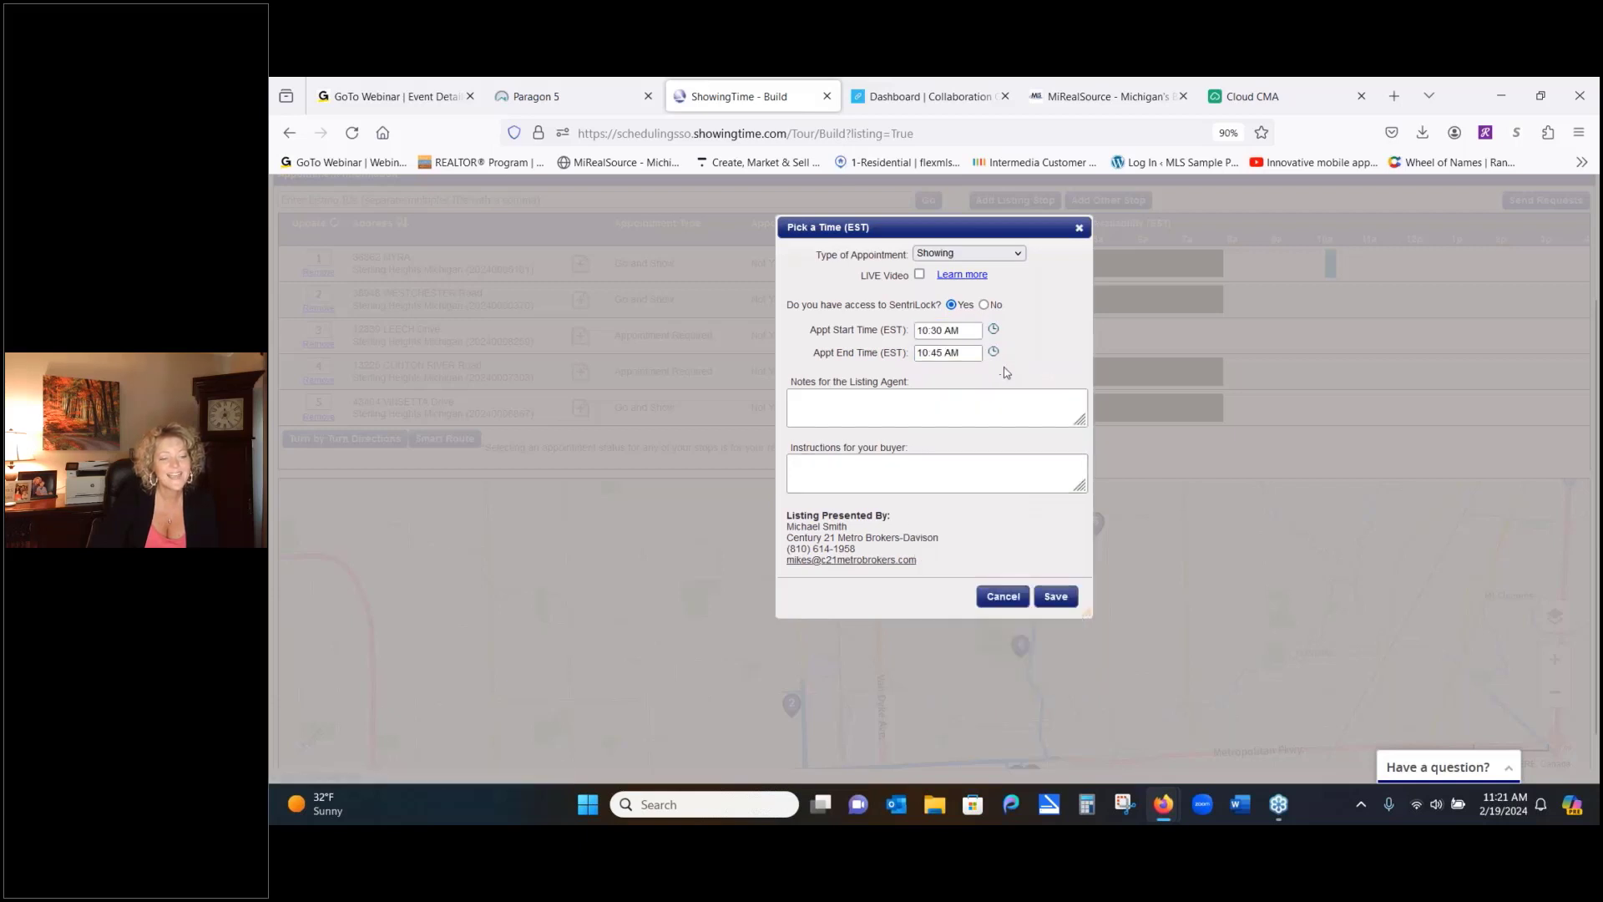
left_click(994, 353)
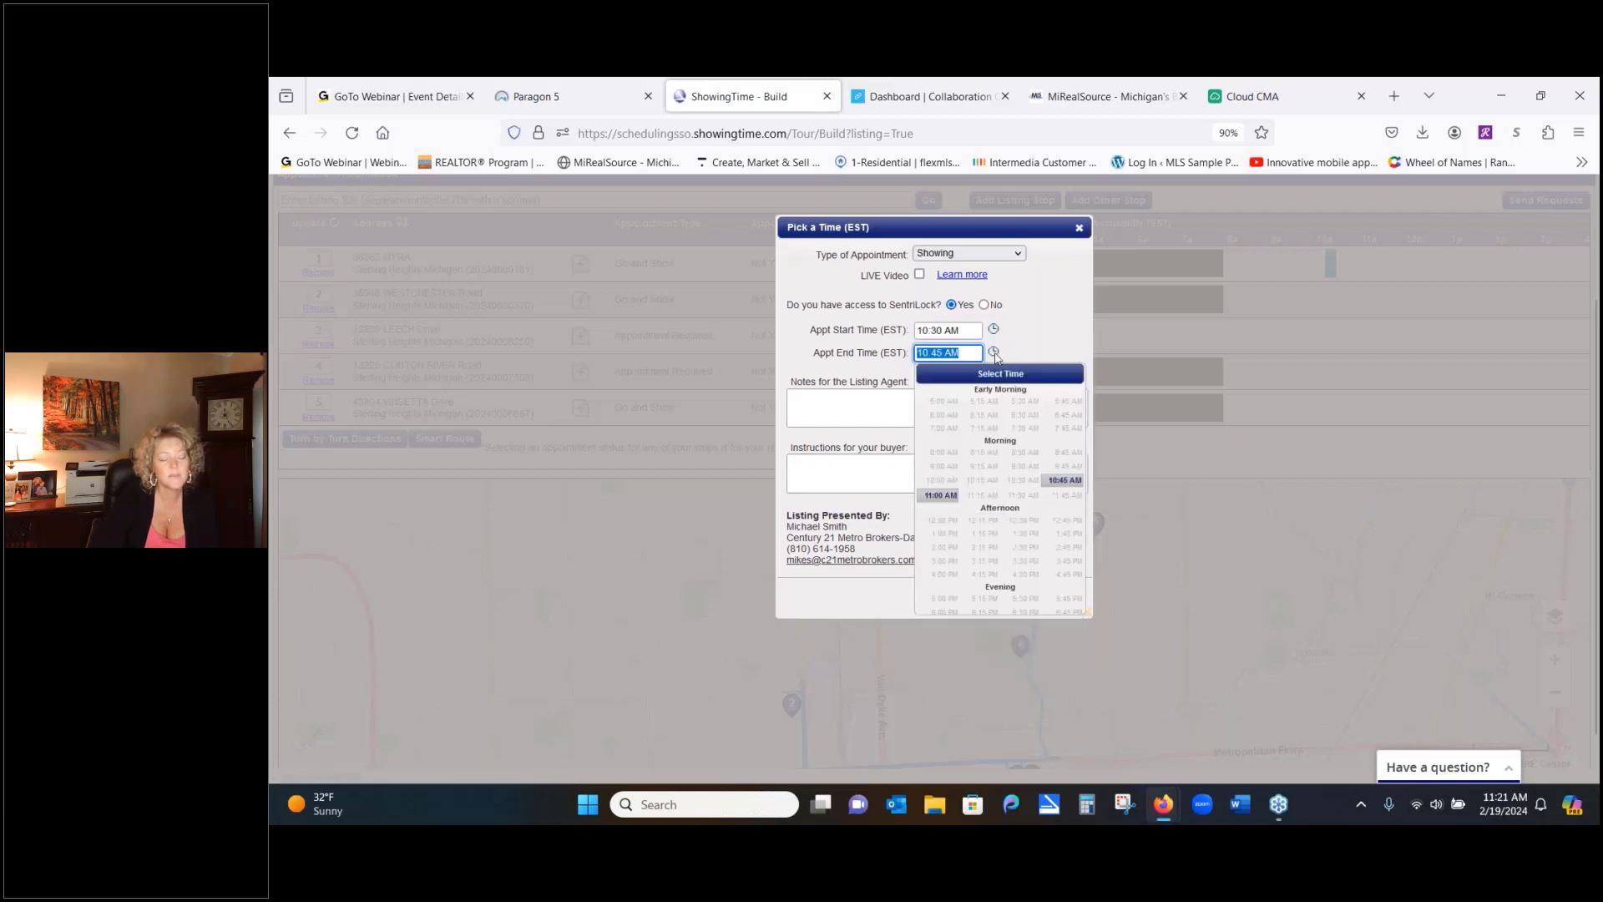
left_click(941, 495)
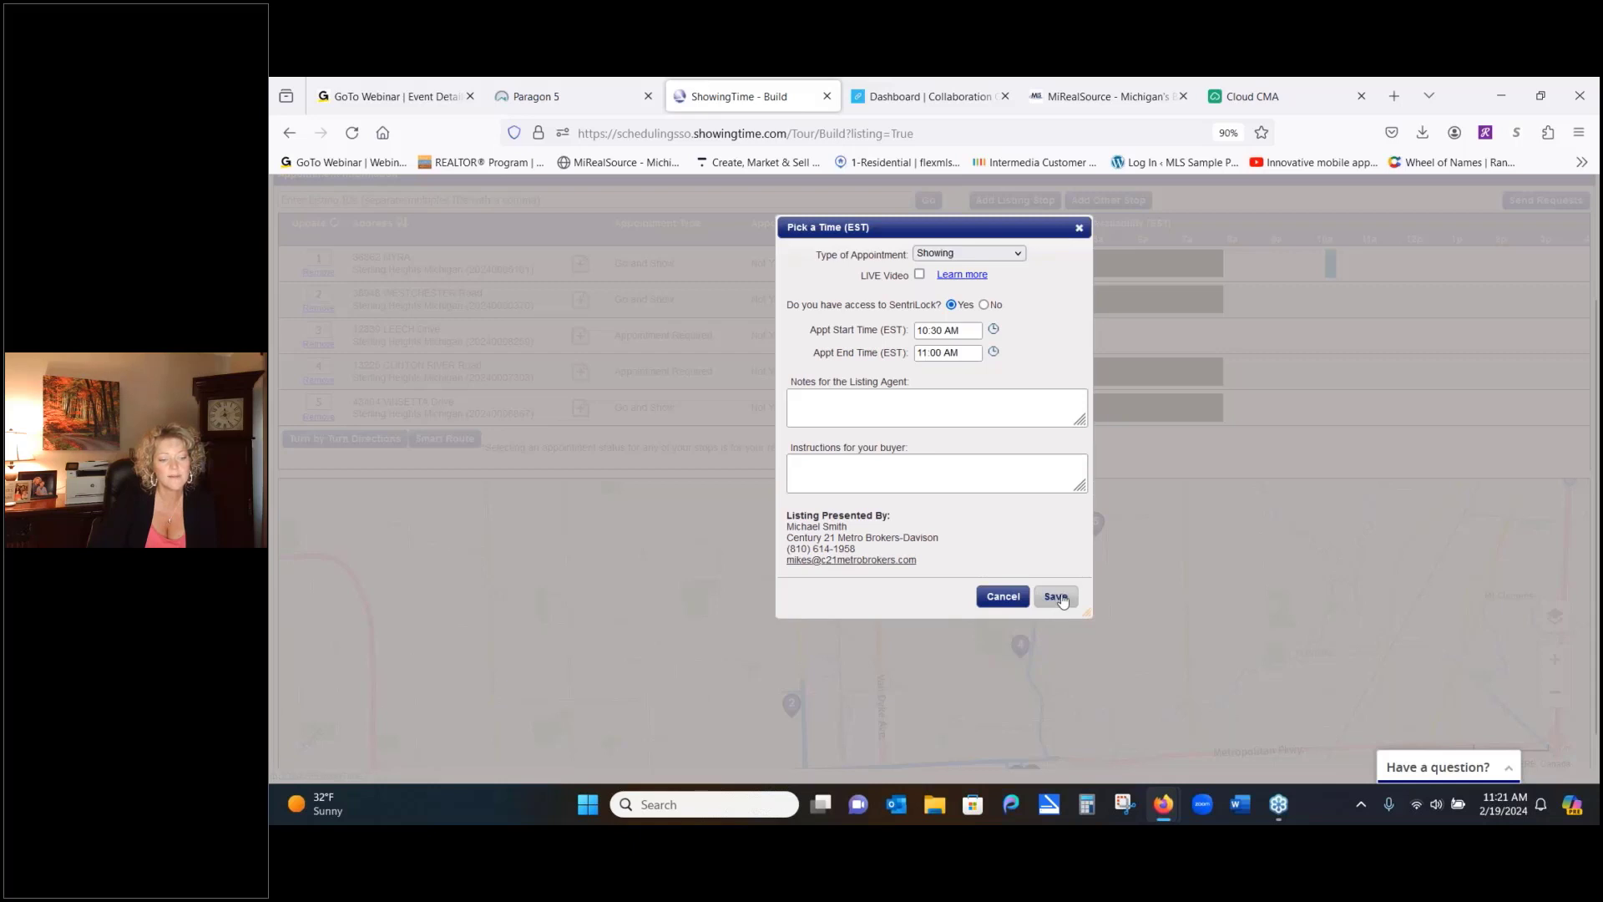
left_click(1056, 596)
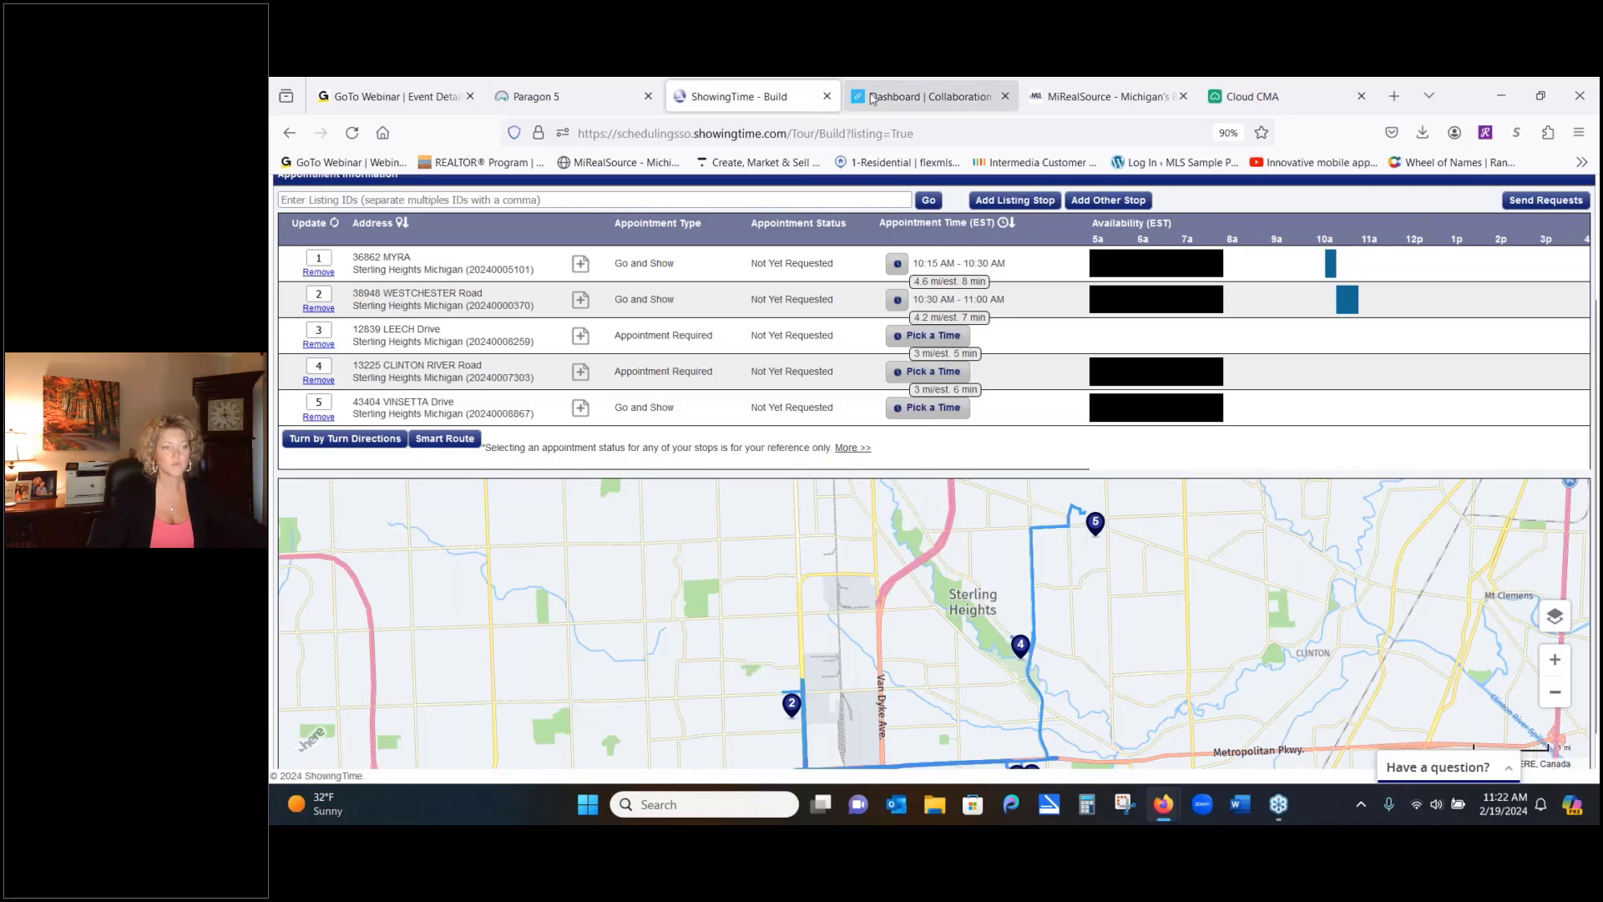
Close the ShowingTime tour and the Actions dialog, then bring up Paragon's Resources menu
left_click(827, 98)
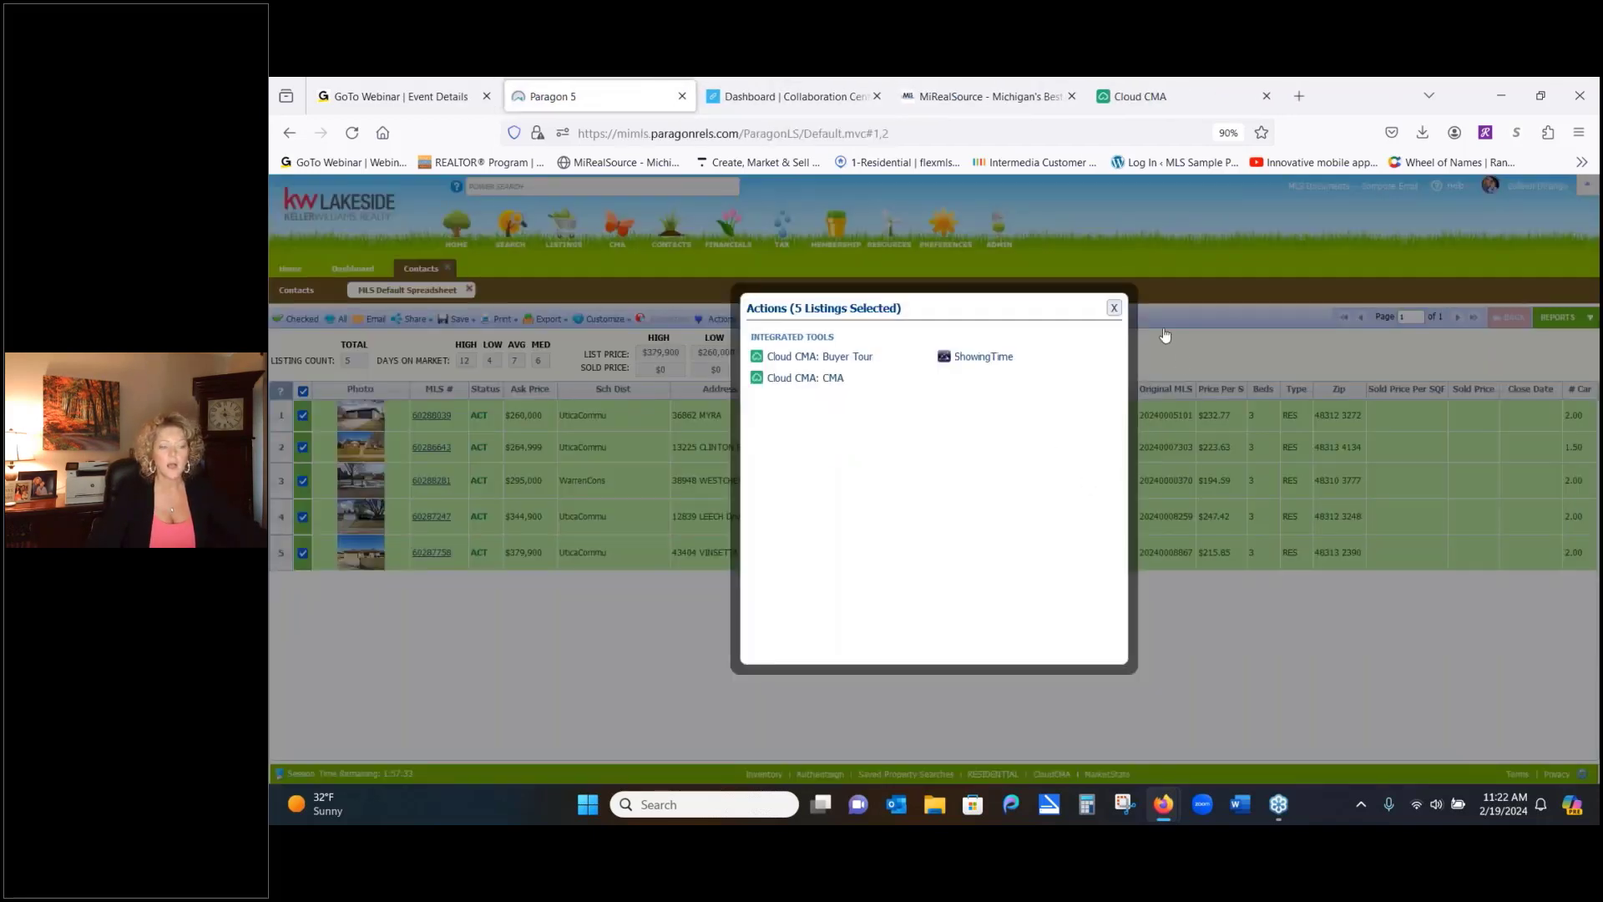
left_click(1115, 308)
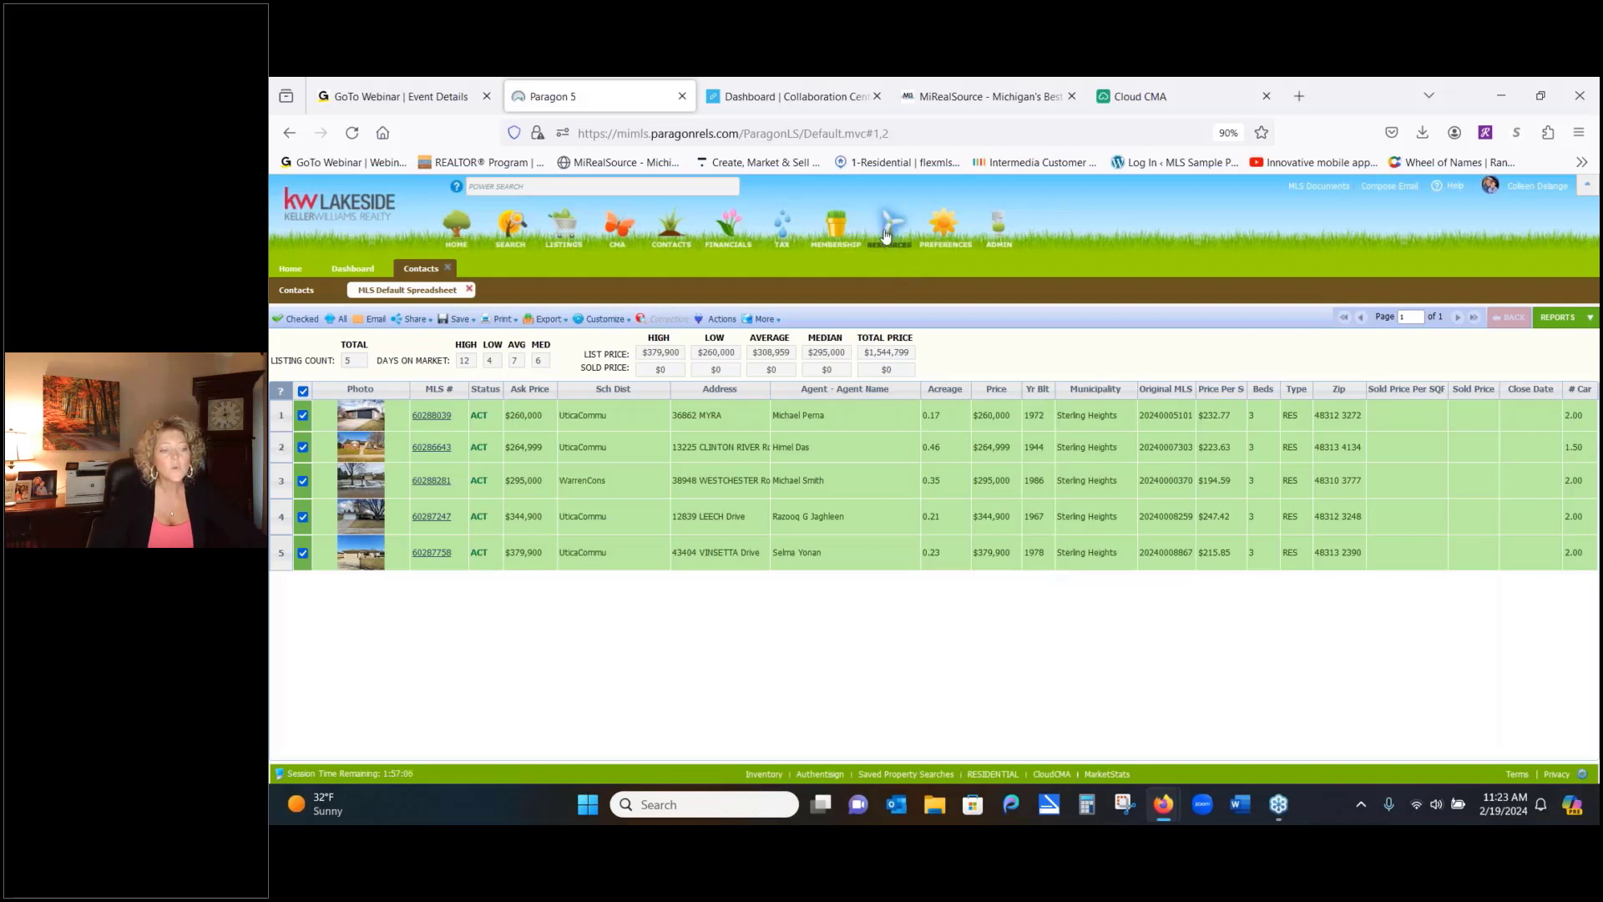
mouse_move(887, 236)
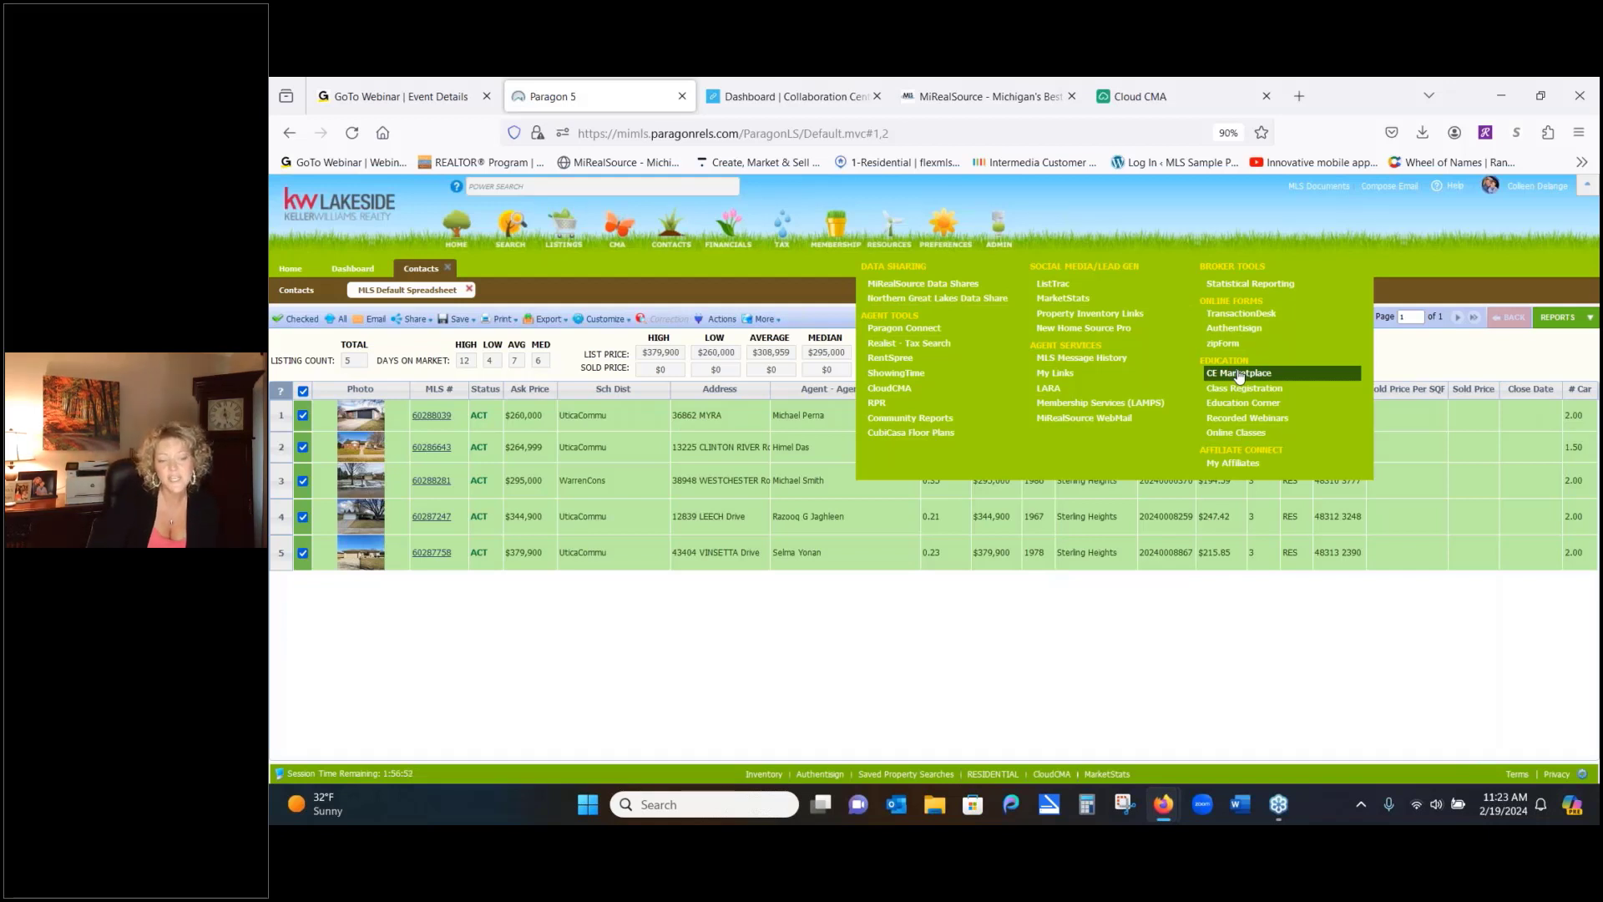
Open the Upper Peninsula Association of REALTORS® playlist from the channel's Recorded Webinars playlists
left_click(1234, 420)
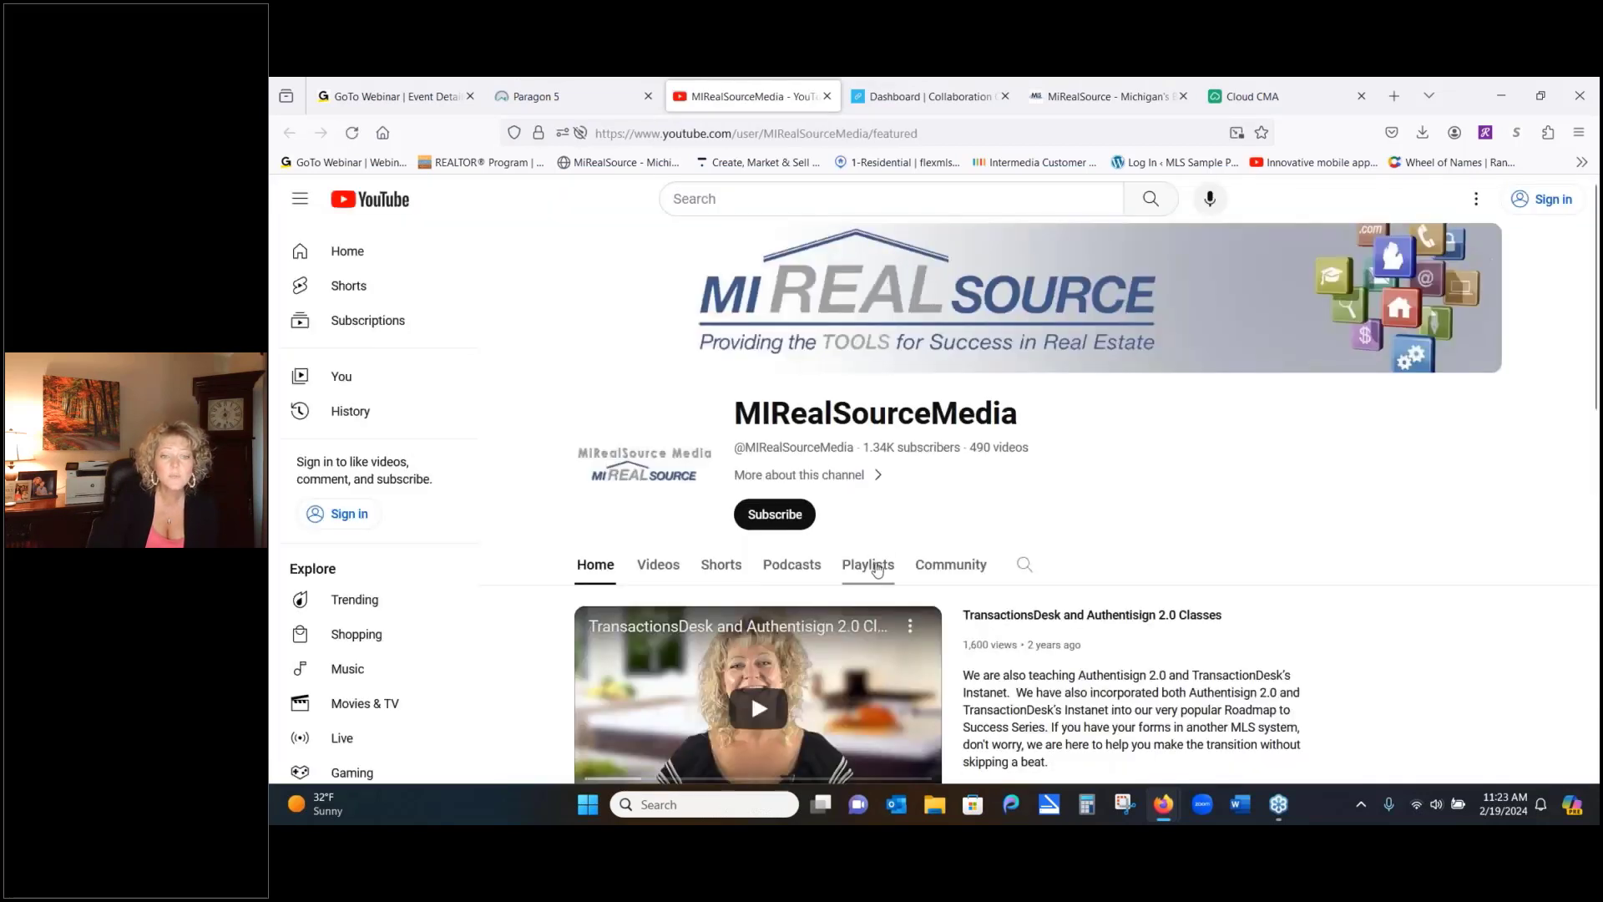
left_click(877, 568)
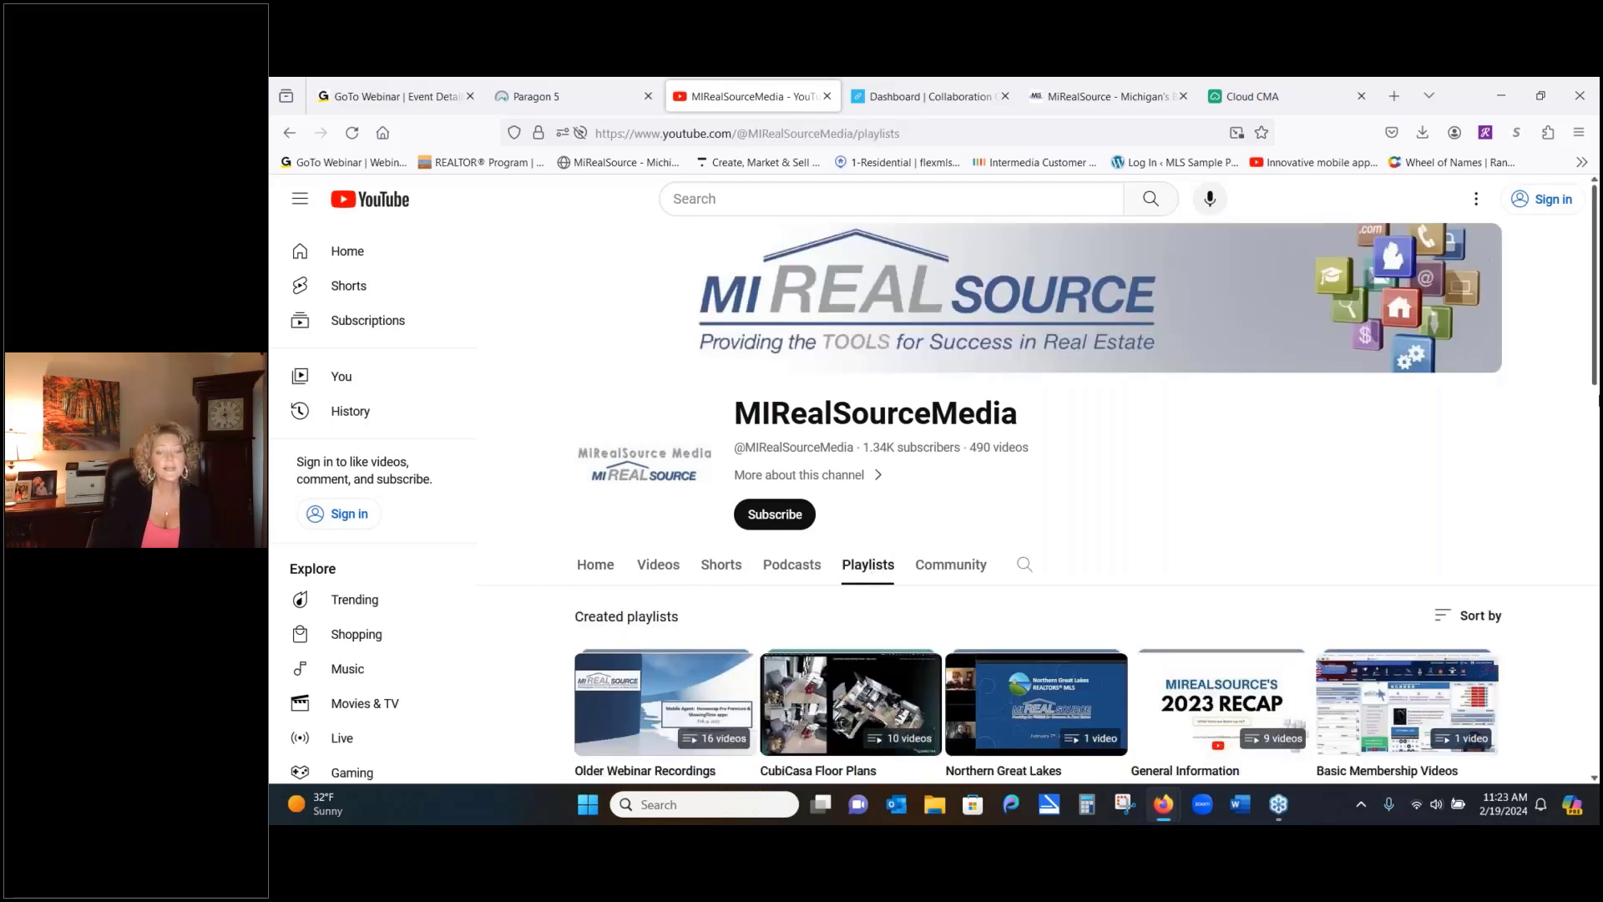
left_click_drag(1595, 377, 1596, 539)
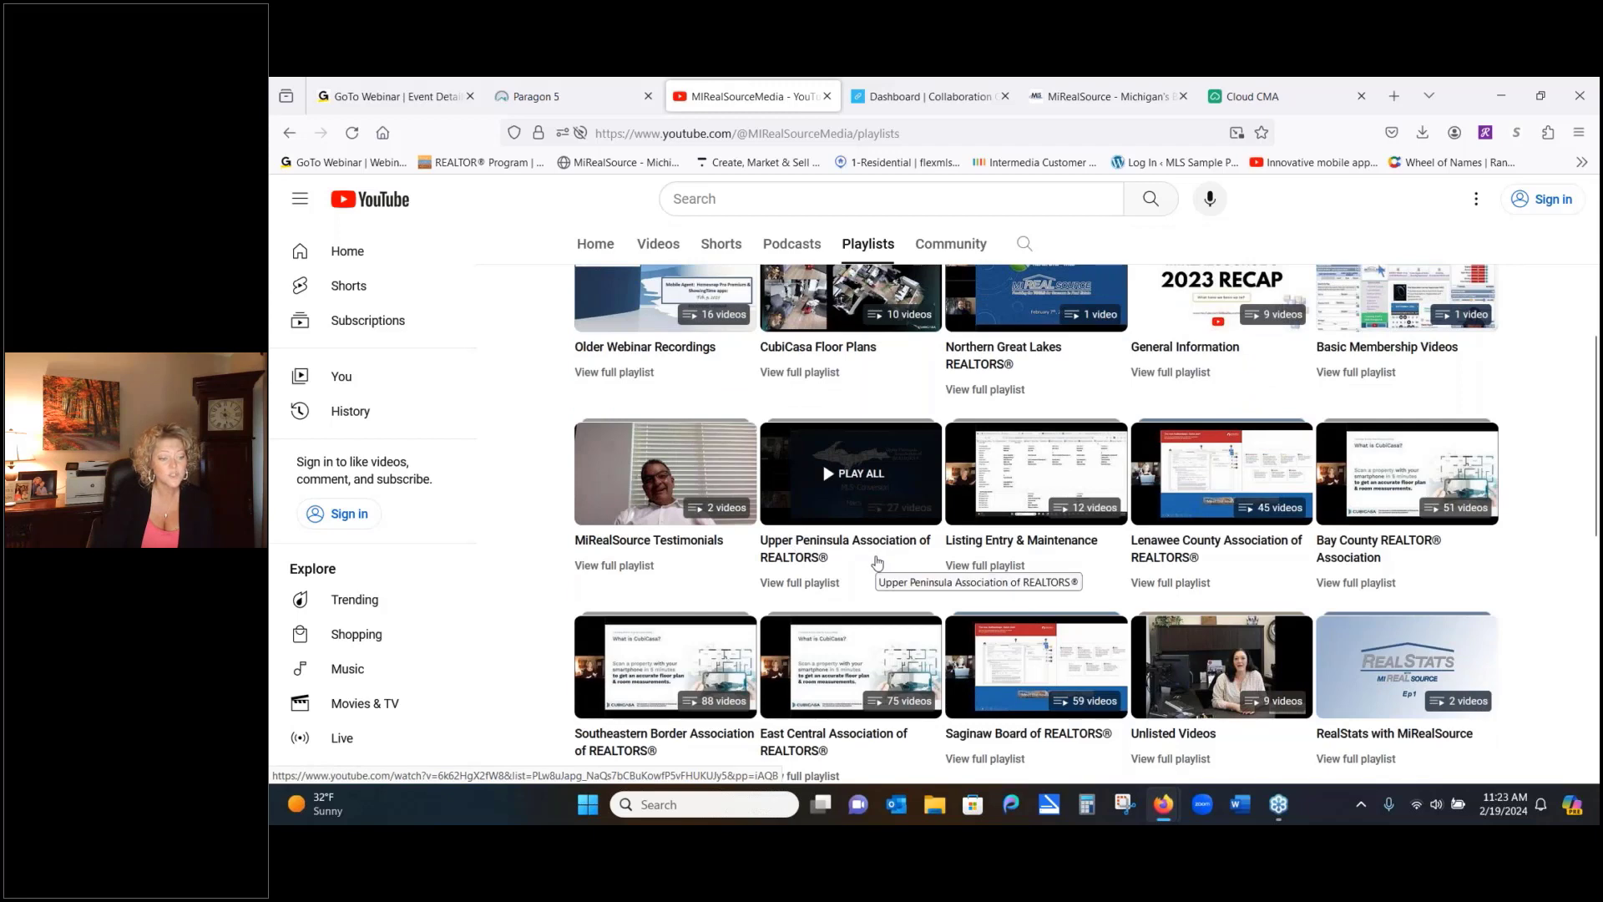
left_click(817, 585)
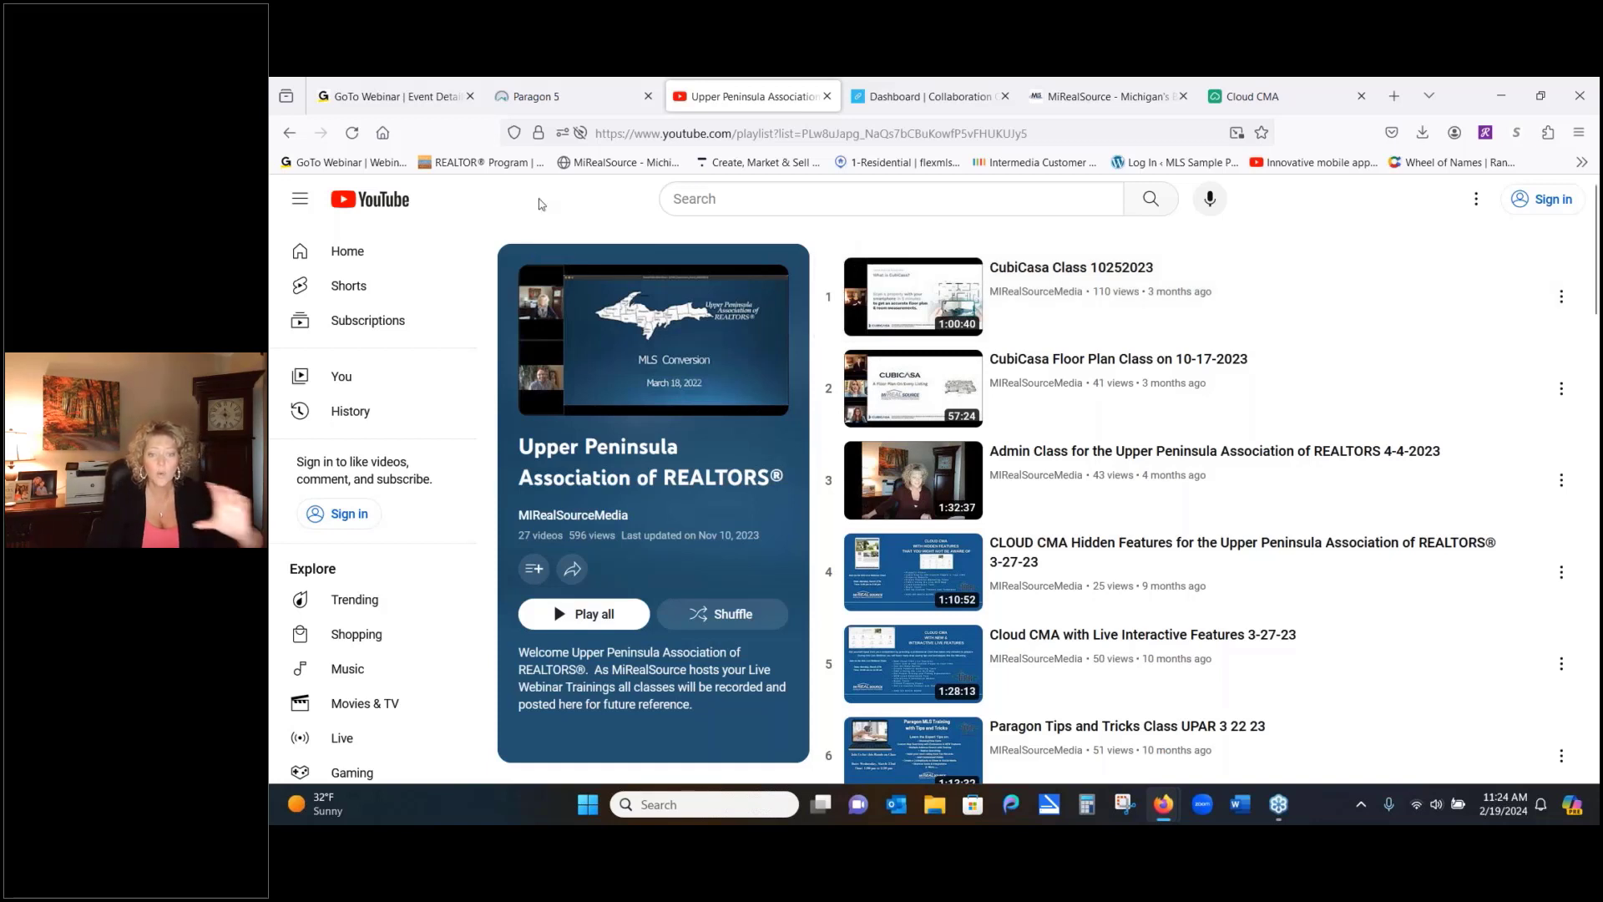
Search the MLS Documents Education folder for 'power' and download the Paragon Power Search Handout PDF
left_click(582, 98)
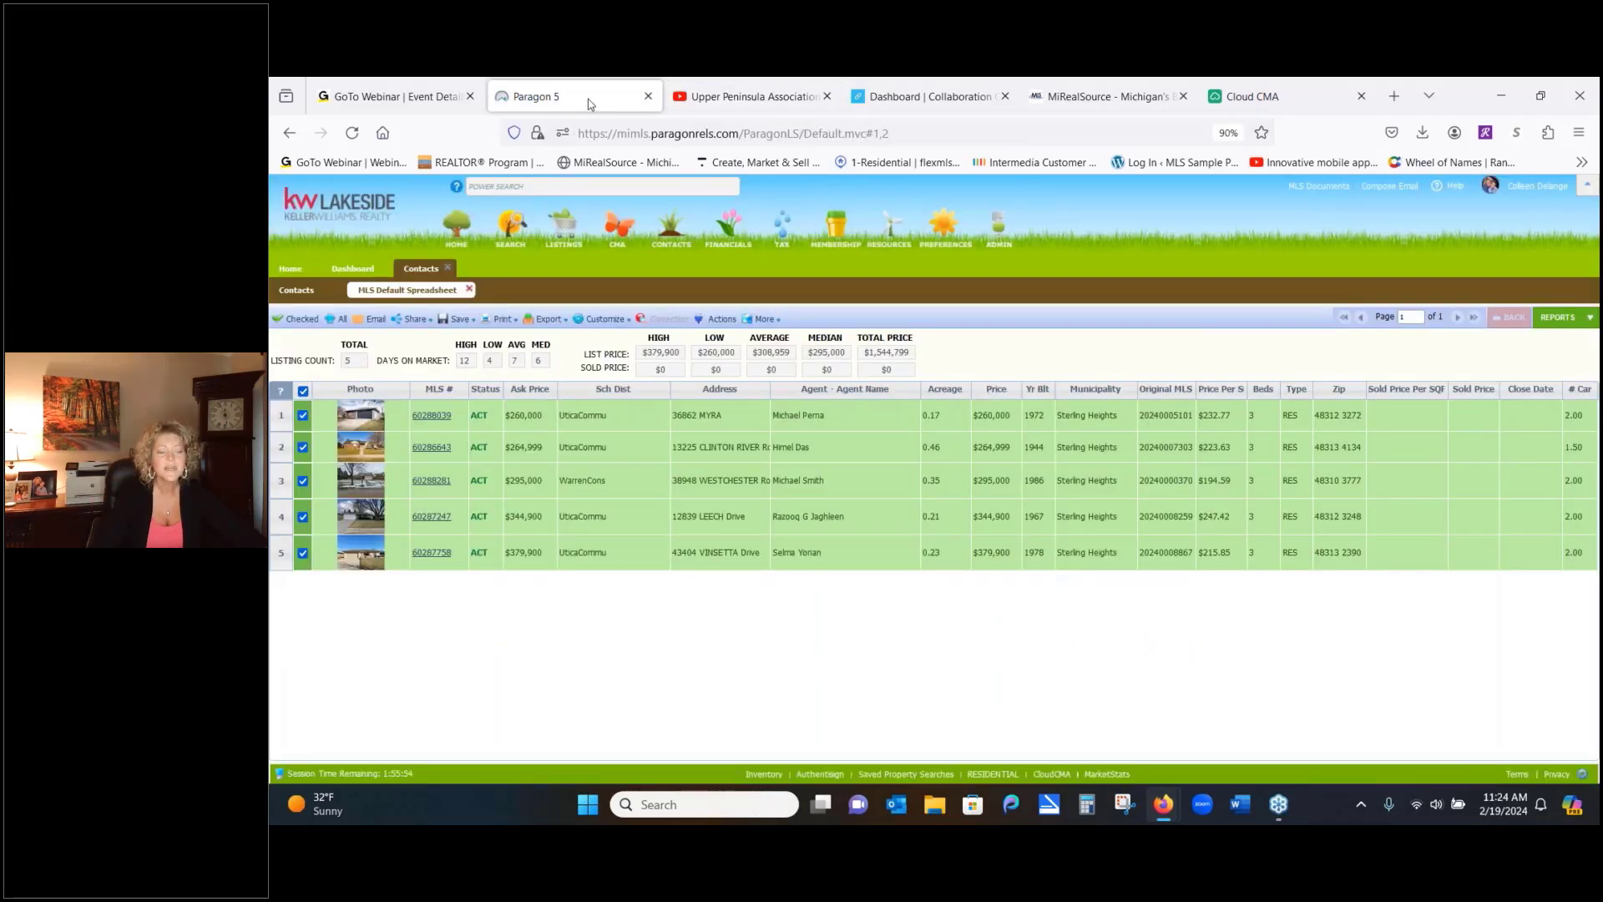
left_click(1319, 187)
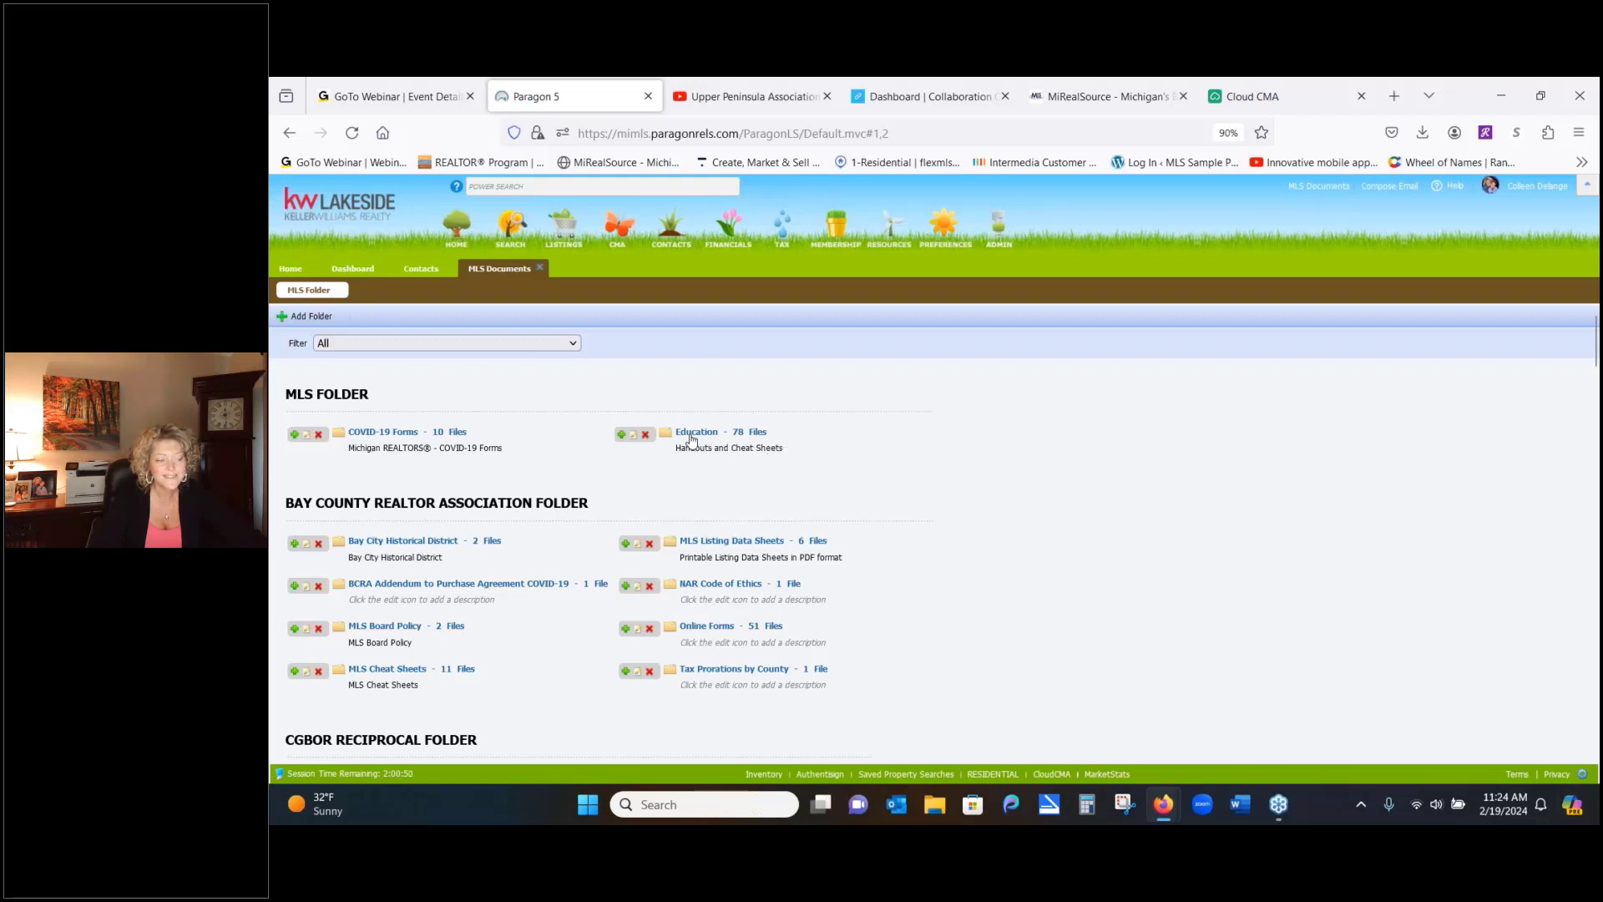
left_click(695, 433)
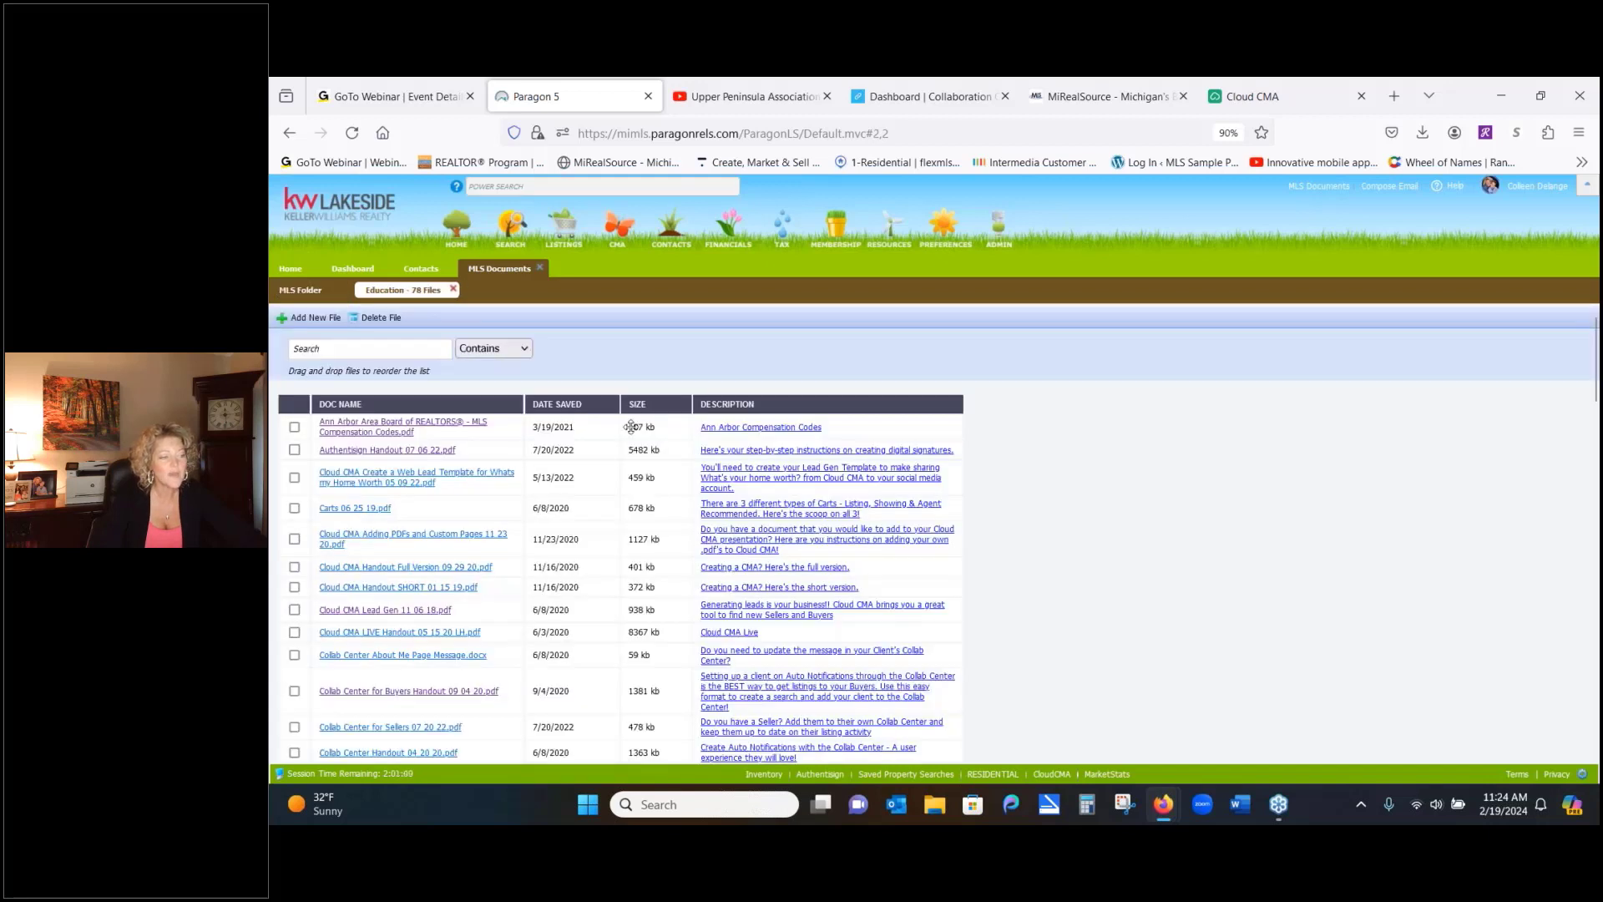
left_click(384, 352)
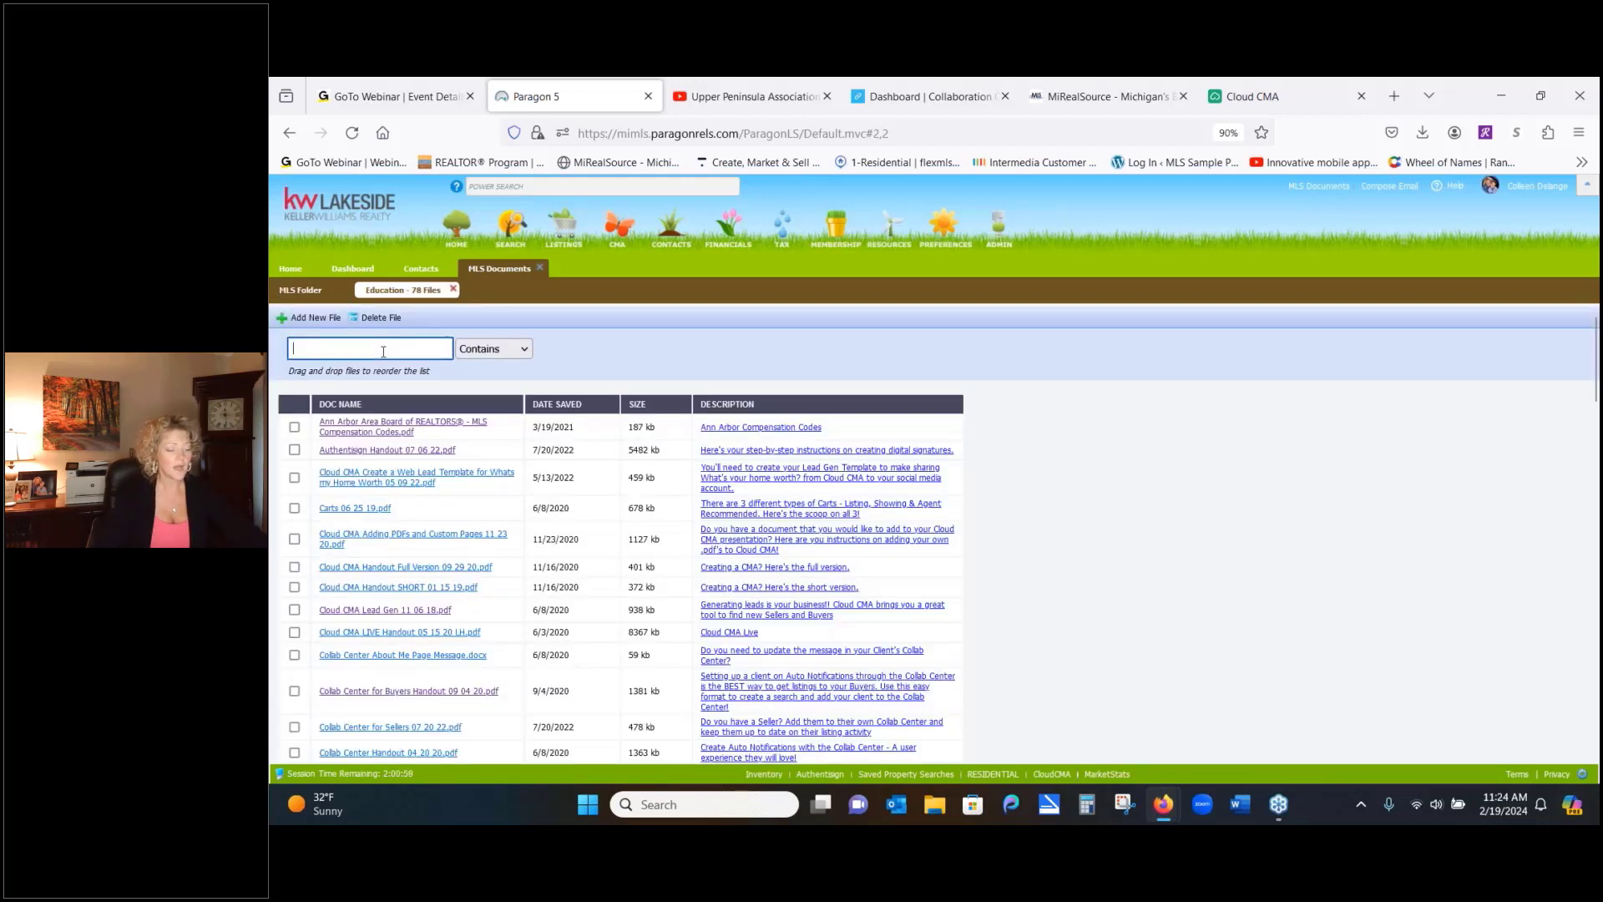
type("power")
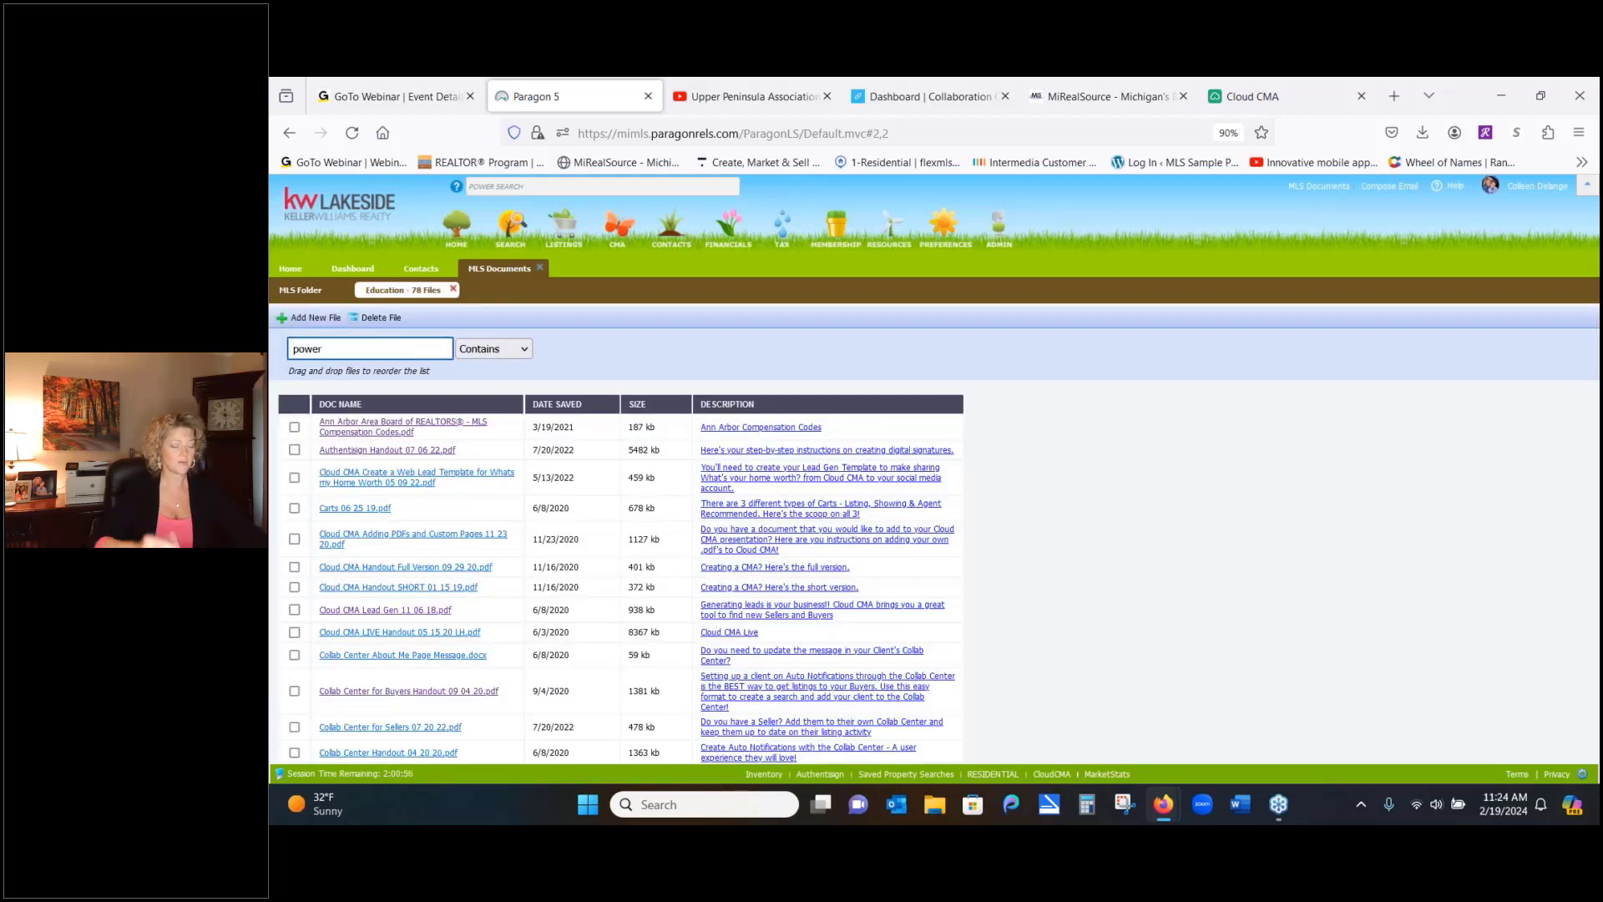
key("Return")
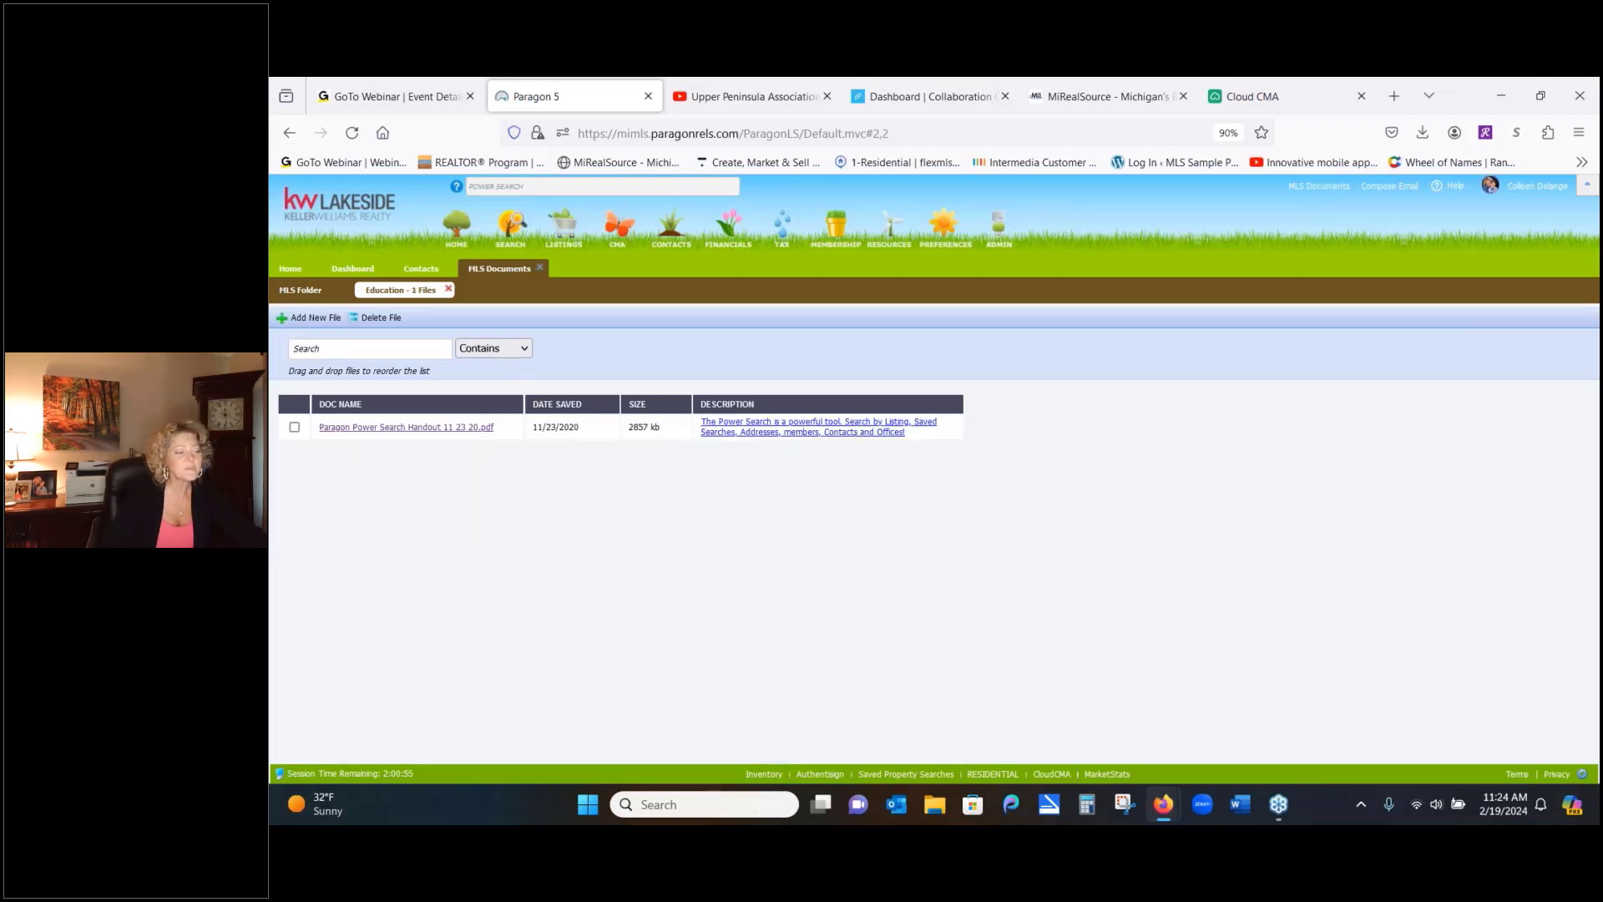
left_click(394, 428)
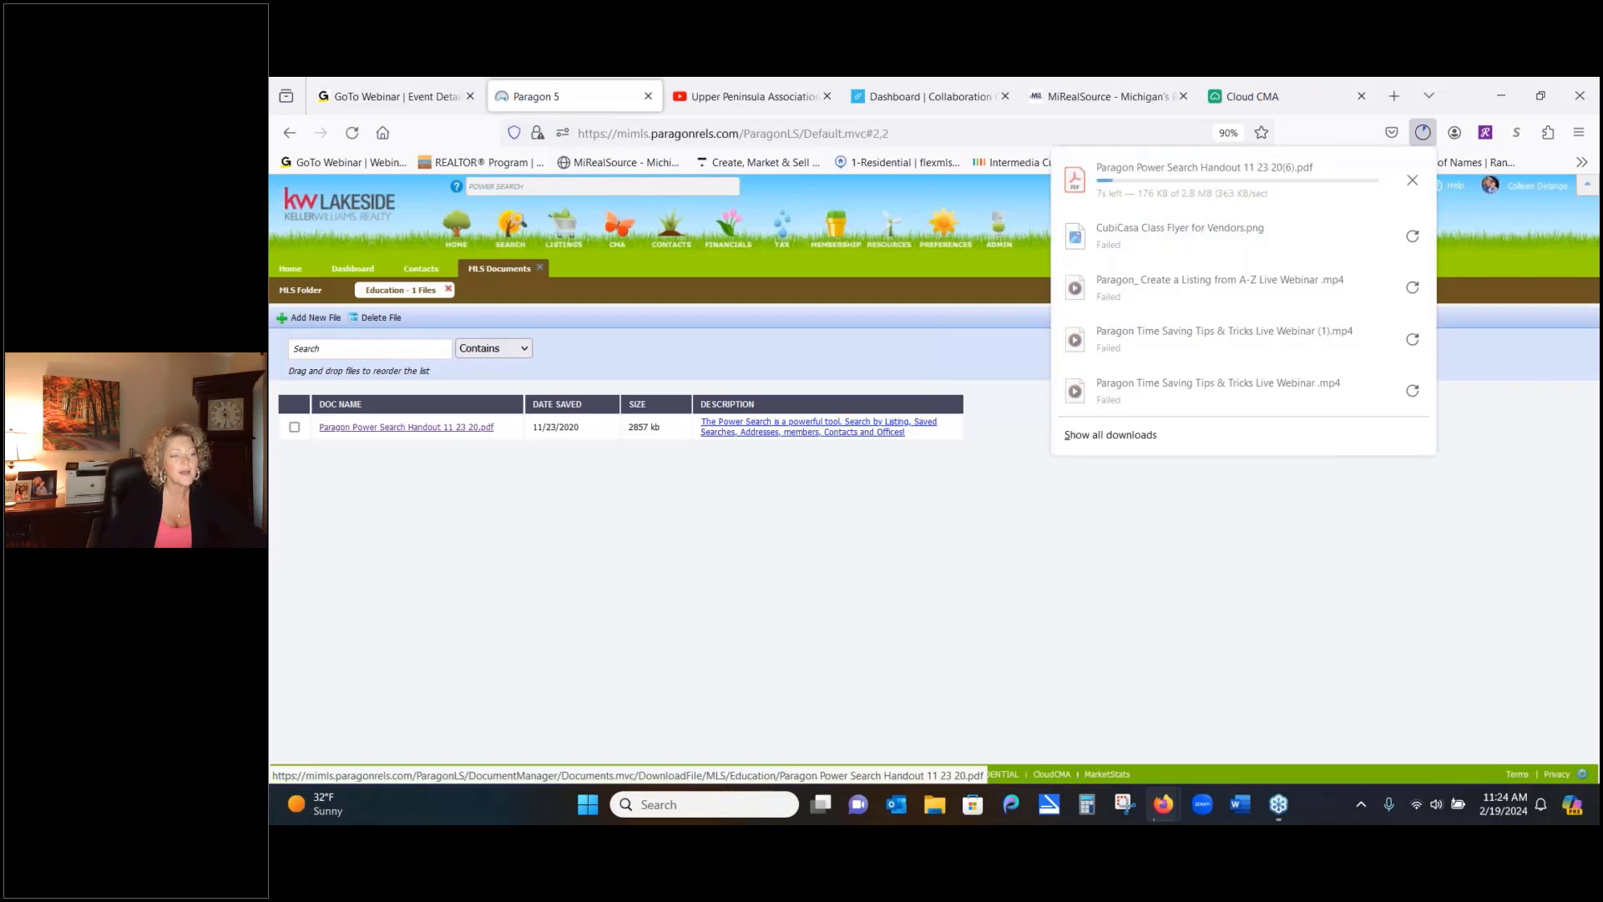
Open the downloaded Power Search Handout PDF in Acrobat and maximize the window
left_click(1077, 193)
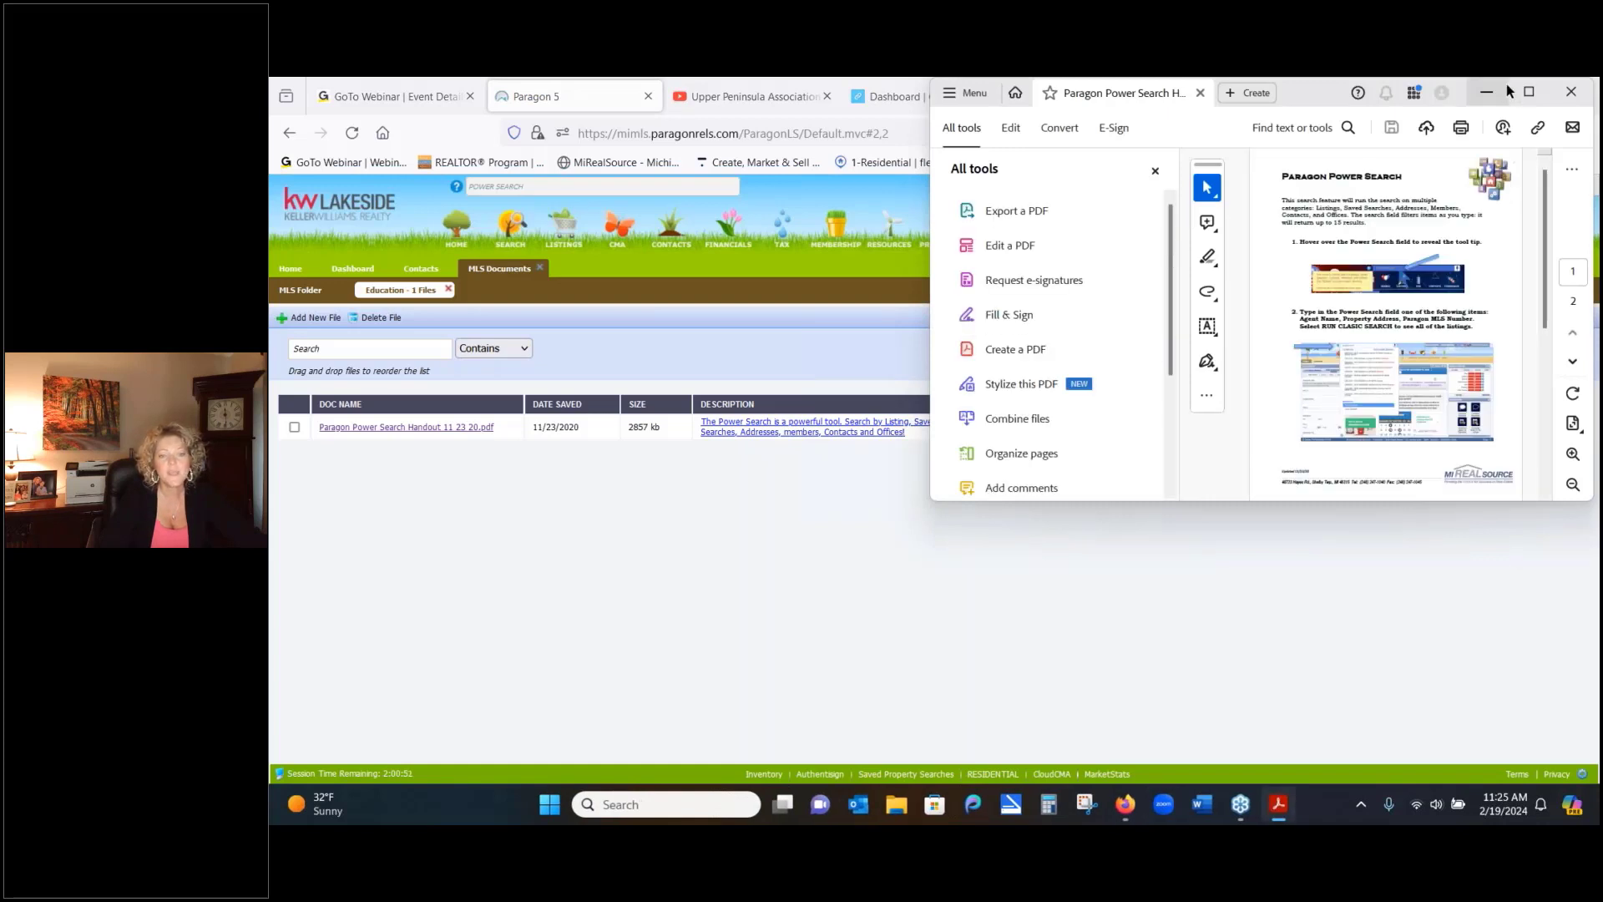
left_click(1529, 94)
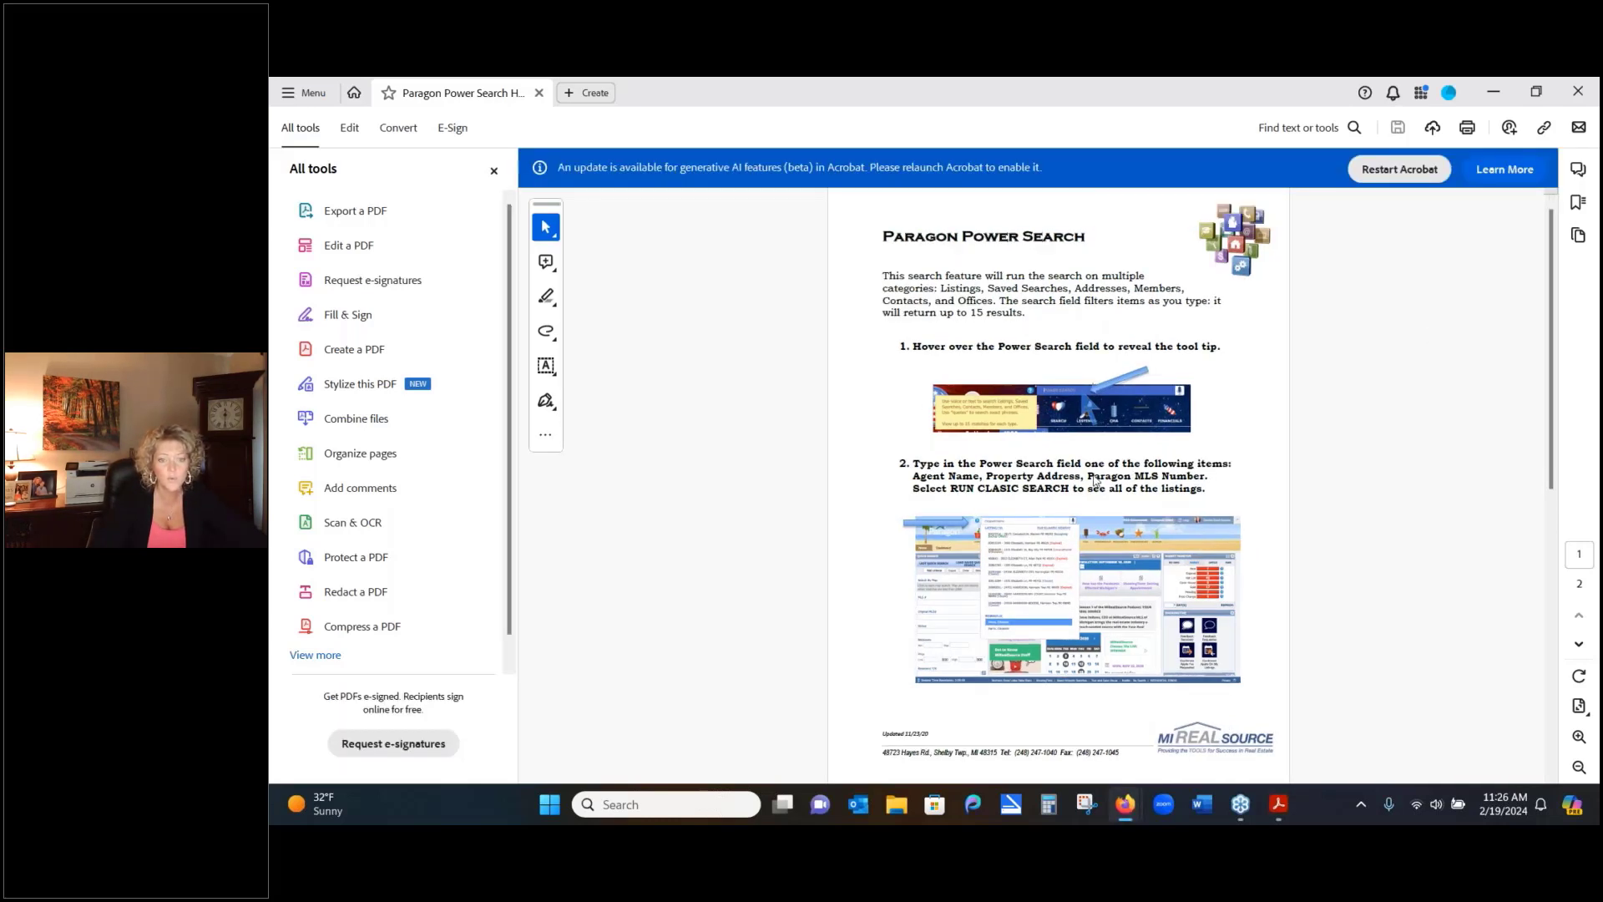
Close Acrobat, open MiRealSource Technical Support via Help, then return to the Paragon home page
left_click(1574, 87)
right_click(1125, 804)
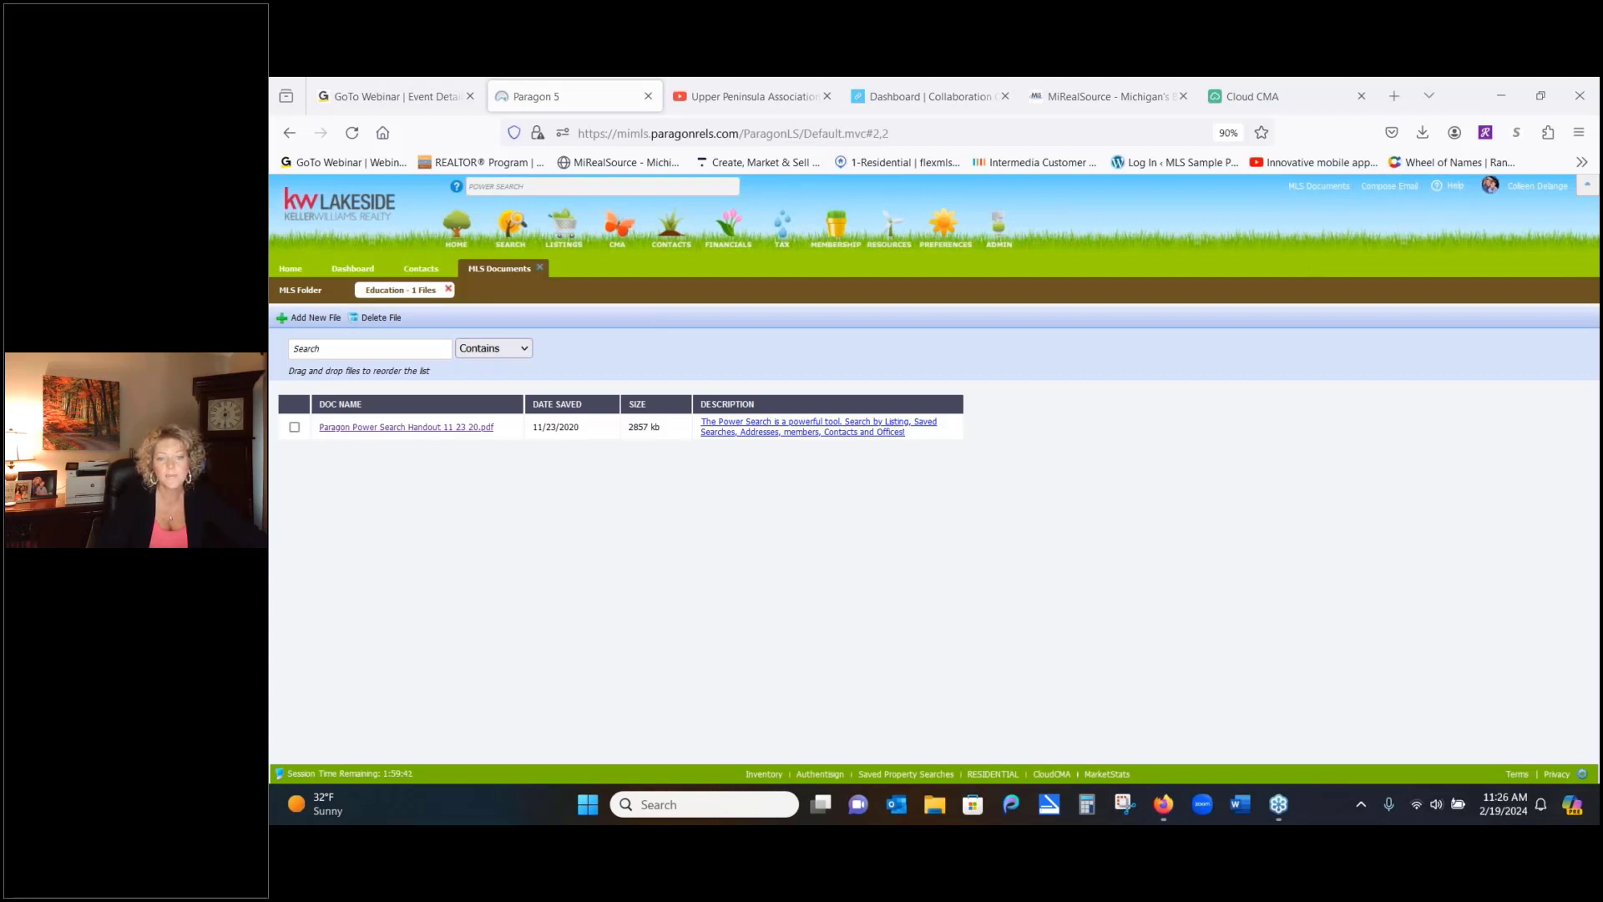
left_click(1453, 185)
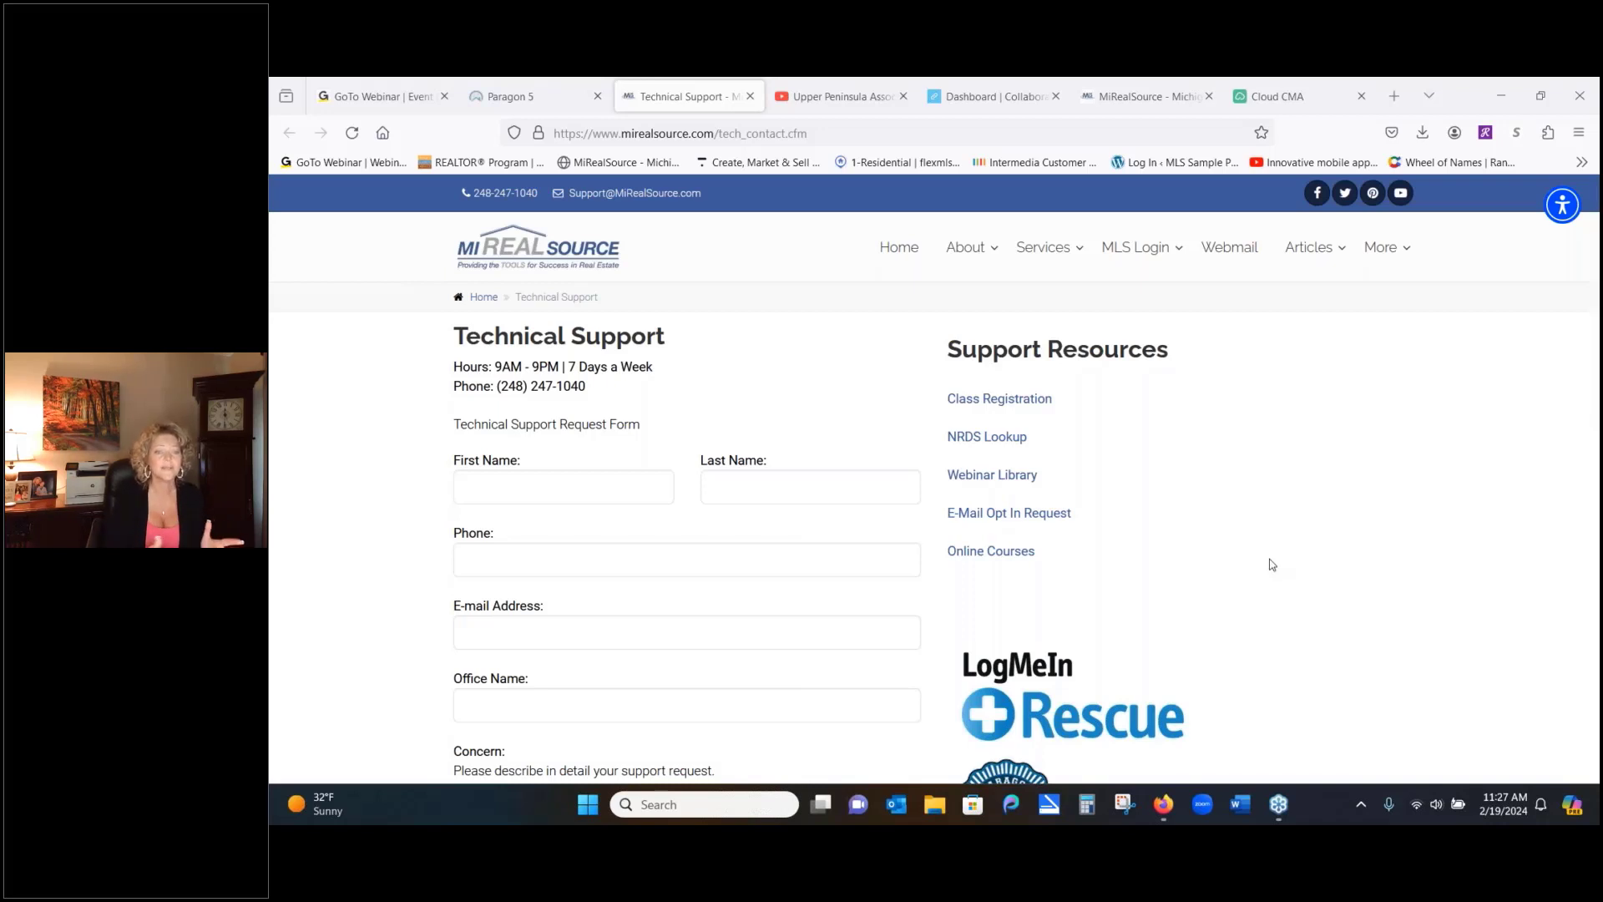
left_click(547, 96)
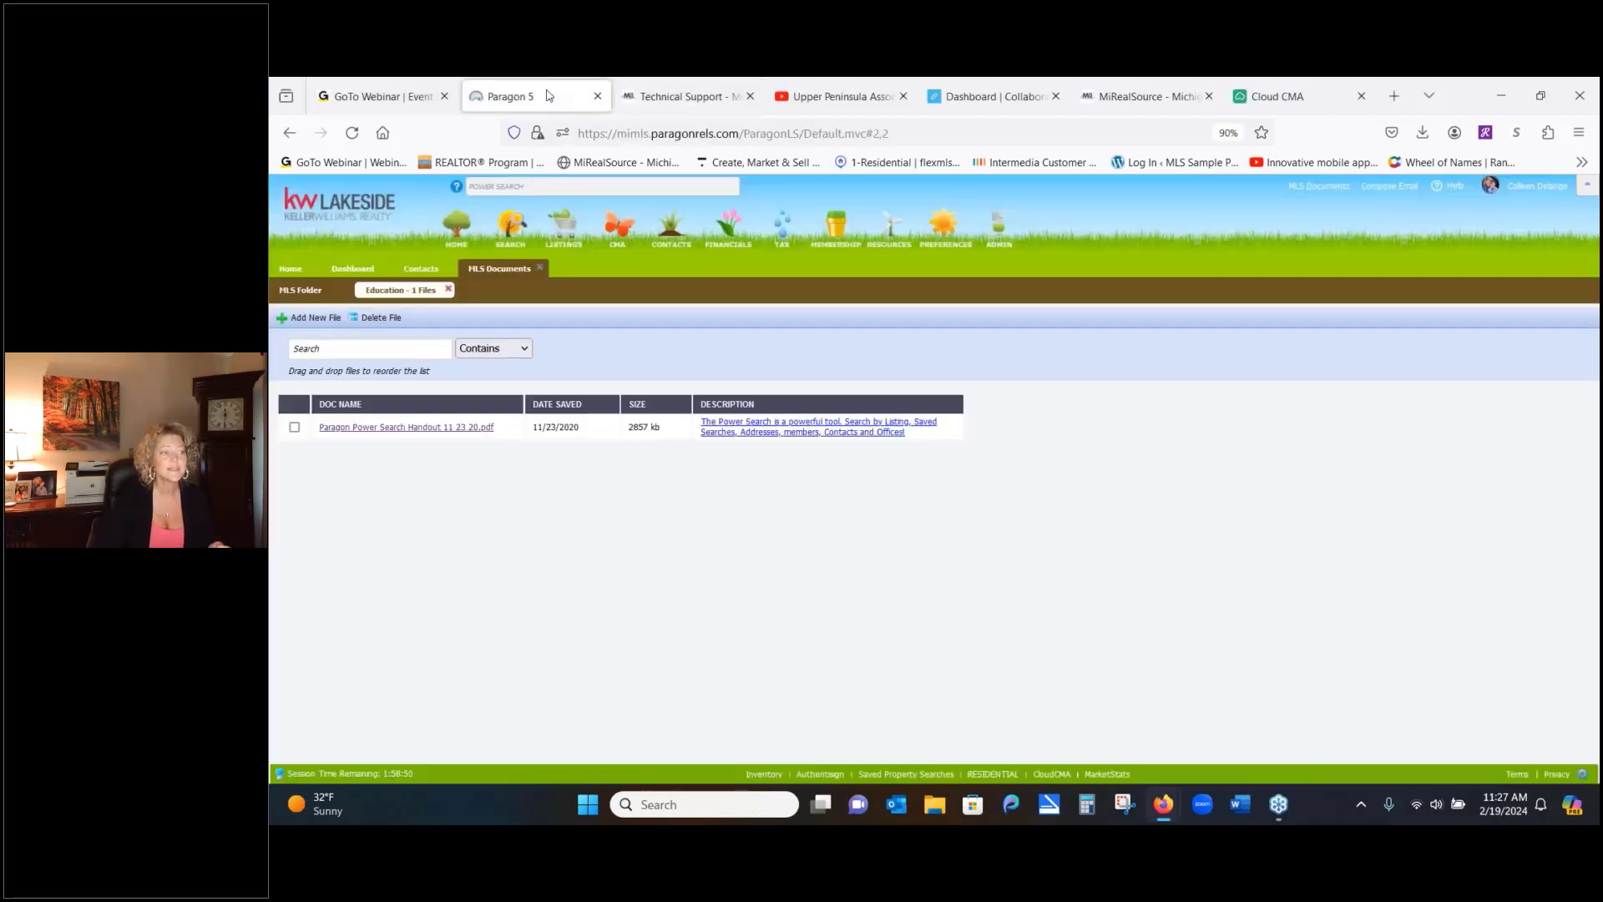
left_click(289, 269)
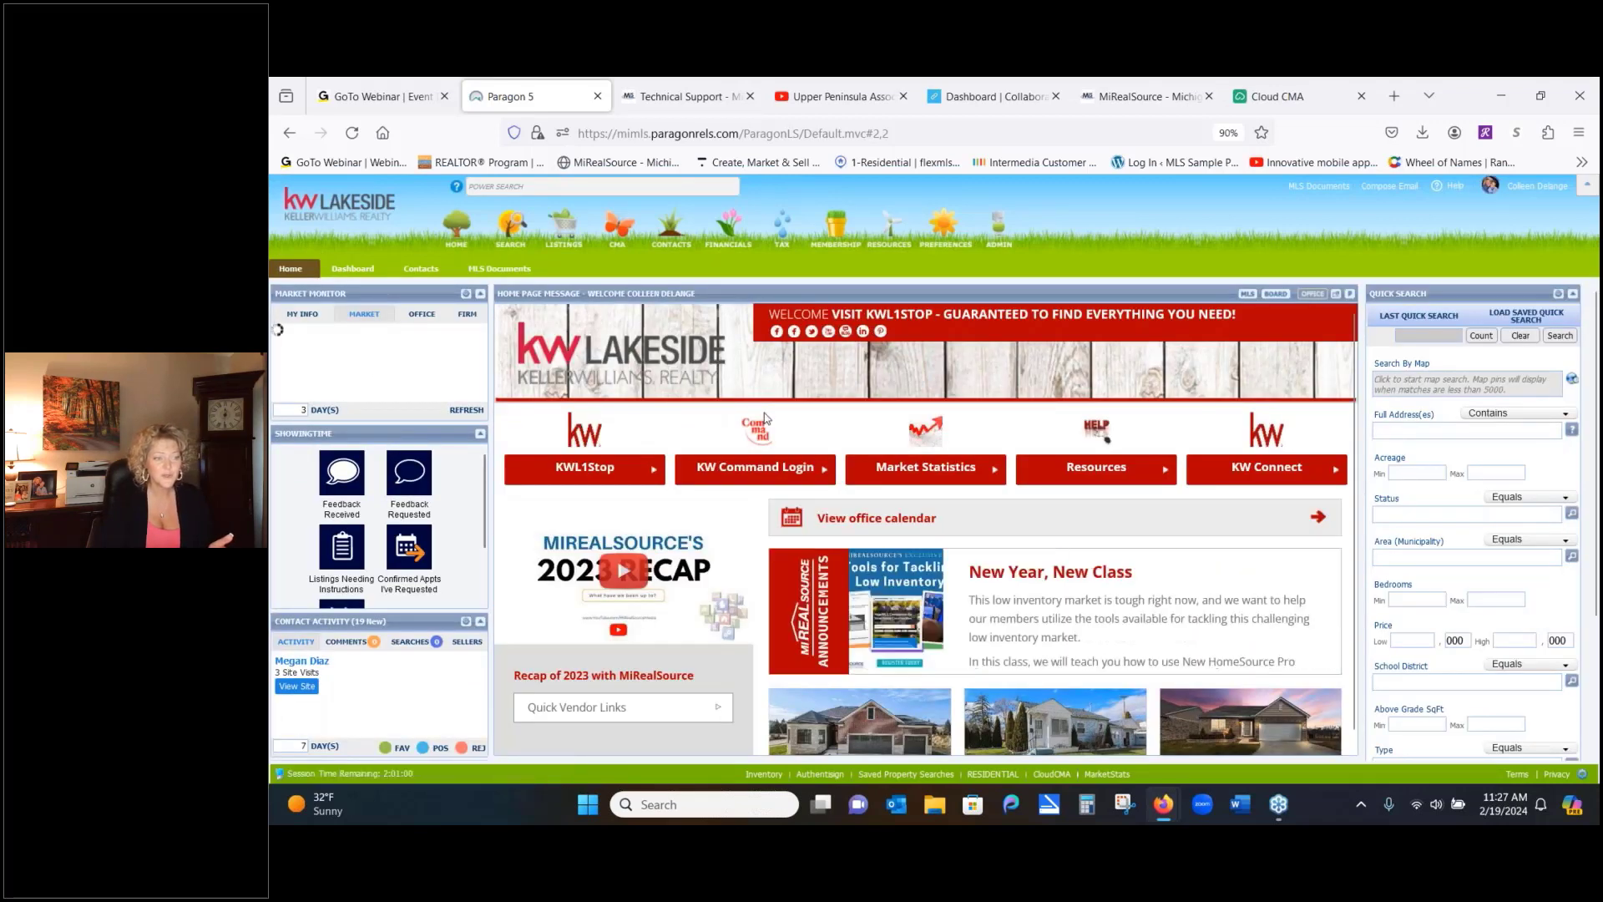